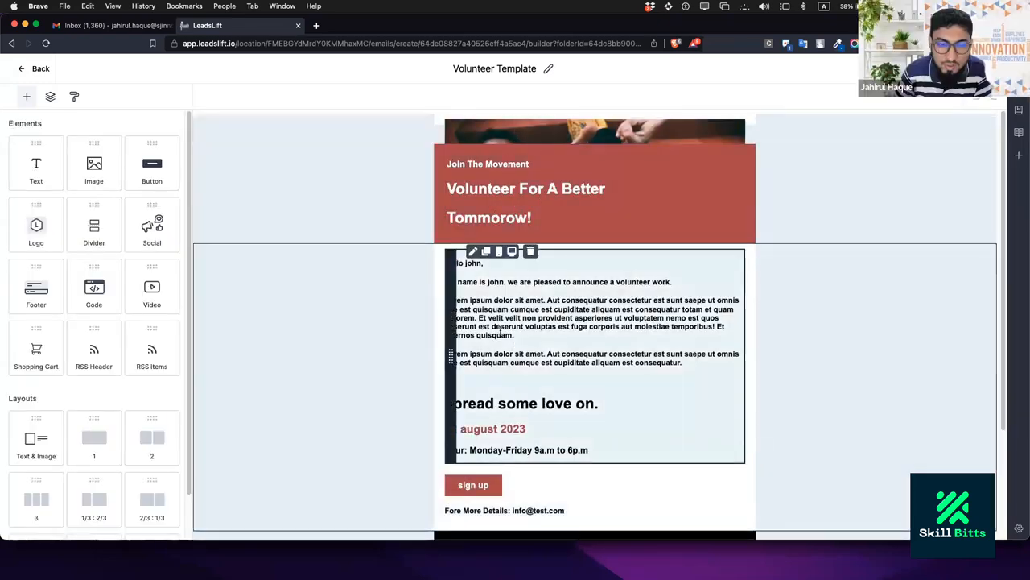
Switch to Firefox and examine the three reference email designs, finishing with a closer look at the volunteer one.
scroll(510, 294, "up", 3)
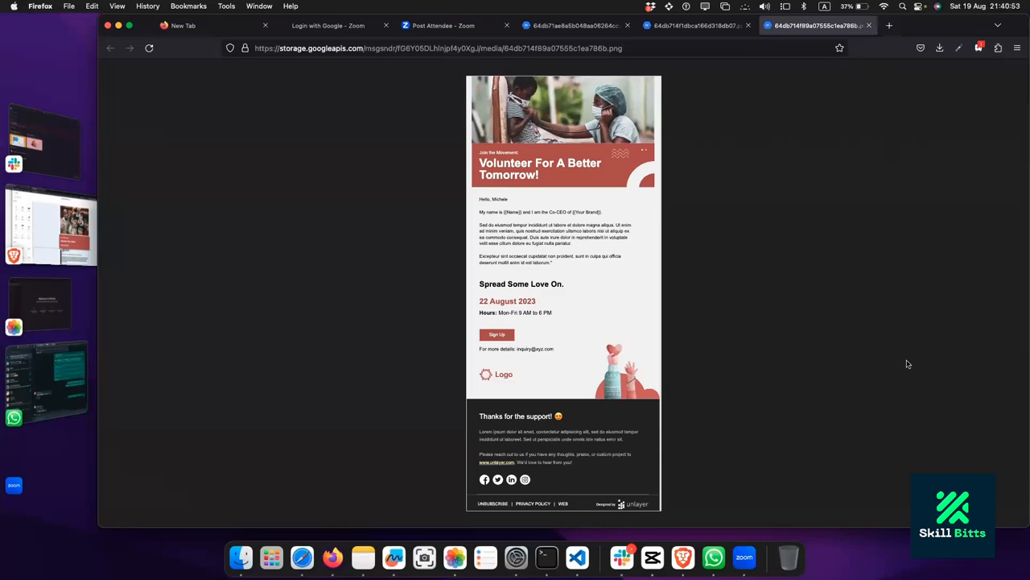
left_click(694, 25)
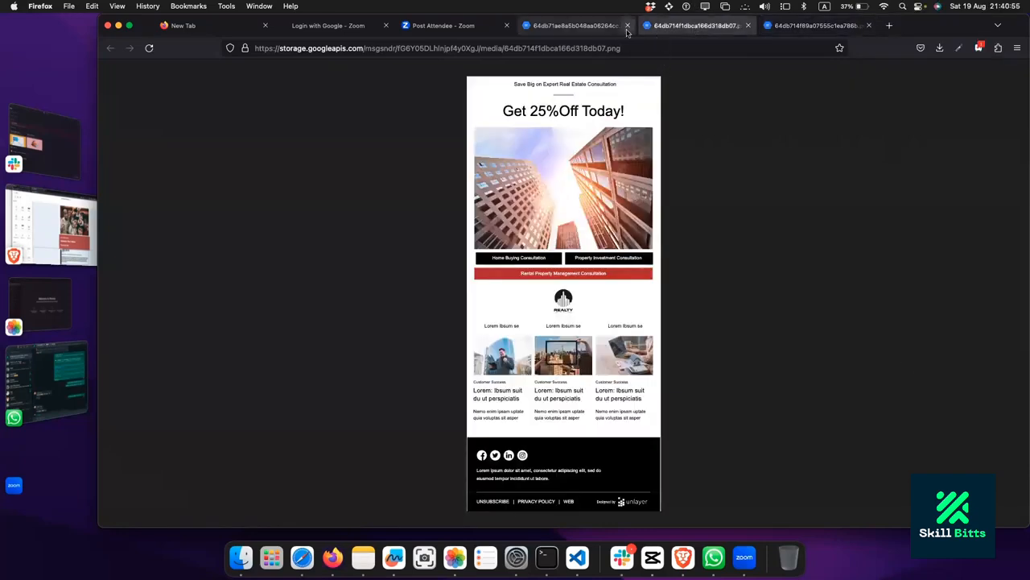
left_click(560, 26)
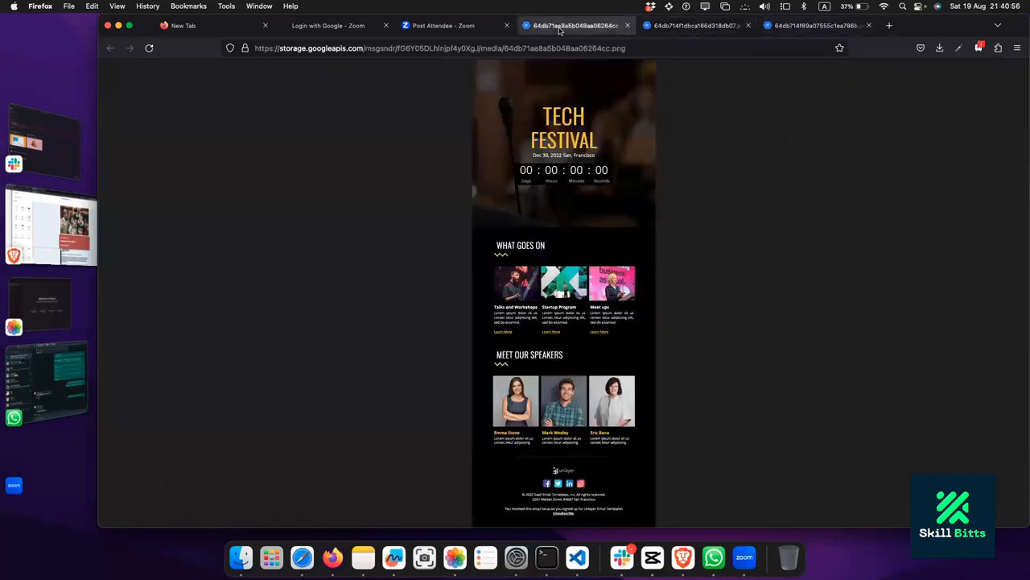
left_click(827, 28)
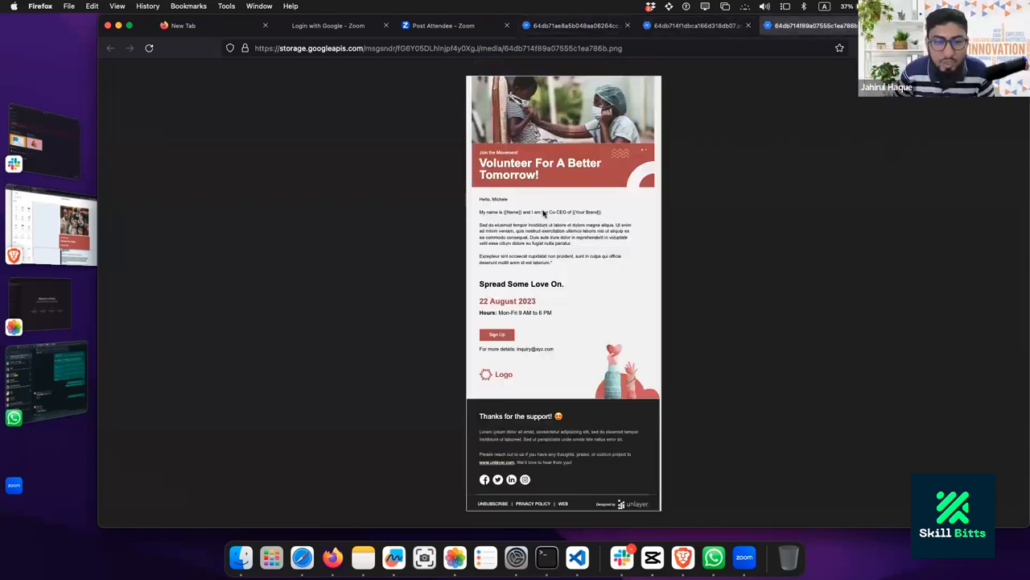
key("super+plus")
key("super+plus")
key("super+plus")
key("super+plus")
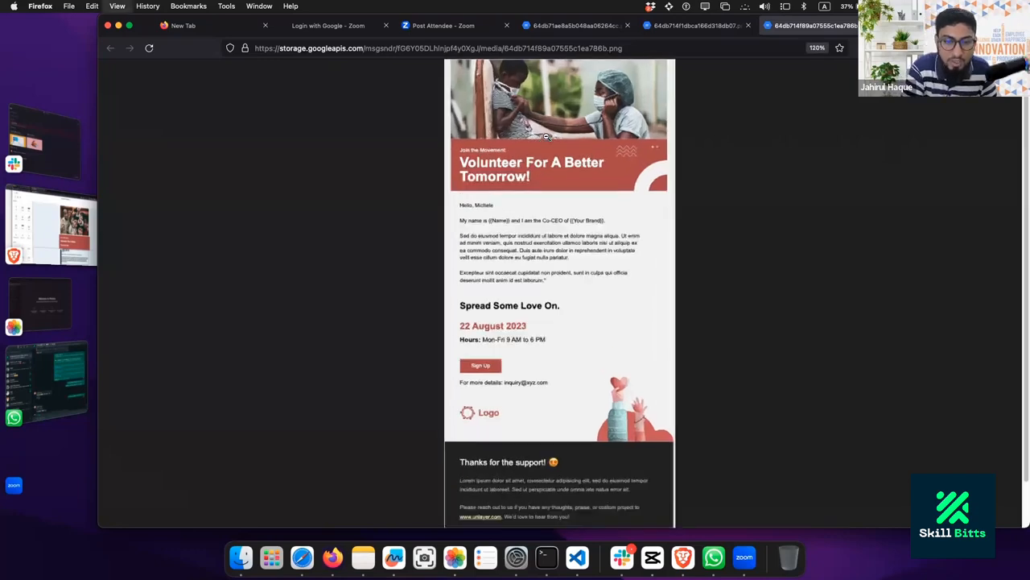
key("super+0")
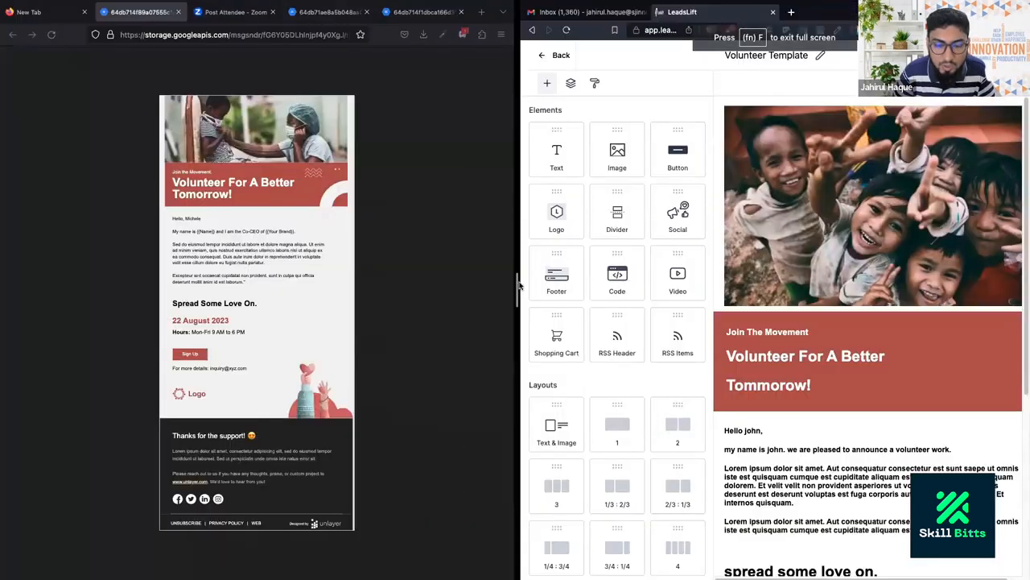
Widen the email builder beside the reference design and select the two-line heading in the red "Join The Movement" banner.
left_click_drag(519, 286, 278, 286)
left_click(635, 336)
left_click(634, 333)
left_click_drag(602, 360, 692, 380)
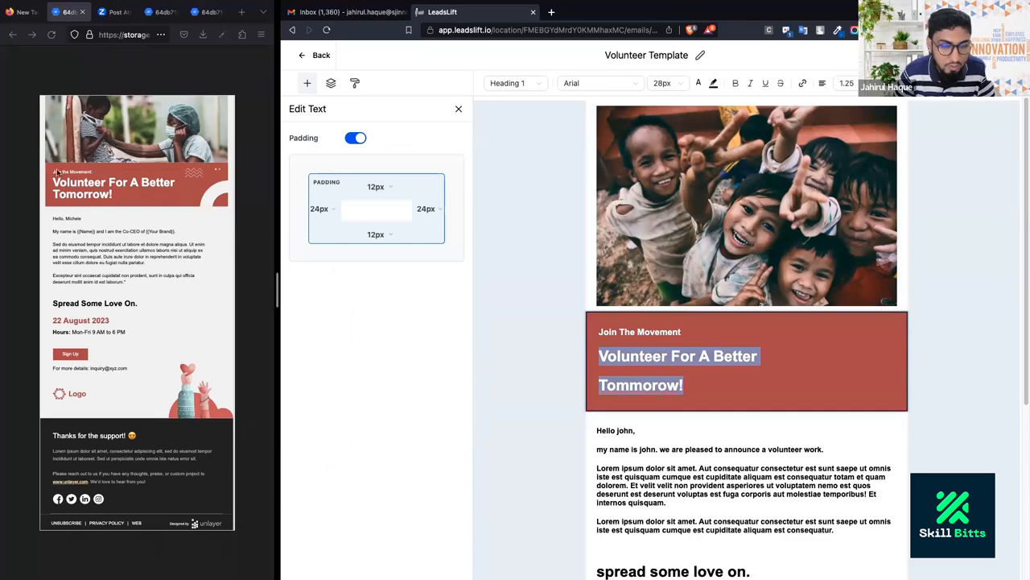
left_click(599, 334)
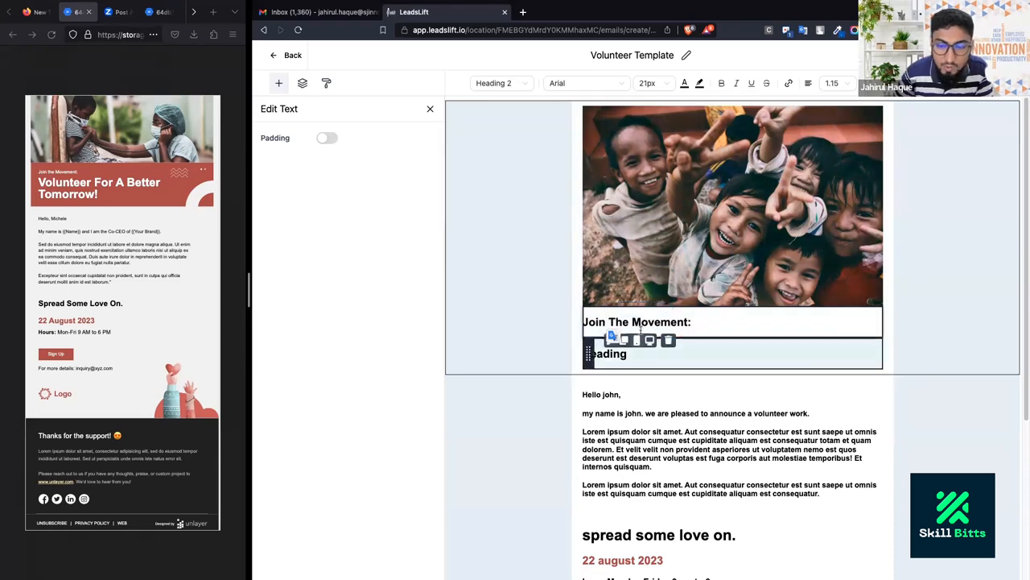
Change the "Join The Movement:" line below the photo to the Paragraph style.
triple_click(641, 323)
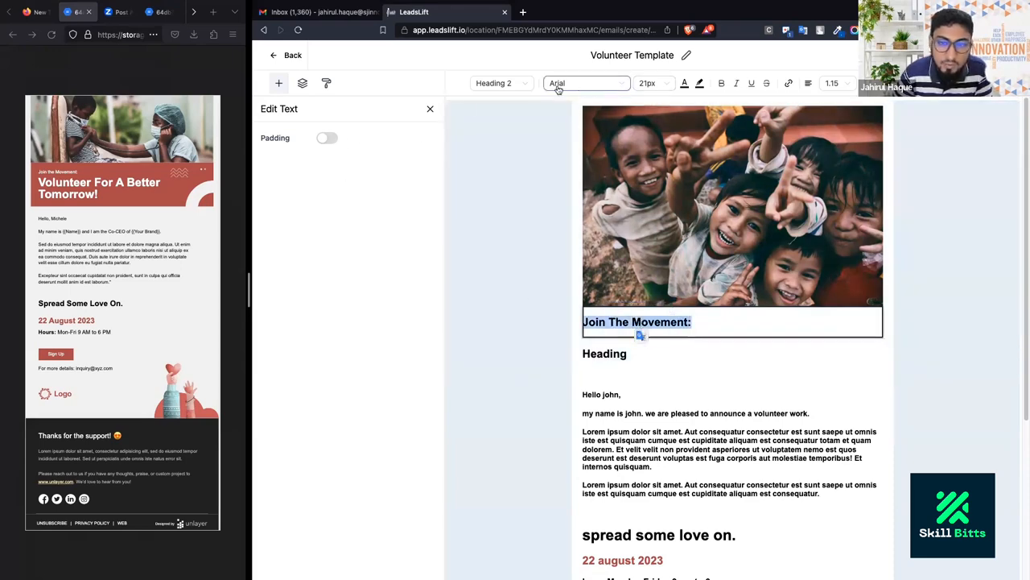
left_click(496, 83)
left_click(493, 196)
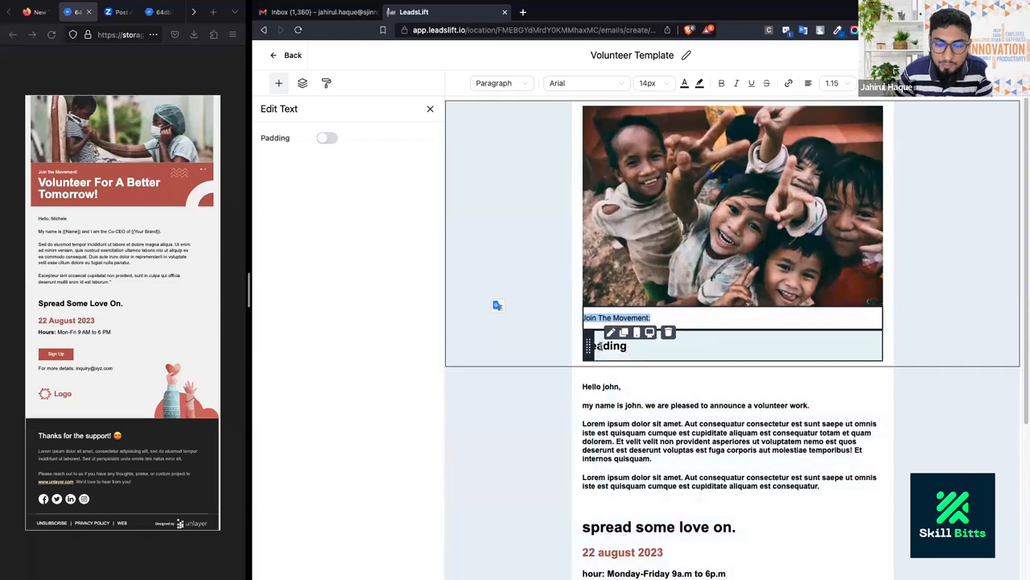
Replace the placeholder heading under the "Join The Movement:" line with "Volenteer For A Better Tomorrow".
left_click(599, 345)
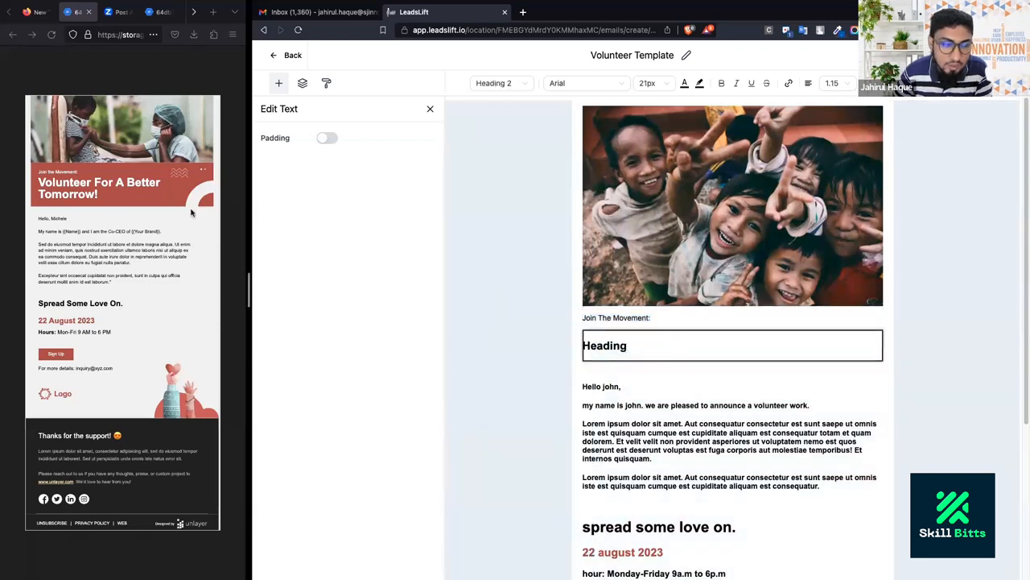
key("ctrl+a")
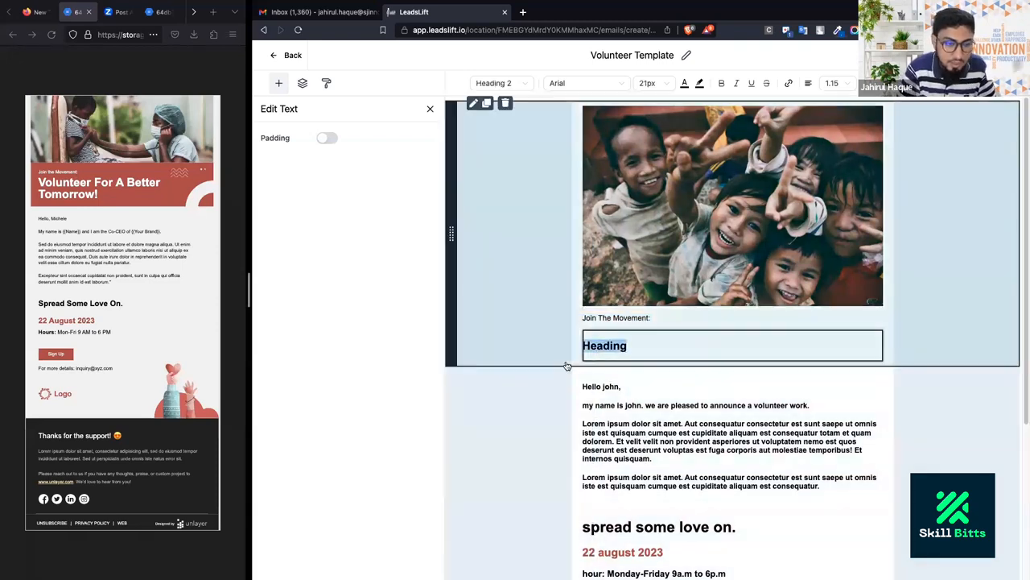
key("BackSpace")
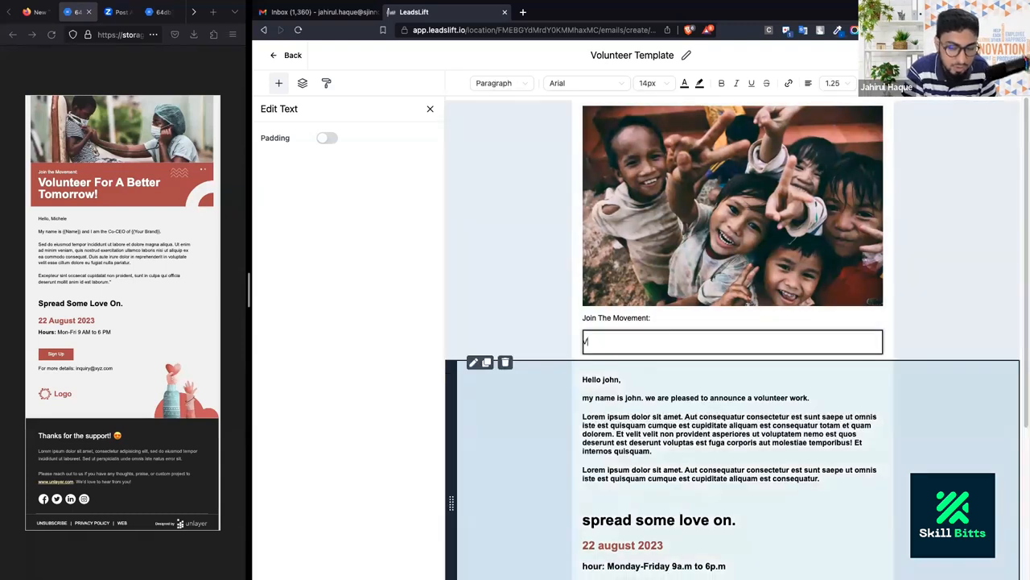
type("Volen")
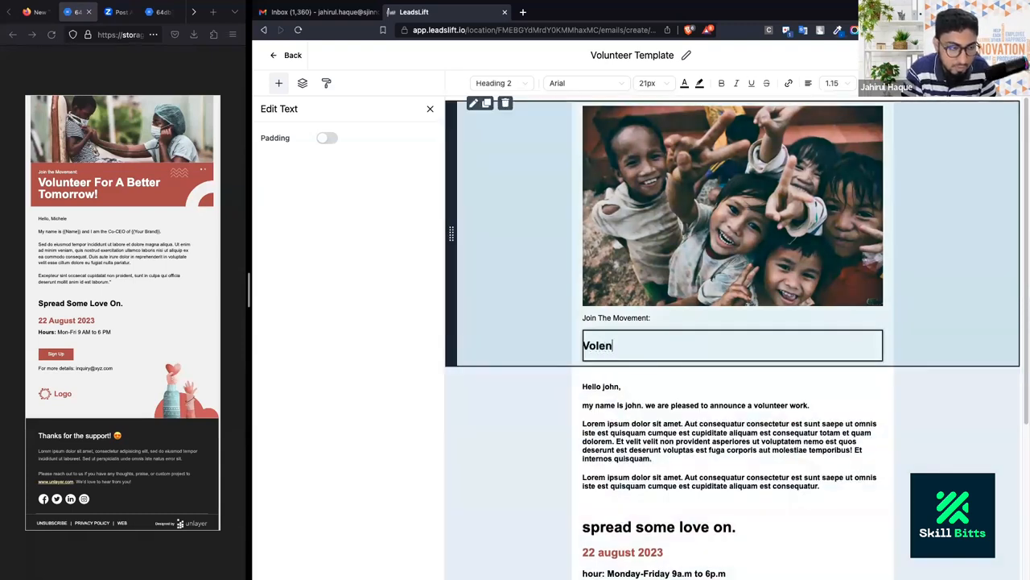
type("teer For ")
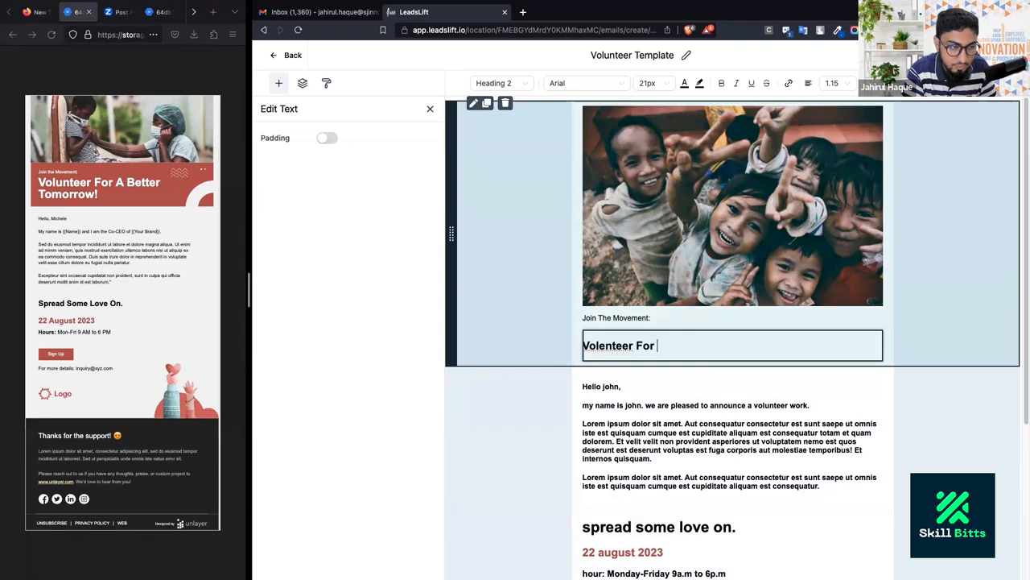
type("A Better")
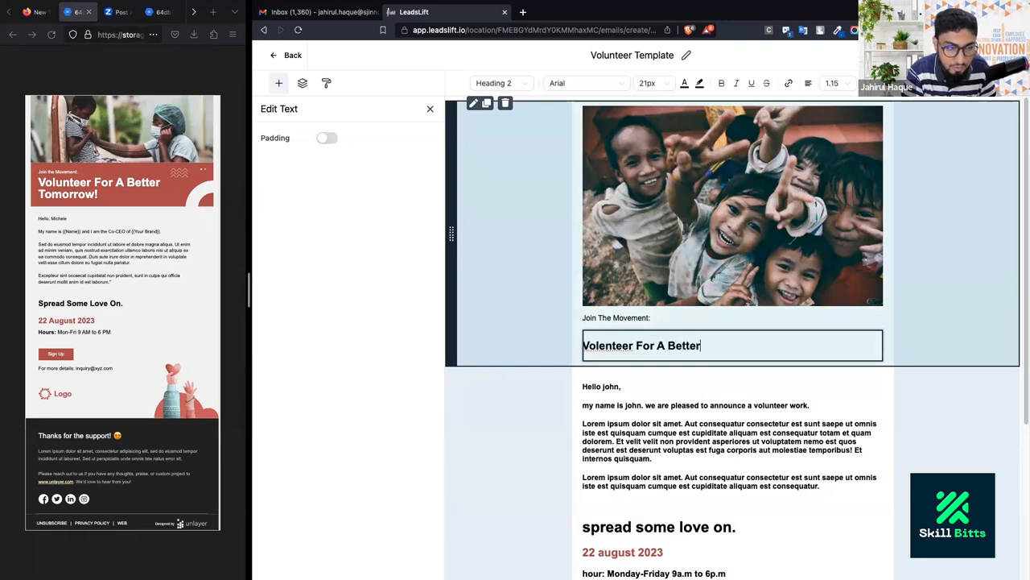
type(" Tomorrow")
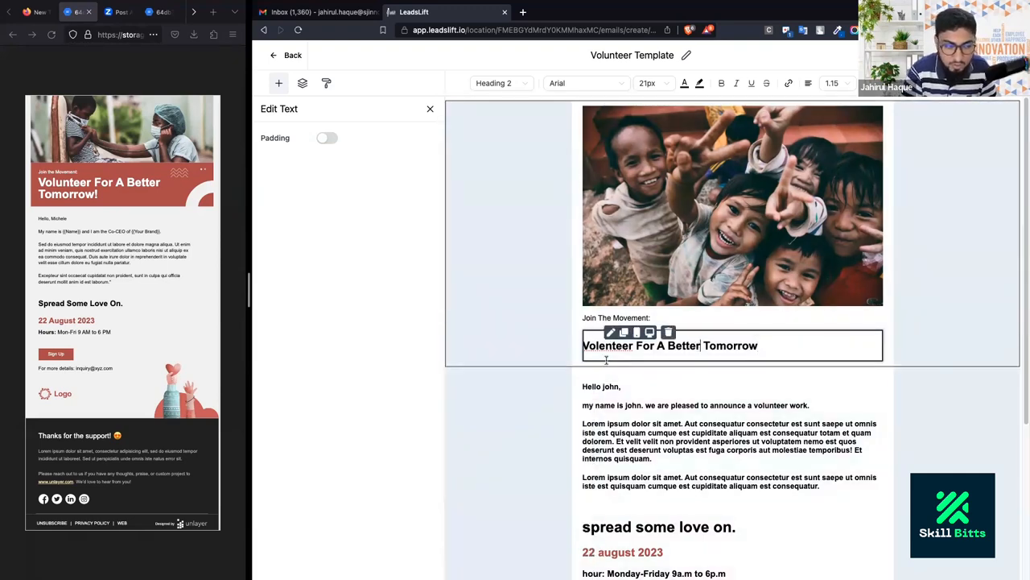
Break the heading so "Tomorrow" starts directly on a second line, and correct the first word's spelling to "Volunteer".
key("Return")
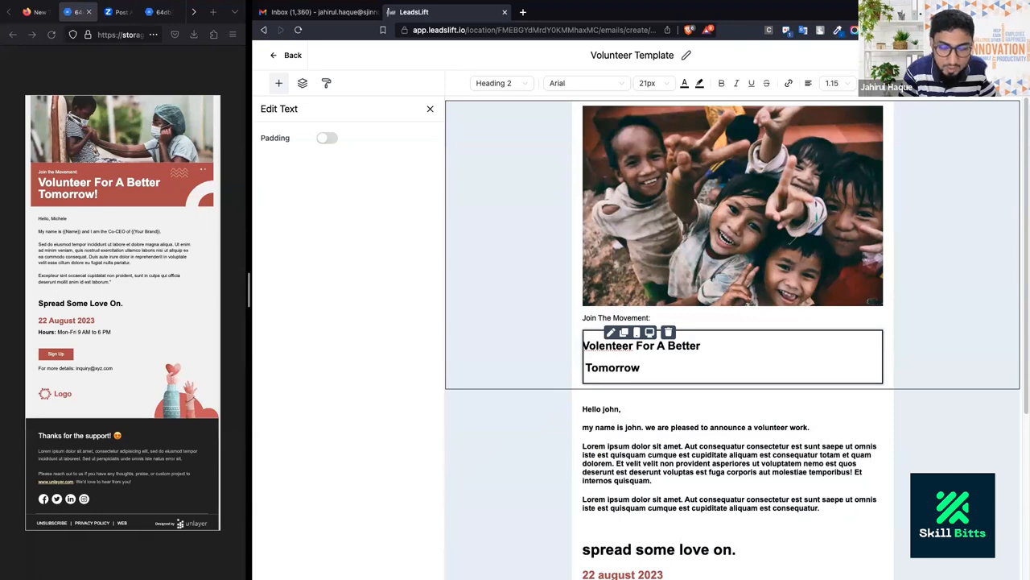
key("BackSpace")
key("BackSpace")
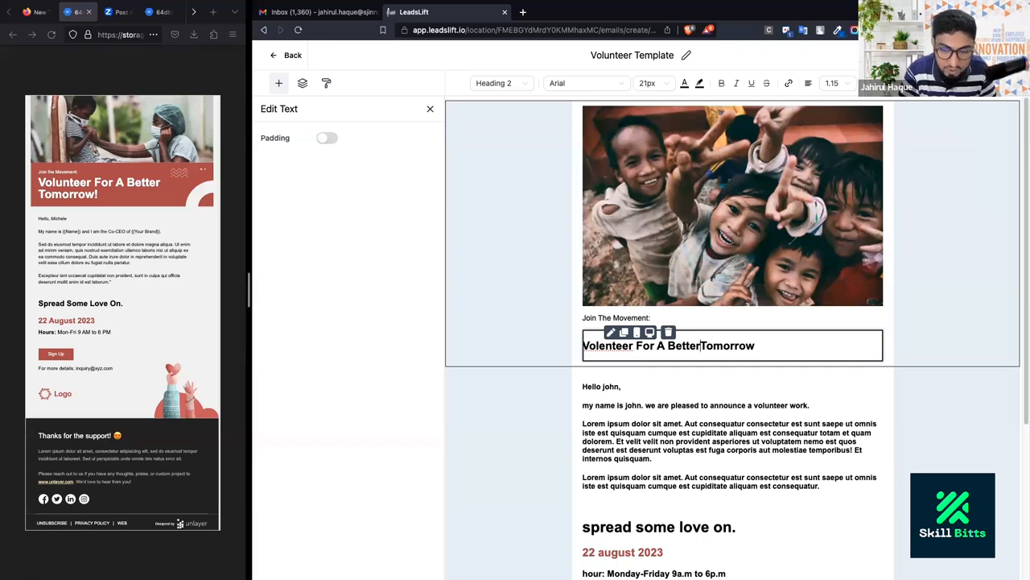
key("Return")
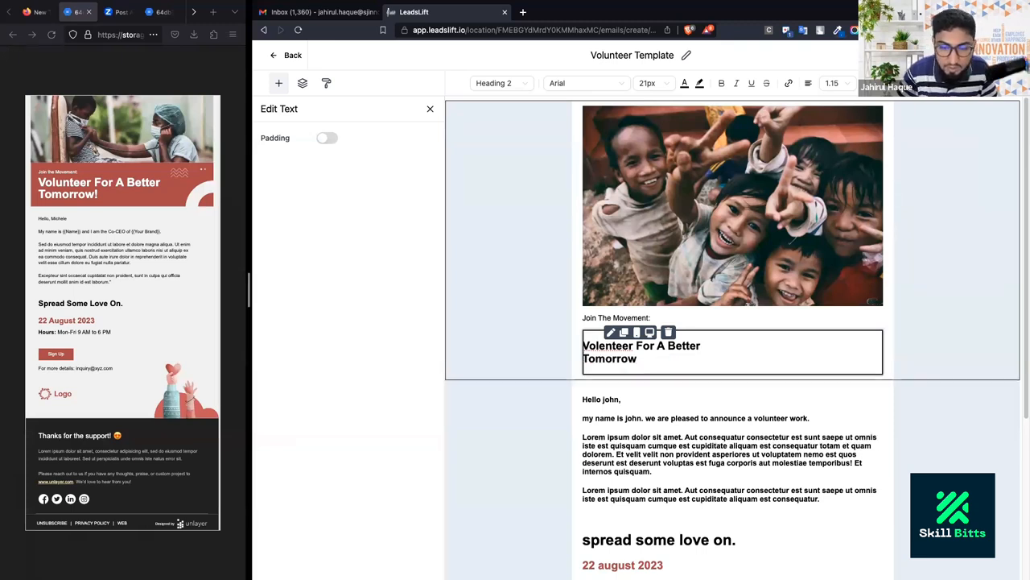
right_click(607, 348)
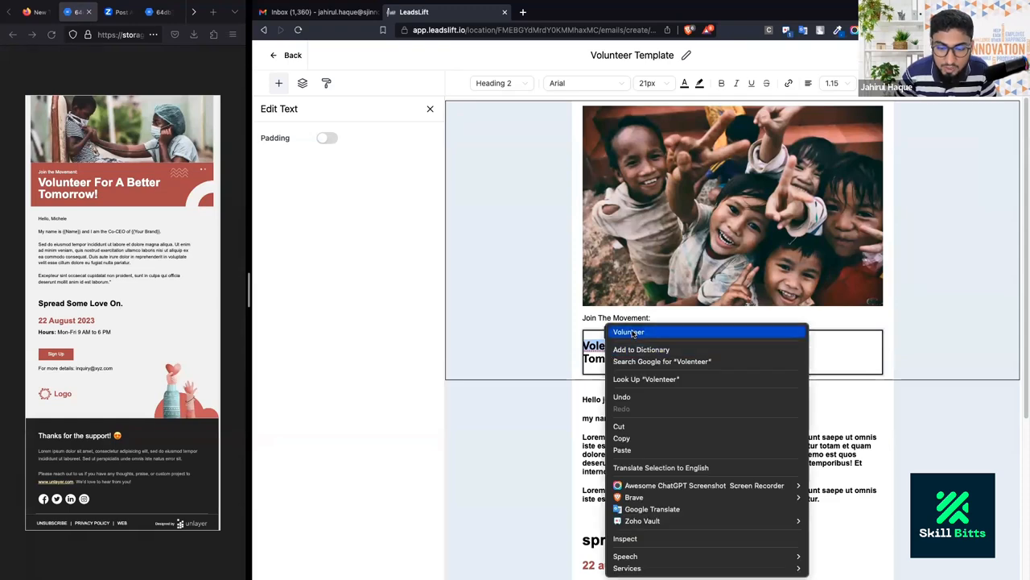
left_click(644, 331)
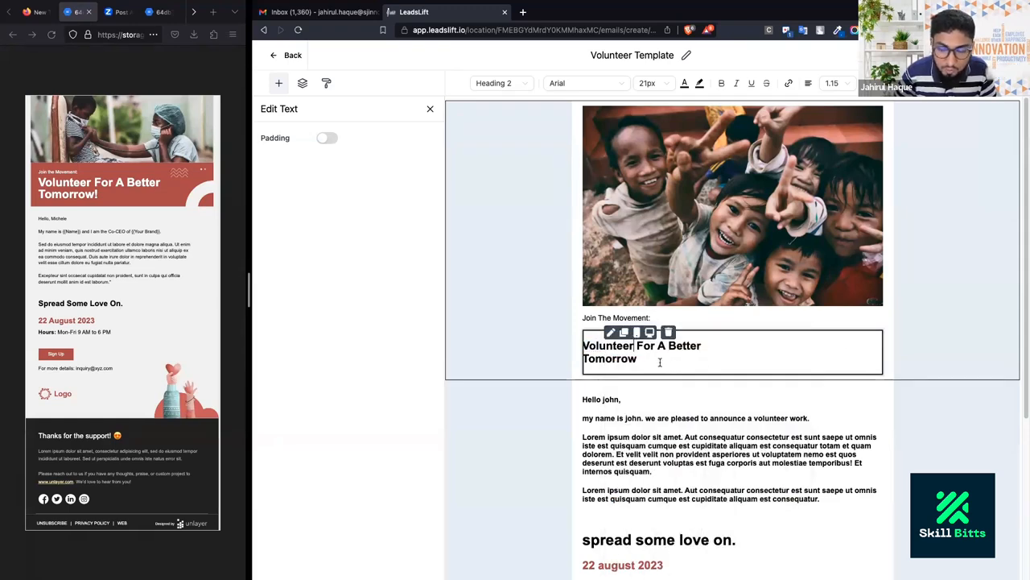
left_click_drag(653, 362, 510, 329)
left_click(662, 304)
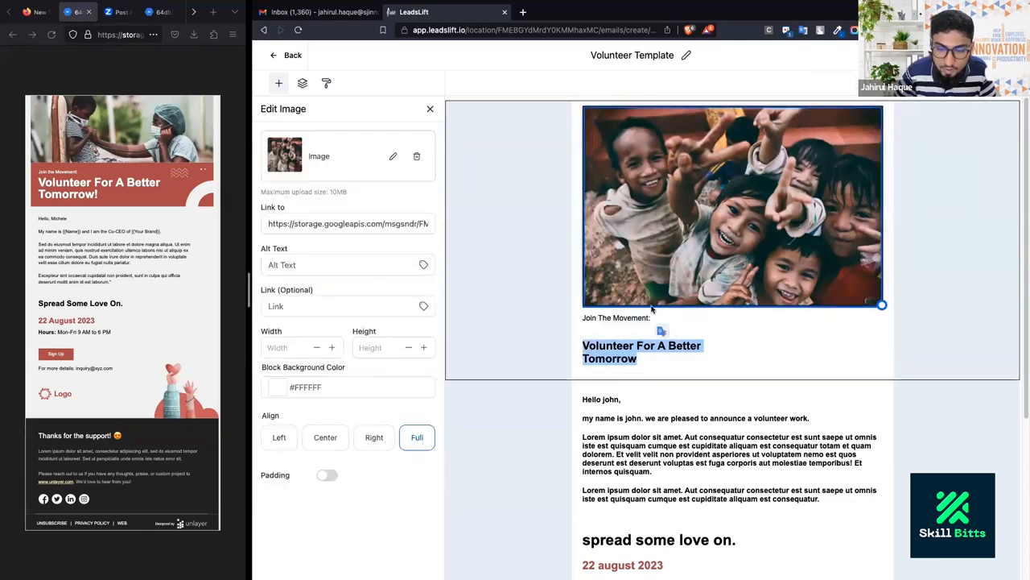
left_click(591, 336)
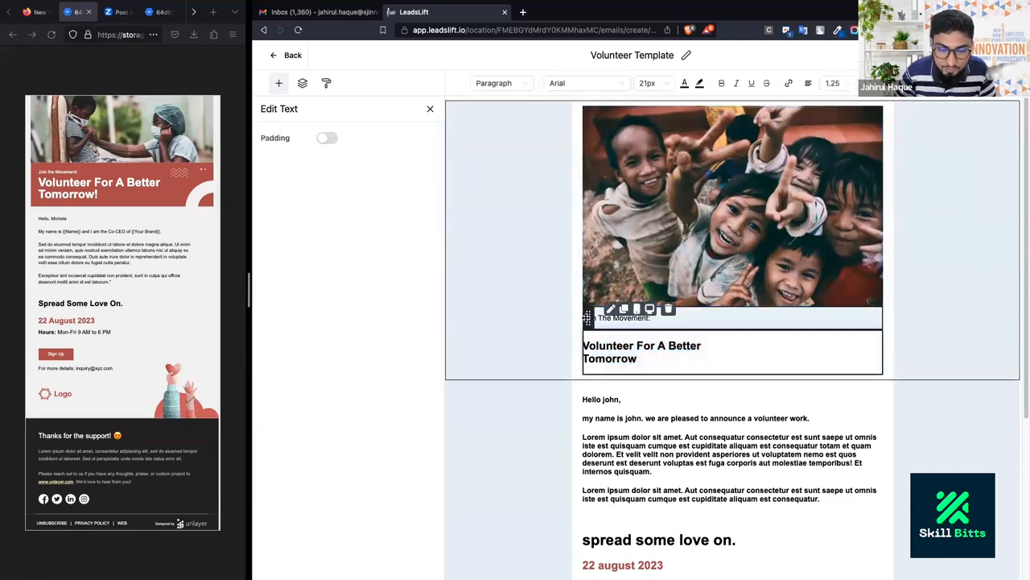
left_click(622, 426)
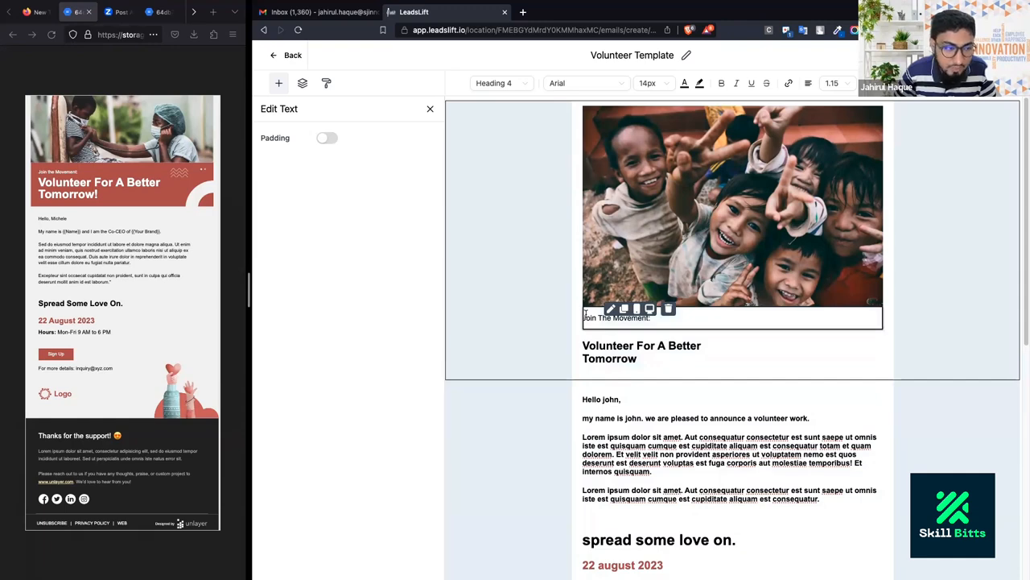
left_click(504, 307)
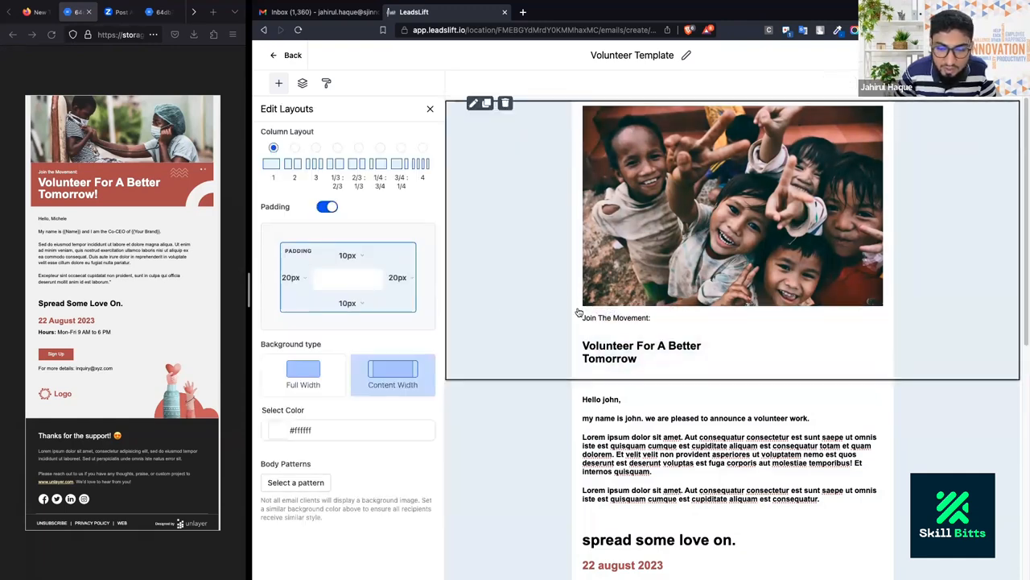
left_click(592, 340)
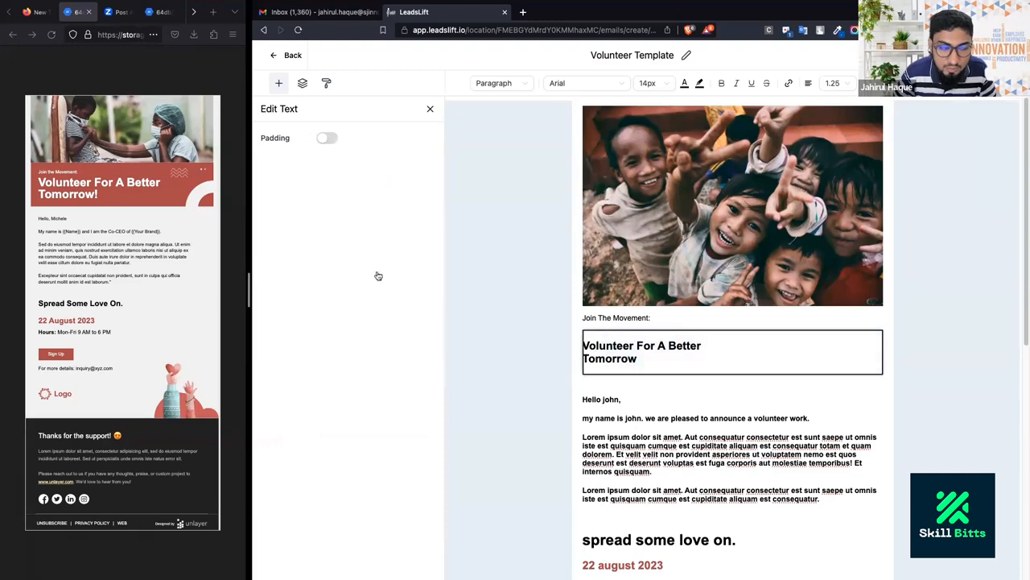
Copy the two-line volunteer heading and clear it from its own text block.
left_click_drag(644, 359, 564, 347)
key("ctrl+c")
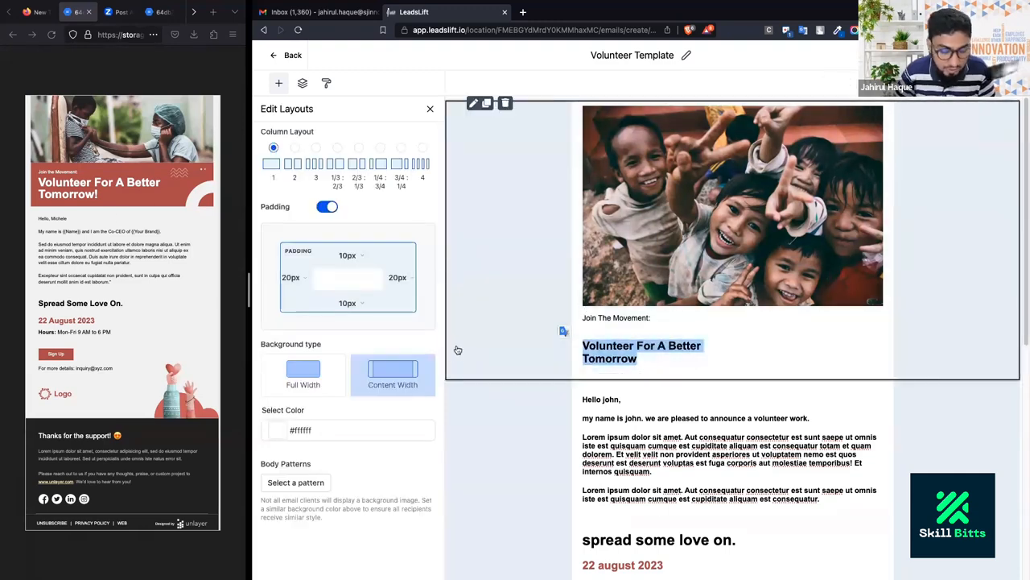
key("BackSpace")
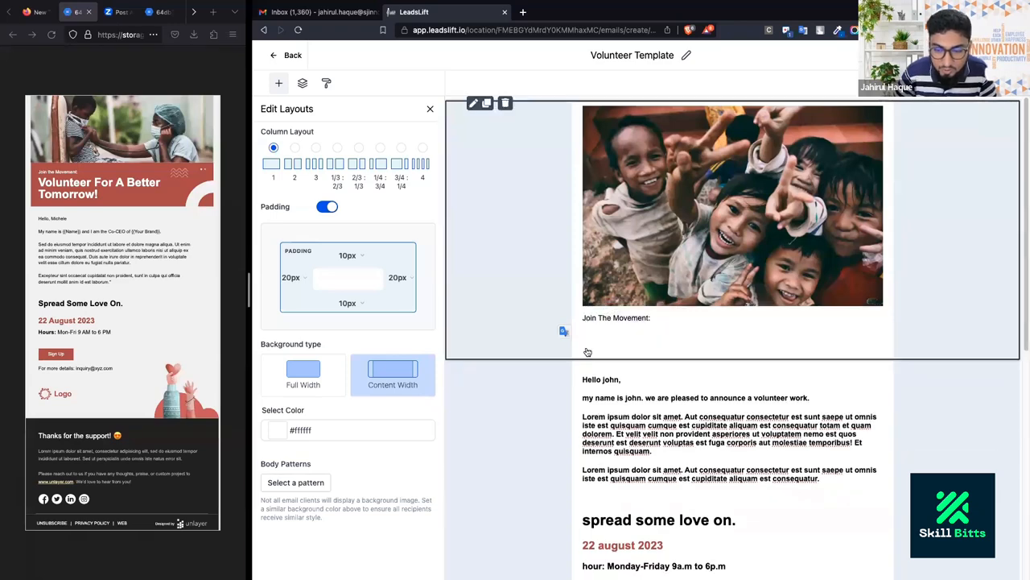
left_click(683, 343)
left_click(481, 276)
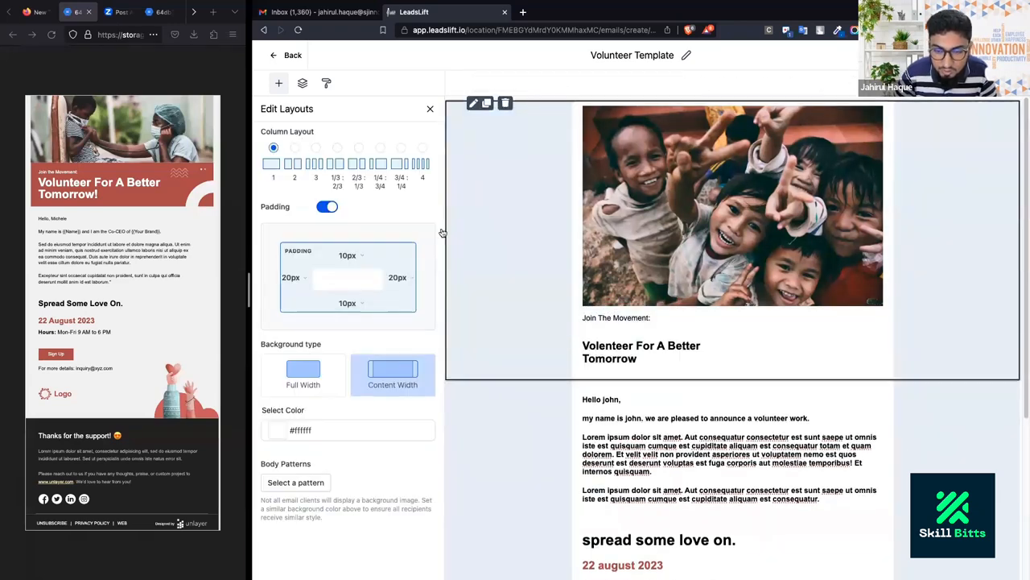
triple_click(609, 359)
key("BackSpace")
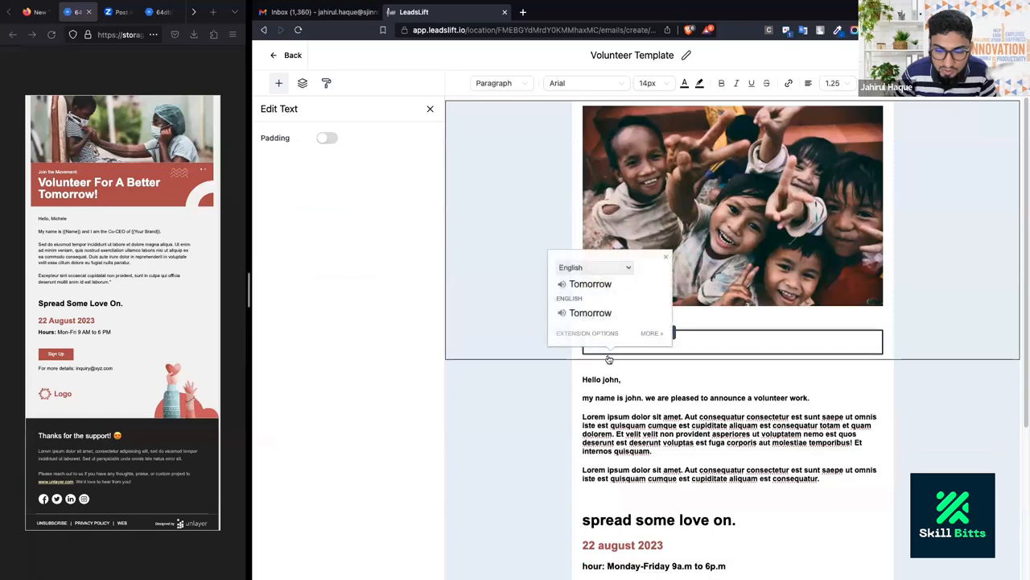
Try to paste the copied heading on a new line after "Join The Movement:", and undo the paste.
type("Join The Movement:")
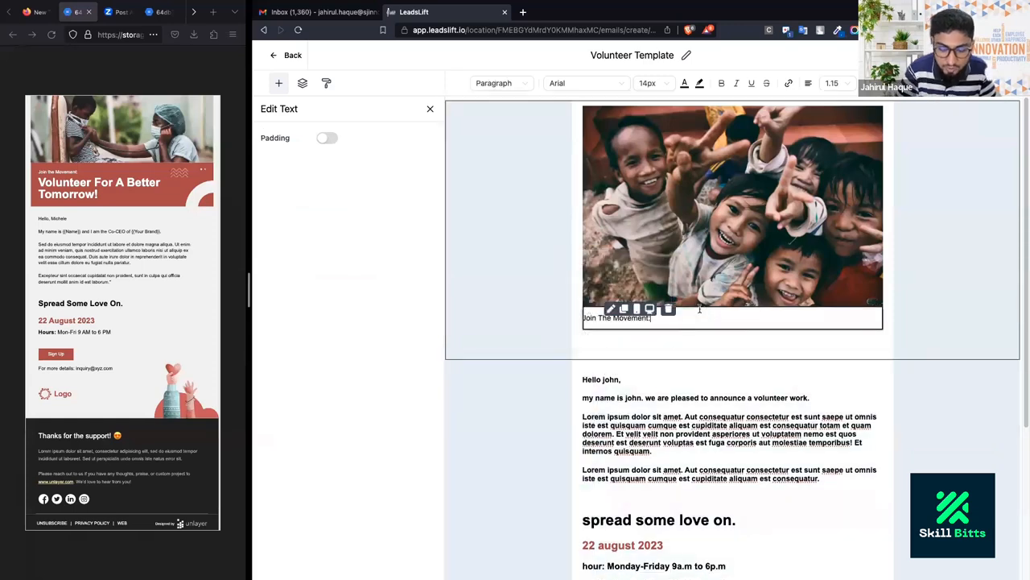
key("Return")
key("ctrl+v")
key("ctrl+z")
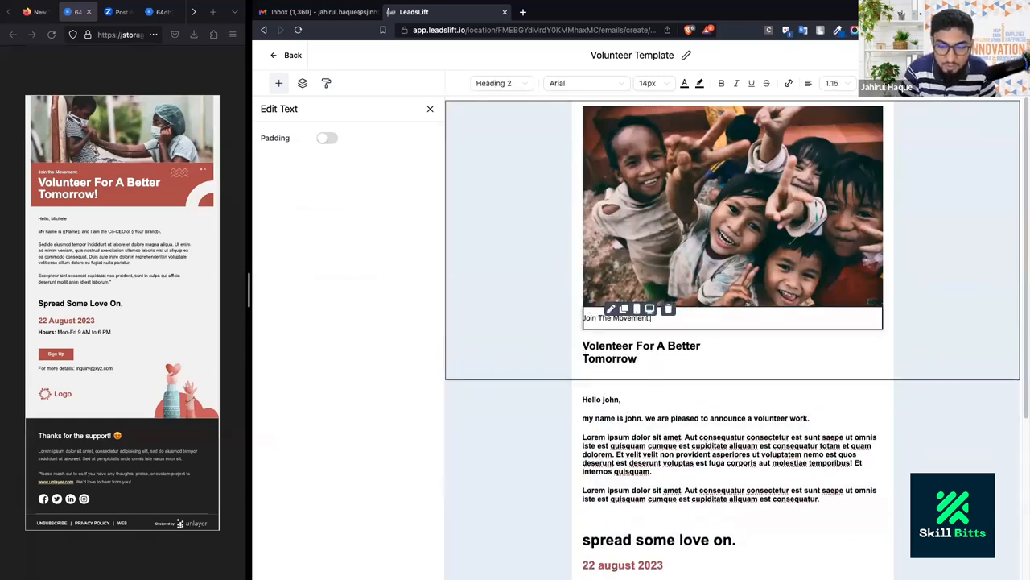
Insert the copied heading as unformatted text beneath "Join The Movement:" in the same block and select the inserted lines.
key("Return")
key("ctrl+shift+v")
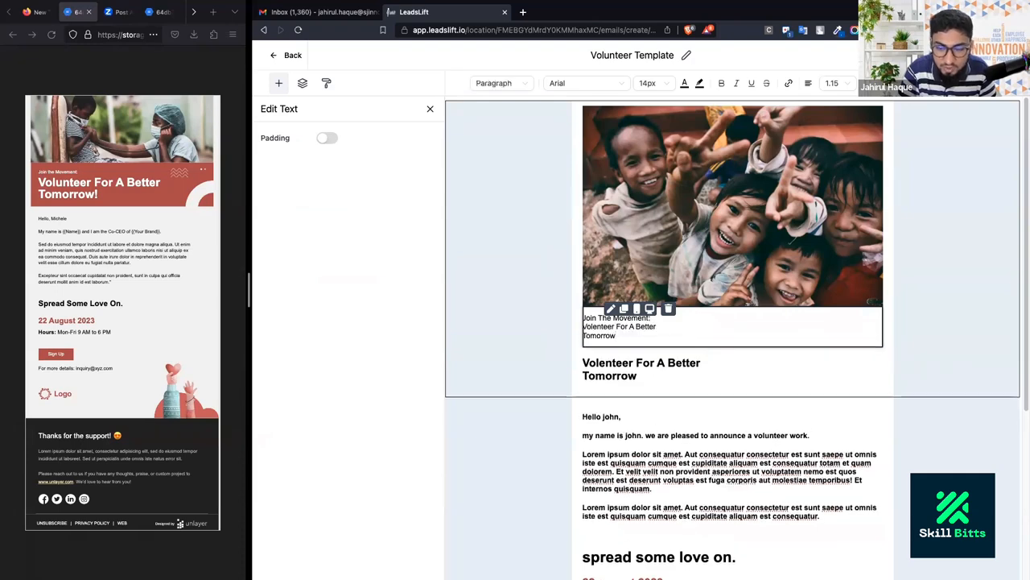
key("shift+Up")
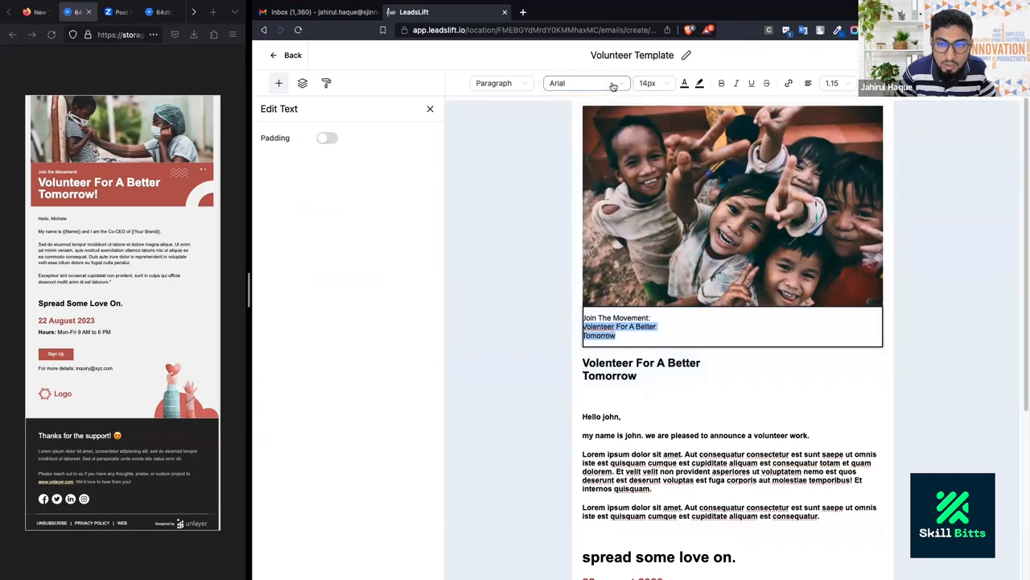
Try the Heading 2 style on the two inserted heading lines, and undo the style change.
left_click(500, 89)
left_click(500, 91)
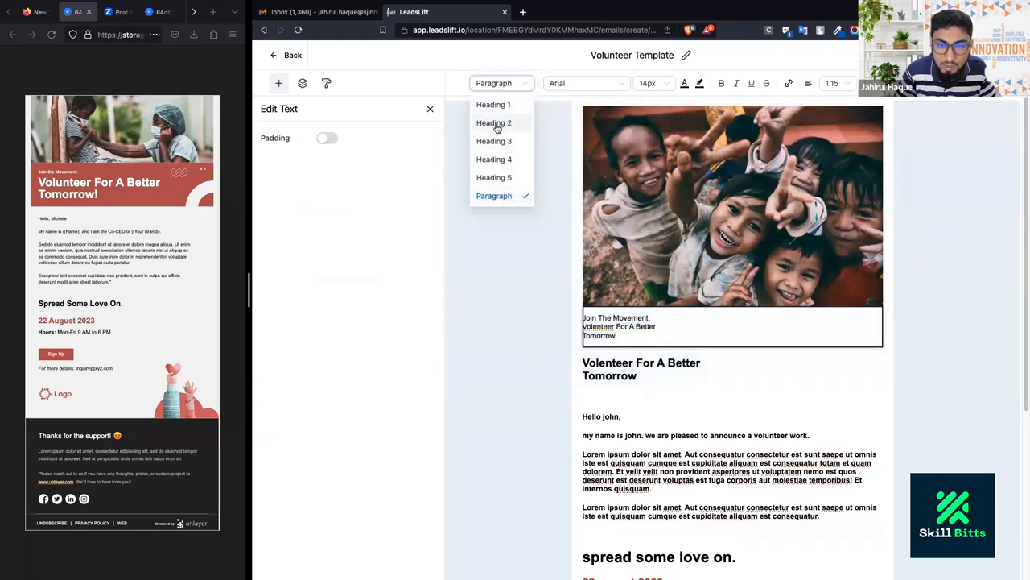
left_click(494, 123)
double_click(615, 322)
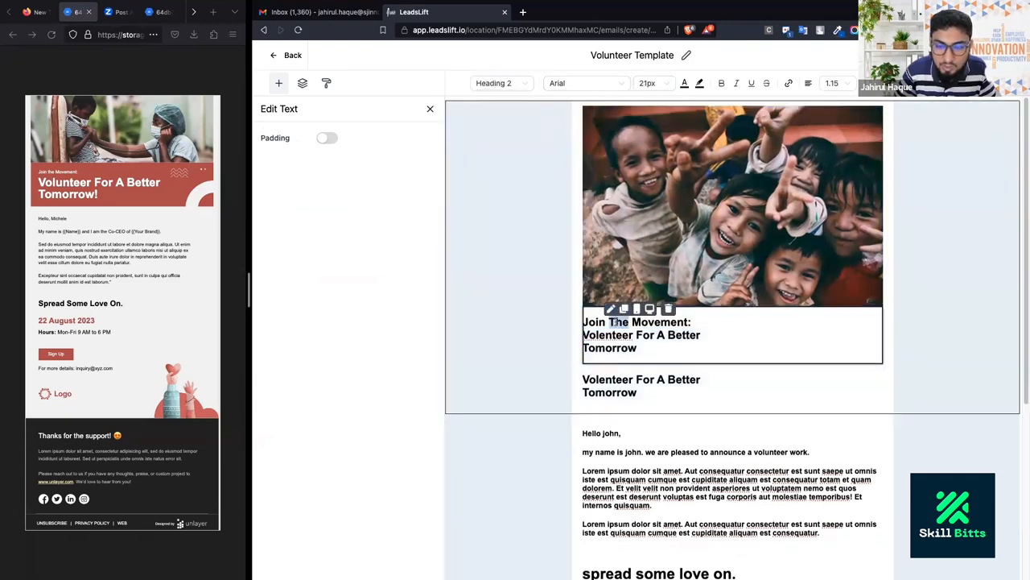
key("super+a")
left_click(650, 349)
key("super+z")
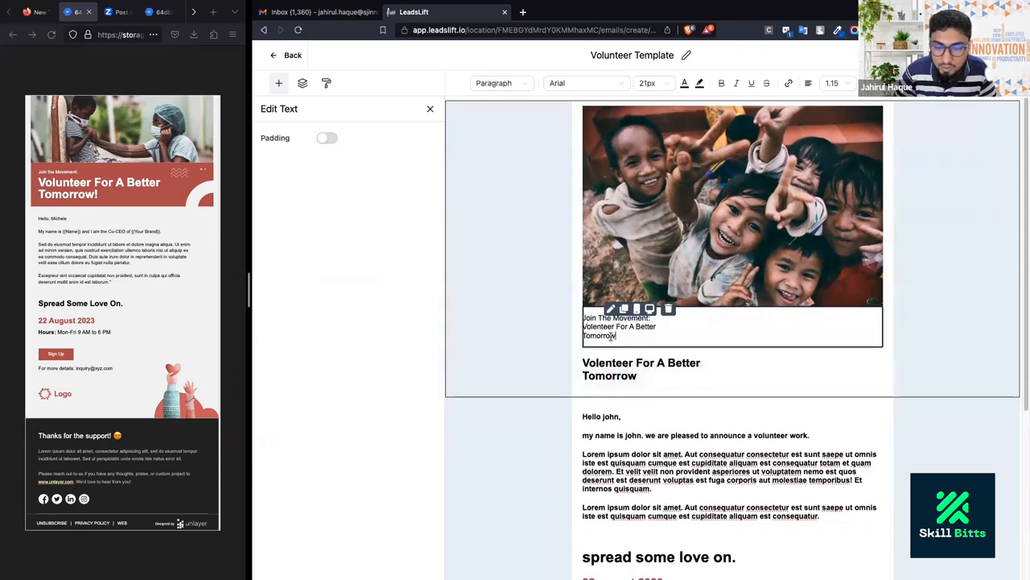
Make the two heading lines beneath "Join The Movement:" bold with a font size of 30px.
left_click_drag(615, 337, 592, 330)
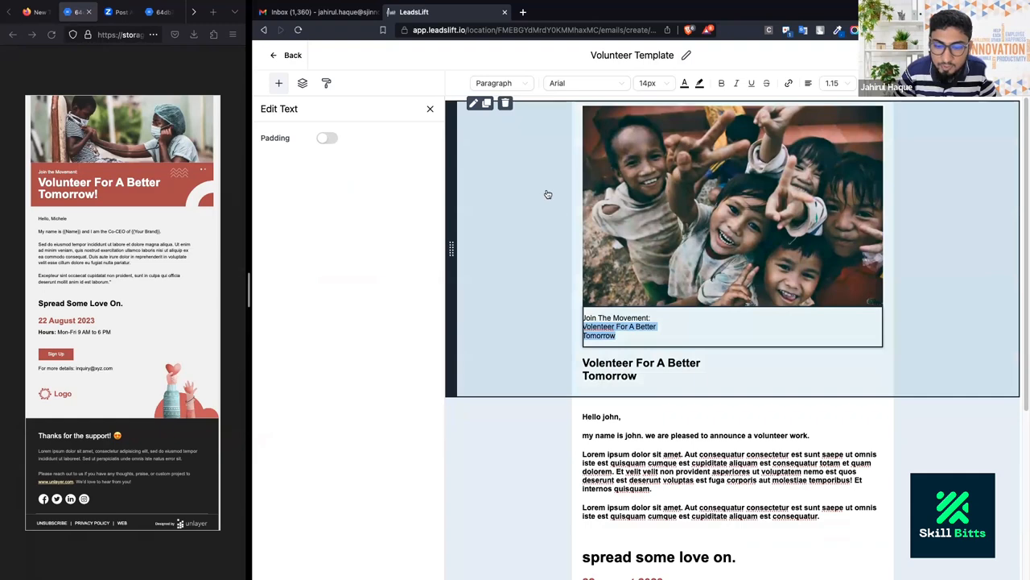
left_click(672, 87)
scroll(652, 206, "down", 3)
left_click(650, 188)
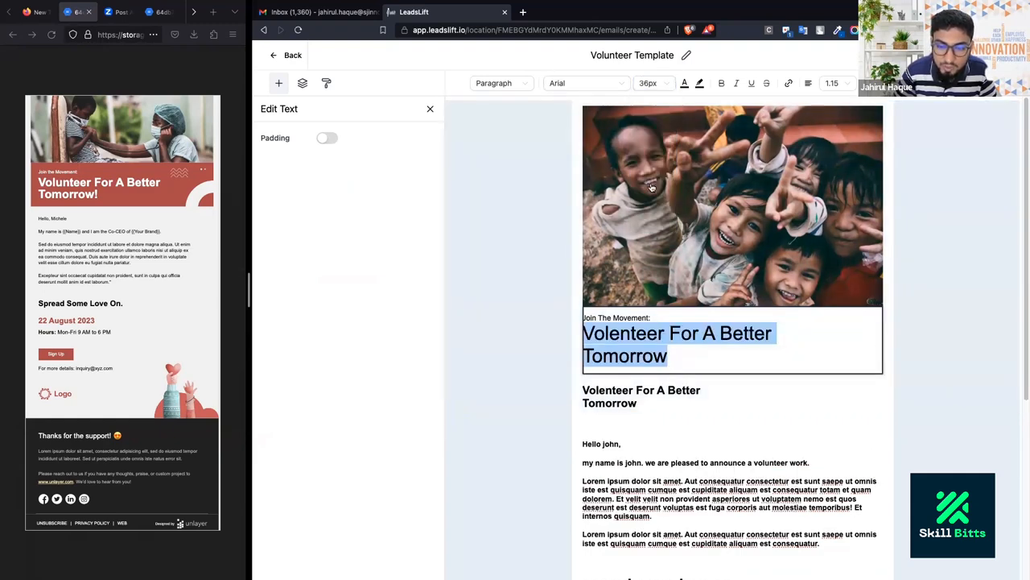
left_click(723, 85)
left_click(651, 83)
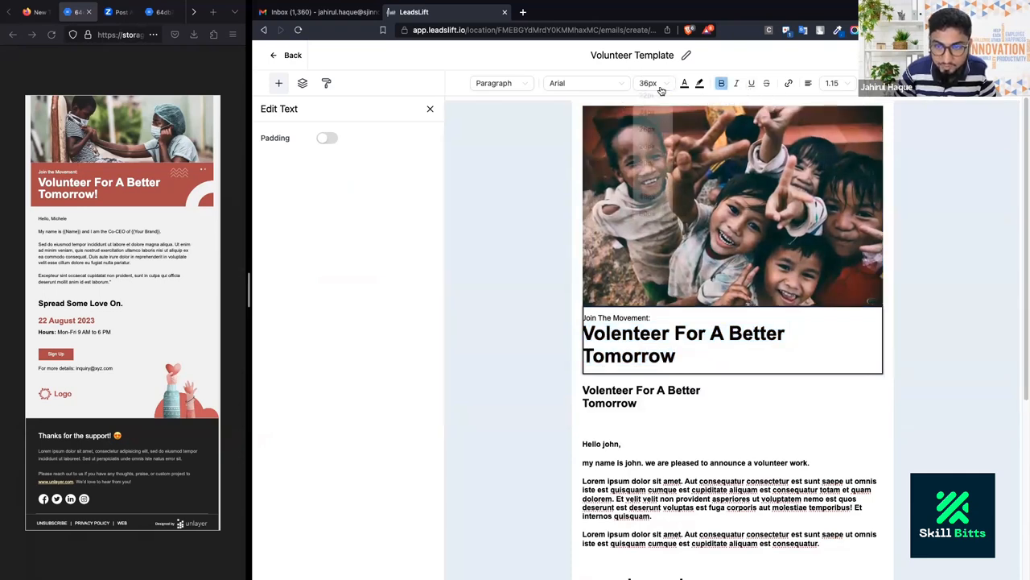
left_click(649, 168)
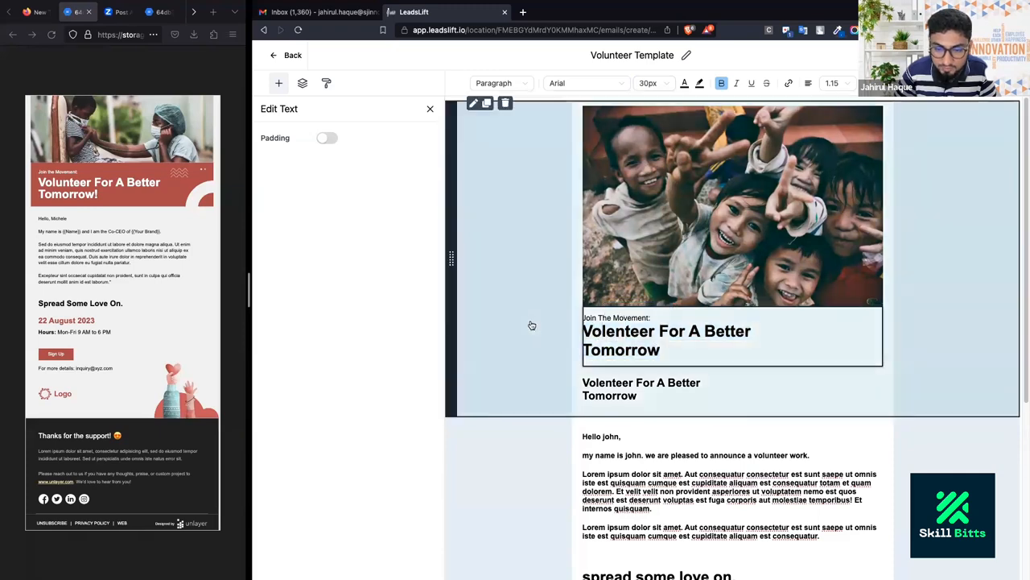
Delete the separate duplicate heading text block beneath the combined banner text.
left_click(531, 325)
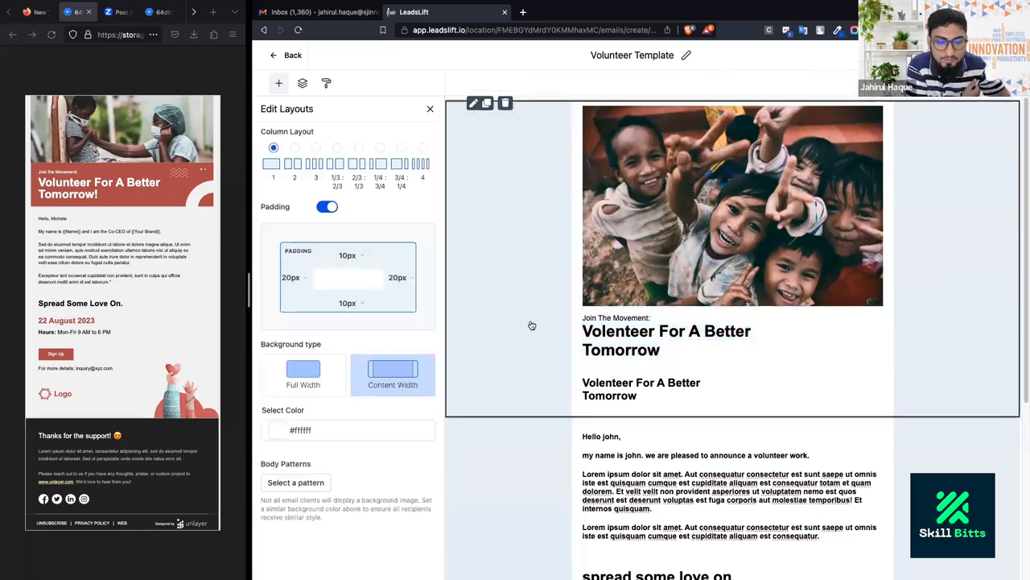
left_click(644, 388)
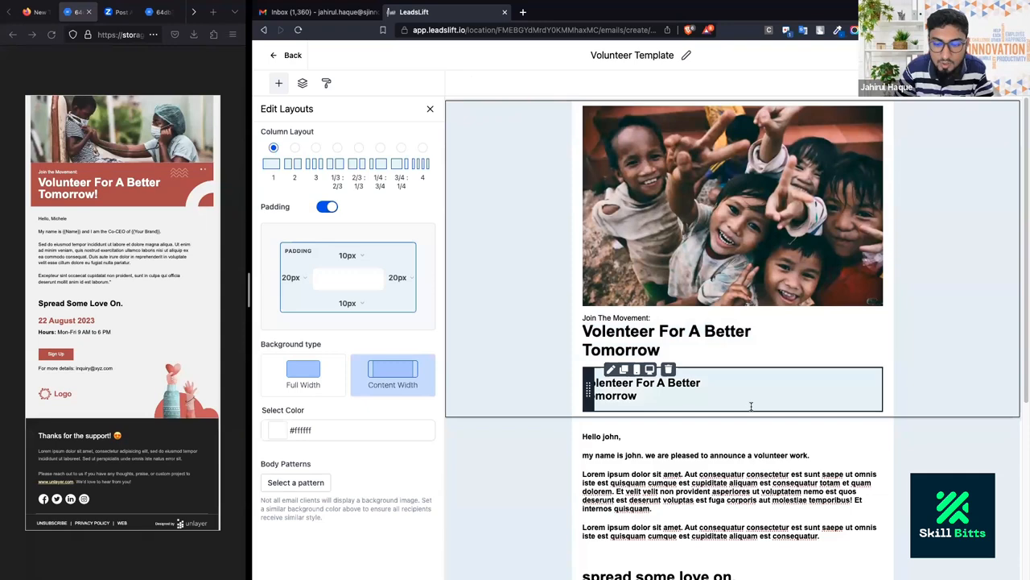
left_click(673, 377)
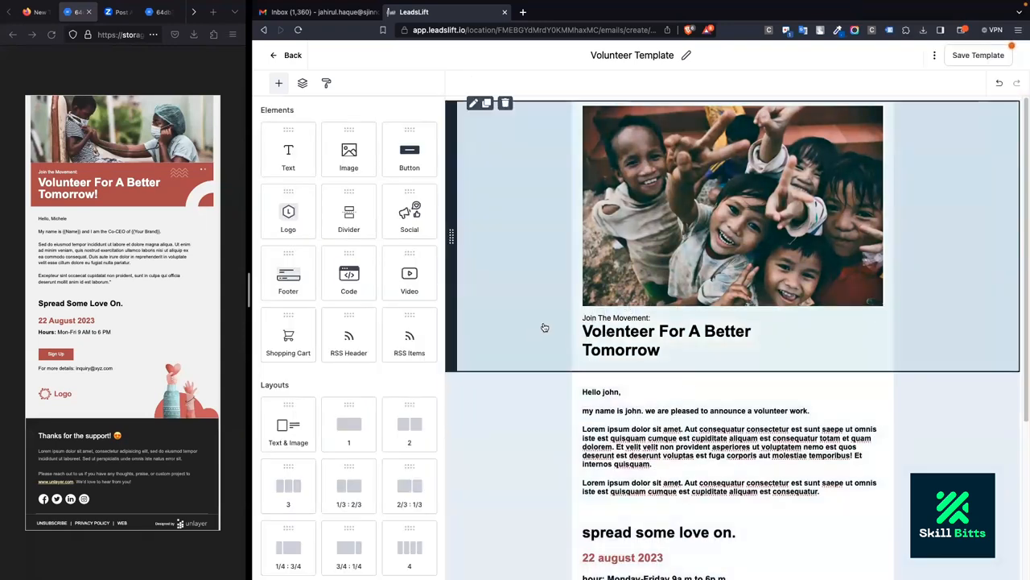
Place the banner text in its own single-column row below the photo and set that row's background colour to #FF4747FF.
left_click(545, 328)
left_click(606, 330)
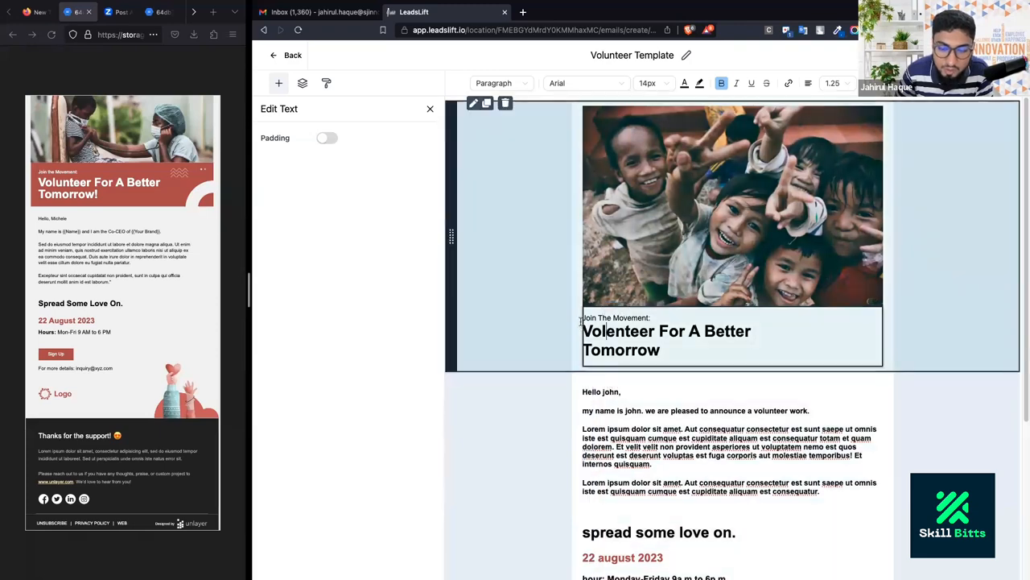
left_click(651, 236)
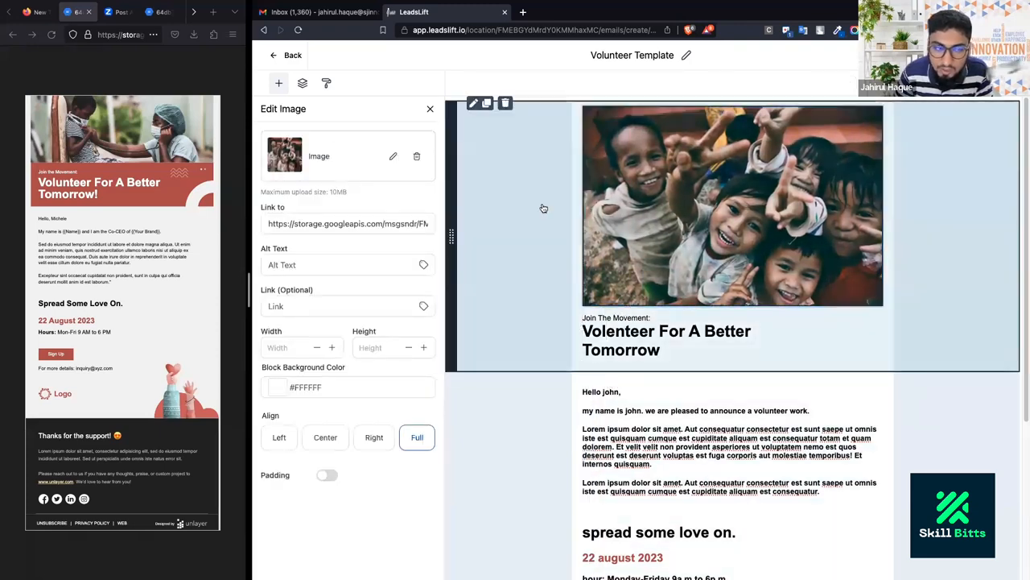
left_click(543, 208)
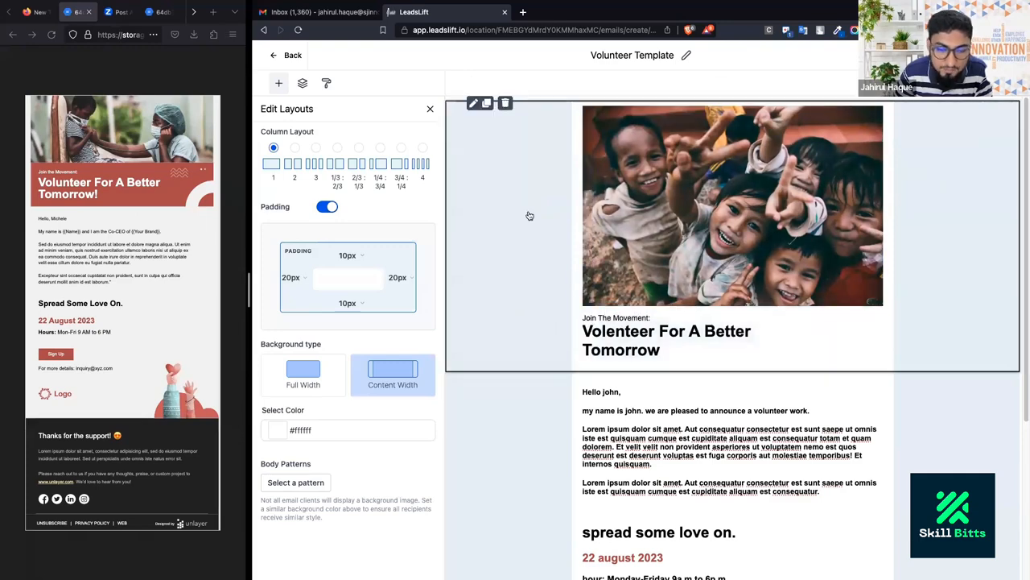
left_click(298, 430)
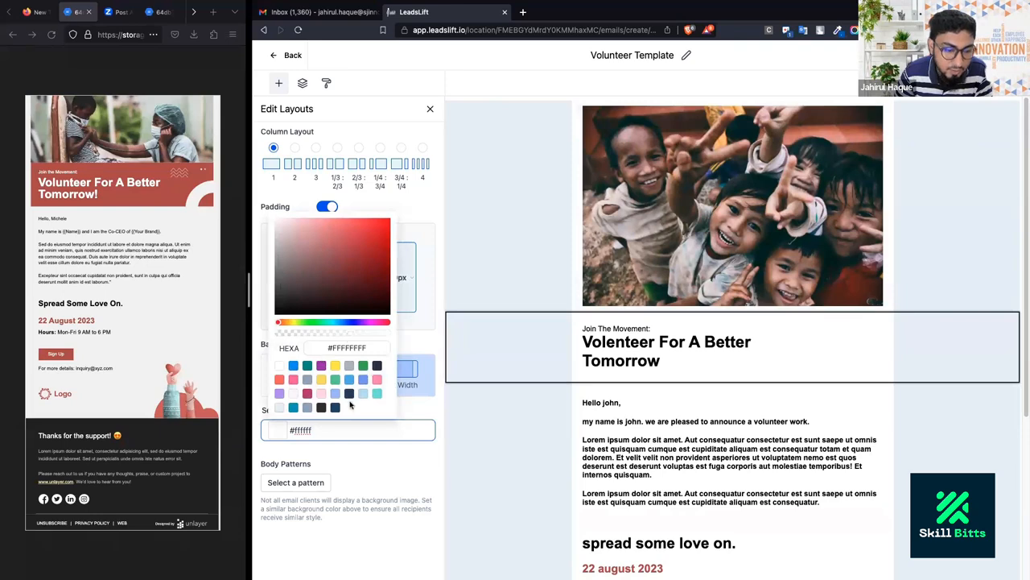
left_click(279, 379)
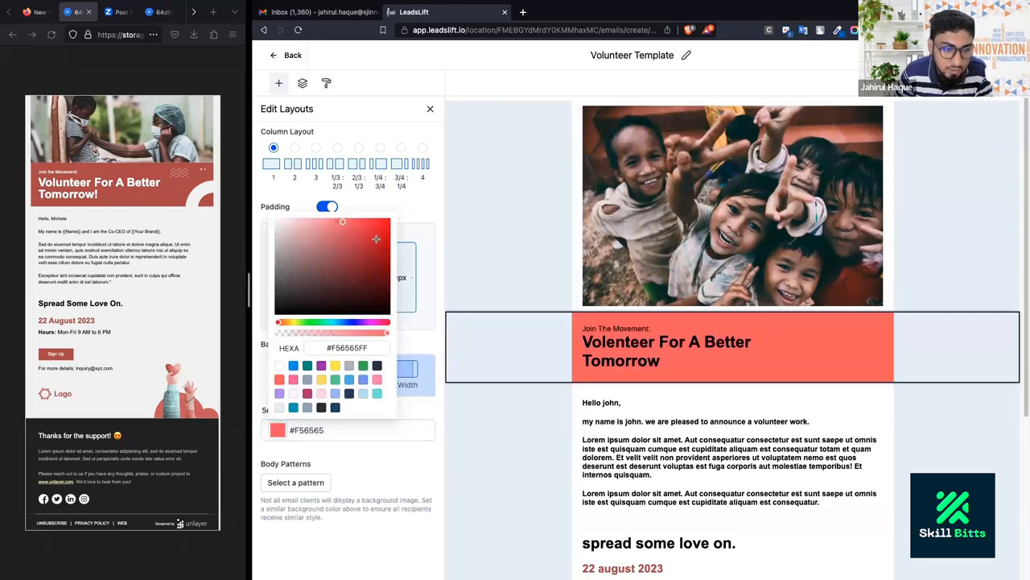
mouse_move(383, 229)
left_mouse_down()
mouse_move(400, 211)
mouse_move(344, 198)
mouse_move(355, 185)
left_mouse_up()
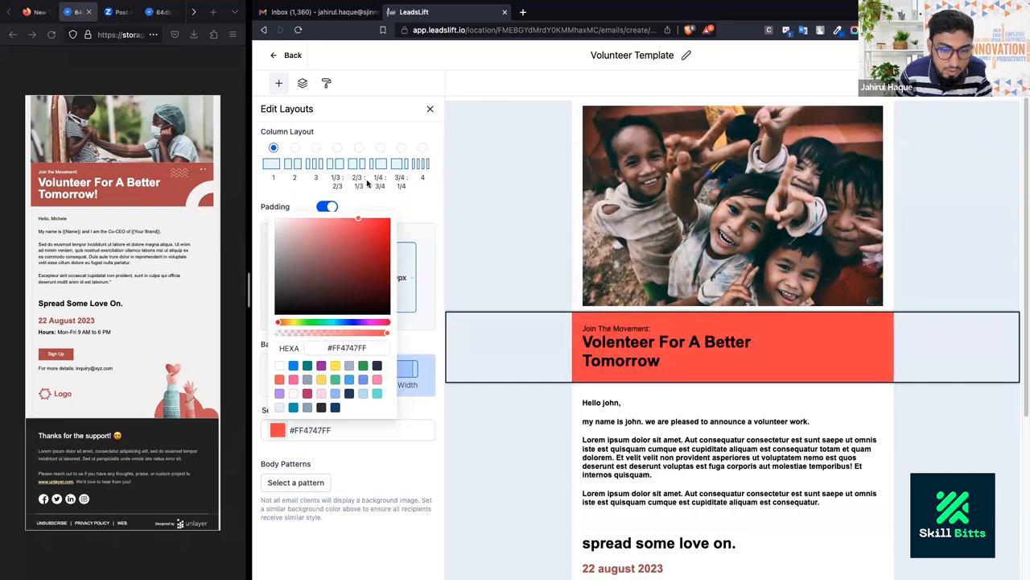
Set the colour of all the banner text, including "Join The Movement:", to near-white #FEFEFE.
left_click(602, 363)
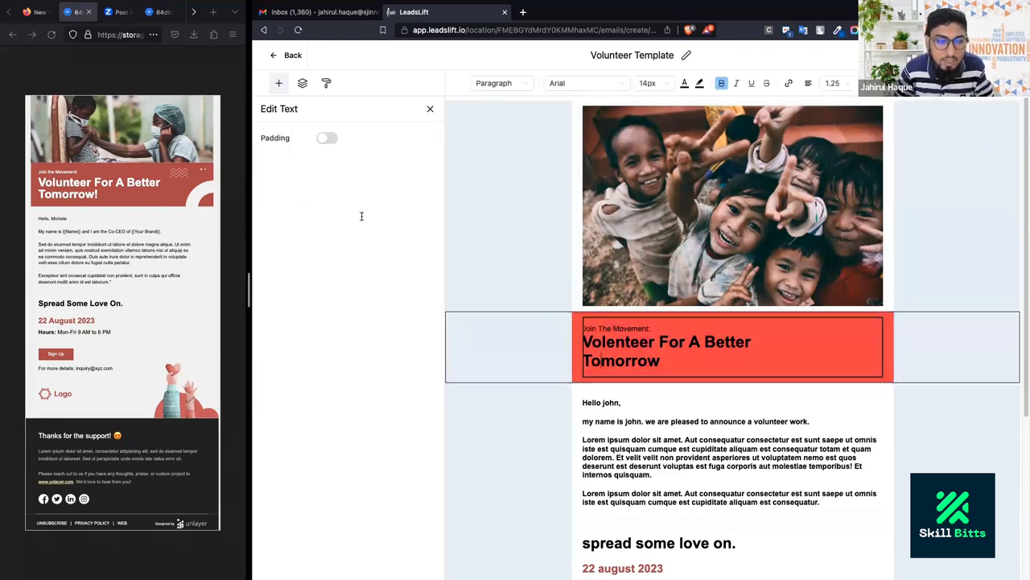
key("super+s")
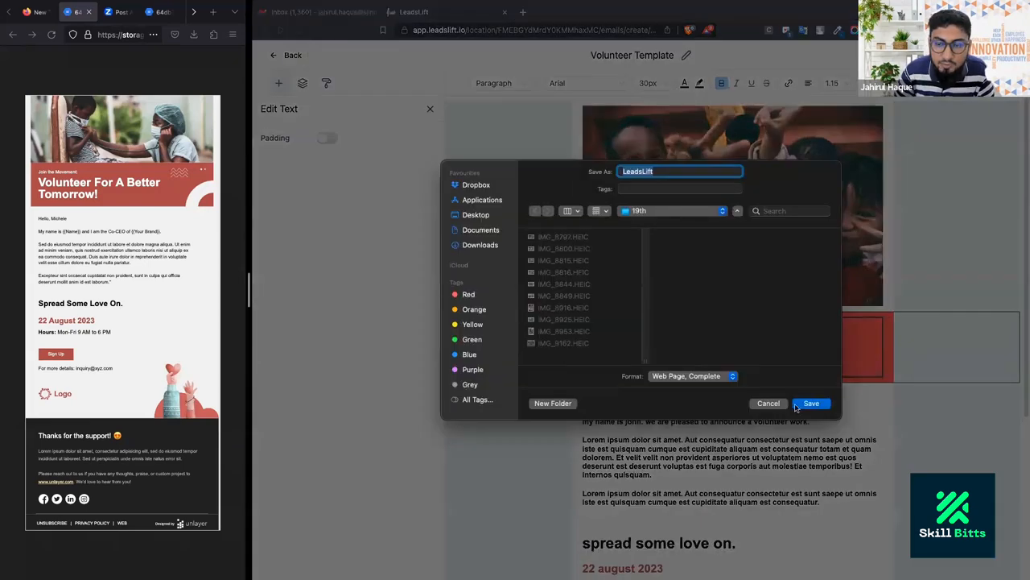
left_click(770, 403)
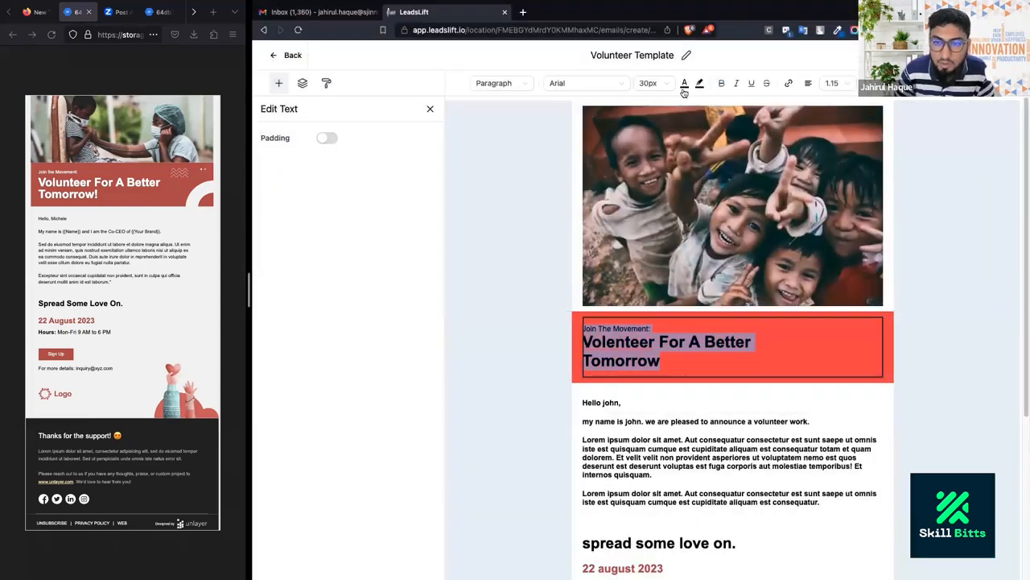
left_click(684, 84)
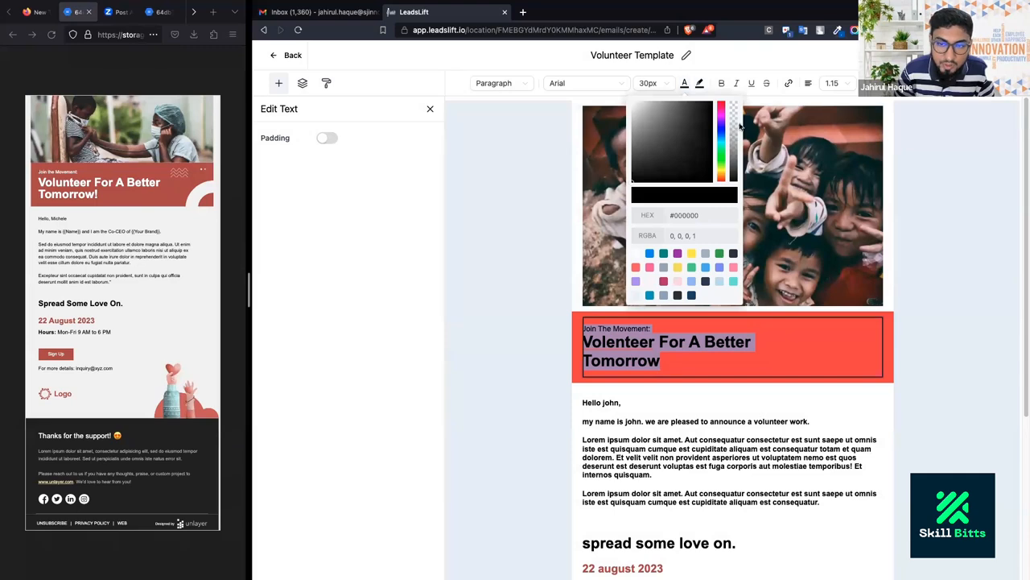
left_click_drag(652, 131, 639, 101)
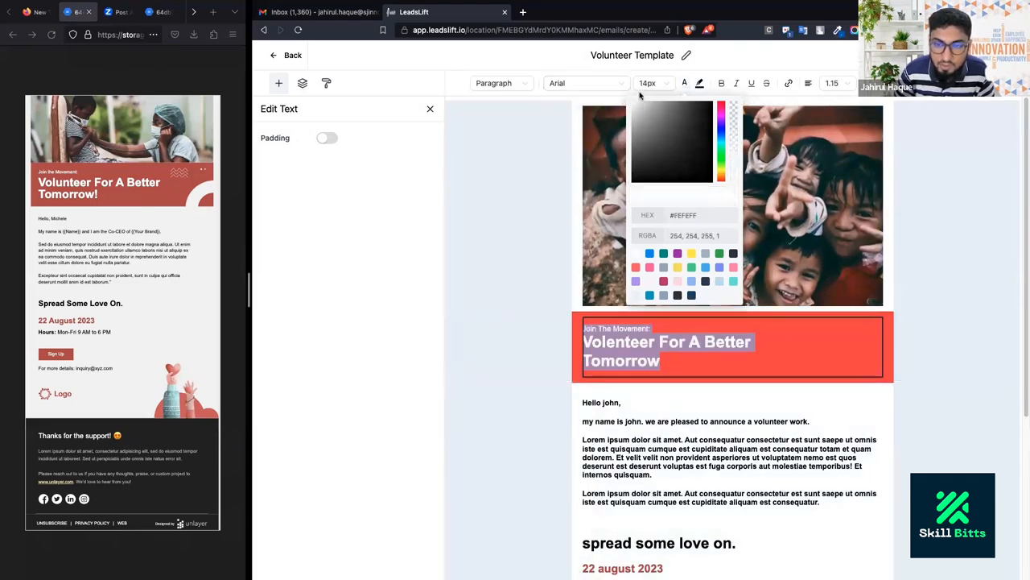
left_click(640, 96)
left_click(660, 438)
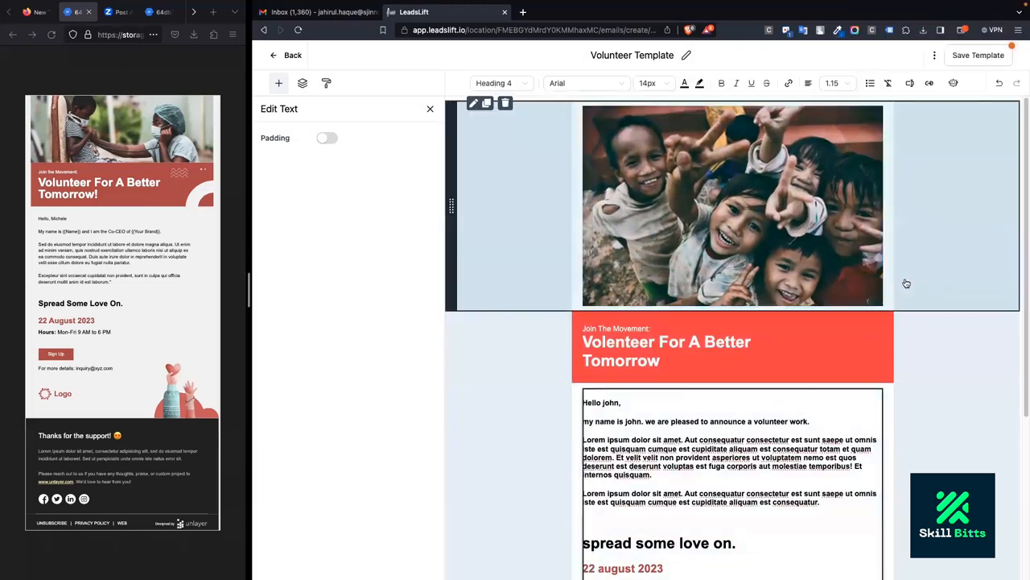
Examine and compare the layout settings of the photo row and the red banner row, plus the photo's own image settings.
left_click(924, 352)
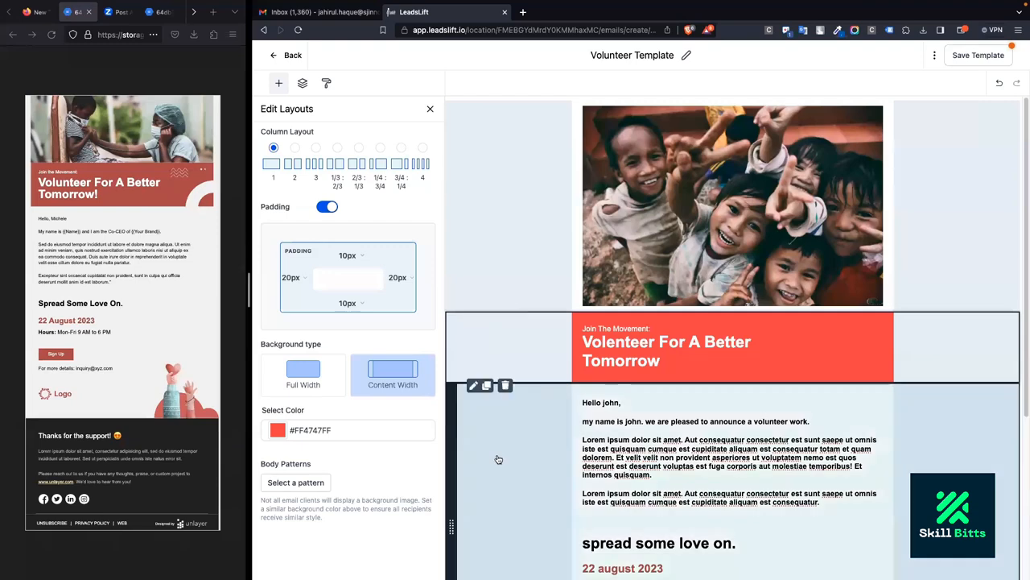
left_click(472, 161)
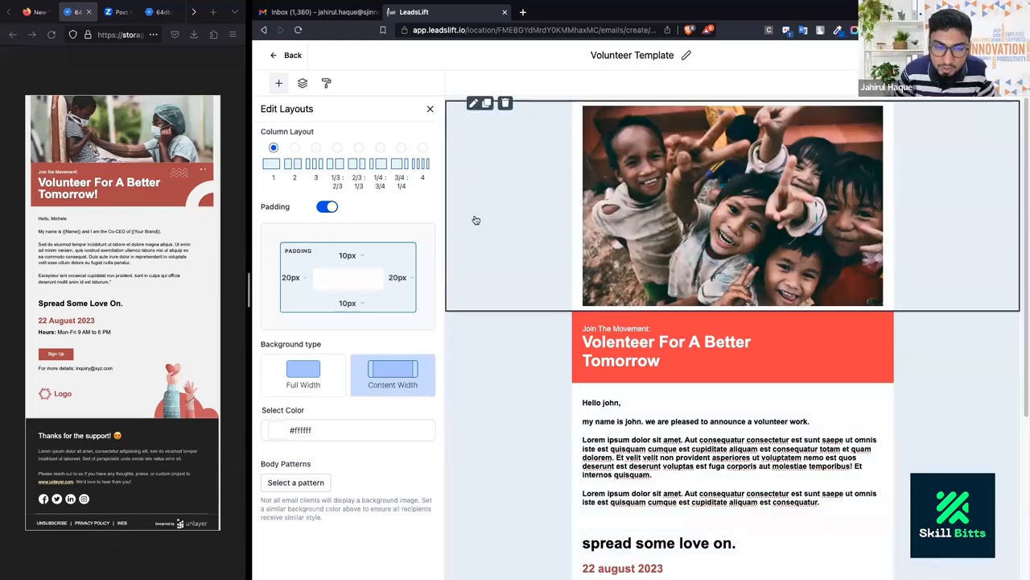
left_click(479, 196)
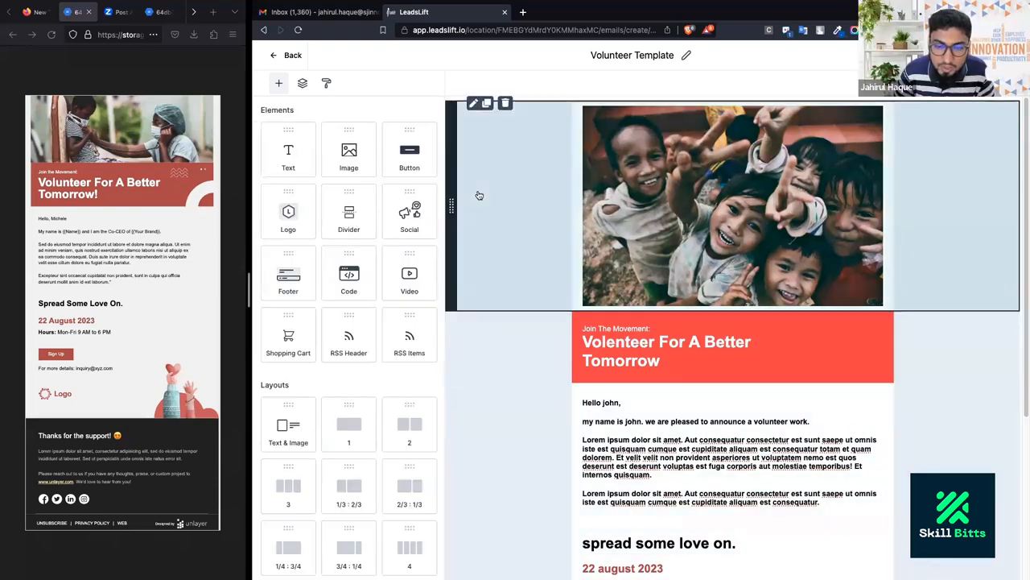
left_click(477, 342)
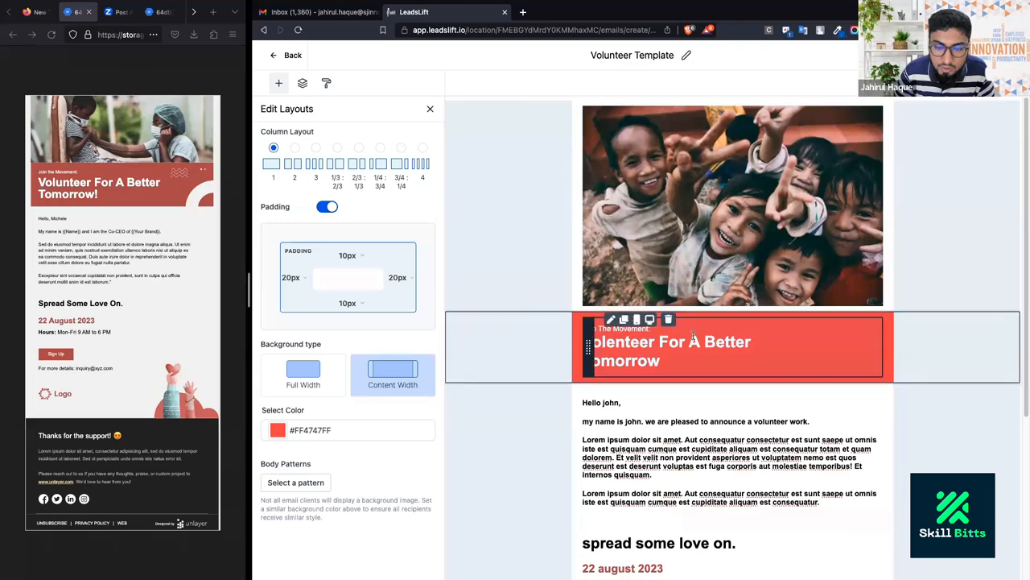
left_click(630, 361)
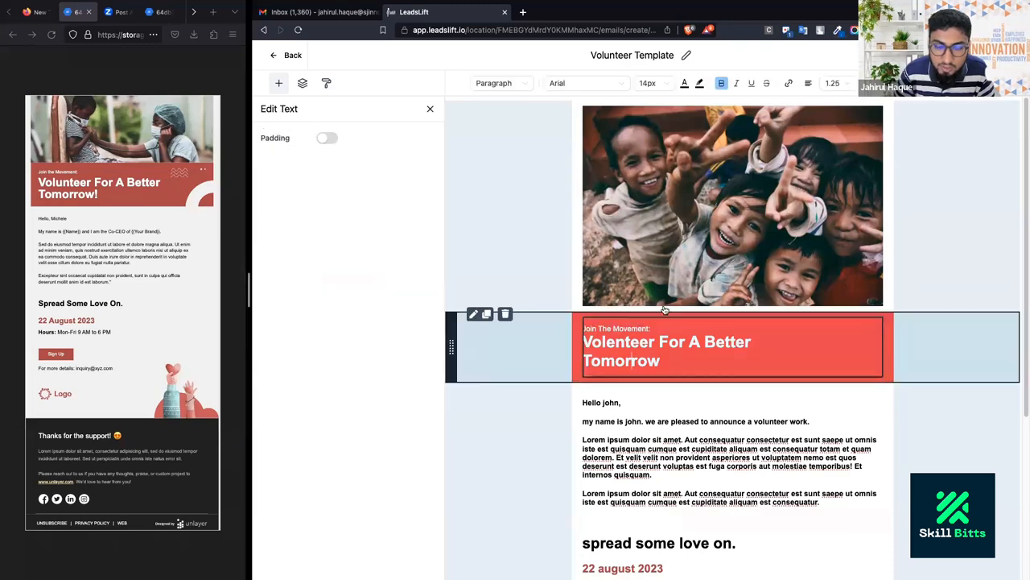
left_click(665, 237)
left_click(690, 421)
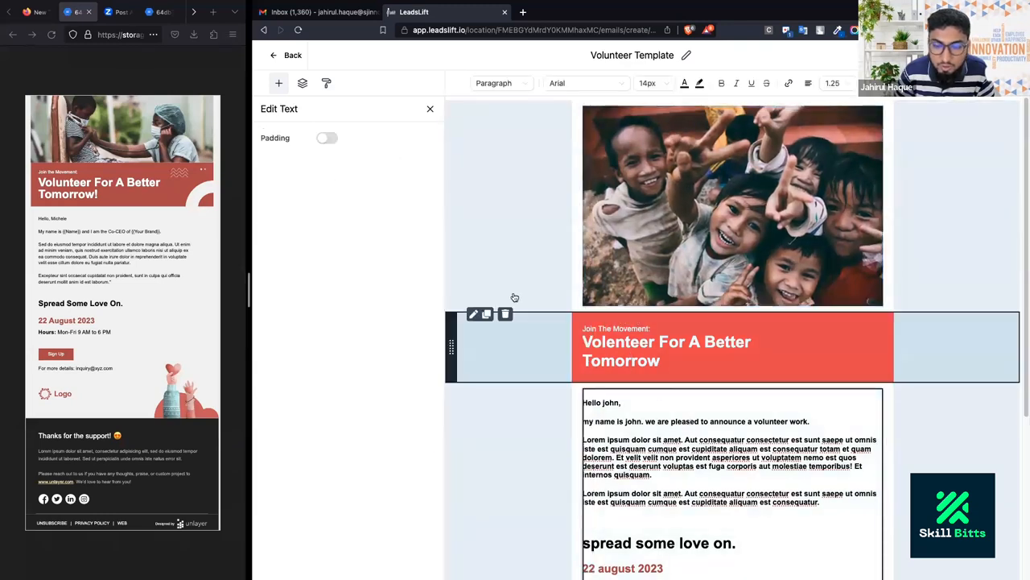
left_click(501, 267)
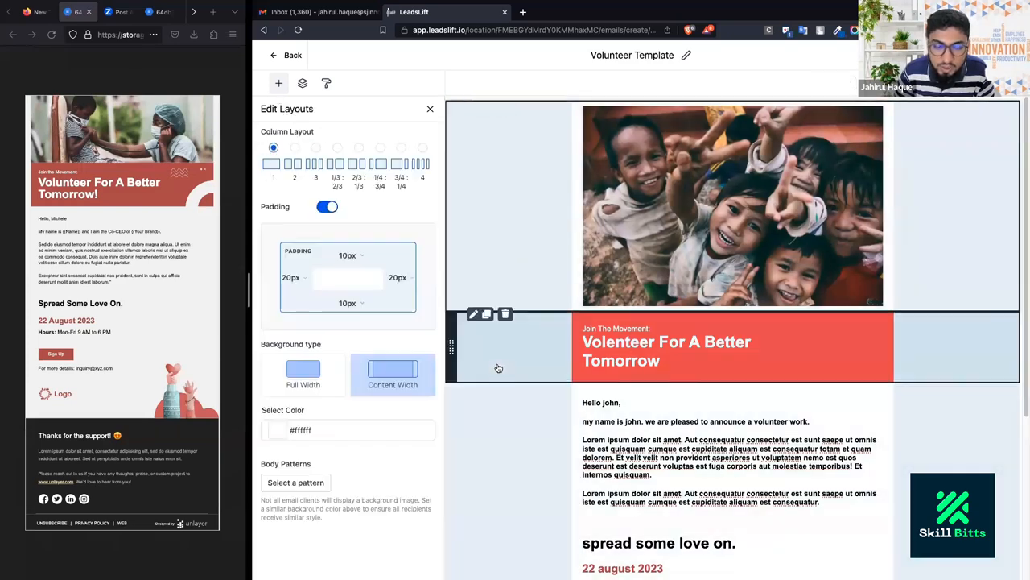
left_click(497, 368)
left_click(512, 441)
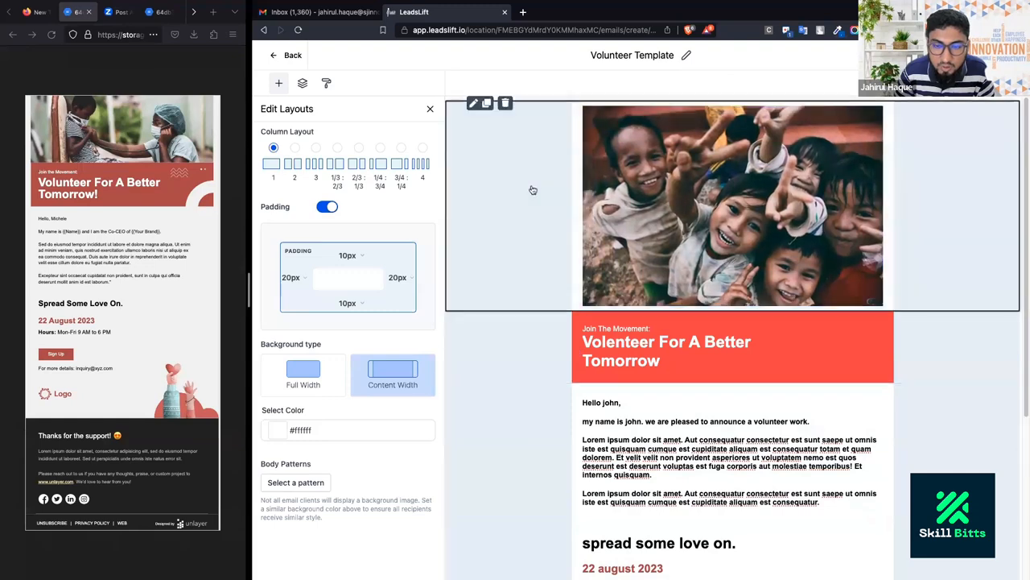
left_click(639, 153)
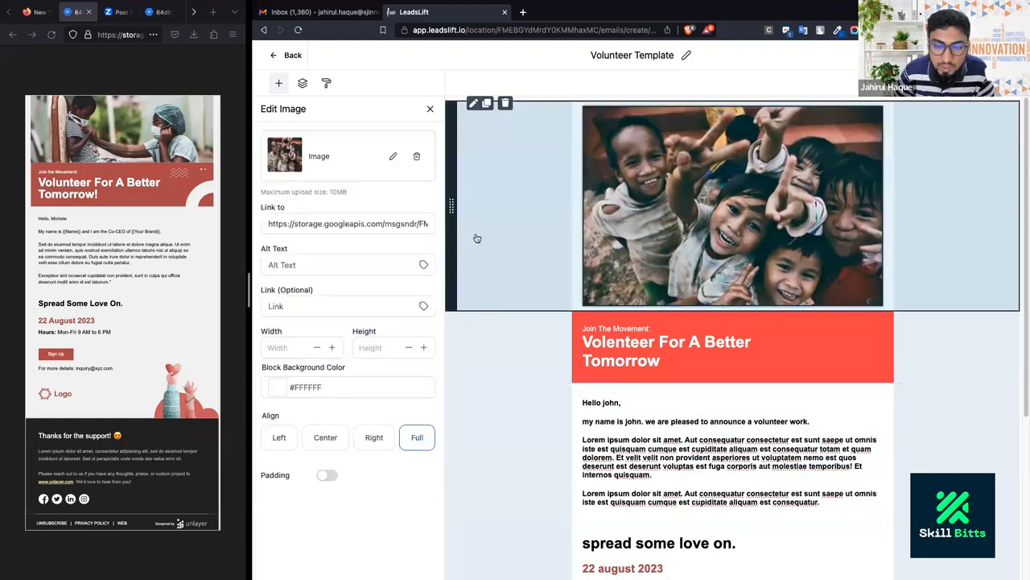
Try the Full Width background type on the red banner row, and return it to Content Width.
left_click(499, 363)
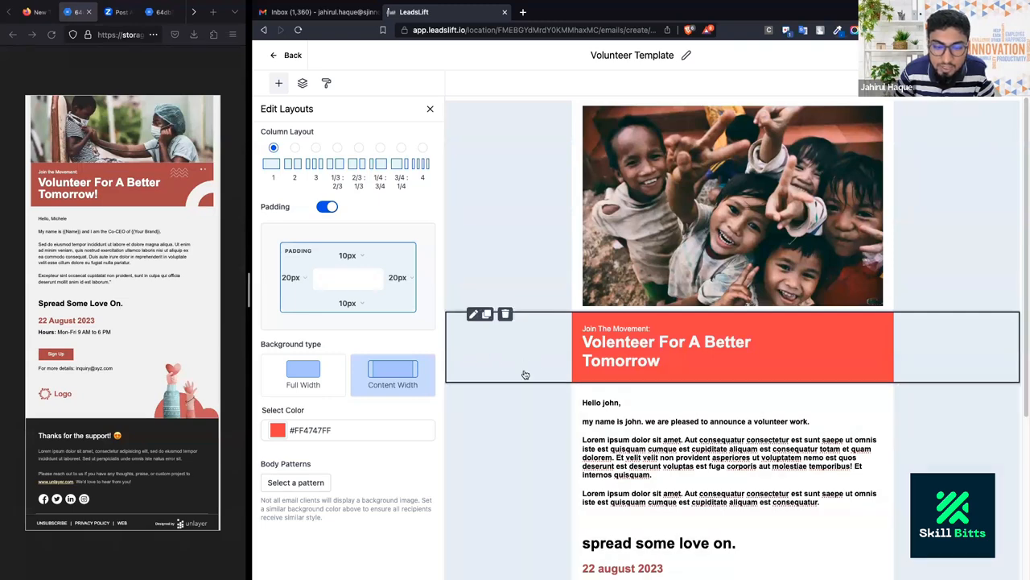
left_click(322, 376)
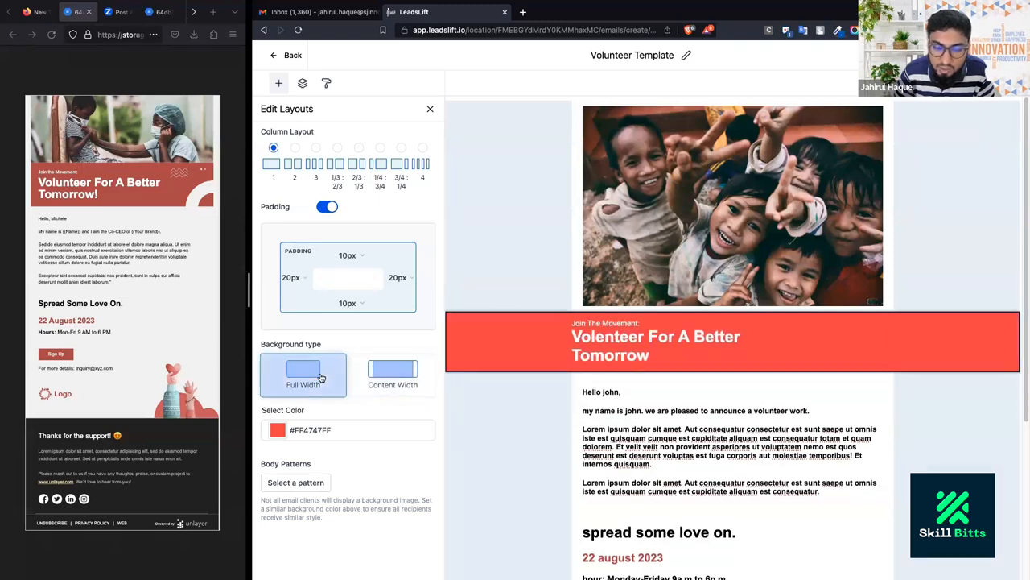
left_click(381, 383)
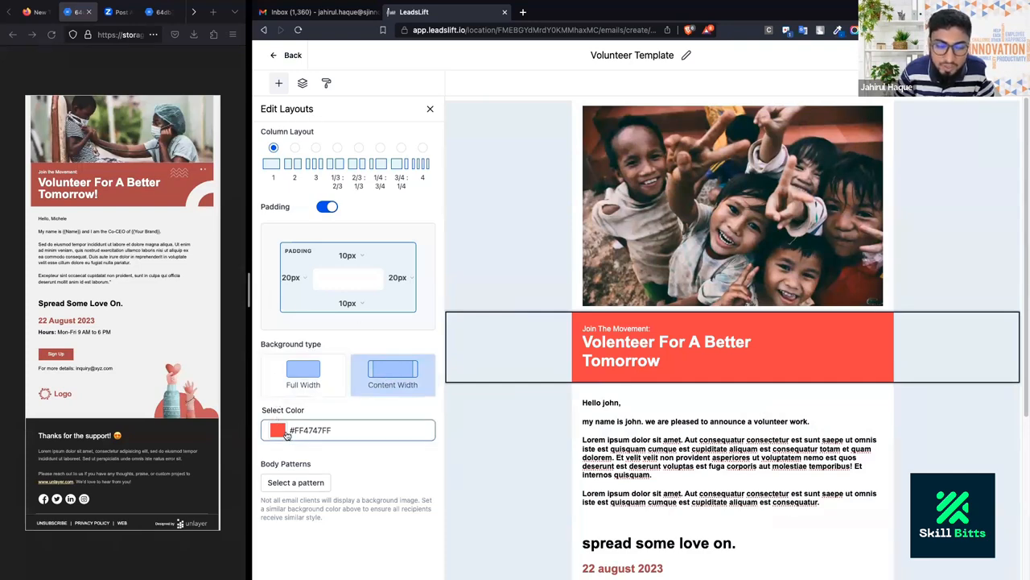
left_click(610, 330)
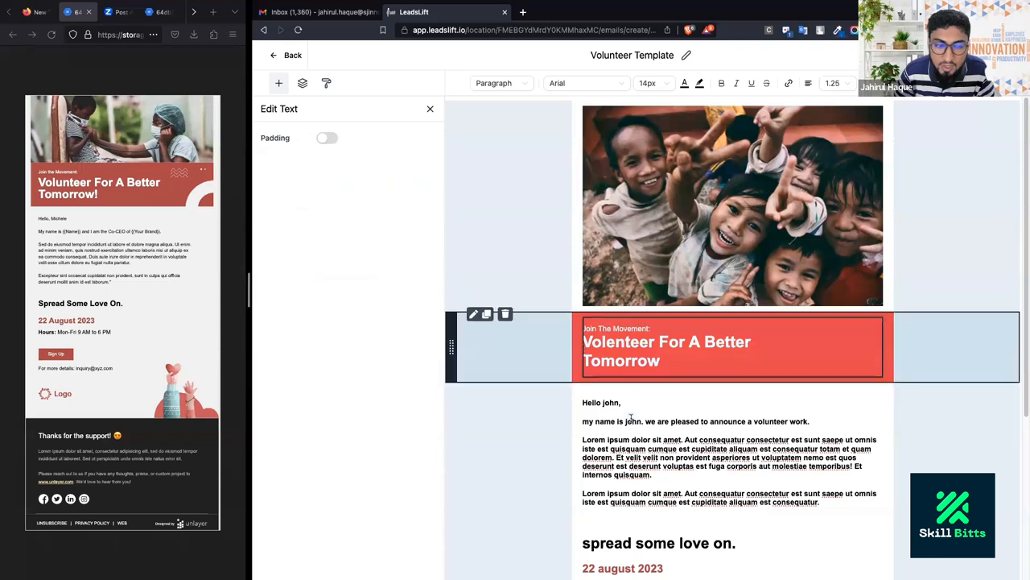
Turn on 12 px padding for the red banner's text block and turn off the photo's padding.
left_click(585, 340)
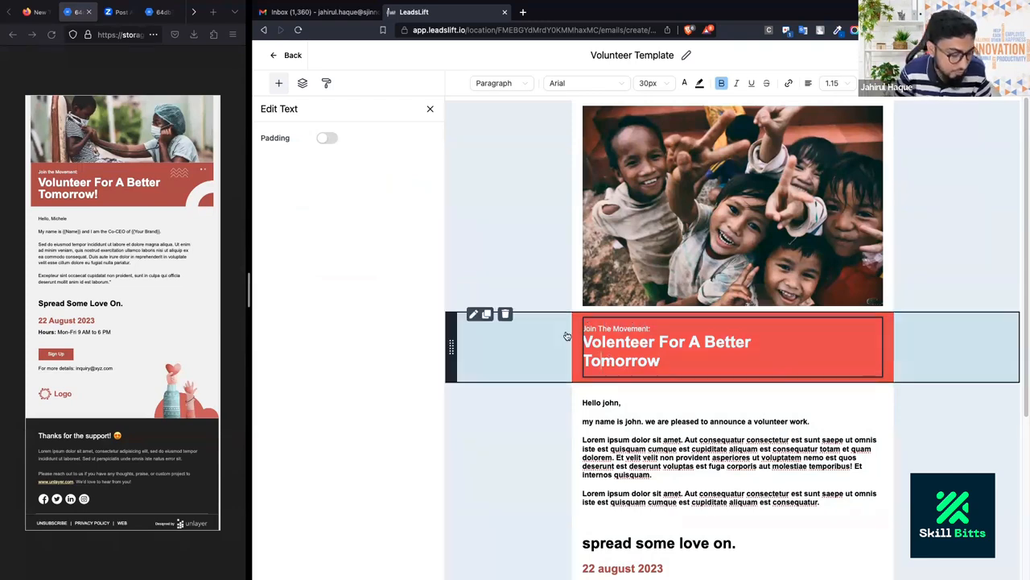
left_click(515, 342)
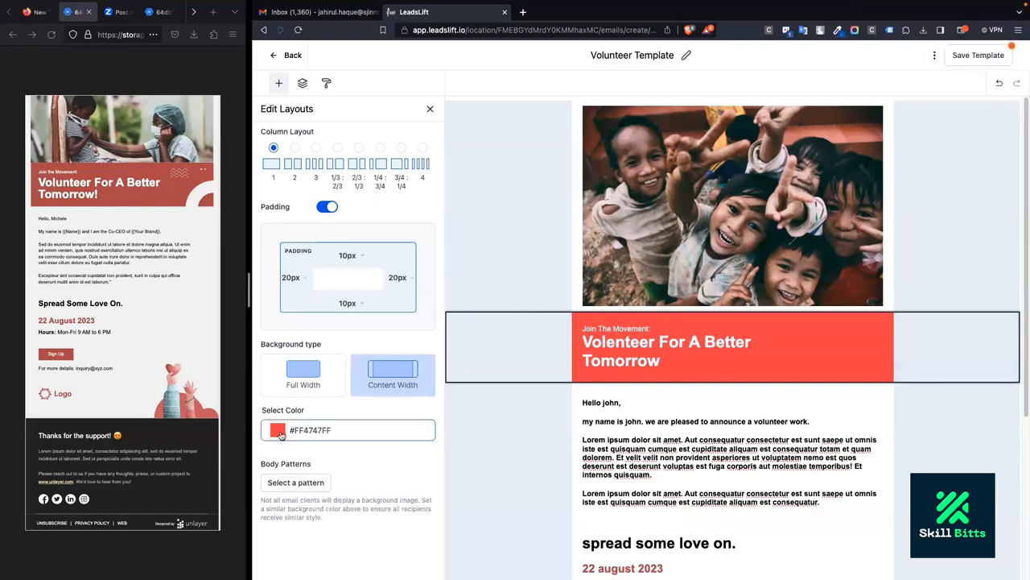
left_click(593, 253)
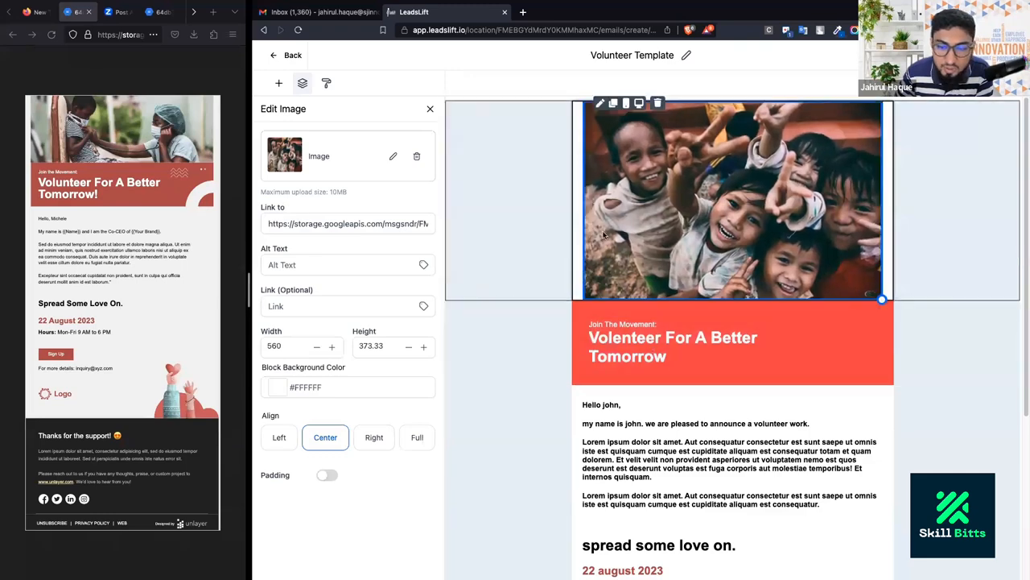
Compare the layout settings of the photo row and red banner row, and try the photo's padding on and back off.
left_click(557, 200)
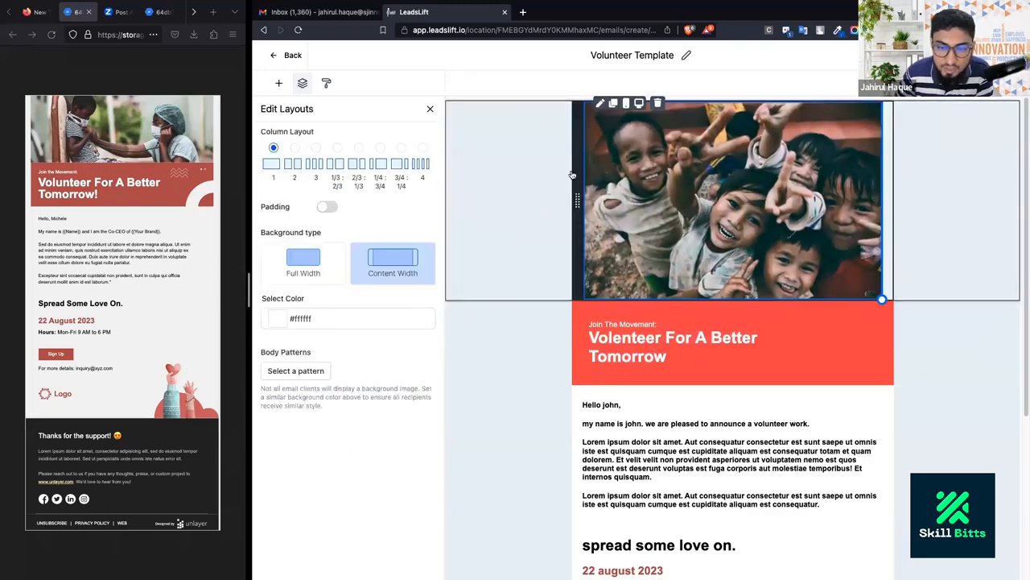
left_click(653, 264)
left_click(904, 357)
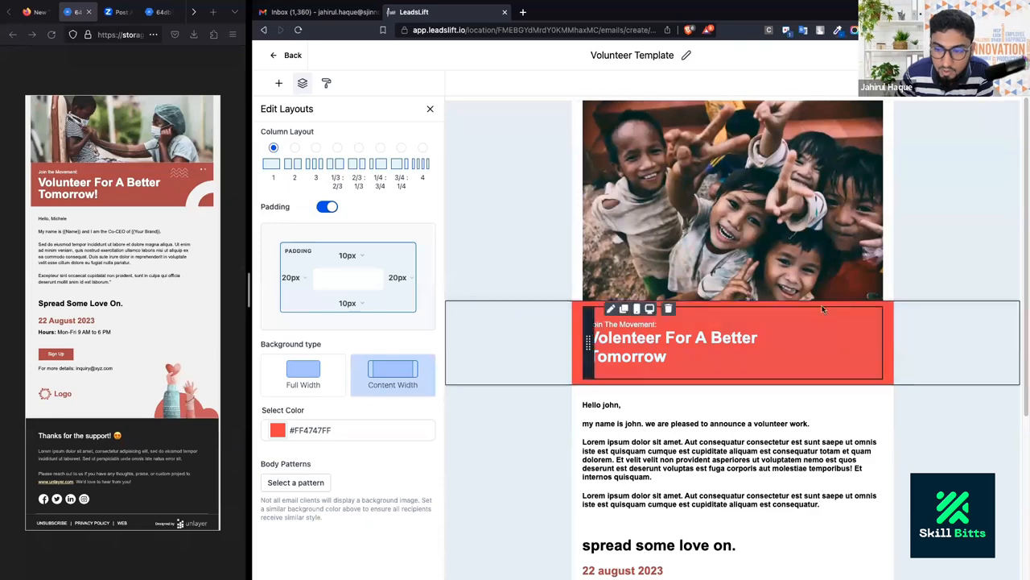
left_click(719, 213)
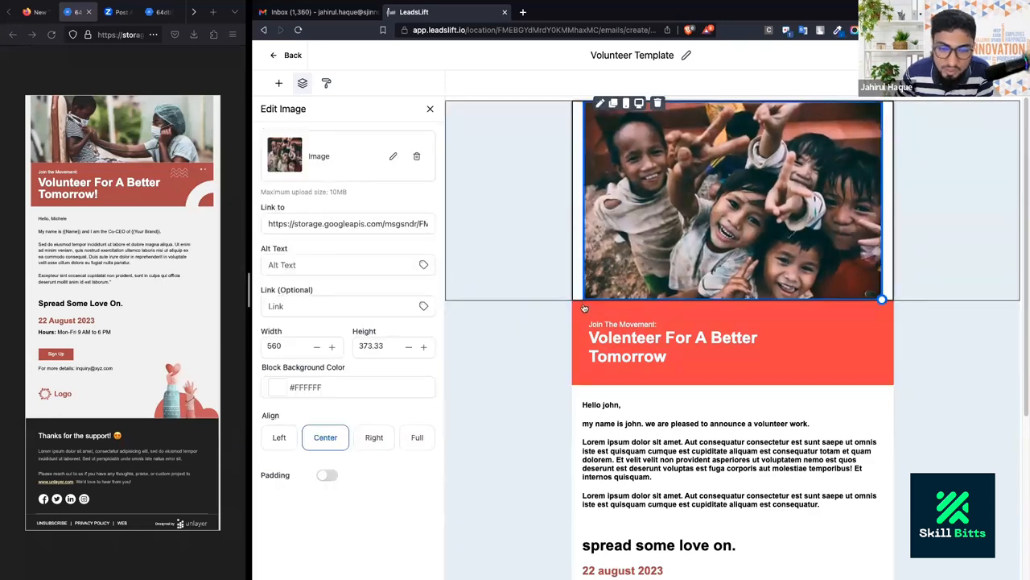
left_click(327, 476)
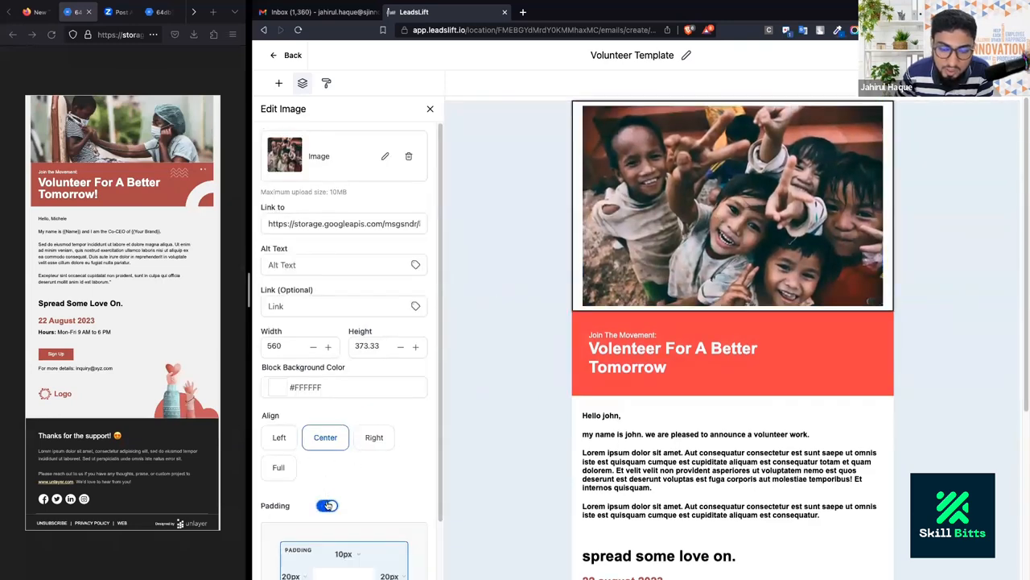
left_click(327, 505)
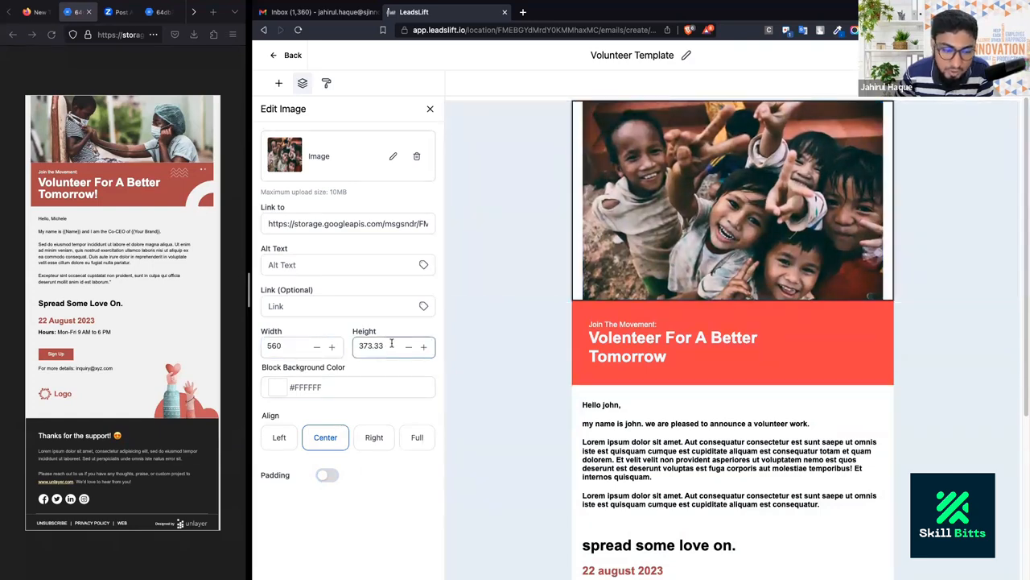
Set the banner photo's width to 596 and its height to 200.
left_click(331, 346)
left_click(331, 346)
left_click(332, 347)
left_click(334, 348)
left_click(334, 349)
left_click(334, 349)
left_click(334, 348)
left_click(334, 348)
left_click(334, 349)
left_click(334, 349)
left_click(334, 349)
left_click(334, 349)
left_click(335, 348)
left_click(334, 349)
left_click(334, 349)
left_click(334, 349)
left_click(334, 348)
left_click(334, 348)
left_click(334, 349)
left_click(334, 349)
left_click(334, 349)
left_click(334, 349)
left_click(334, 349)
left_click(334, 348)
left_click(334, 349)
left_click(334, 349)
left_click(334, 348)
left_click(334, 349)
left_click(334, 348)
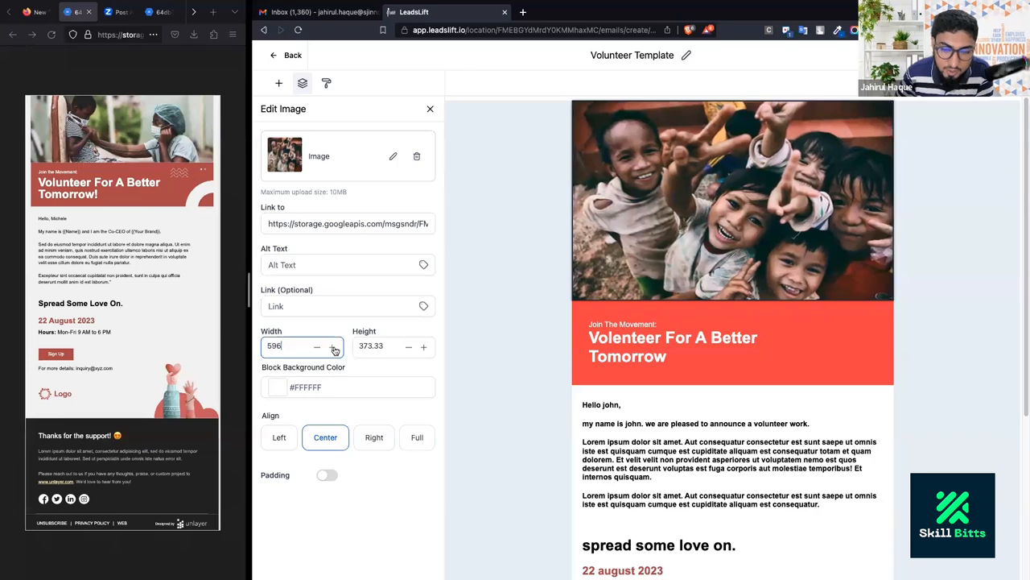
key("Tab")
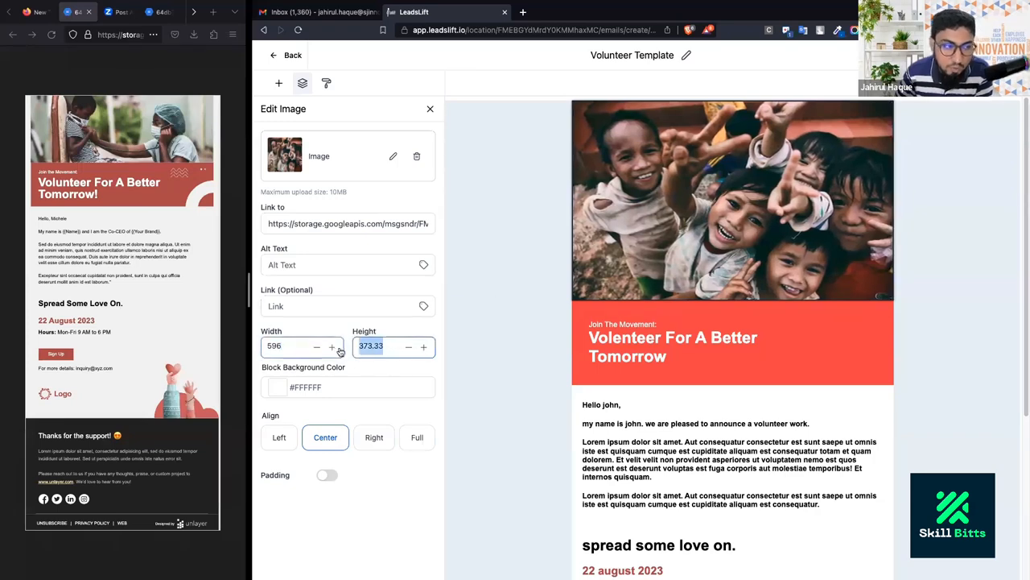
type("200")
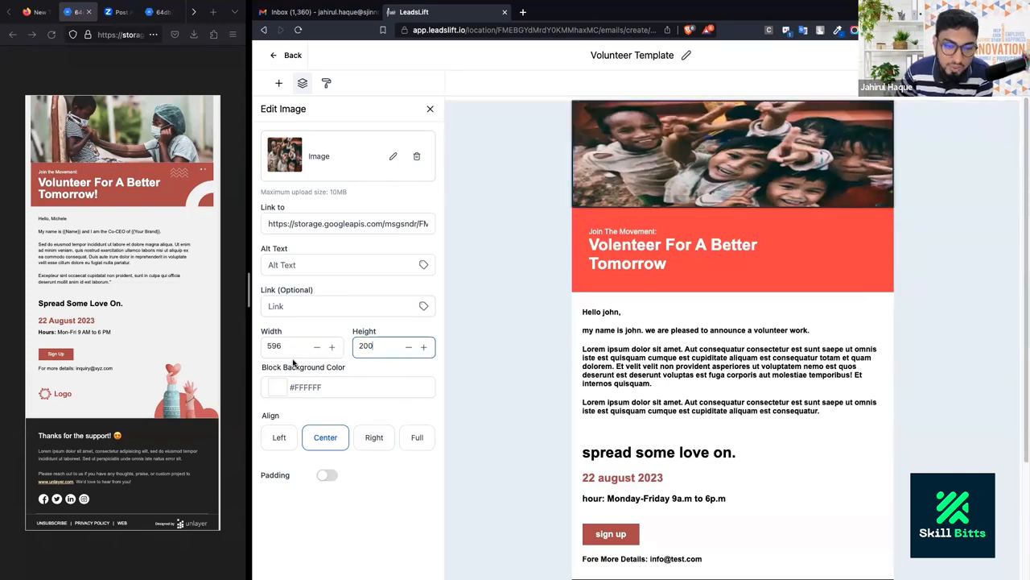
Examine the resized photo, its row's layout settings and the body text block's padding setting.
left_click(561, 156)
left_click(883, 156)
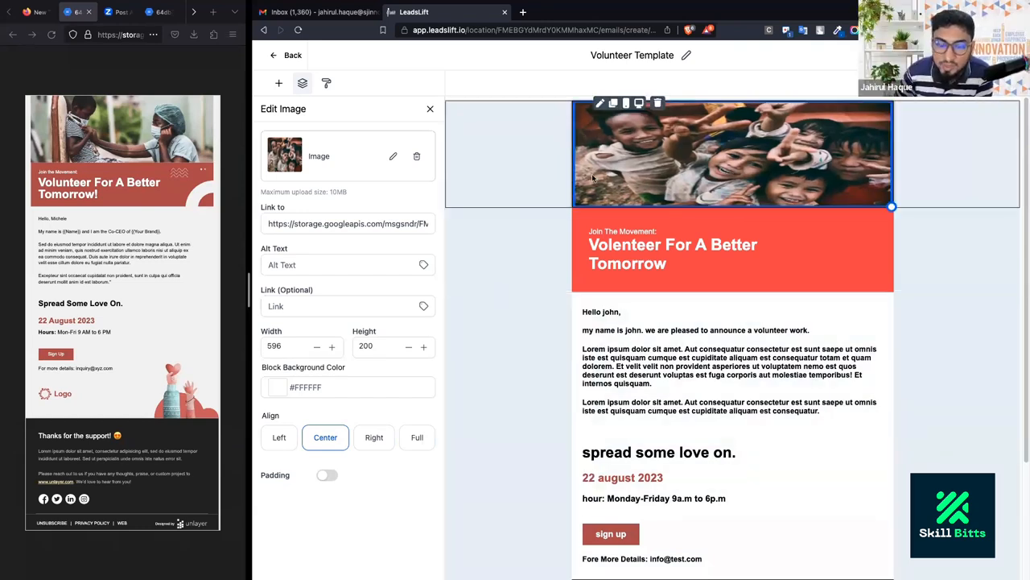
left_click(514, 148)
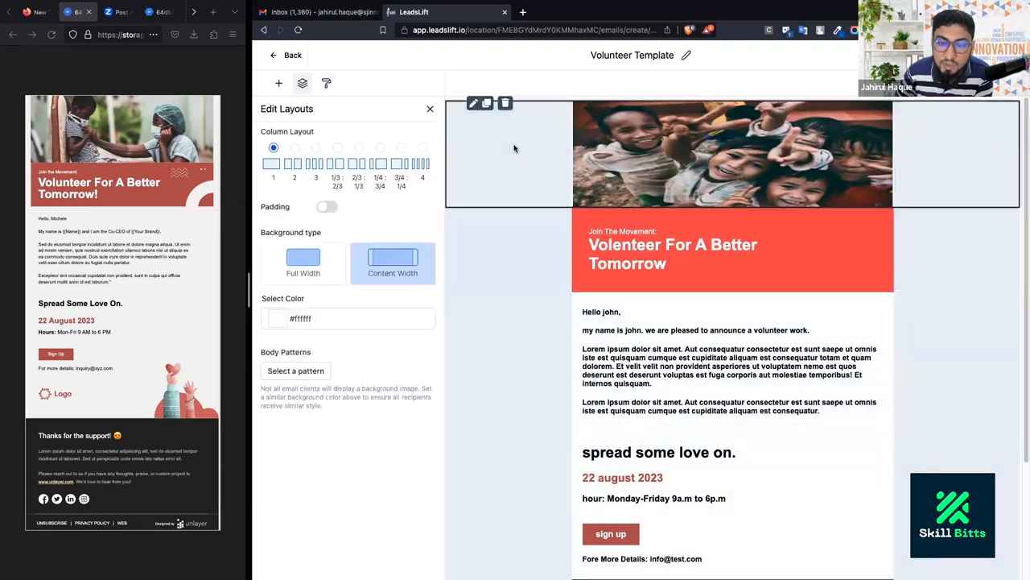
scroll(550, 363, "down", 3)
scroll(612, 354, "up", 3)
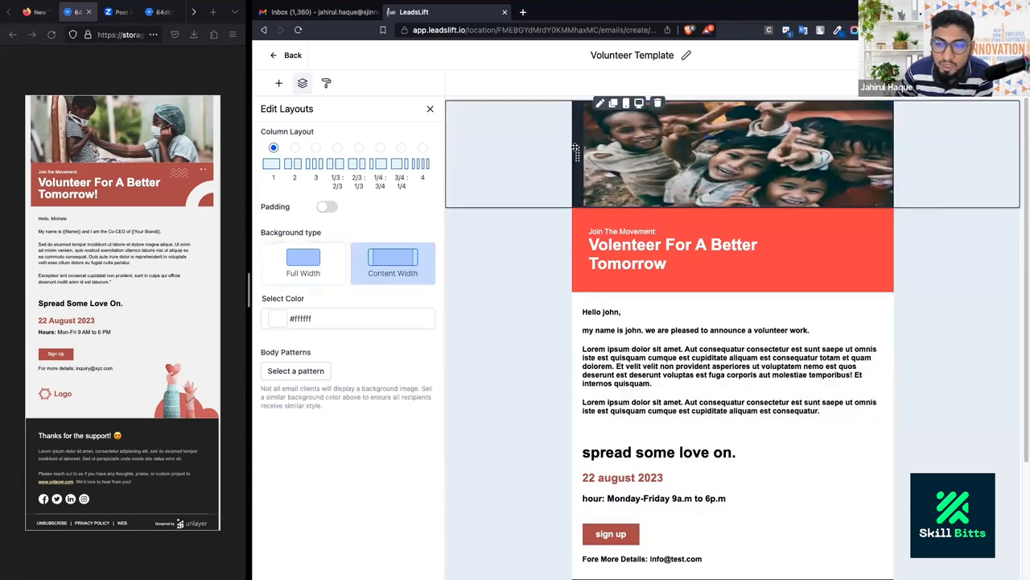
left_click(681, 165)
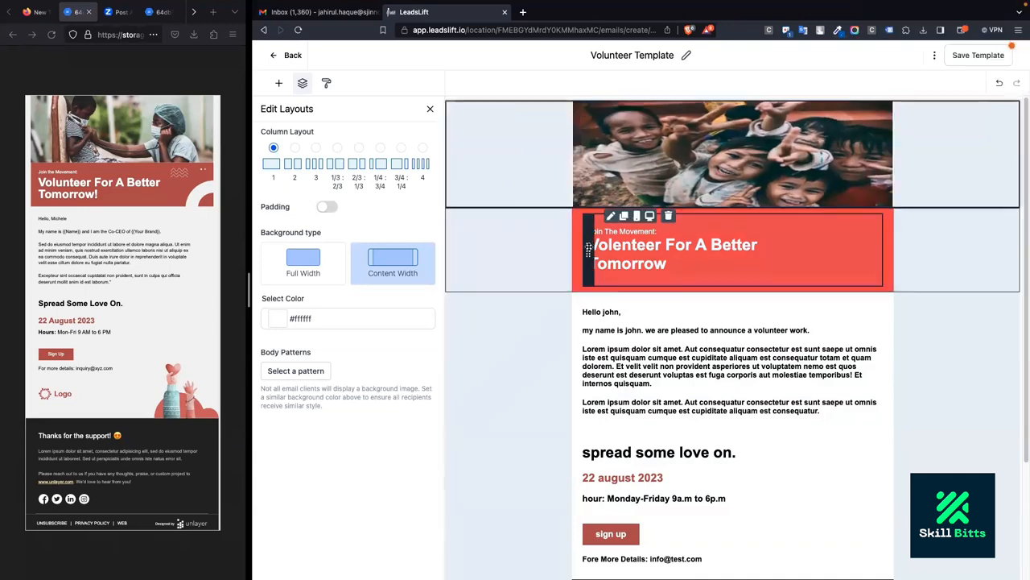
left_click(745, 317)
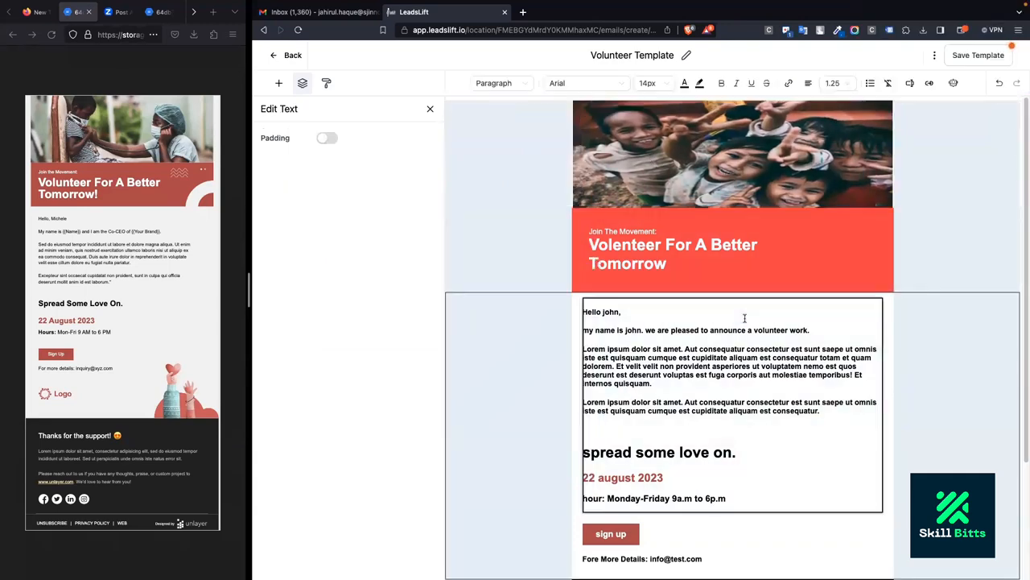
Re-enter the banner photo's height as 200 and set its width to 600.
left_click(643, 185)
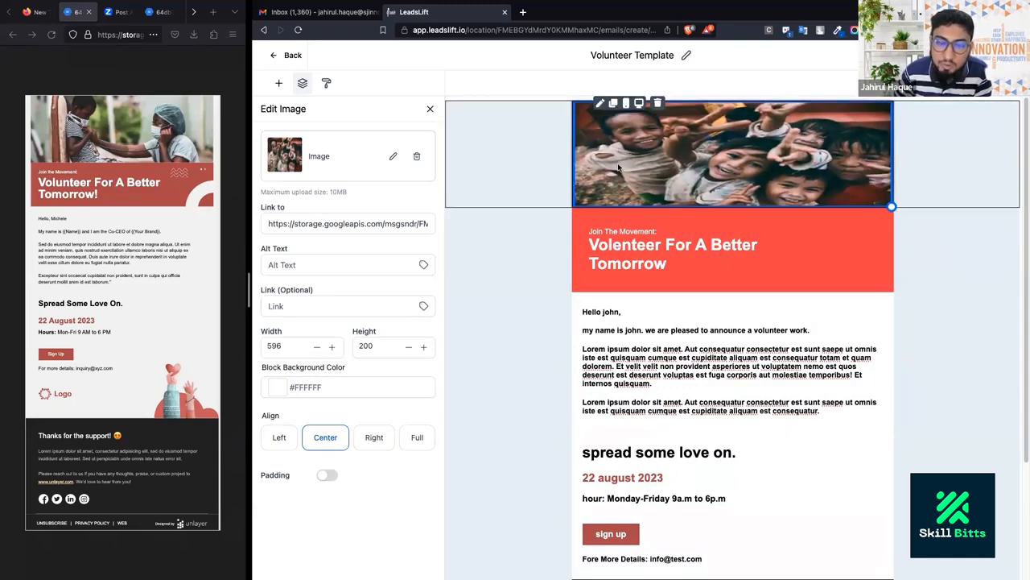
double_click(367, 347)
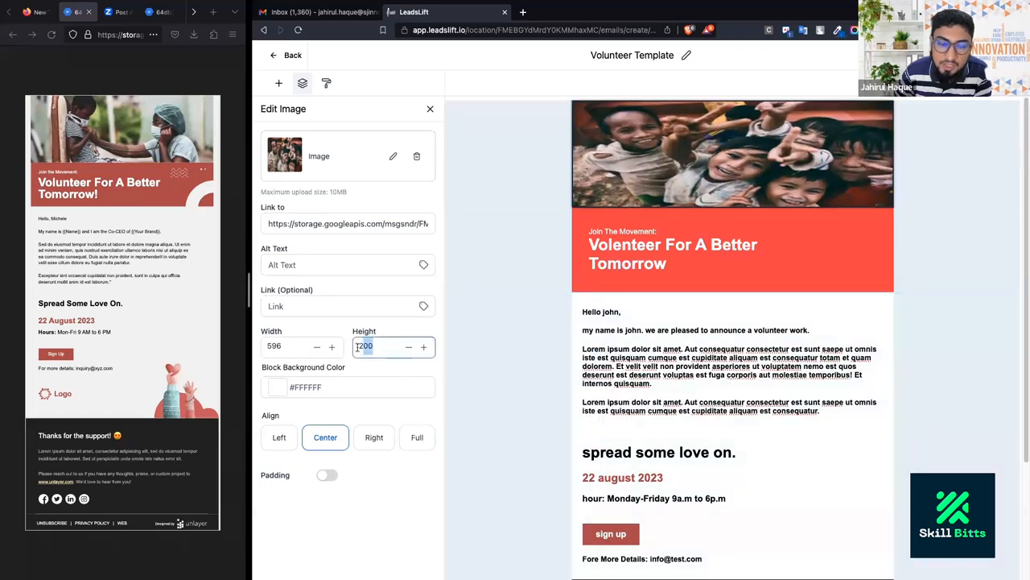
type("200")
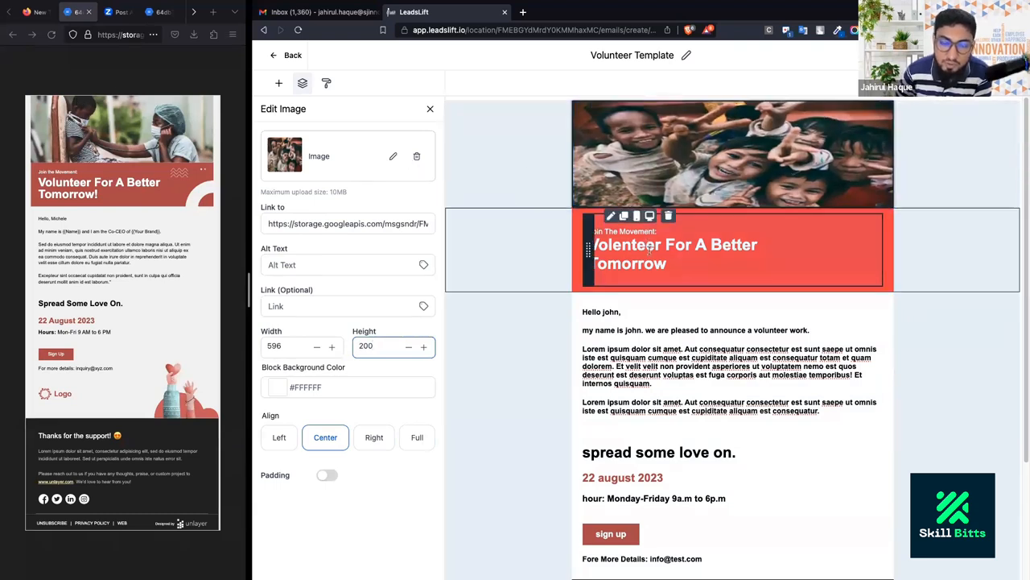
left_click(744, 180)
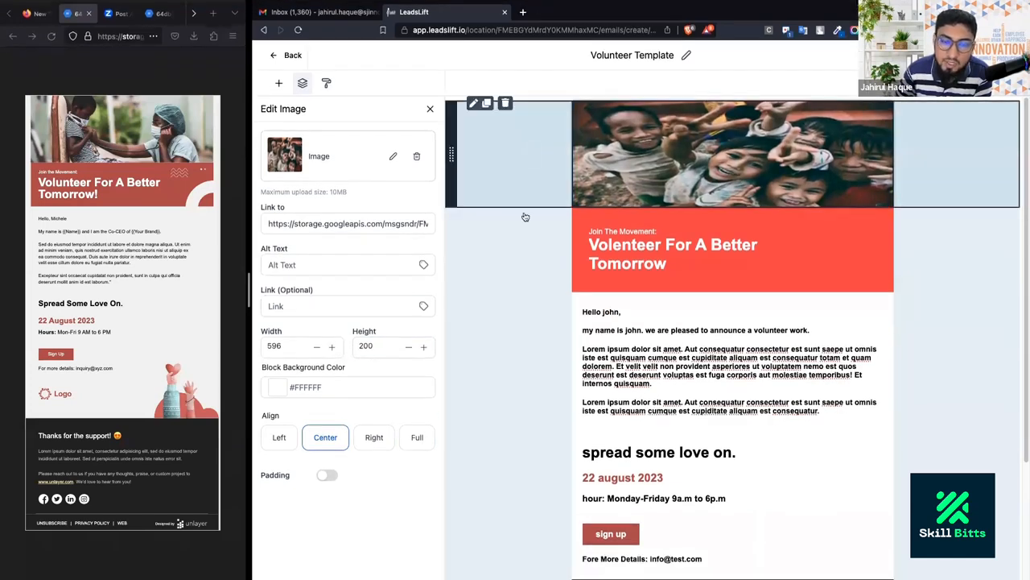
double_click(278, 346)
type("600")
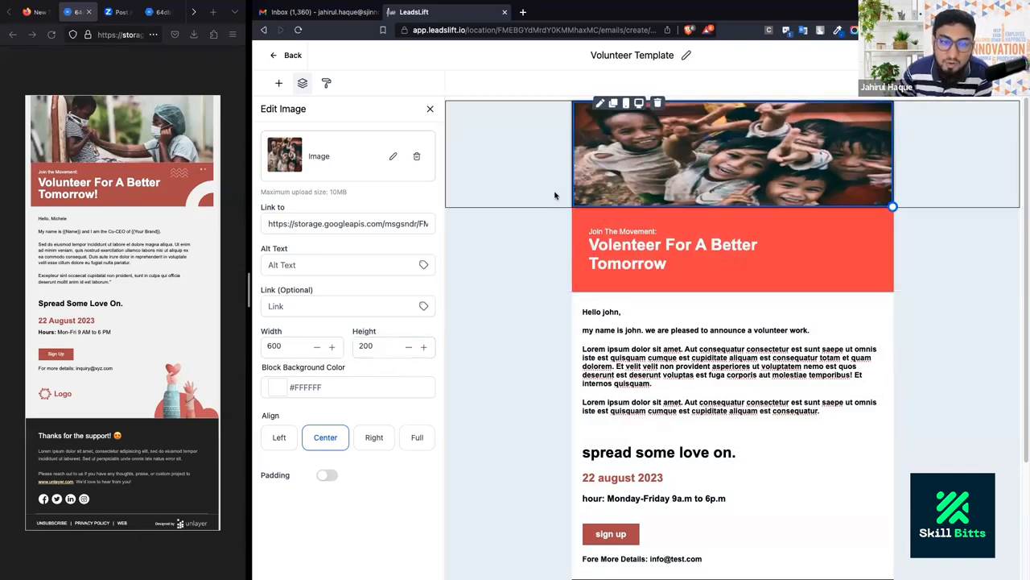
Compare the banner text's padding and the layout settings of the photo, banner and body rows with the reference design.
left_click(621, 271)
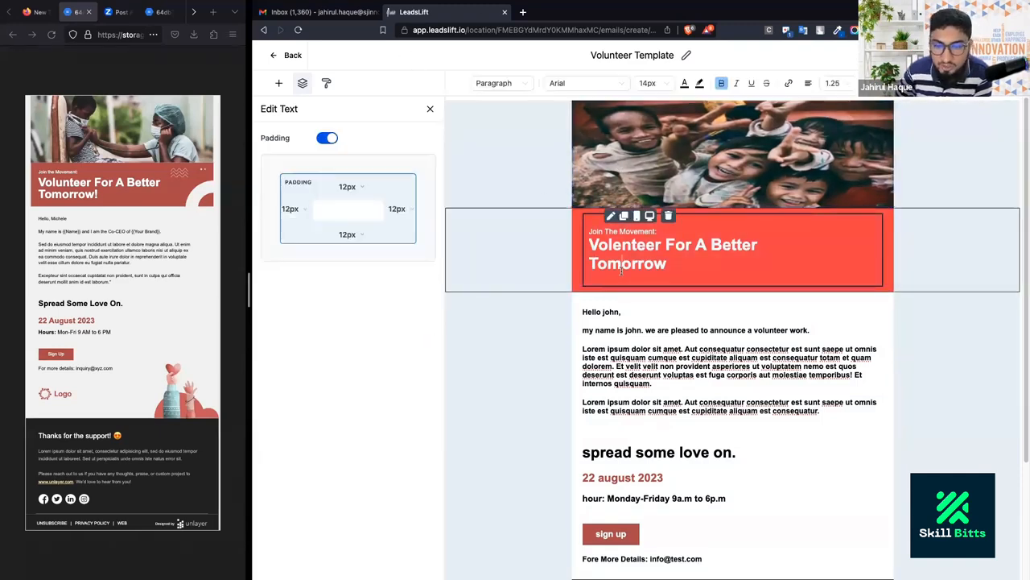
left_click(630, 314)
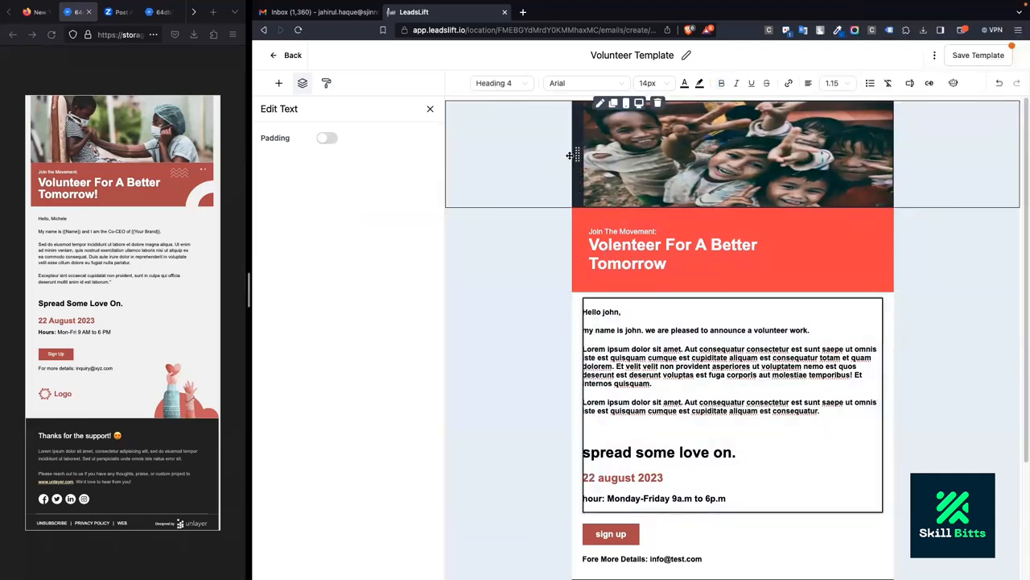
left_click(574, 158)
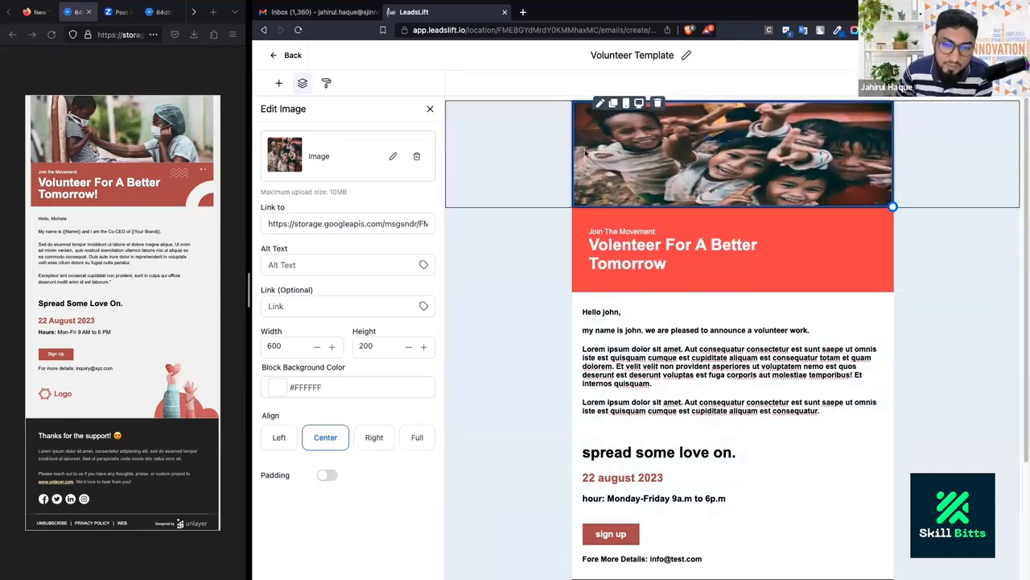
left_click(518, 127)
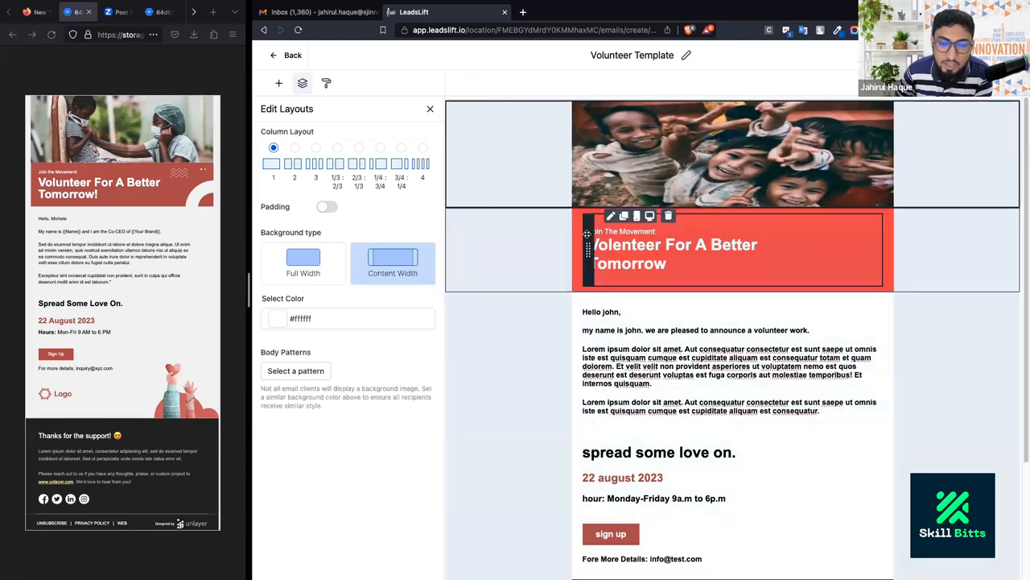
left_click(430, 108)
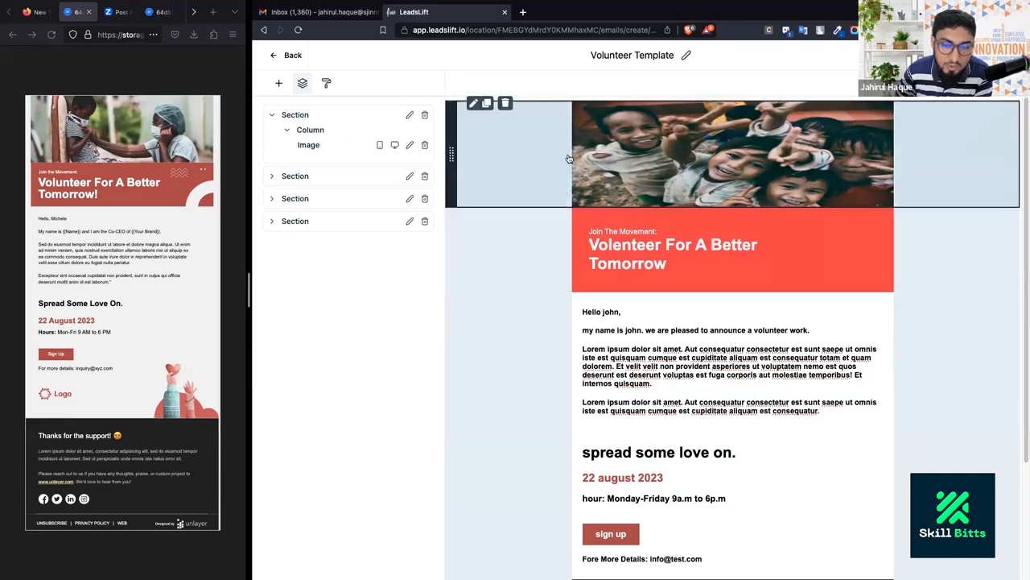
left_click(451, 245)
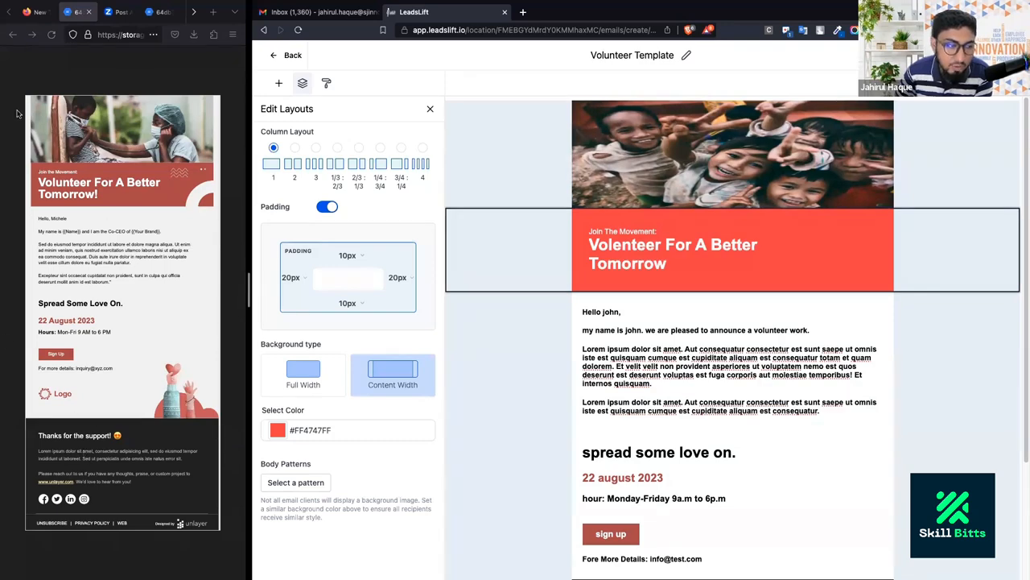
left_click(557, 125)
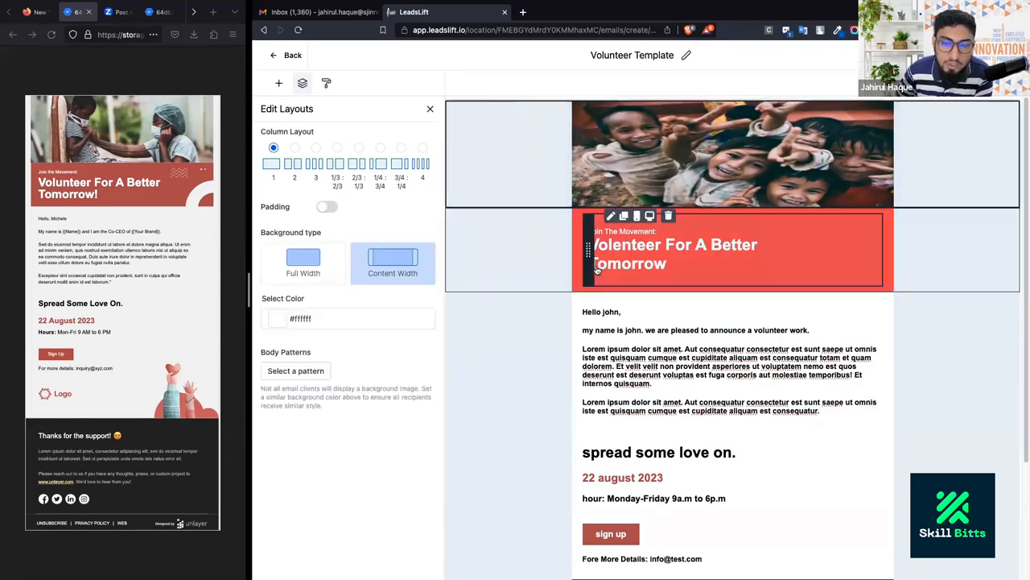
left_click(542, 322)
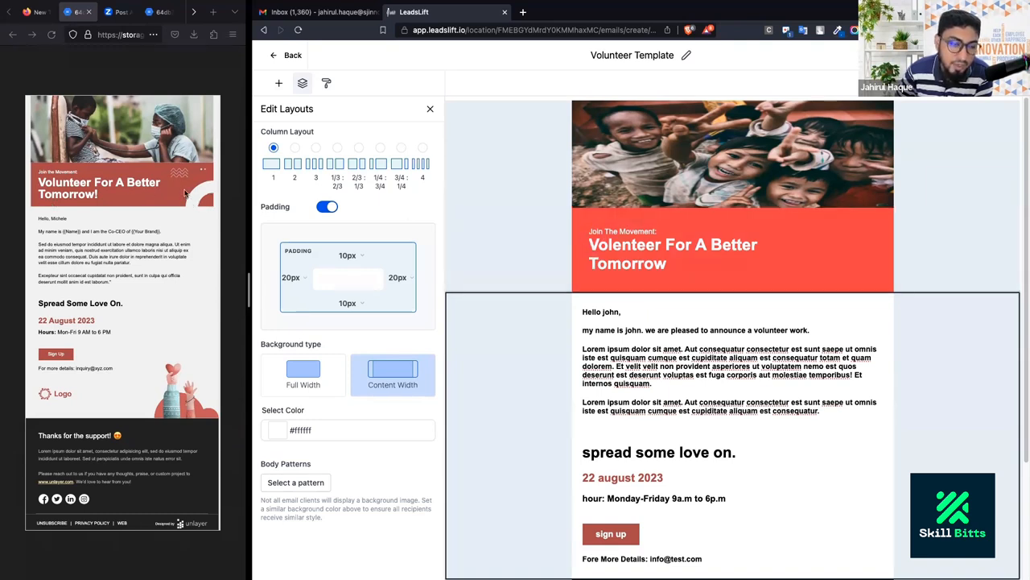
left_click(510, 254)
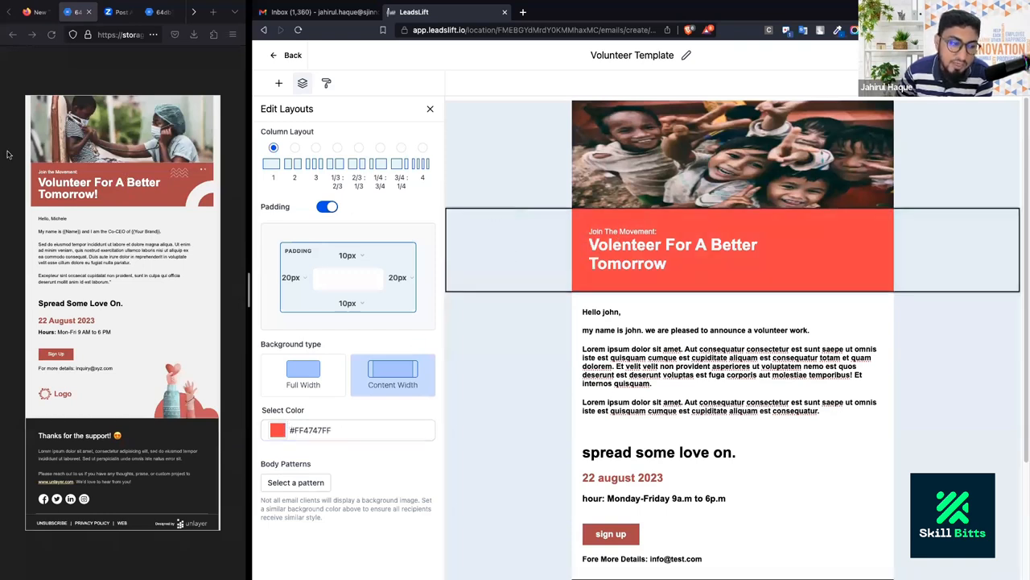
left_click(171, 206)
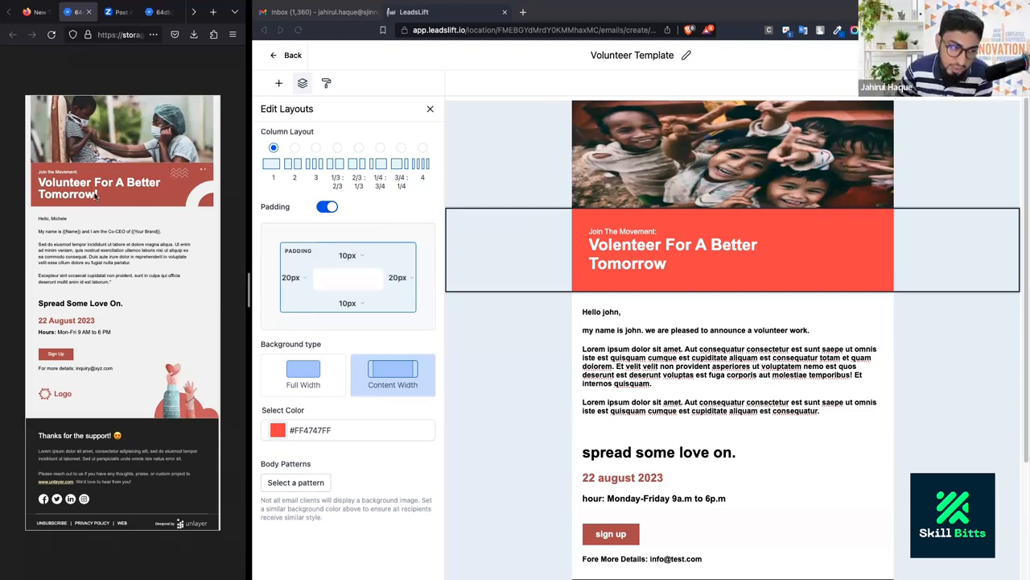
left_click(591, 218)
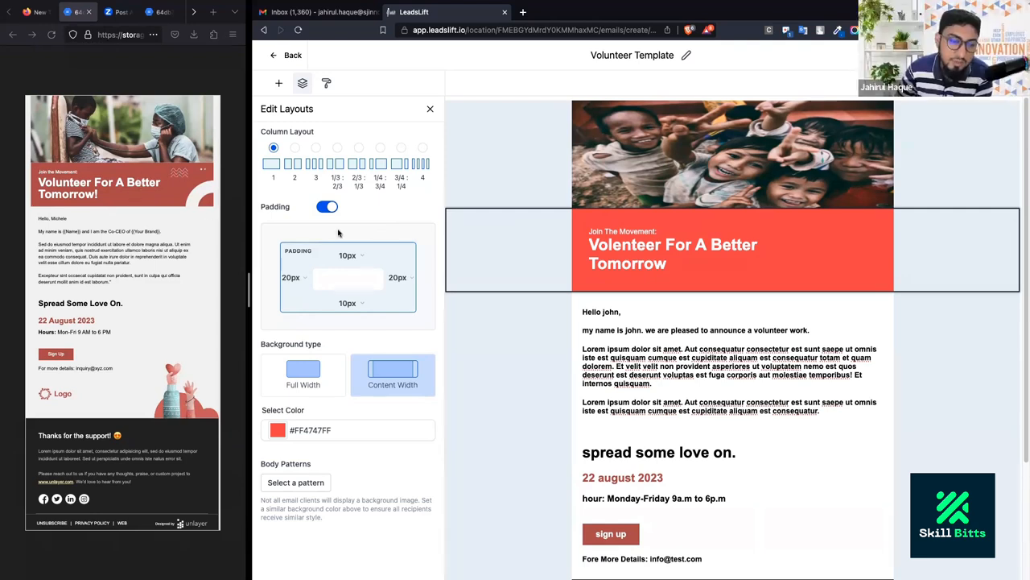
Make the banner text row's background colour fully transparent, #FF474700.
left_click(559, 249)
left_click(556, 249)
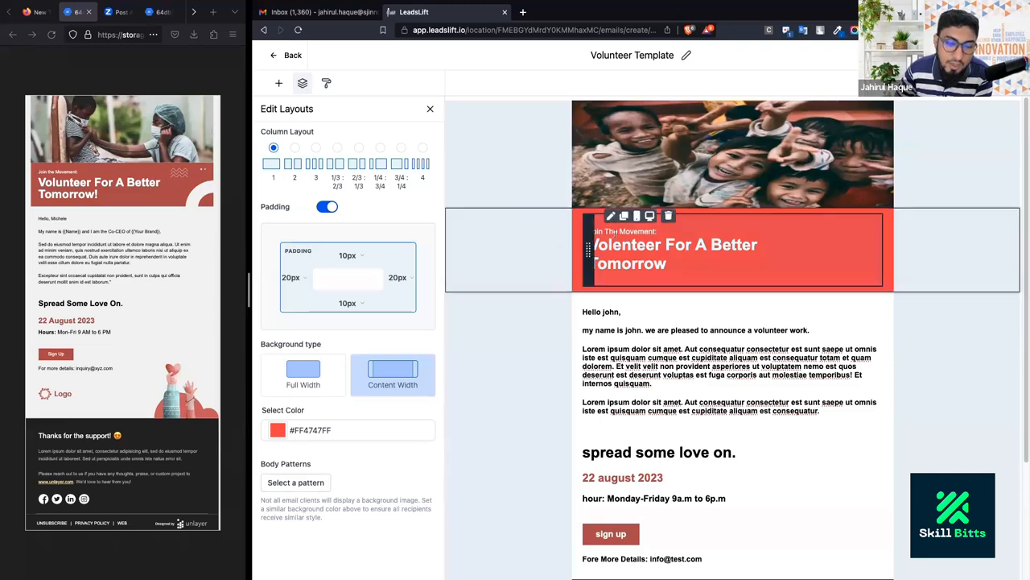
left_click(643, 245)
left_click(524, 246)
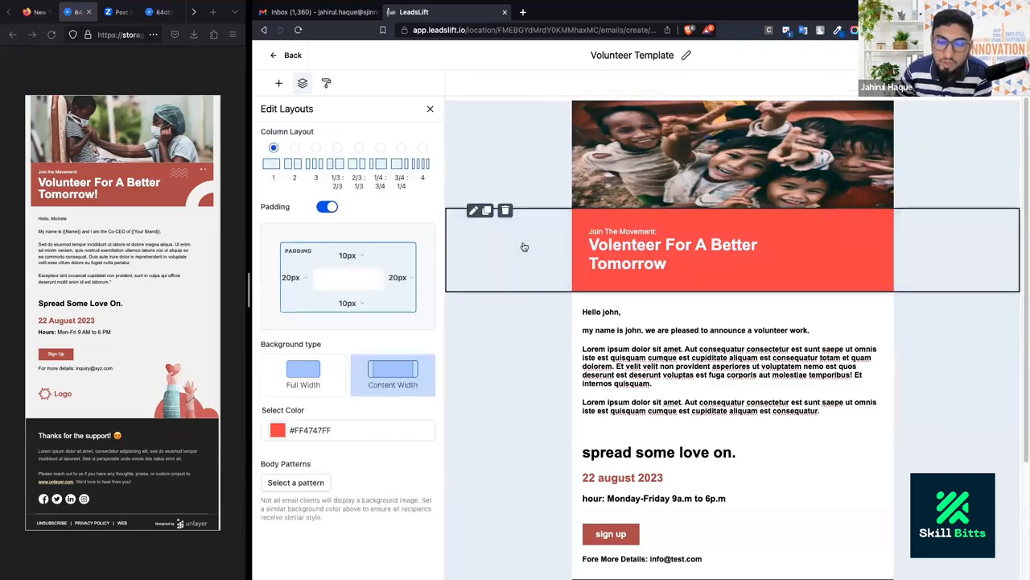
left_click(277, 430)
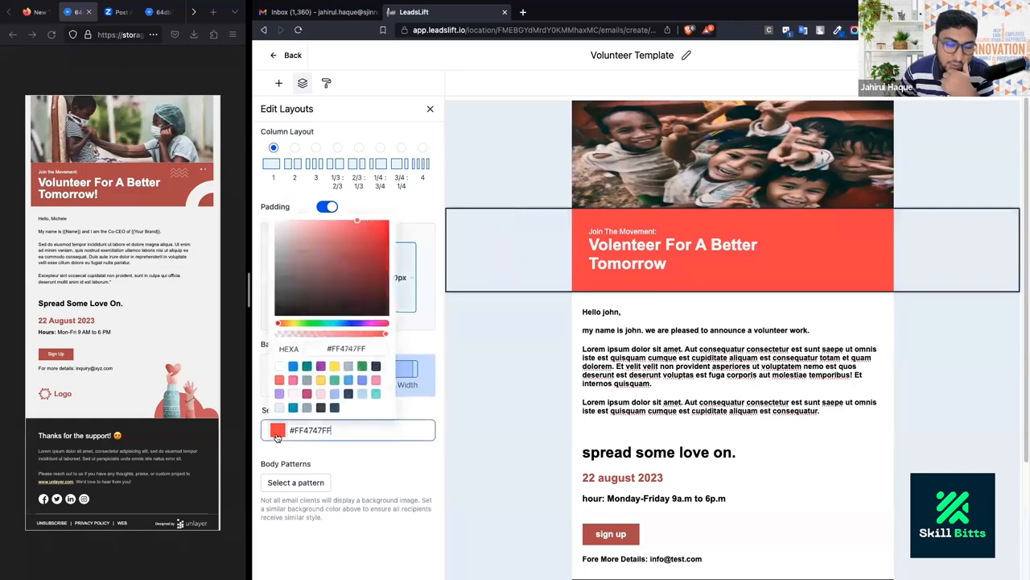
left_click_drag(298, 332, 277, 332)
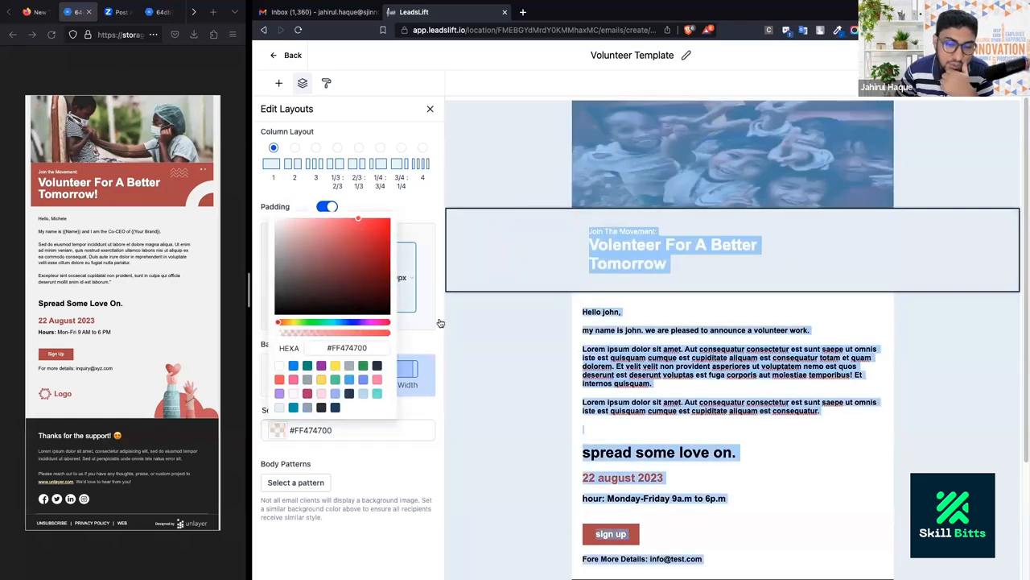
left_click(635, 239)
left_click(569, 179)
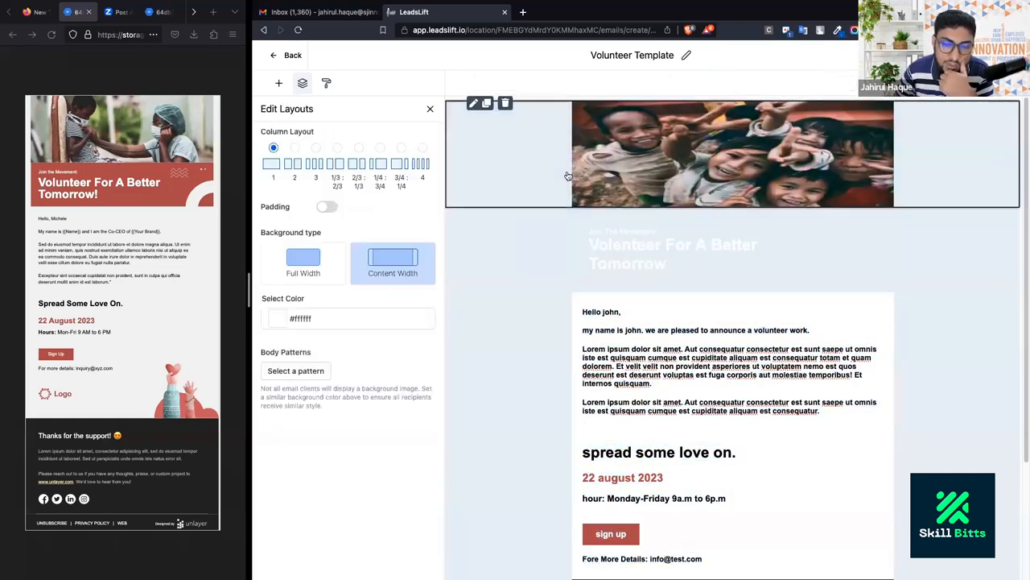
Try the solid blue, solid orange and textured yellow background patterns on the banner text row.
left_click(566, 249)
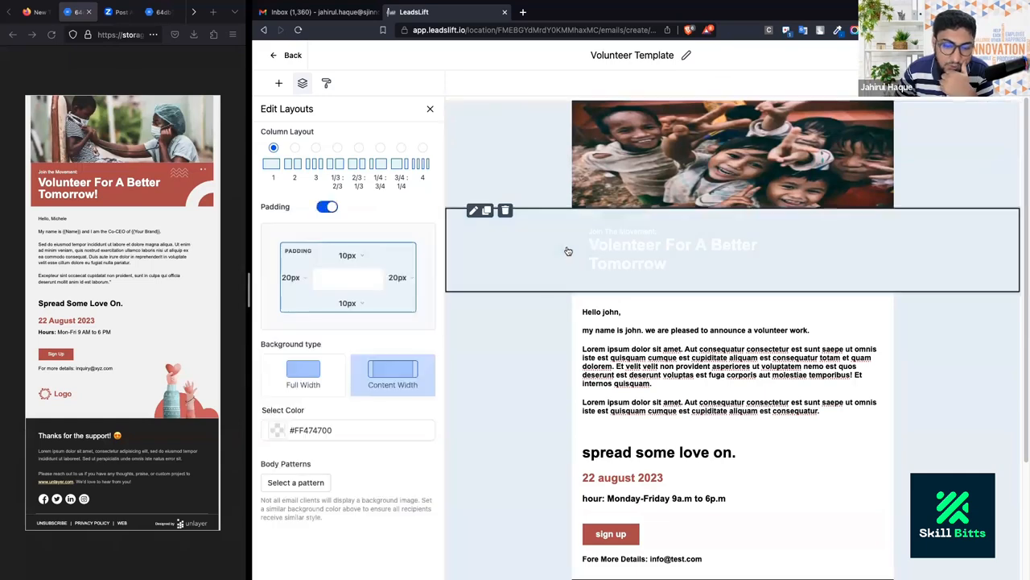
left_click(494, 255)
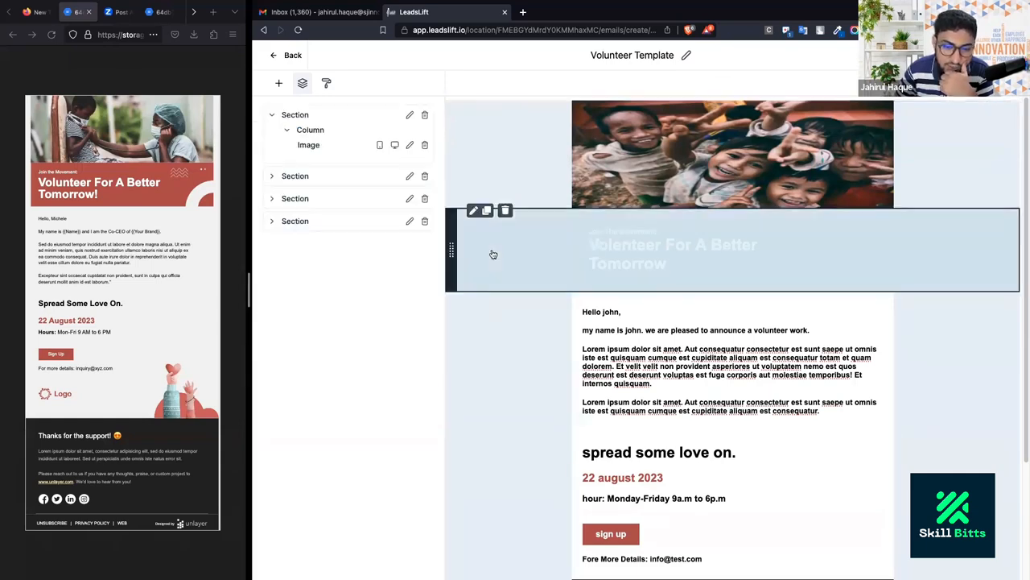
scroll(470, 239, "down", 3)
scroll(535, 193, "up", 3)
left_click(543, 229)
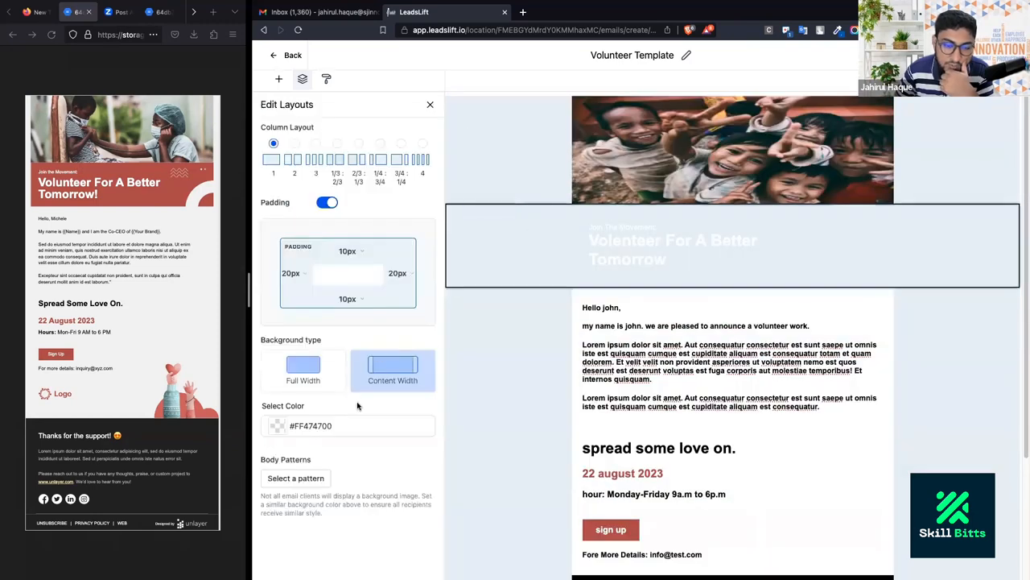
left_click(291, 479)
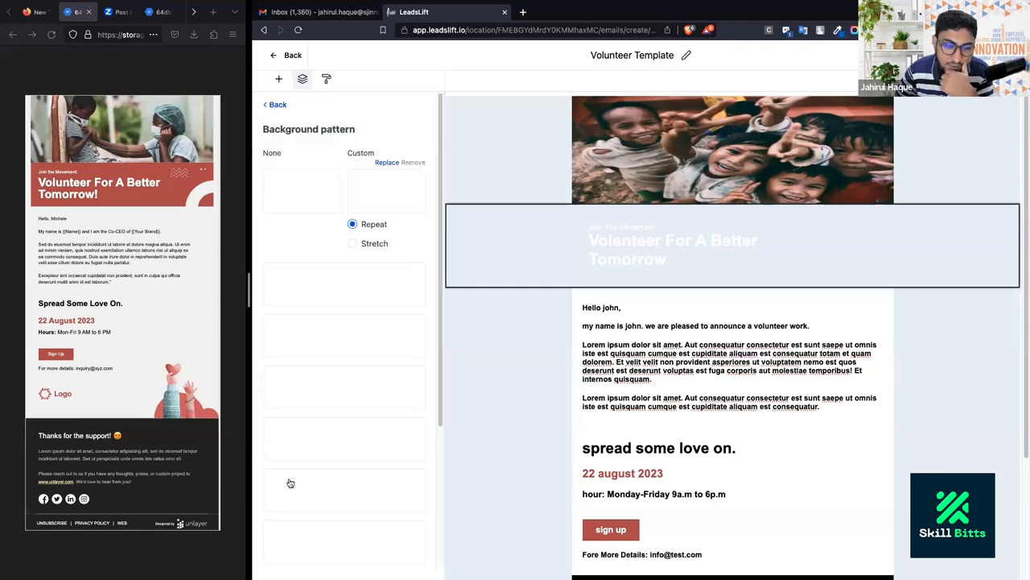
scroll(374, 447, "down", 2)
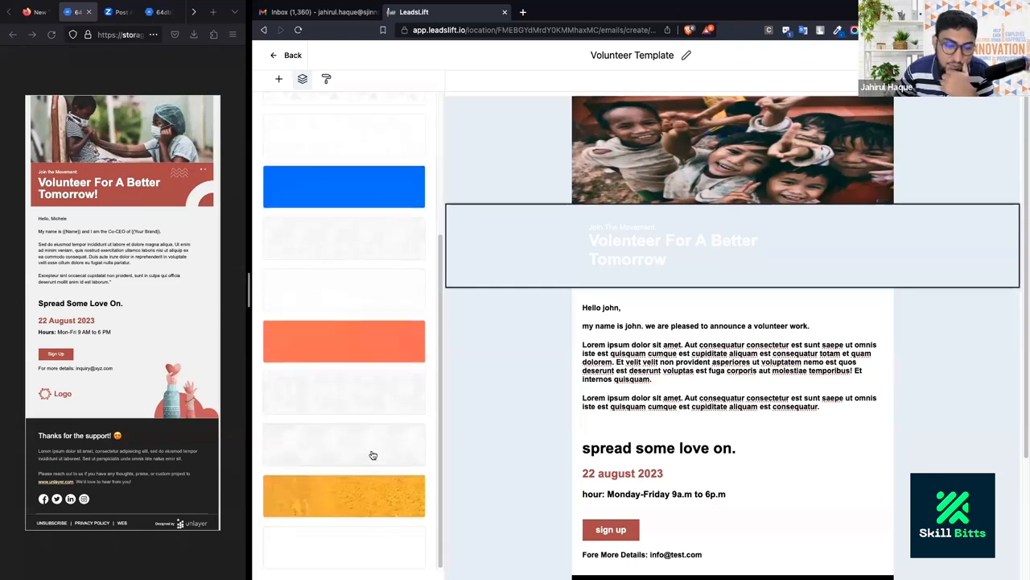
scroll(366, 467, "up", 2)
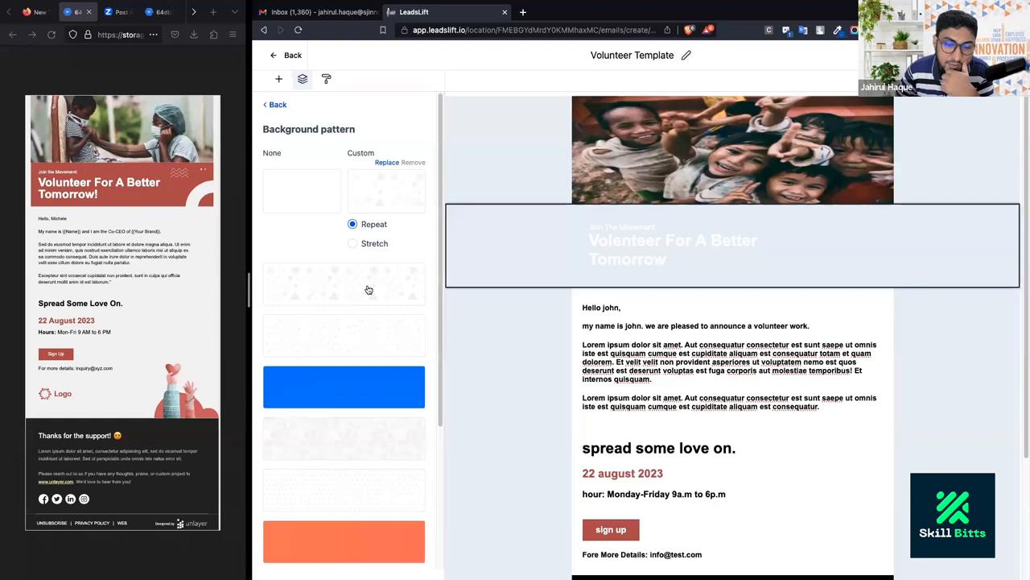
left_click(357, 385)
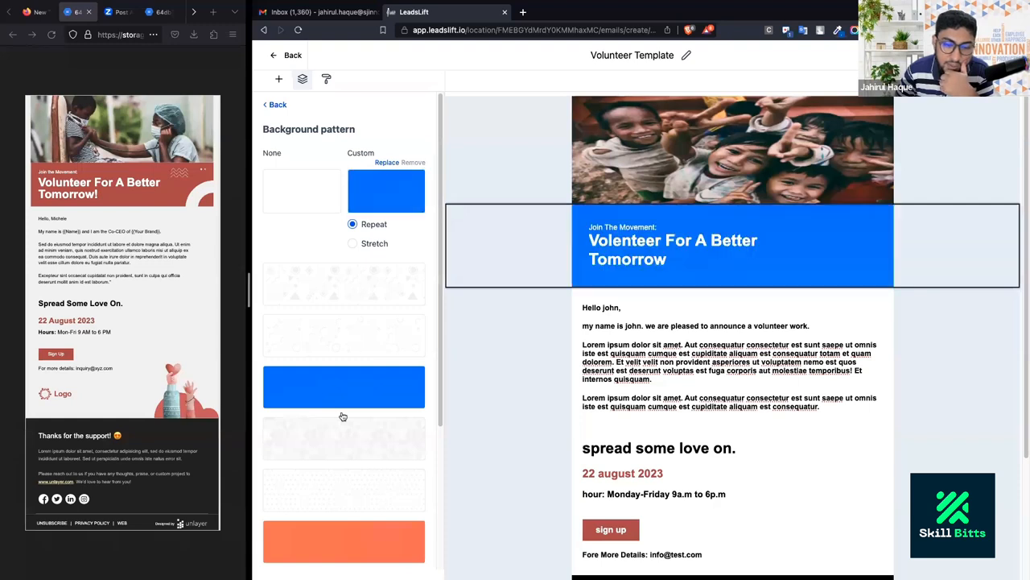
left_click(329, 543)
scroll(346, 519, "down", 2)
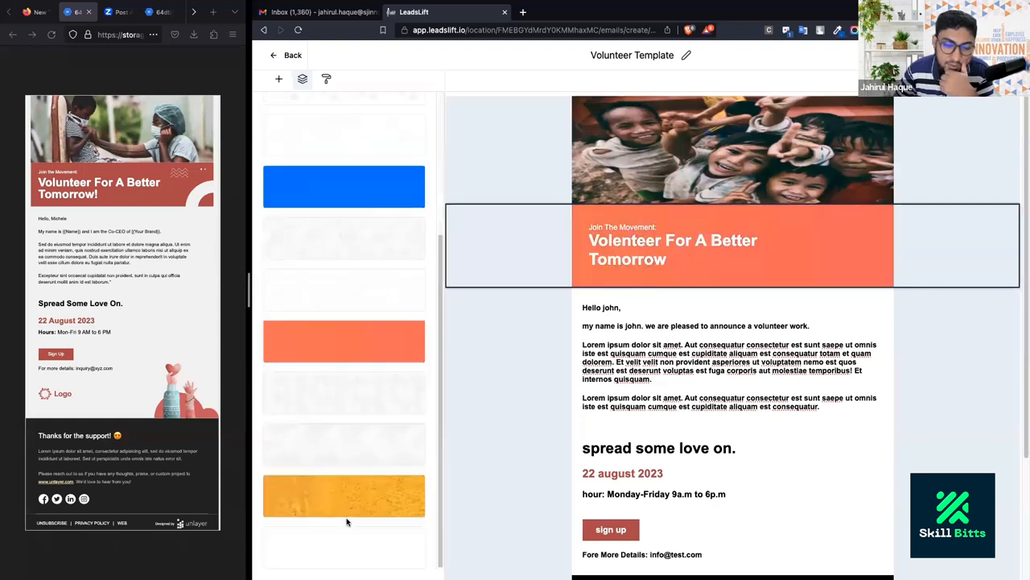
left_click(350, 498)
scroll(350, 498, "up", 2)
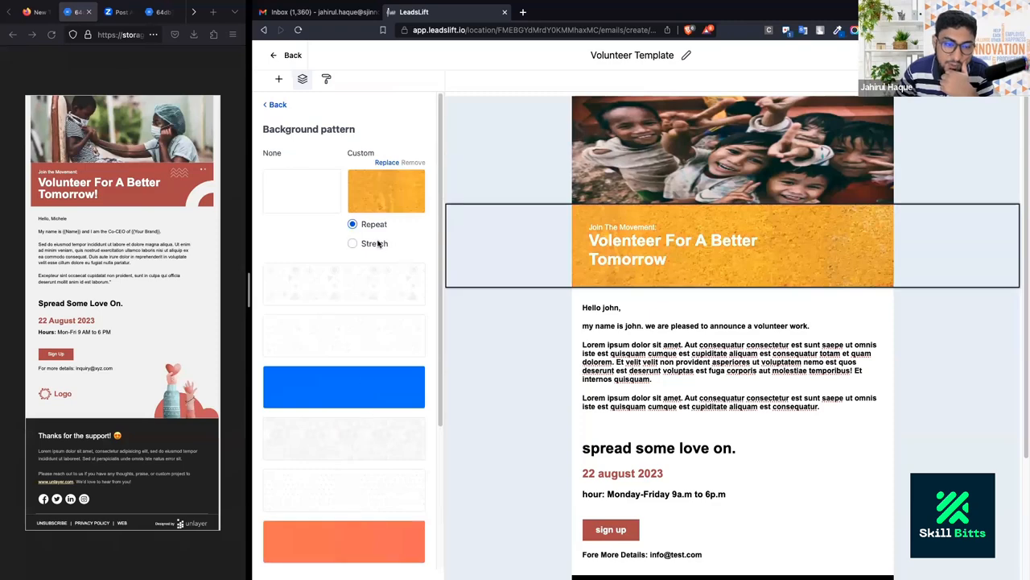
Replace the banner text row's custom background pattern with the south-africa giraffe photo from My Media.
left_click(388, 162)
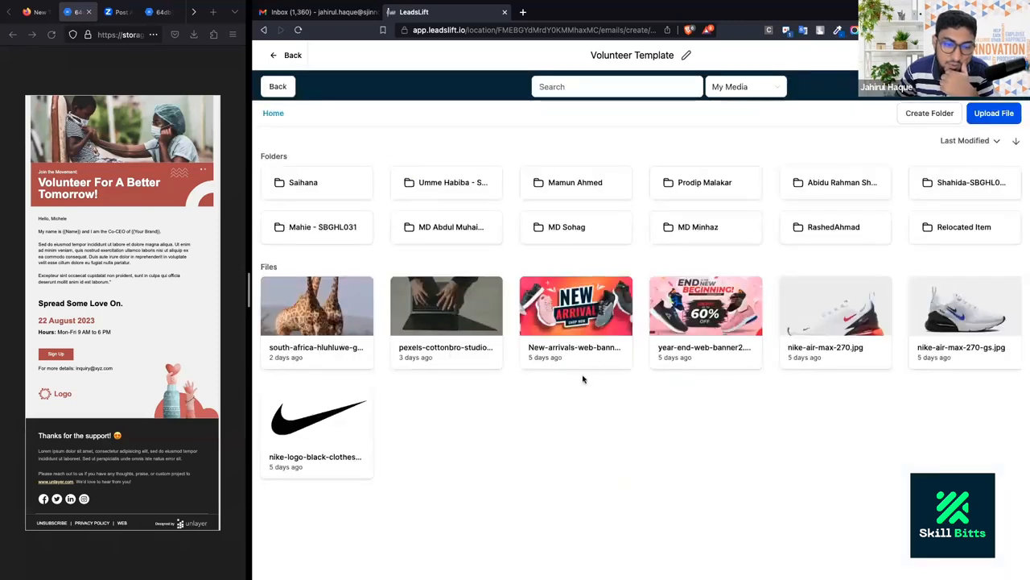
left_click(333, 325)
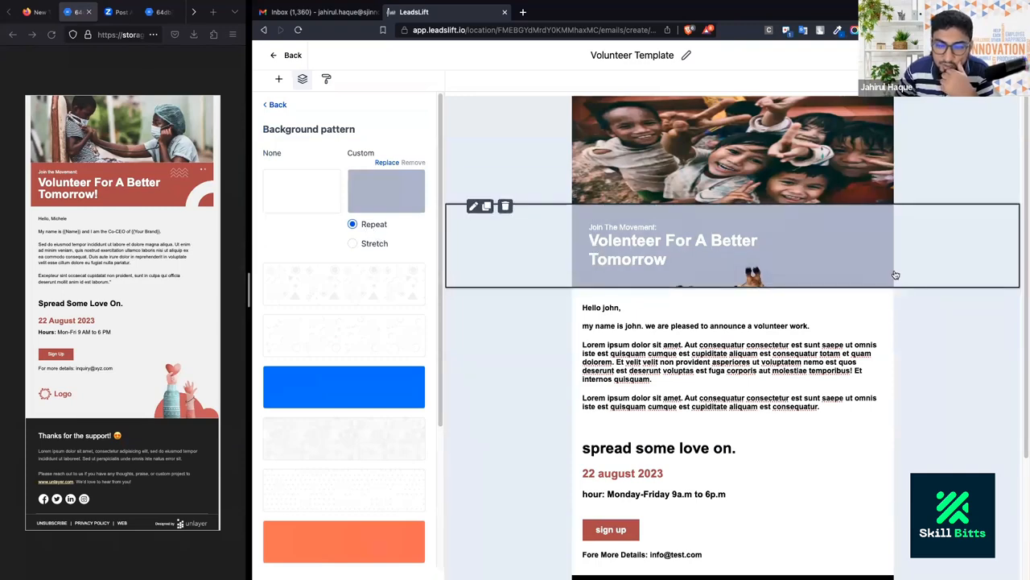
left_click(559, 232)
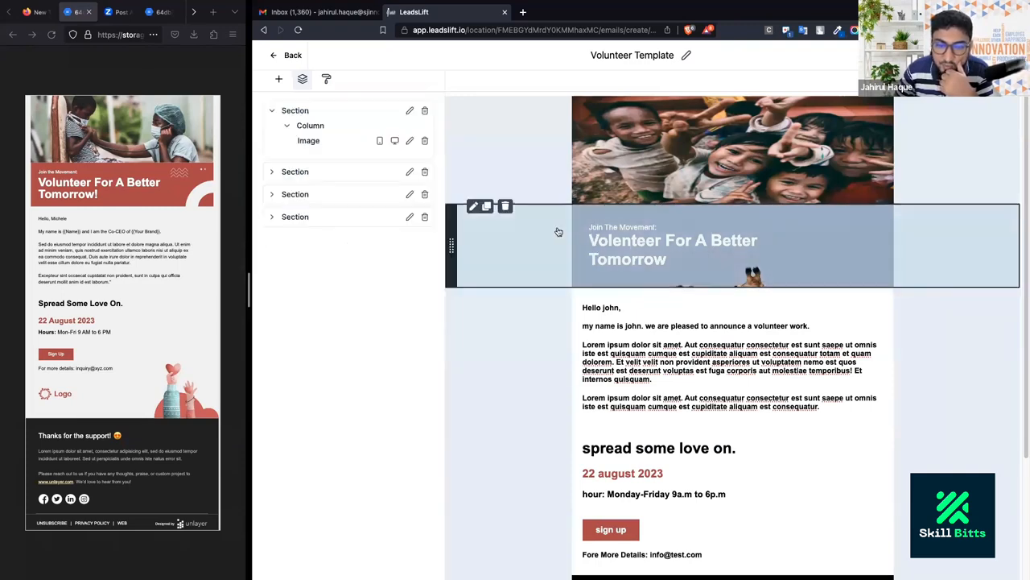
left_click(547, 153)
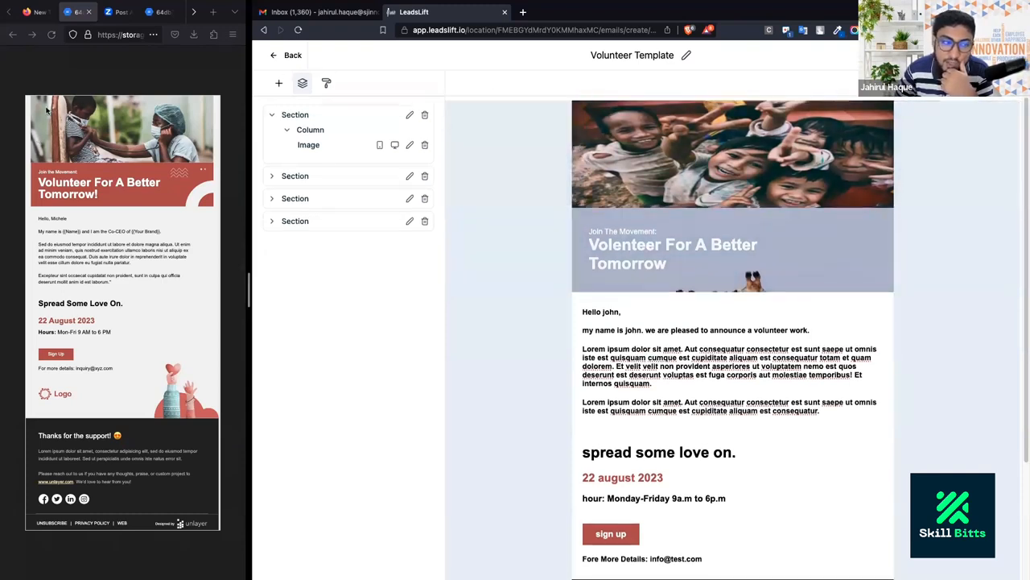
Try widths of 540 and 580 for the banner photo.
left_click(491, 155)
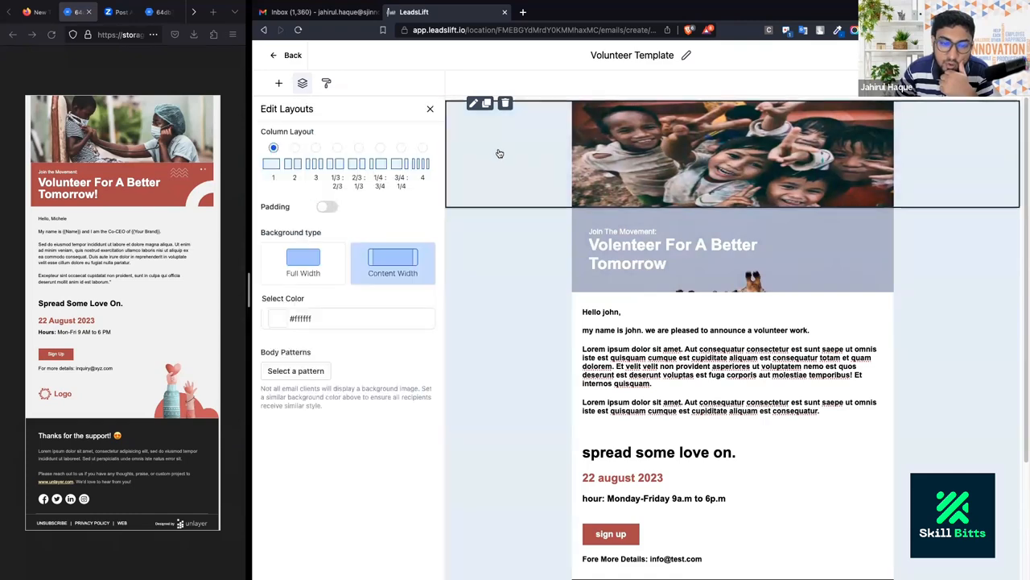
left_click(603, 158)
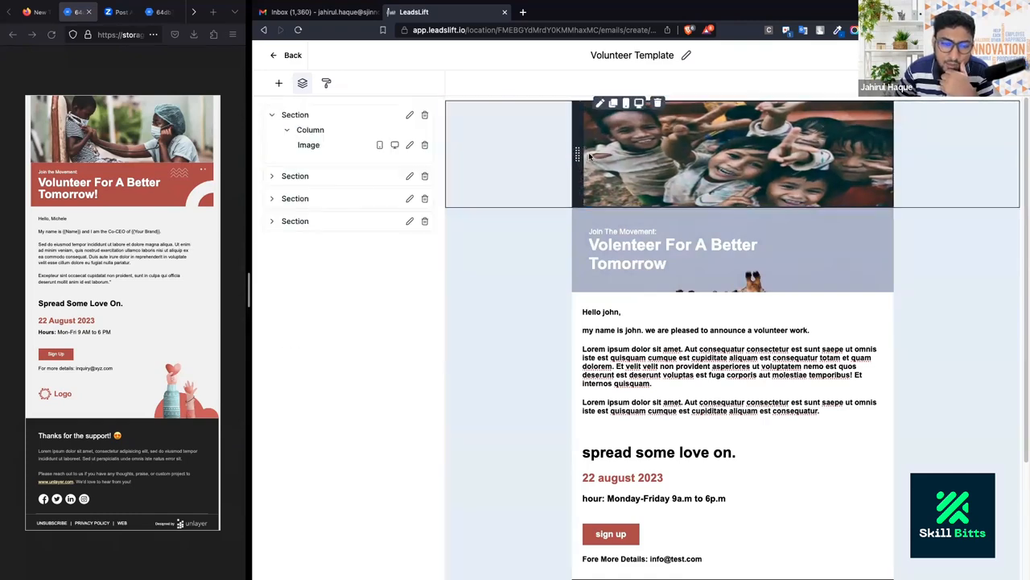
left_click_drag(290, 346, 241, 338)
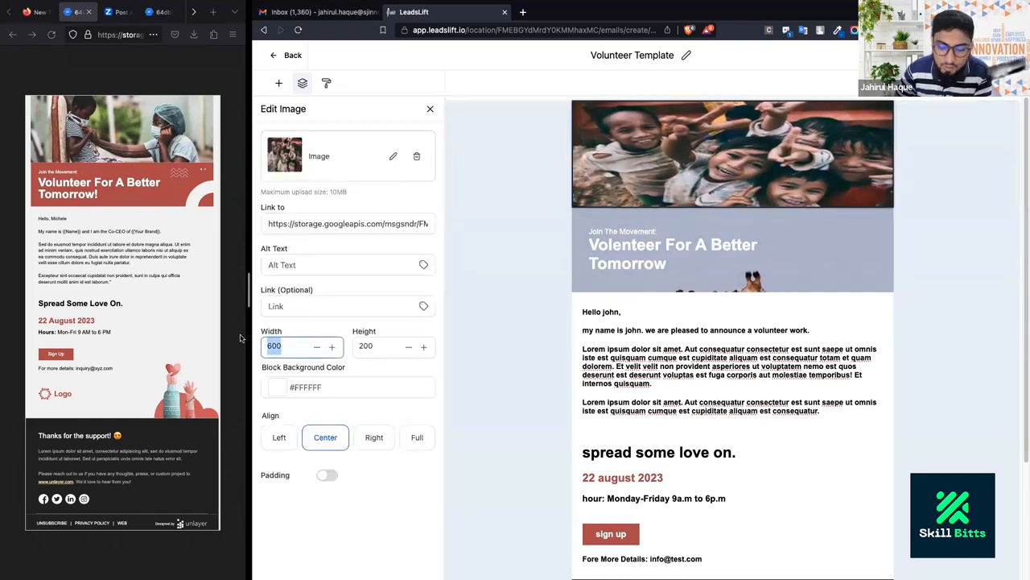
type("540")
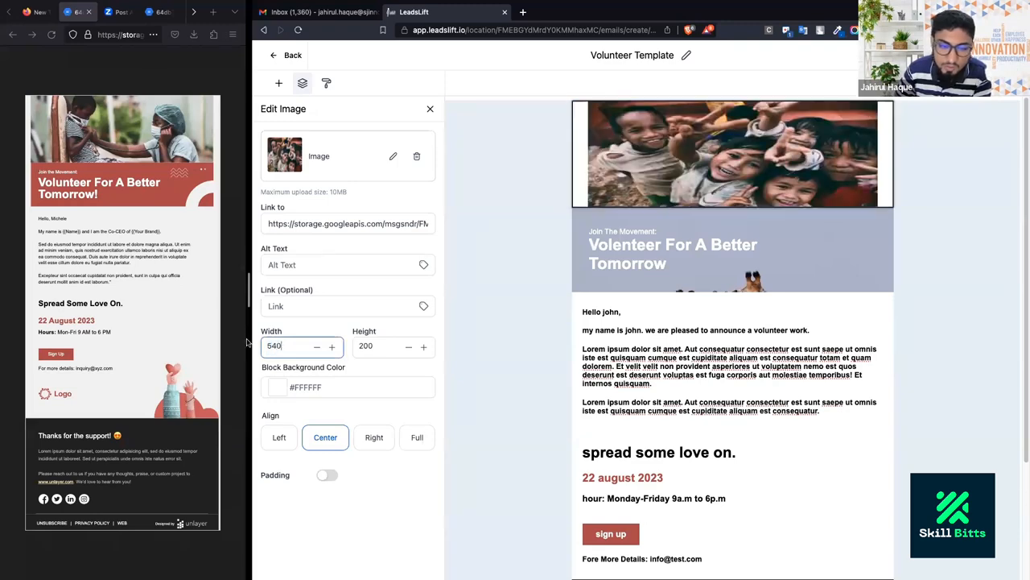
type("580")
left_click(577, 257)
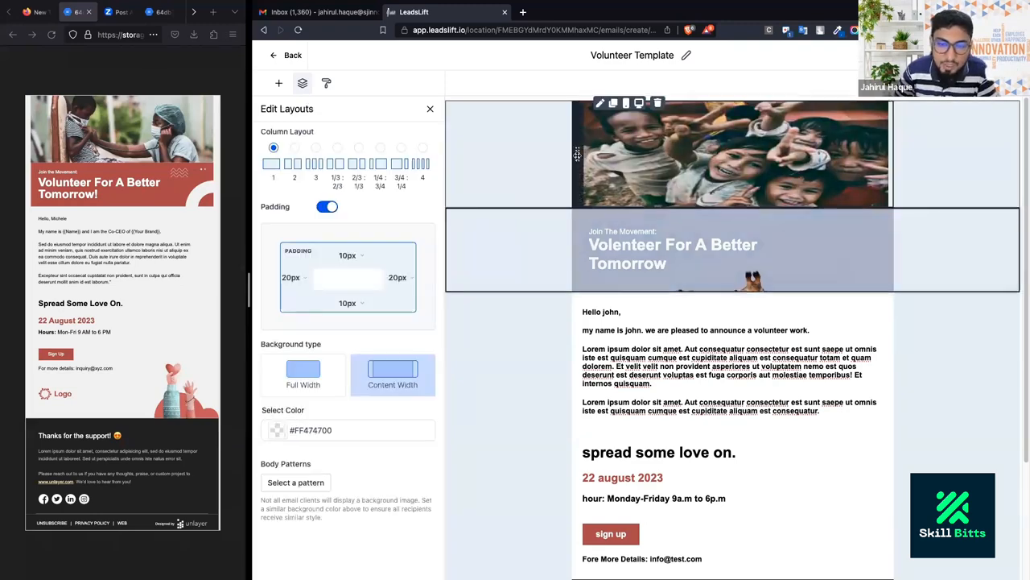
Try heights of 1401 and 120 for the banner photo and undo the height changes.
left_click(577, 157)
left_click_drag(392, 346, 339, 338)
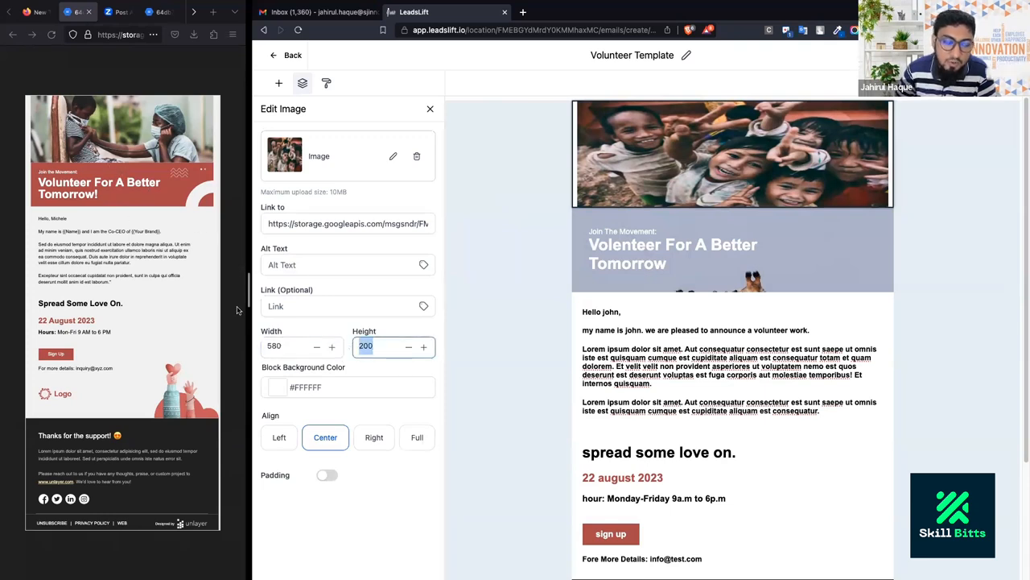
left_click(374, 347)
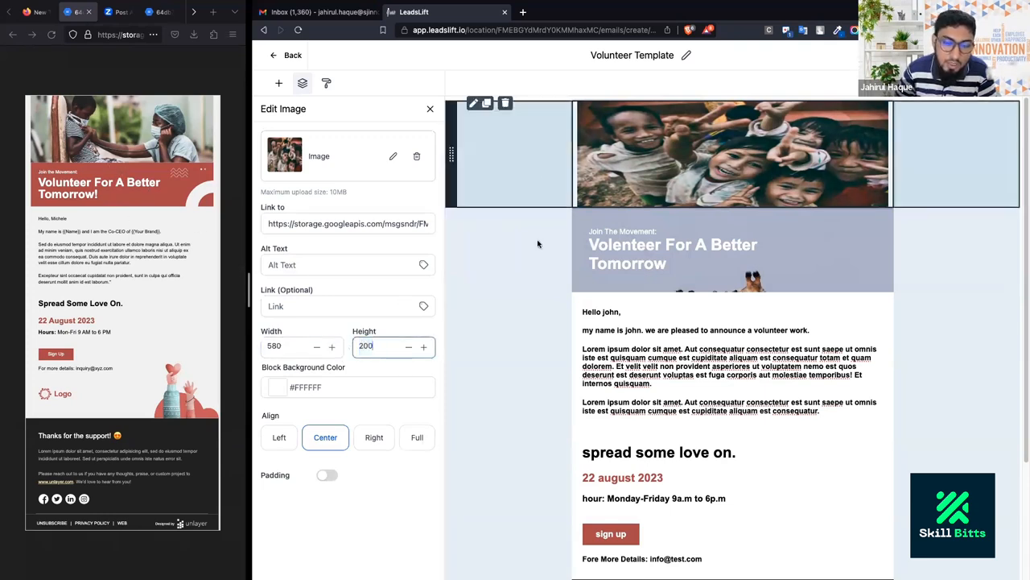
left_click_drag(385, 350, 312, 352)
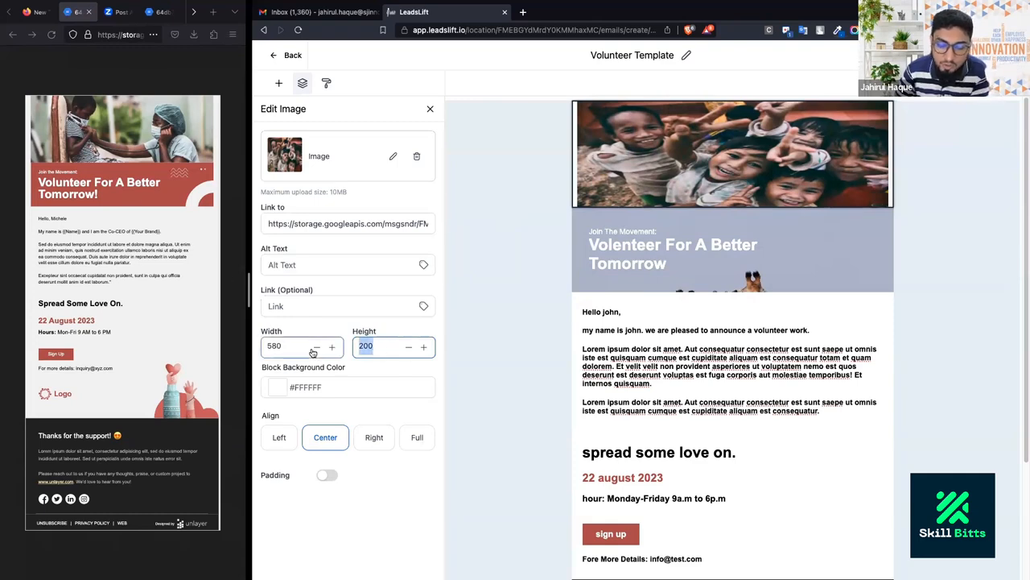
type("1")
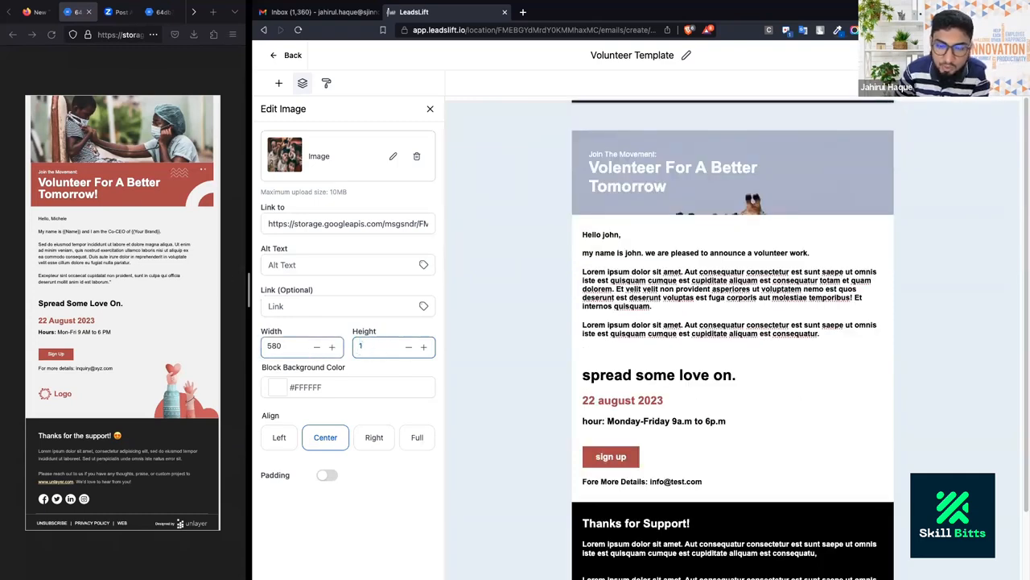
type("401")
key("ctrl+a")
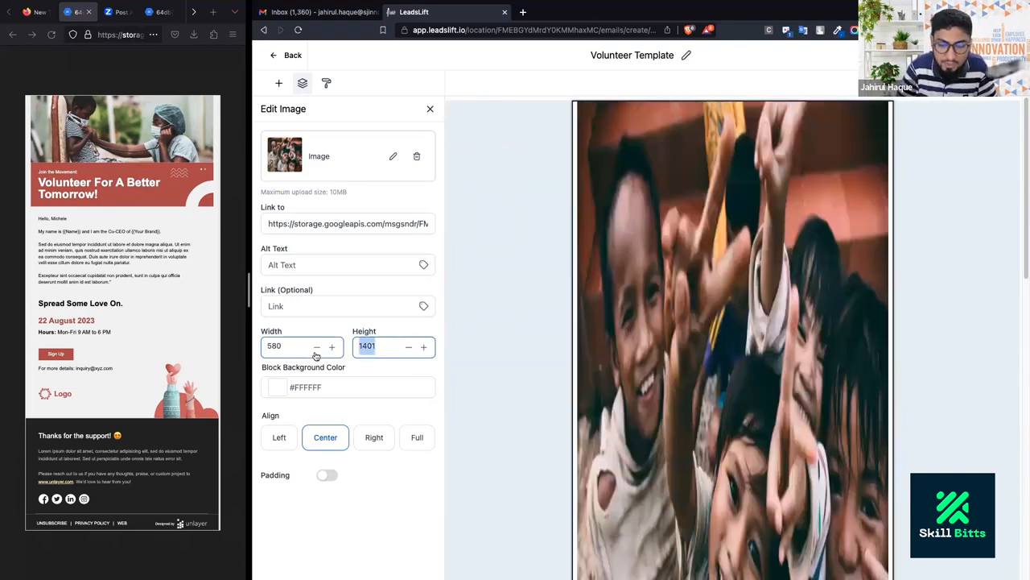
type("120")
key("super+z")
key("super+z")
key("super+z")
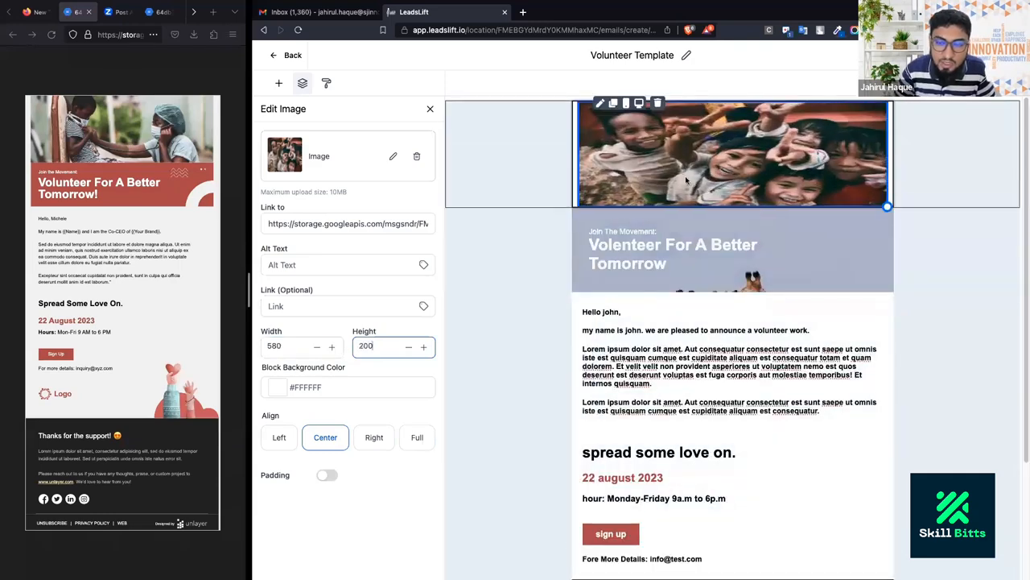
Open canva.com in a new browser tab and return to the banner photo's size settings in LeadsLift.
left_click(524, 13)
type("ca")
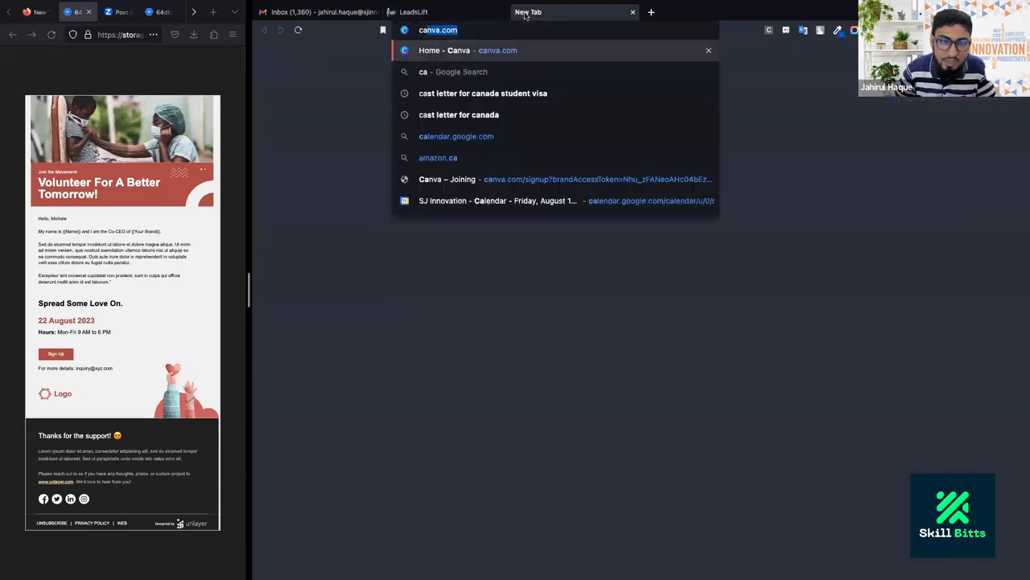
key("Return")
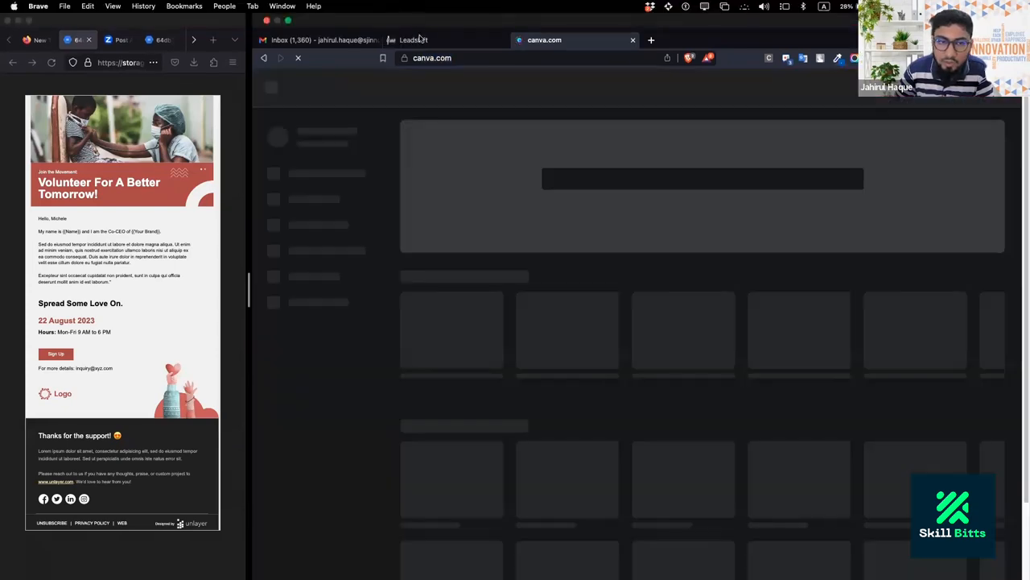
left_click(413, 39)
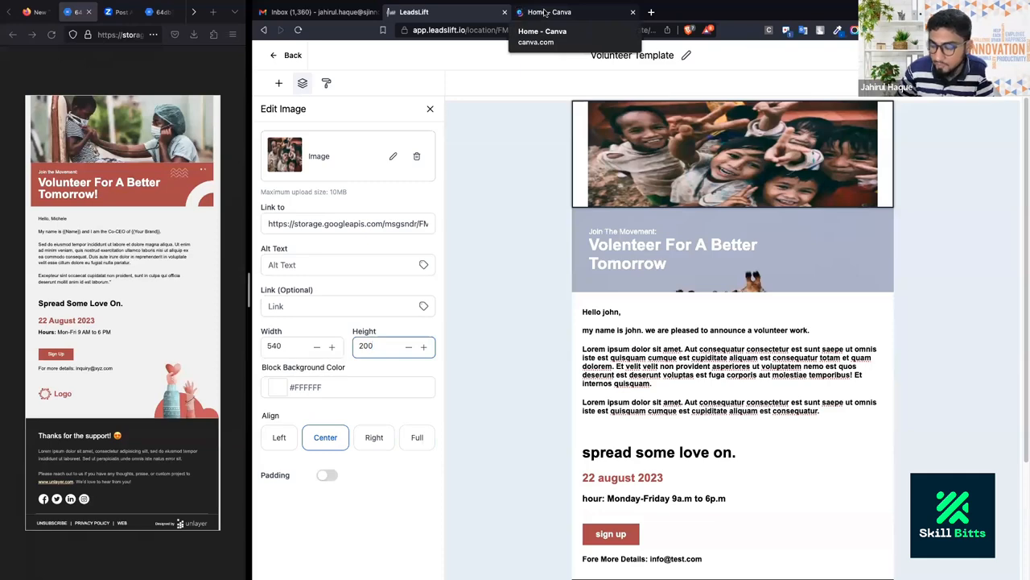
Switch to Canva and create a new custom-size design of 540 × 120 px.
left_click(546, 12)
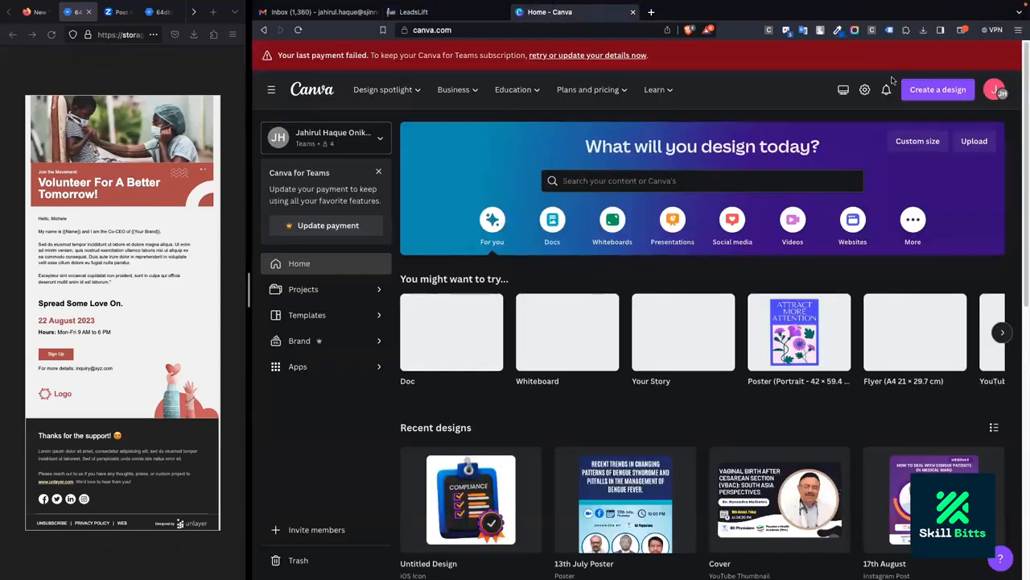
left_click(931, 94)
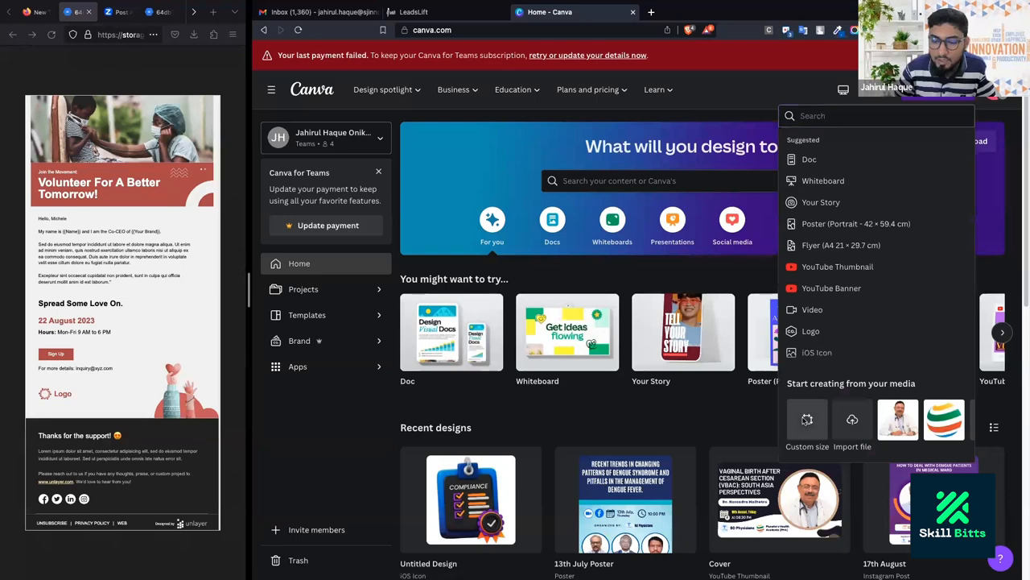
left_click(806, 419)
left_click(413, 12)
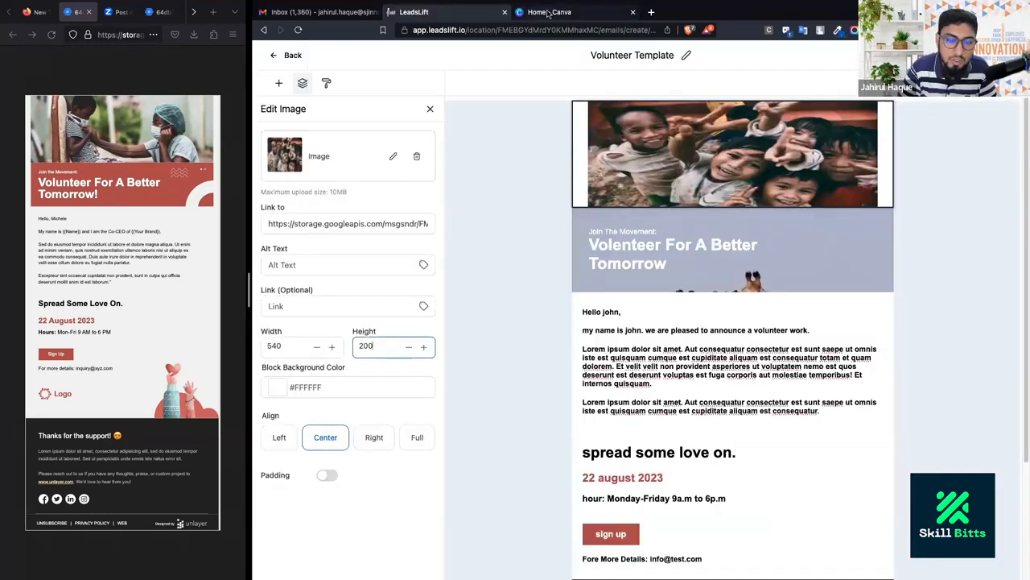
left_click(547, 12)
type("40")
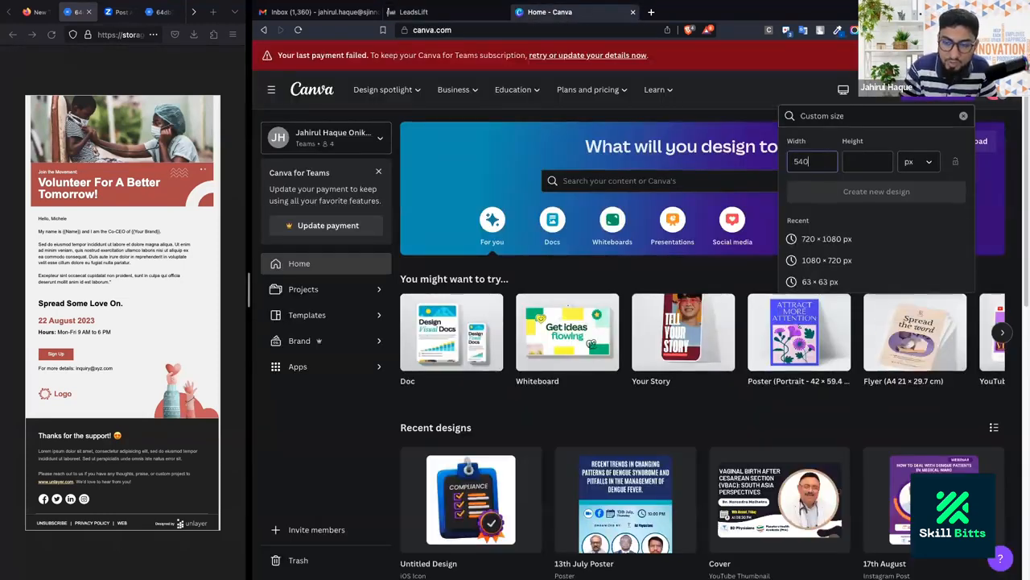
key("Tab")
type("120")
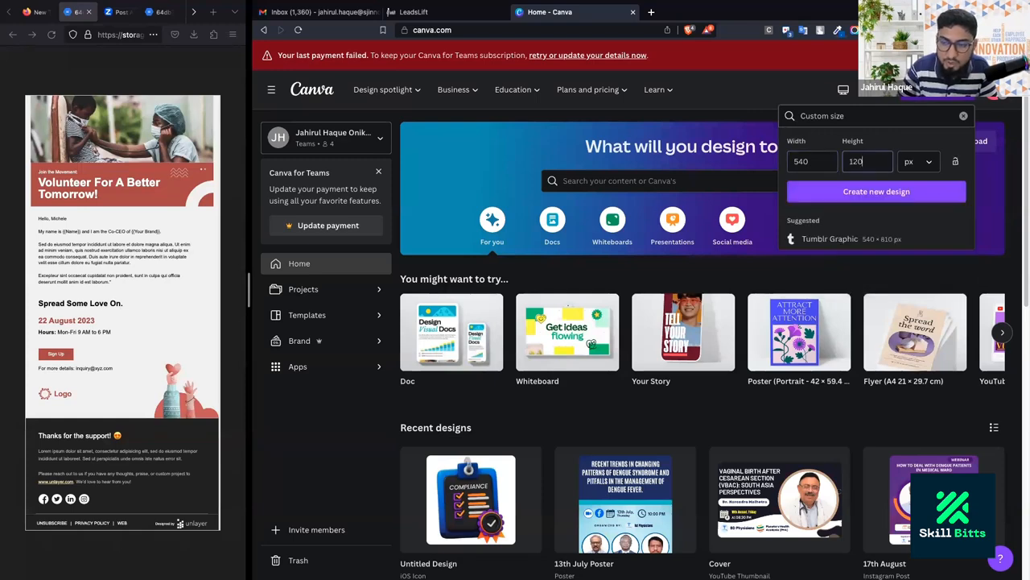
key("Return")
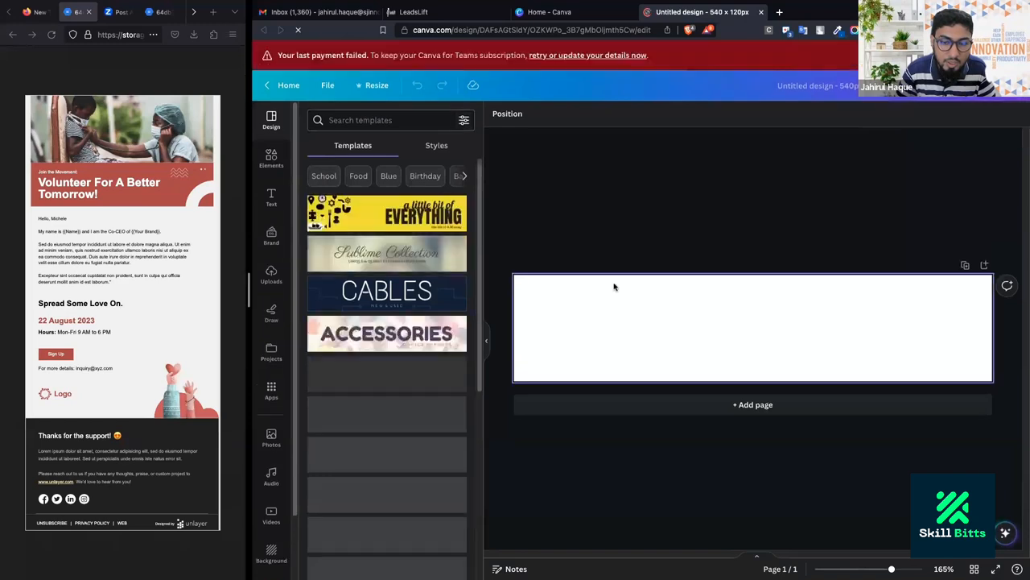
Fill the blank banner's background with red, searching the colours for "red".
left_click(497, 113)
type("red")
left_click(313, 161)
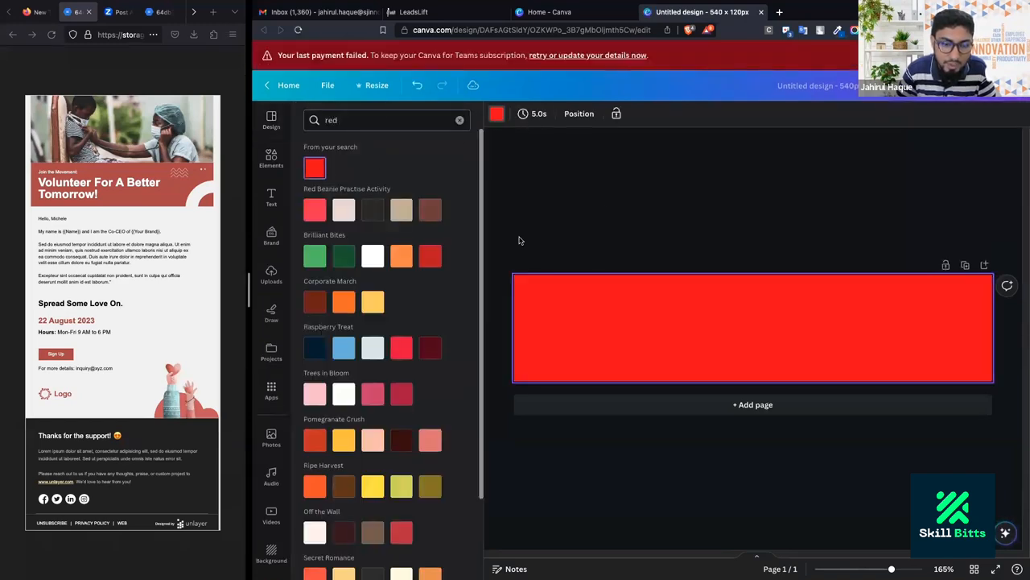
Add a ring-shaped frame overhanging the banner's lower-right corner and colour it white.
left_click(610, 194)
left_click(271, 158)
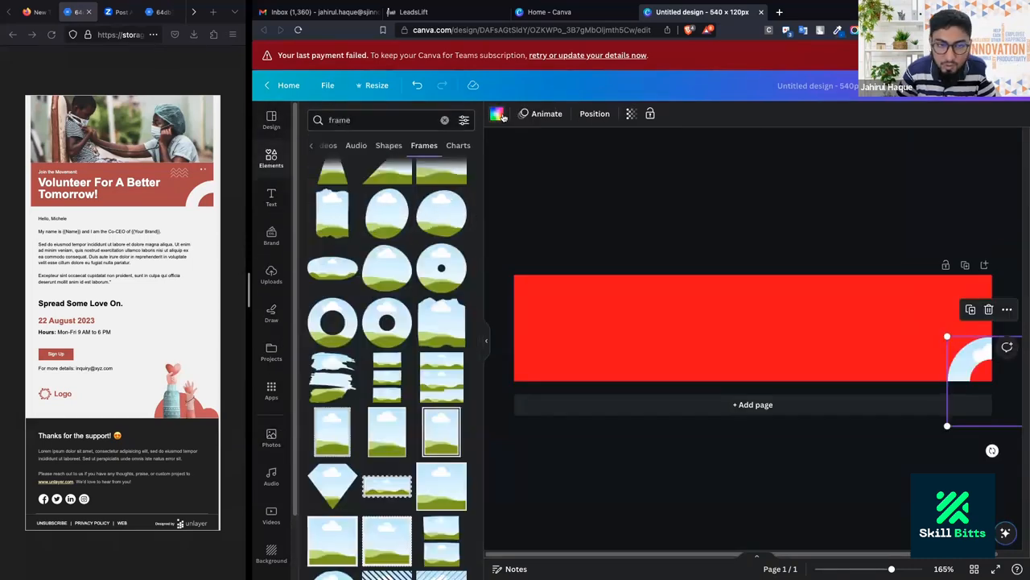
left_click(497, 114)
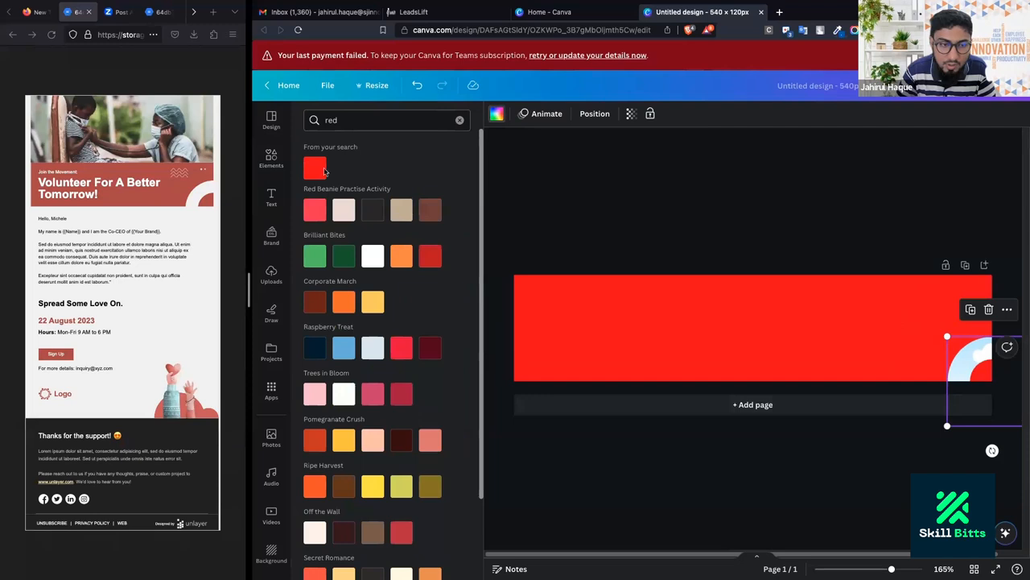
left_click(372, 255)
left_click(800, 204)
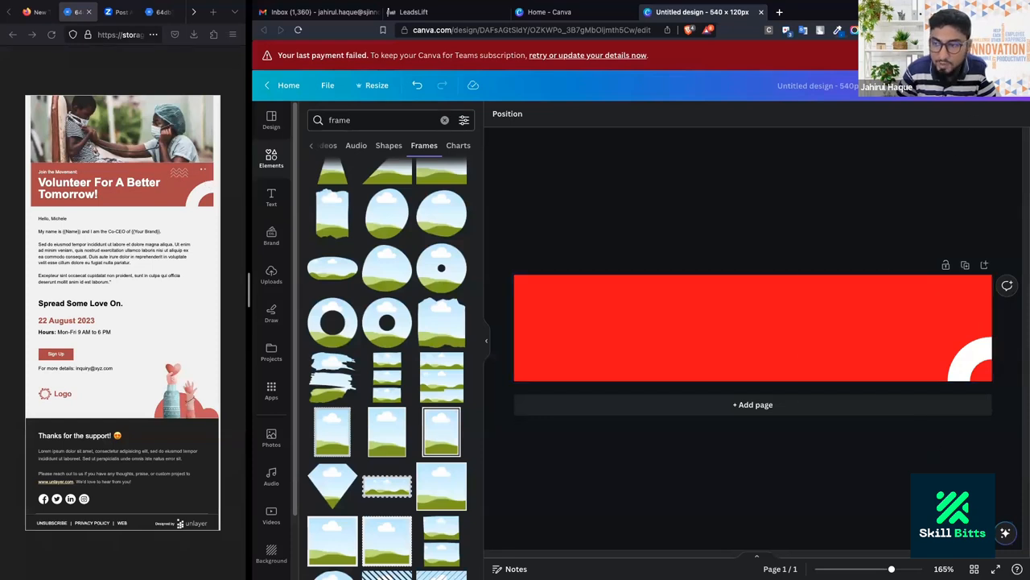
Download the finished banner design and switch back to the volunteer template in LeadsLift.
left_click(990, 85)
left_click(910, 359)
left_click(971, 285)
left_click(462, 16)
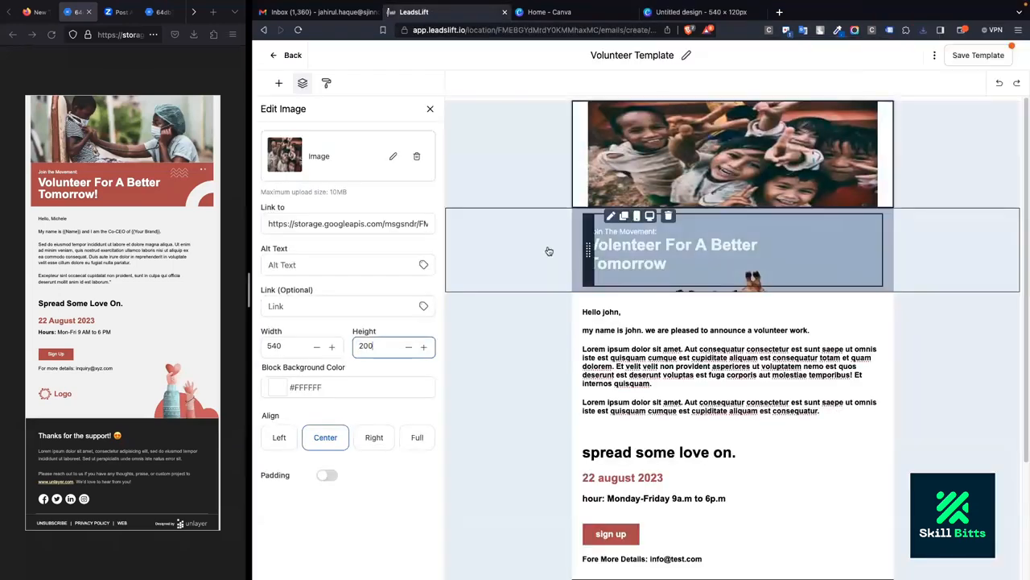
Replace the banner text row's custom background pattern with the downloaded red banner image.
left_click(548, 250)
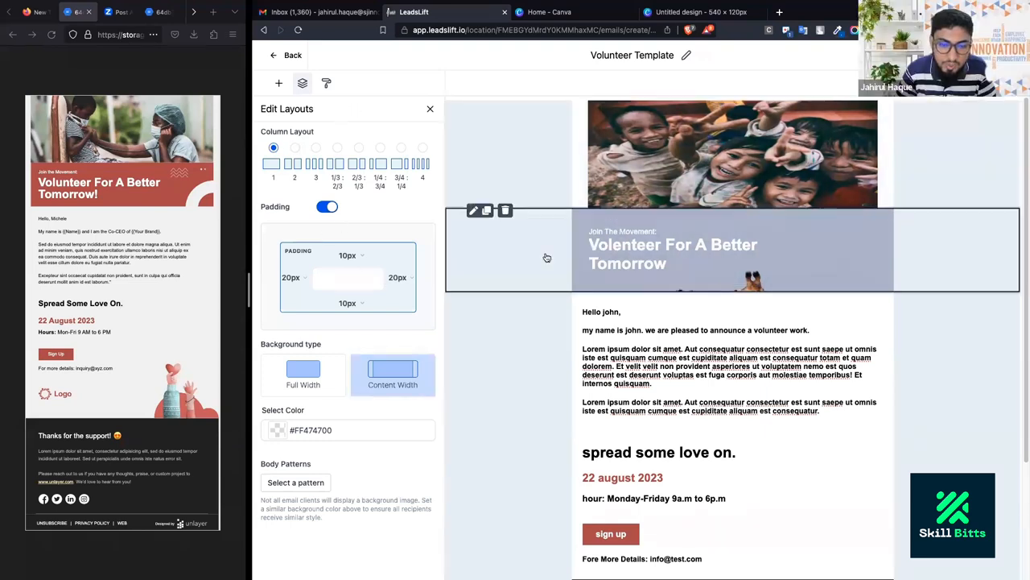
left_click(284, 484)
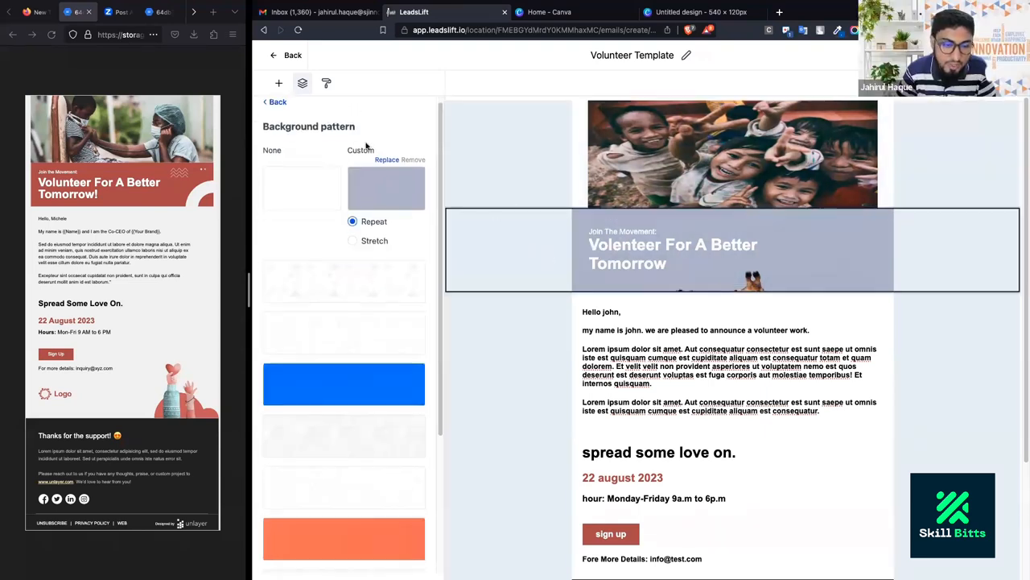
left_click(387, 160)
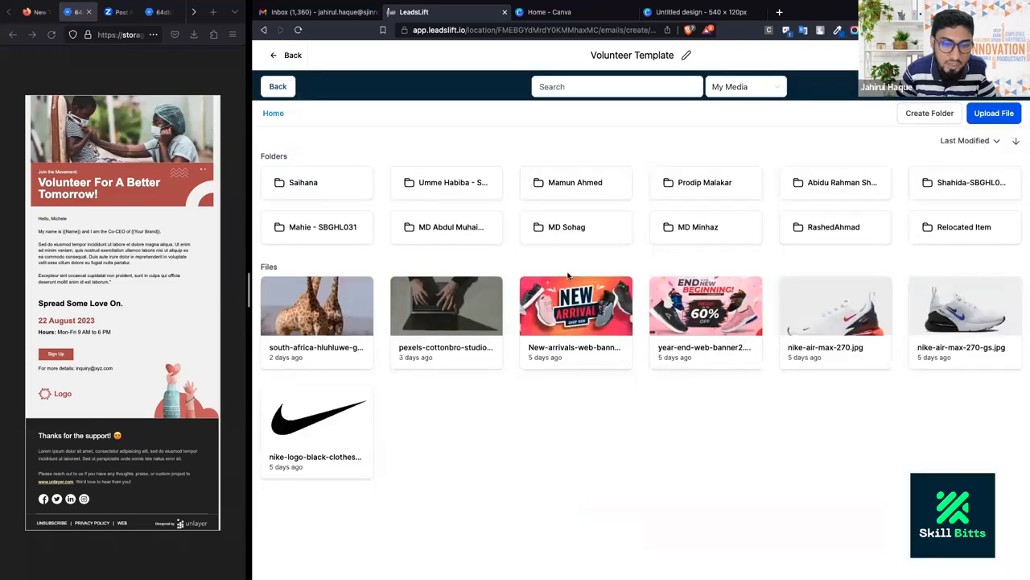
left_click(920, 30)
left_click_drag(798, 79, 602, 464)
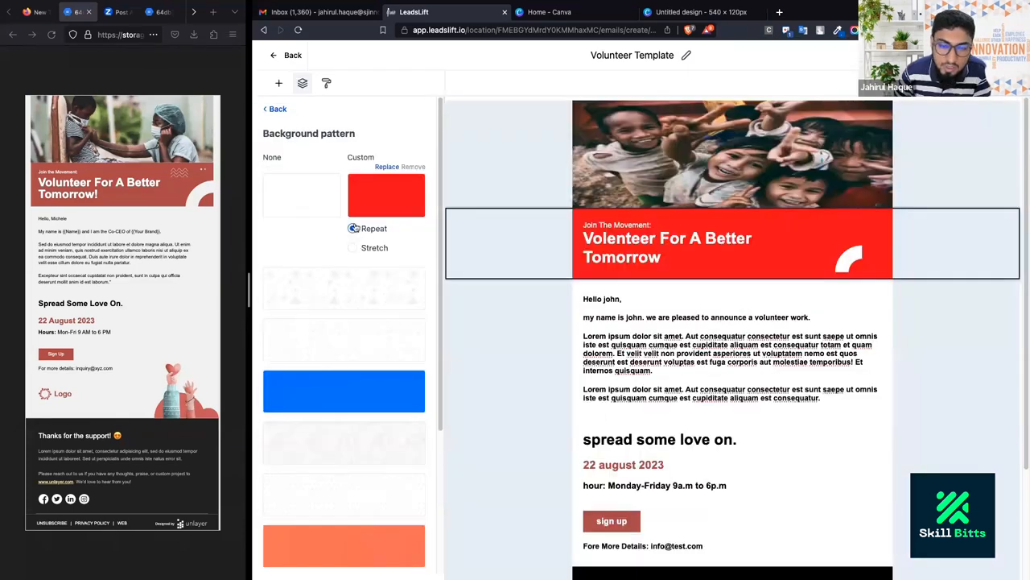
Try the Full Width background type on the banner text row and restore Content Width.
left_click(459, 223)
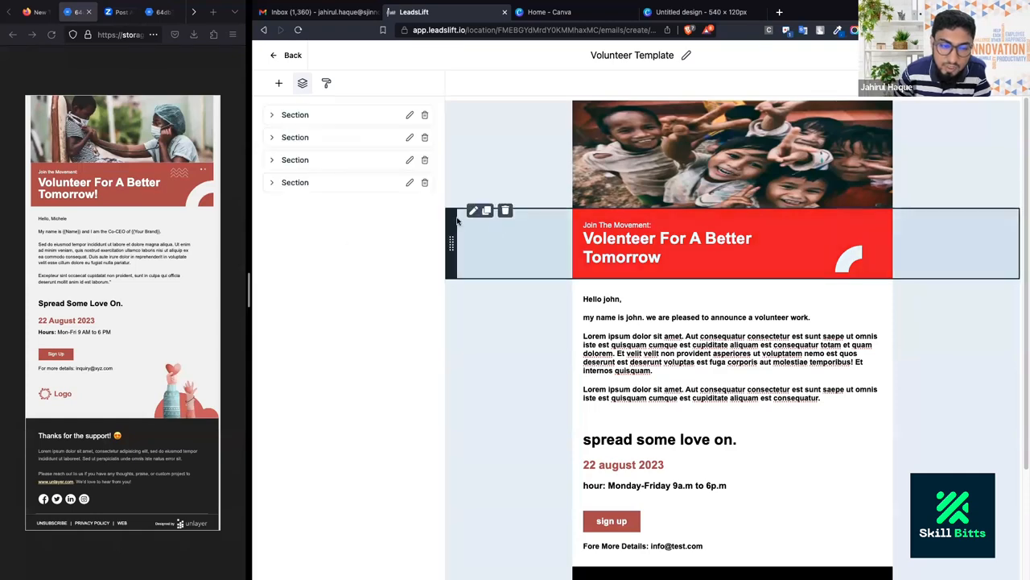
left_click(491, 223)
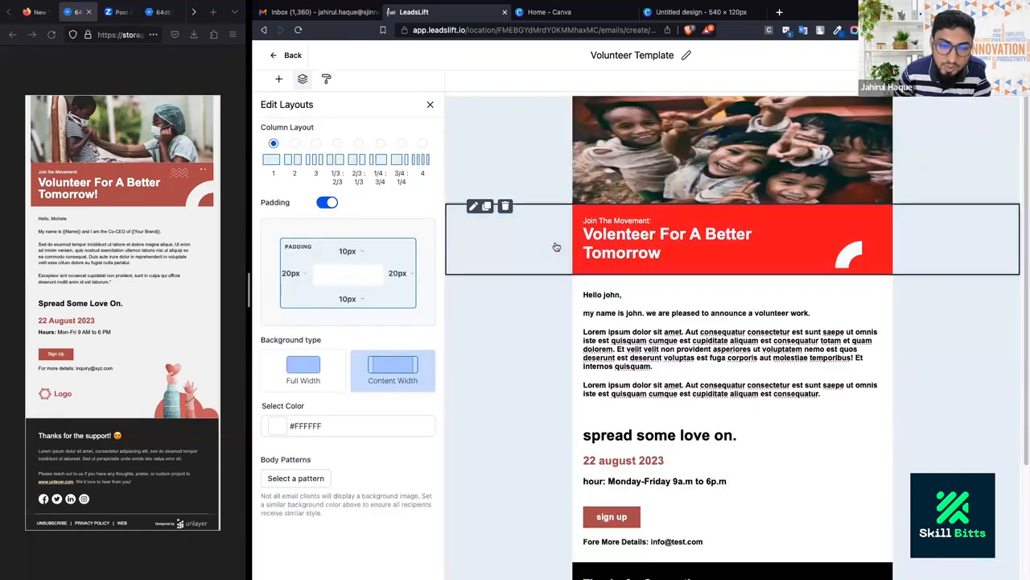
left_click(318, 369)
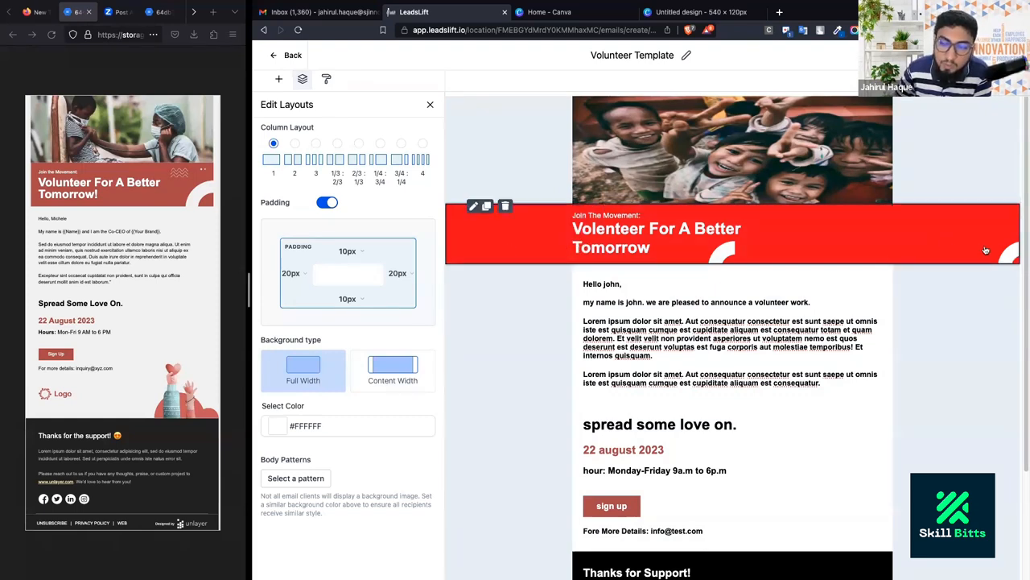
left_click(488, 245)
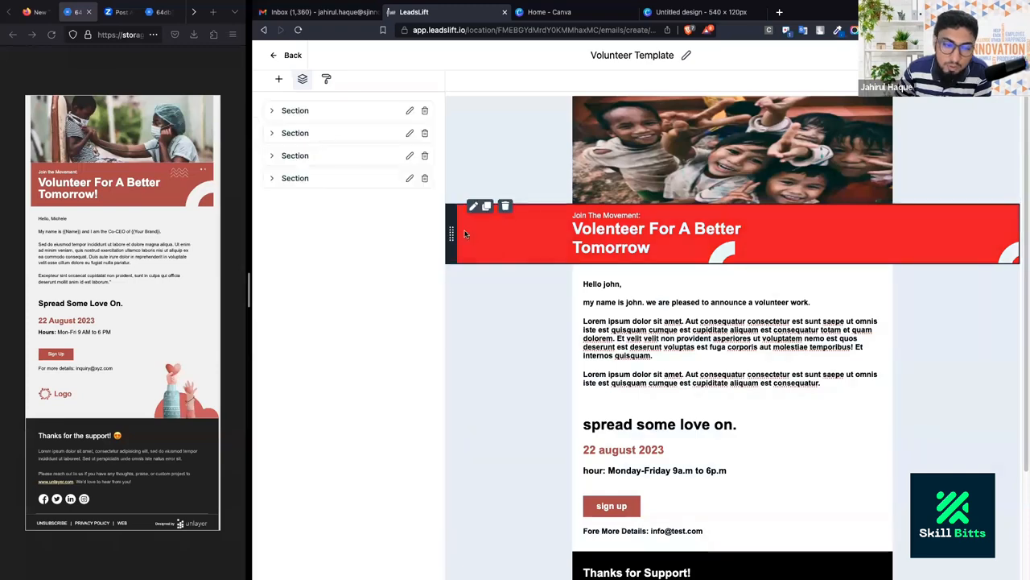
scroll(504, 172, "down", 1)
scroll(507, 185, "up", 2)
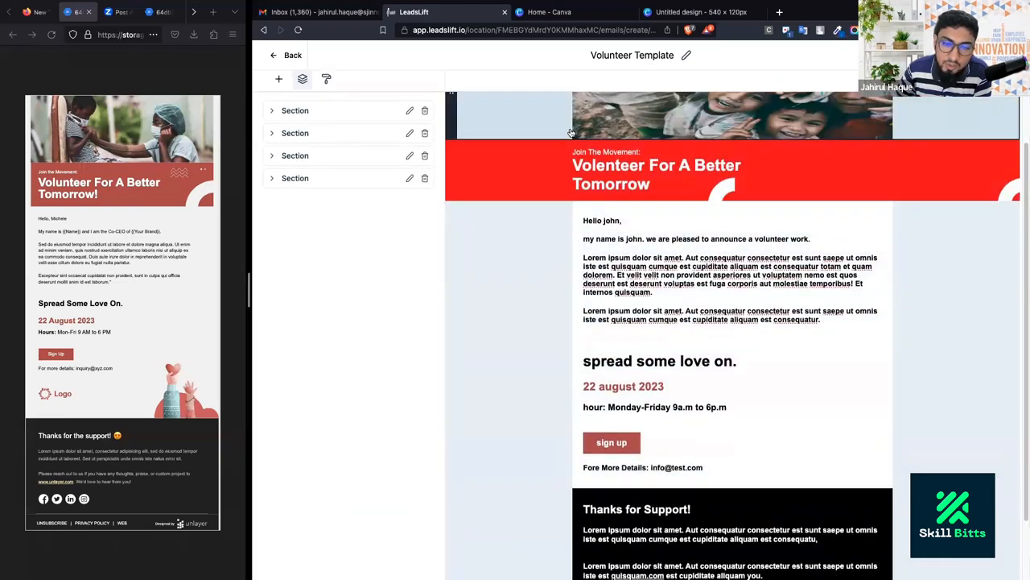
left_click(520, 233)
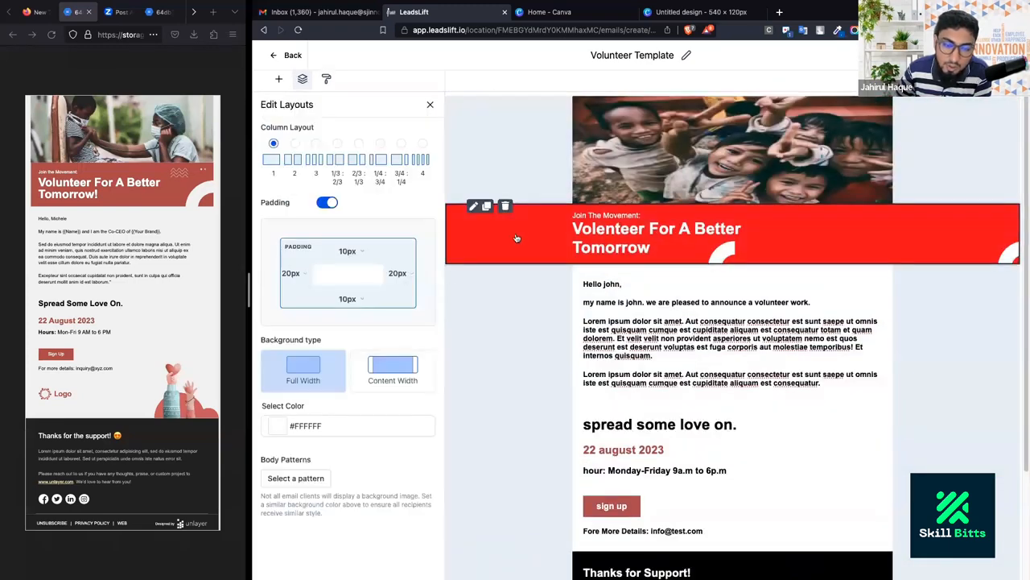
left_click(378, 367)
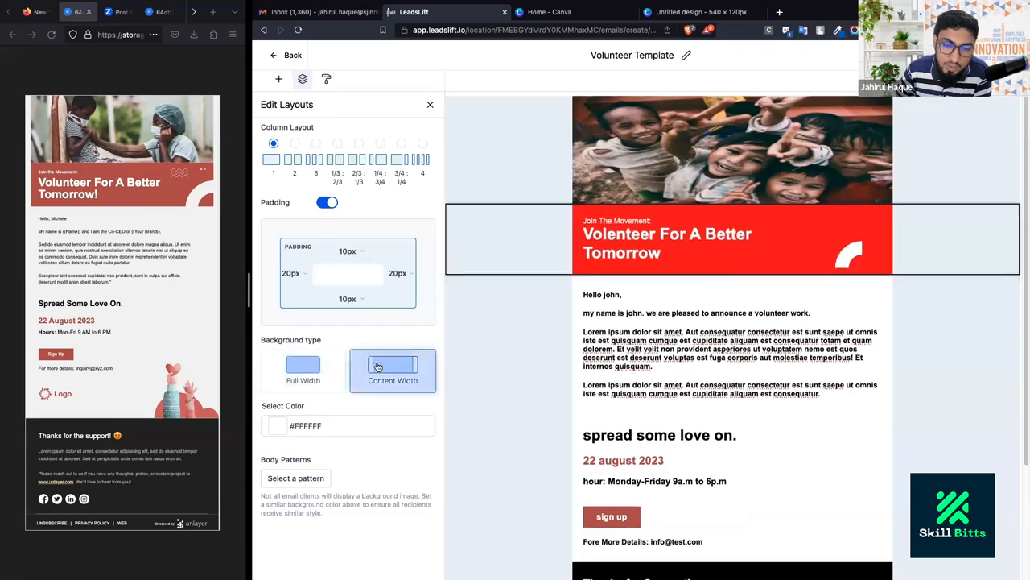
Set the banner text row's custom background pattern to Stretch.
left_click(310, 477)
left_click(352, 243)
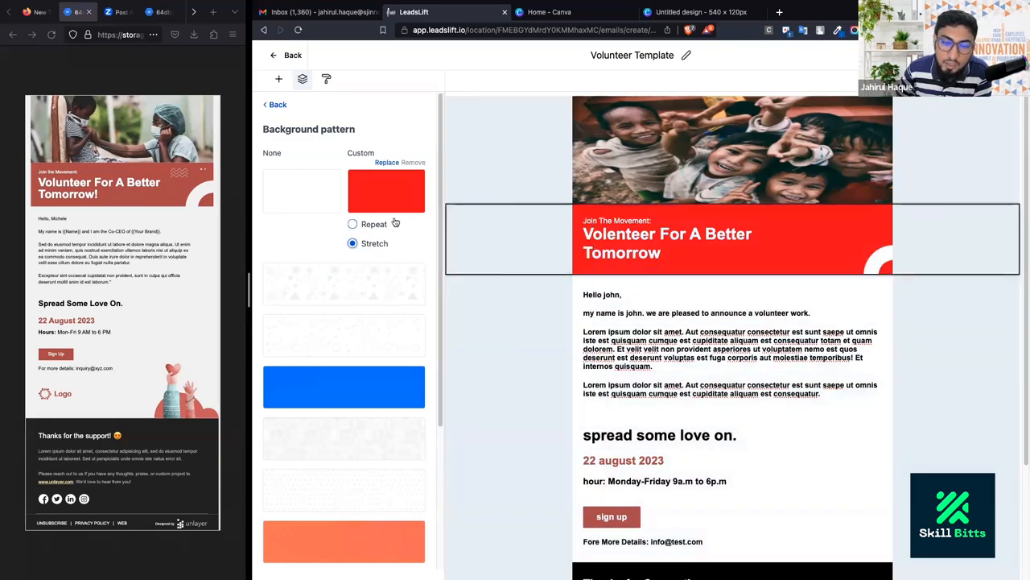
left_click(887, 274)
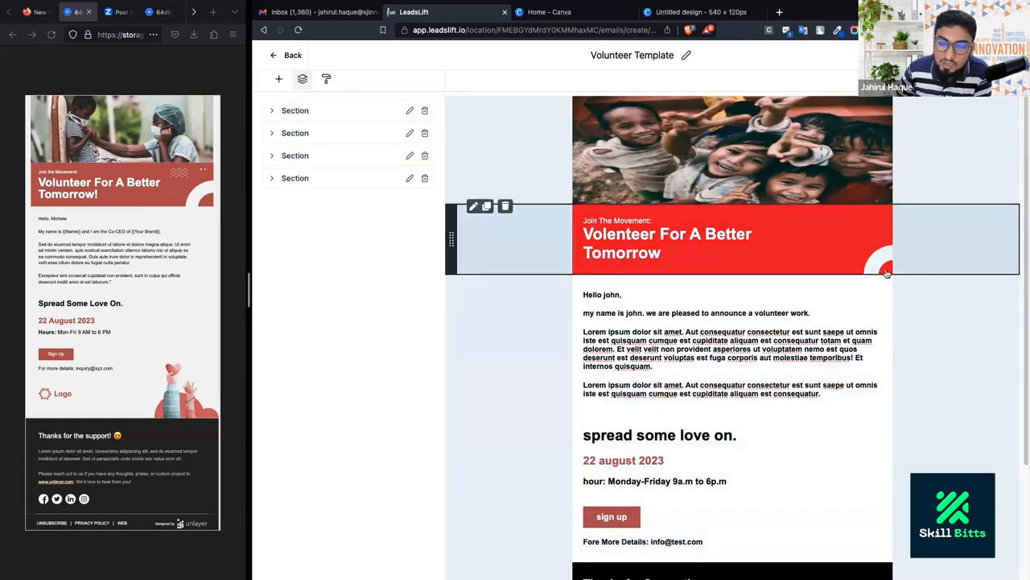
left_click(583, 273)
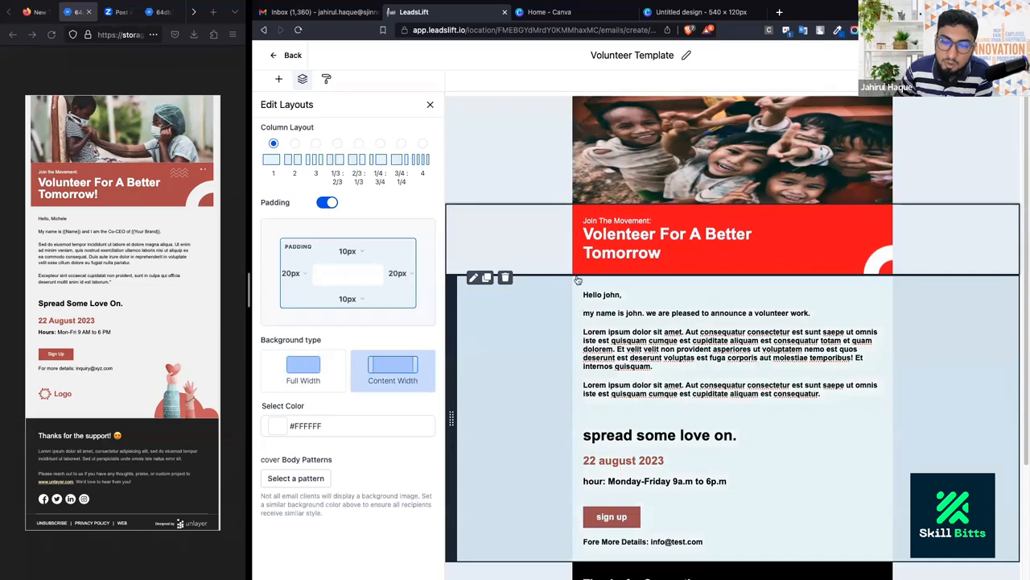
left_click(577, 246)
left_click(577, 246)
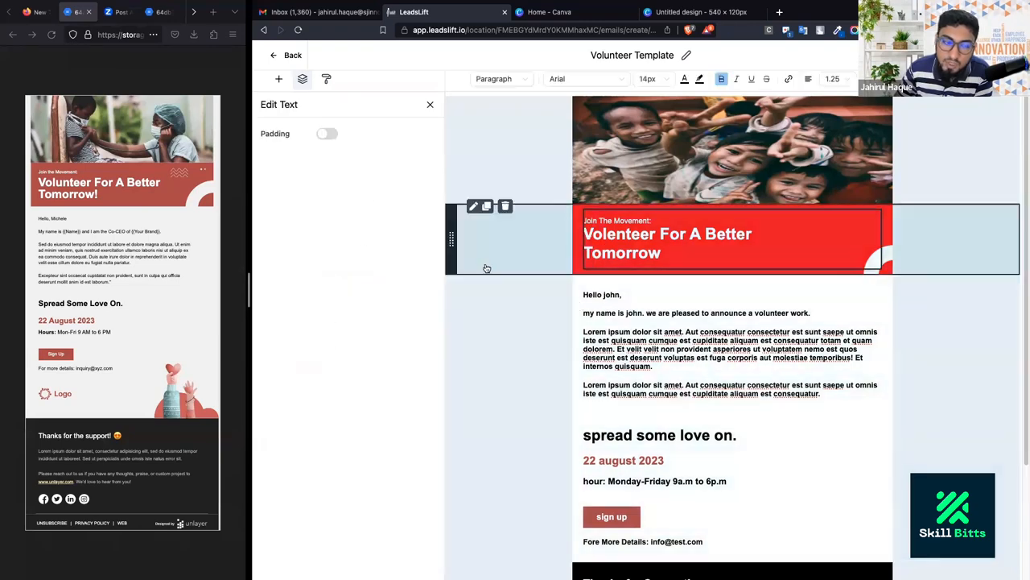
left_click(559, 260)
left_click(289, 476)
left_click(354, 243)
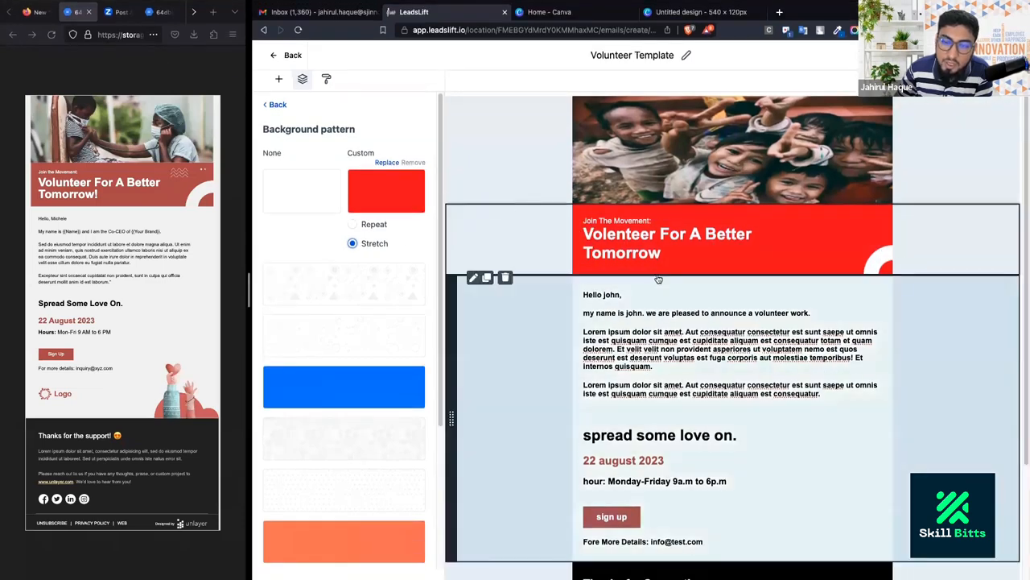
Review the layout settings of the banner and body sections and examine the template's remaining content.
left_click(658, 276)
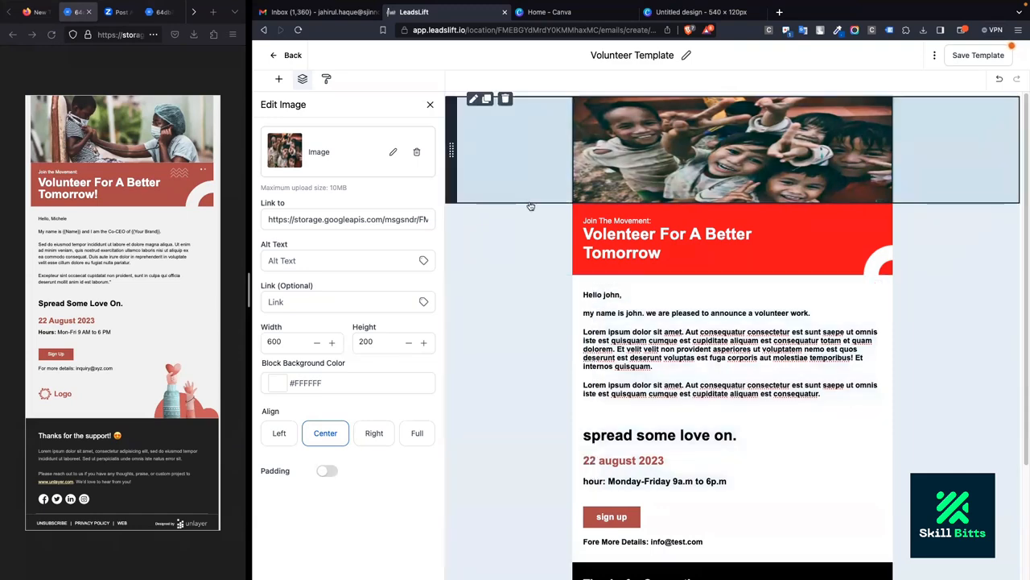
left_click(524, 244)
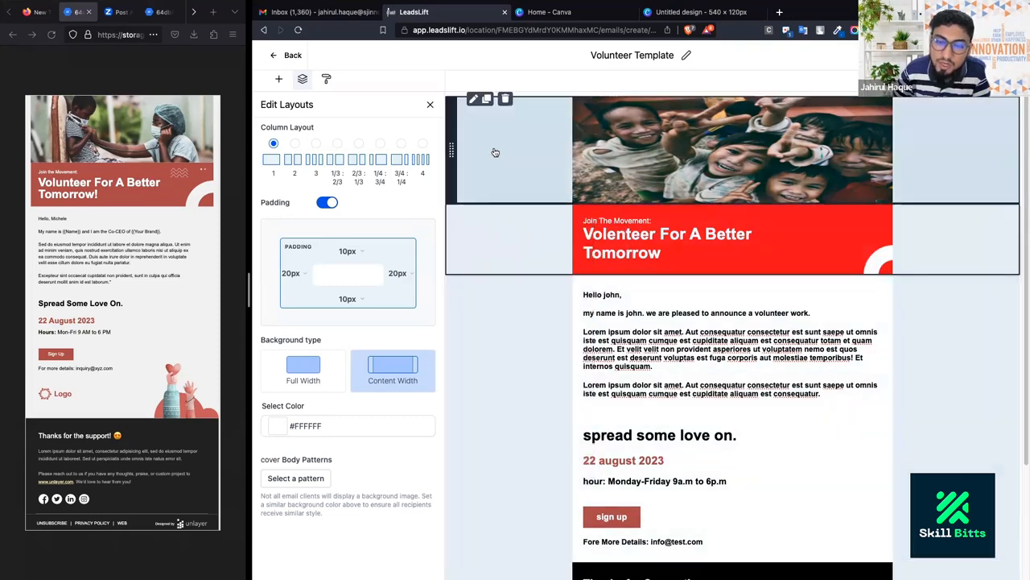
left_click(508, 343)
left_click(508, 343)
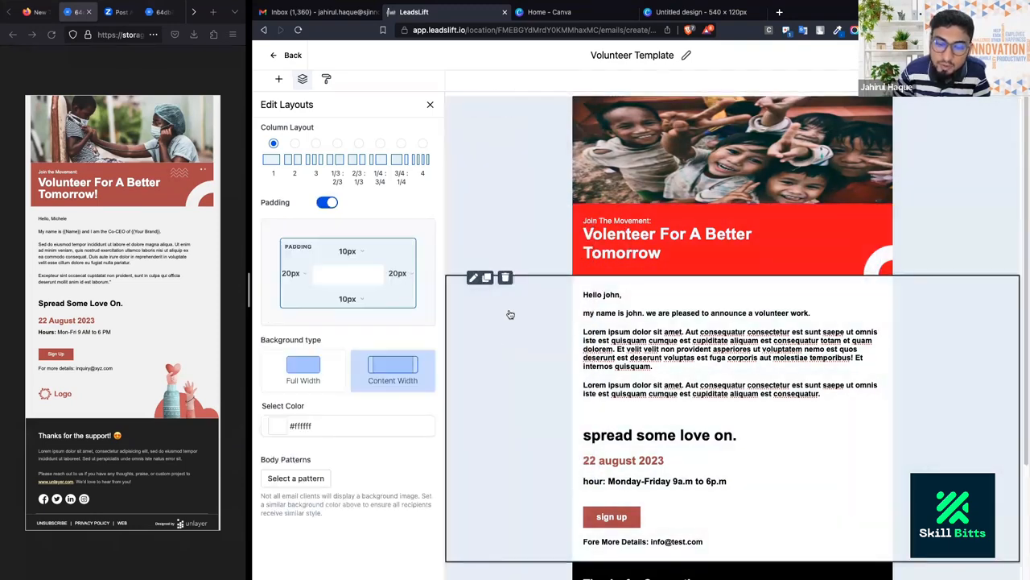
left_click(502, 242)
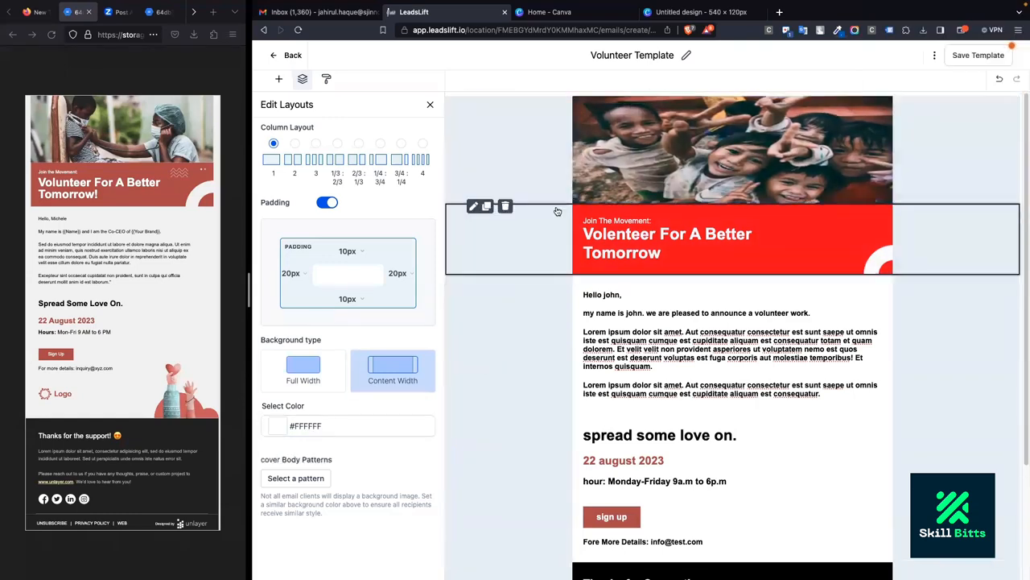
left_click(555, 232)
left_click(669, 256)
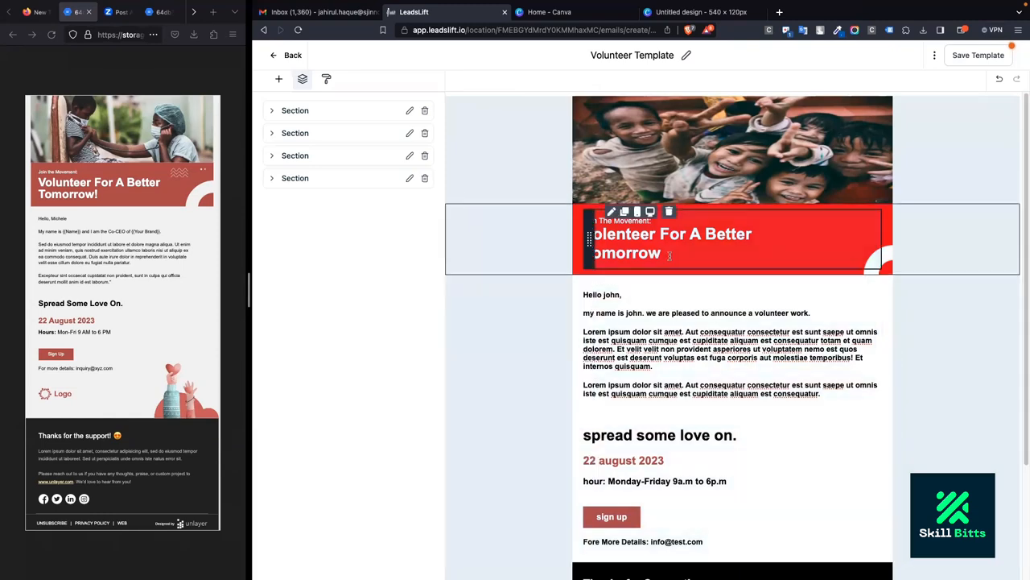
left_click(914, 251)
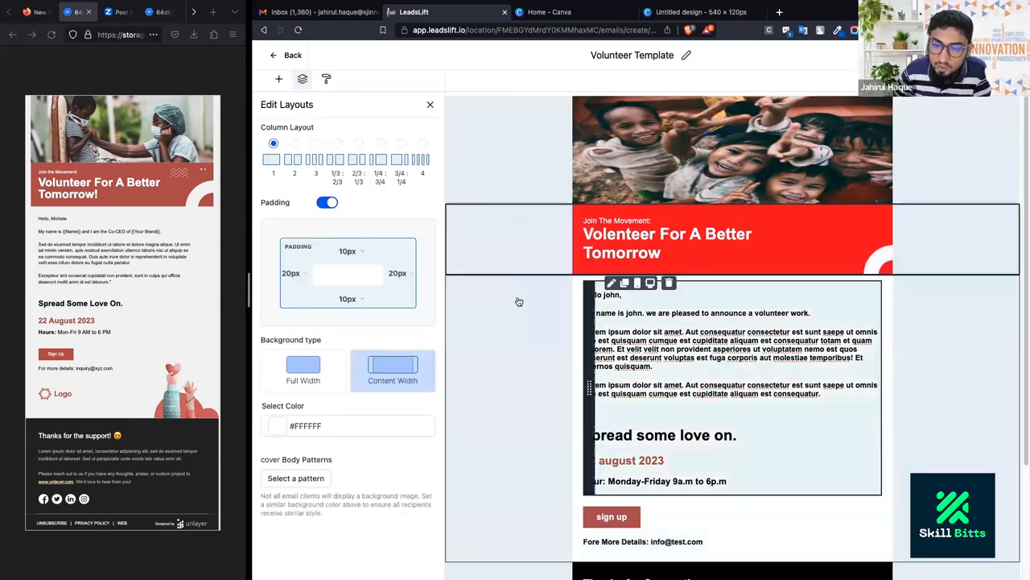
scroll(531, 334, "down", 1)
scroll(534, 333, "down", 3)
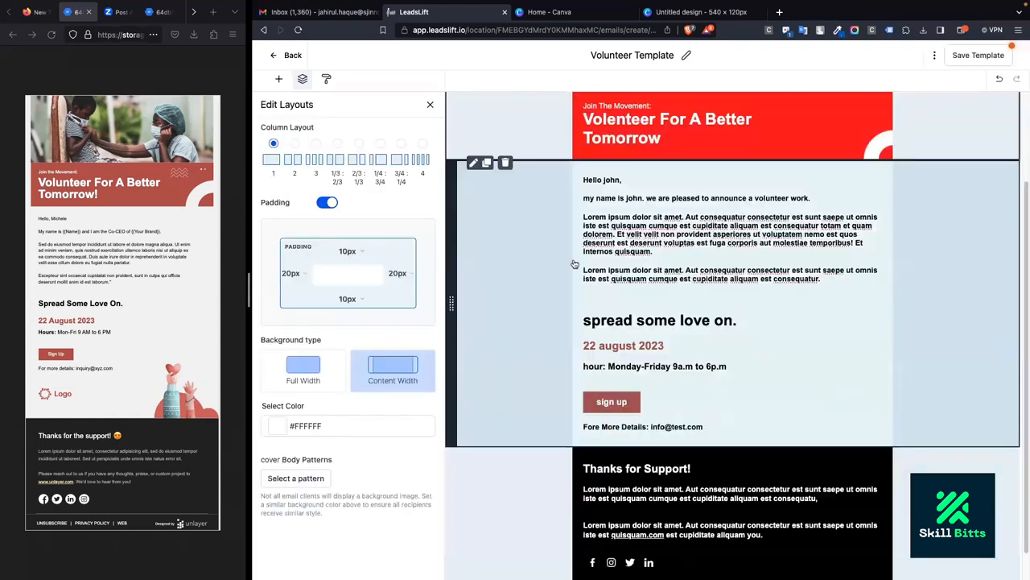
left_click(669, 240)
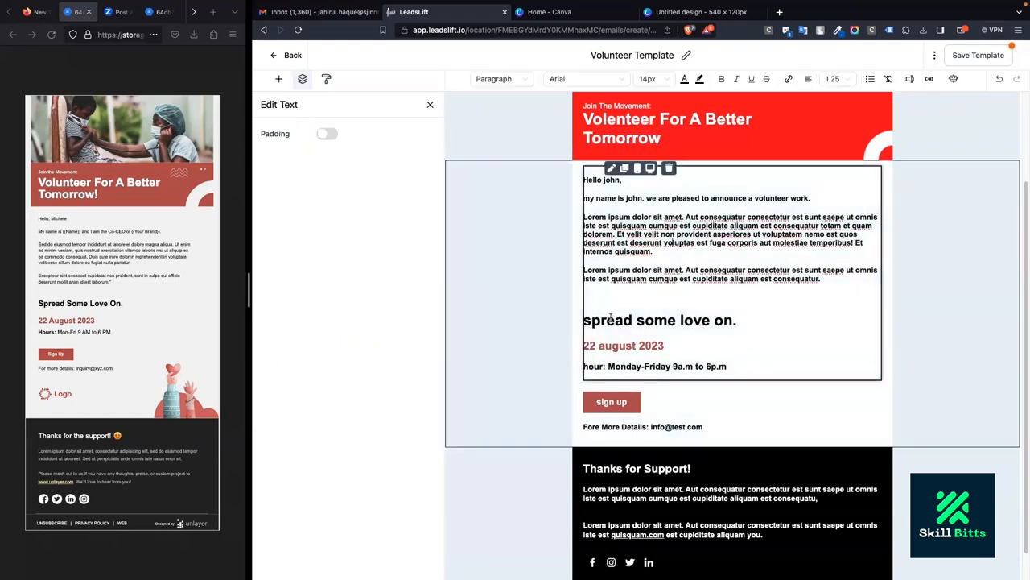
Compare the body section's text, button and layout settings with the reference design's body area.
left_click(613, 320)
left_click(635, 346)
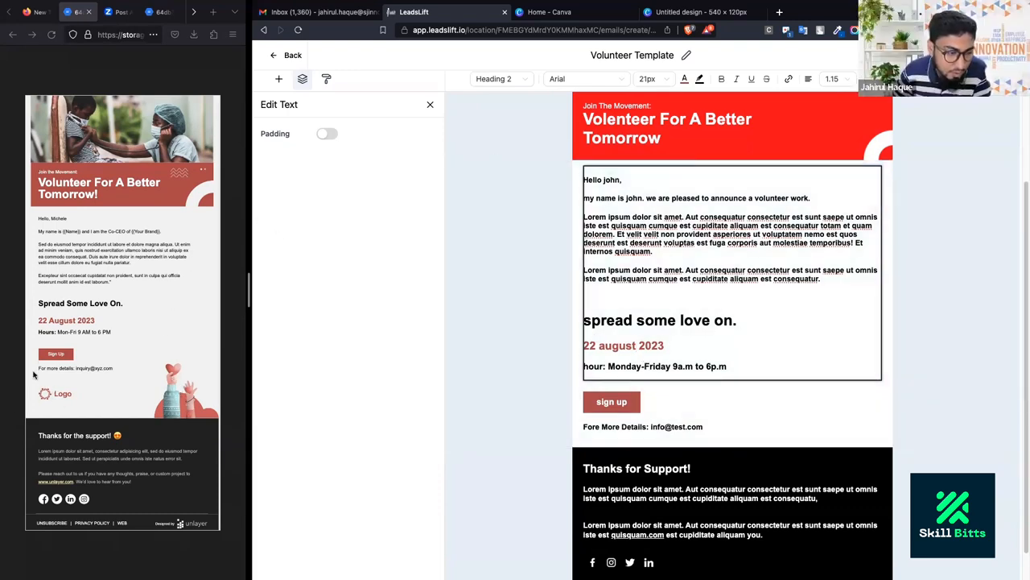
left_click(537, 298)
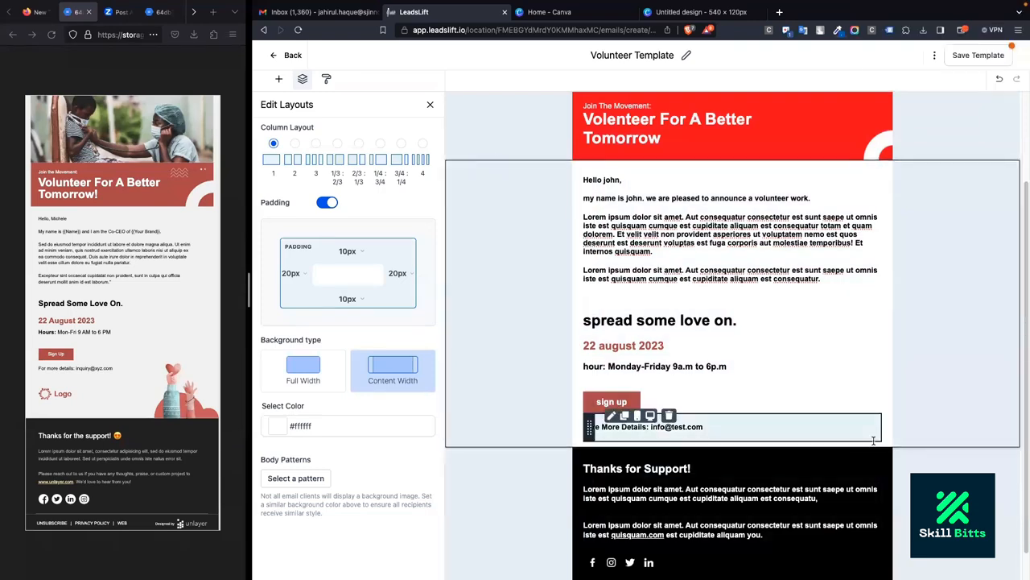
left_click(535, 278)
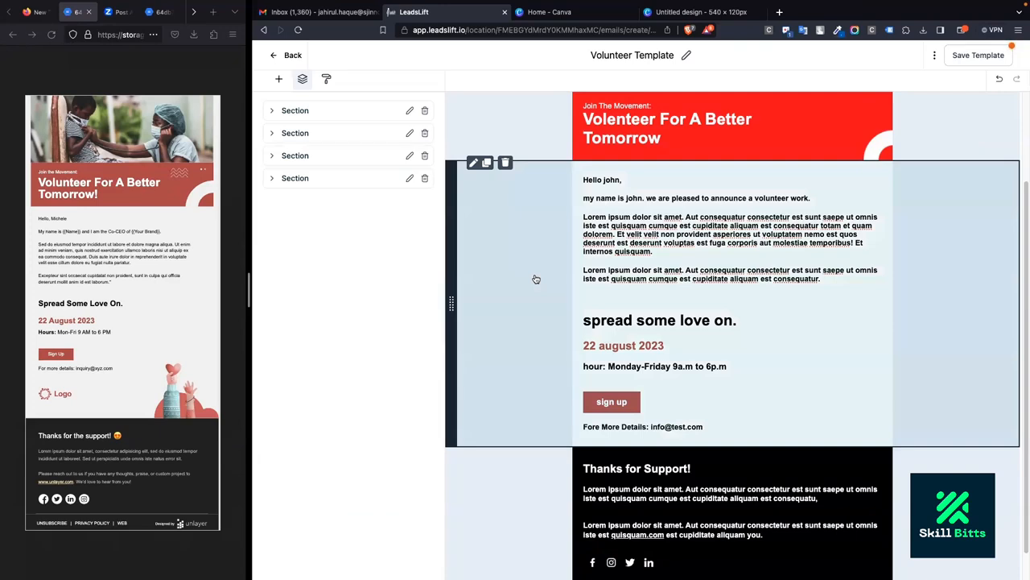
left_click(536, 279)
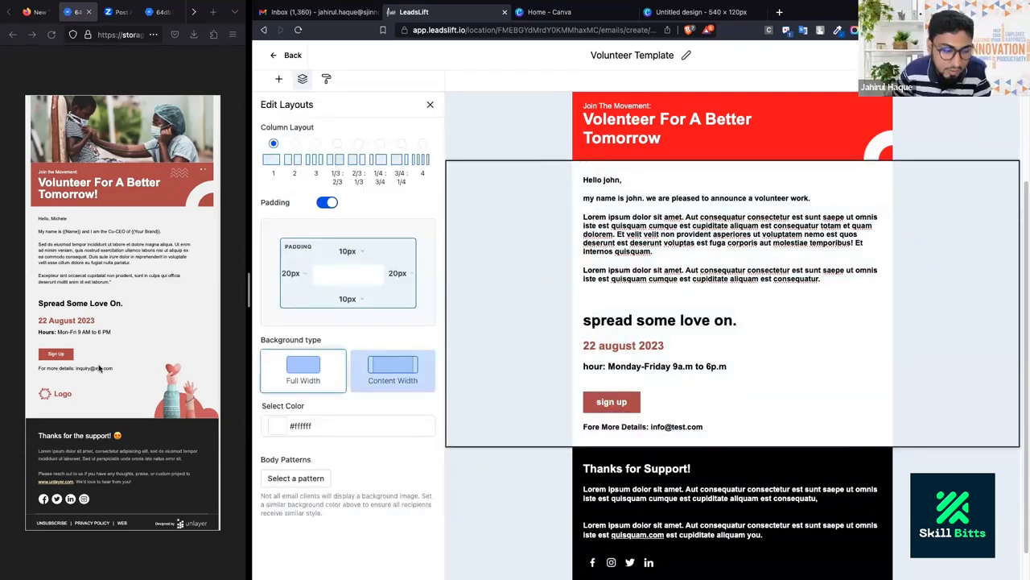
scroll(697, 410, "down", 1)
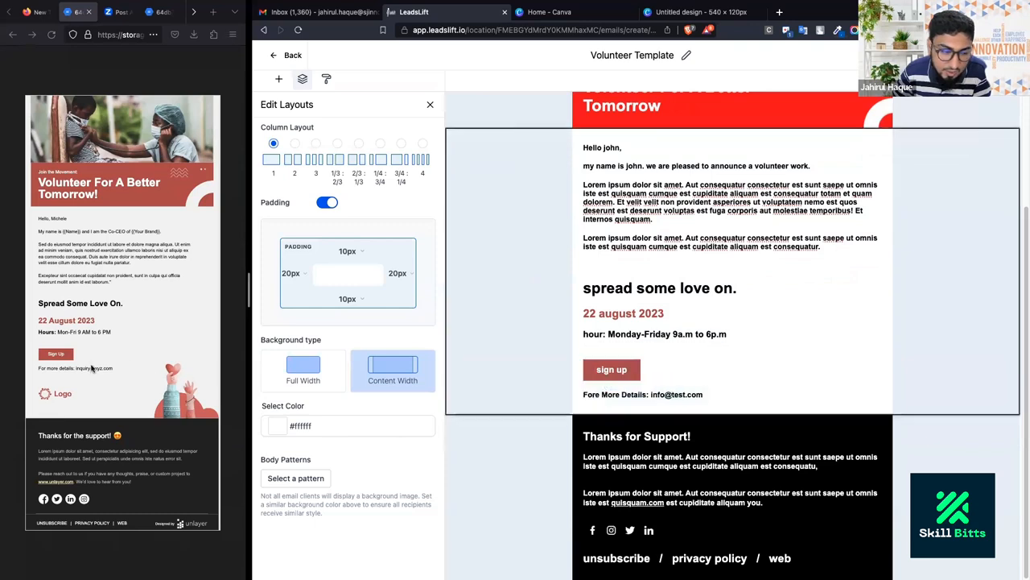
mouse_move(692, 373)
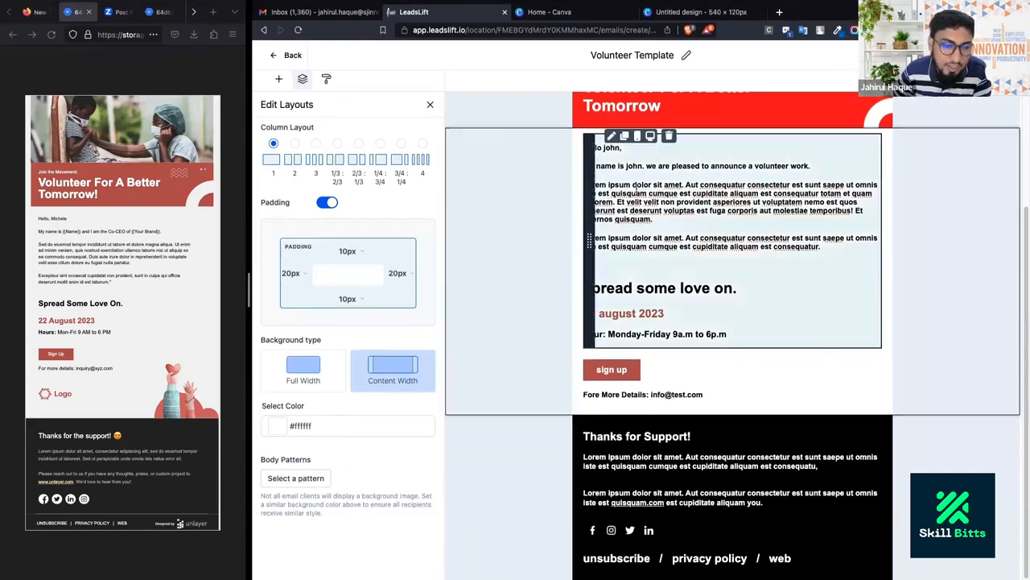
left_click(487, 200)
left_click(489, 201)
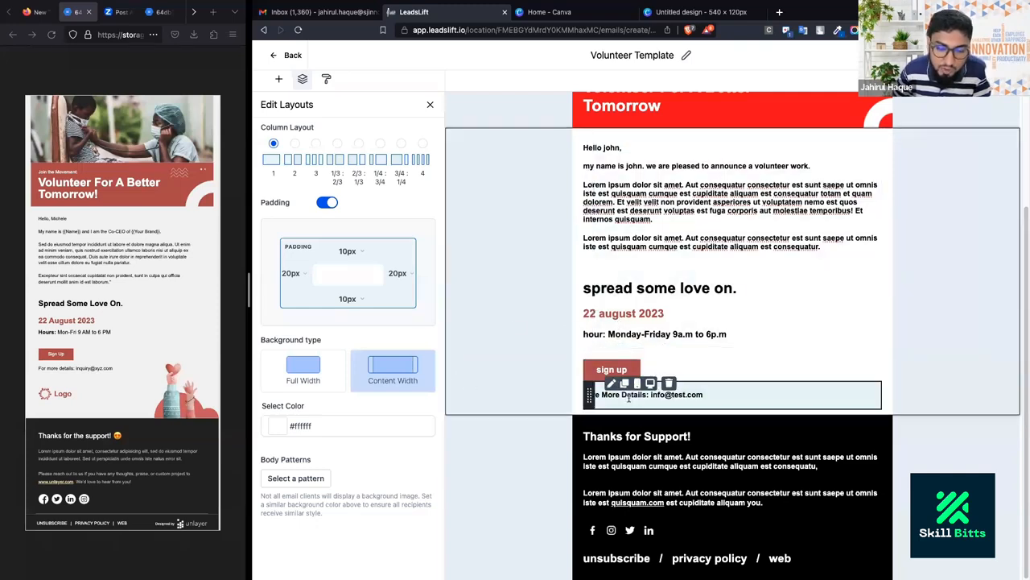
left_click(544, 404)
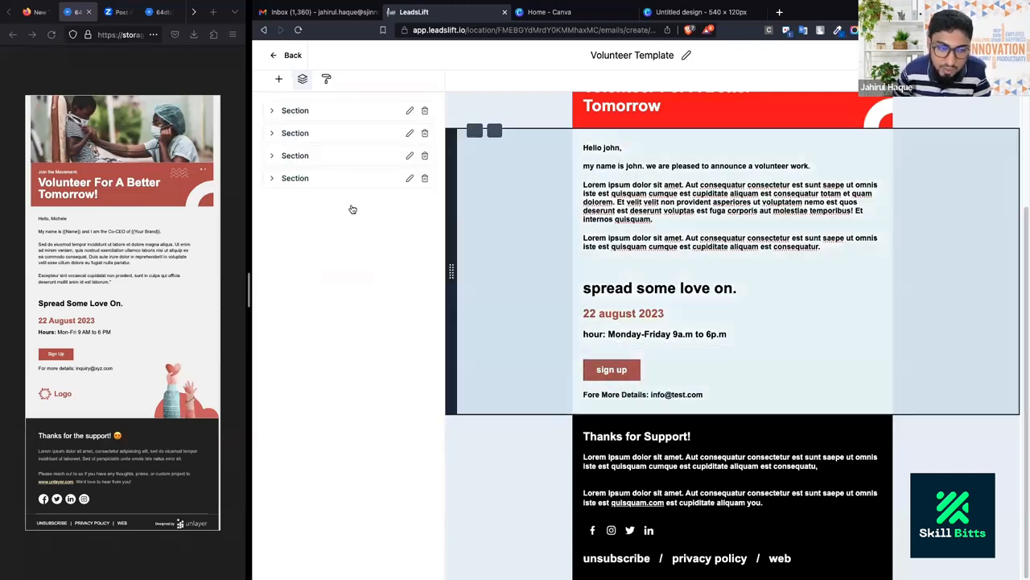
Insert a two-column layout row between the body section and the black footer section.
scroll(272, 97, "up", 2)
left_click(278, 83)
scroll(463, 450, "down", 3)
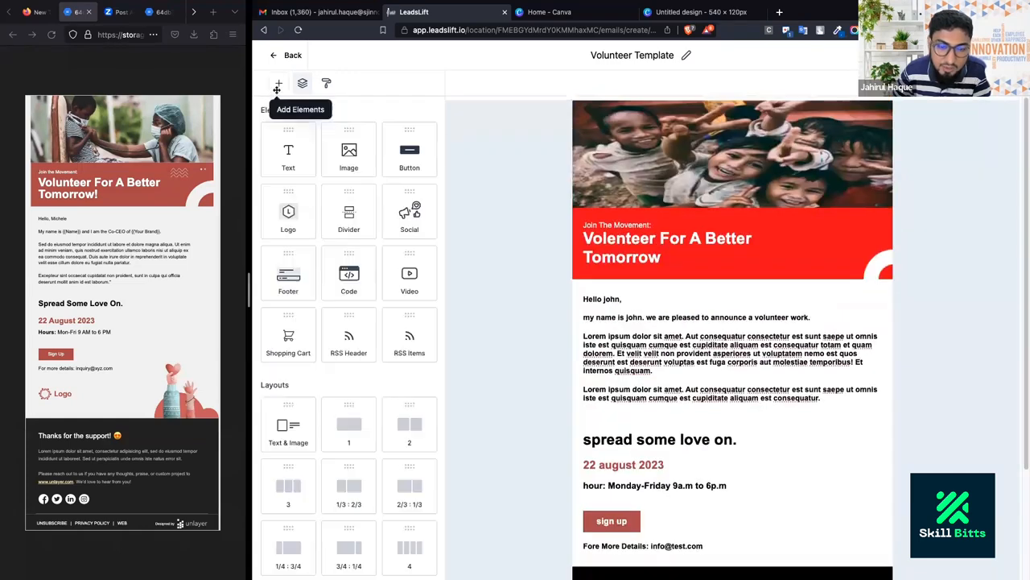
left_click_drag(408, 420, 682, 429)
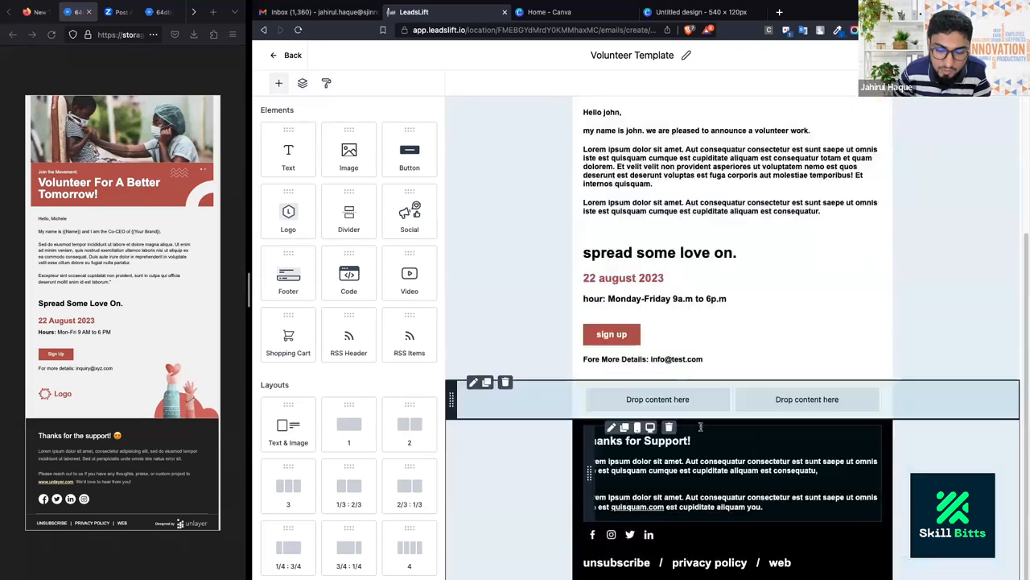
left_click(702, 407)
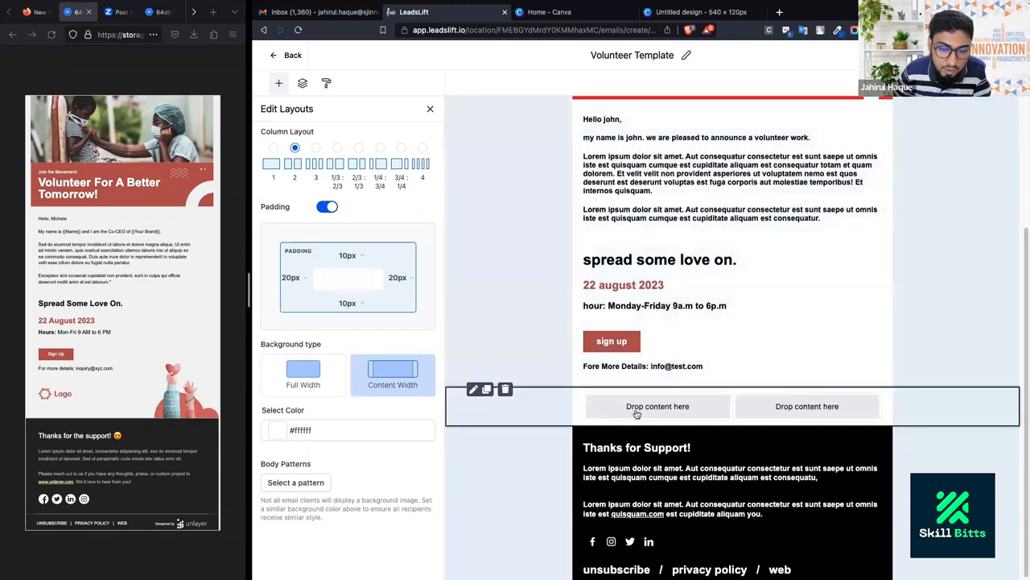
Add an image to the new row's first column using the black Nike logo file from the media library.
left_click(636, 414)
left_click_drag(336, 150, 652, 402)
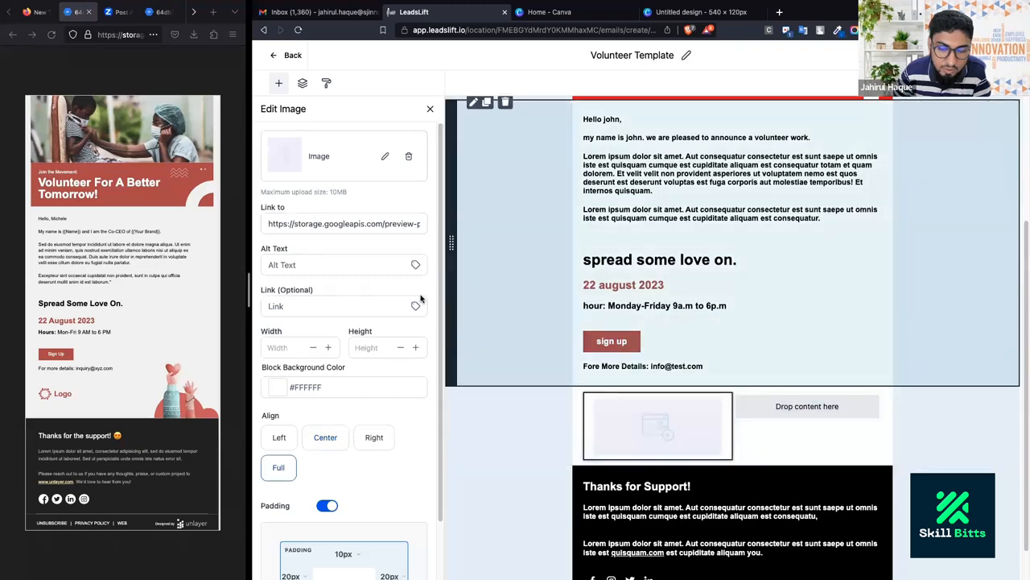
left_click(386, 158)
left_click(354, 196)
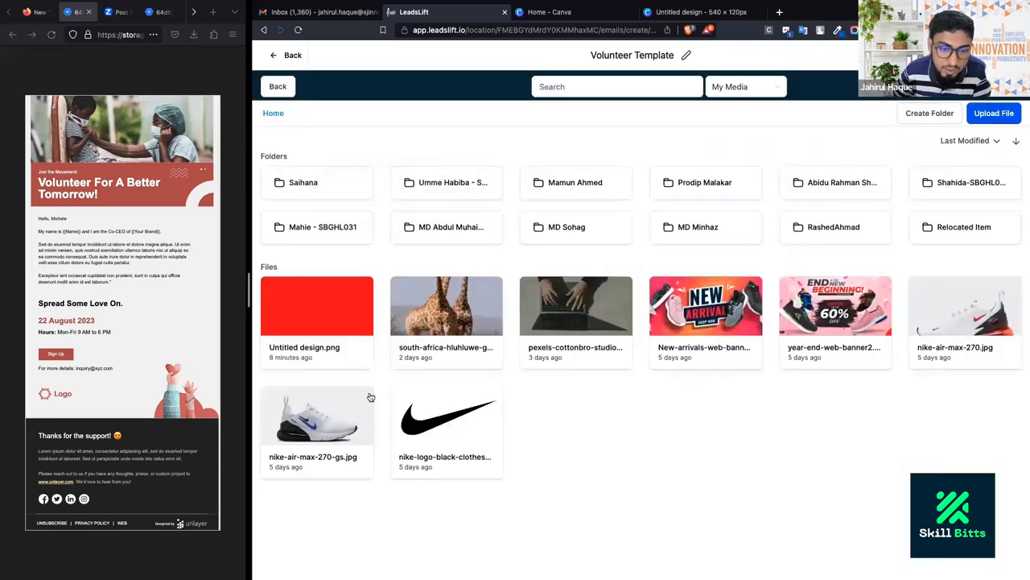
left_click(440, 416)
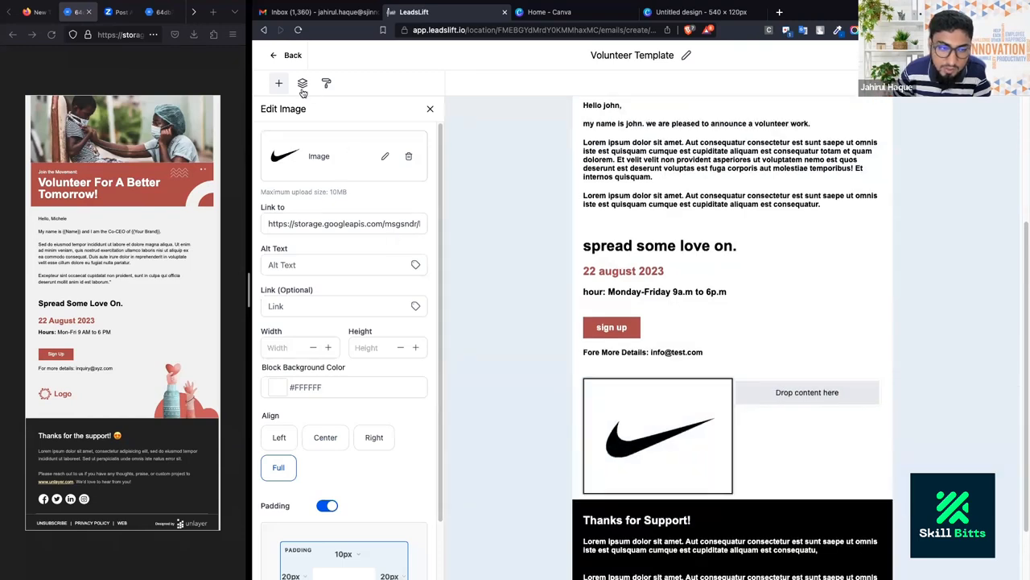
Add an image to the row's second column using the pexels-cottonbro-studio laptop photo from the media library.
left_click(768, 394)
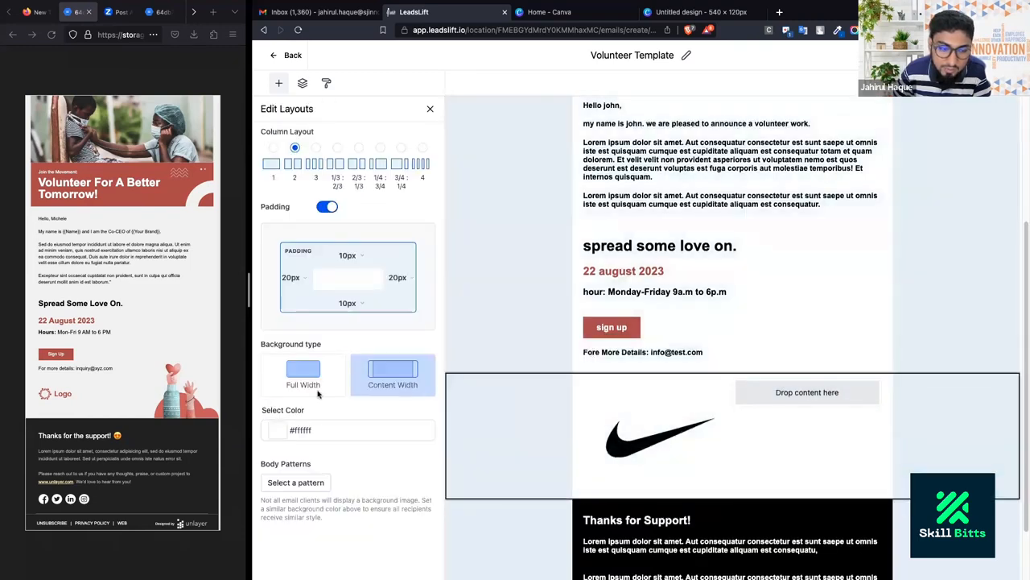
left_click(279, 83)
left_click_drag(345, 153, 856, 399)
left_click(385, 156)
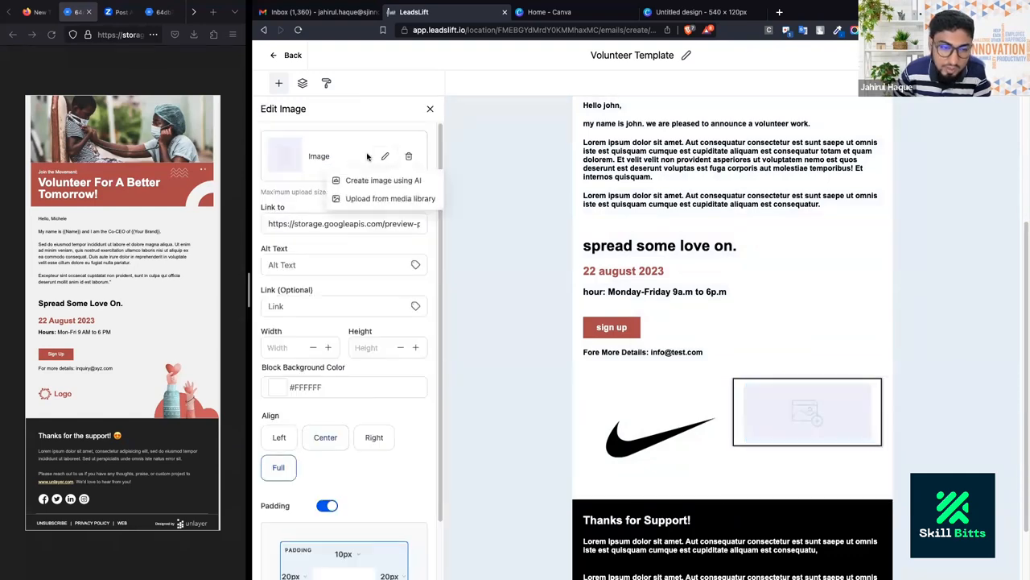
left_click(379, 198)
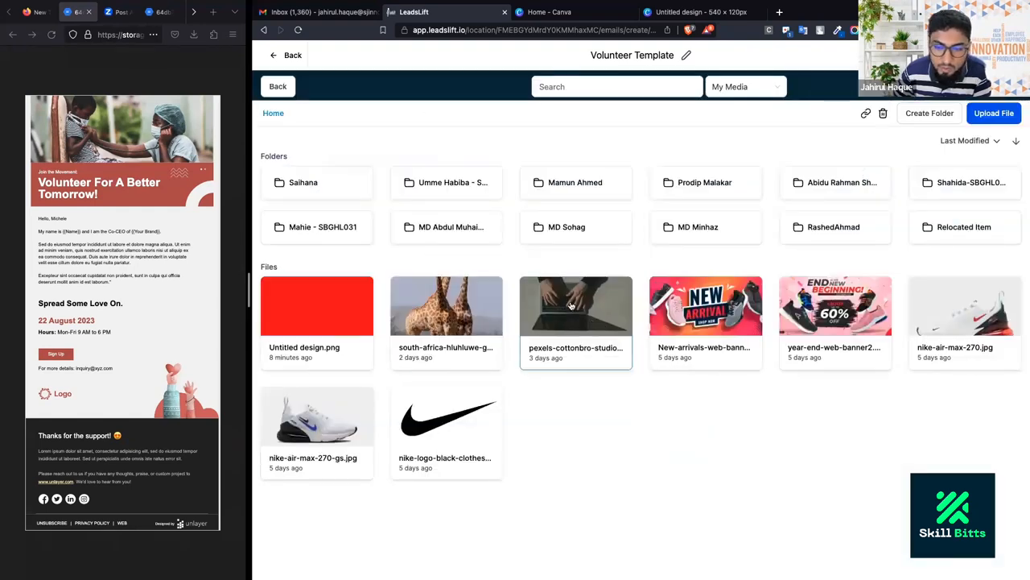
left_click(566, 309)
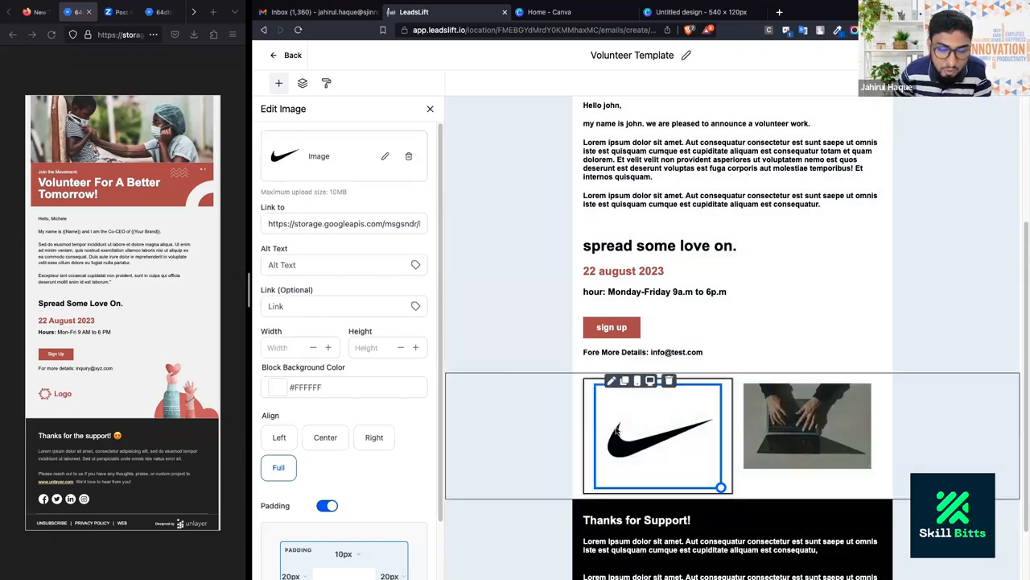
Turn off the Nike logo image's padding and set its width and height to 90.
scroll(291, 451, "down", 1)
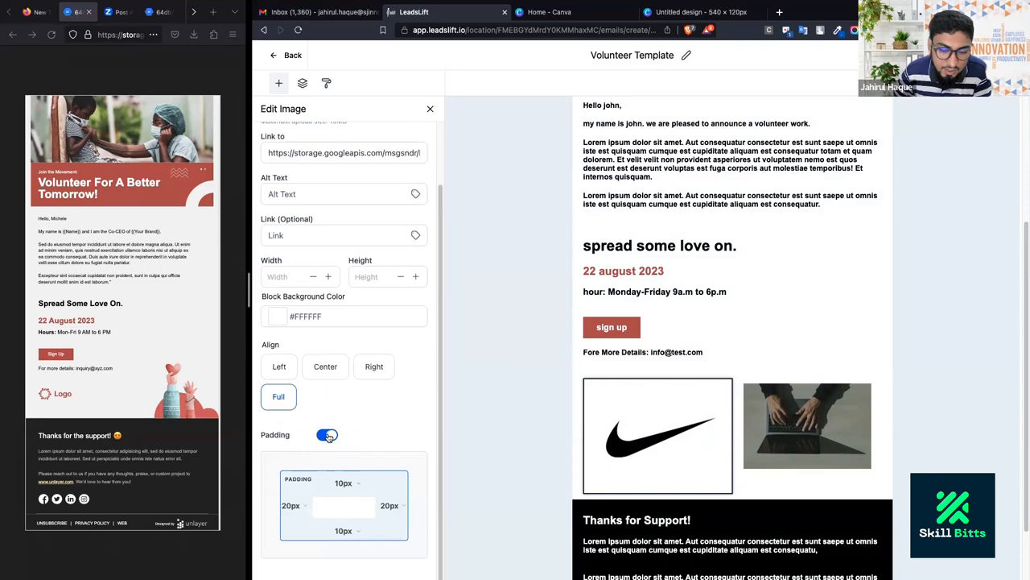
left_click(328, 435)
left_click(291, 342)
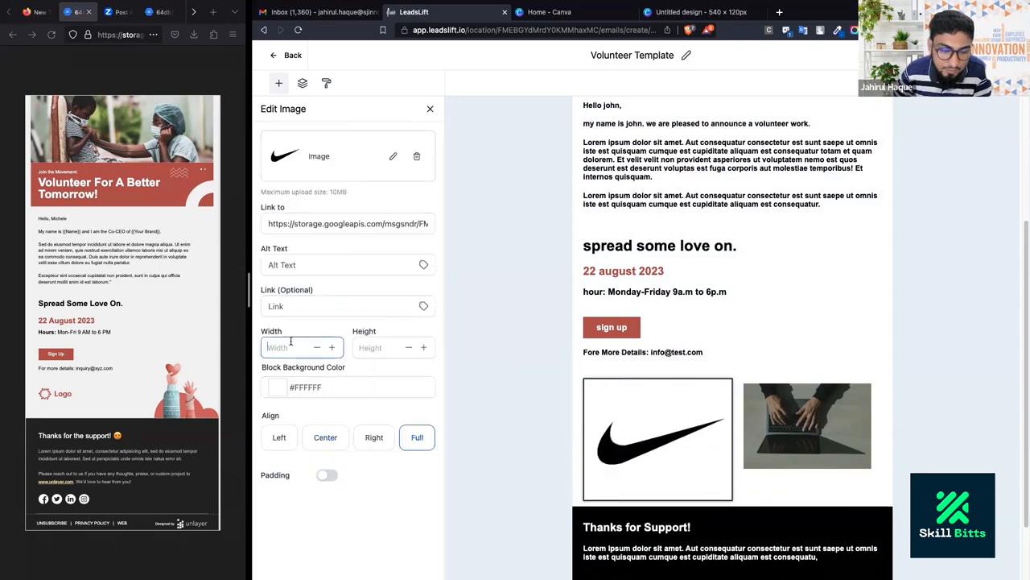
type("90")
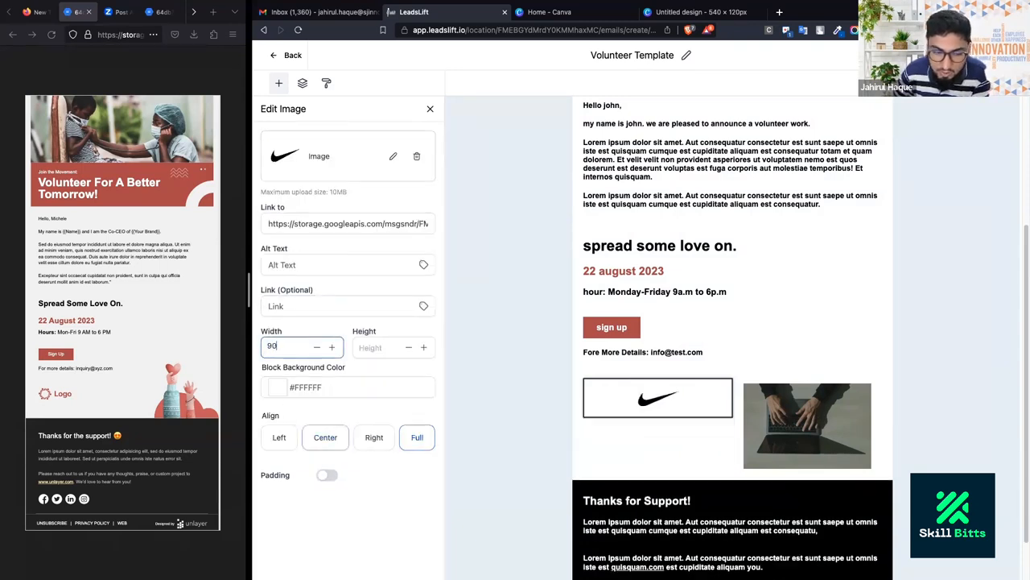
key("Tab")
type("90")
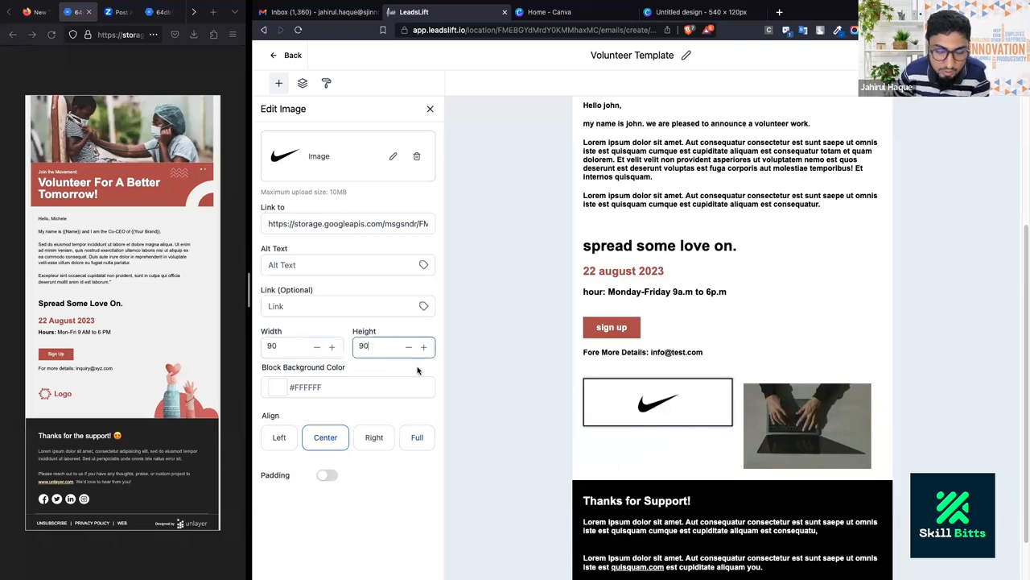
Turn off the padding of the two-column section that holds the logo and the laptop photo.
left_click(813, 434)
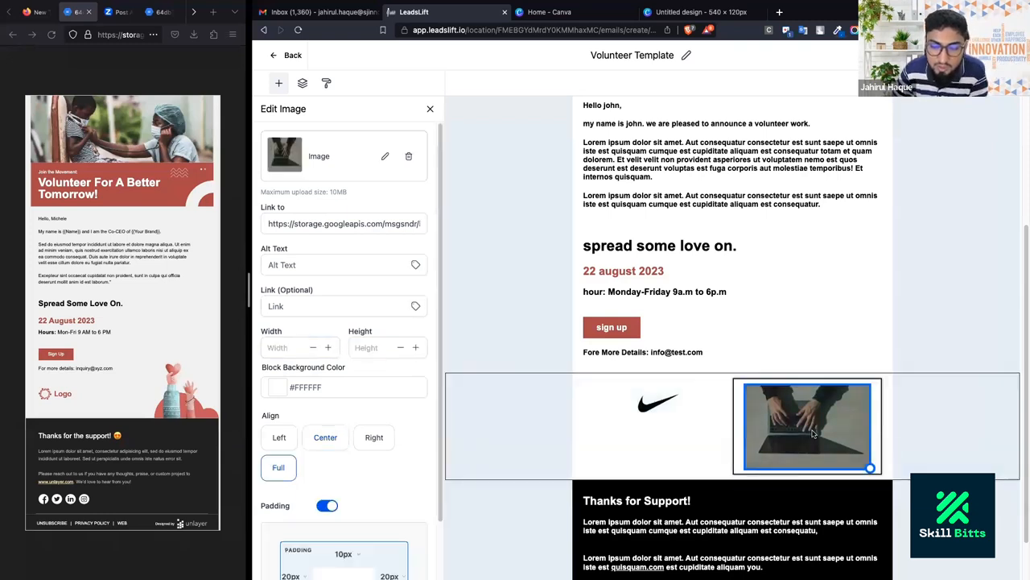
left_click(693, 407)
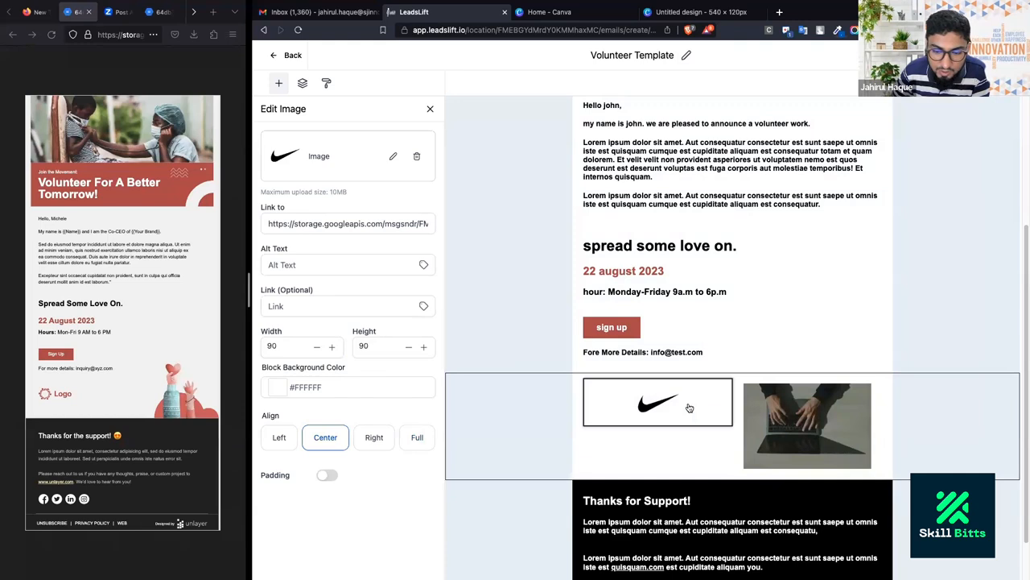
left_click(796, 329)
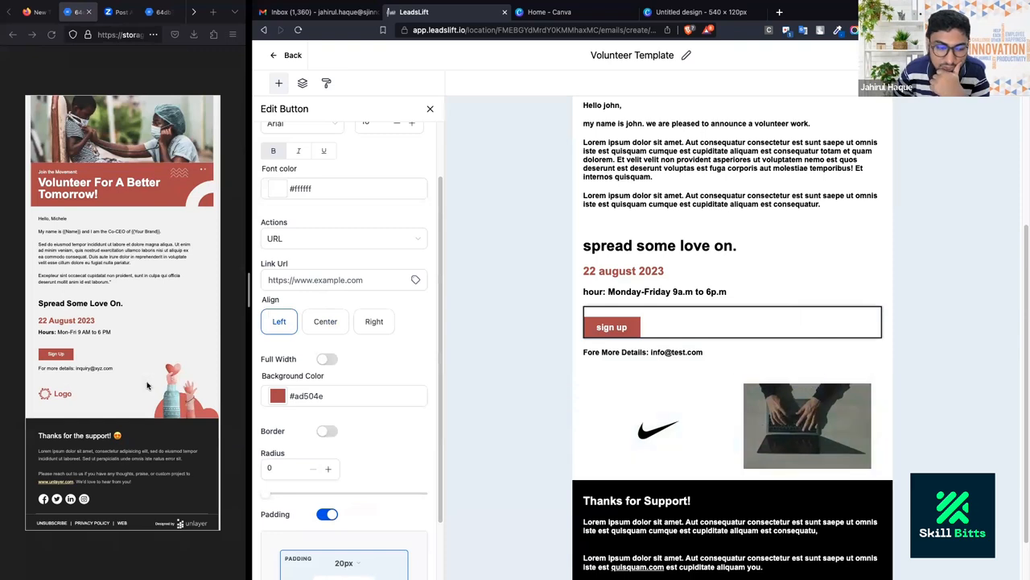
left_click(851, 447)
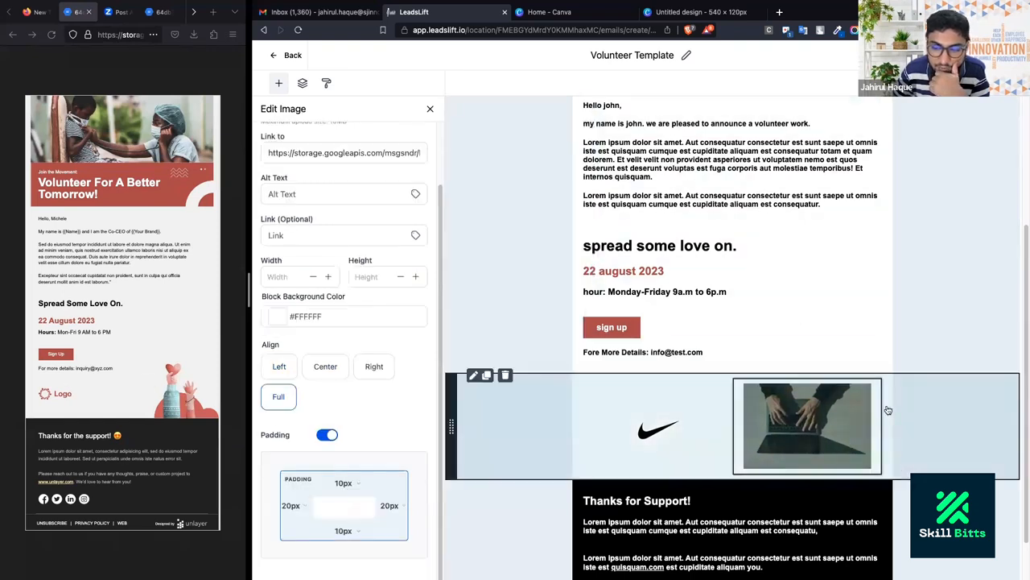
left_click(888, 410)
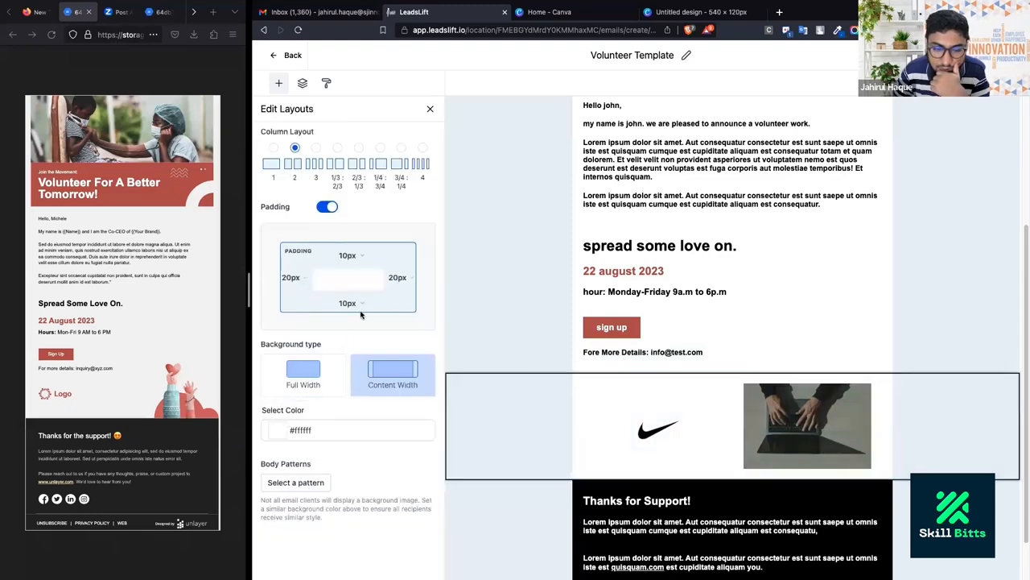
left_click(326, 206)
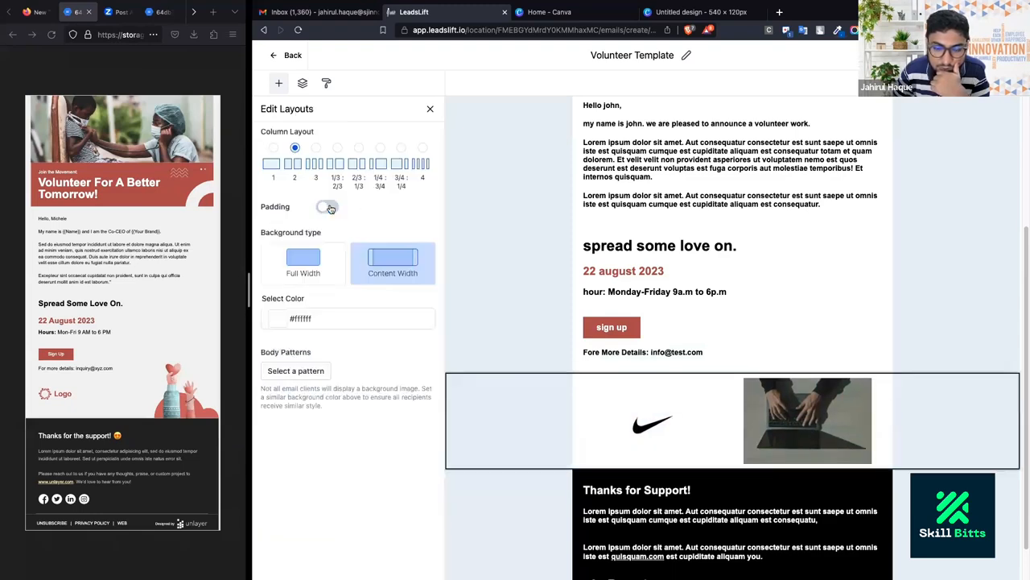
Turn off the laptop photo's padding, resize it to about 279 × 186 and align it right.
left_click(790, 402)
left_click(327, 501)
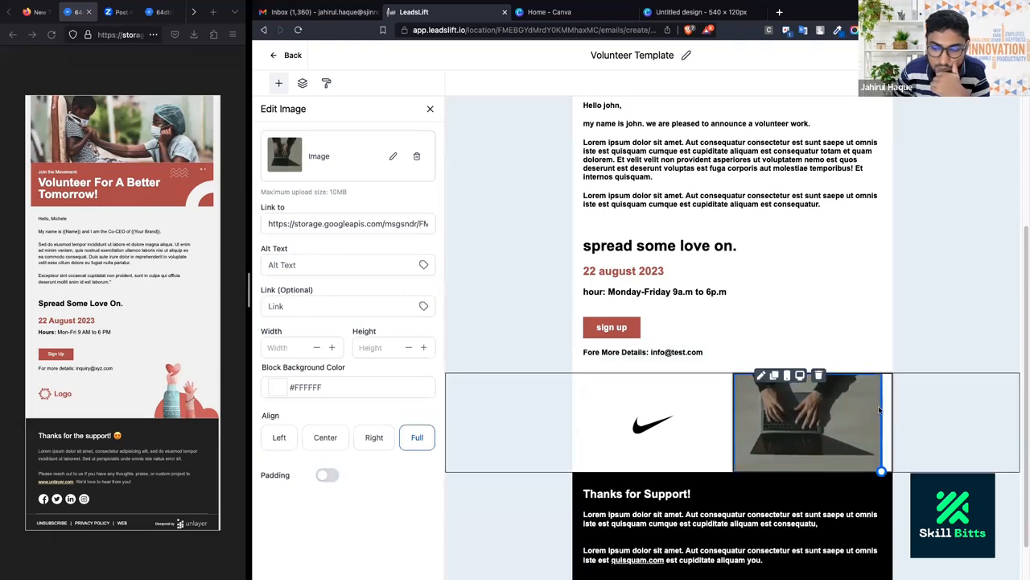
left_click_drag(883, 469, 873, 467)
left_click(373, 439)
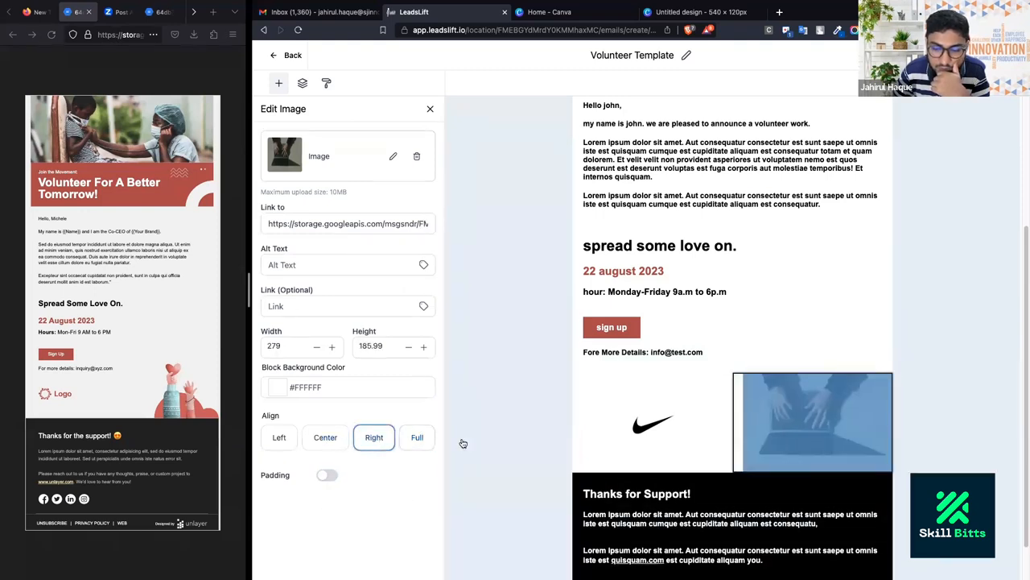
Move the sign up button and the "Fore More Details" text into the first column above the Nike logo.
left_click(835, 265)
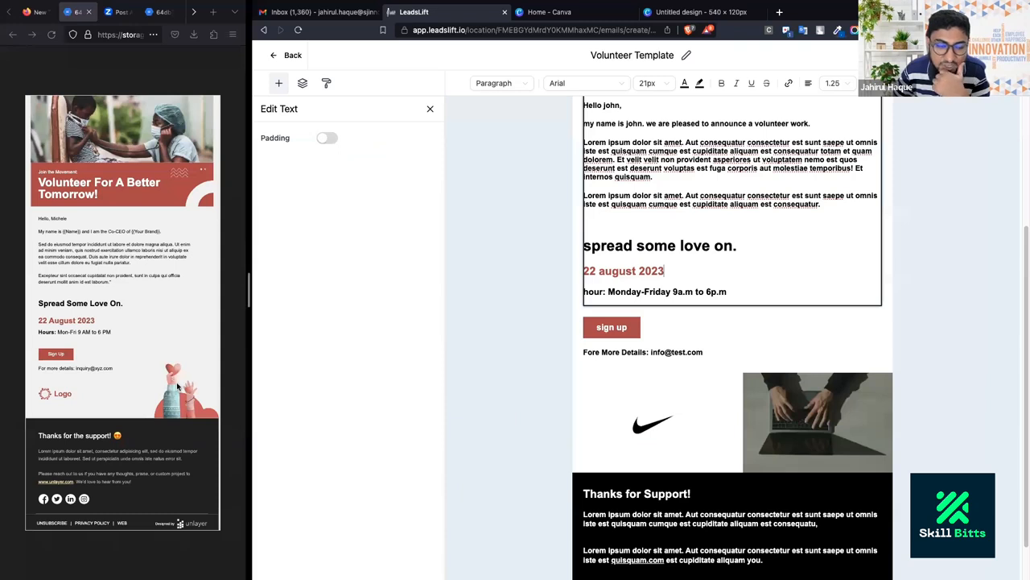
left_click(748, 412)
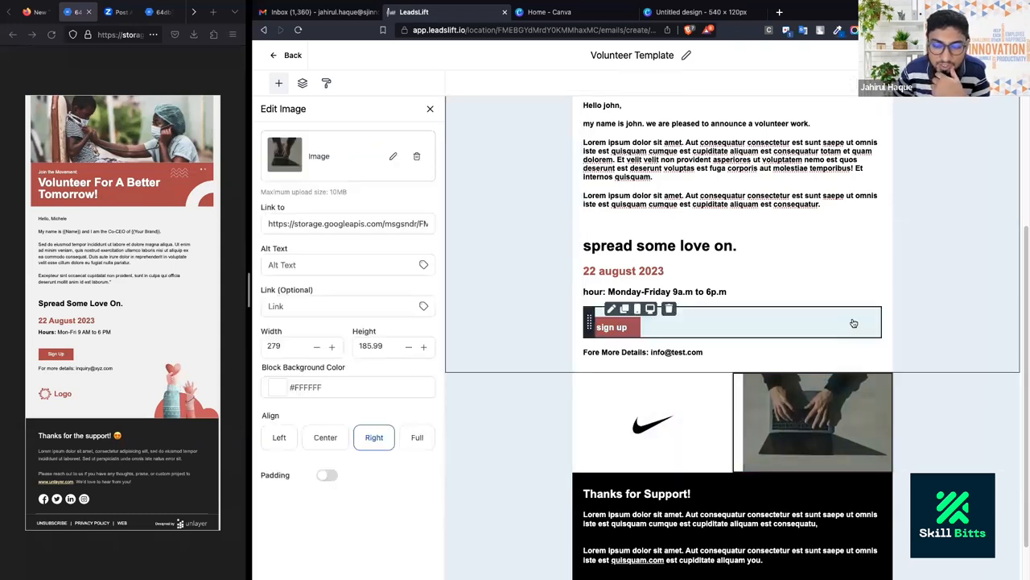
left_click(851, 325)
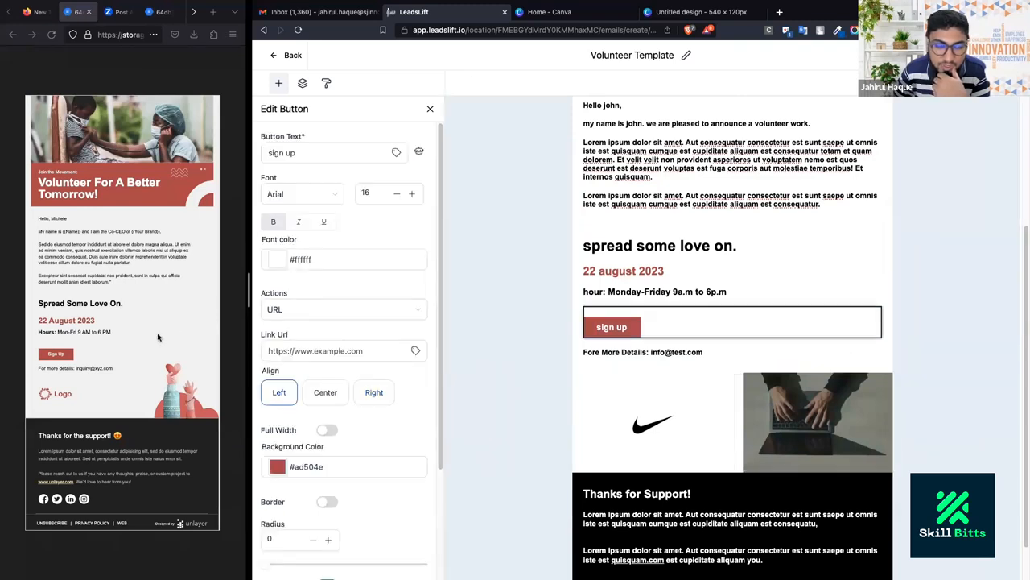
left_click(687, 355)
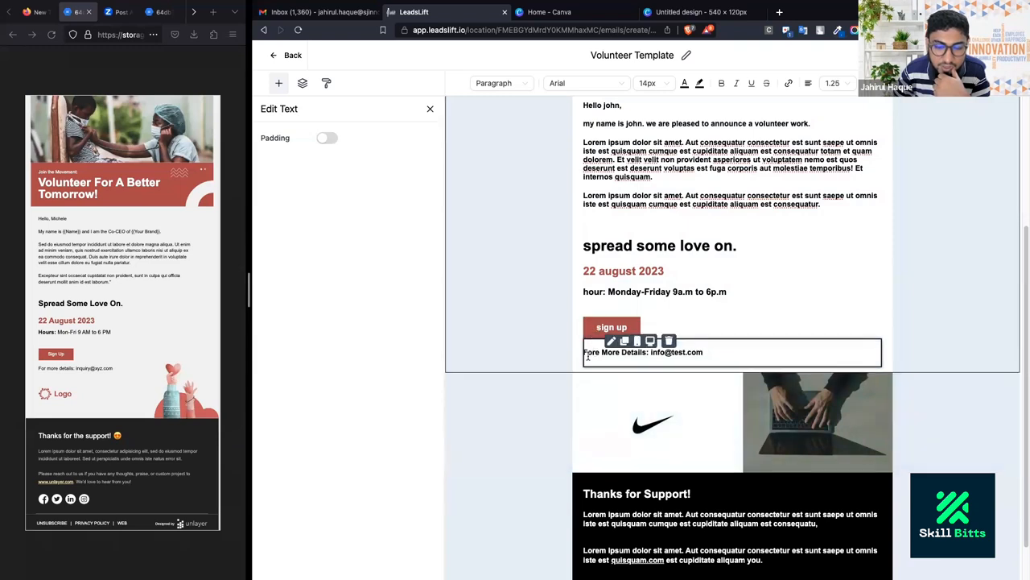
left_click_drag(588, 325, 600, 387)
left_click_drag(588, 320, 587, 359)
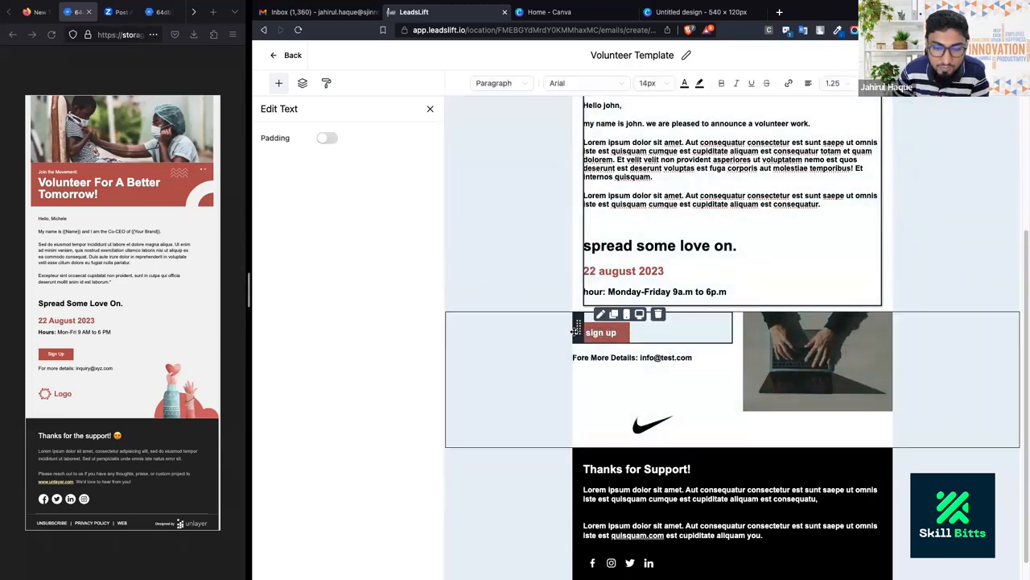
Set the sign up button's left padding to 20 px.
left_click(601, 332)
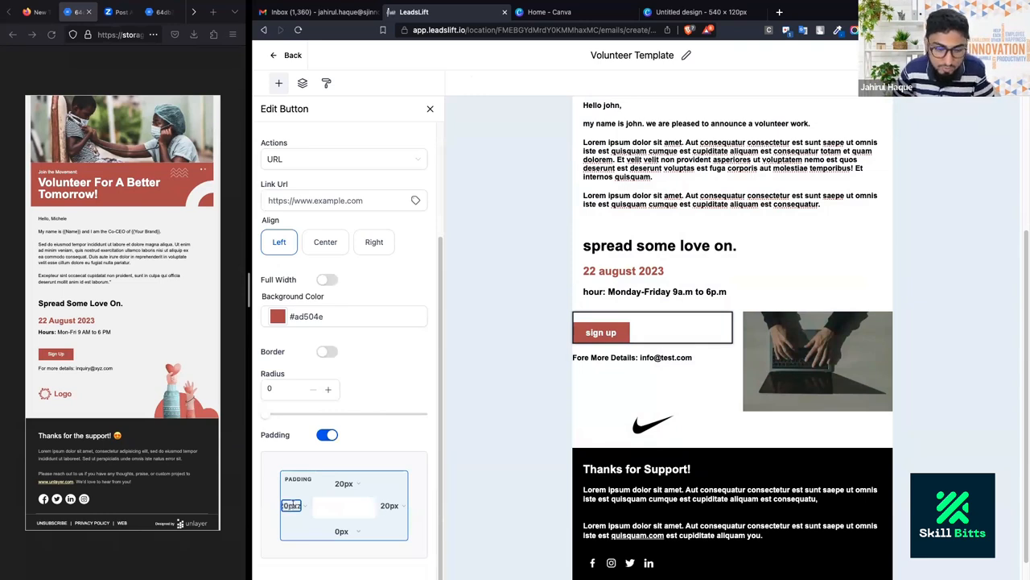
left_click(359, 448)
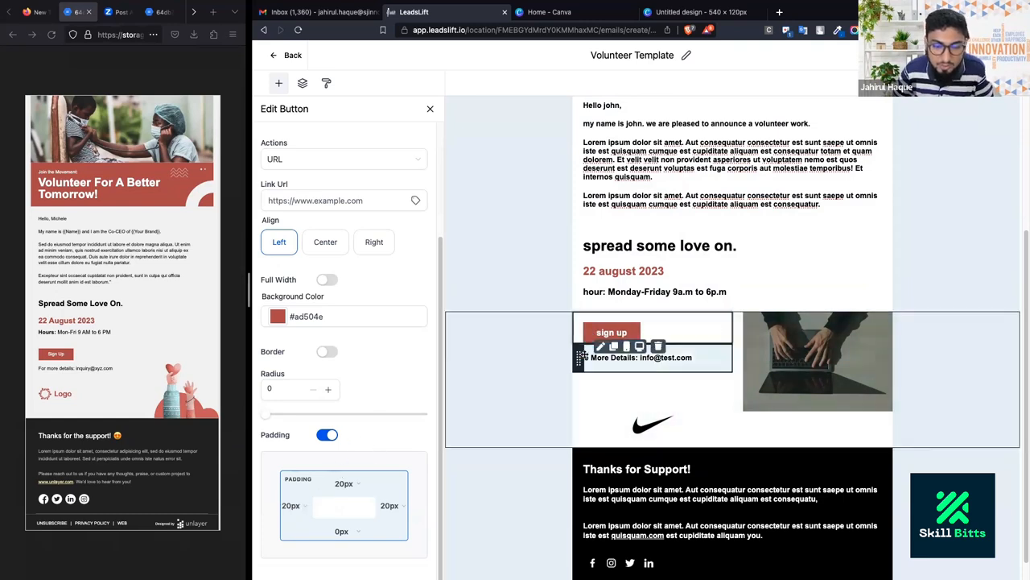
Turn on padding for the "Fore More Details" text, with 20 px on its left side and 0 on the other sides.
left_click(582, 357)
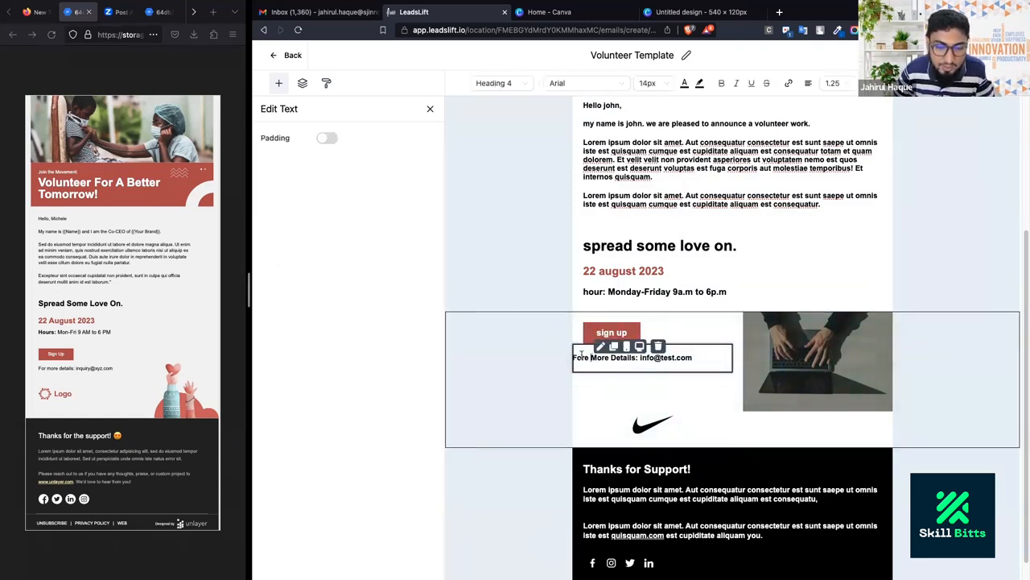
left_click(327, 138)
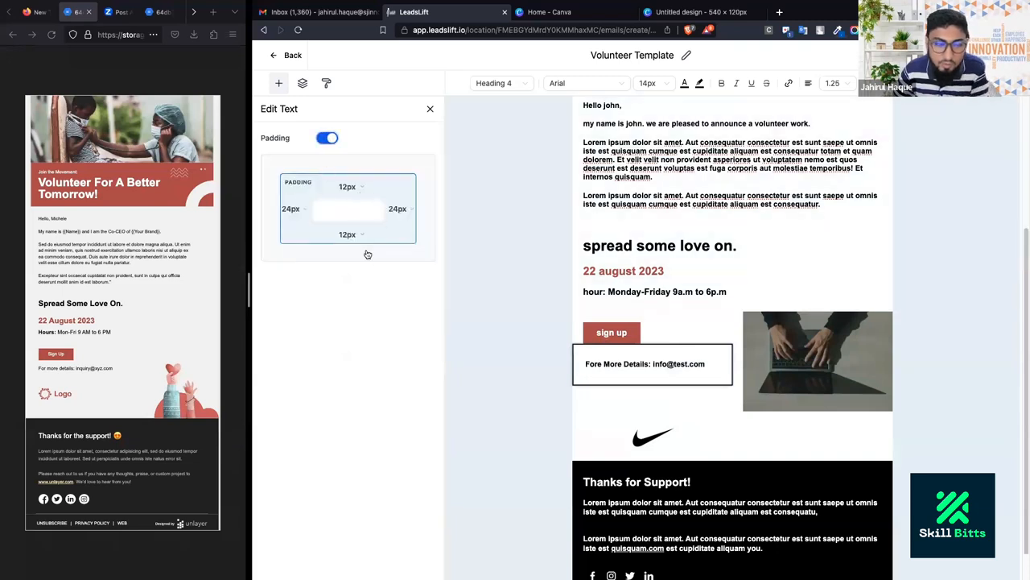
double_click(345, 188)
type("0")
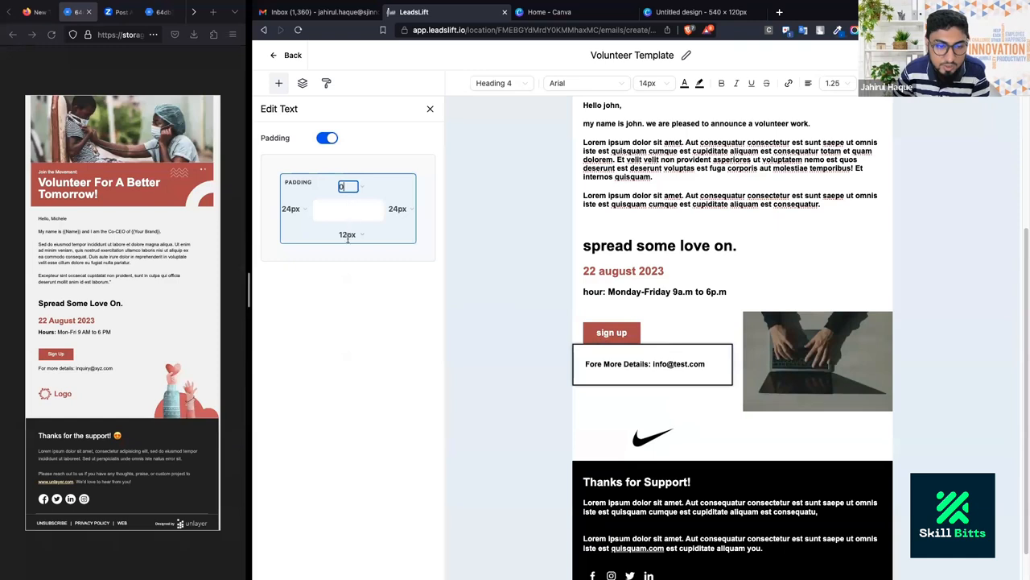
double_click(347, 234)
type("0")
double_click(396, 203)
type("0")
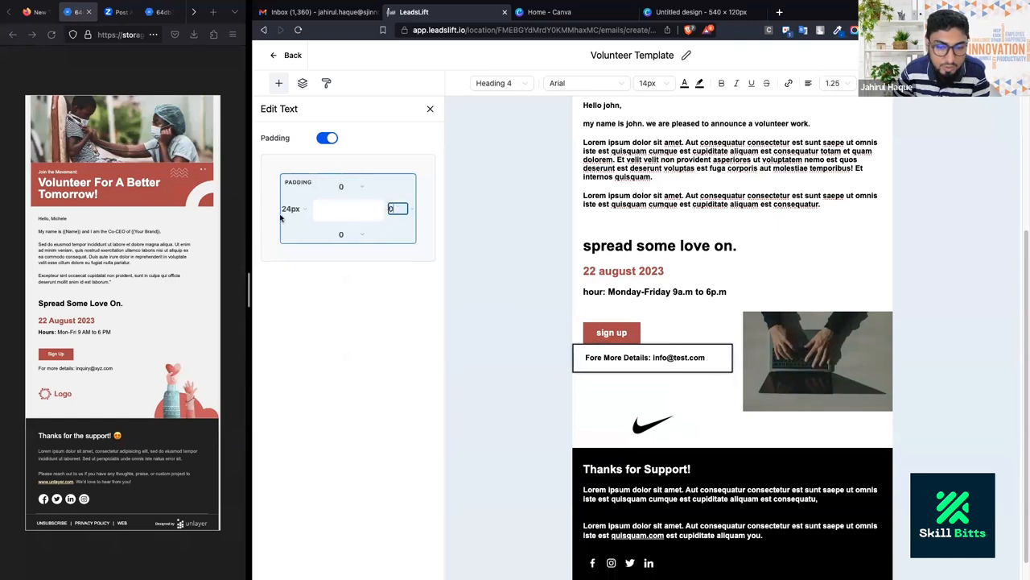
double_click(292, 209)
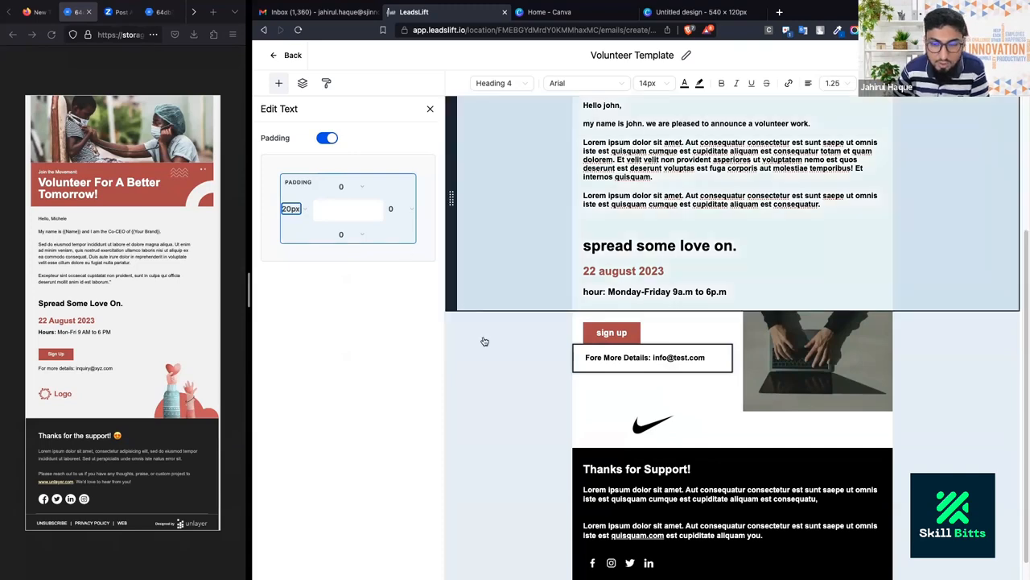
Turn off the Nike logo's padding and align the logo left.
left_click(612, 408)
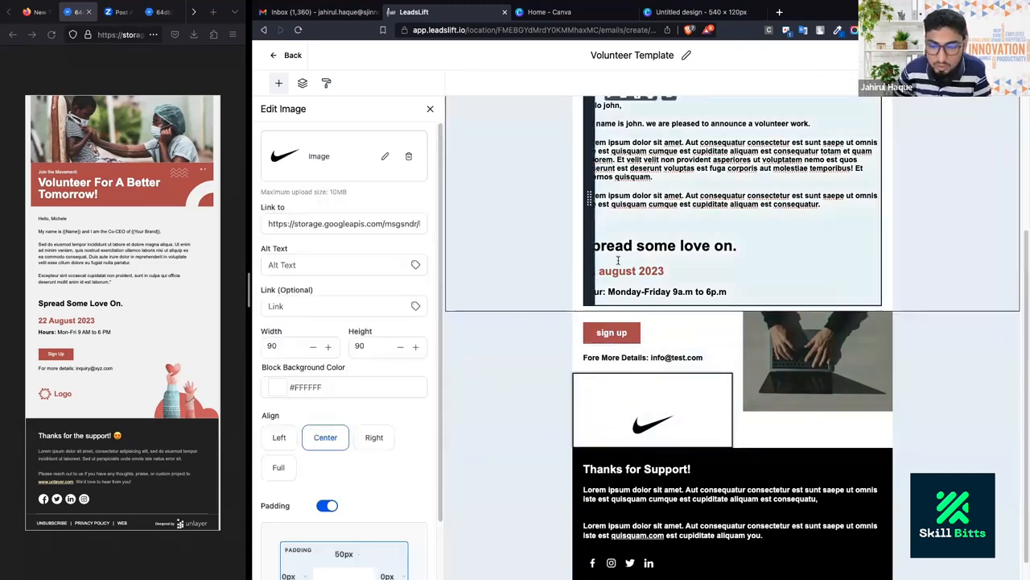
left_click(617, 262)
left_click(656, 428)
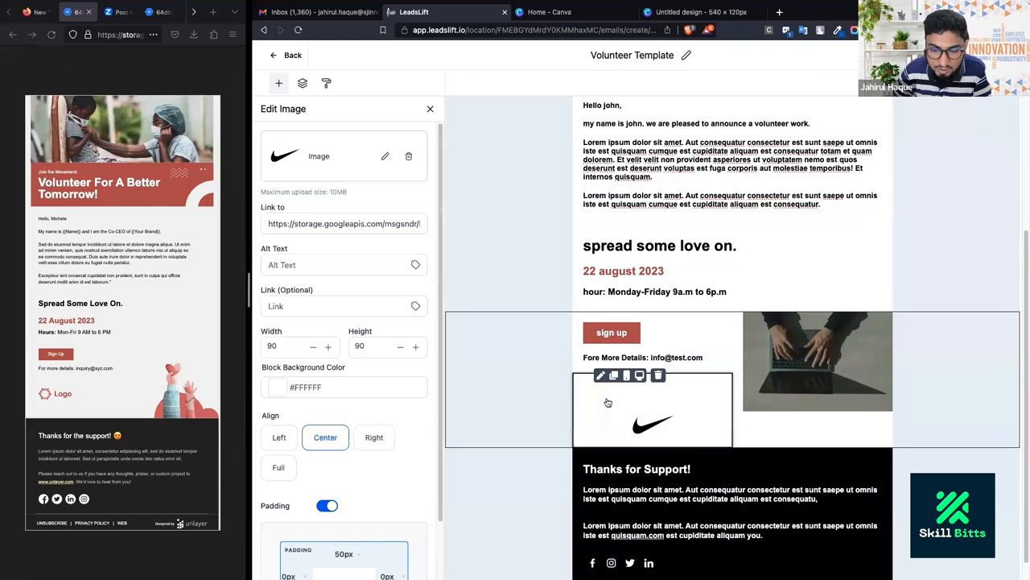
left_click(329, 505)
left_click(826, 398)
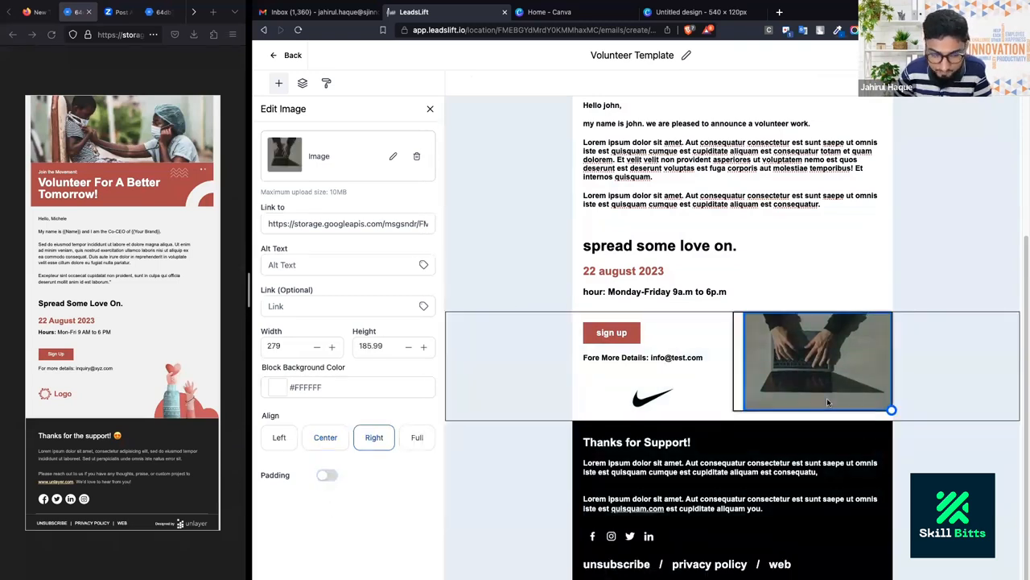
left_click(637, 398)
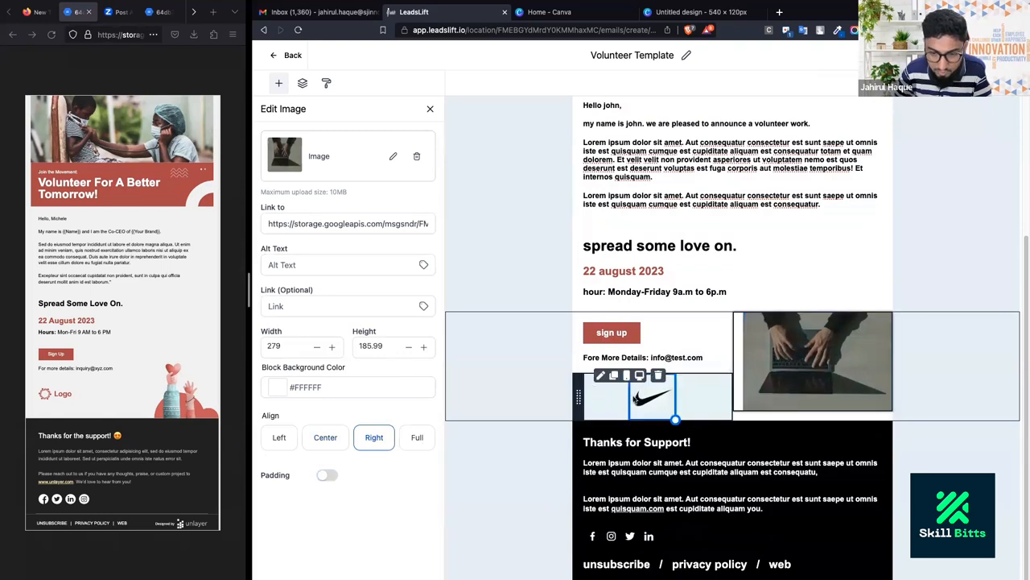
left_click(275, 439)
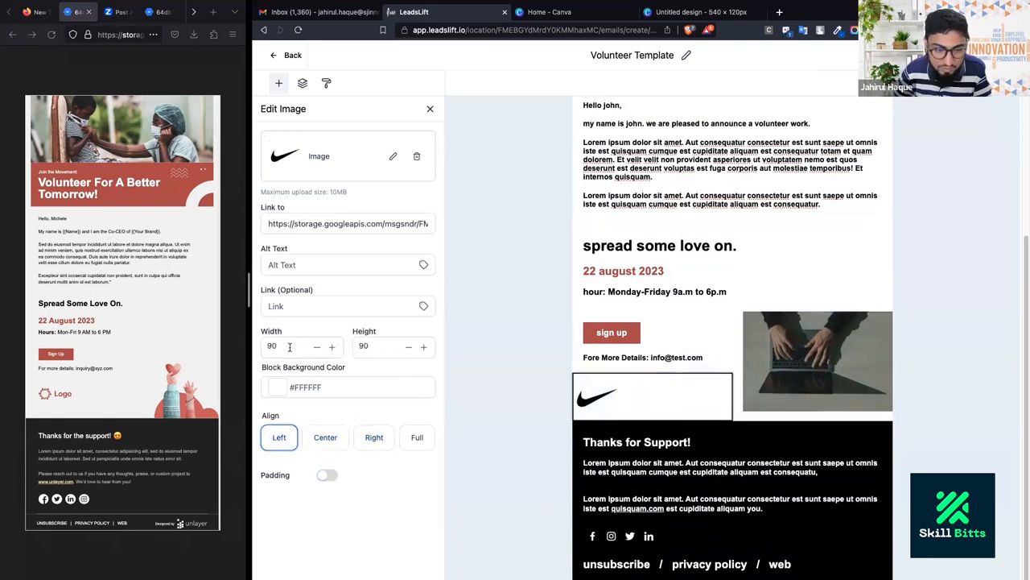
Turn the Nike logo's padding on, with 20 px on the left side and 0 px on the other sides.
left_click(326, 475)
scroll(338, 481, "down", 1)
left_click(339, 481)
left_click(289, 506)
type("20")
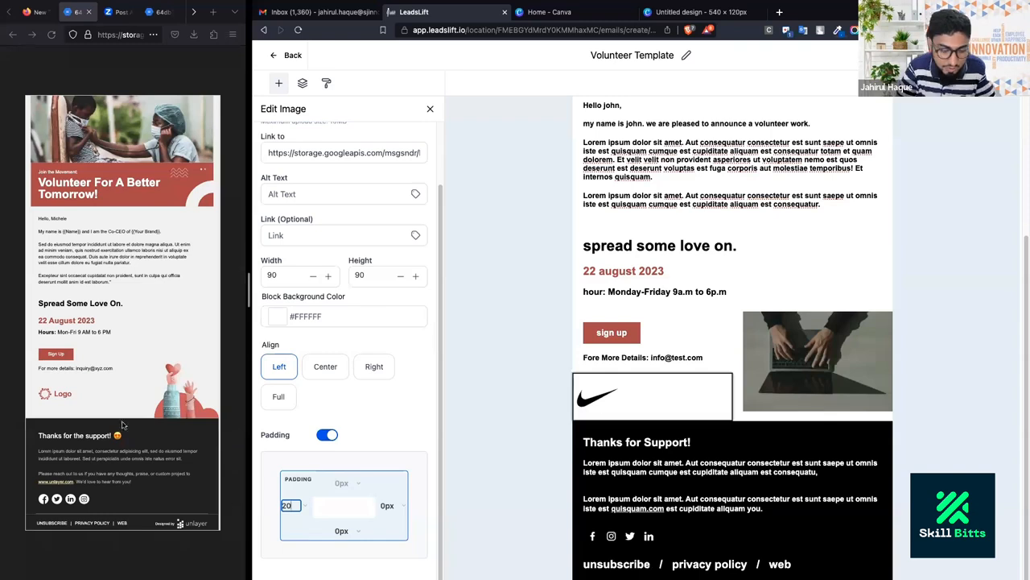
type("px")
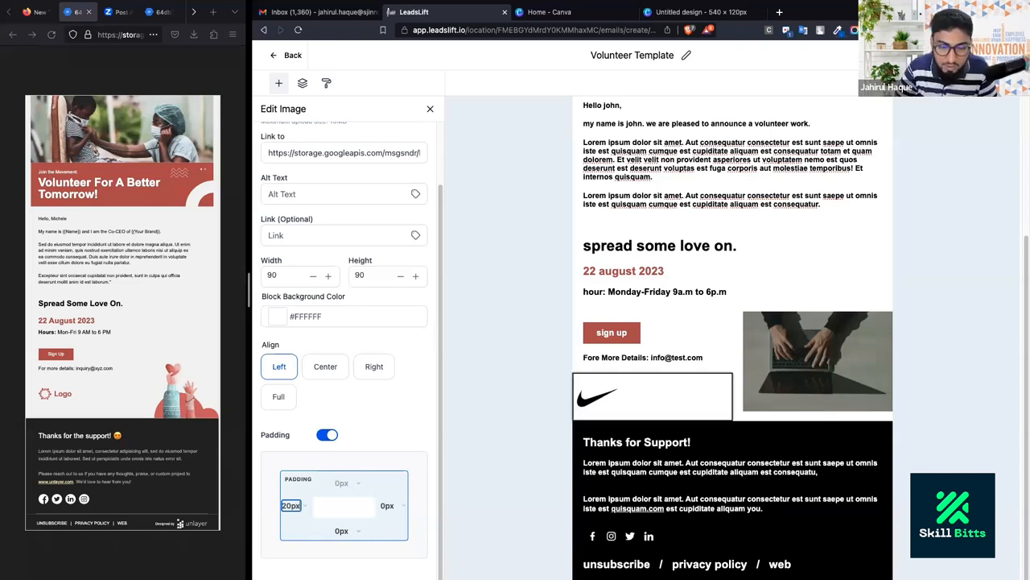
left_click(815, 389)
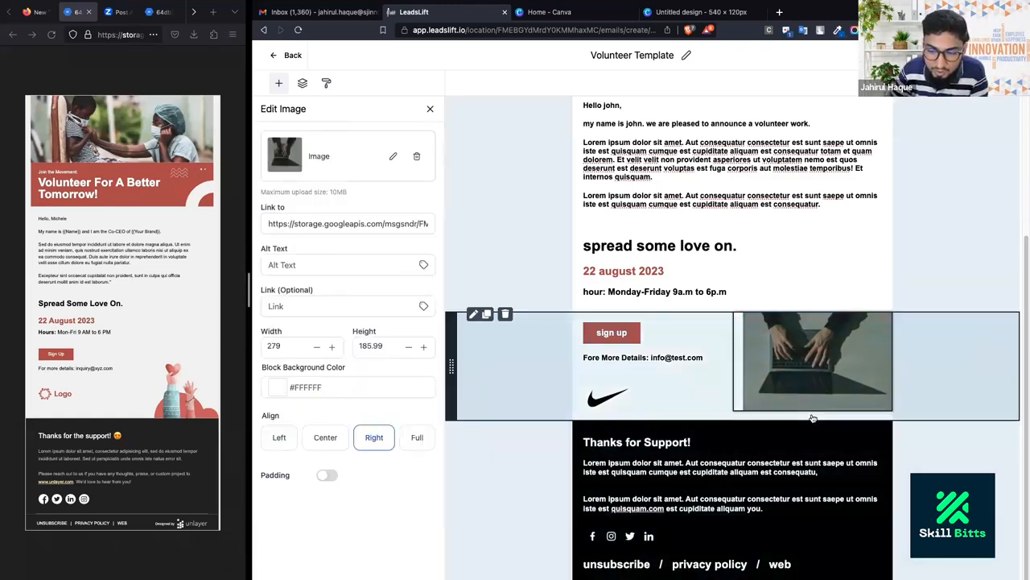
Turn on the laptop photo's padding and set its left, right and bottom sides to 0 px.
left_click(813, 417)
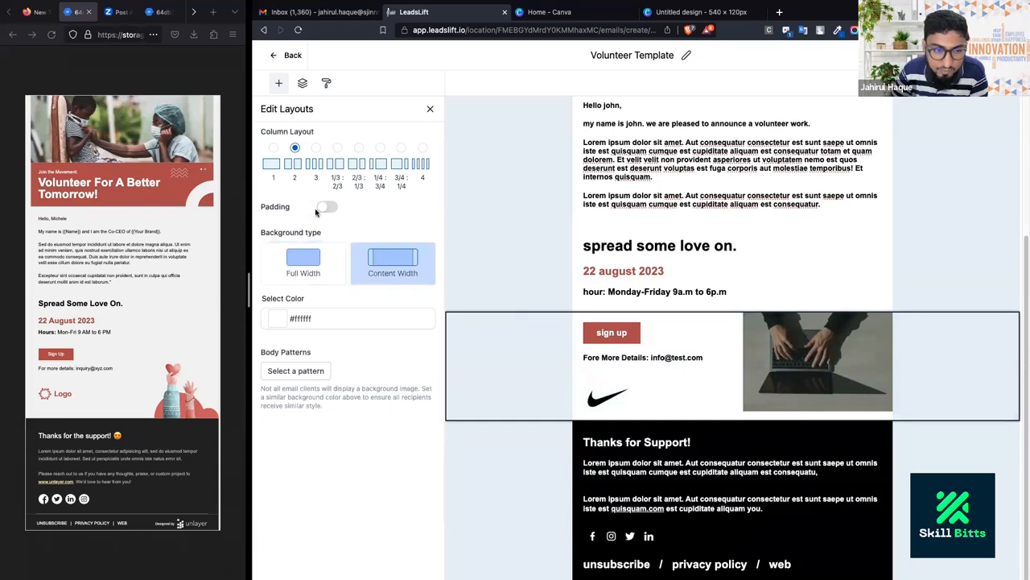
left_click(837, 380)
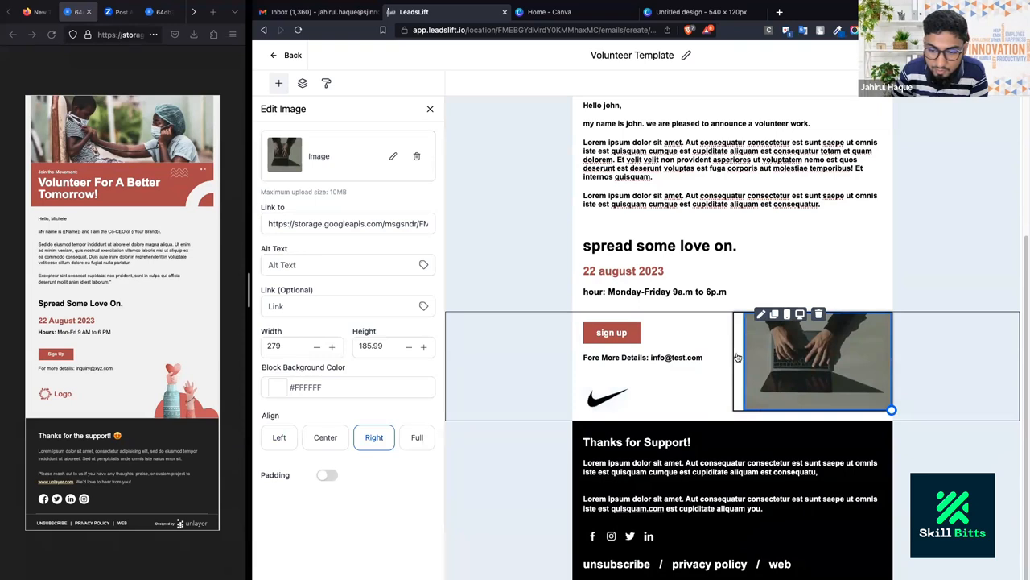
left_click(326, 474)
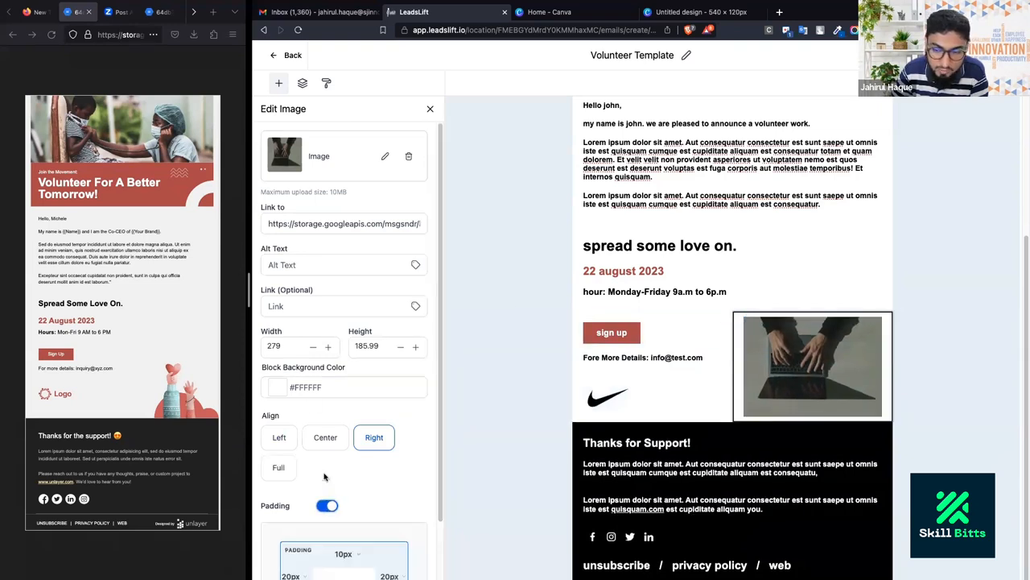
scroll(342, 517, "down", 2)
left_click(344, 530)
key("BackSpace")
key("BackSpace")
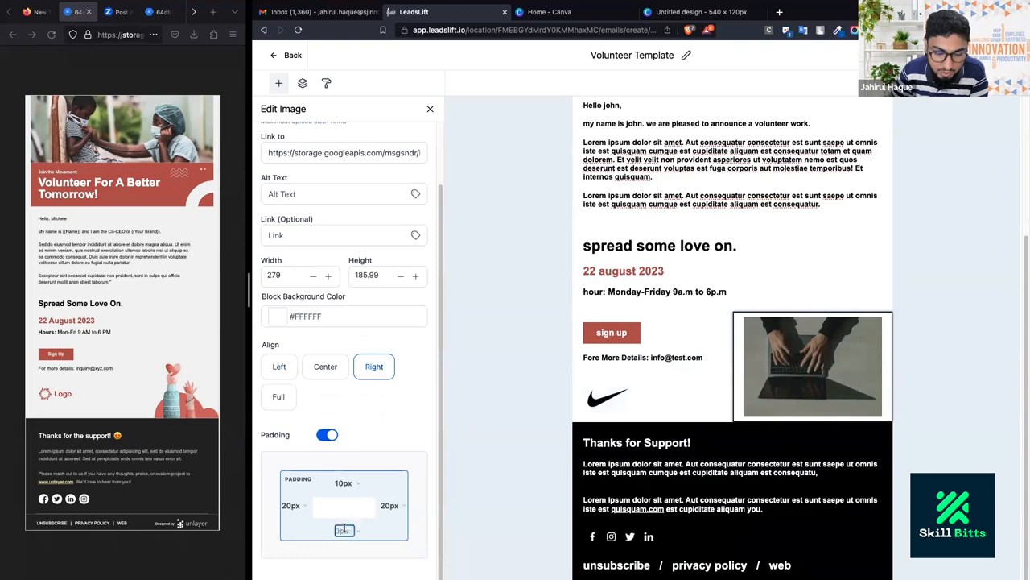
left_click(344, 483)
left_click(290, 506)
left_click(384, 506)
key("BackSpace")
Check the padding and layout settings of the Nike logo, the laptop photo and the two-column section around them.
left_click(683, 391)
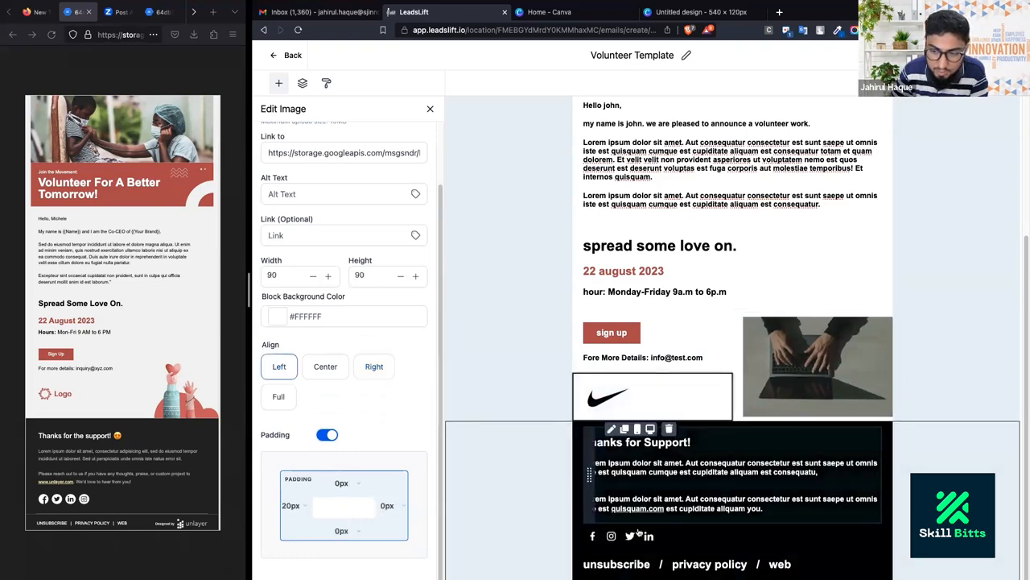
left_click(742, 393)
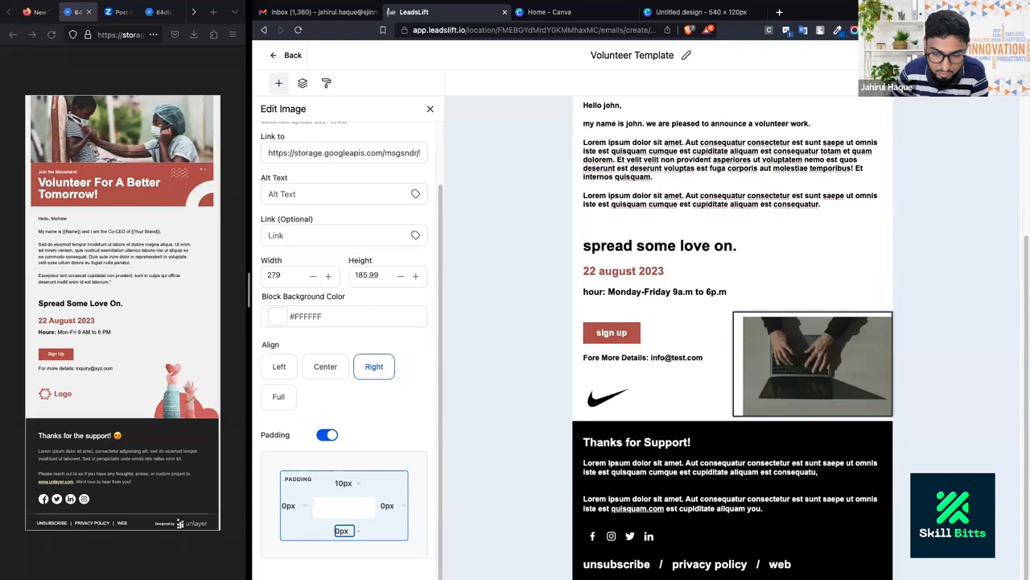
left_click(347, 484)
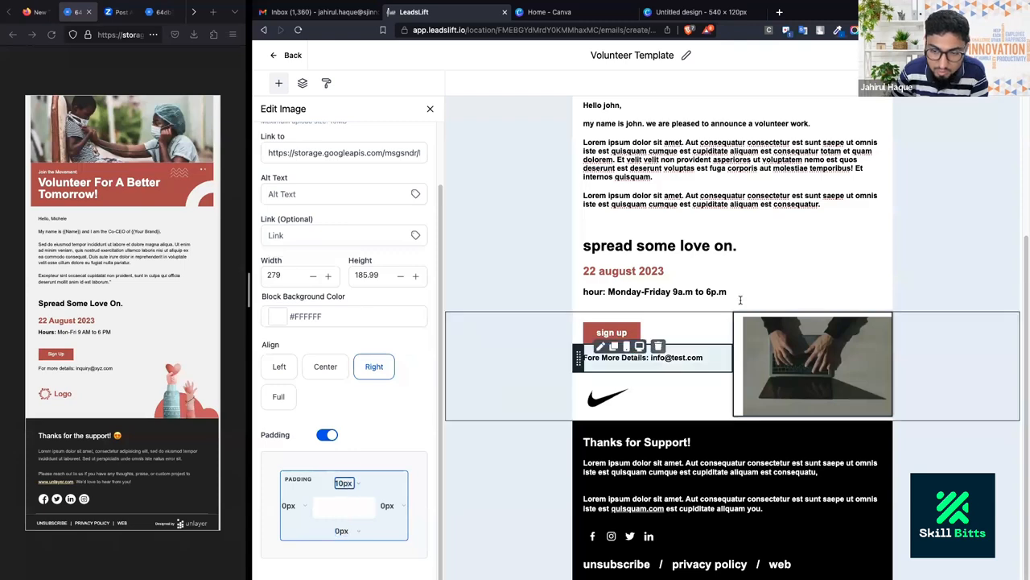
left_click(791, 273)
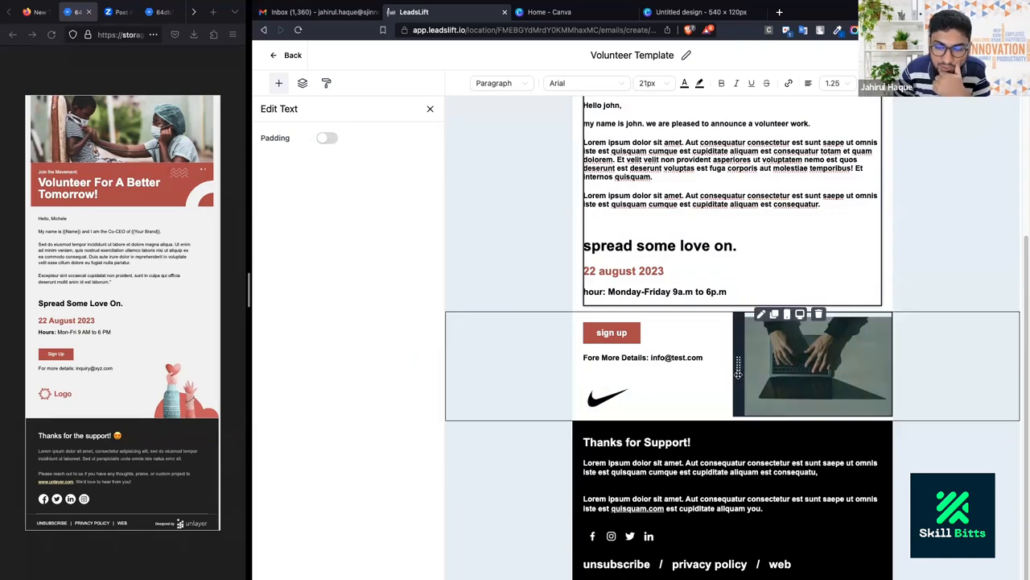
left_click(791, 381)
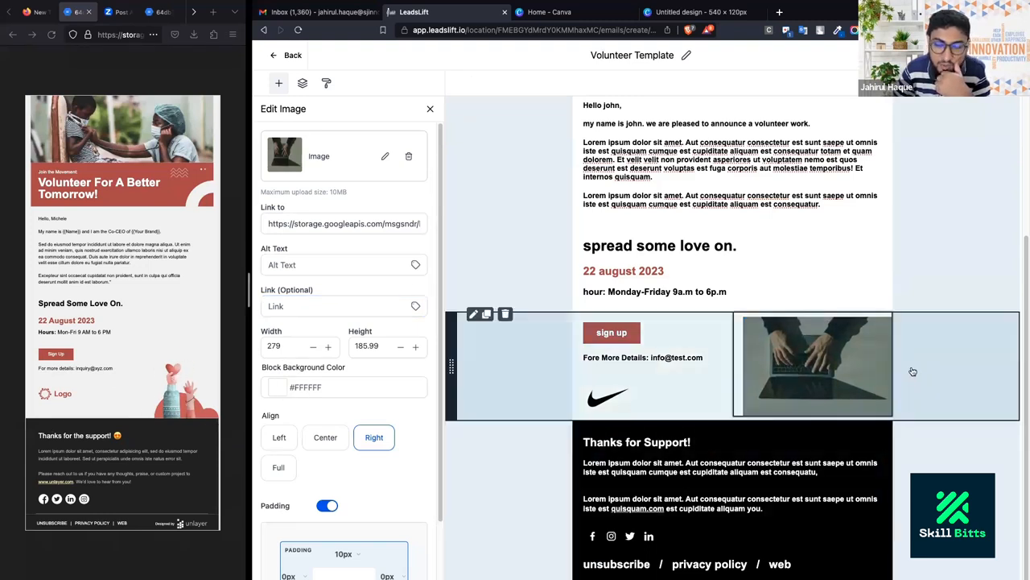
left_click(913, 371)
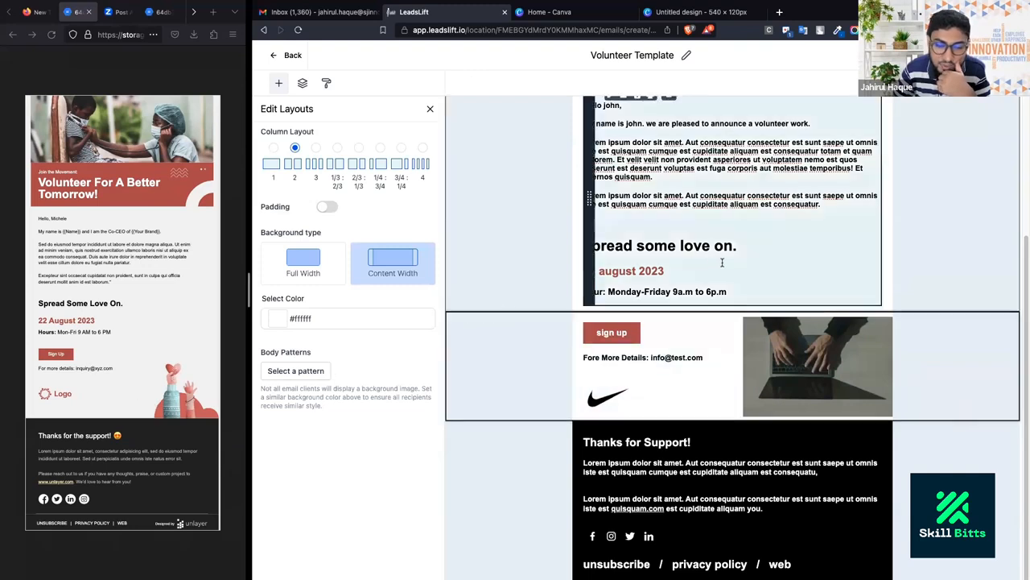
left_click(722, 263)
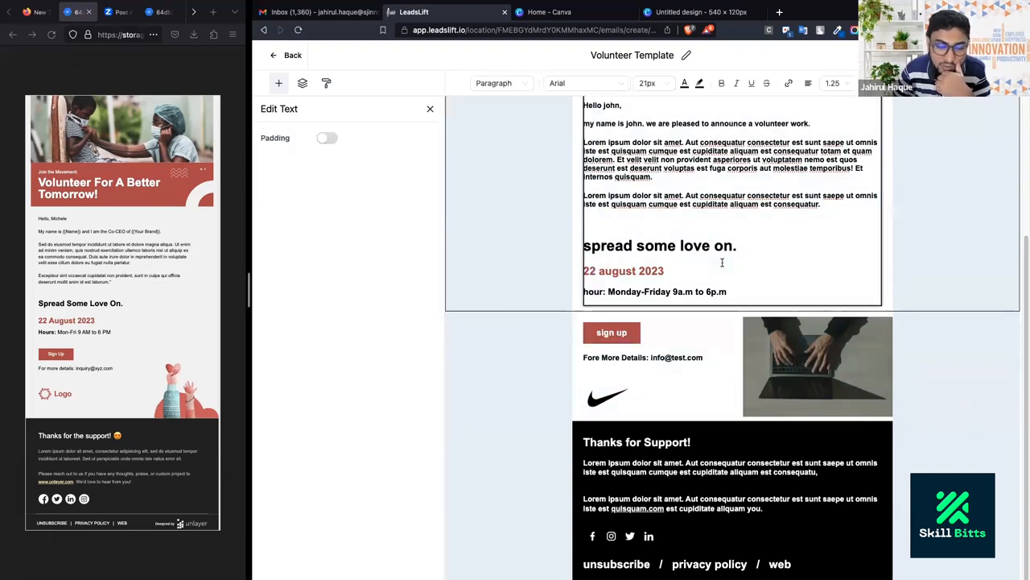
Try padding of 0 at the top, left and right of the two-column section, and switch its padding off again.
left_click(510, 402)
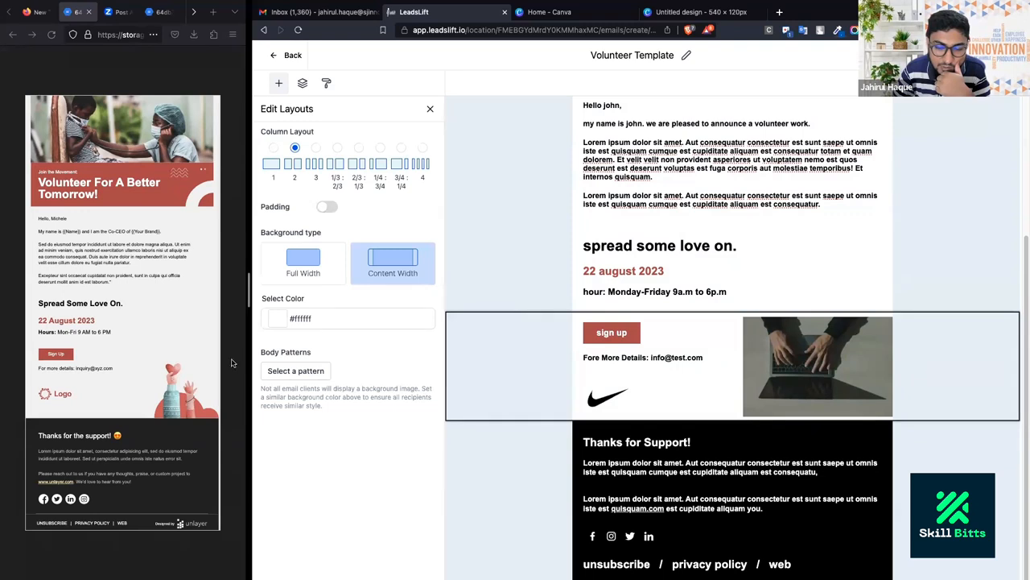
left_click(326, 208)
left_click(348, 255)
type("0")
left_click(290, 277)
type("0")
left_click(394, 276)
type("0")
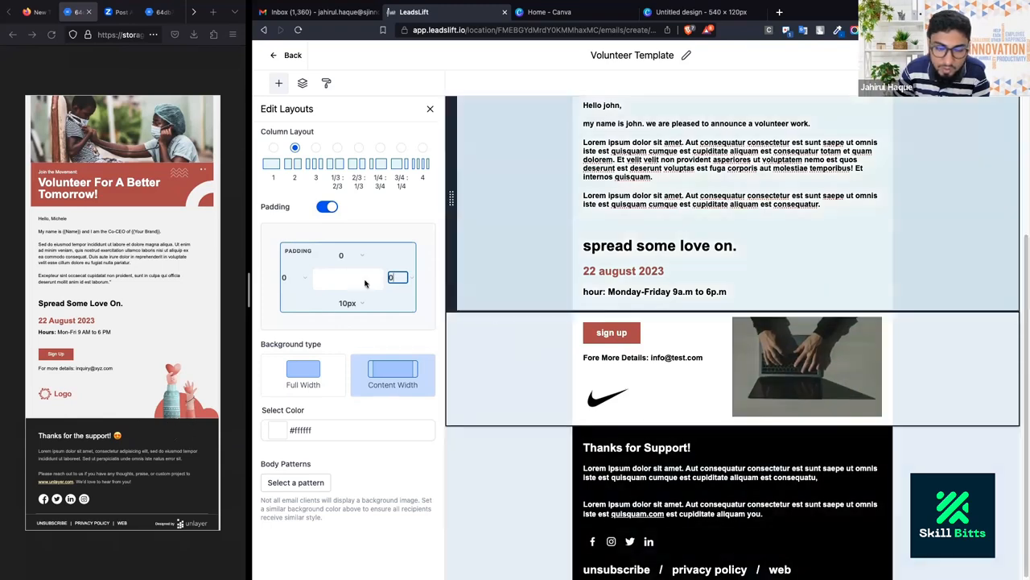
left_click(326, 207)
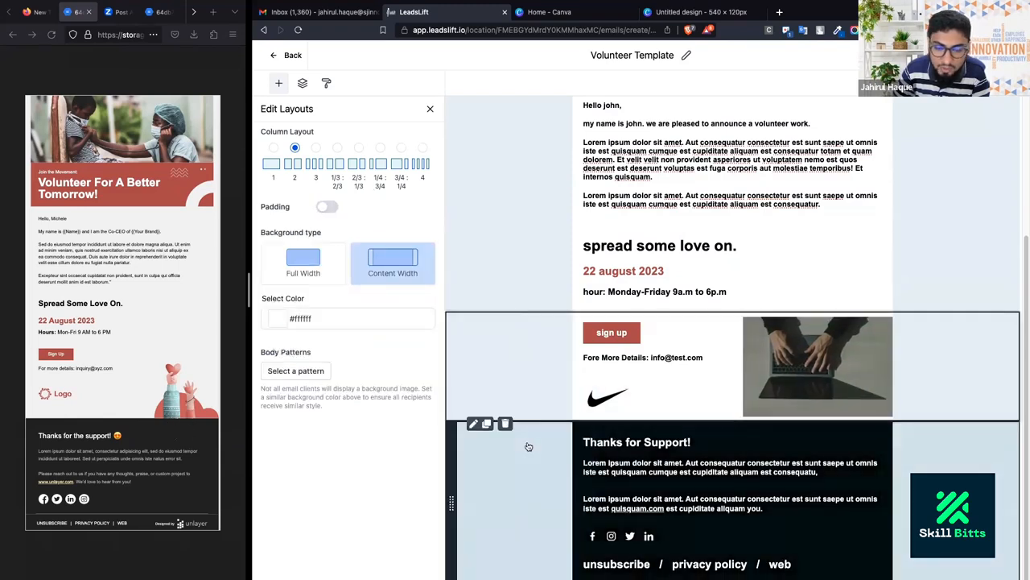
Insert an empty two-column layout between the sign-up row and the black footer section, and delete it again.
left_click(494, 357)
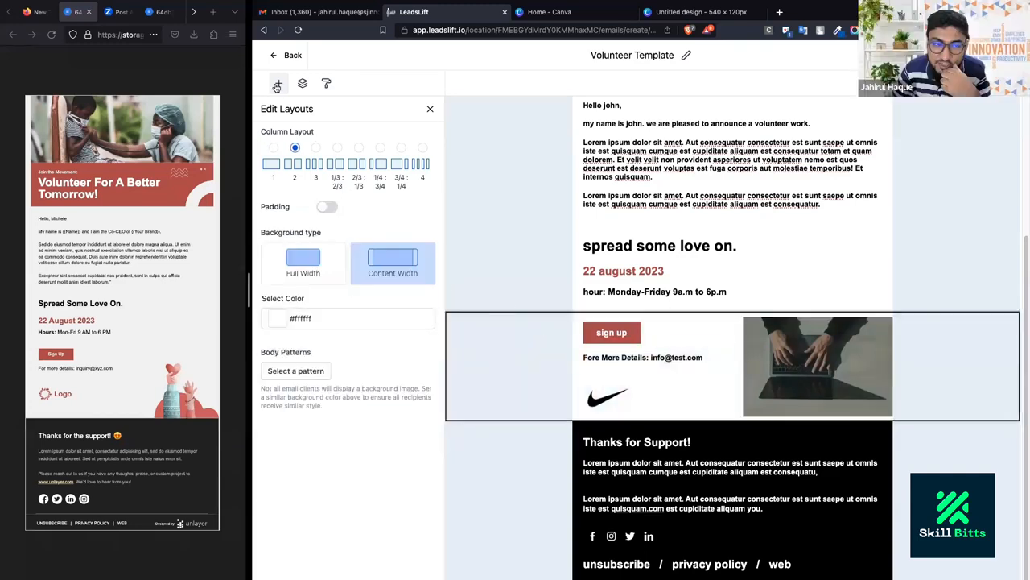
left_click(429, 108)
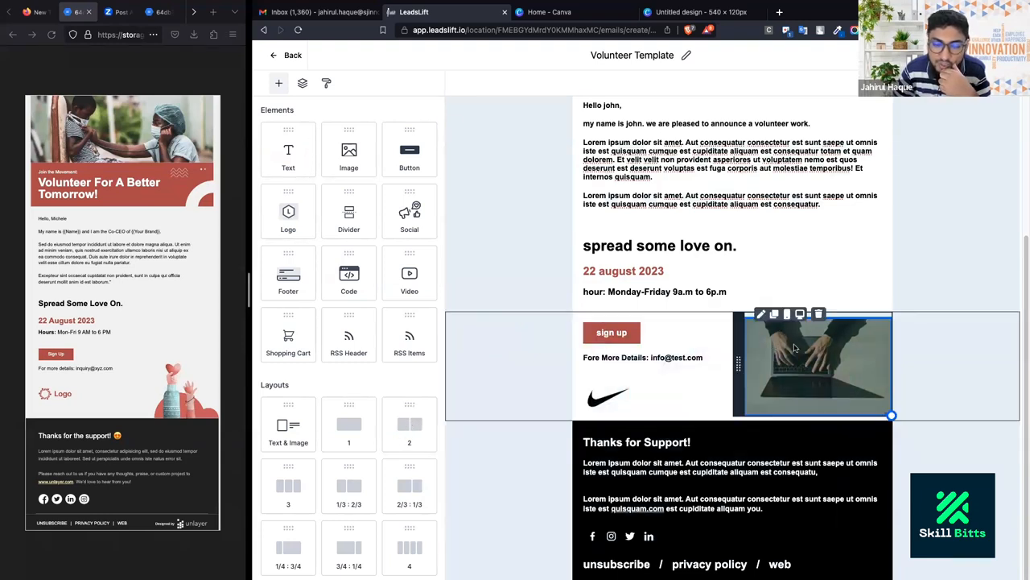
left_click_drag(404, 423, 673, 440)
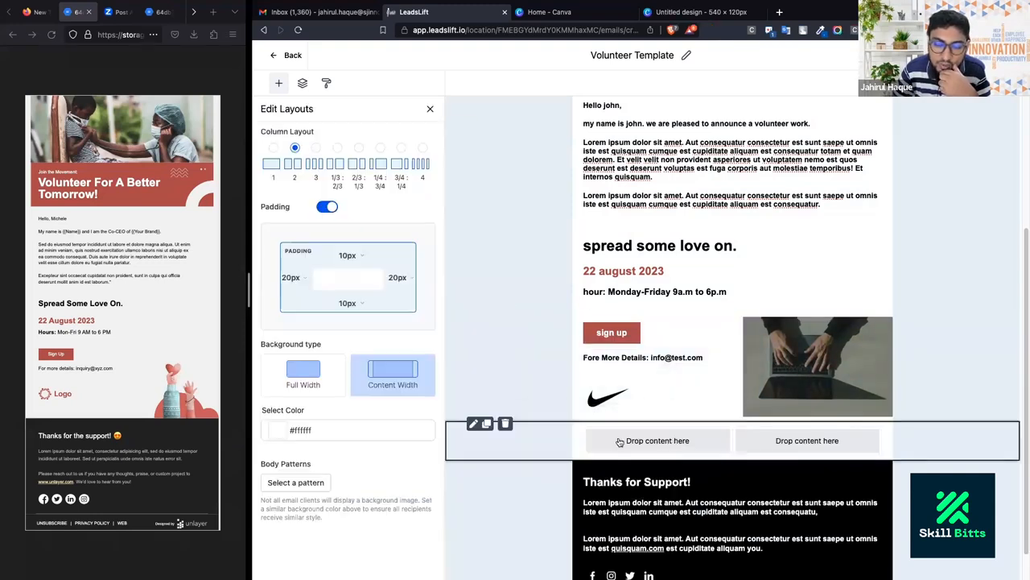
left_click(670, 442)
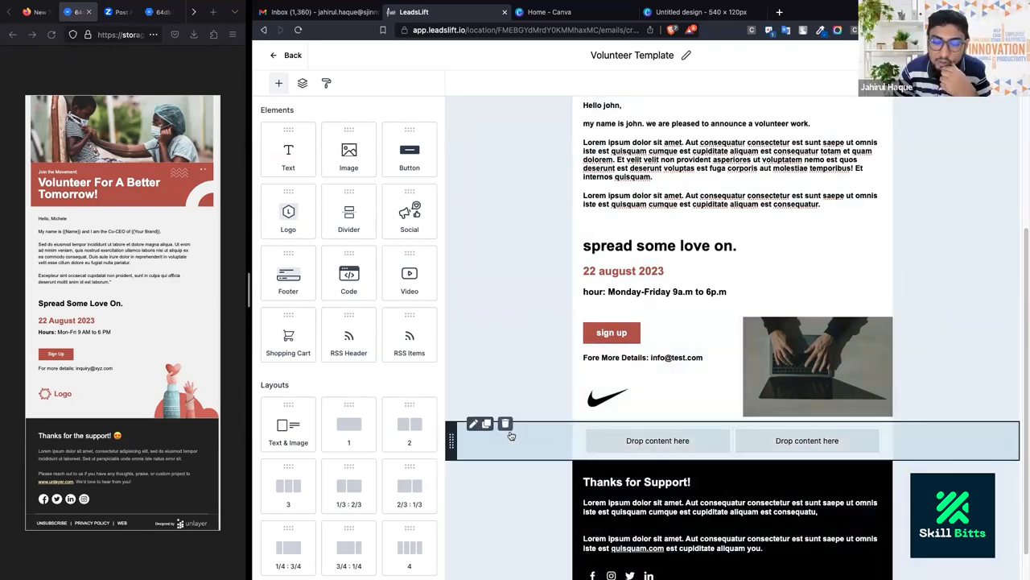
left_click(506, 424)
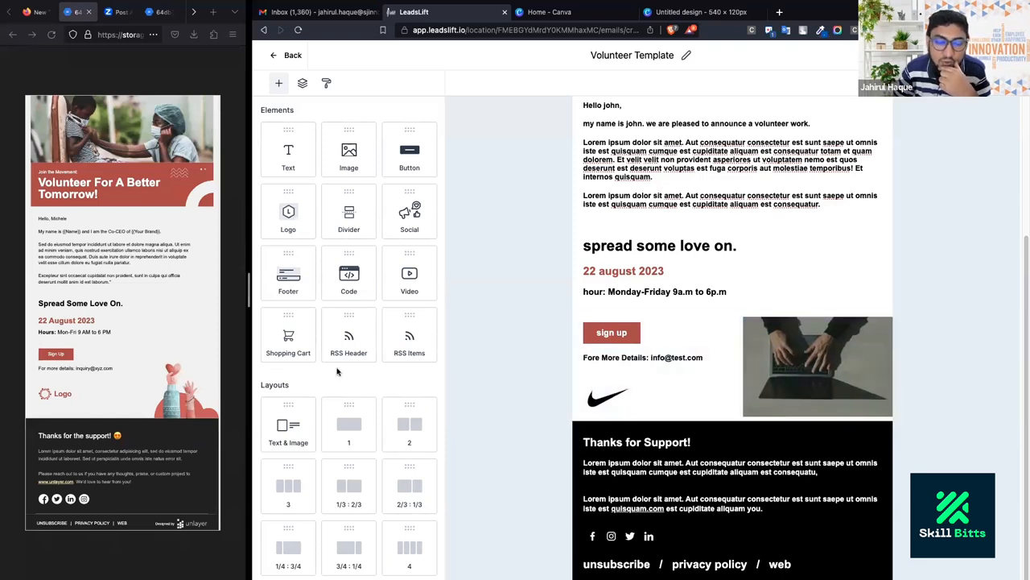
left_click(792, 363)
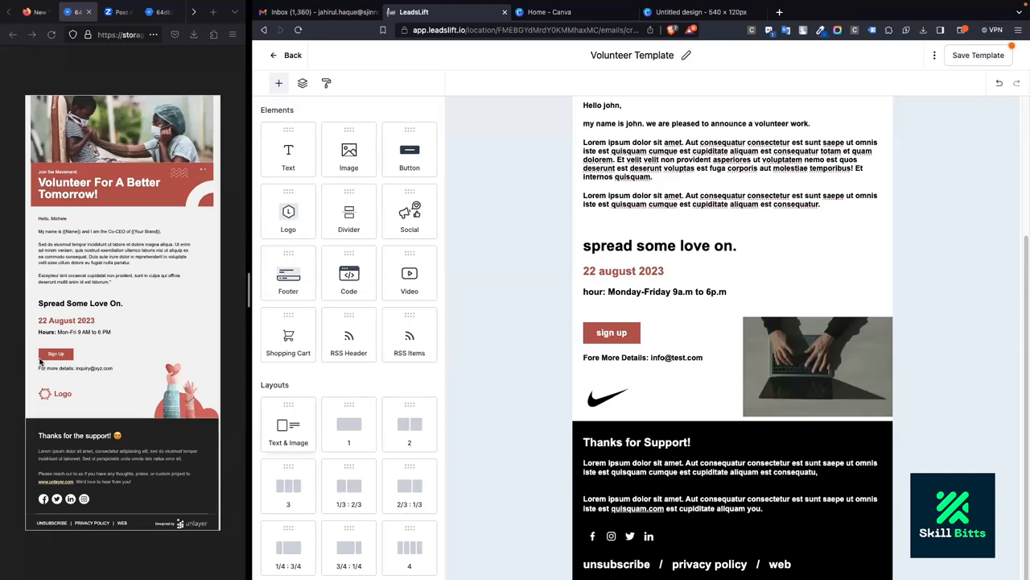
Check the padding and alignment settings of the sign up button, the Nike logo and the two-column section containing them.
left_click(560, 340)
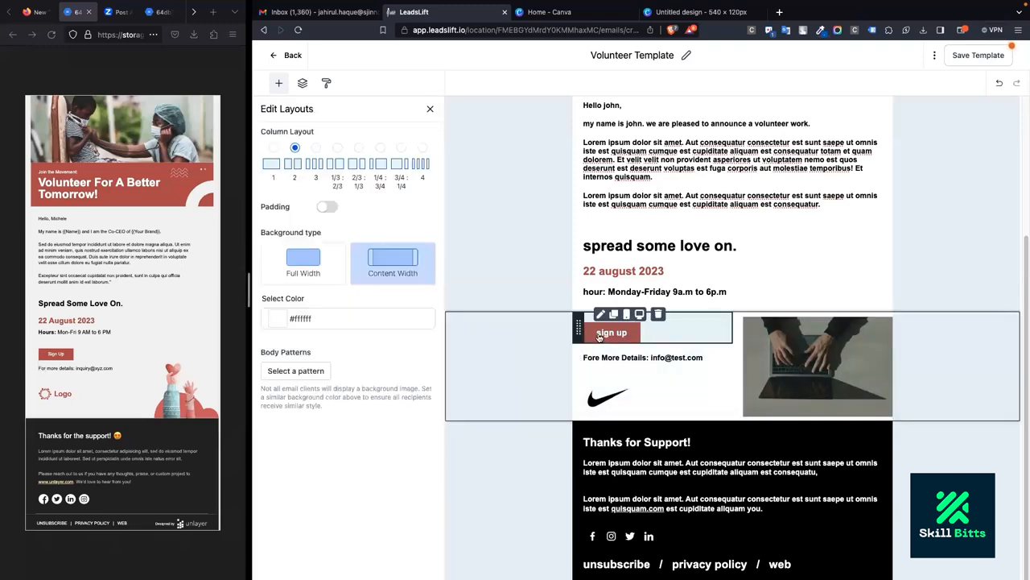
left_click(599, 337)
scroll(344, 418, "down", 4)
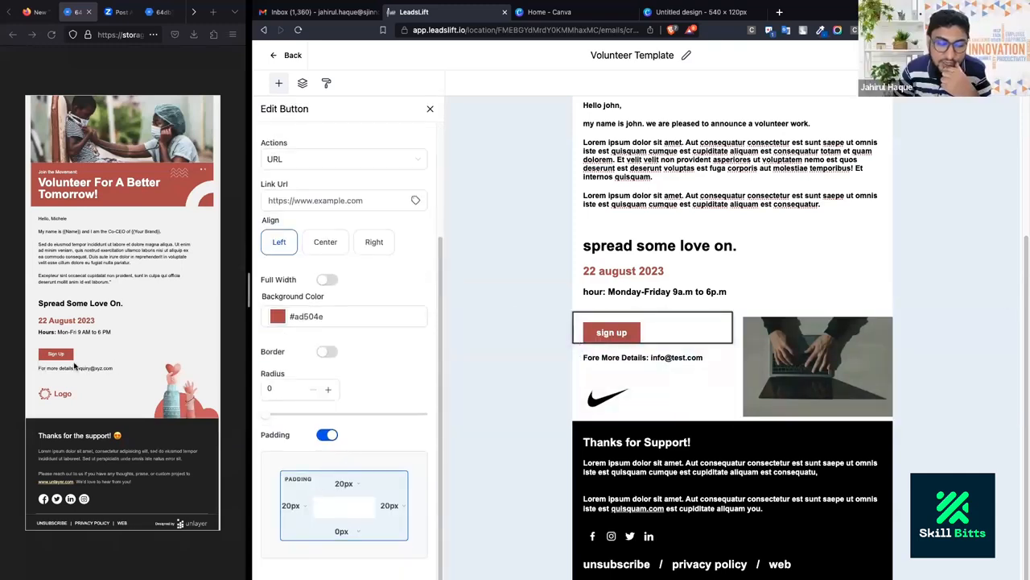
left_click(621, 357)
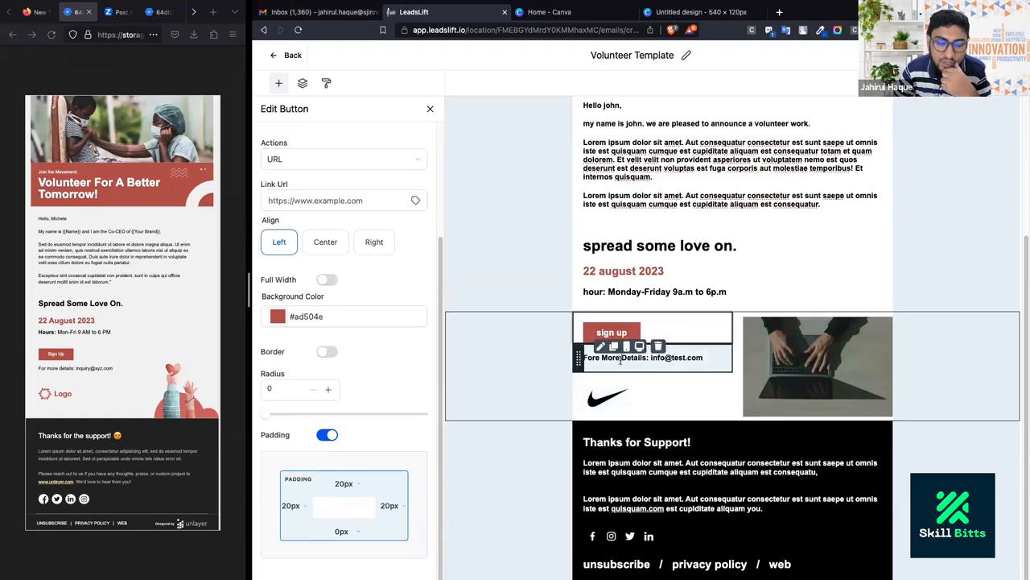
left_click(603, 396)
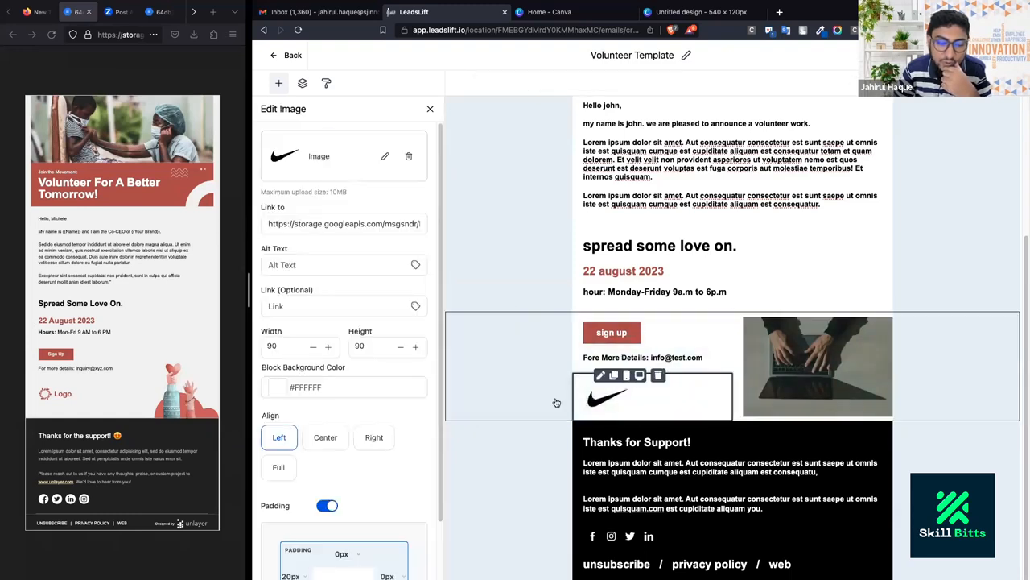
left_click(802, 355)
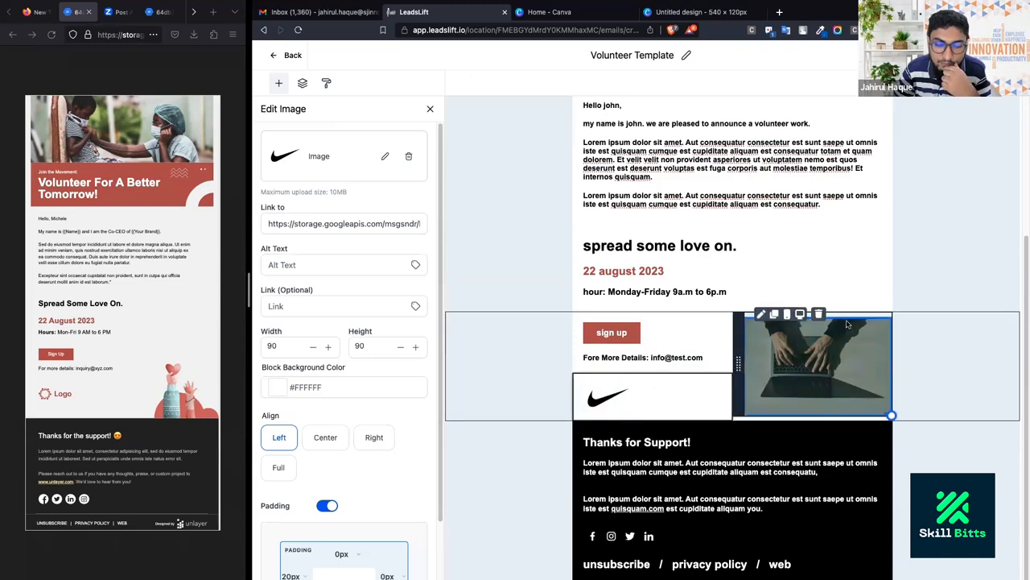
left_click(905, 291)
left_click(913, 351)
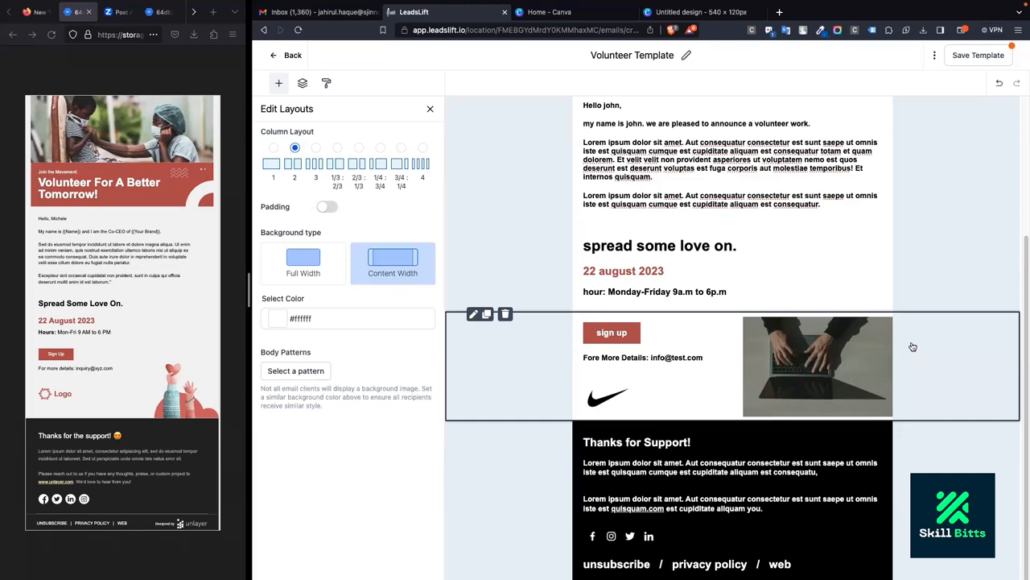
Compare the layout settings of the body text section with those of the two-column sign-up section below it.
left_click(639, 360)
left_click(467, 230)
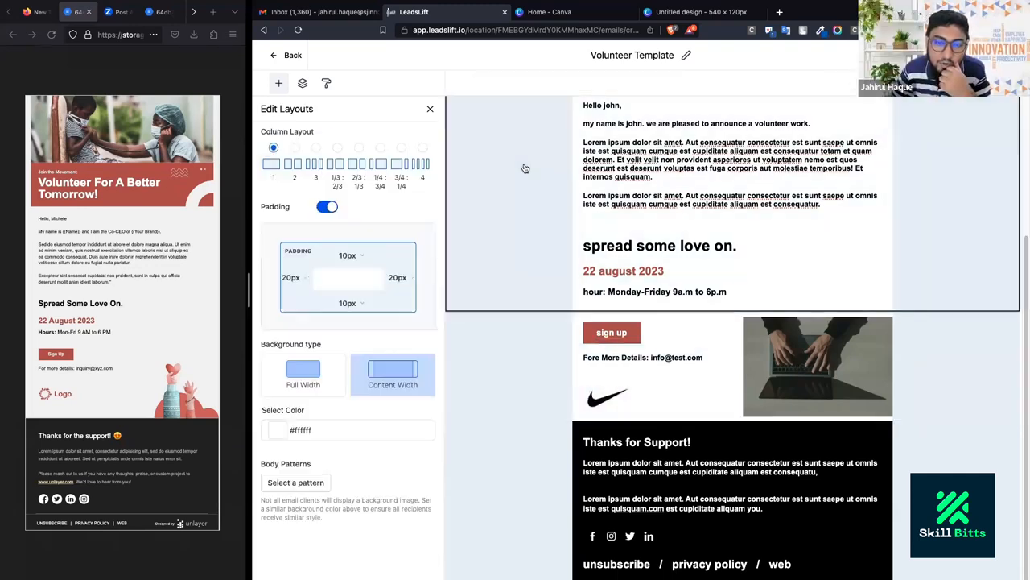
left_click(517, 381)
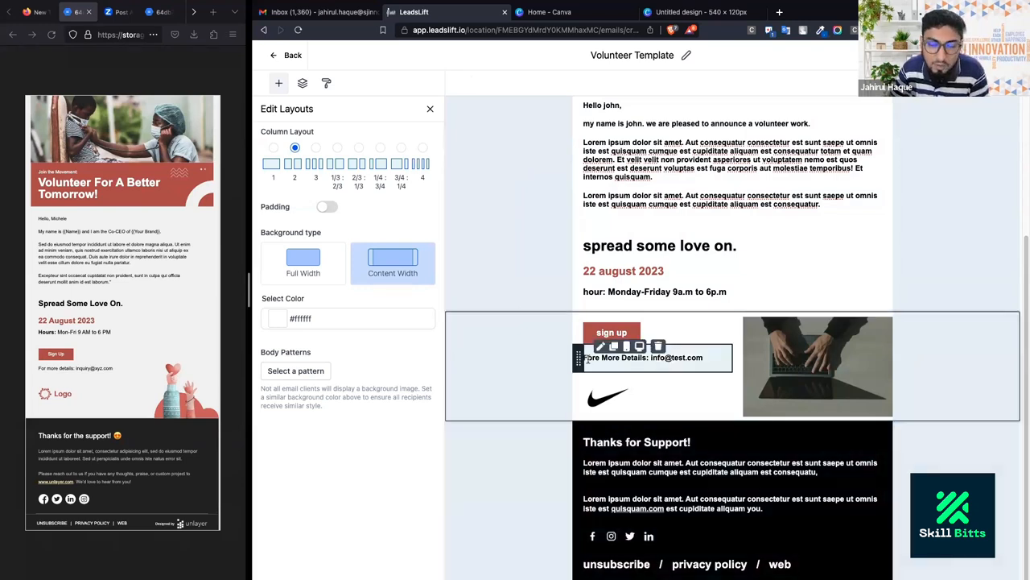
left_click(561, 342)
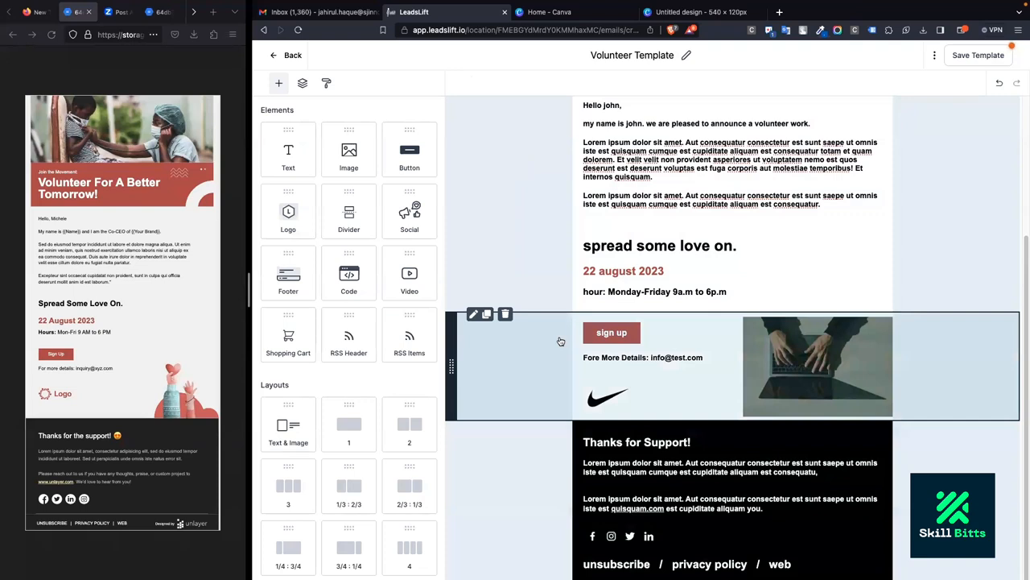
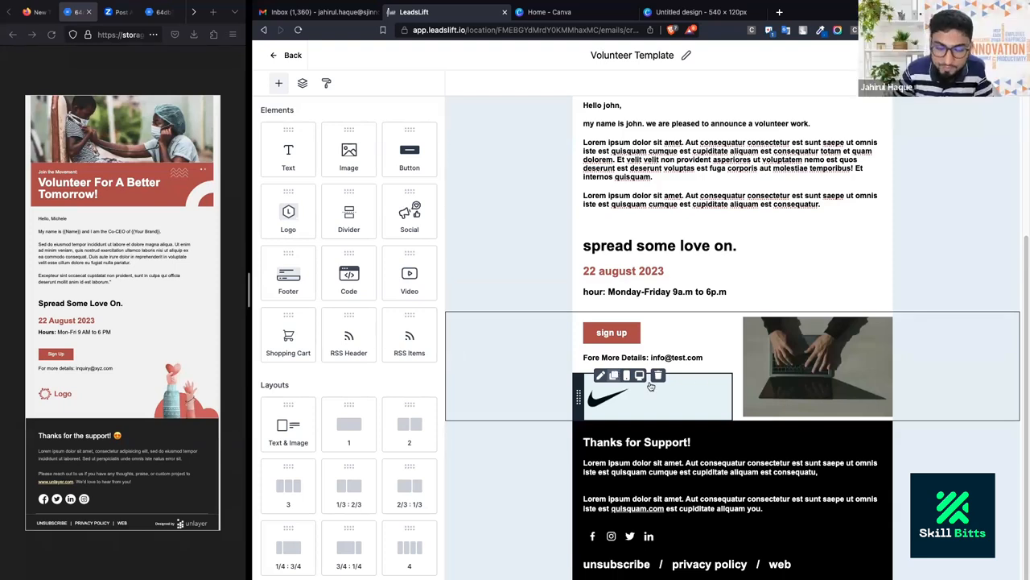
left_click(970, 332)
left_click(1009, 334)
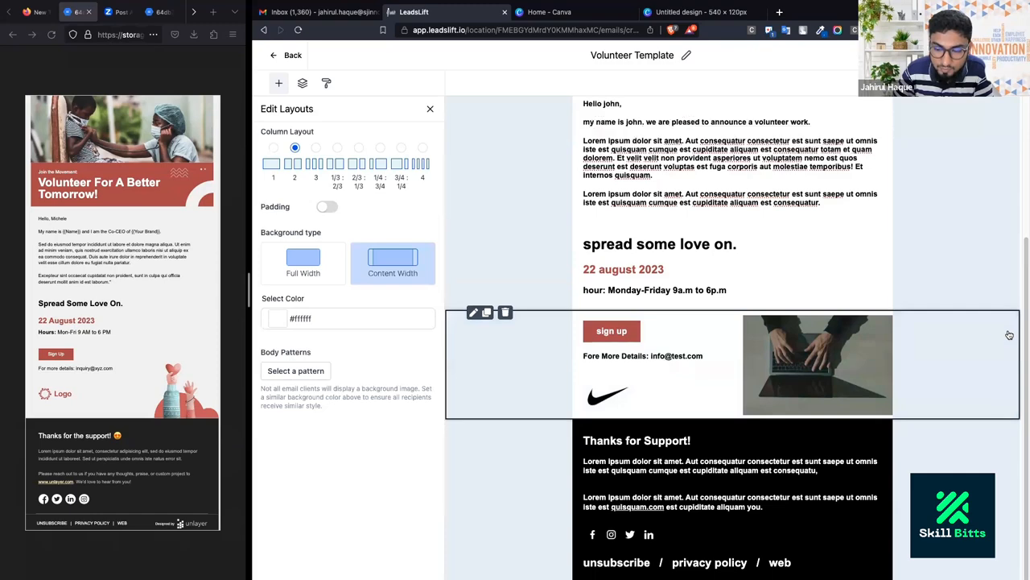
Change the greeting and body paragraphs above "spread some love on." to the Paragraph style and remove their bold formatting.
left_click(539, 266)
scroll(545, 265, "up", 2)
scroll(555, 261, "down", 1)
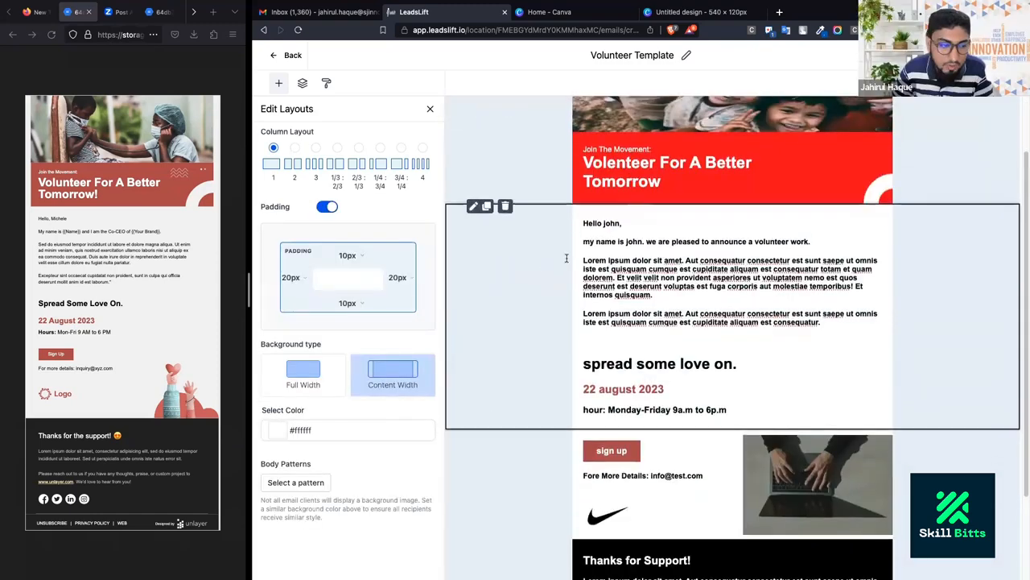
left_click(657, 278)
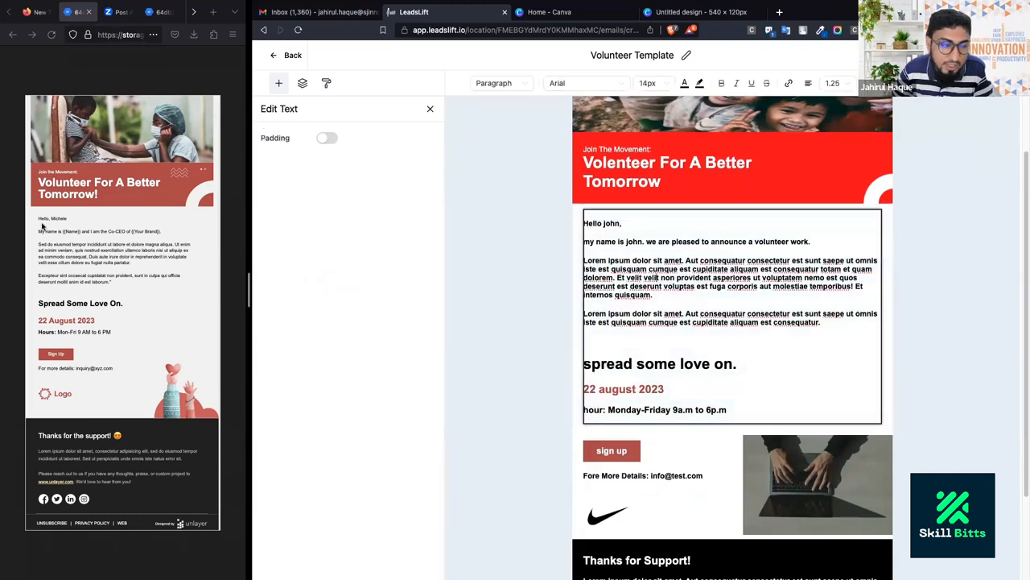
left_click_drag(815, 324, 568, 218)
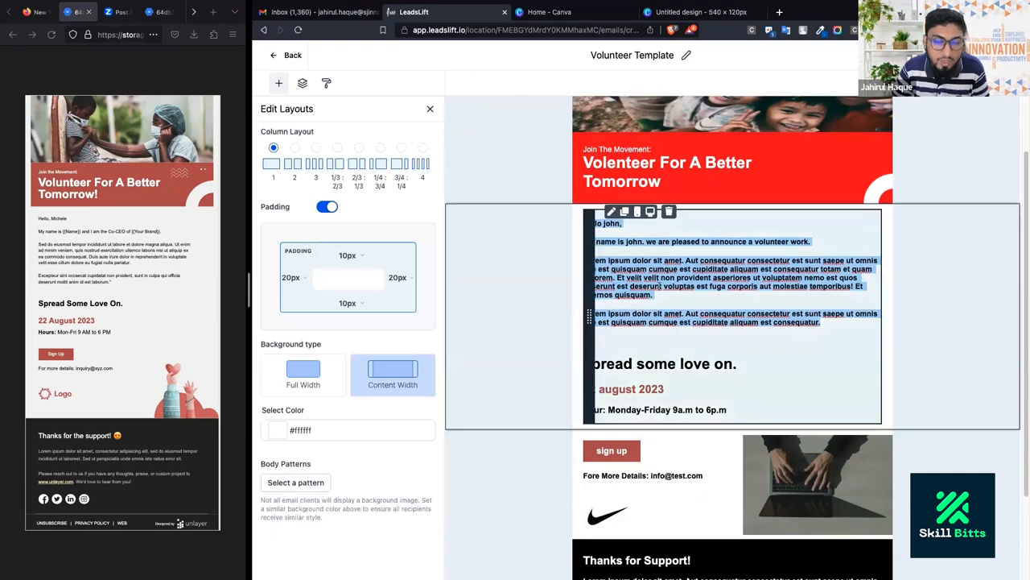
left_click_drag(825, 324, 579, 221)
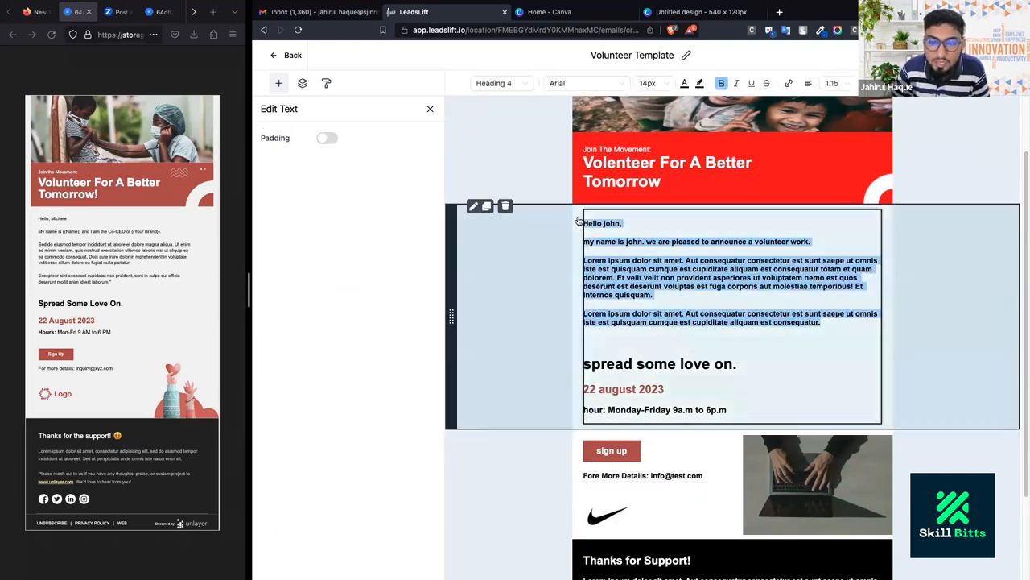
left_click(689, 276)
triple_click(689, 277)
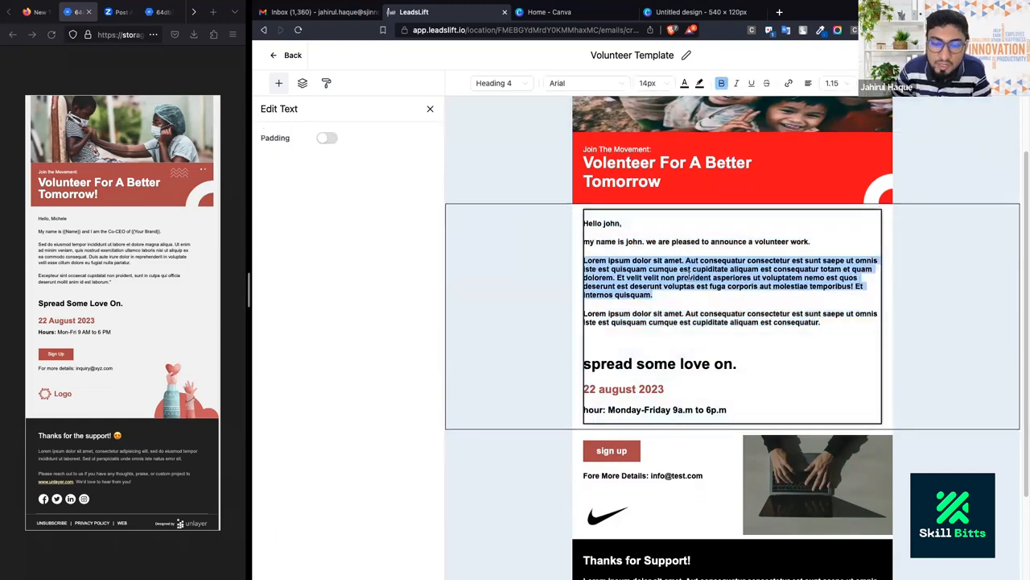
left_click_drag(829, 324, 585, 215)
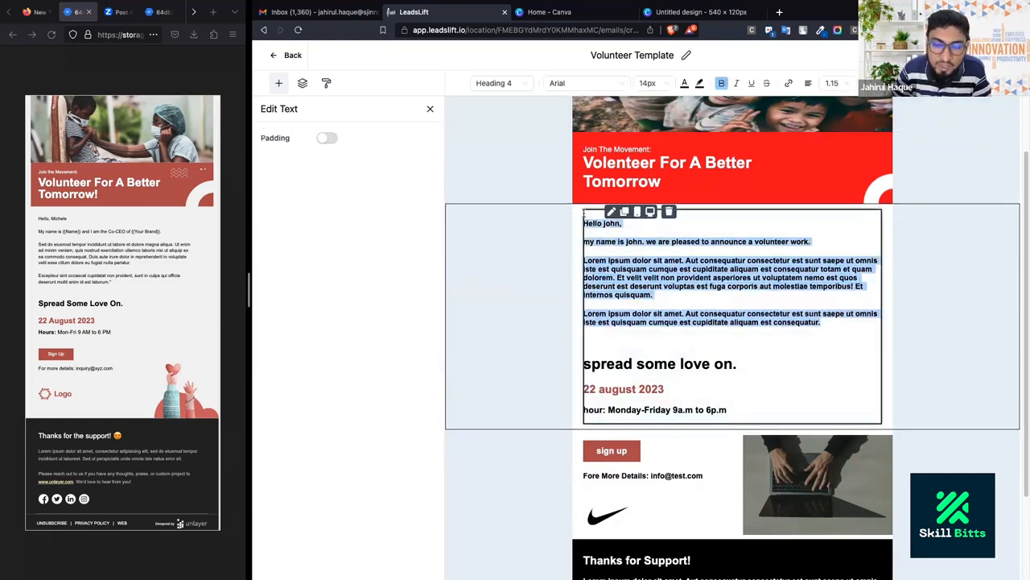
left_click(495, 83)
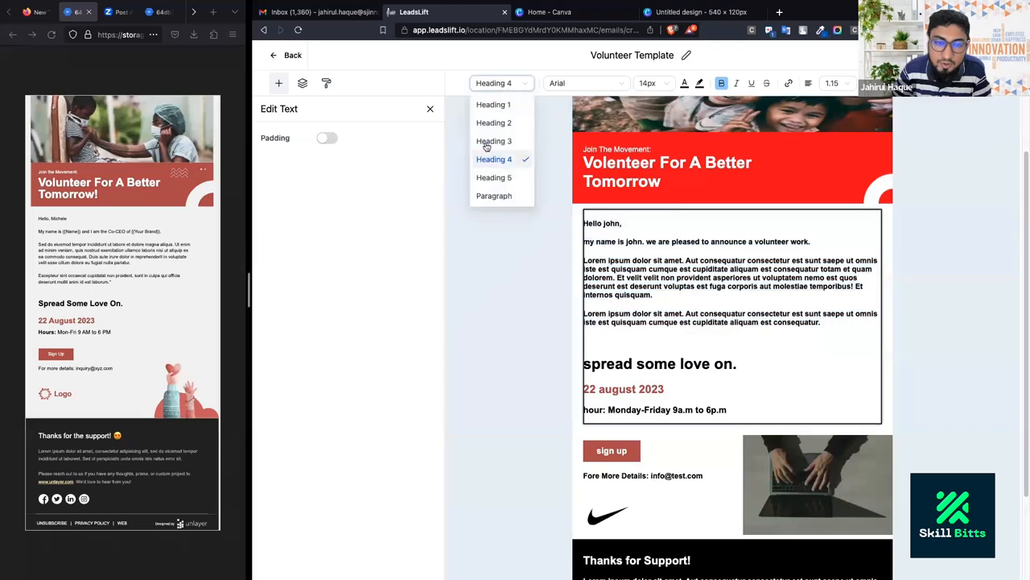
left_click(496, 196)
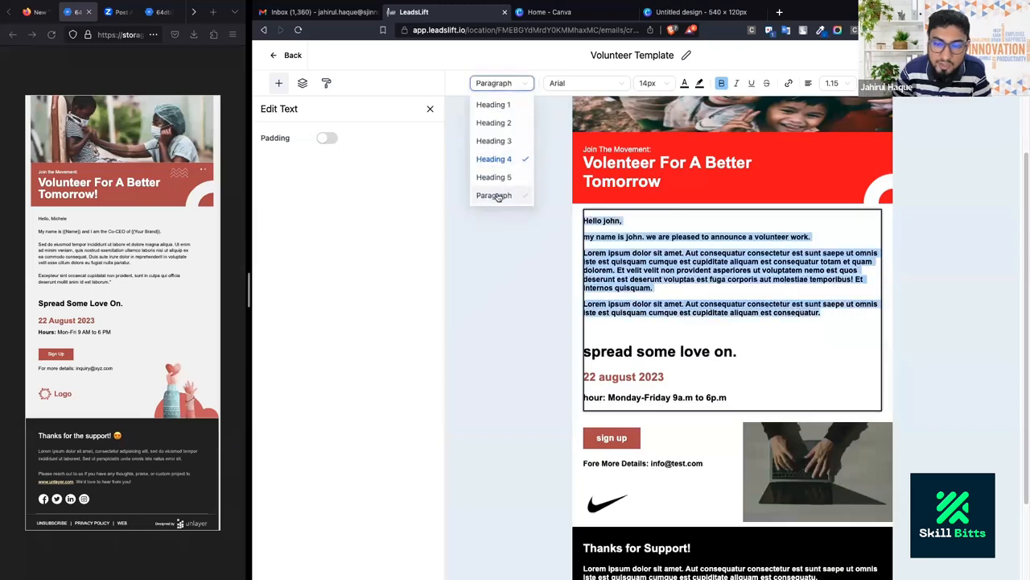
left_click(723, 84)
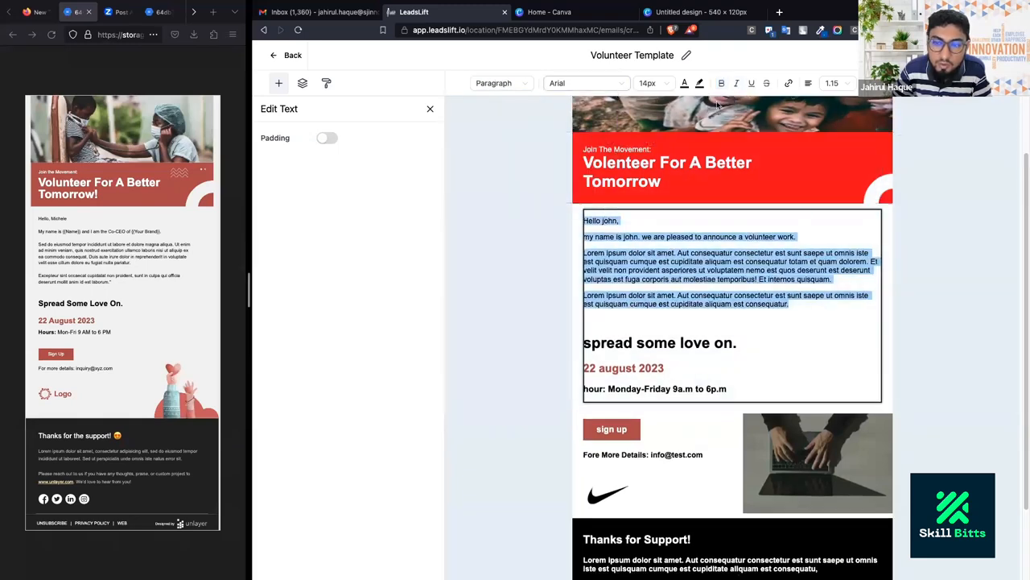
Try a line spacing of 1.25 on the greeting and body paragraphs.
left_click(834, 87)
left_click(832, 139)
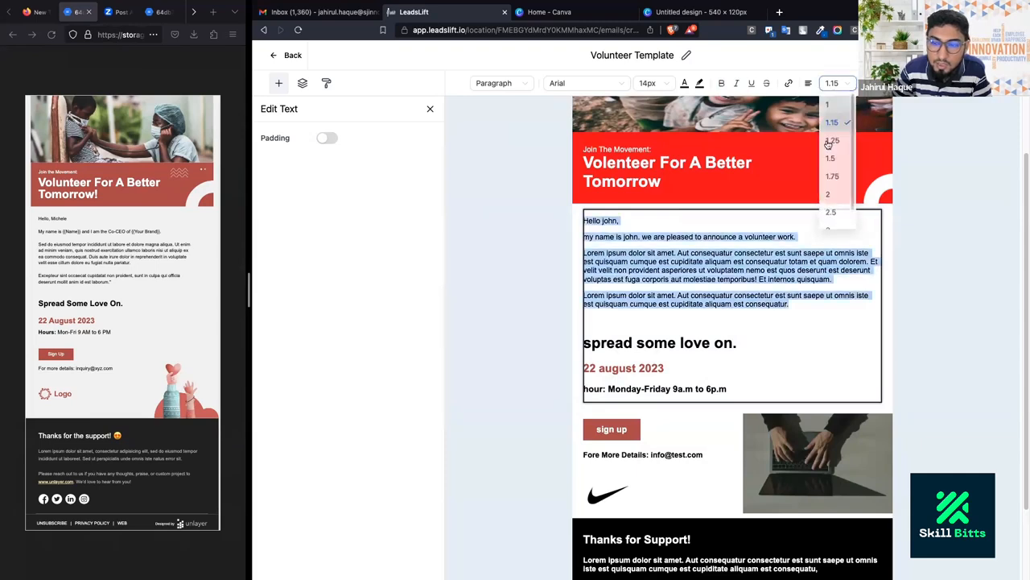
left_click(776, 270)
left_click(937, 266)
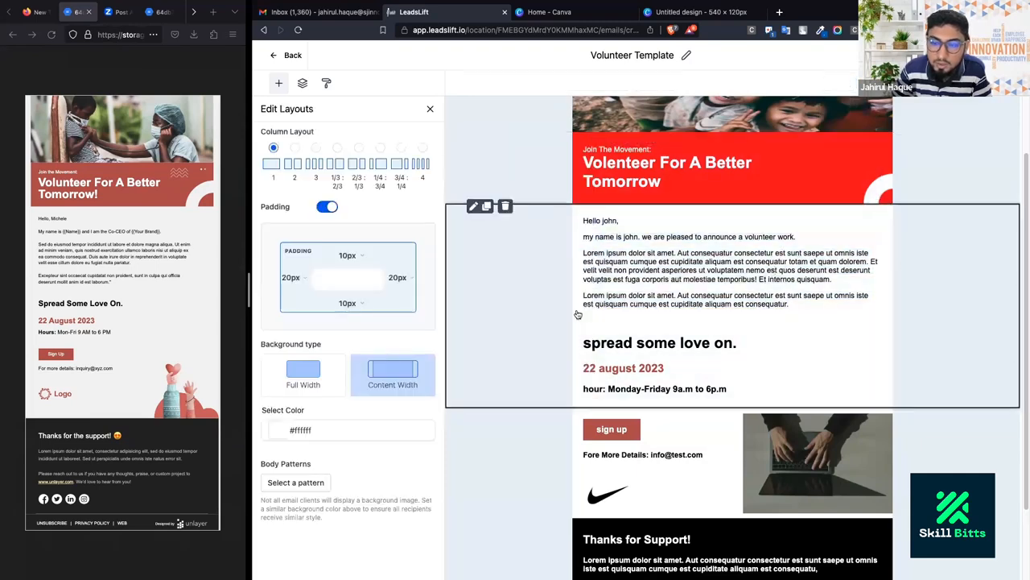
left_click(660, 268)
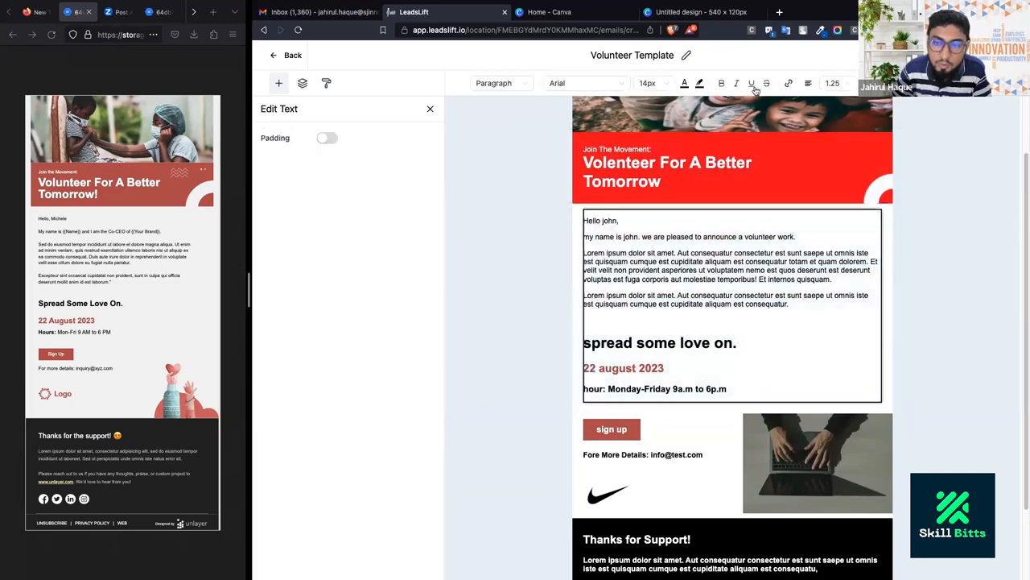
left_click_drag(800, 302, 578, 230)
left_click(603, 223)
double_click(608, 224)
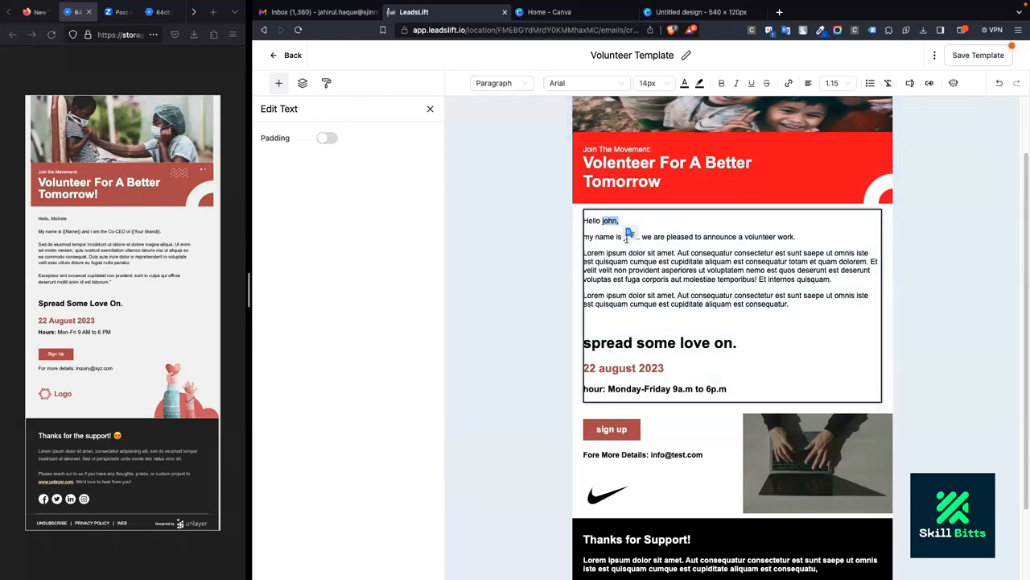
double_click(597, 253)
left_click(341, 108)
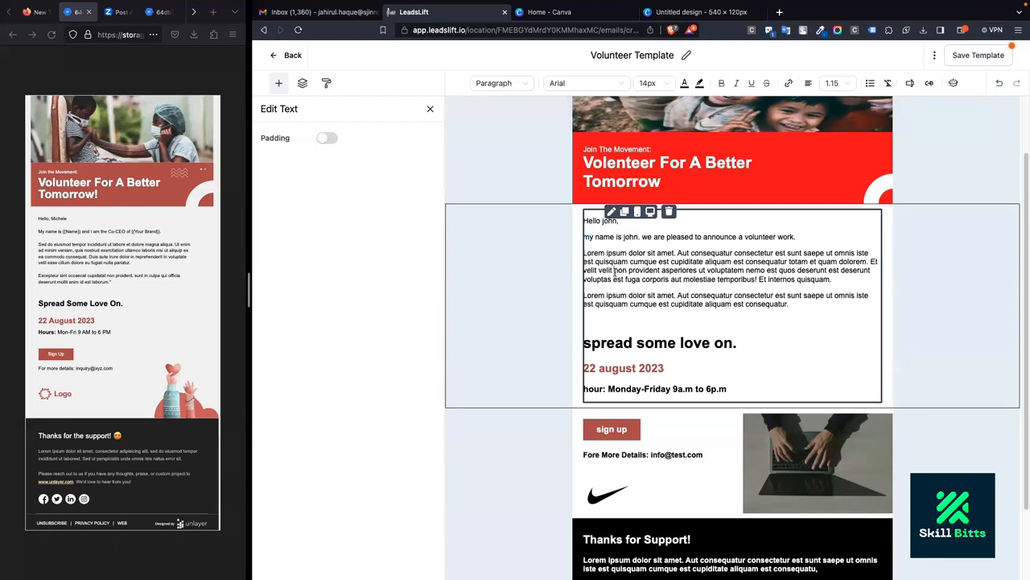
left_click(429, 107)
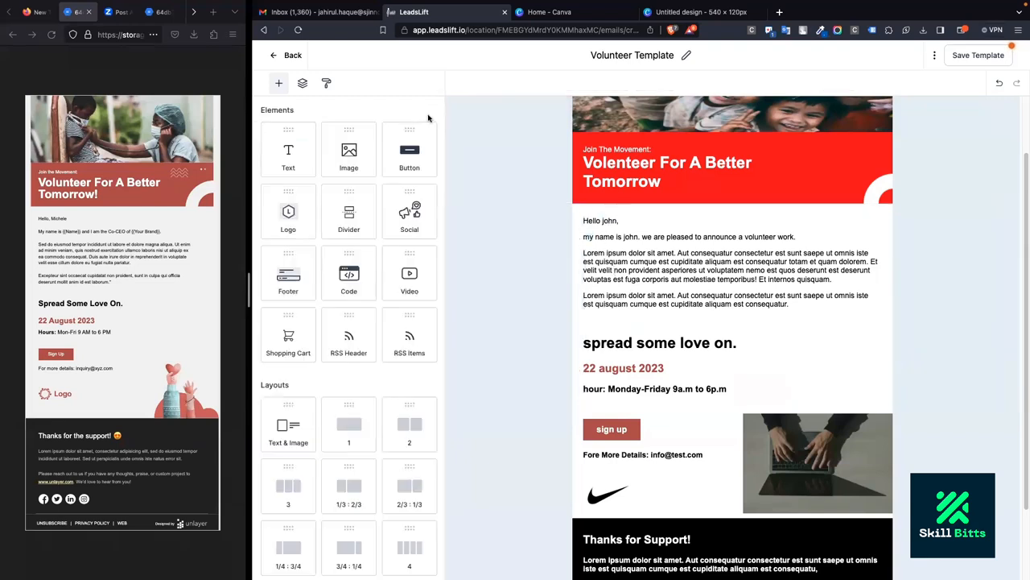
Replace the recipient's name in the greeting line with the merge field {{contact.name}}, keeping the comma after it.
left_click(657, 238)
left_click(604, 229)
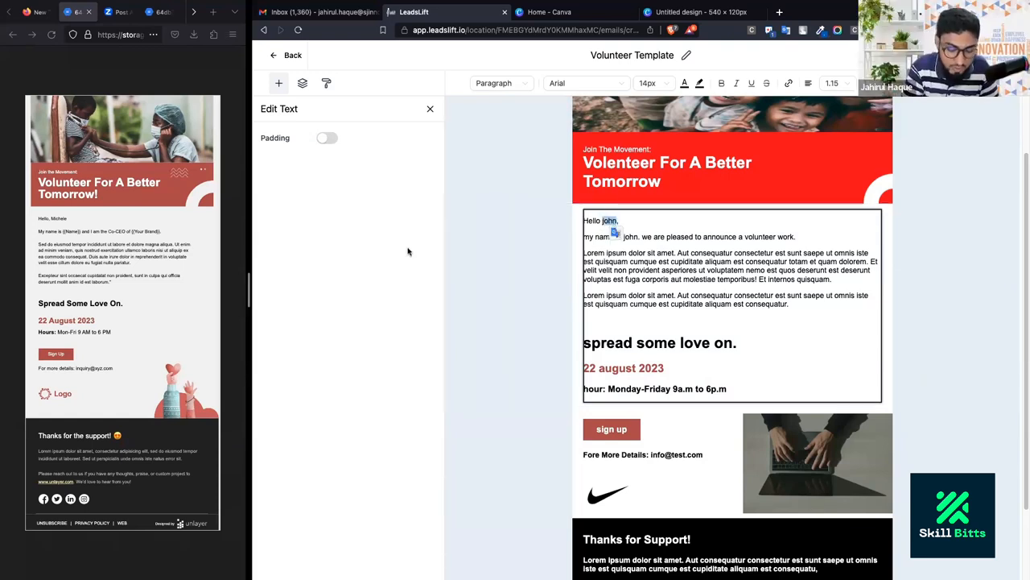
key("BackSpace")
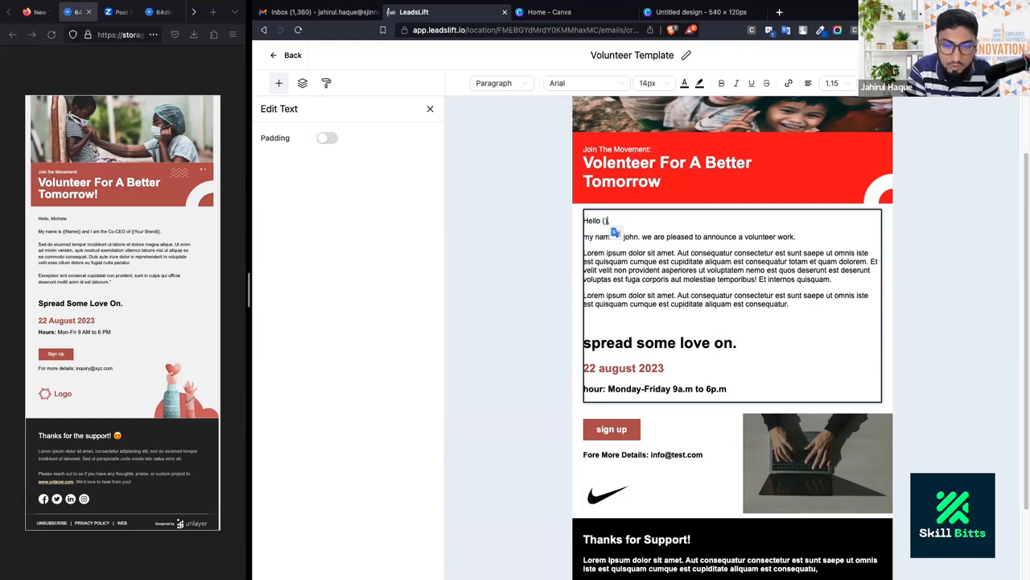
type("{{")
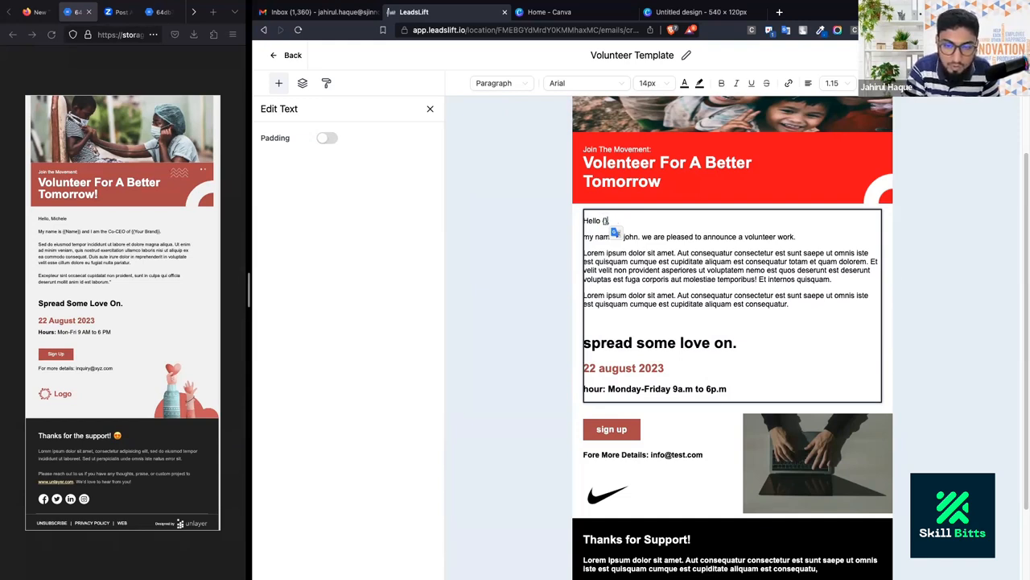
type("{}")
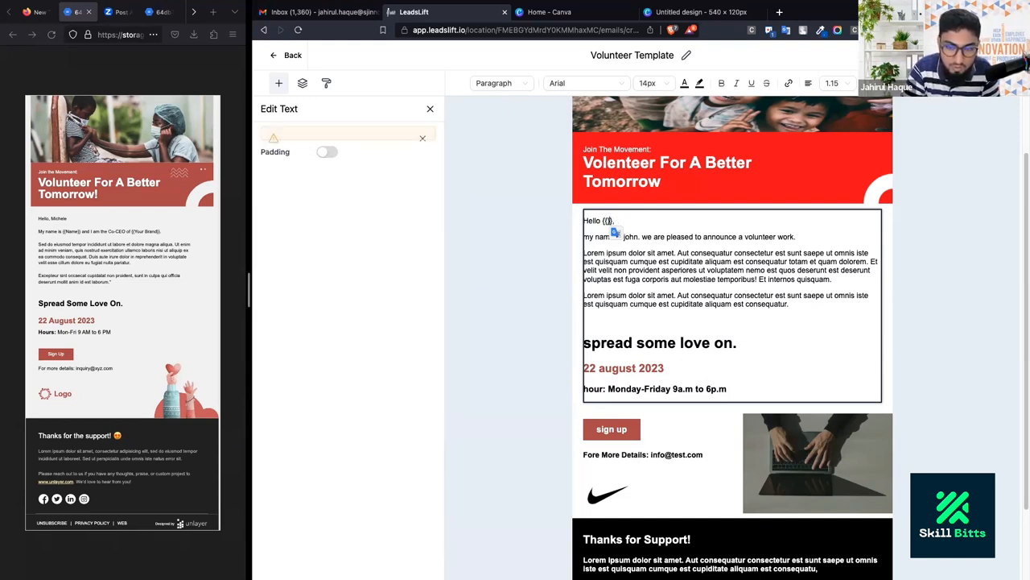
type("n")
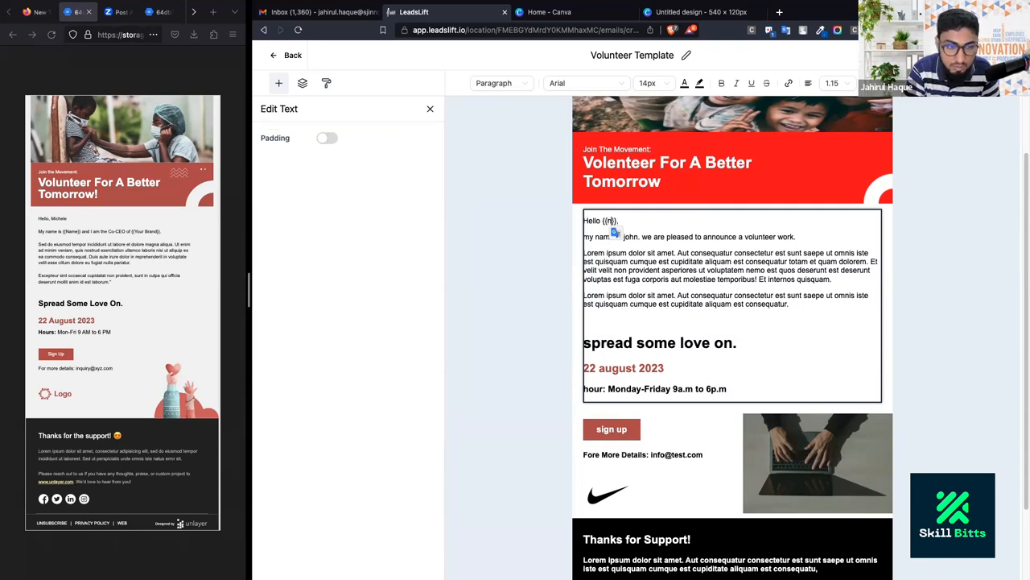
key("BackSpace")
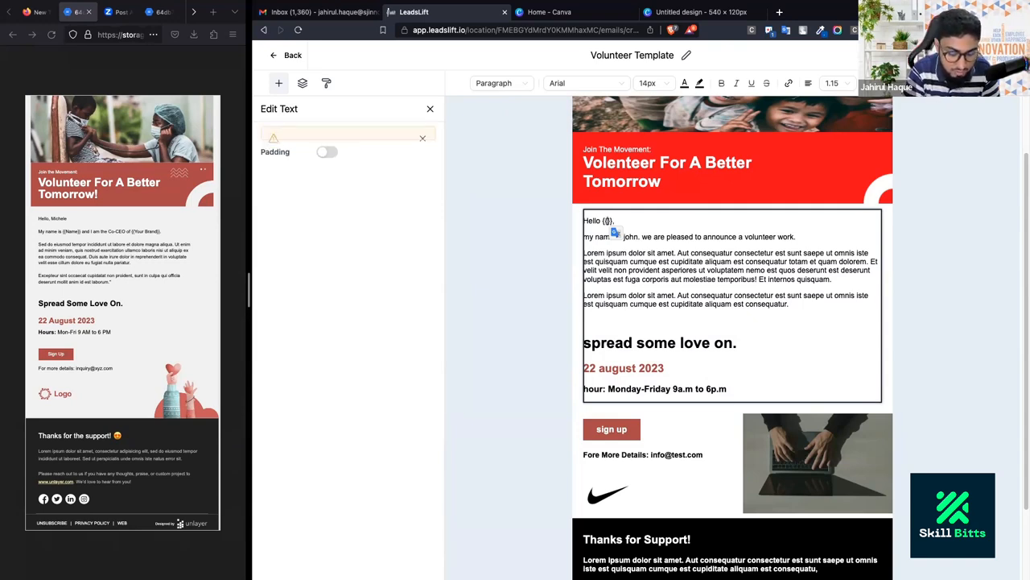
type("contact.")
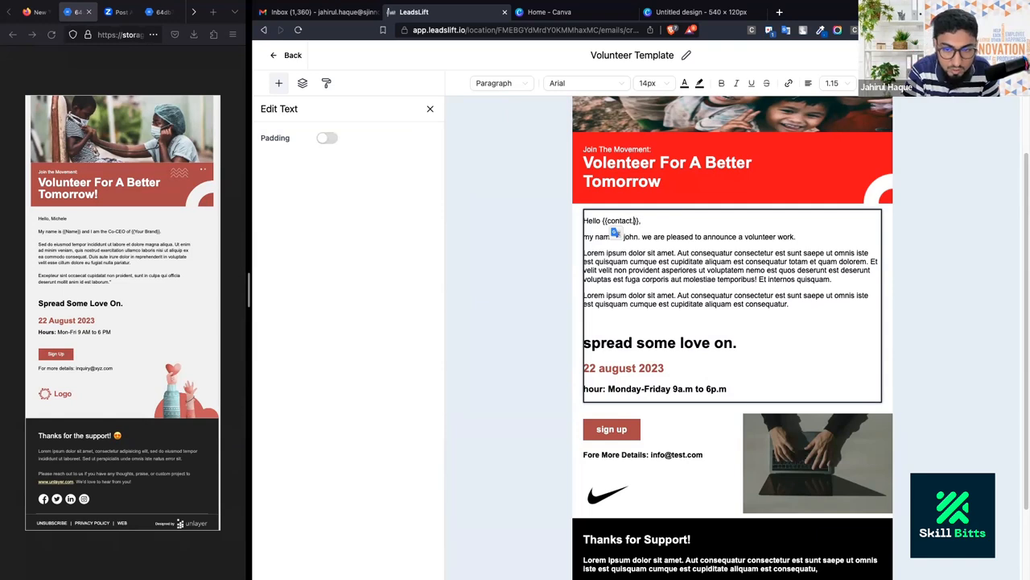
type("name")
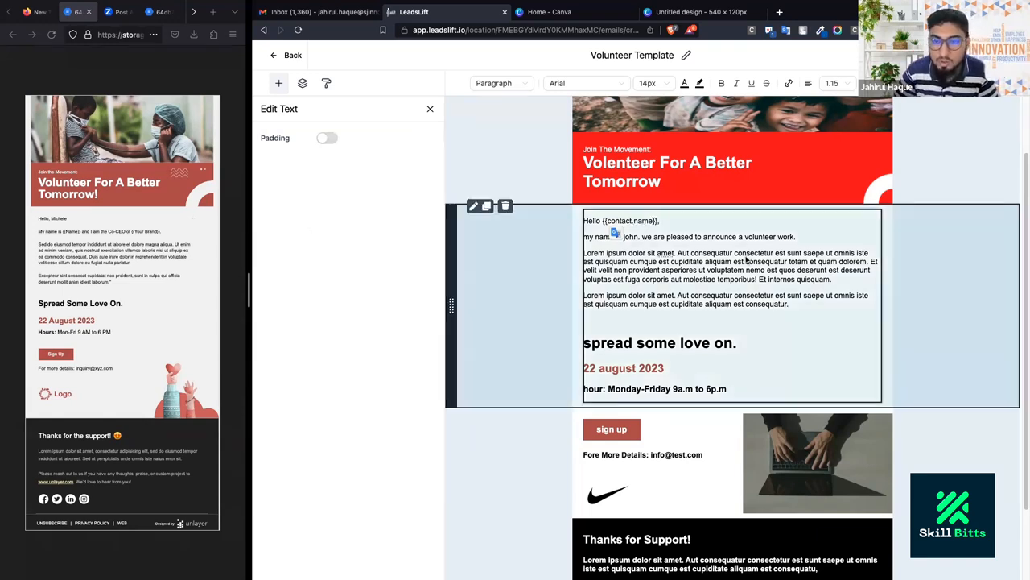
left_click(571, 336)
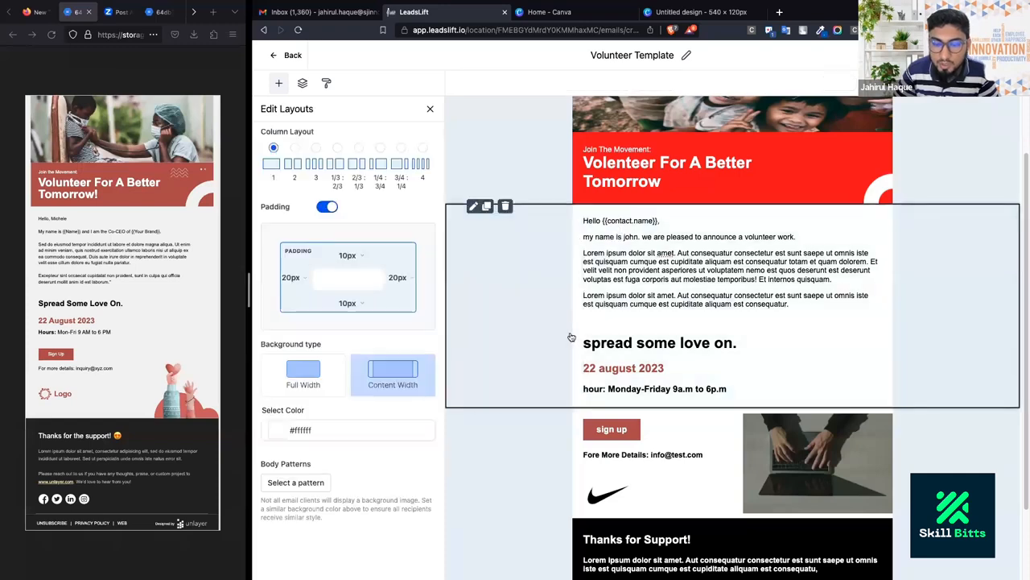
left_click(653, 232)
left_click_drag(602, 222, 658, 231)
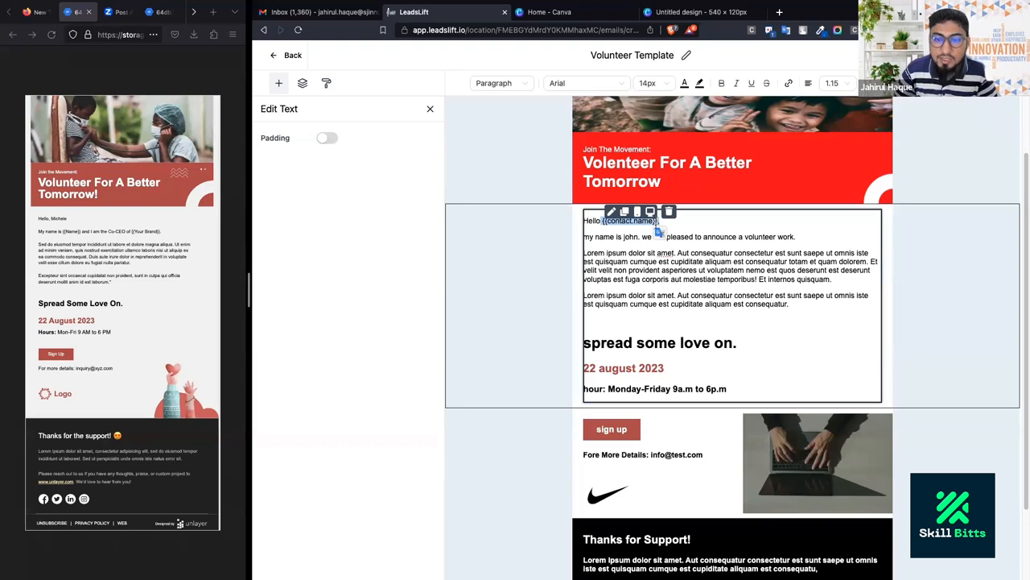
left_click(617, 235)
left_click_drag(602, 222, 662, 224)
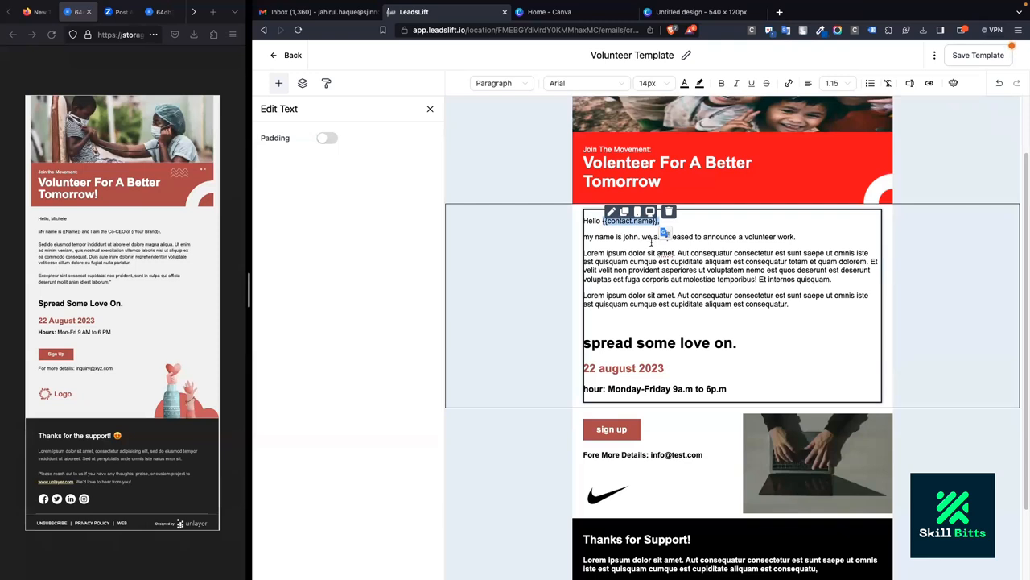
left_click(674, 365)
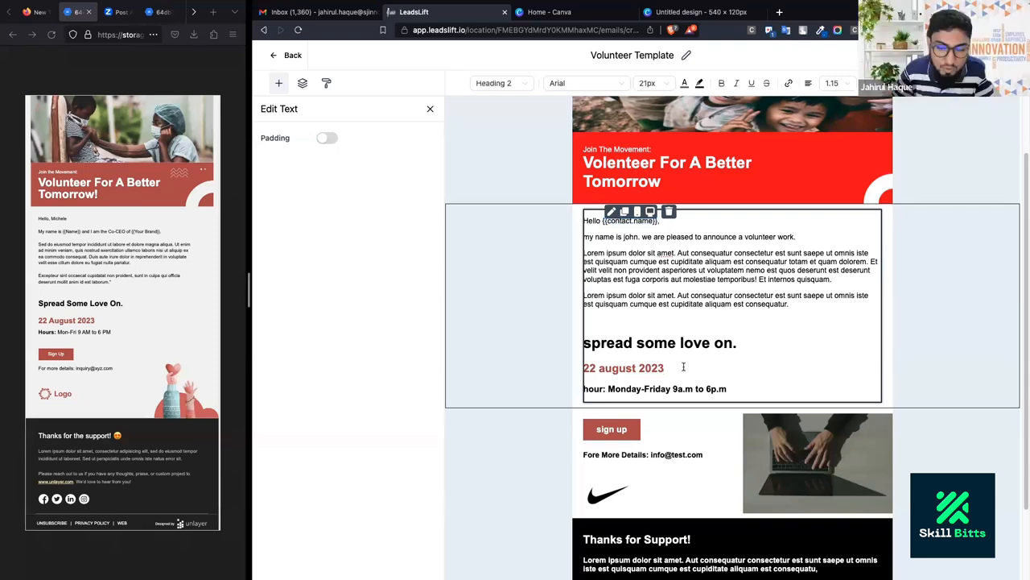
left_click(904, 367)
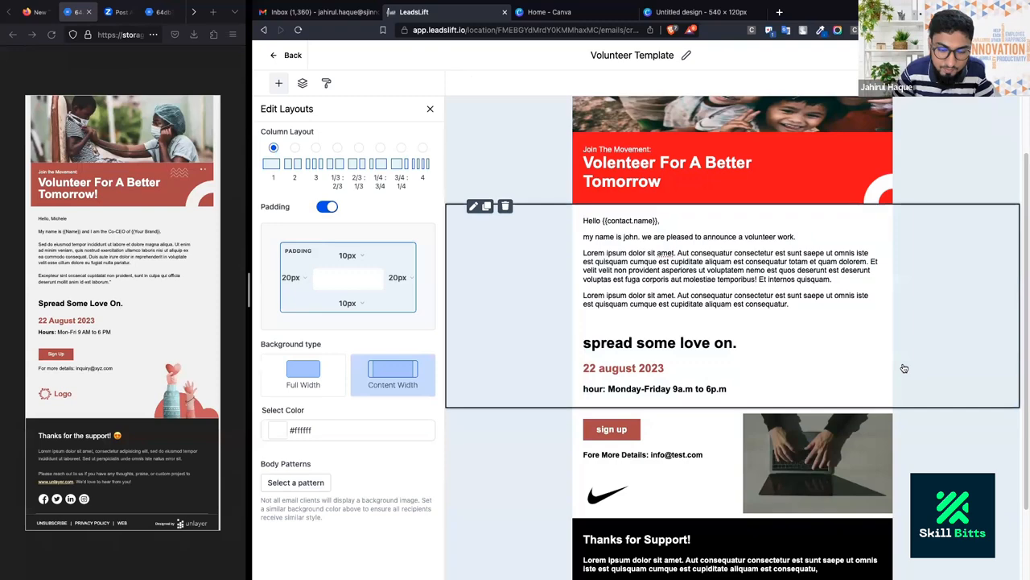
Change all text in the black footer's "Thanks for Support!" block to the Paragraph style and set its line spacing to 1.5.
scroll(904, 368, "down", 3)
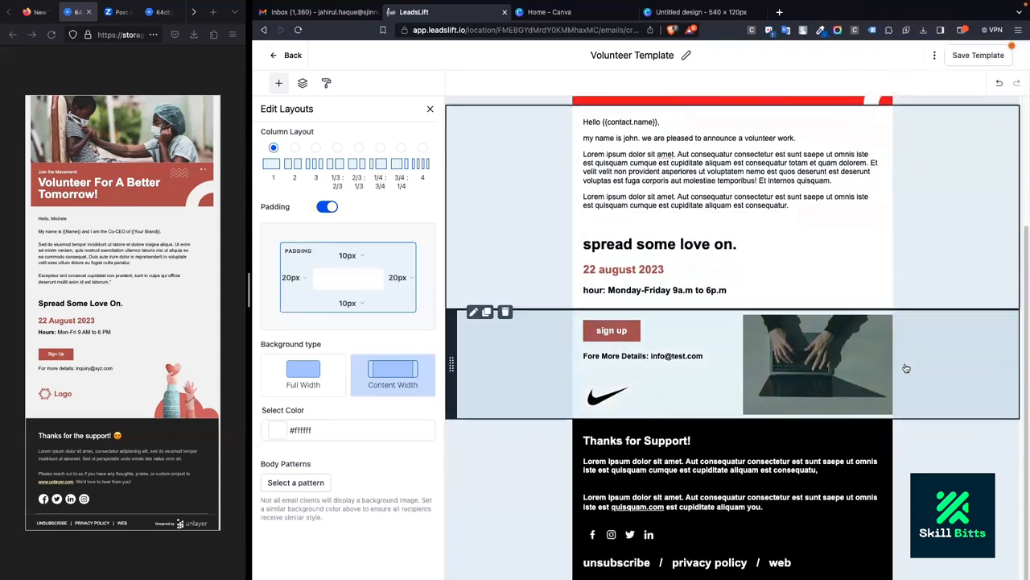
scroll(724, 232, "up", 1)
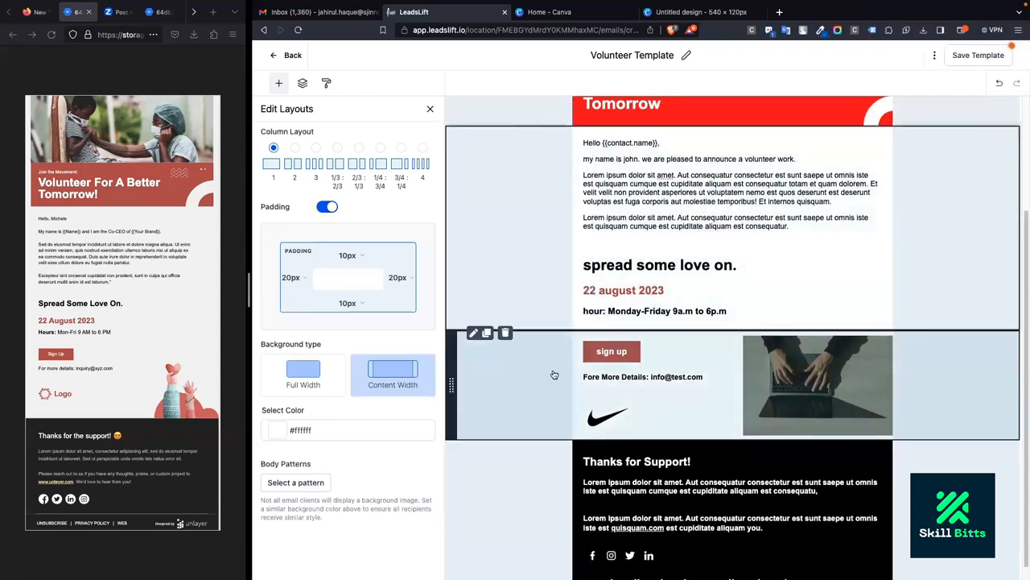
scroll(554, 373, "down", 1)
scroll(821, 295, "down", 1)
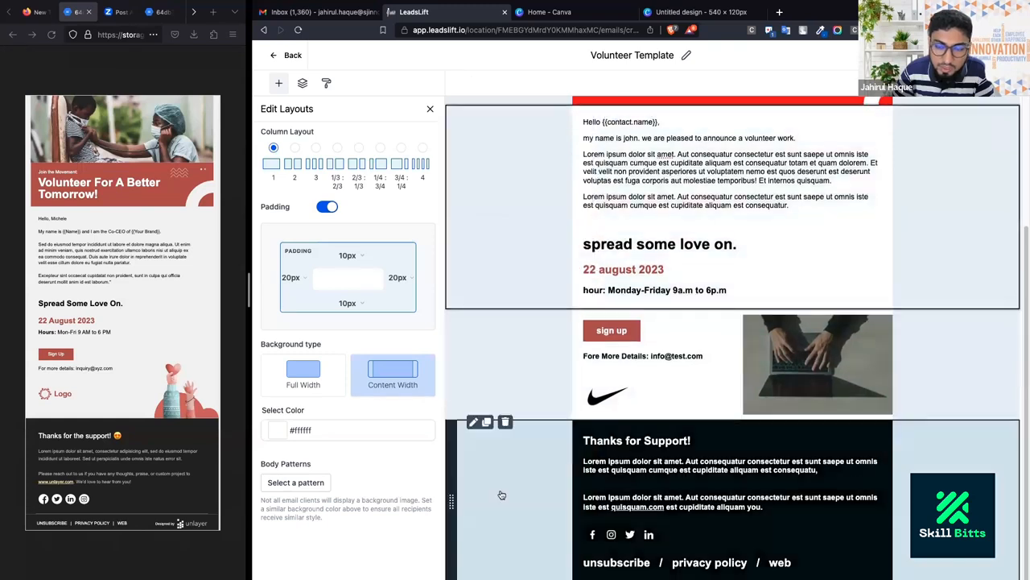
left_click(520, 486)
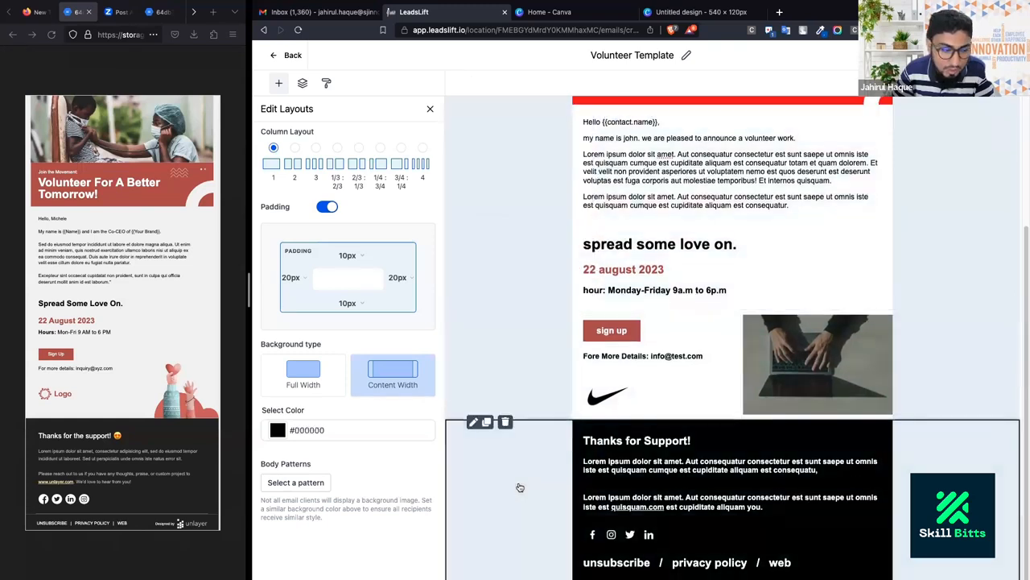
left_click(697, 479)
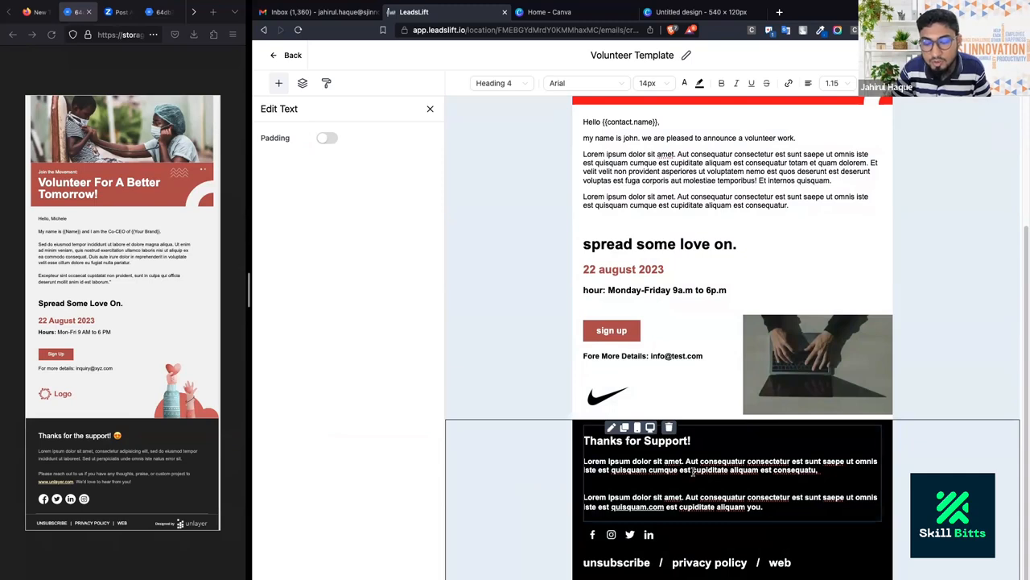
key("ctrl+a")
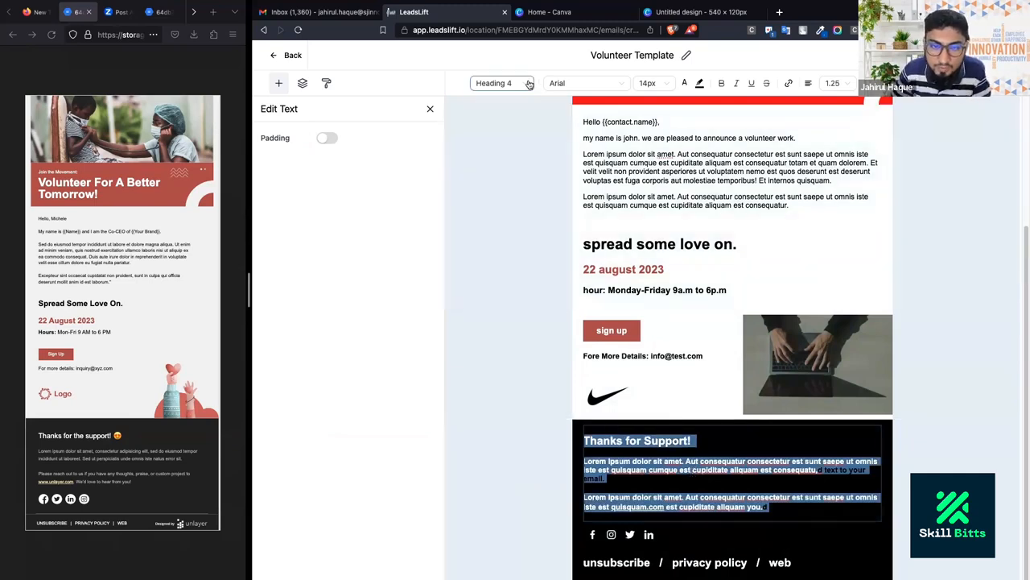
left_click(501, 83)
left_click(493, 196)
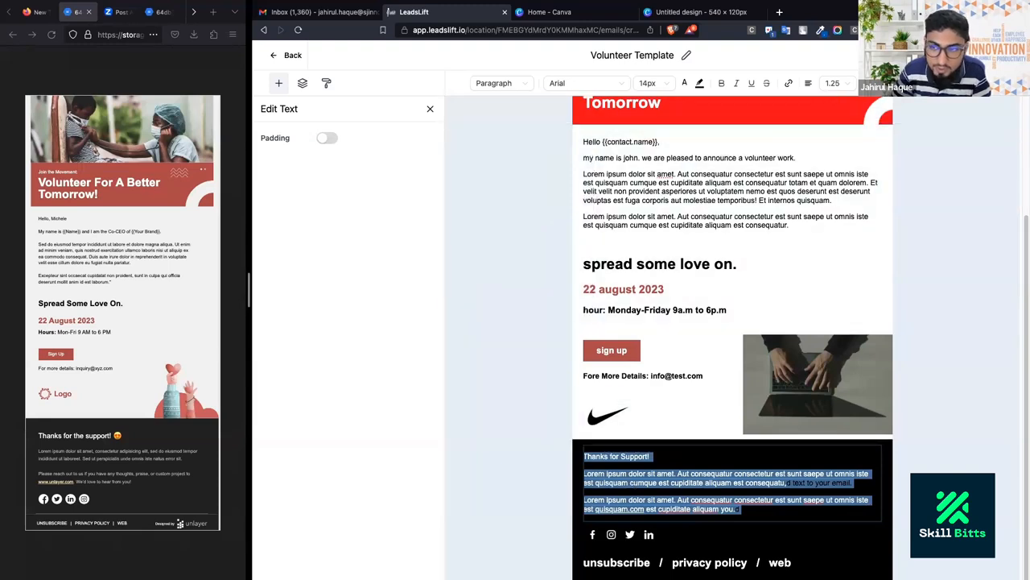
left_click(821, 85)
left_click(822, 86)
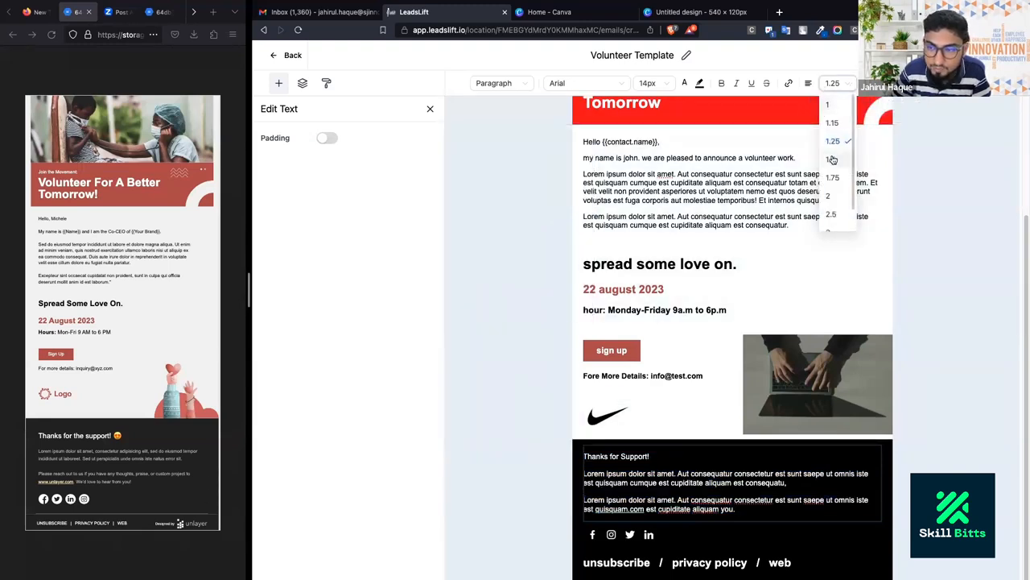
left_click(833, 160)
Set the font size of the "Thanks for Support!" line to 26px.
triple_click(659, 459)
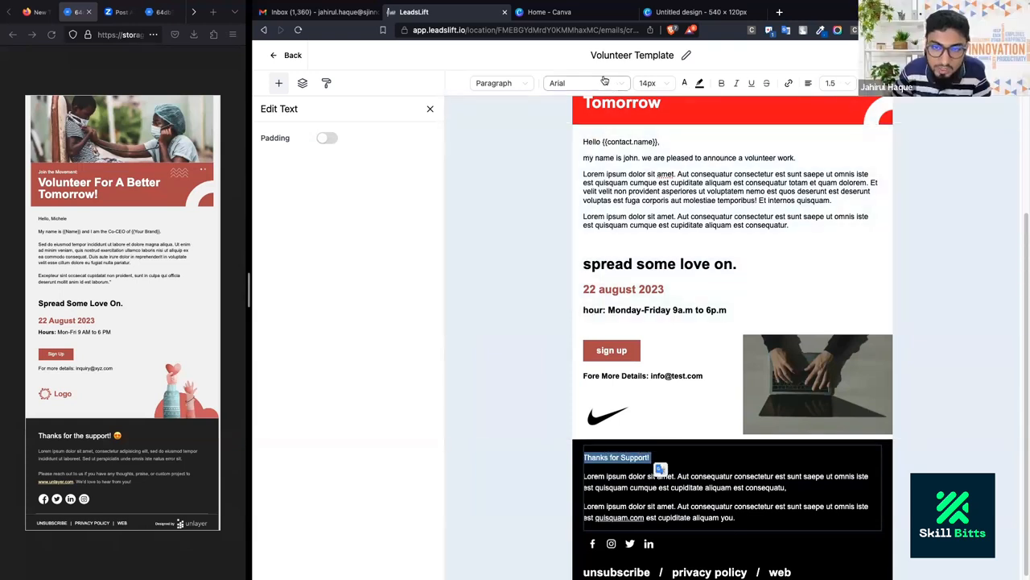
left_click(649, 82)
scroll(659, 186, "down", 5)
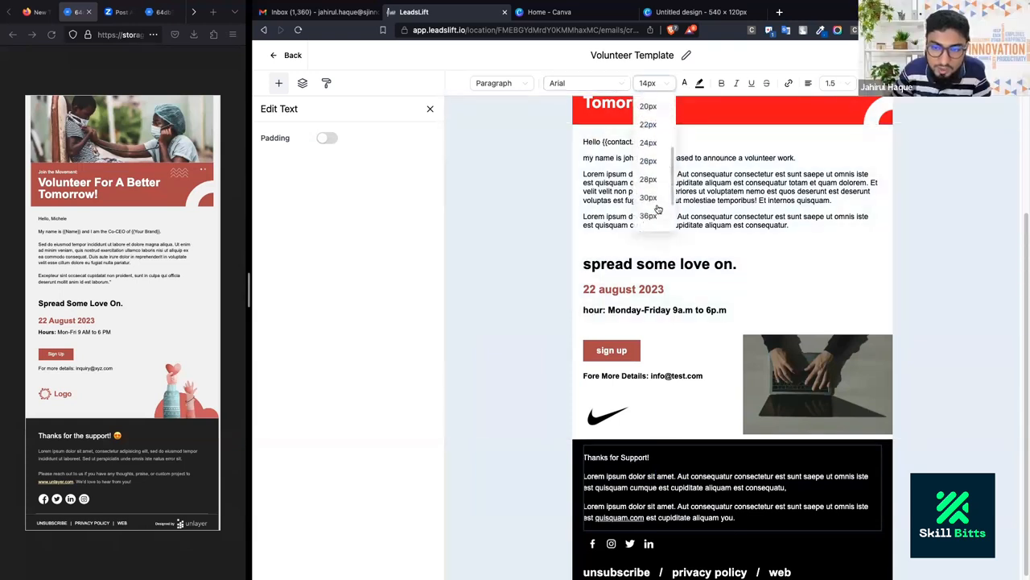
left_click(657, 205)
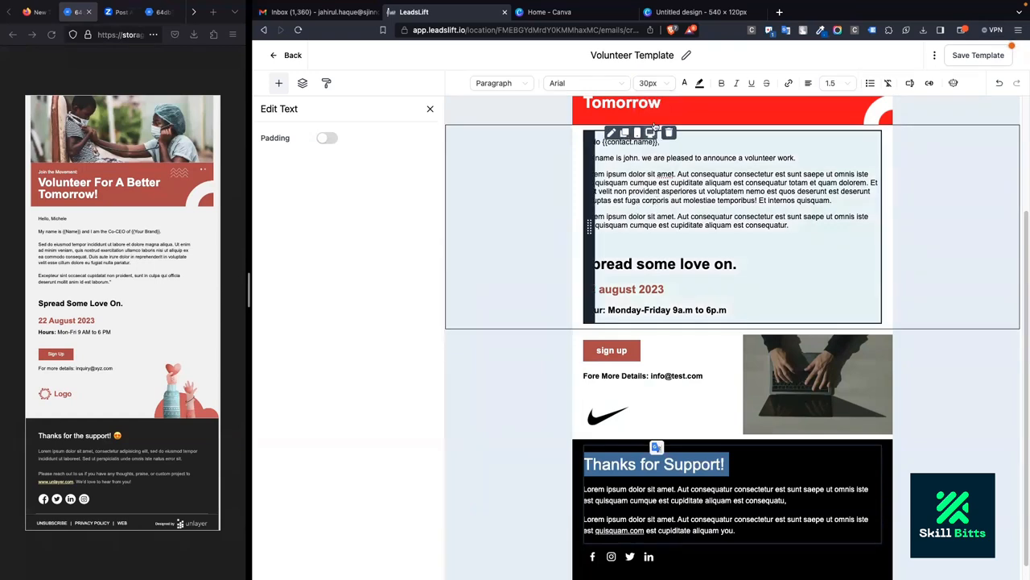
left_click(649, 83)
left_click(656, 167)
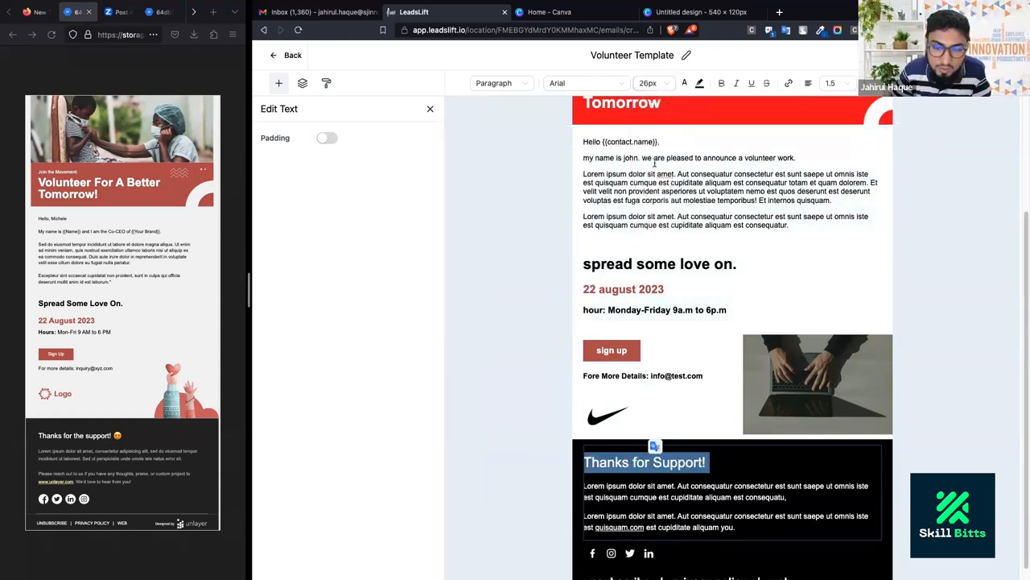
Search the web for "emoji" and copy the heart-eyes smiley from the Get Emoji site.
left_click(736, 463)
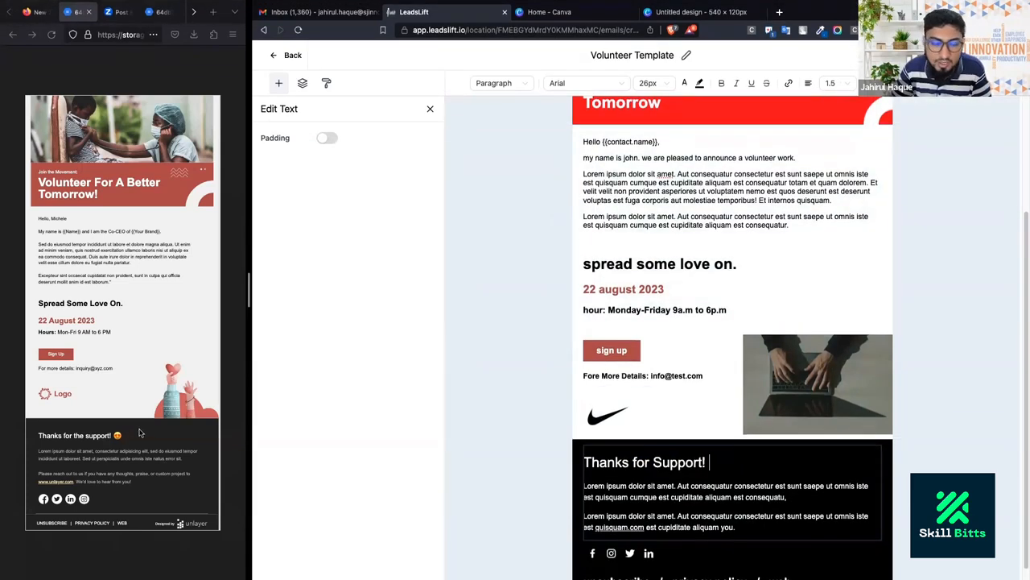
mouse_move(756, 13)
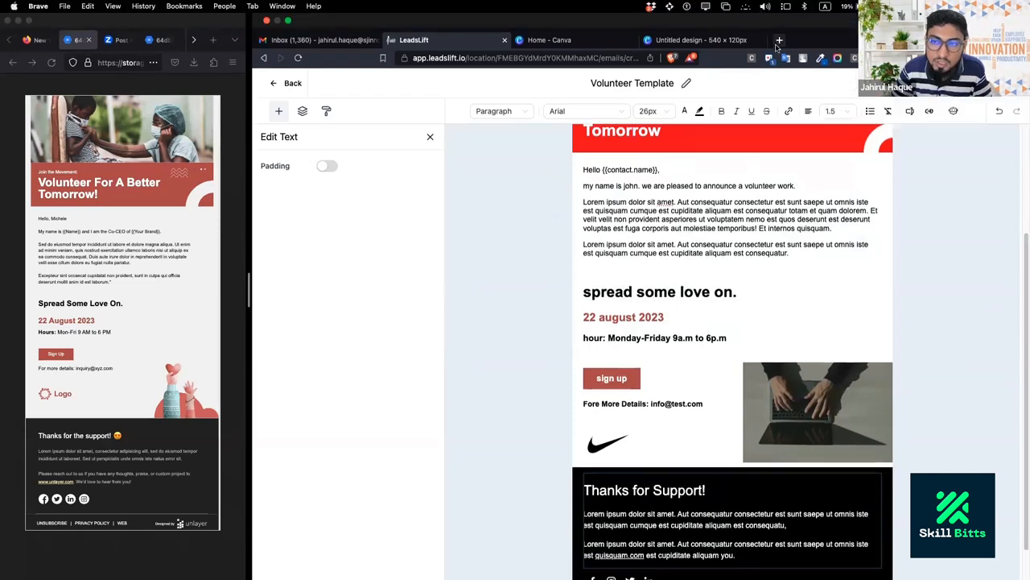
left_click(717, 463)
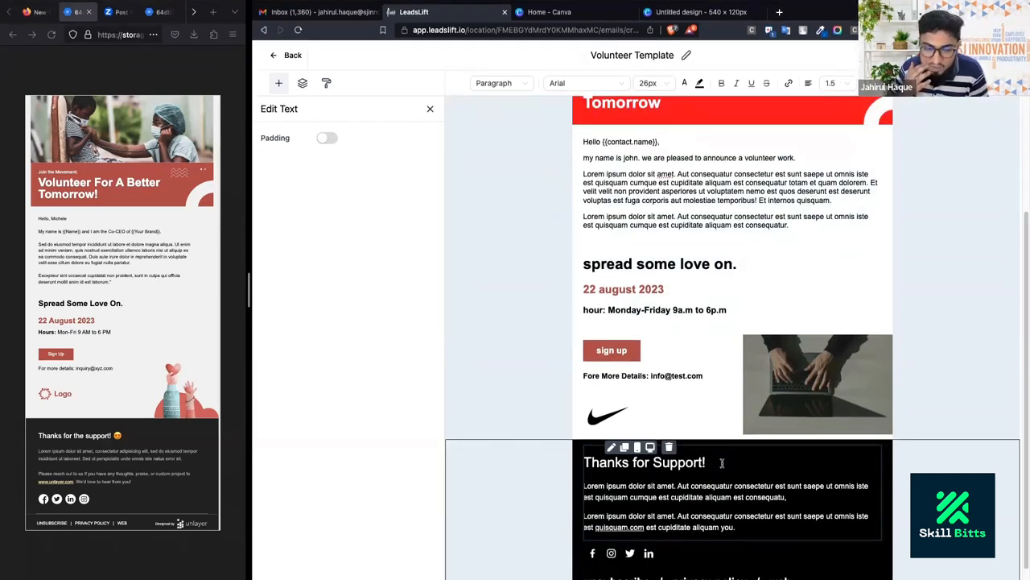
left_click(779, 13)
type("emoji")
key("Return")
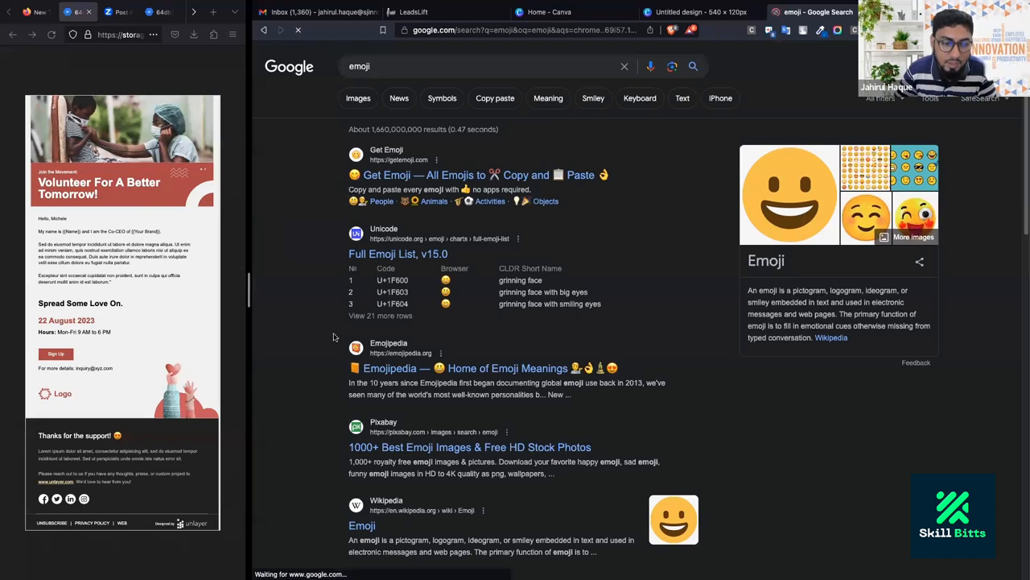
left_click(383, 176)
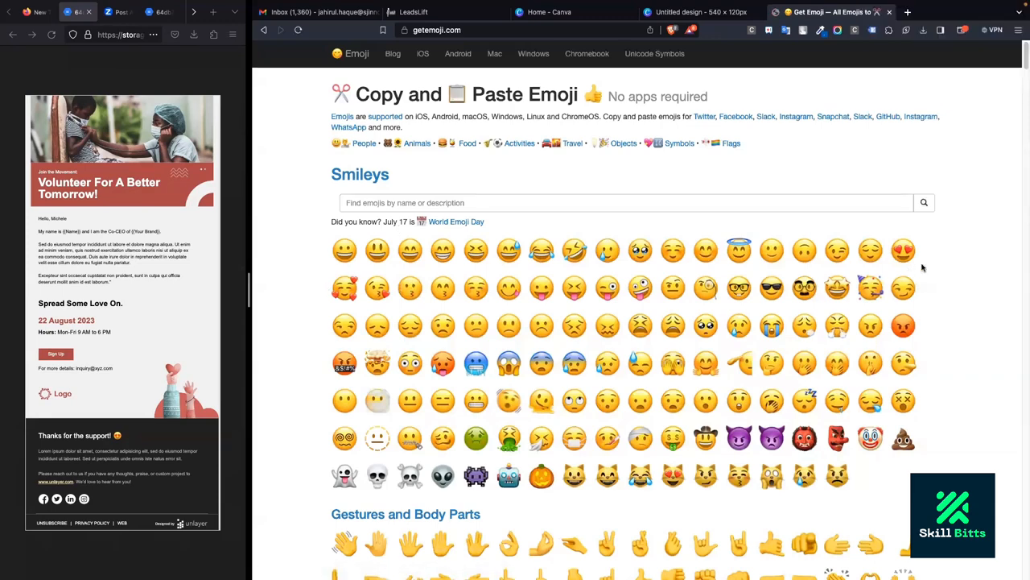
double_click(894, 248)
key("super+c")
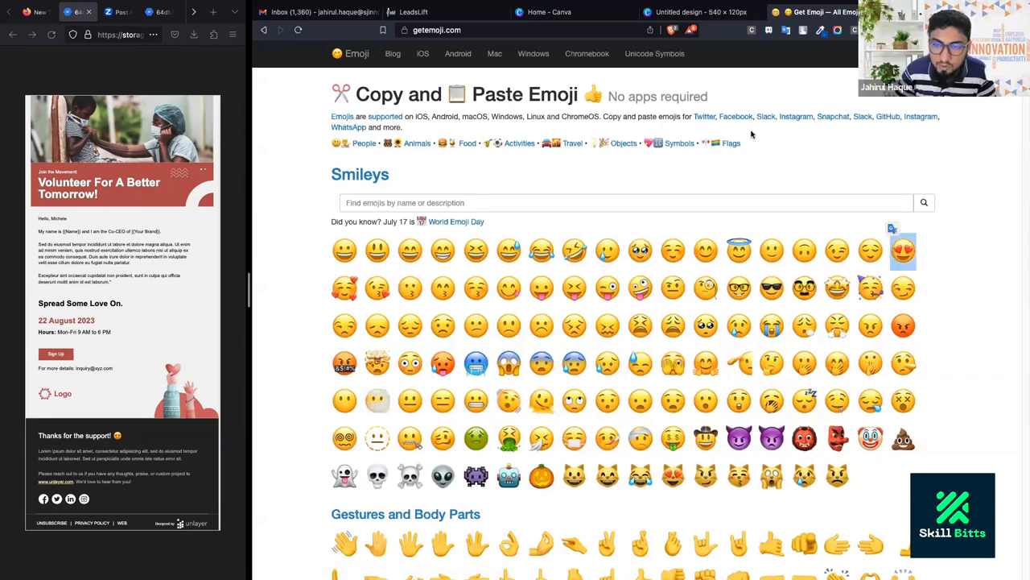
Return to LeadsLift and paste the copied heart-eyes emoji at the end of the "Thanks for Support!" line.
left_click(439, 38)
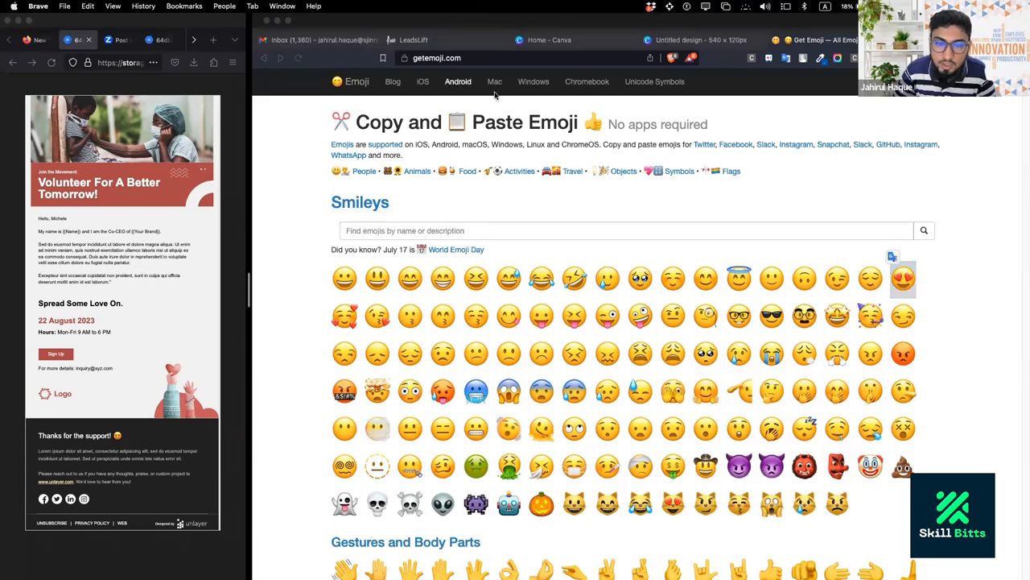
left_click(441, 39)
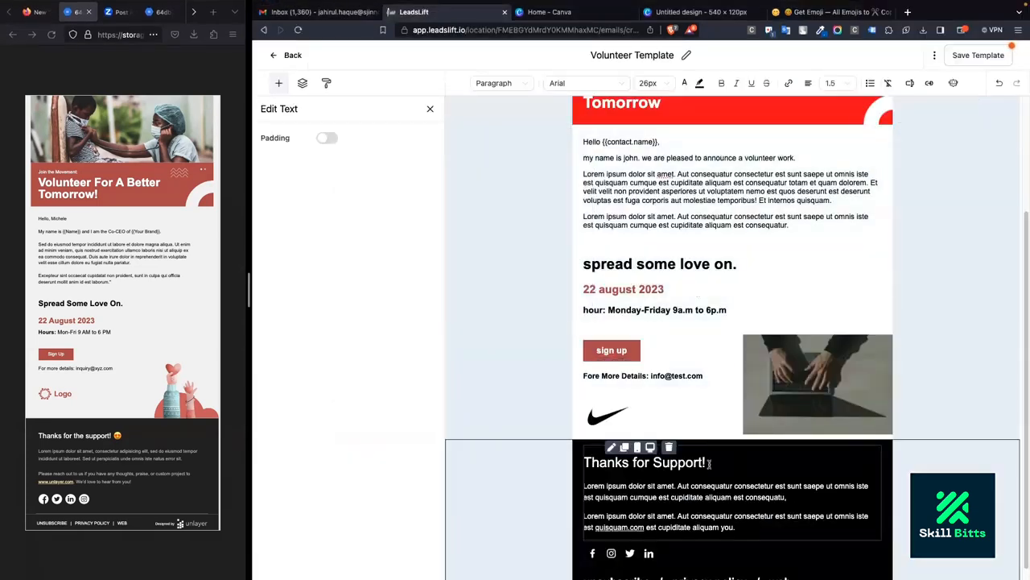
key("super+v")
Reduce the heart-eyes emoji beside "Thanks for Support!" to a font size of 24px.
key("shift+Left")
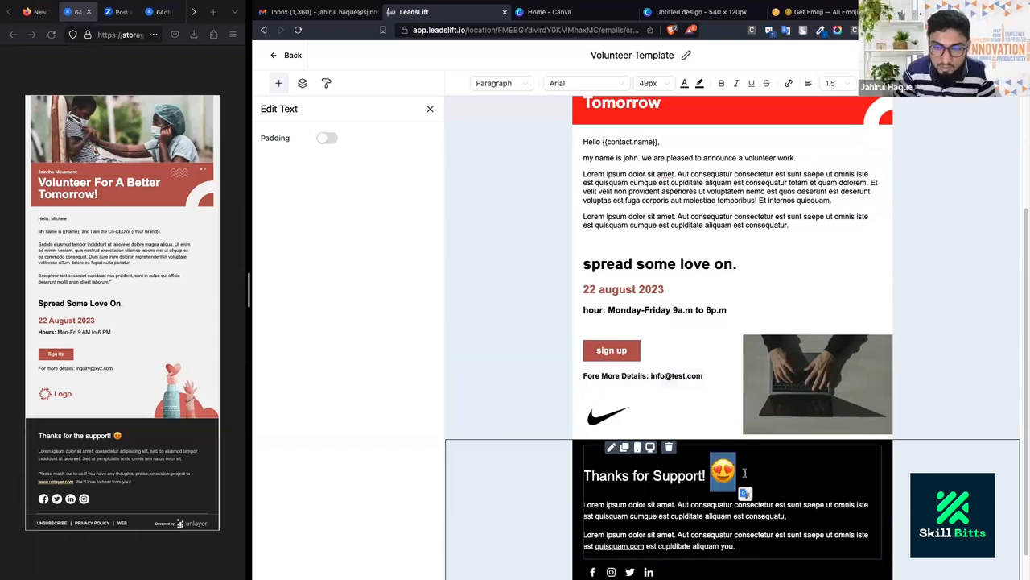
left_click(648, 83)
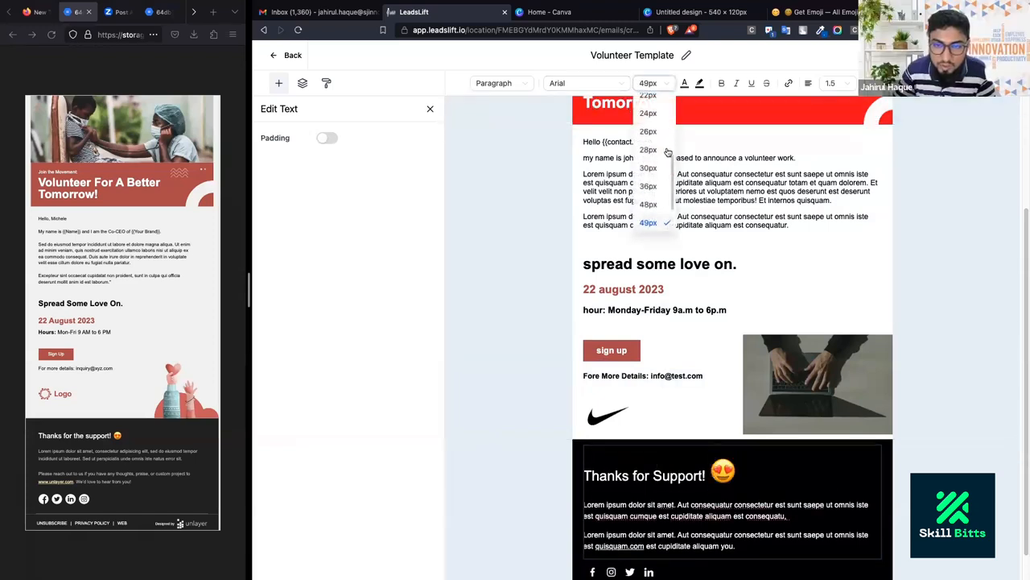
left_click(651, 131)
left_click(656, 84)
left_click(649, 113)
left_click(749, 466)
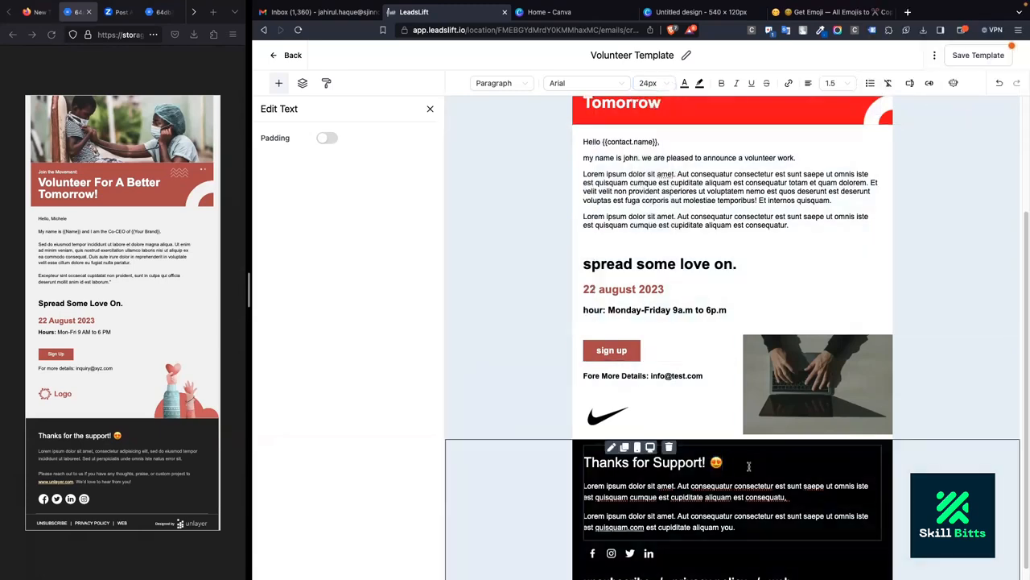
Try deleting the stray text "d text to your email." at the end of the footer's first paragraph, and undo the deletion.
left_click_drag(723, 463, 578, 463)
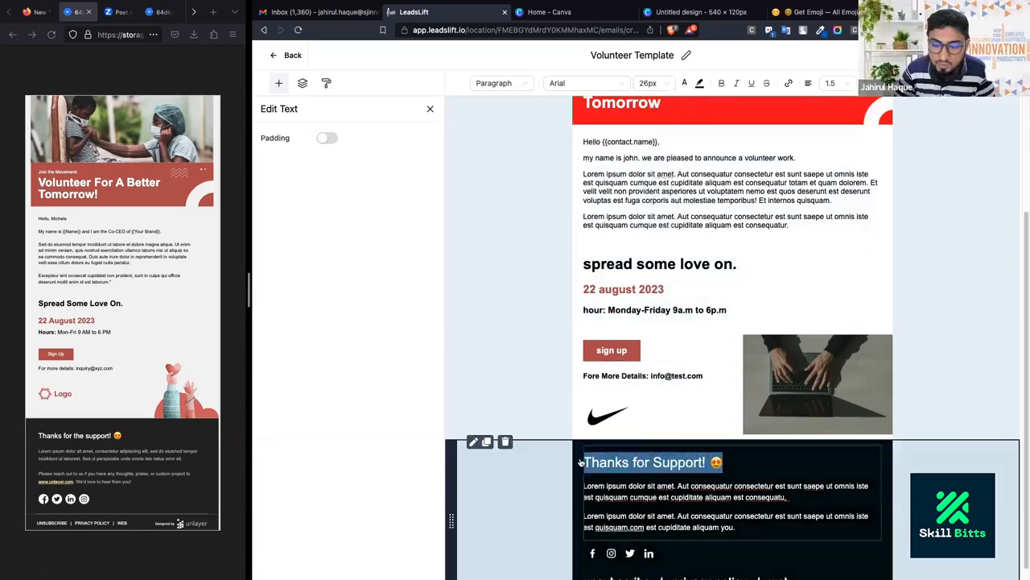
left_click(749, 473)
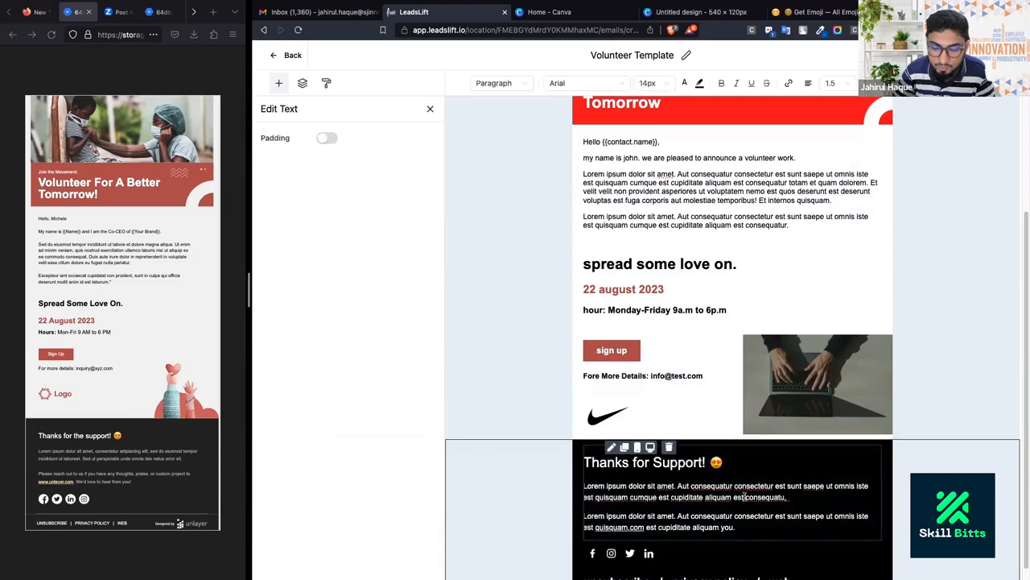
scroll(744, 496, "down", 1)
left_click_drag(807, 479, 577, 459)
left_click(831, 486)
left_click_drag(856, 480, 789, 479)
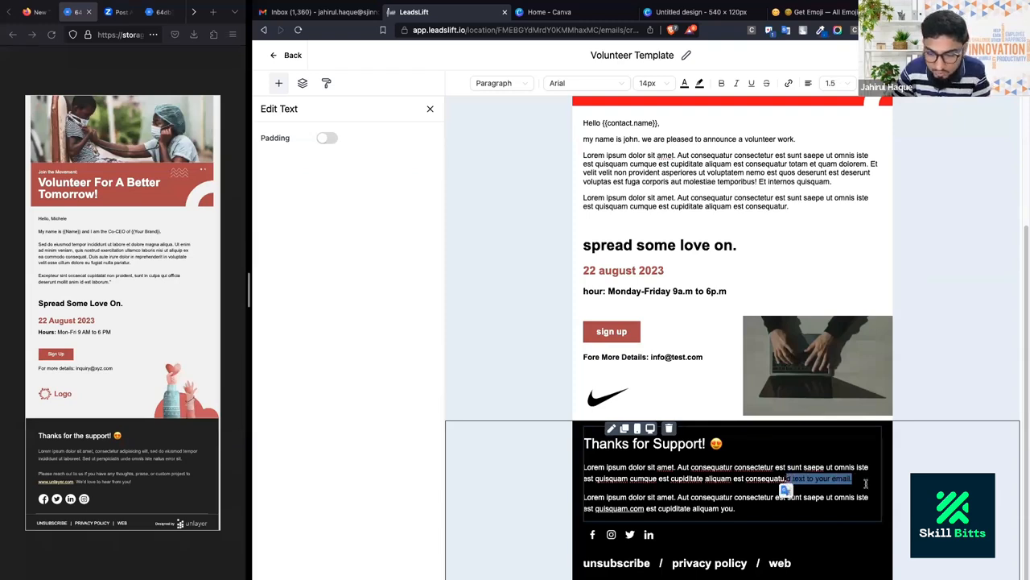
key("BackSpace")
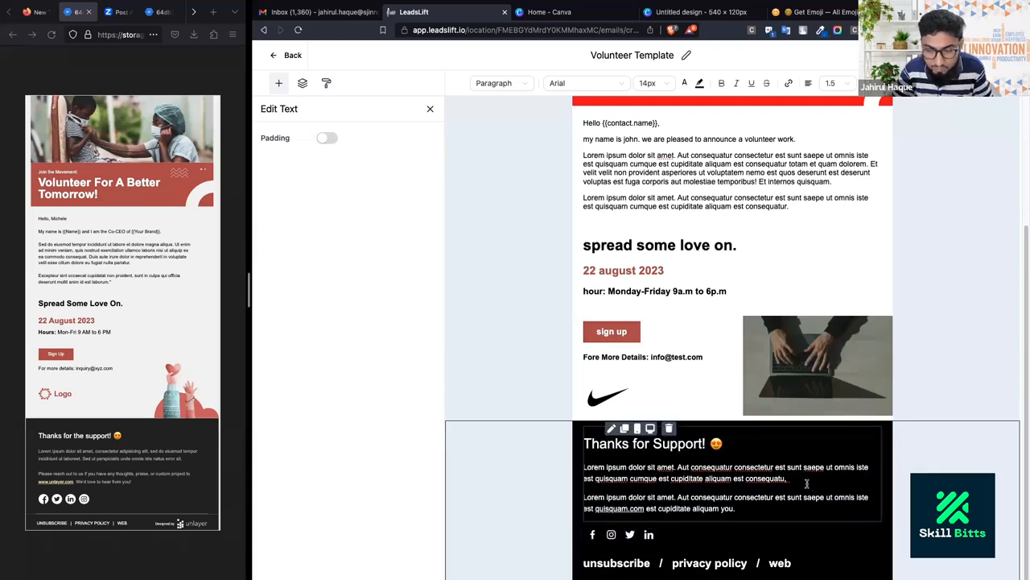
key("super+z")
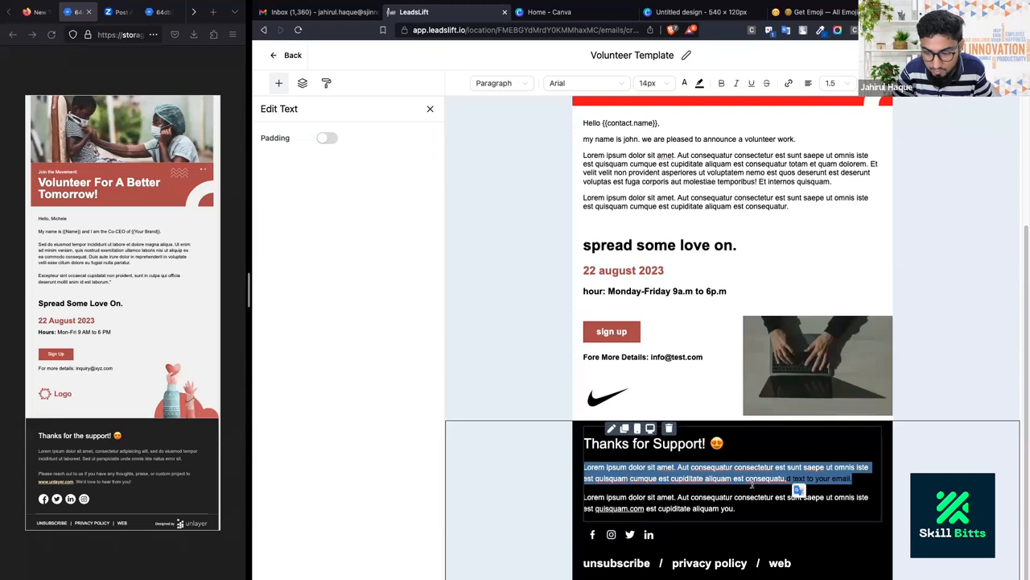
Set the text color of the whole first paragraph below "Thanks for Support!" to near-white #FEFEFF and deselect the block.
left_click(701, 83)
left_click(684, 83)
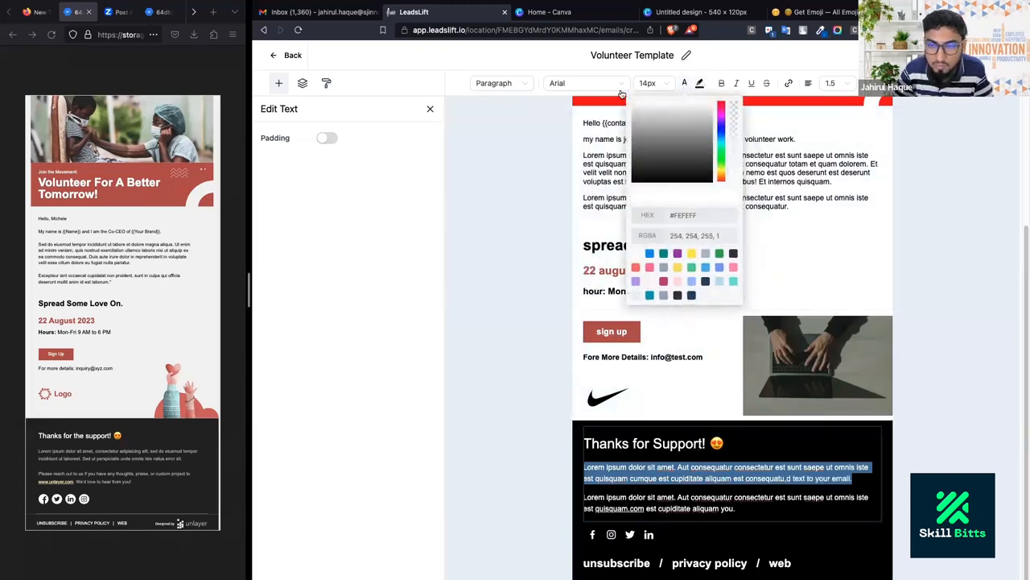
left_click(563, 460)
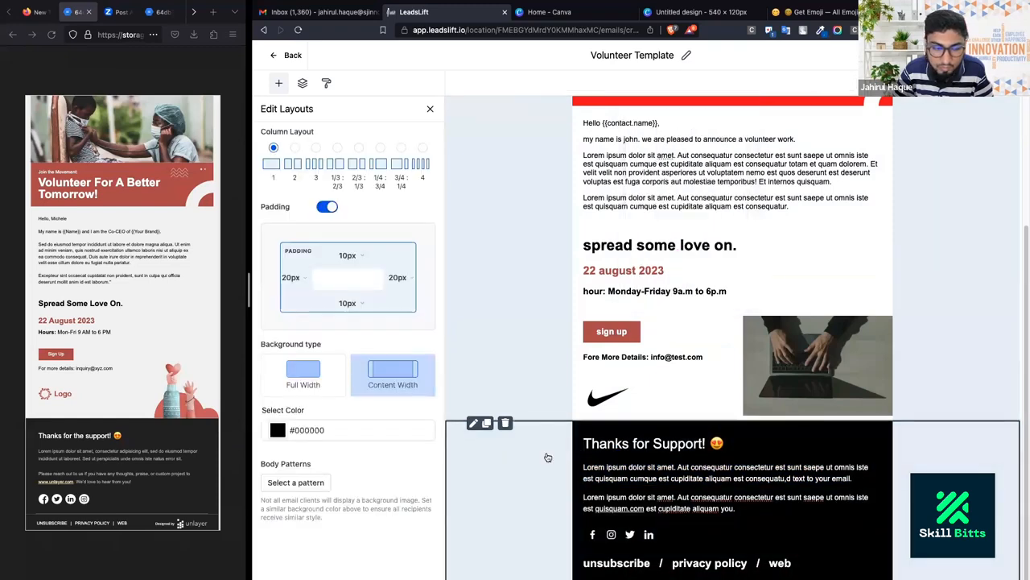
left_click(543, 458)
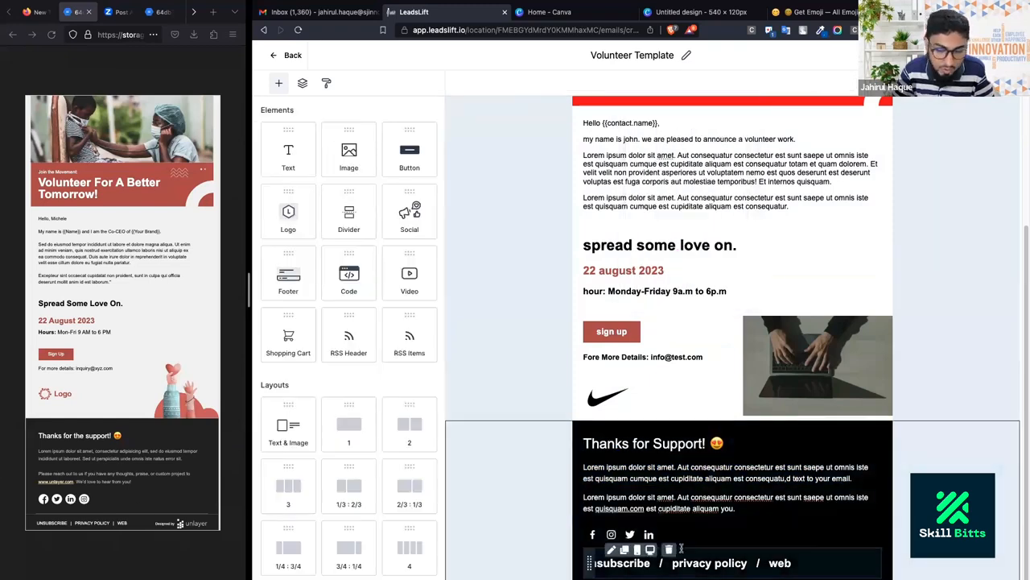
Color the "quisquam.com" link in the footer's second paragraph green.
left_click(643, 508)
left_click_drag(643, 508, 595, 508)
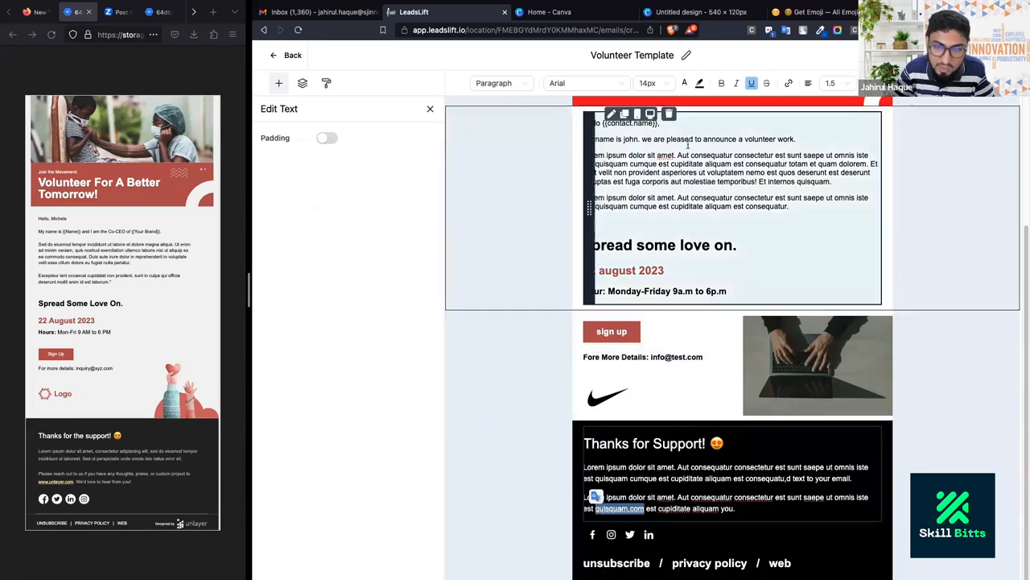
left_click(700, 83)
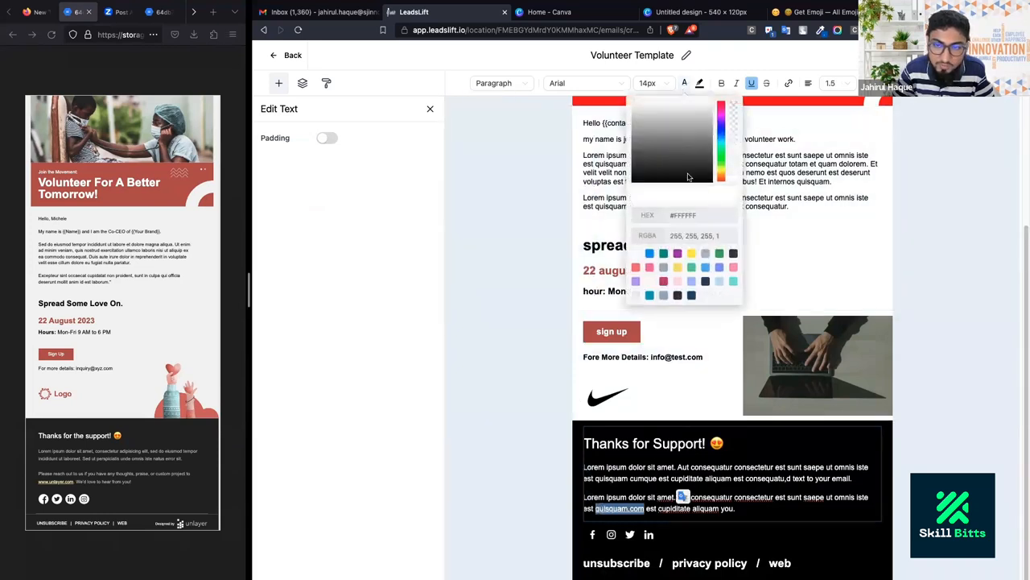
left_click(719, 253)
left_click(751, 514)
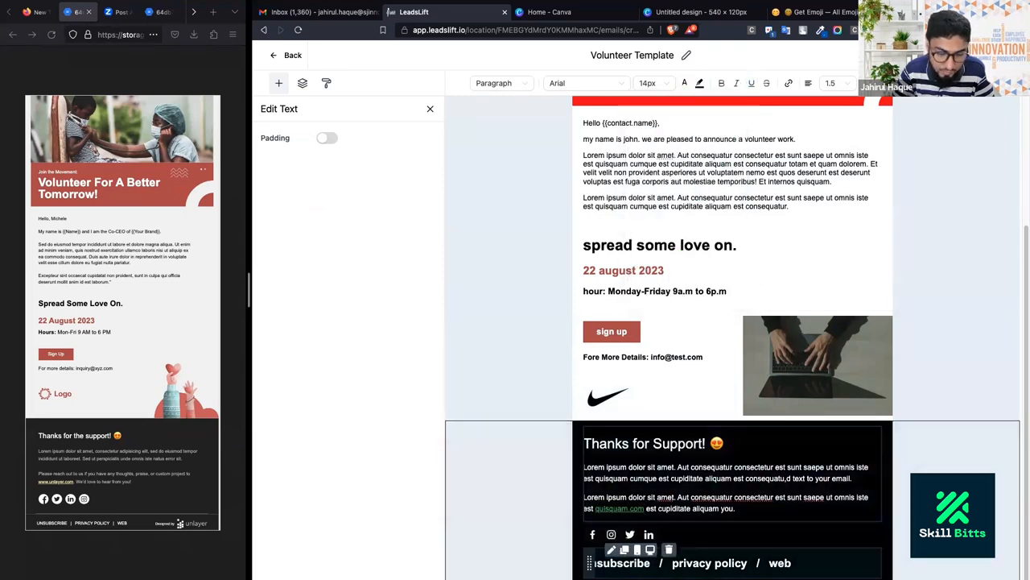
Replace both slash separators in the "unsubscribe / privacy policy / web" footer line with vertical bars "|".
left_click(660, 563)
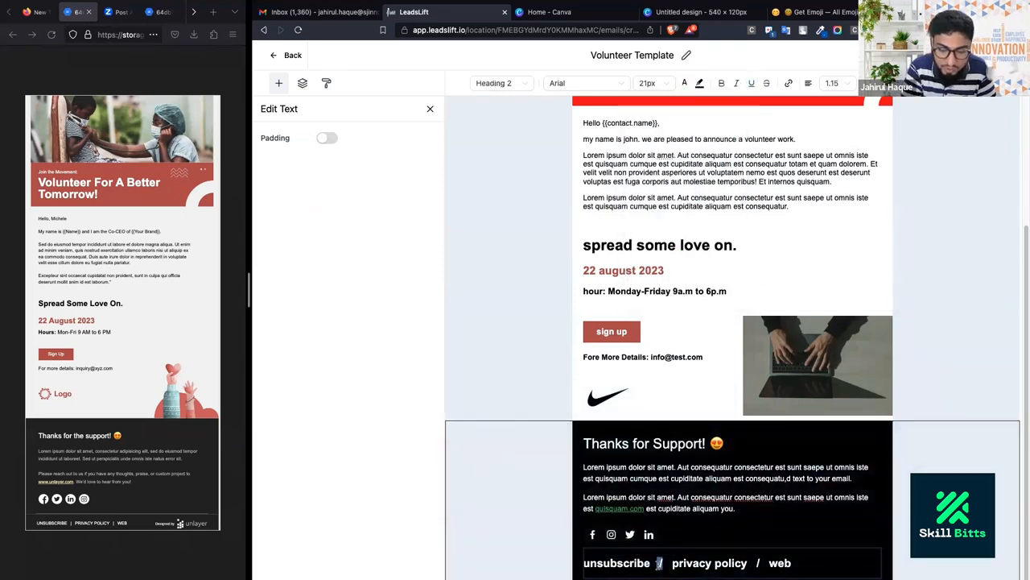
key("BackSpace")
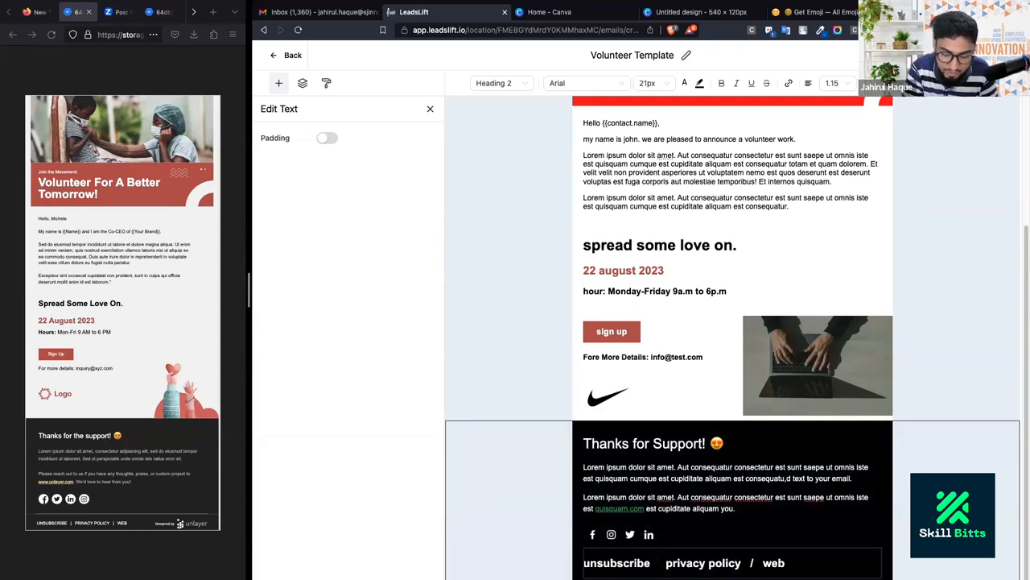
type("|")
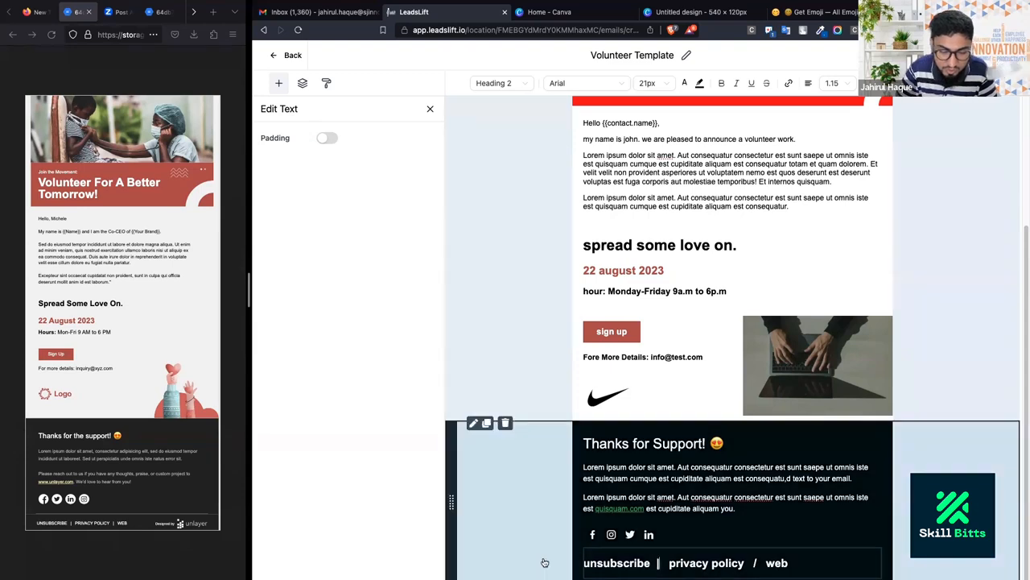
left_click_drag(748, 569, 757, 567)
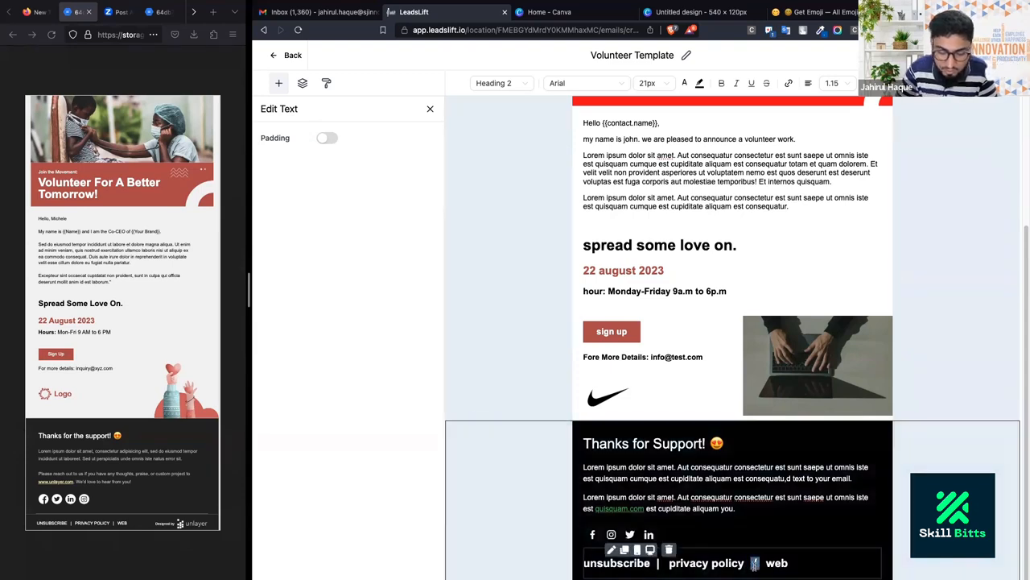
type("|")
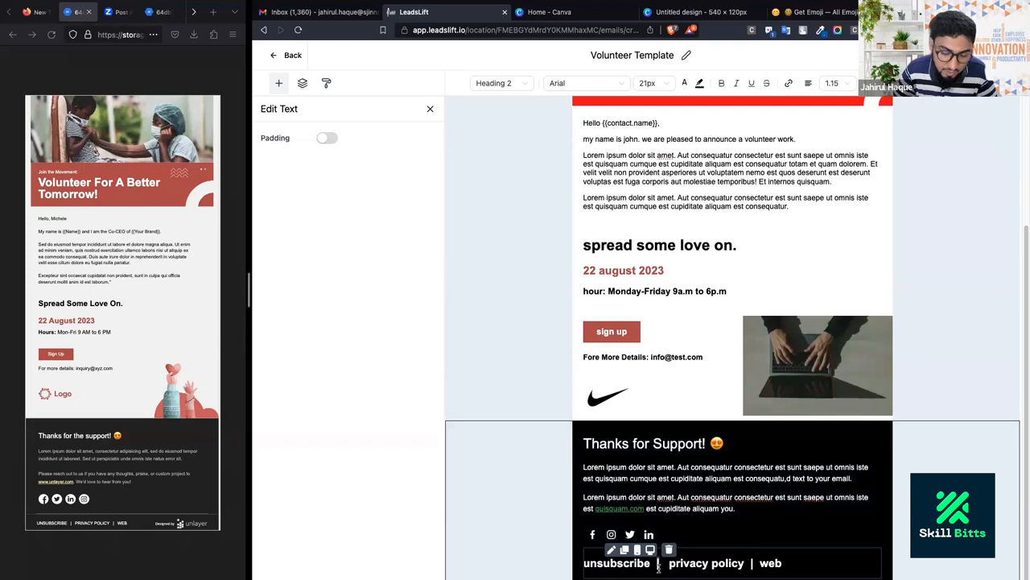
Change the whole "unsubscribe | privacy policy | web" line from a heading to the Paragraph style.
mouse_move(633, 551)
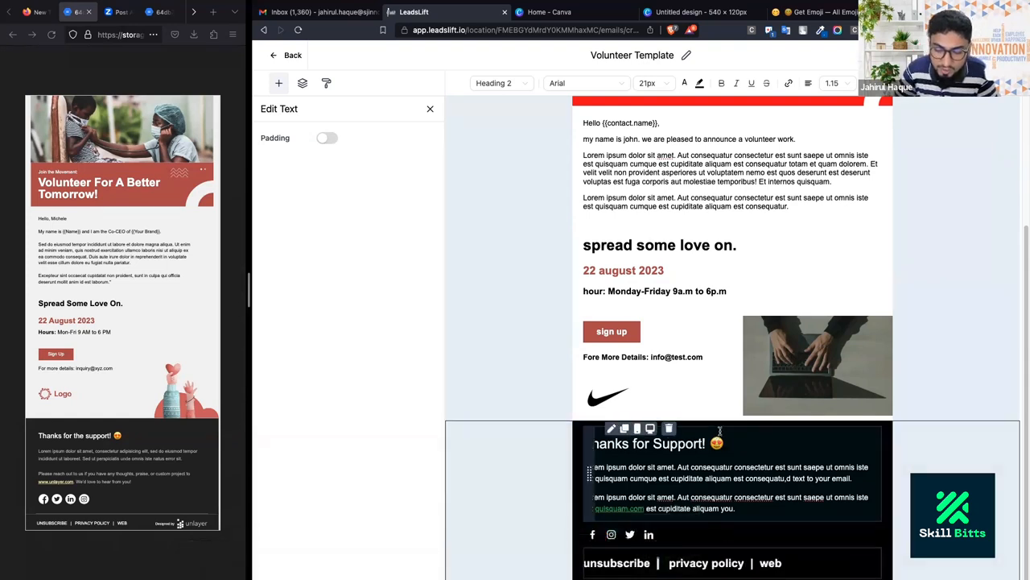
triple_click(793, 563)
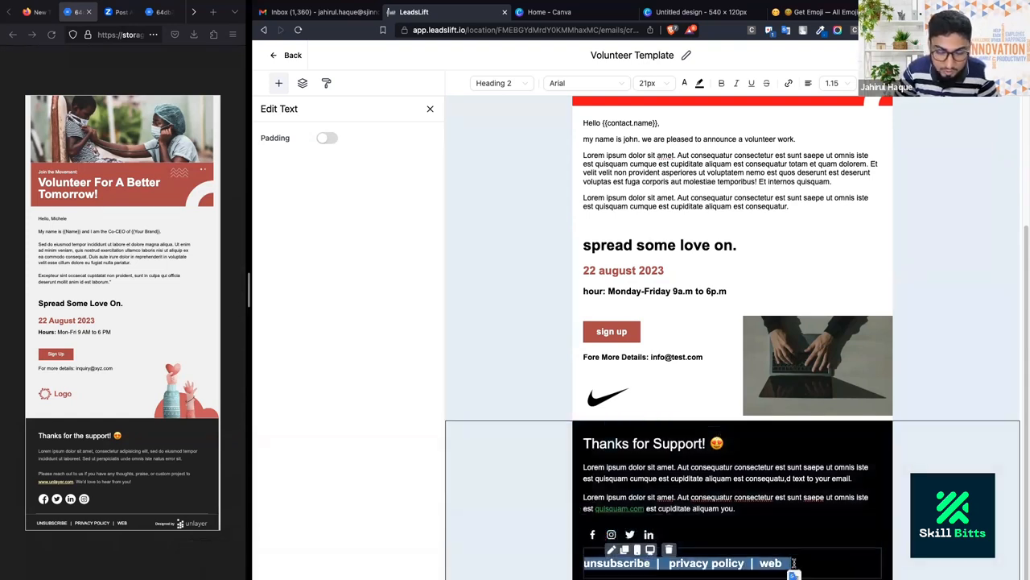
left_click(499, 83)
left_click(507, 196)
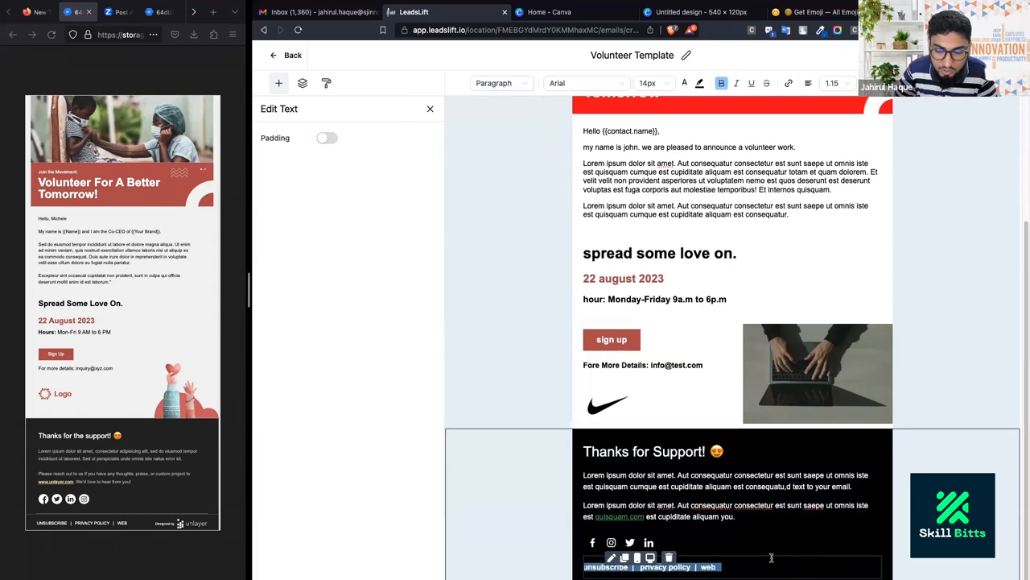
left_click(770, 552)
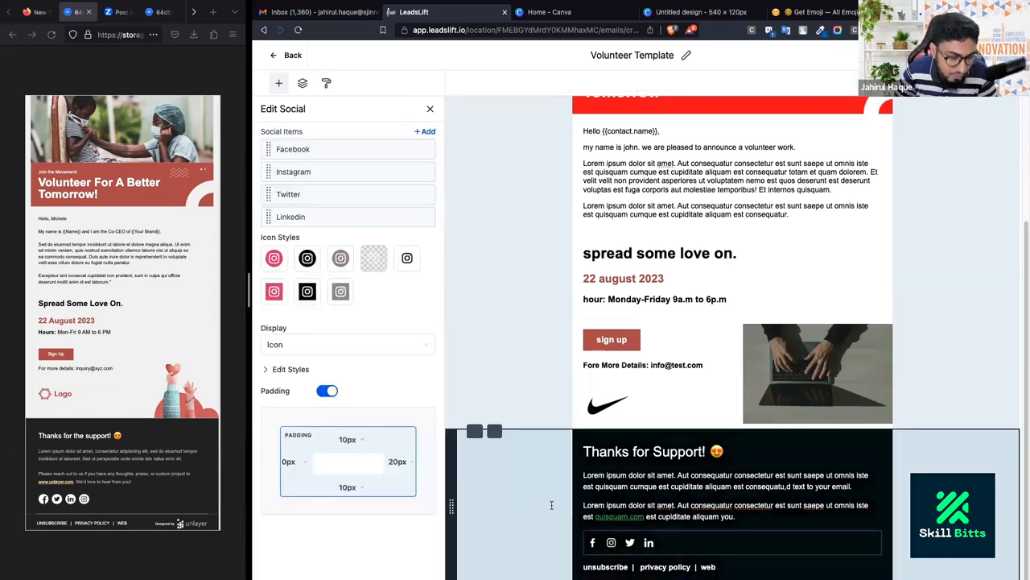
Insert a Divider element between the footer's social icons and the "unsubscribe | privacy policy | web" line.
left_click(606, 261)
left_click(483, 221)
left_click(276, 89)
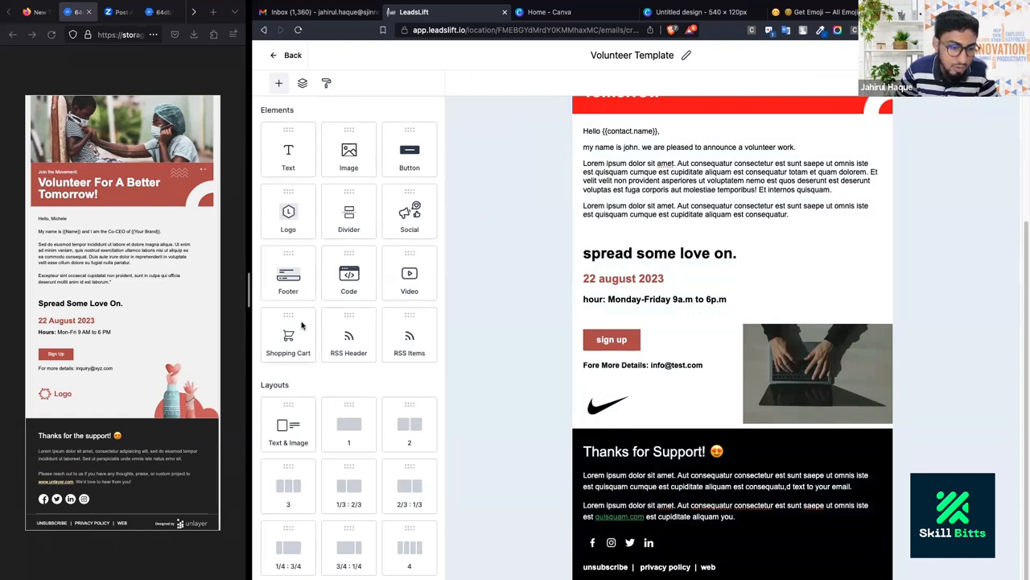
mouse_move(349, 213)
left_mouse_down()
mouse_move(612, 528)
mouse_move(630, 520)
mouse_move(629, 559)
left_mouse_up()
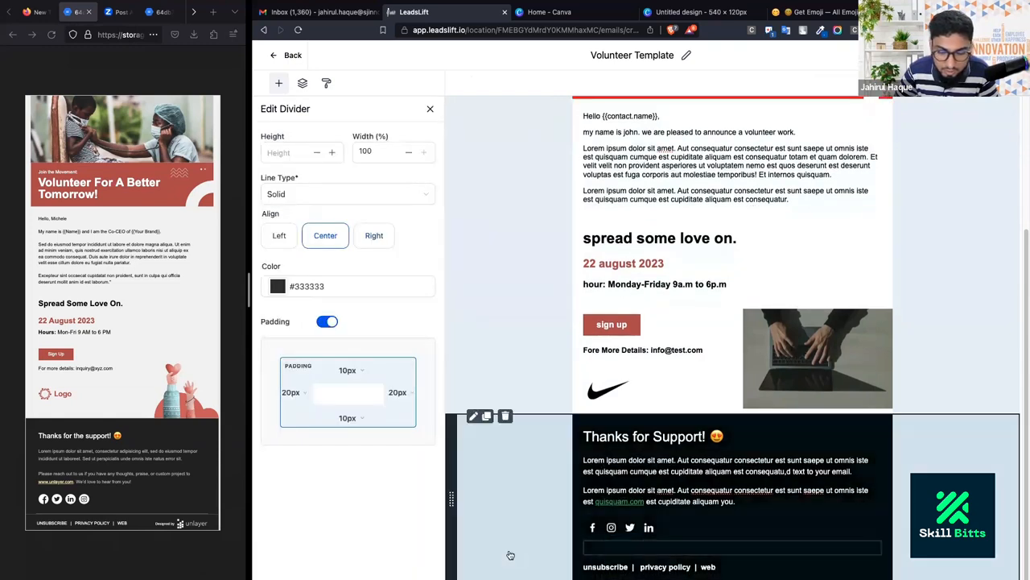
Set the footer divider's color to off-white #F5EEEEFF.
left_click(281, 287)
left_click_drag(290, 336, 298, 298)
left_click(338, 267)
left_click(669, 544)
left_click(757, 551)
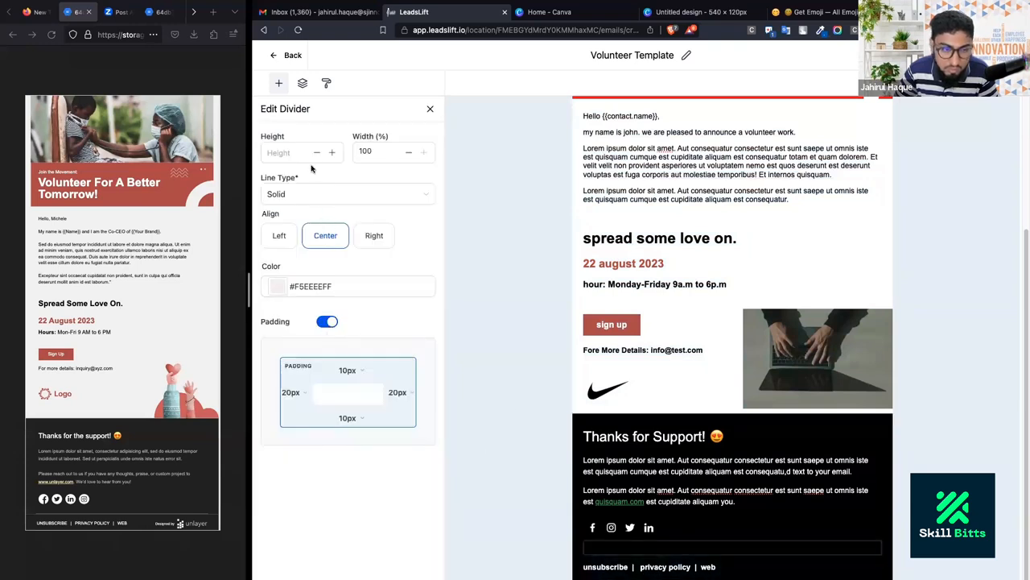
Set the footer divider's height to 1 and deselect it.
left_click(335, 155)
left_click(320, 153)
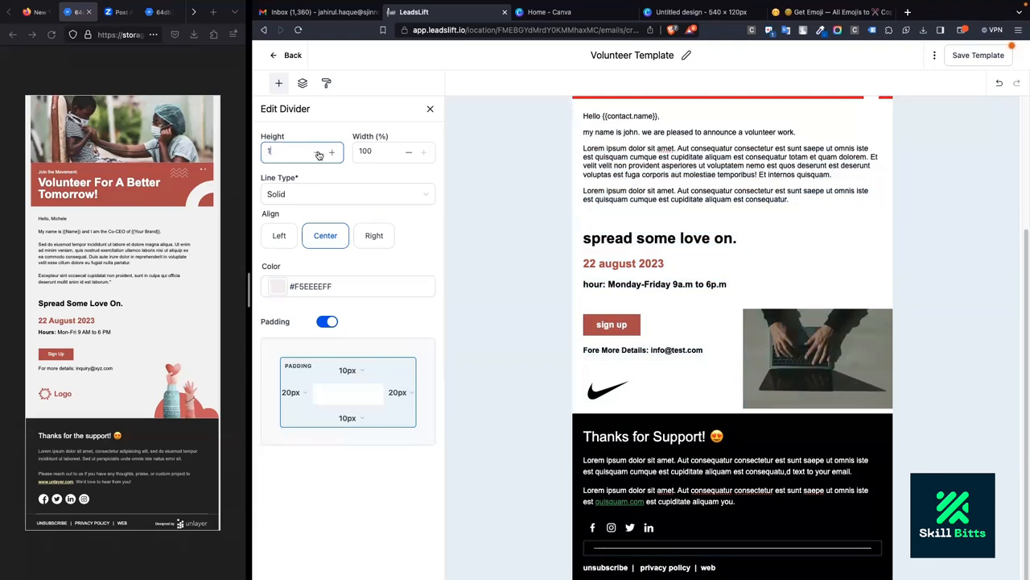
left_click(625, 222)
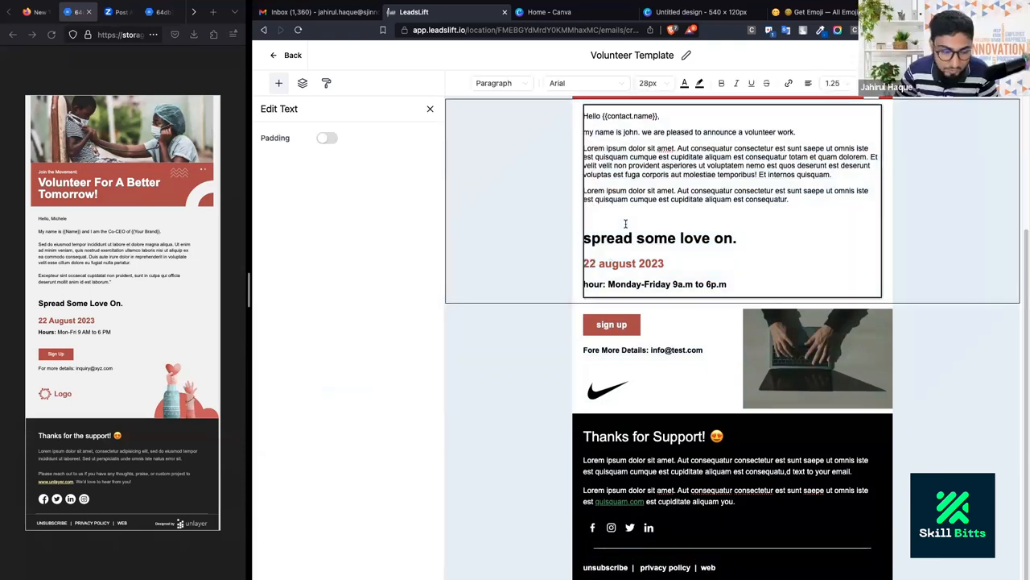
Align the footer divider left and turn off its padding so the line spans the full content width.
left_click(588, 551)
left_click(588, 550)
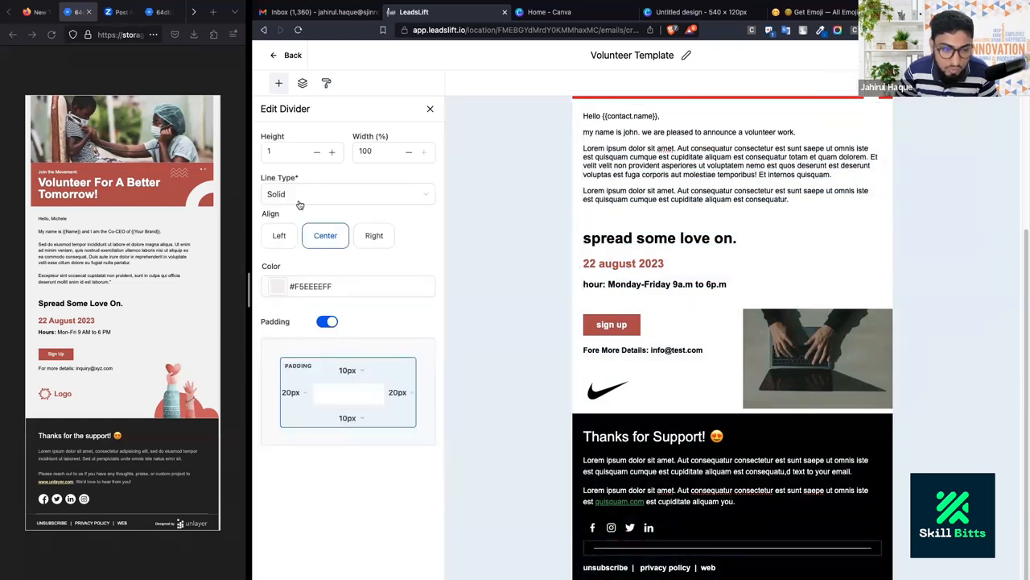
left_click(279, 236)
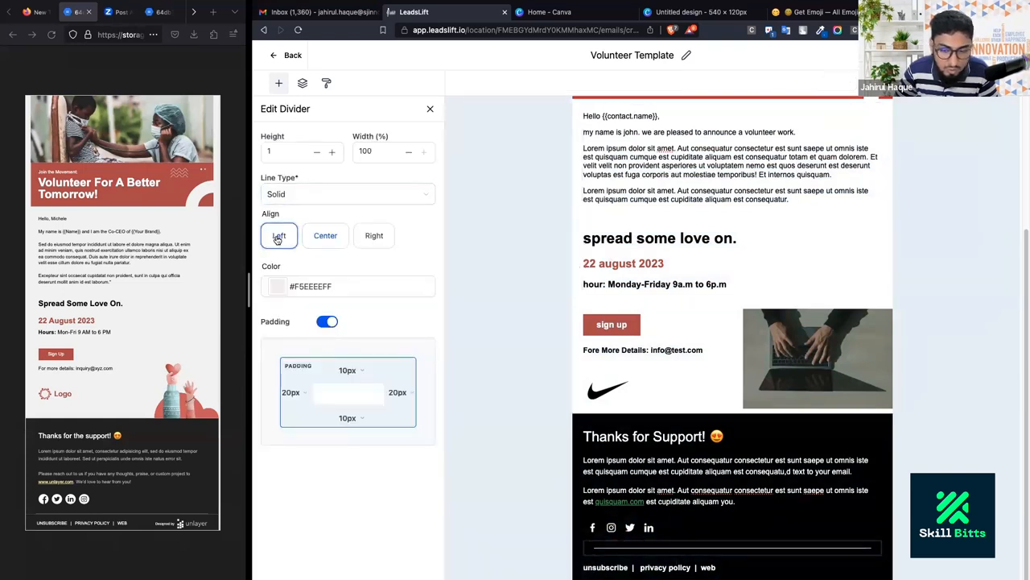
left_click(329, 322)
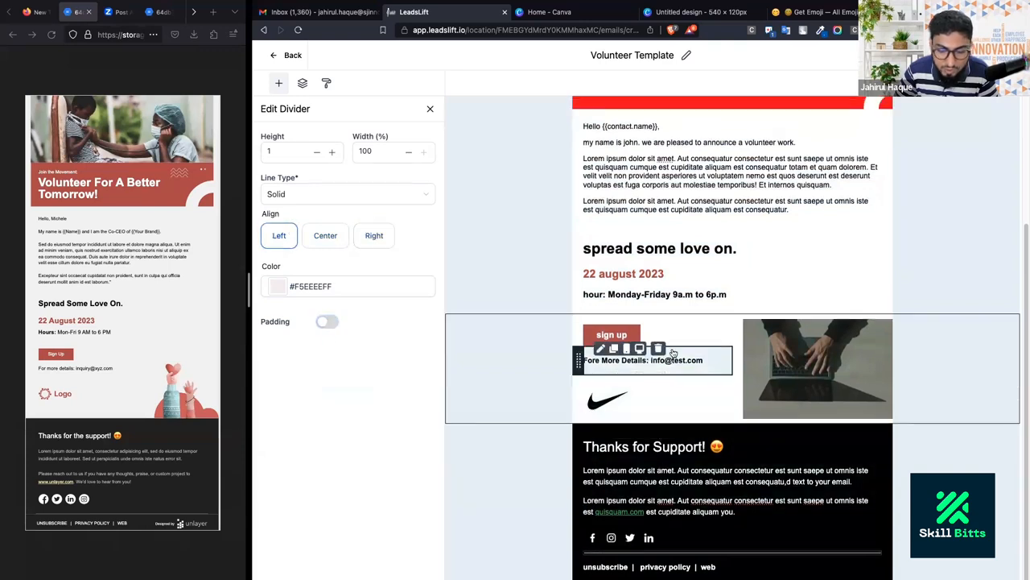
left_click(930, 351)
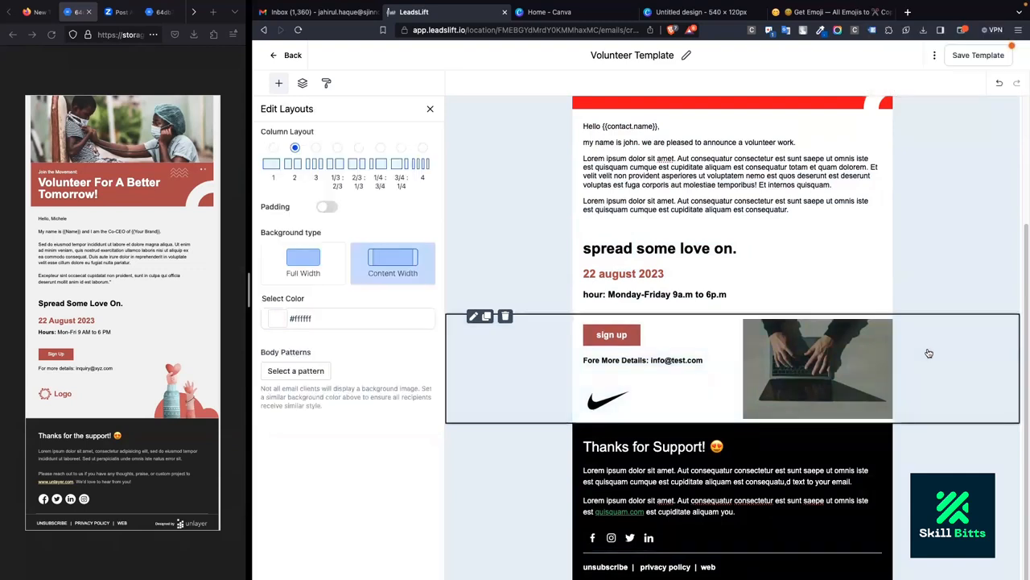
Change the footer's social icons to the round full-color icon style.
left_click(630, 539)
left_click(274, 259)
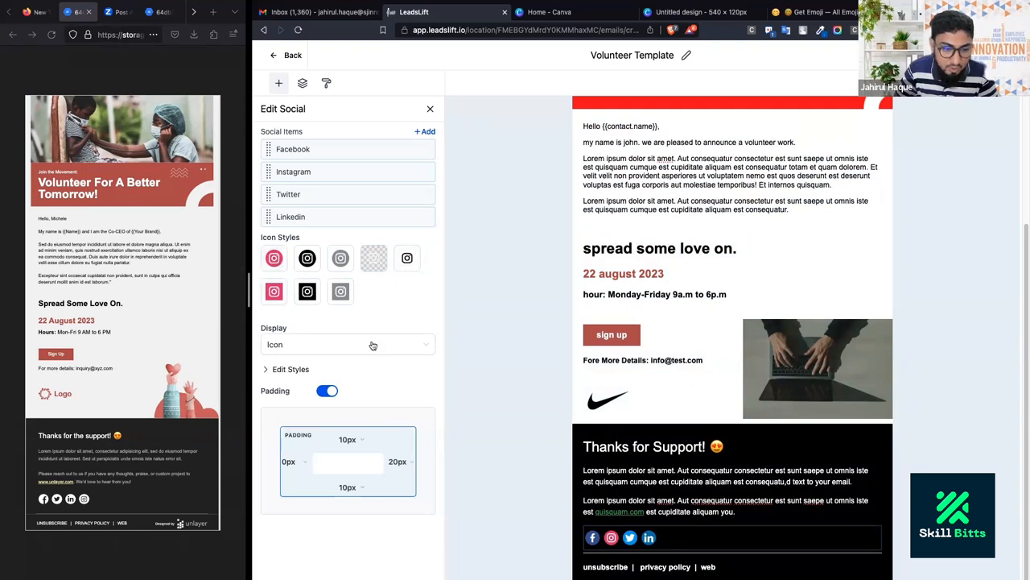
Try turning off the padding of the social icons block, and turn it back on.
left_click(266, 369)
scroll(273, 426, "down", 5)
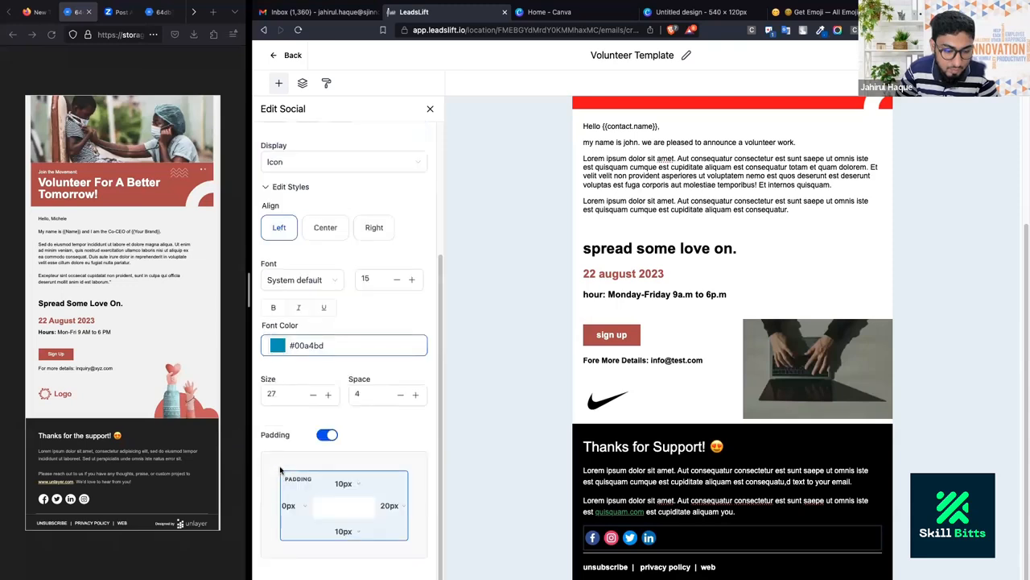
left_click(325, 436)
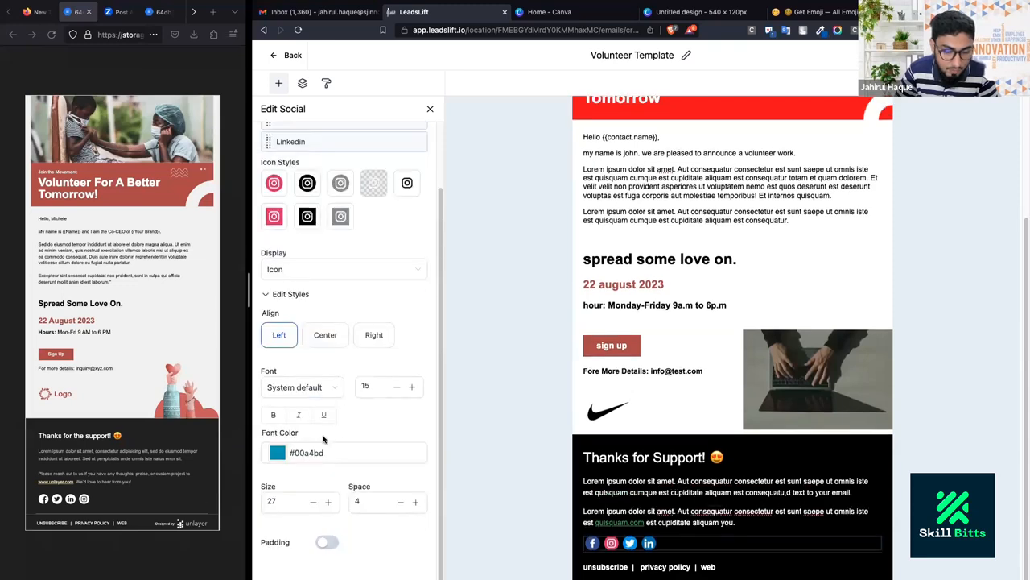
left_click(326, 542)
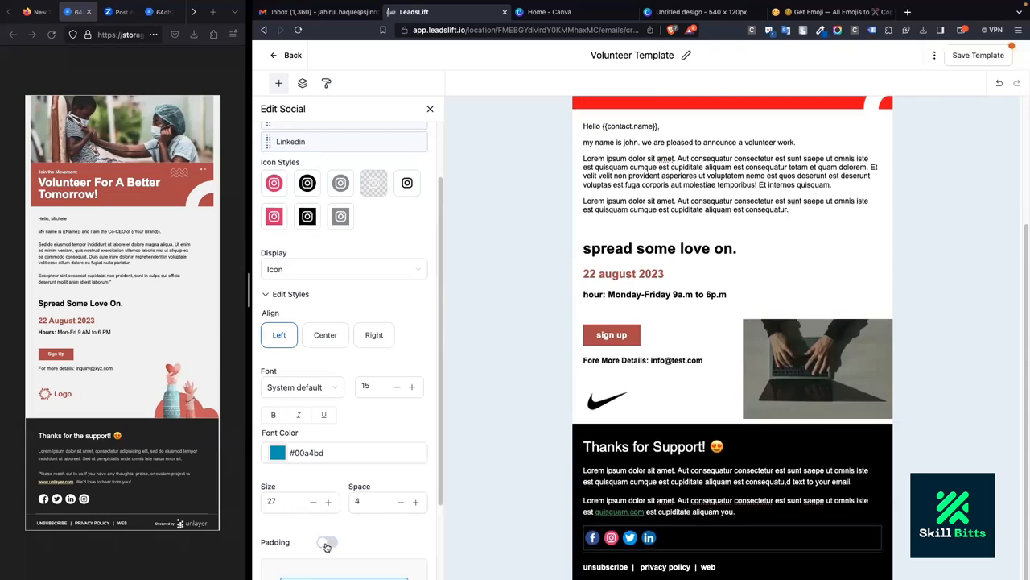
scroll(329, 390, "up", 2)
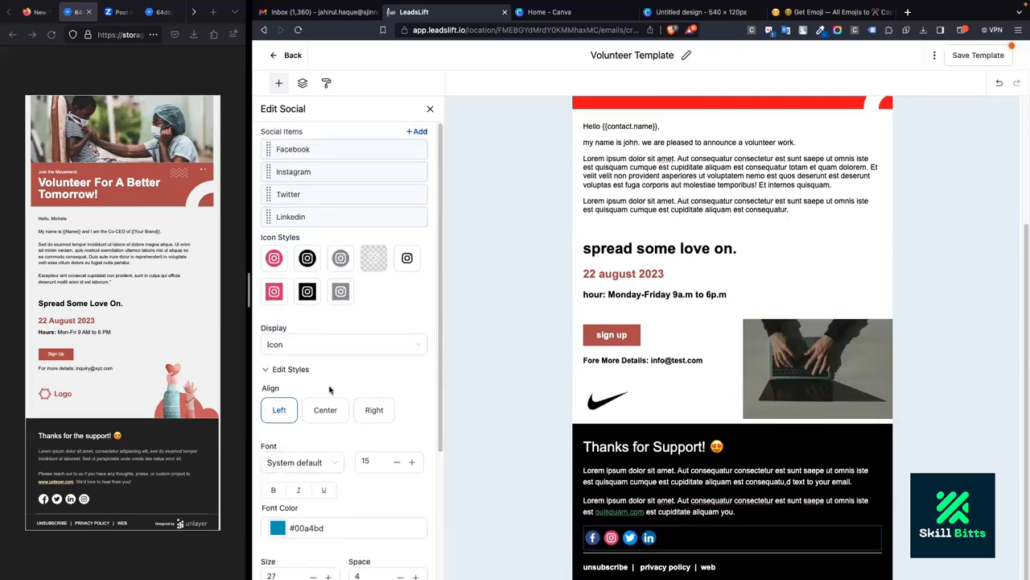
left_click(269, 374)
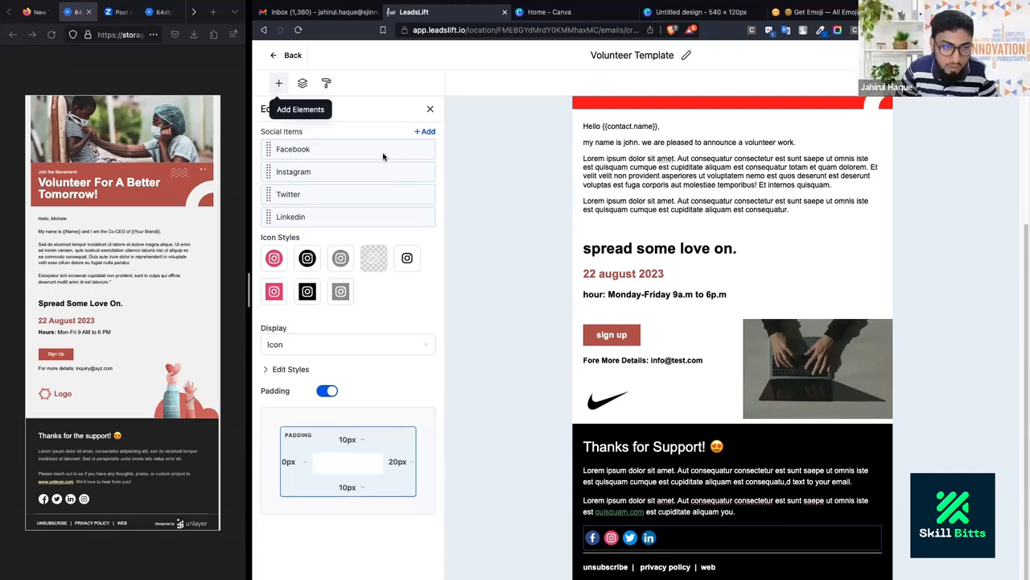
Review the whole email template from the header image down to the footer links against the reference design.
left_click(693, 362)
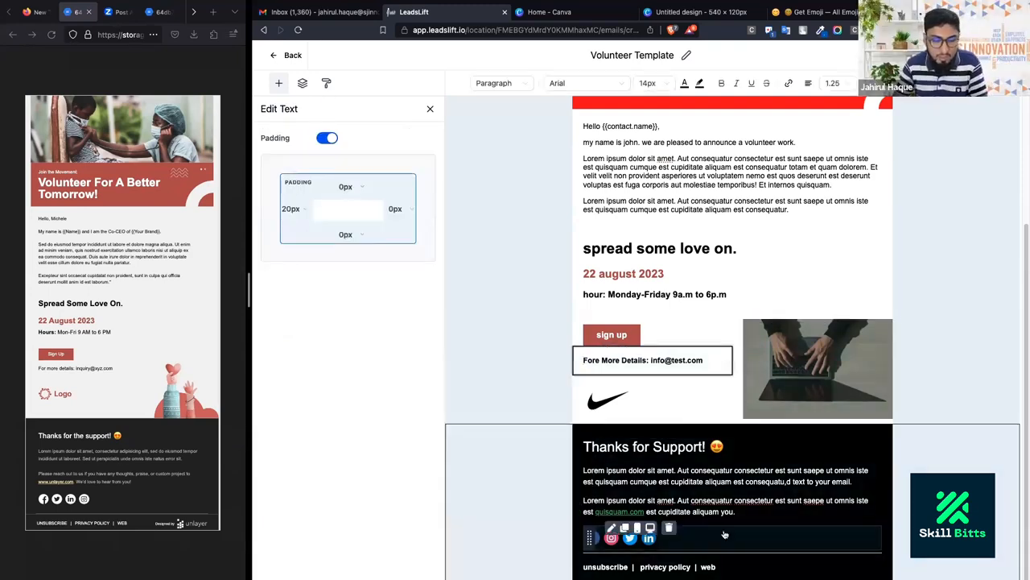
left_click(731, 566)
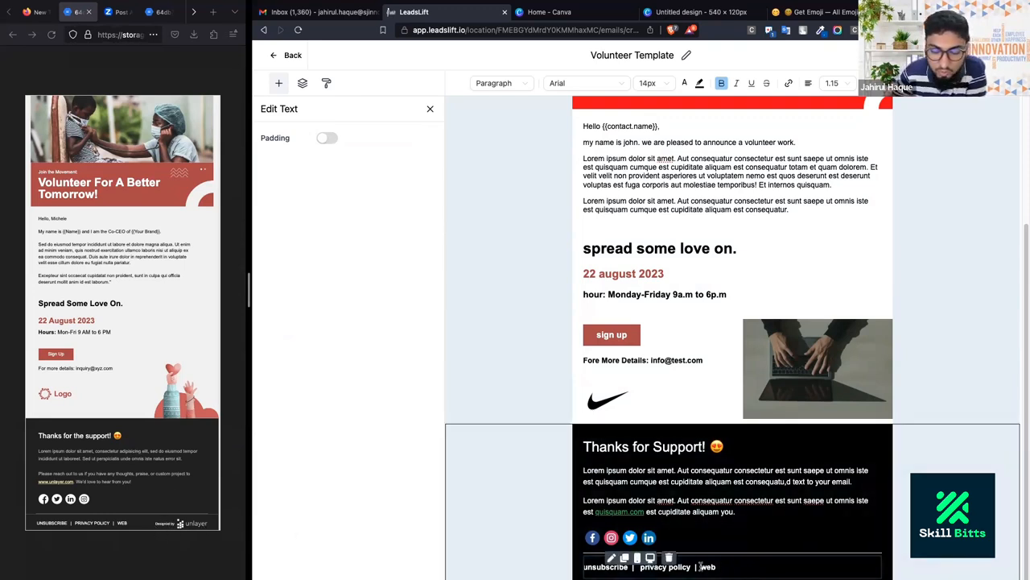
left_click_drag(727, 567, 548, 555)
left_click(952, 475)
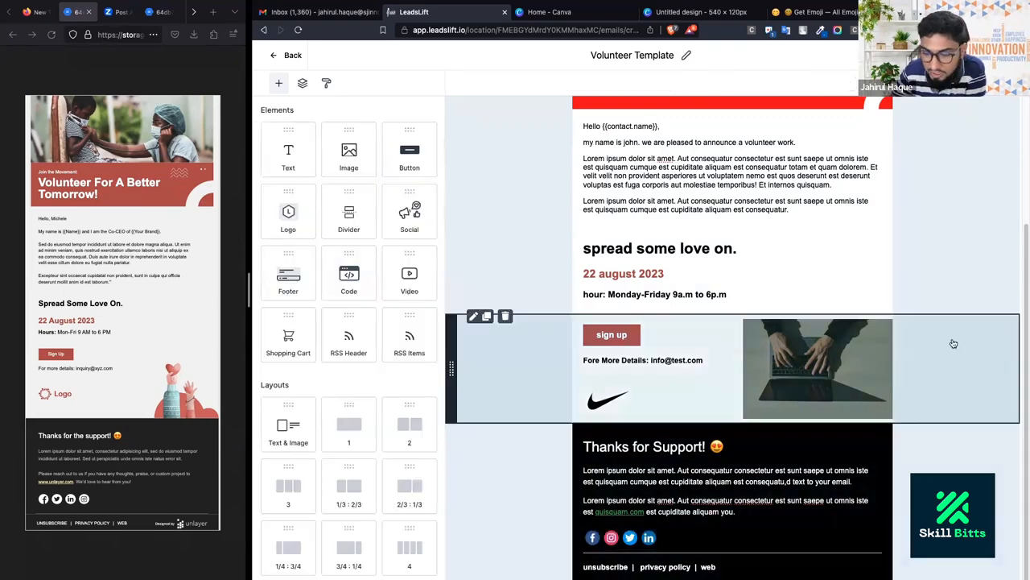
scroll(953, 346, "up", 3)
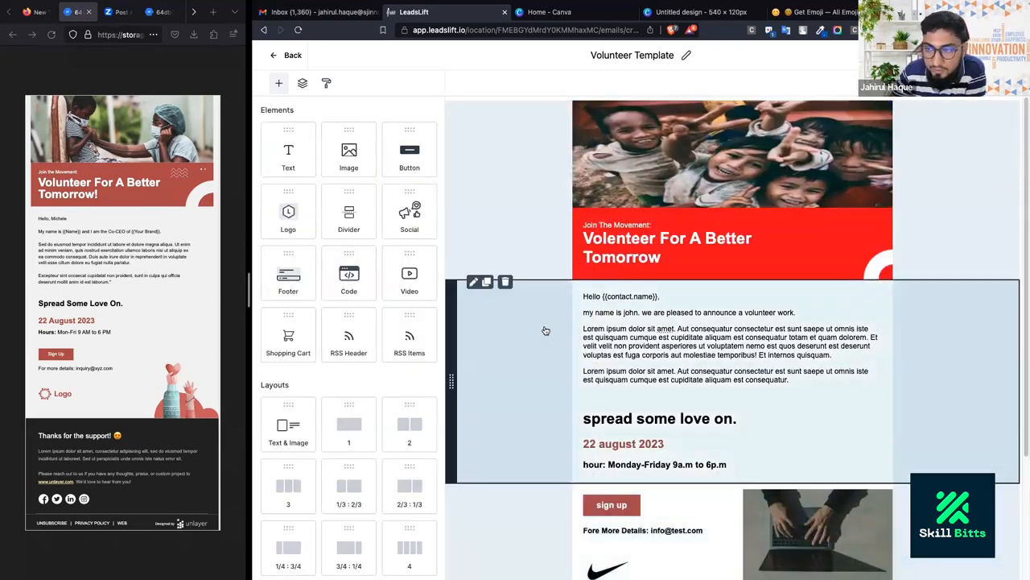
scroll(545, 329, "down", 3)
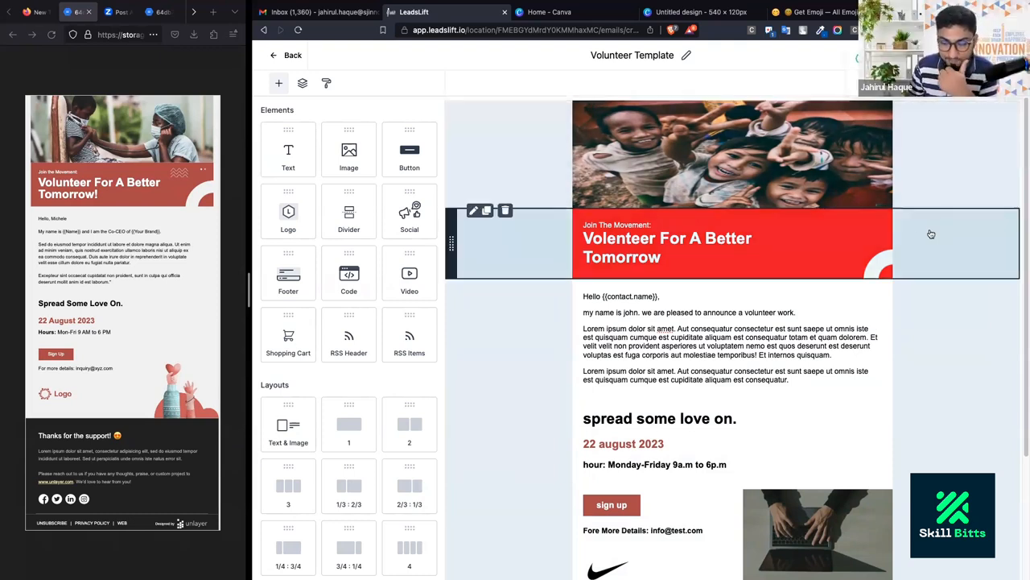
scroll(996, 438, "down", 3)
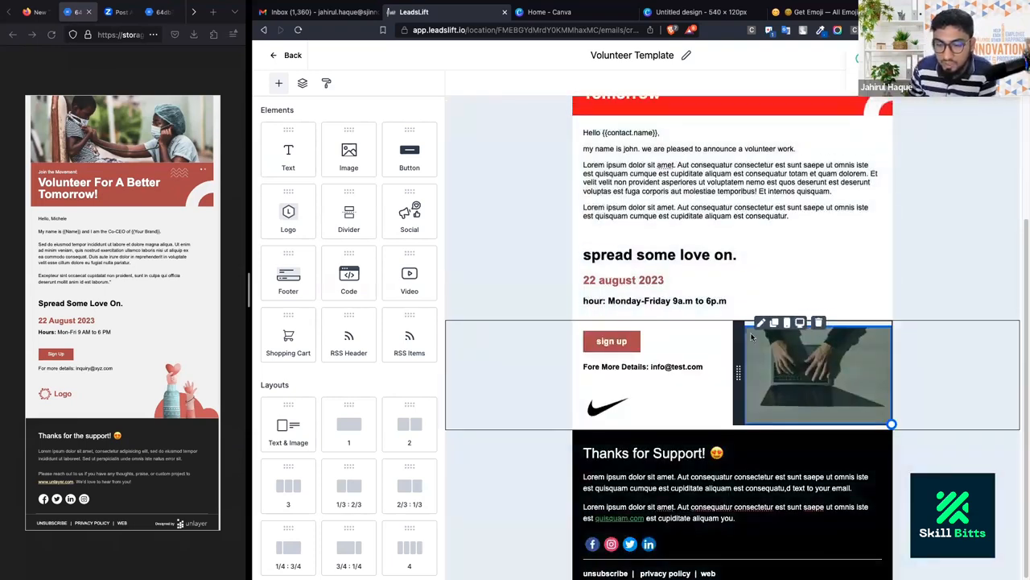
scroll(888, 418, "up", 3)
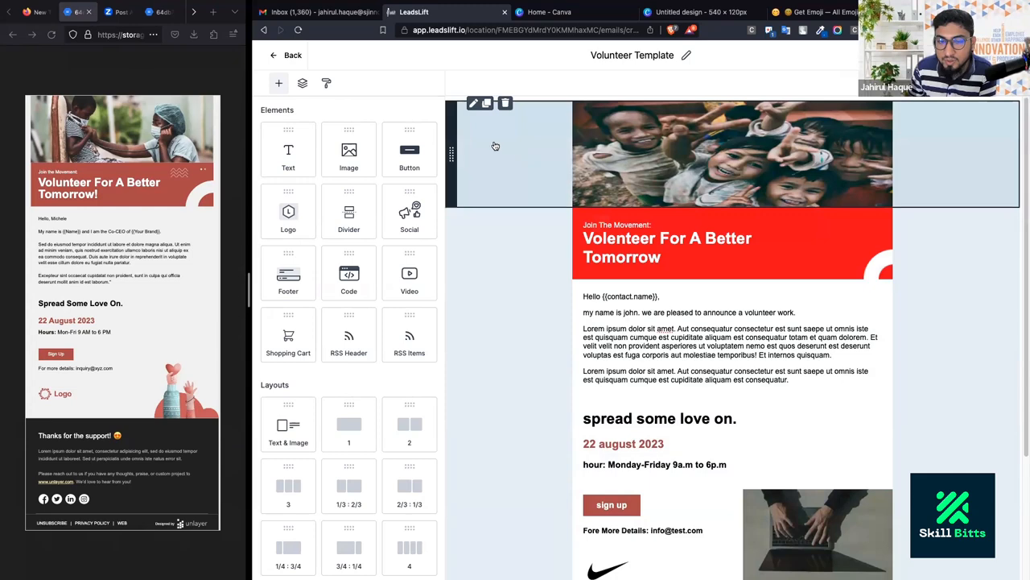
scroll(524, 334, "down", 3)
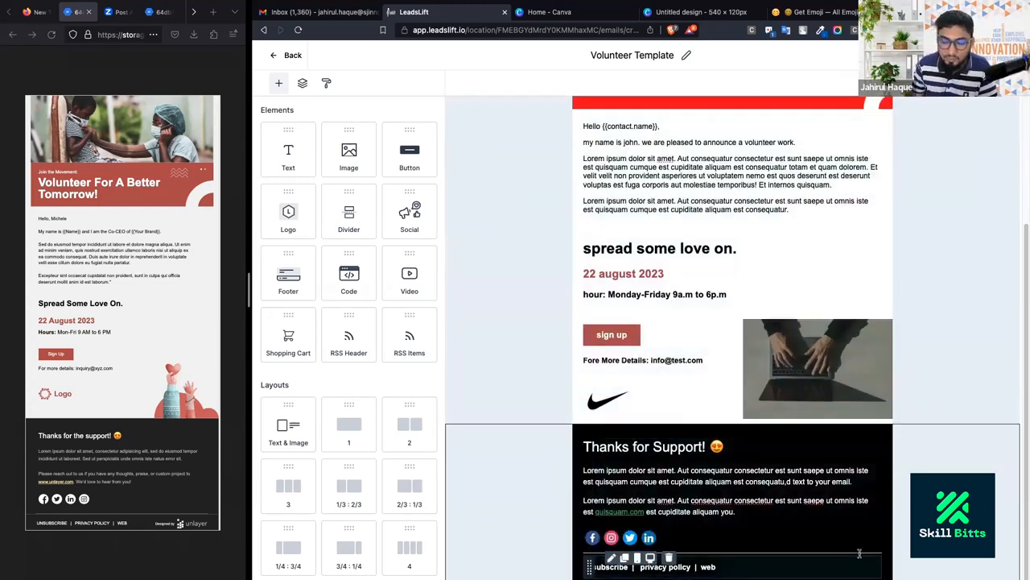
Preview the template at desktop size and look through it from the header image to the footer links.
scroll(714, 342, "up", 3)
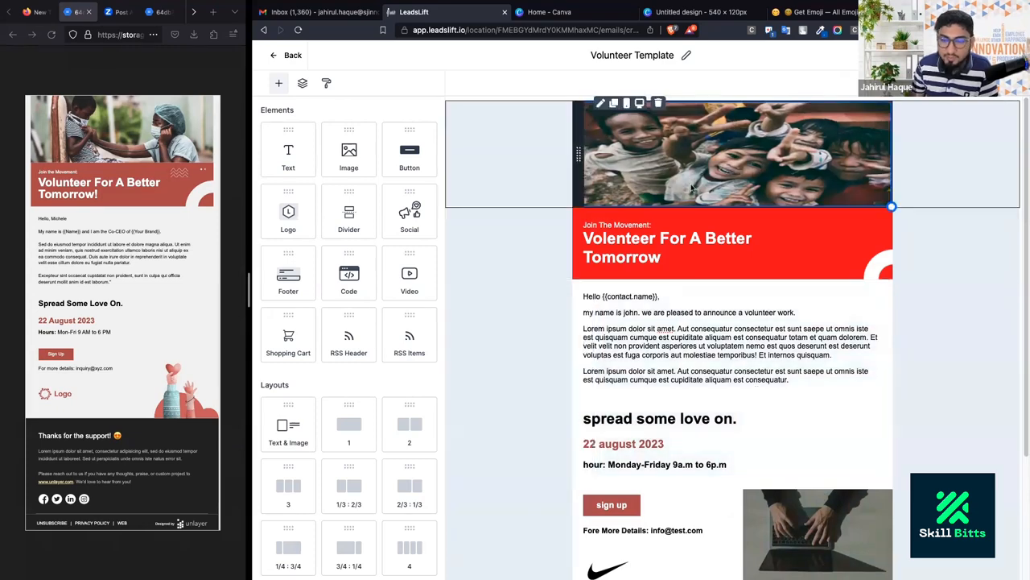
scroll(716, 265, "down", 3)
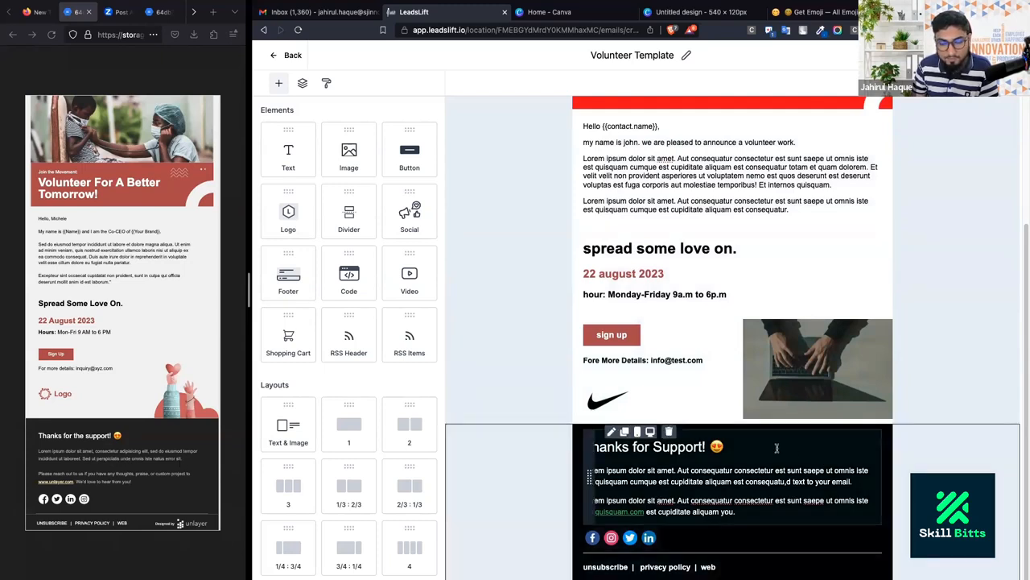
mouse_move(1007, 214)
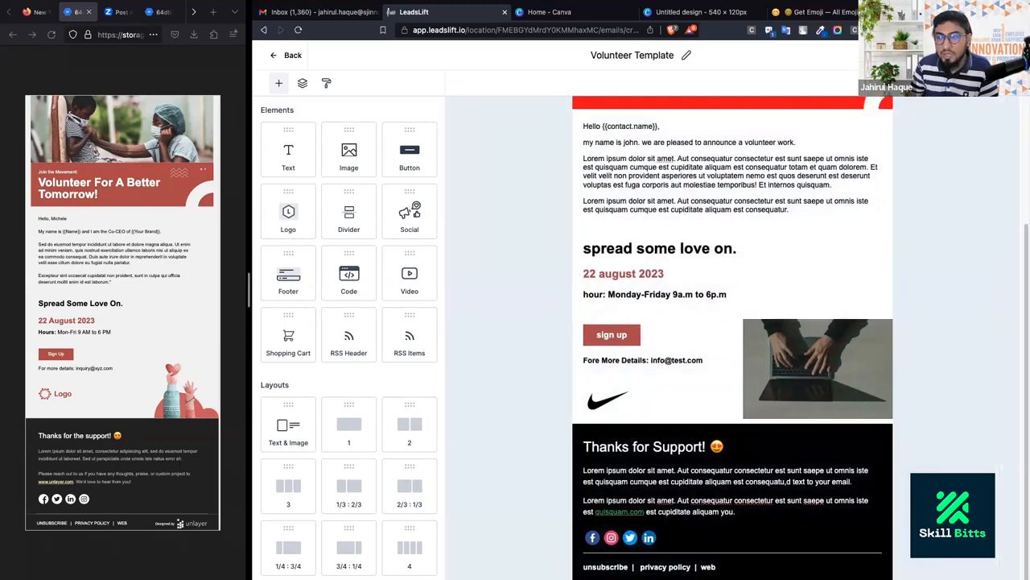
left_click(927, 56)
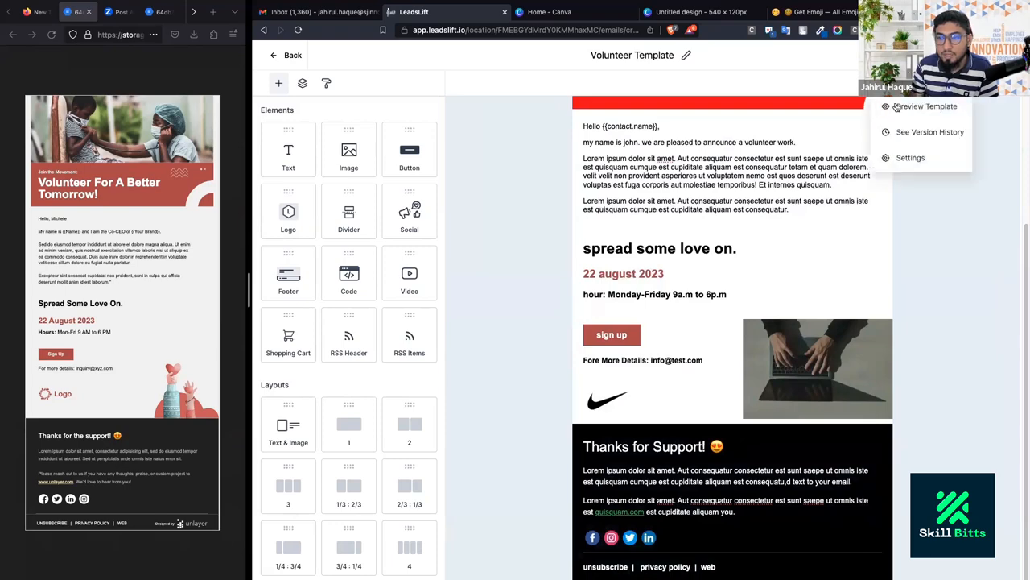
left_click(893, 108)
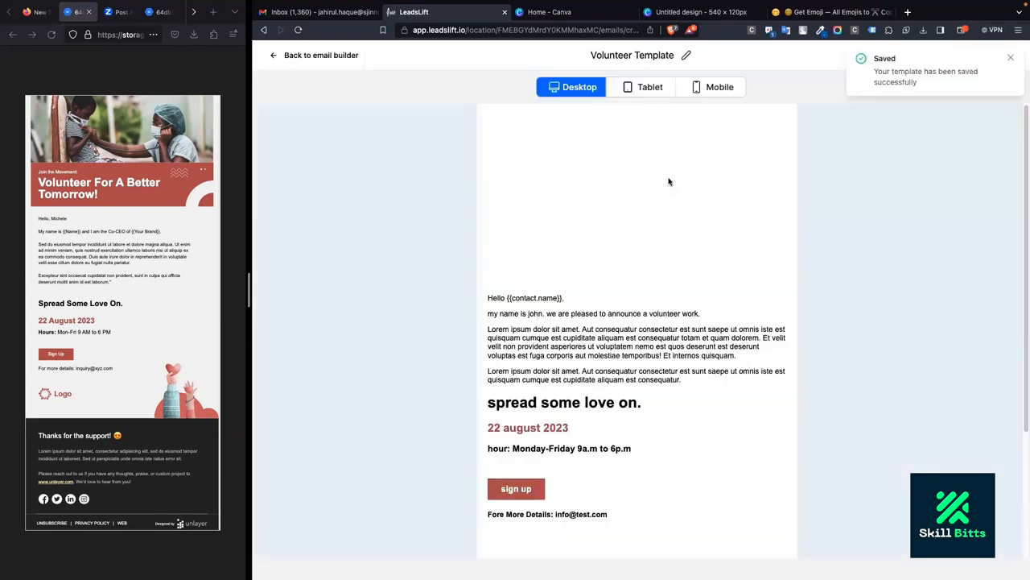
scroll(648, 352, "down", 3)
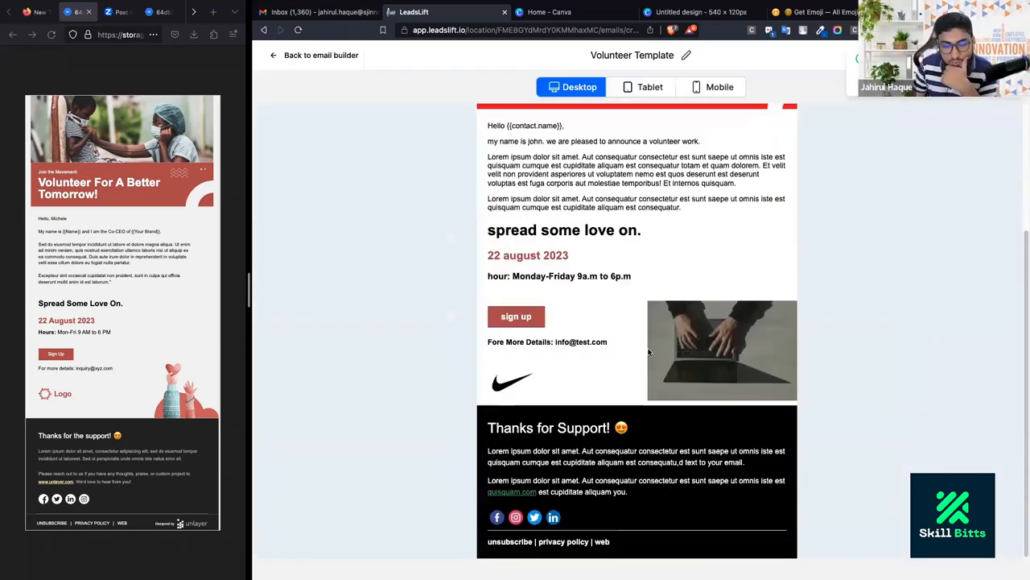
scroll(649, 352, "up", 3)
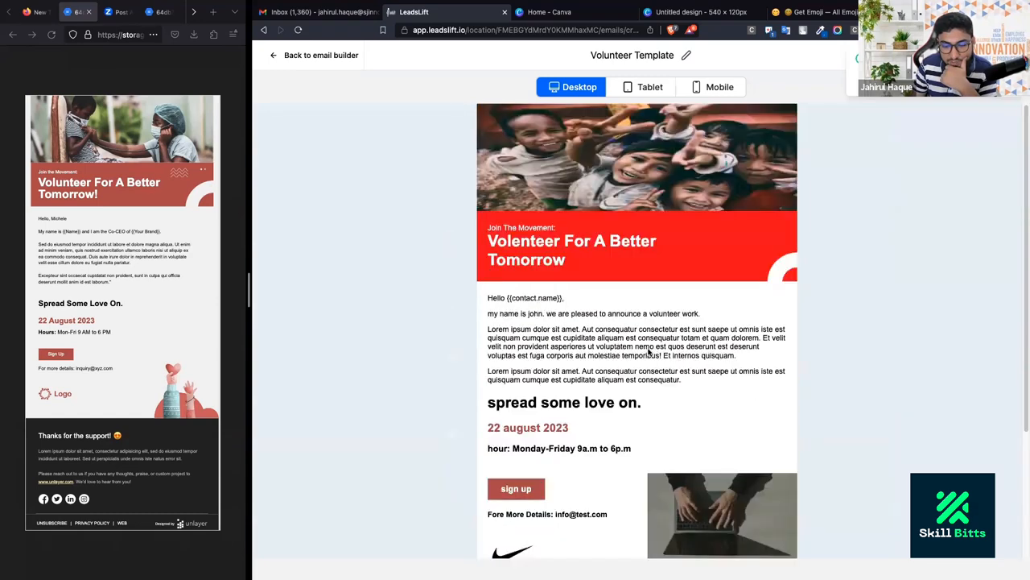
Check how the logo and laptop image stack in the mobile preview, compare with desktop, and return to the email builder.
left_click(716, 87)
scroll(679, 323, "down", 5)
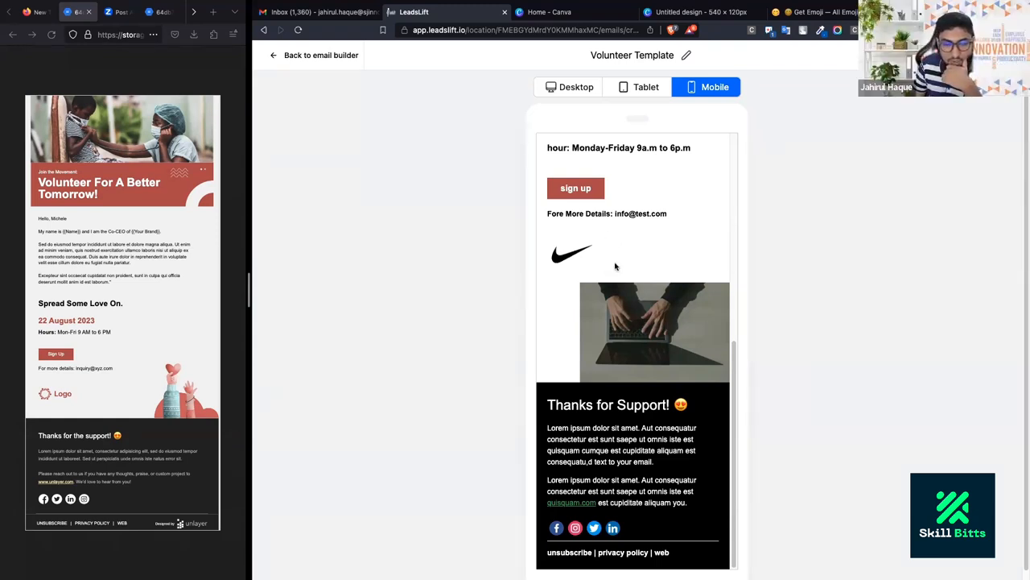
scroll(615, 266, "up", 5)
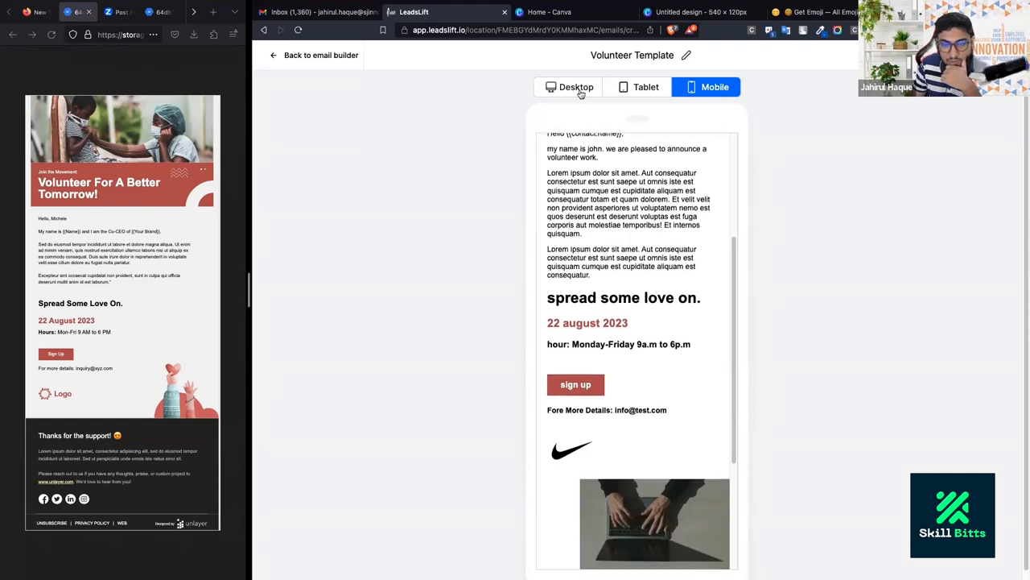
left_click(577, 87)
scroll(553, 378, "down", 3)
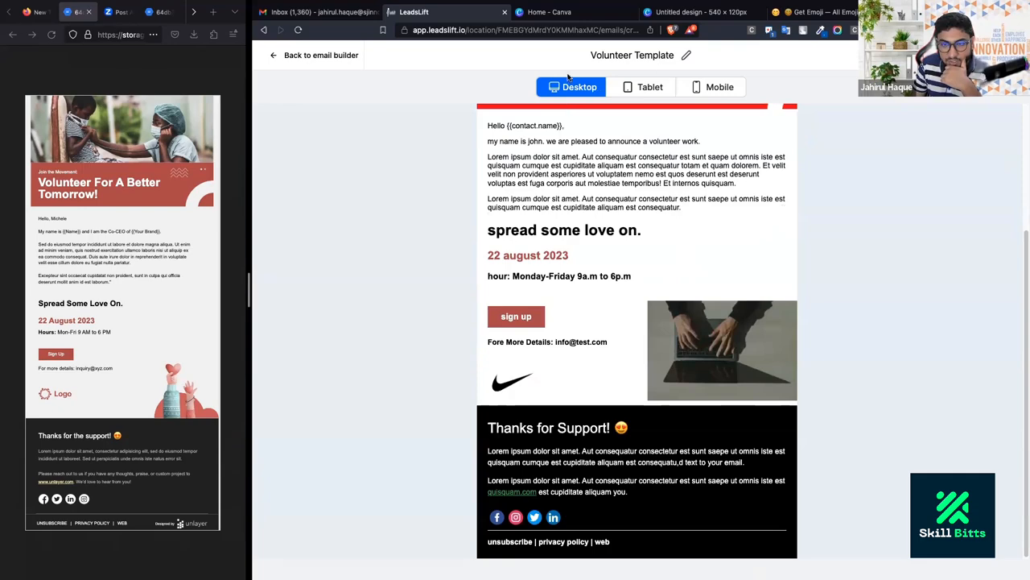
left_click(290, 58)
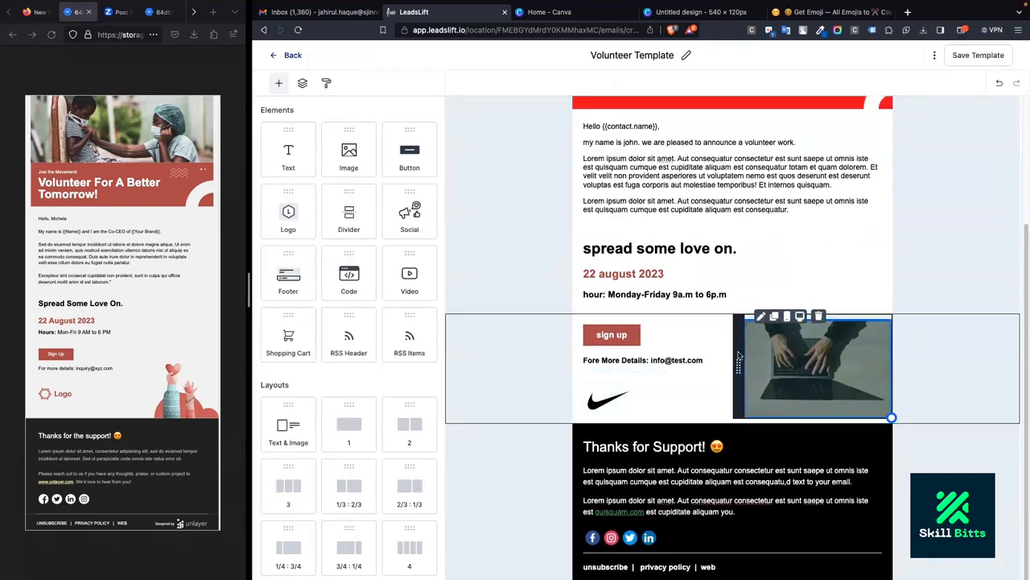
Hide the laptop image and the Nike logo in the sign-up section on mobile devices.
left_click(742, 355)
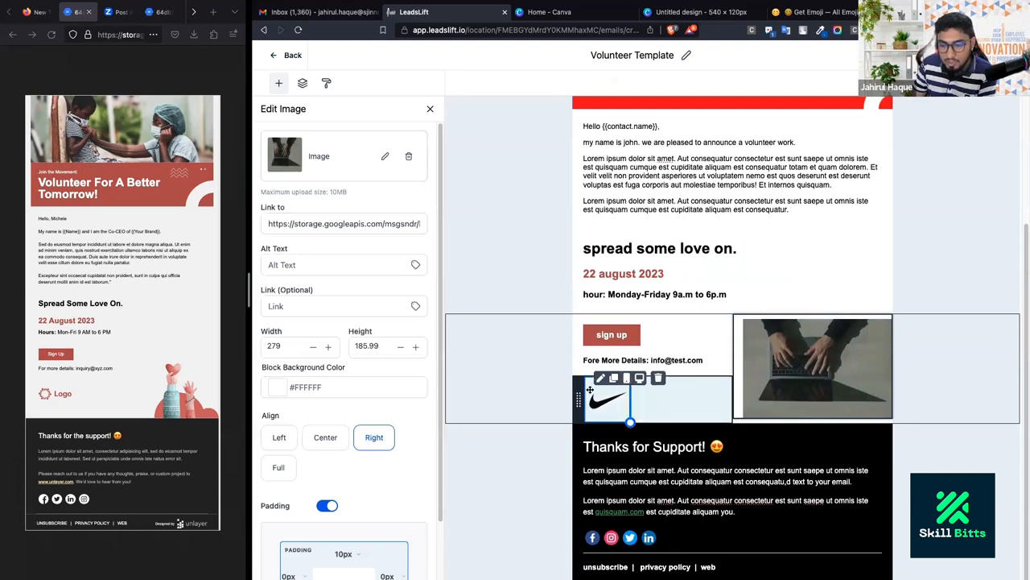
left_click(616, 391)
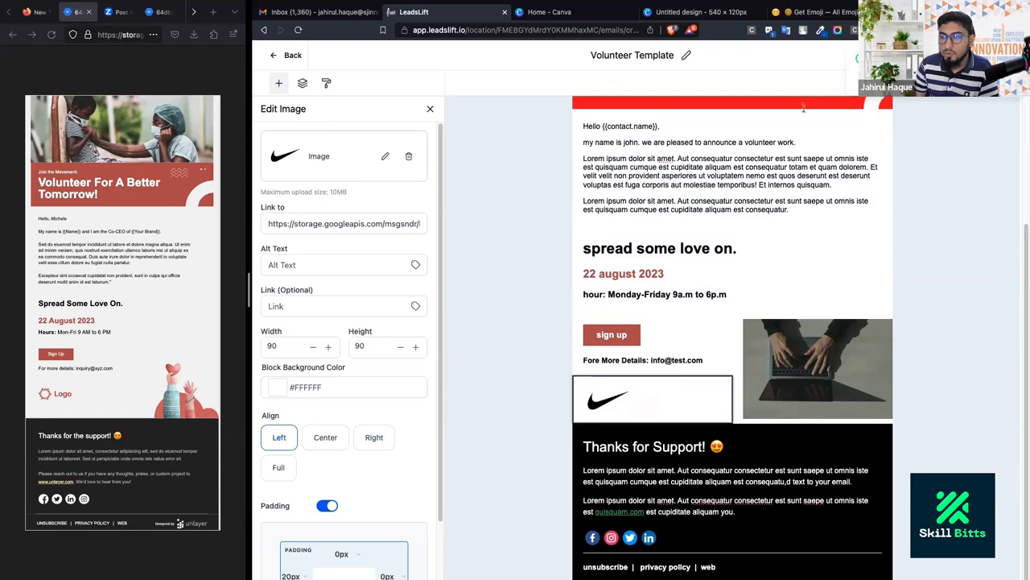
Check the sign-up section's logo and image visibility in the mobile and desktop previews, then return to the builder.
left_click(938, 55)
left_click(917, 112)
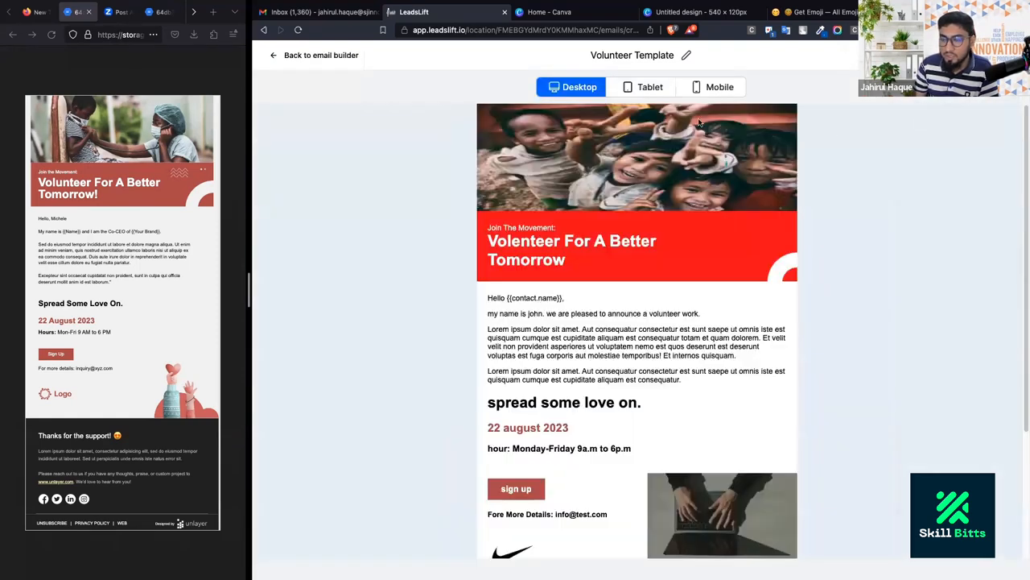
left_click(712, 88)
scroll(668, 288, "down", 5)
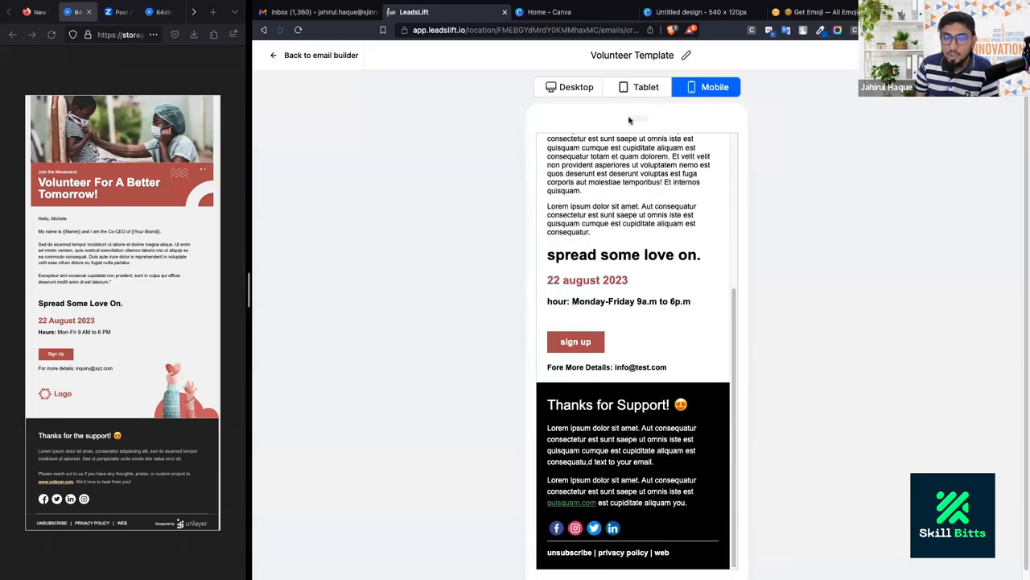
left_click(576, 87)
scroll(610, 381, "down", 3)
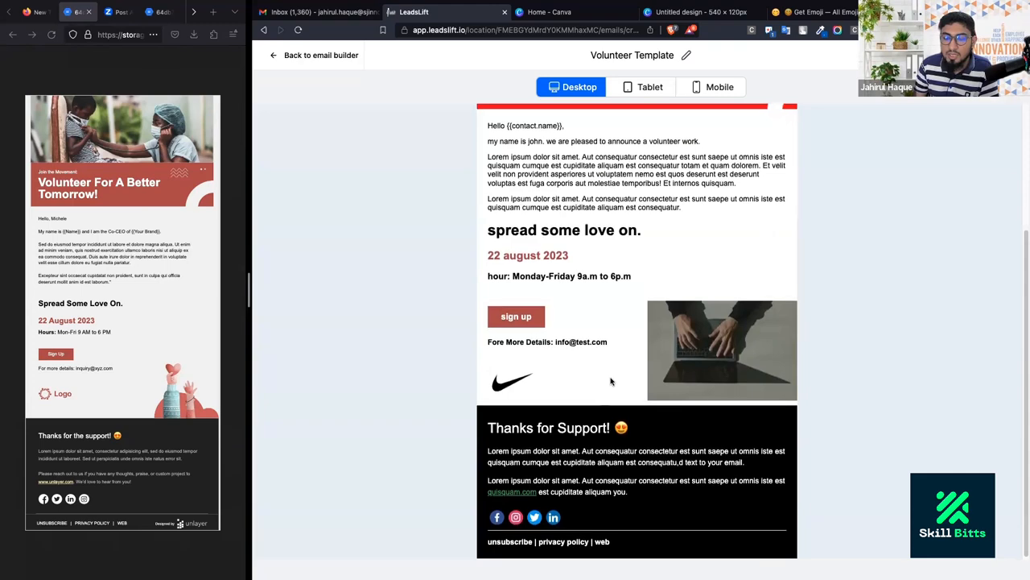
left_click(289, 56)
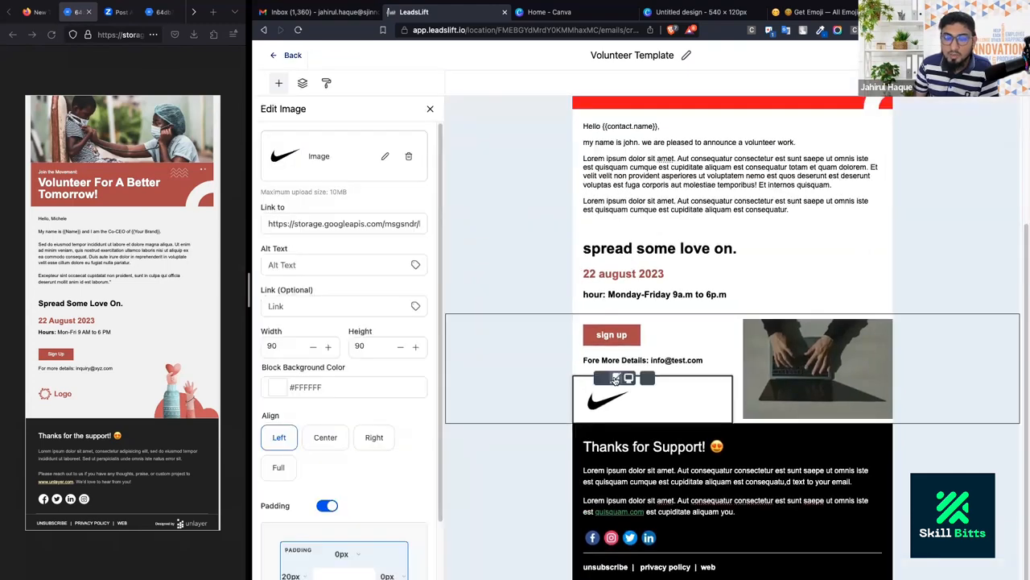
Add an empty two-column layout between the sign-up section and the black footer.
left_click(278, 82)
left_click_drag(347, 421, 649, 429)
scroll(664, 273, "down", 1)
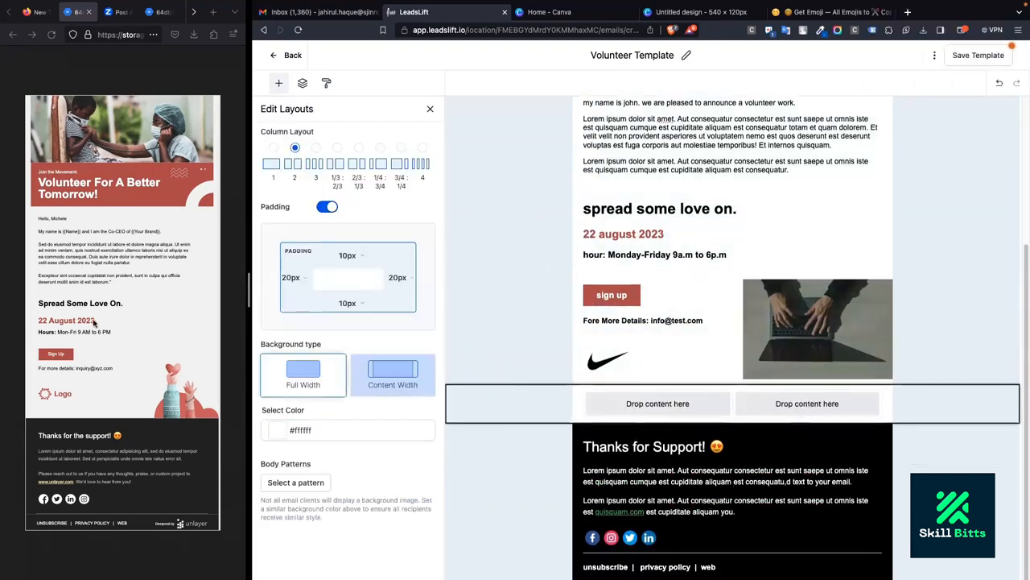
left_click(645, 405)
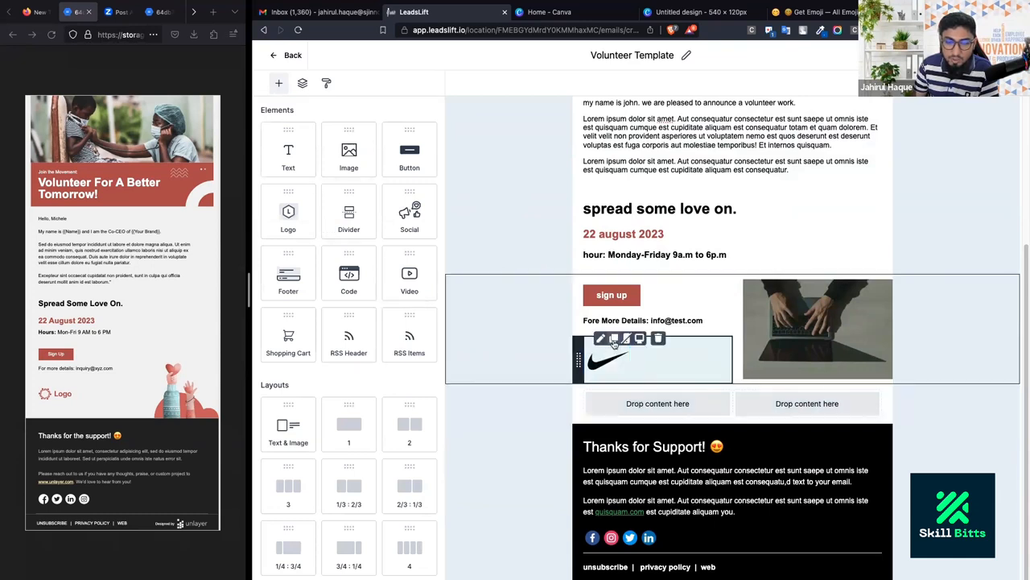
Duplicate the Nike logo and move the copy into the left column of the new two-column row.
left_click(614, 339)
left_click_drag(586, 407, 634, 449)
mouse_move(640, 403)
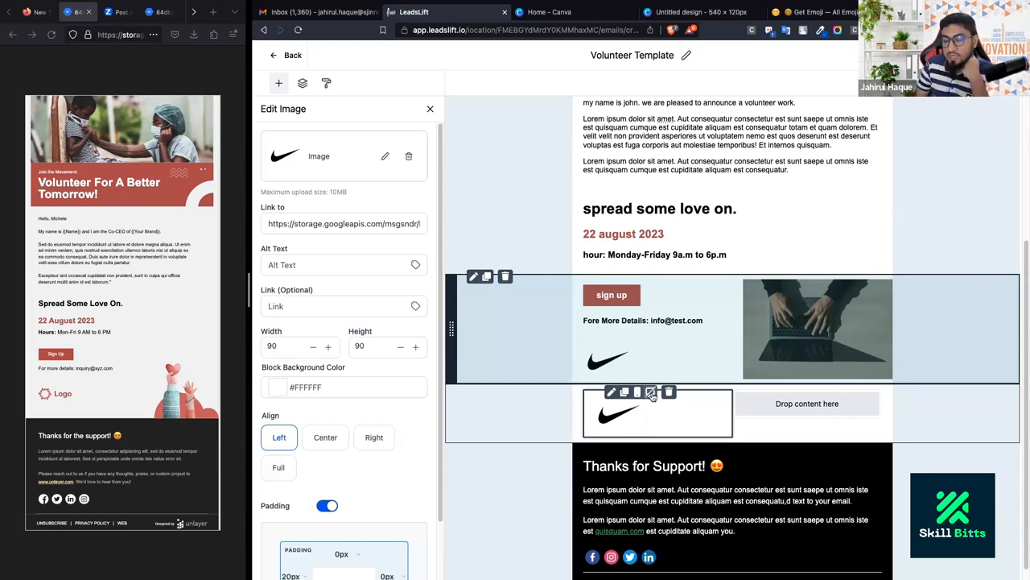
Set the copied Nike logo in the new row to show on mobile and stay hidden on desktop.
left_click(730, 401)
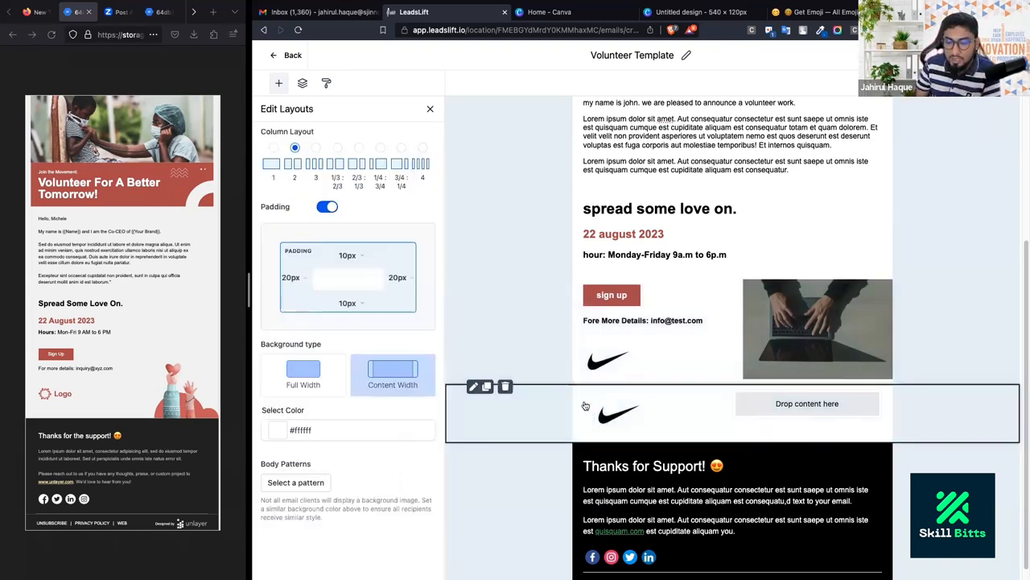
left_click(457, 413)
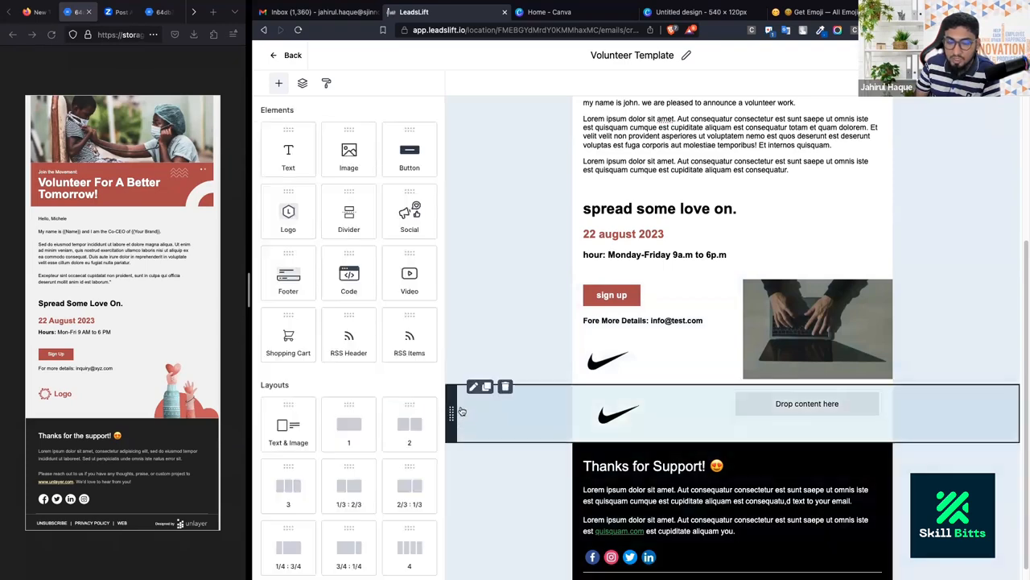
left_click(459, 411)
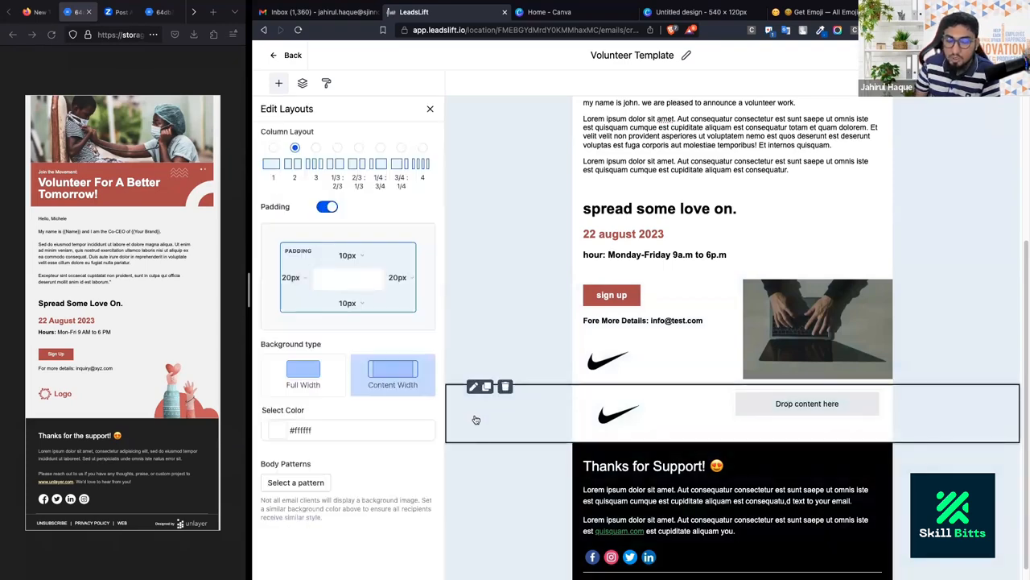
left_click(531, 410)
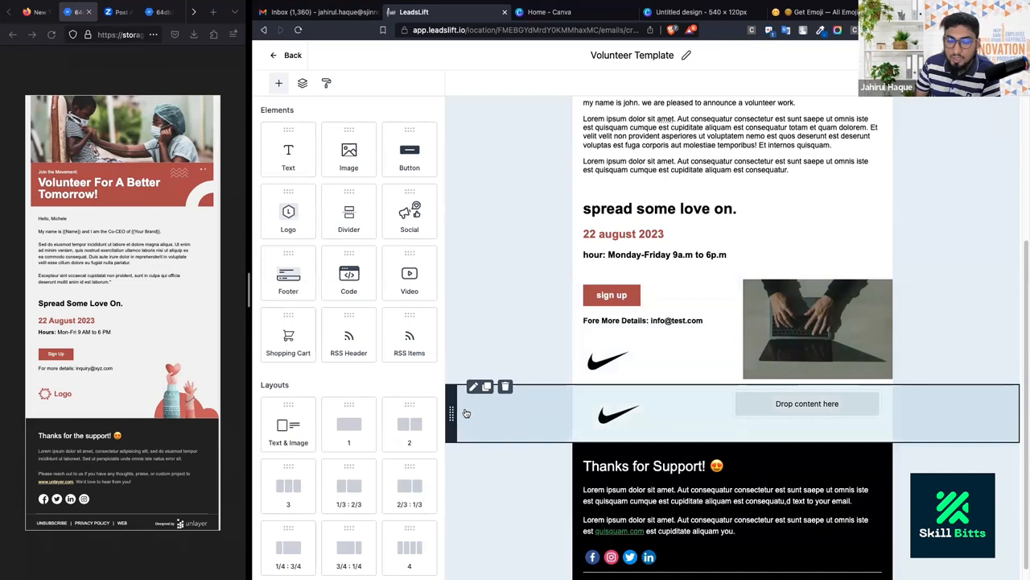
left_click(466, 413)
left_click(506, 411)
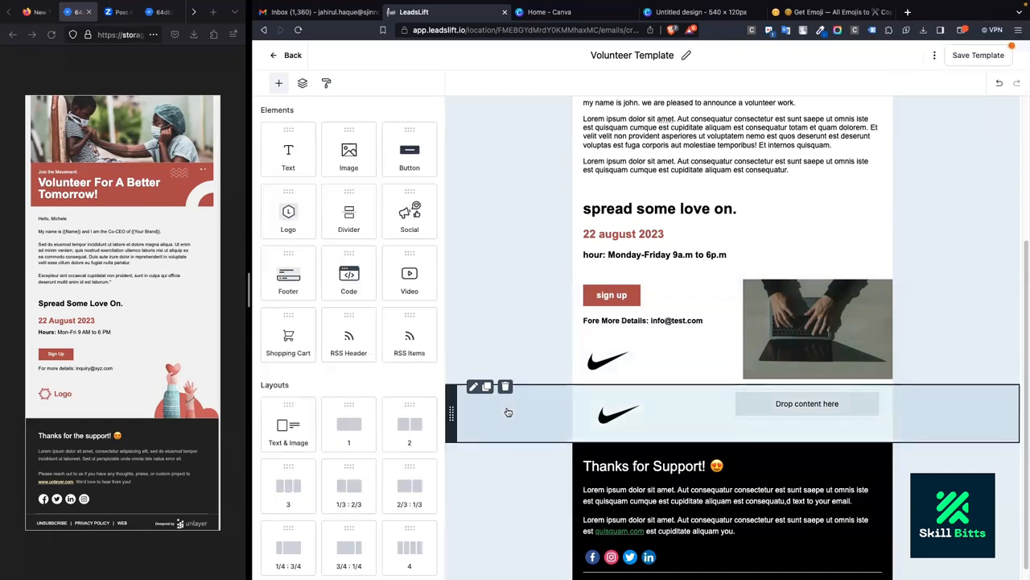
left_click(602, 410)
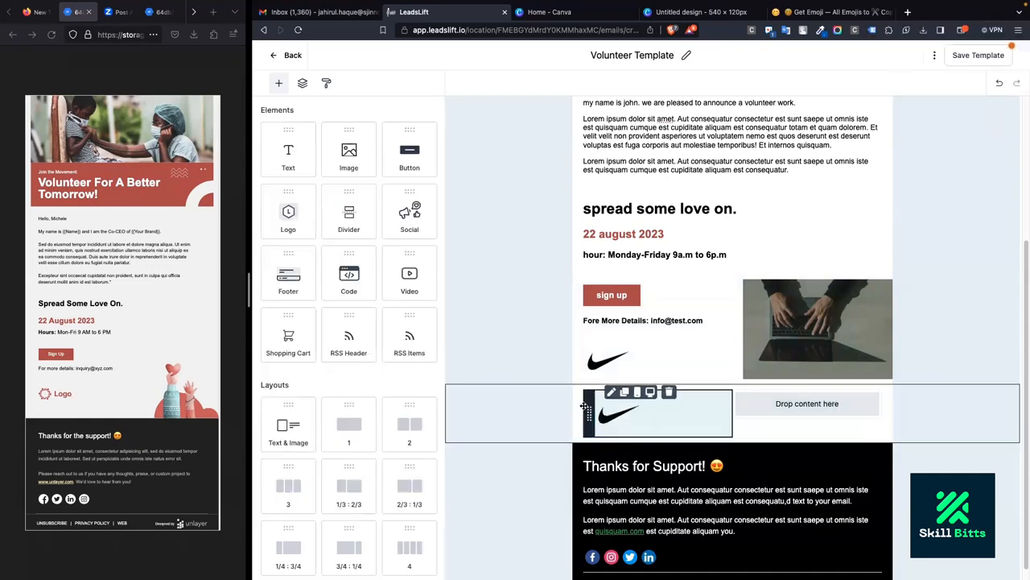
left_click(586, 408)
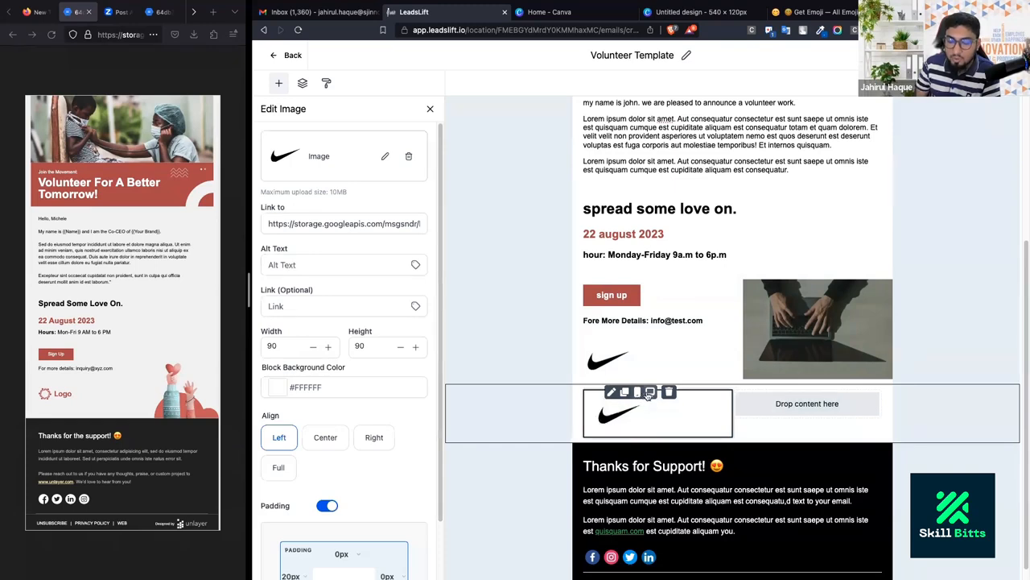
Place a mobile-only copy of the laptop image in the new row's empty right column and save the template.
left_click(765, 407)
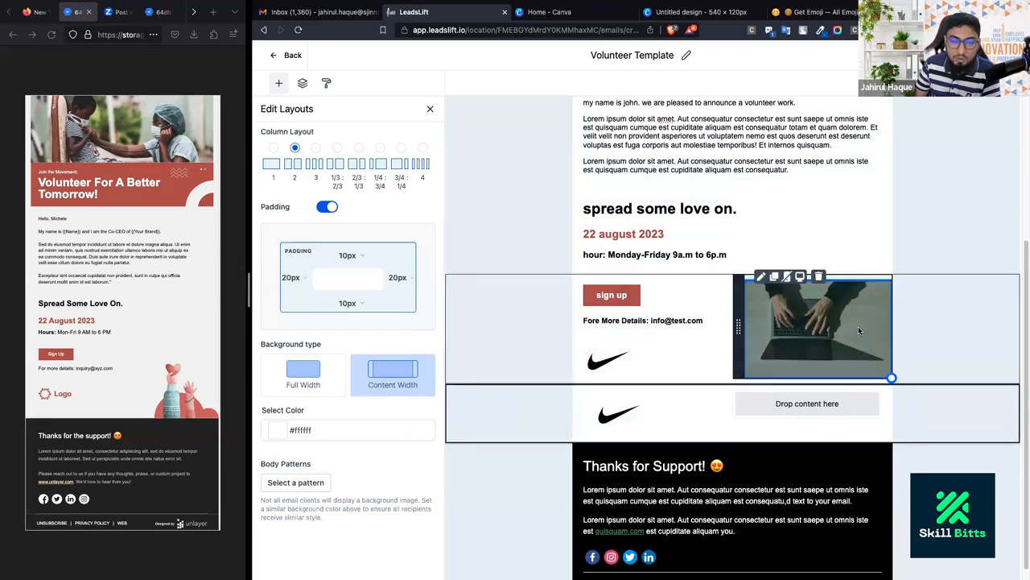
left_click(774, 278)
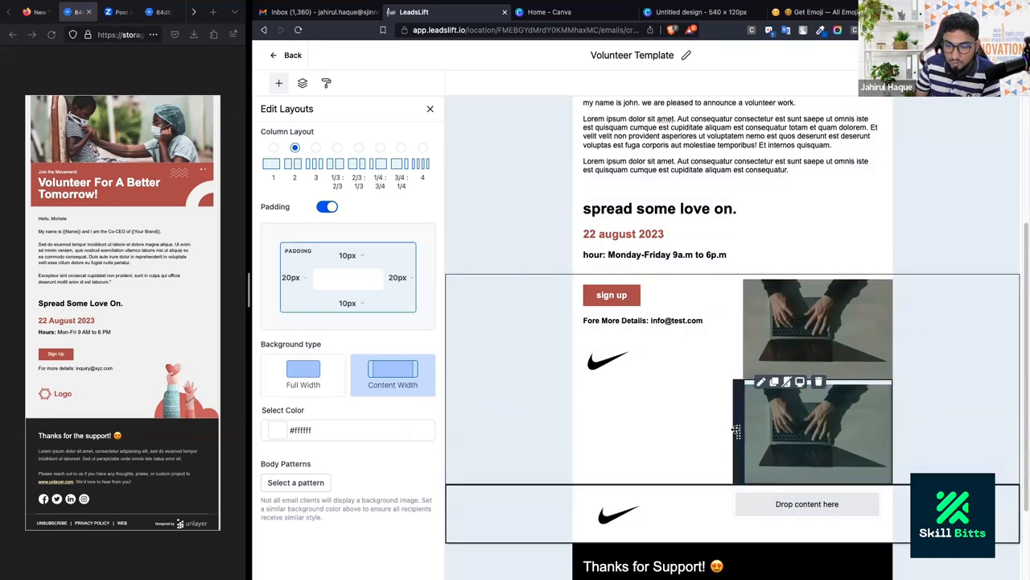
left_click_drag(738, 433, 778, 497)
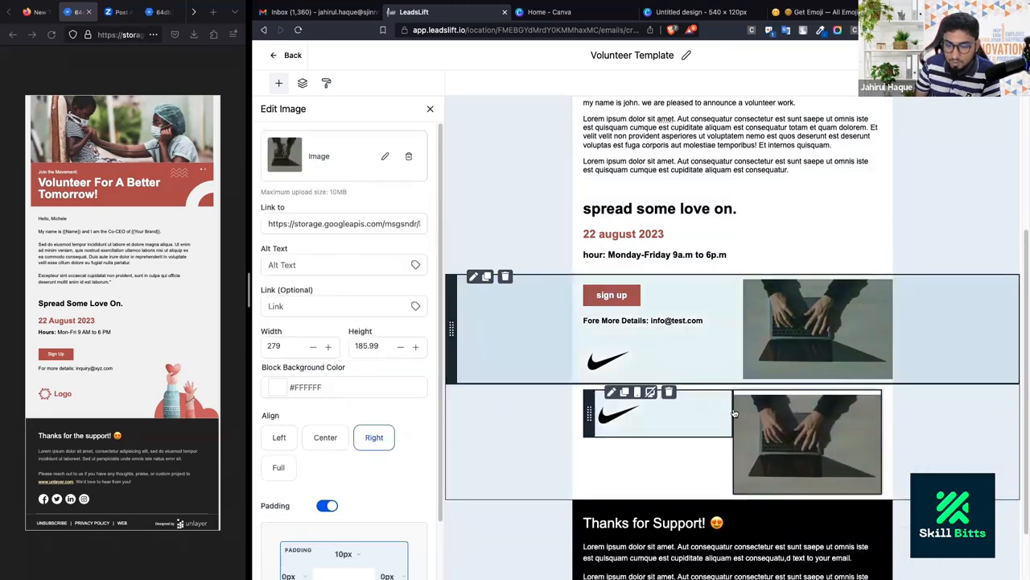
left_click(851, 377)
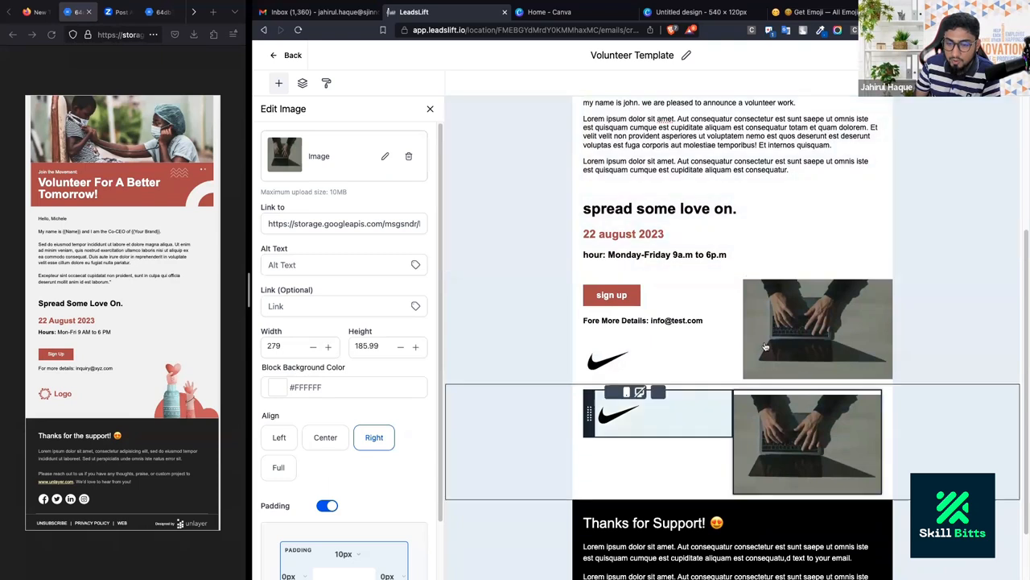
left_click(614, 414)
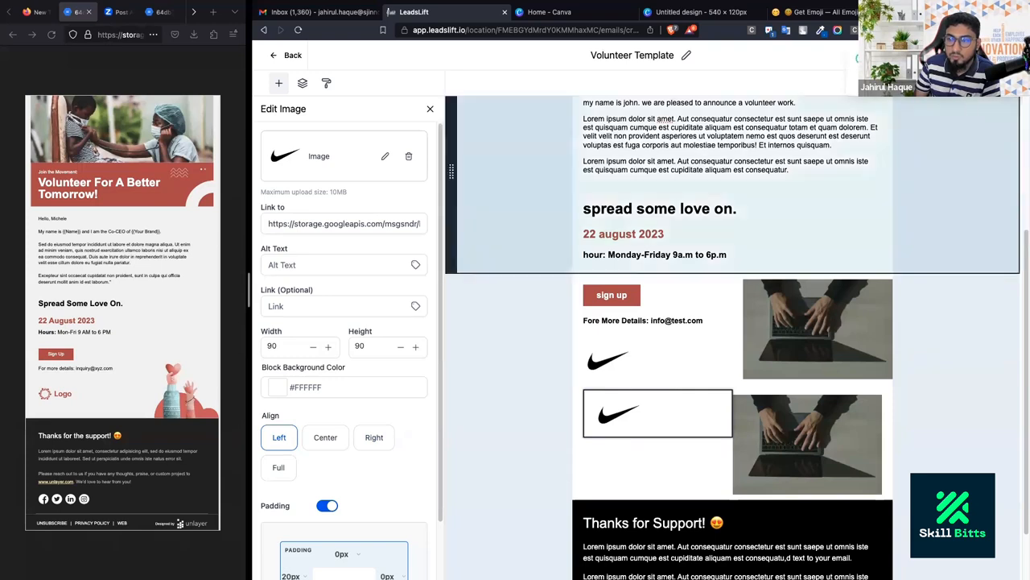
left_click(975, 55)
Compare the logo and laptop image placement between the desktop and mobile previews of the saved template.
left_click(918, 107)
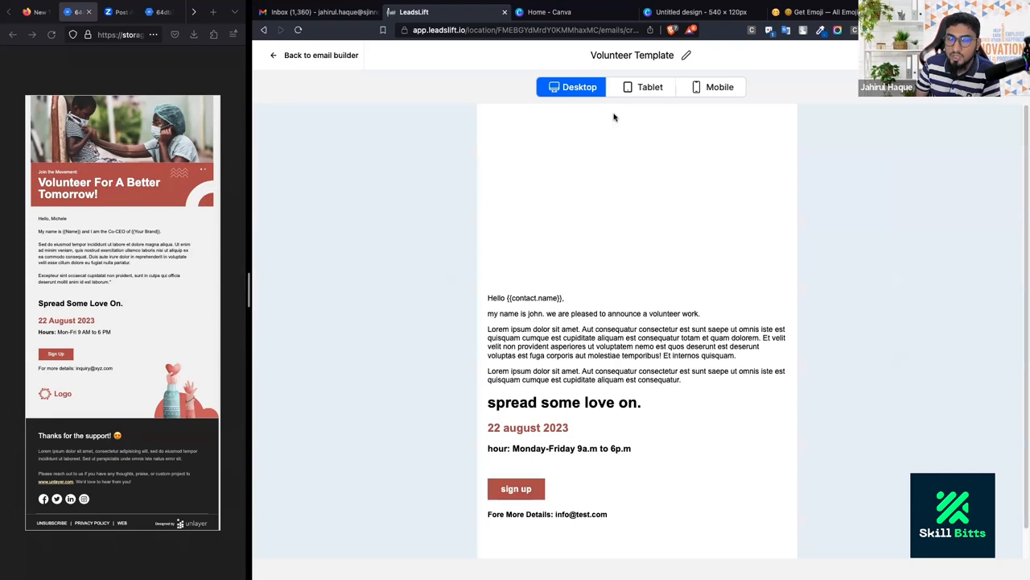
scroll(655, 334, "down", 3)
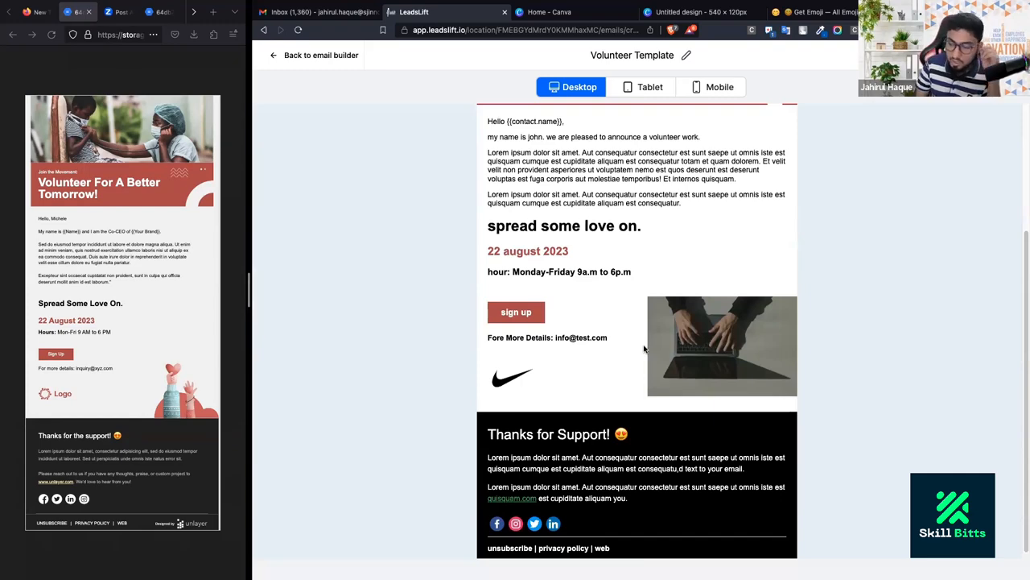
left_click(717, 87)
scroll(646, 328, "down", 5)
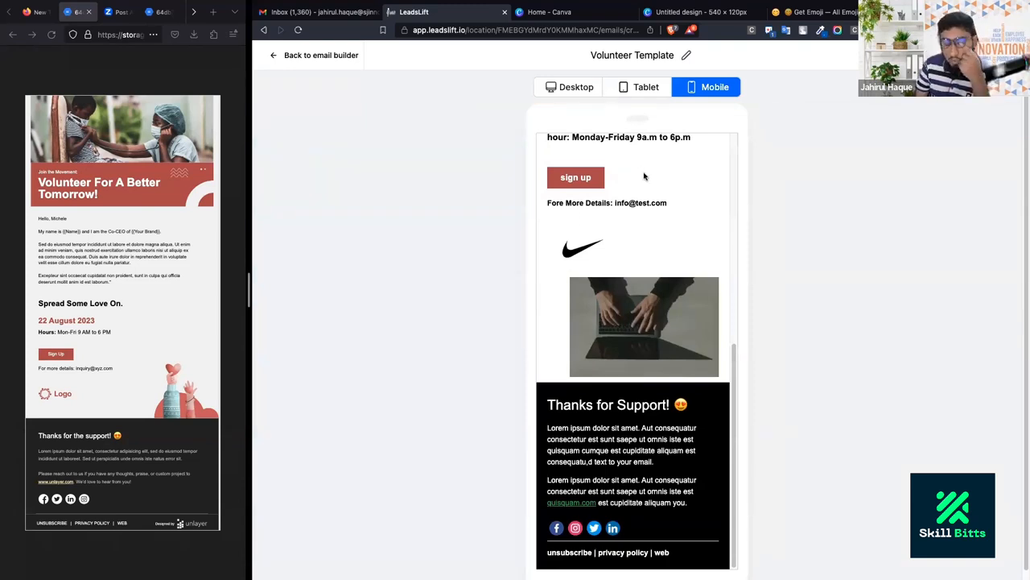
left_click(577, 89)
scroll(563, 354, "down", 2)
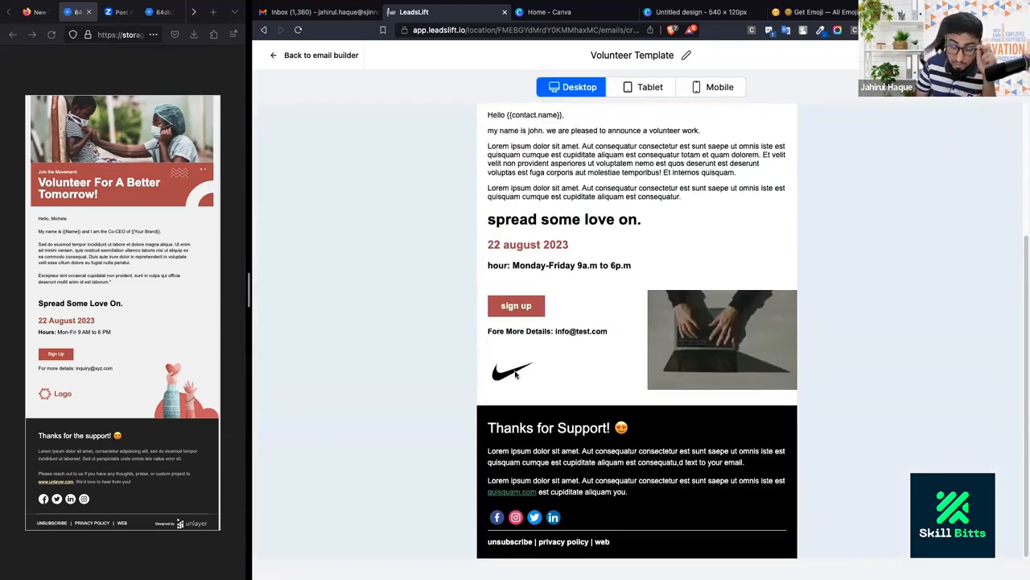
left_click(703, 89)
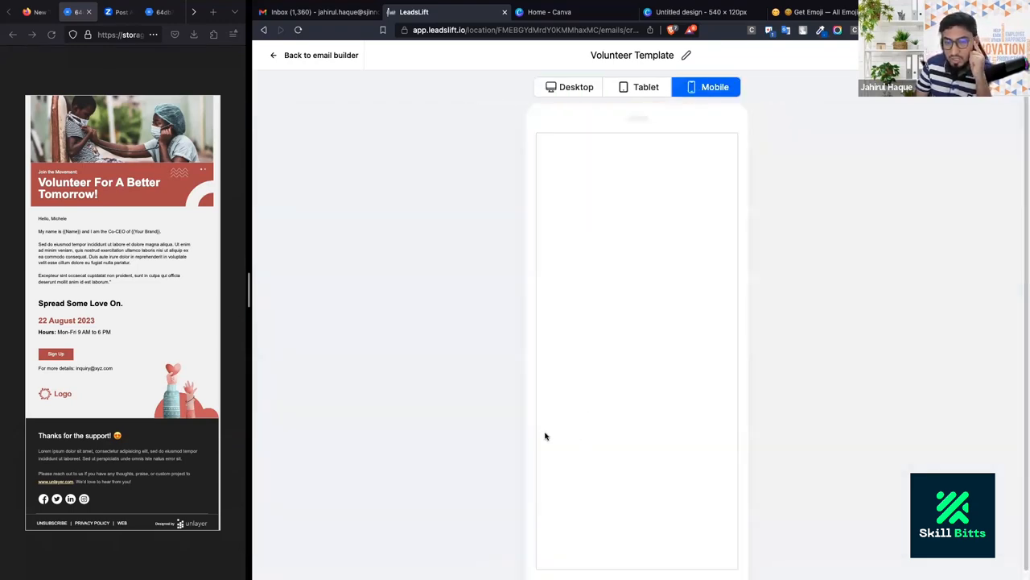
scroll(591, 322, "down", 5)
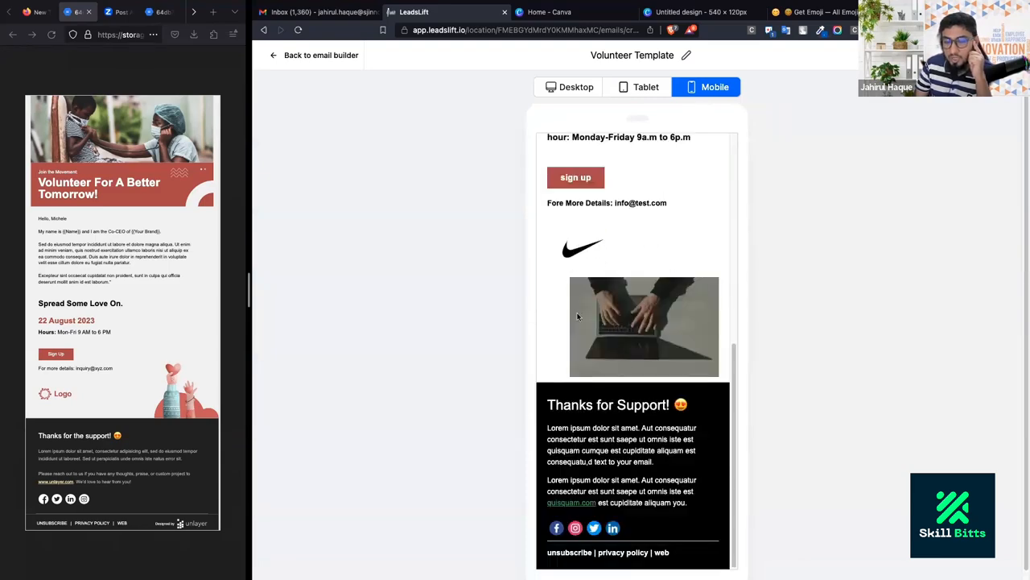
Return to the email builder and center-align both the logo and the laptop image in the second logo-and-image row above the footer.
left_click(353, 61)
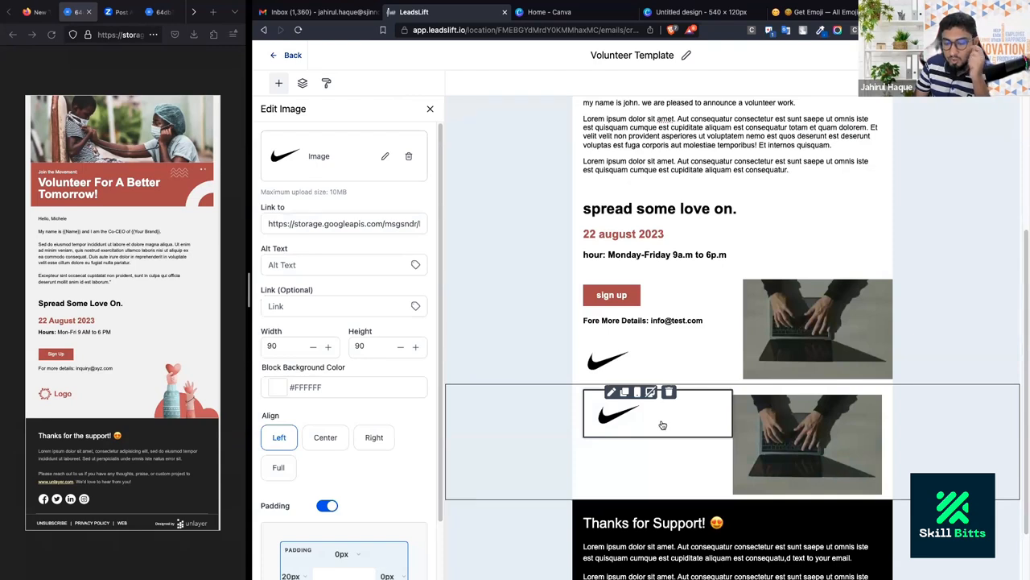
scroll(322, 403, "down", 2)
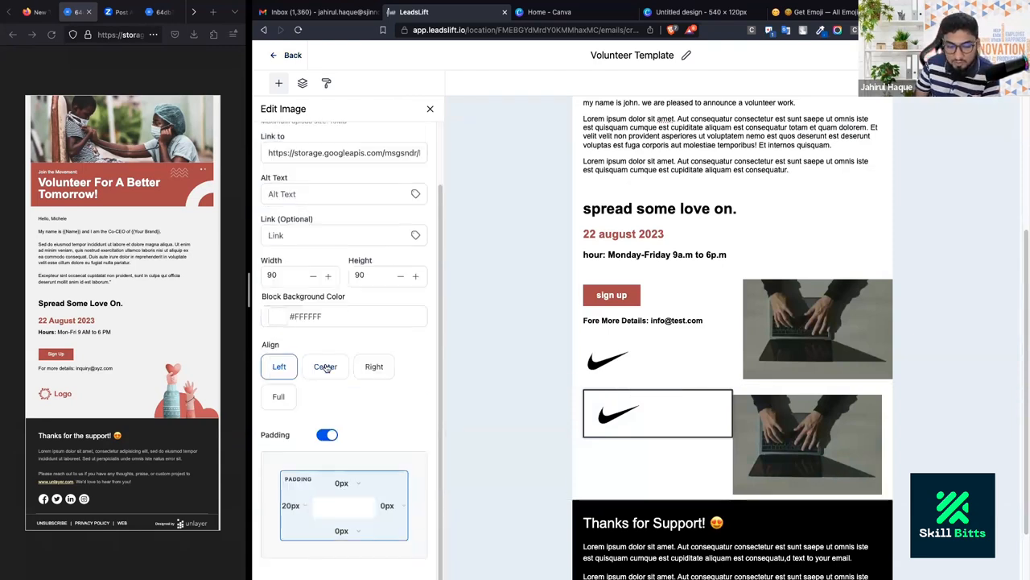
left_click(326, 367)
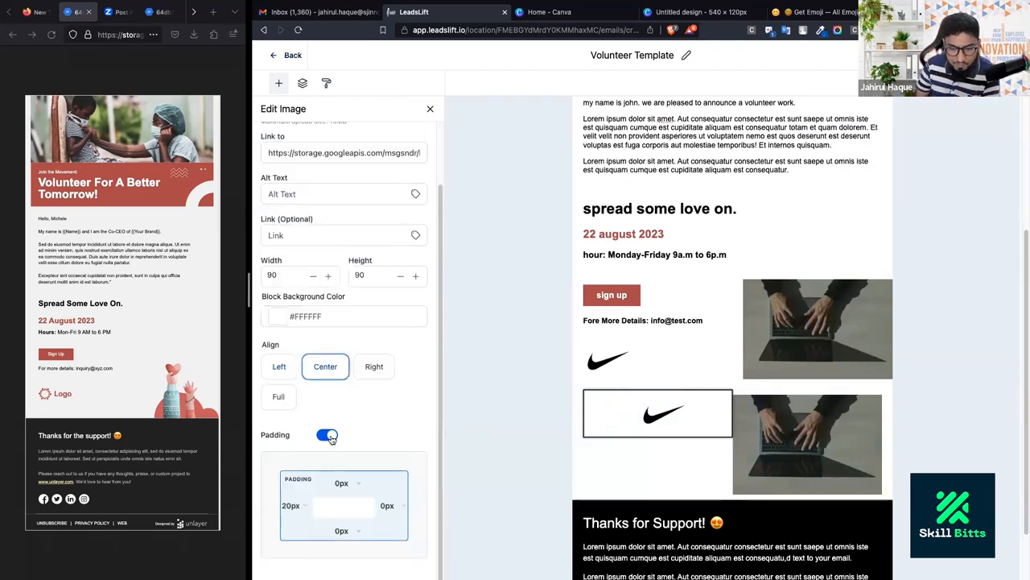
left_click(874, 483)
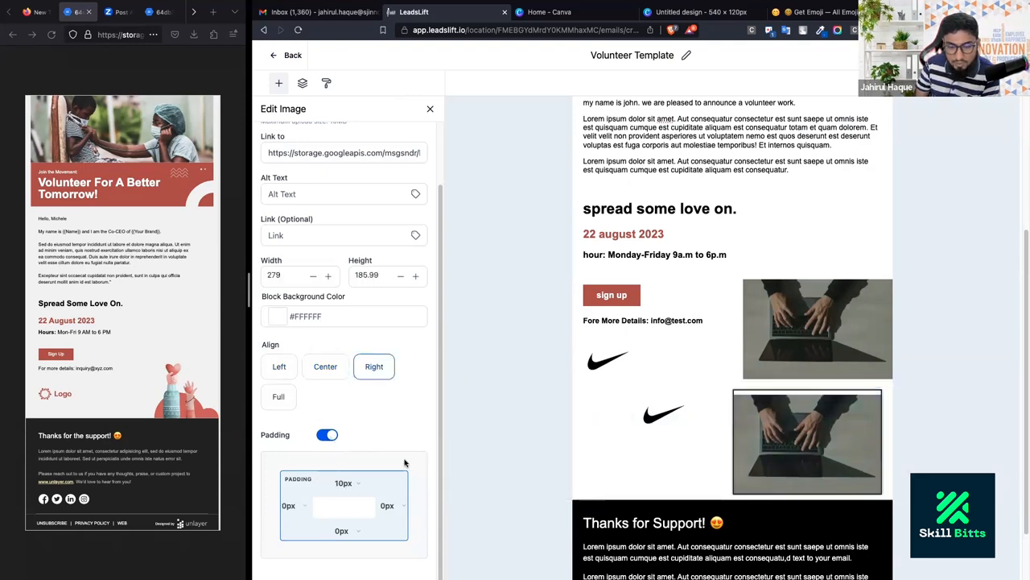
left_click(330, 366)
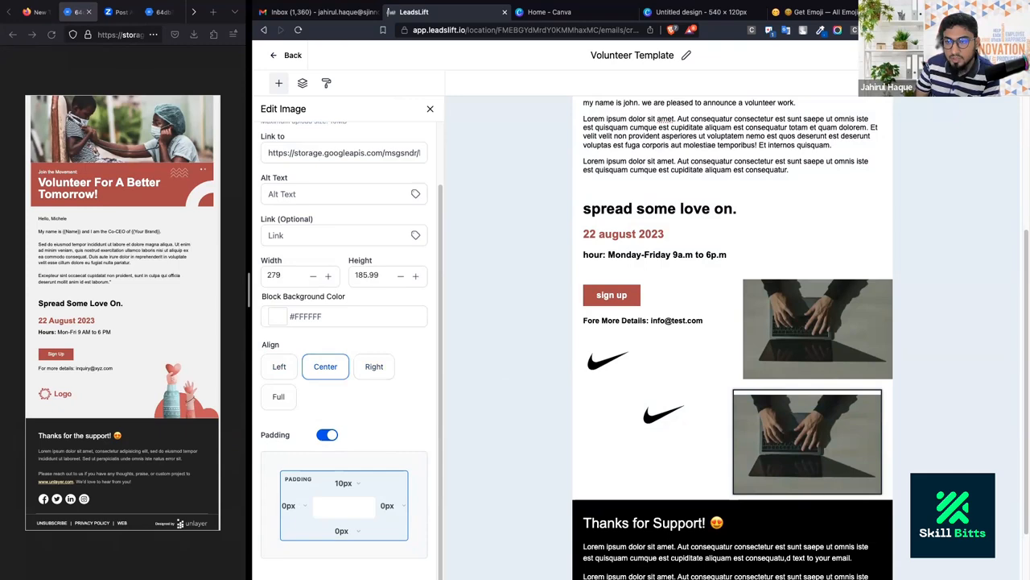
Preview the template in the mobile layout and compare its logo and laptop image section with the reference email.
left_click(958, 56)
left_click(924, 106)
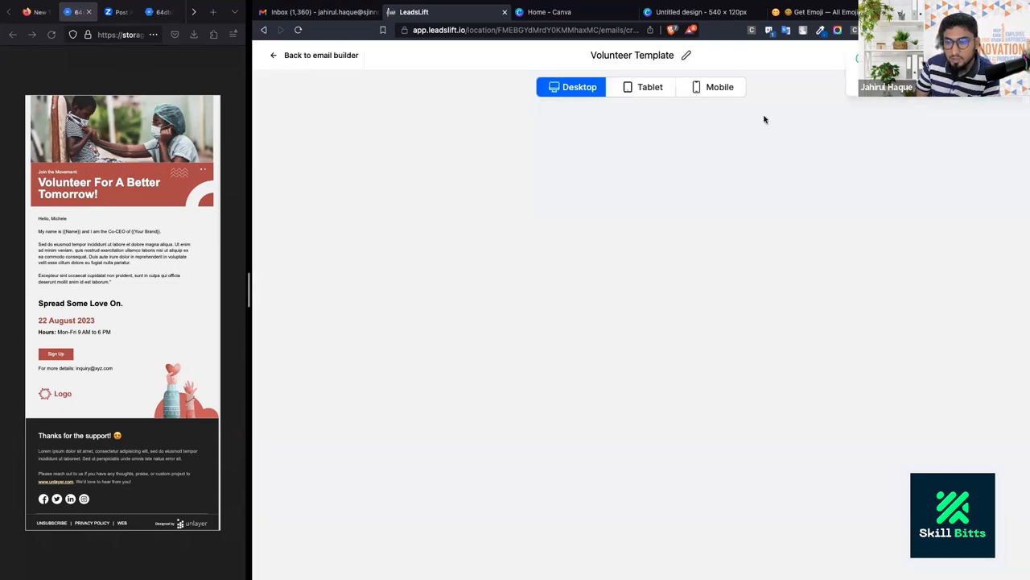
left_click(719, 87)
scroll(646, 414, "down", 5)
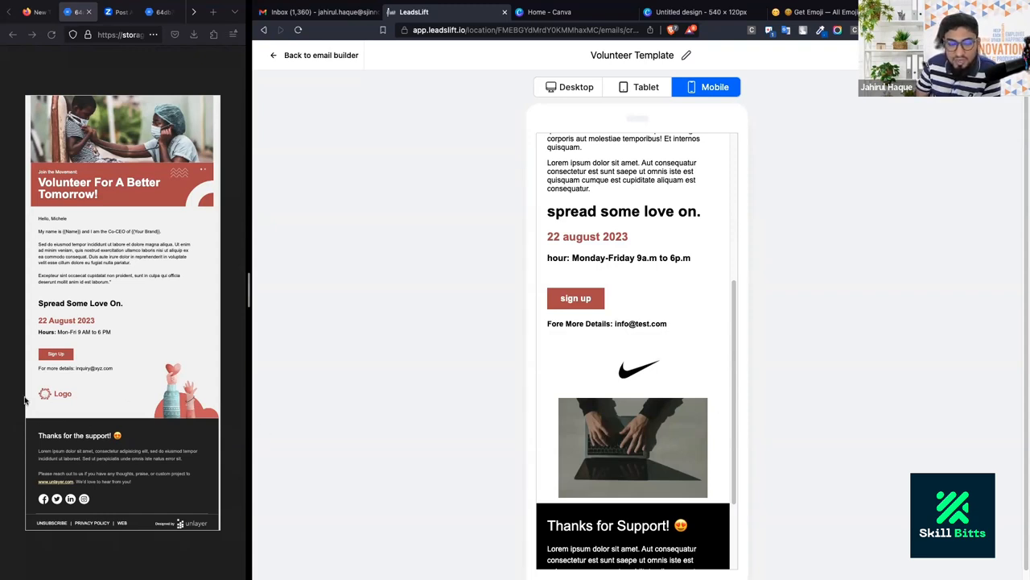
left_click(61, 396)
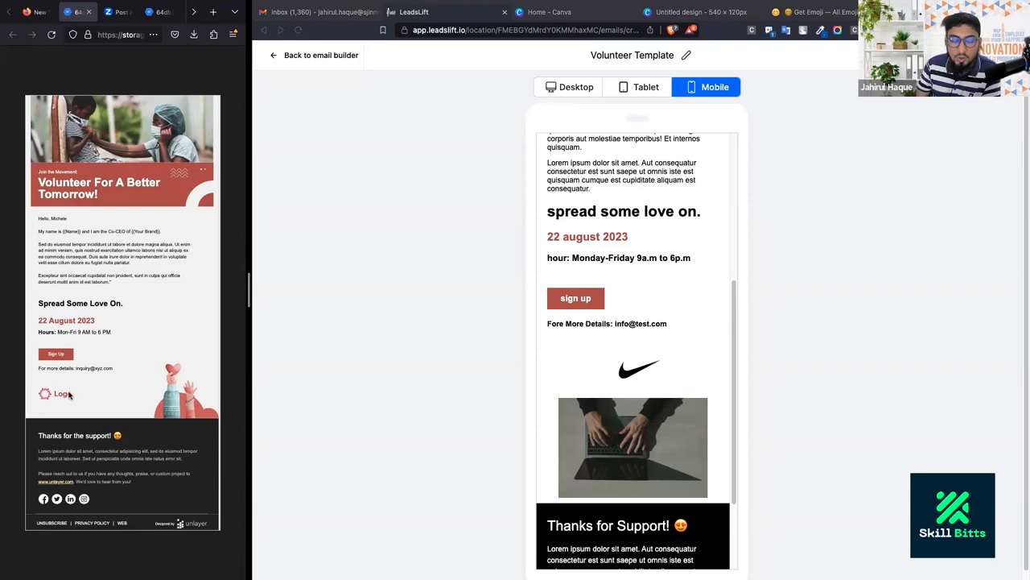
Switch to the untitled 540 × 120px Canva design and delete the remaining elements from its page.
left_click(692, 13)
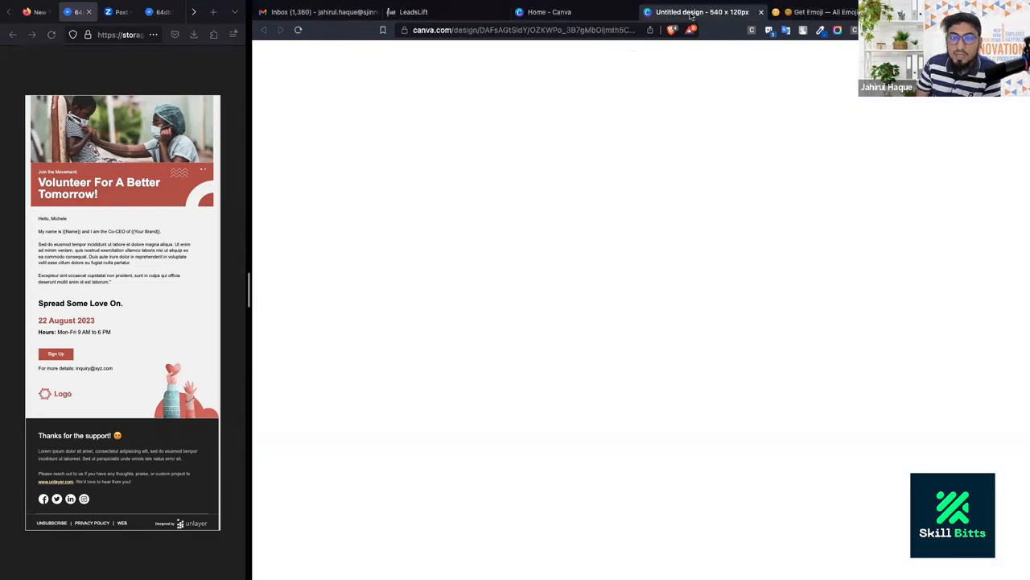
left_click(735, 309)
key("Delete")
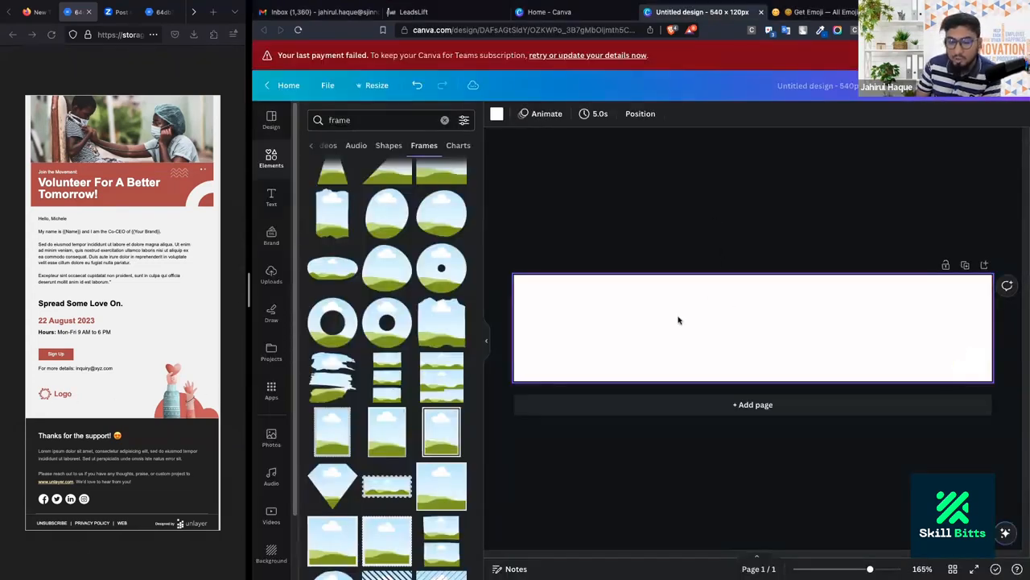
left_click_drag(559, 327, 698, 365)
left_click_drag(587, 314, 688, 366)
left_click_drag(895, 300, 998, 372)
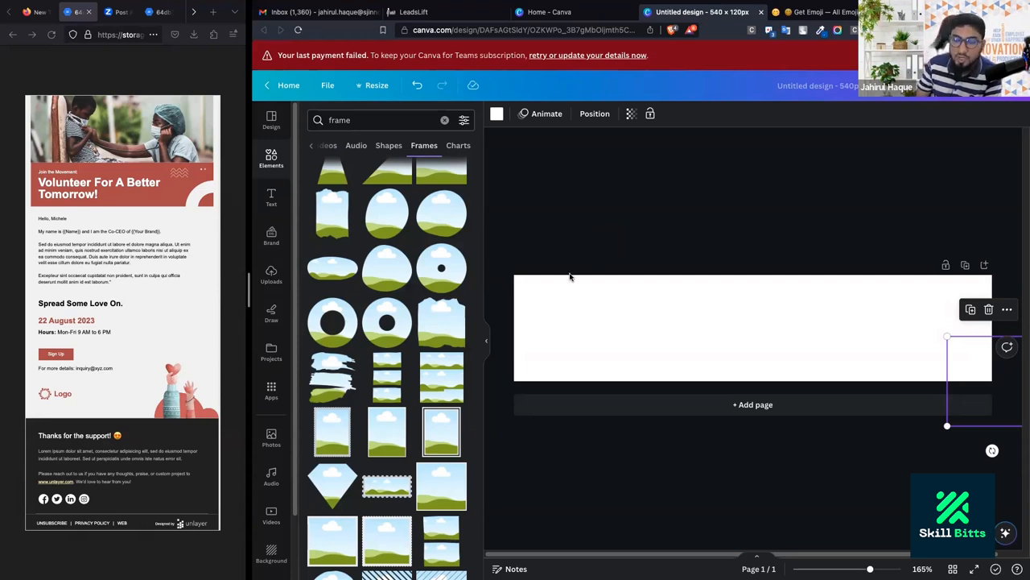
key("Delete")
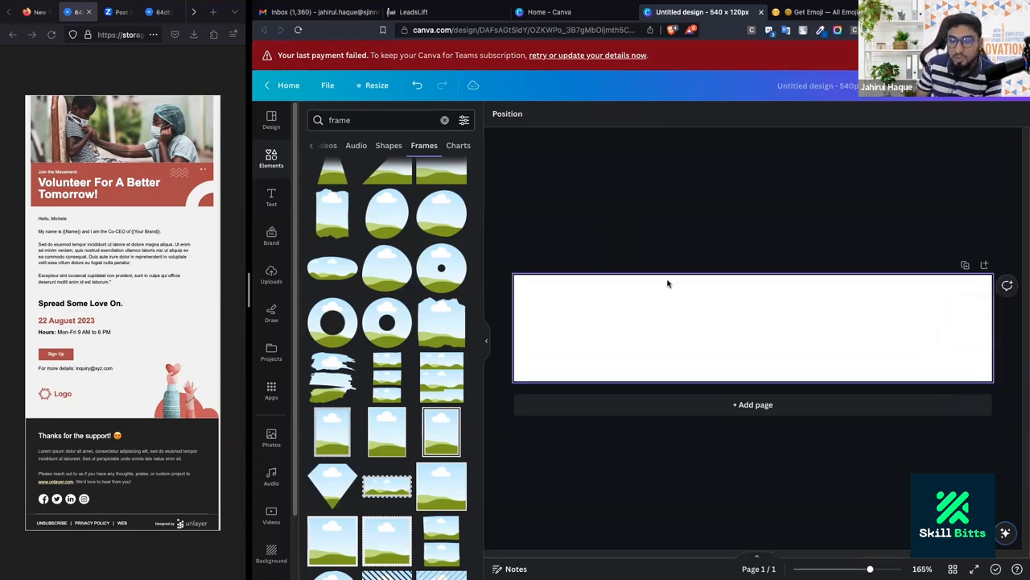
left_click(715, 294)
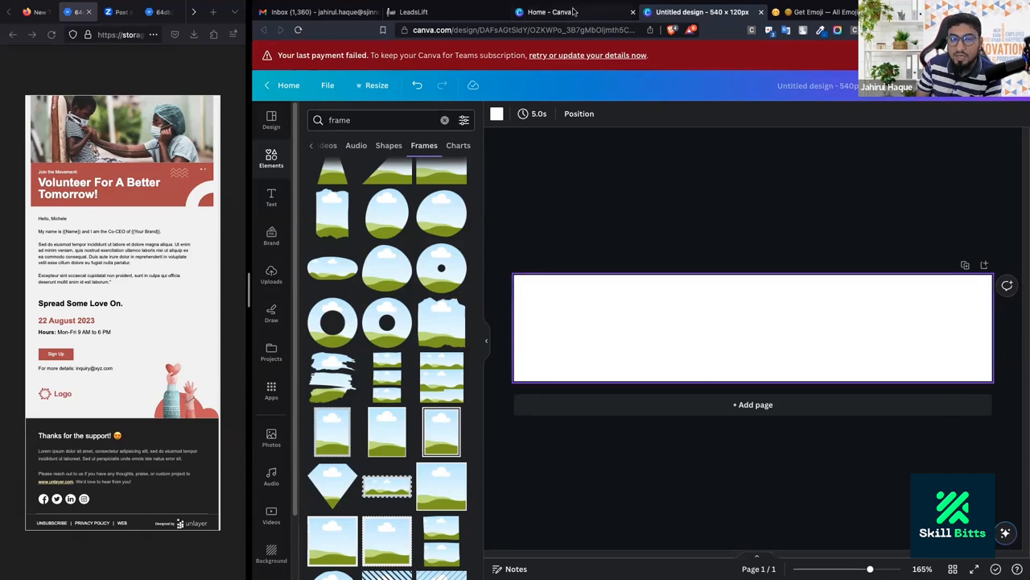
Switch back to LeadsLift, review the end of the mobile preview, and inspect the second row's logo and laptop image settings in the builder.
left_click(414, 12)
scroll(599, 202, "down", 5)
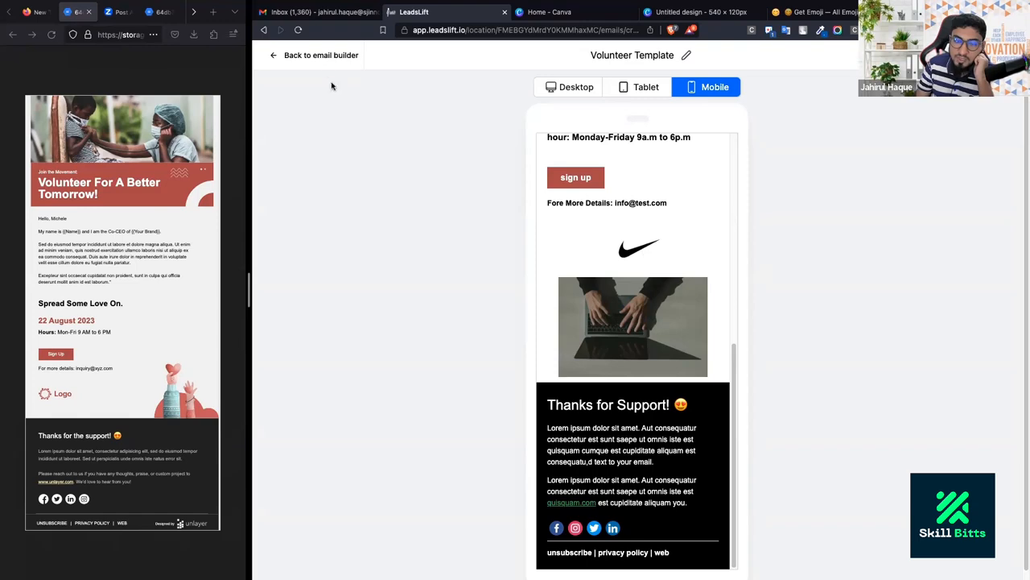
left_click(322, 57)
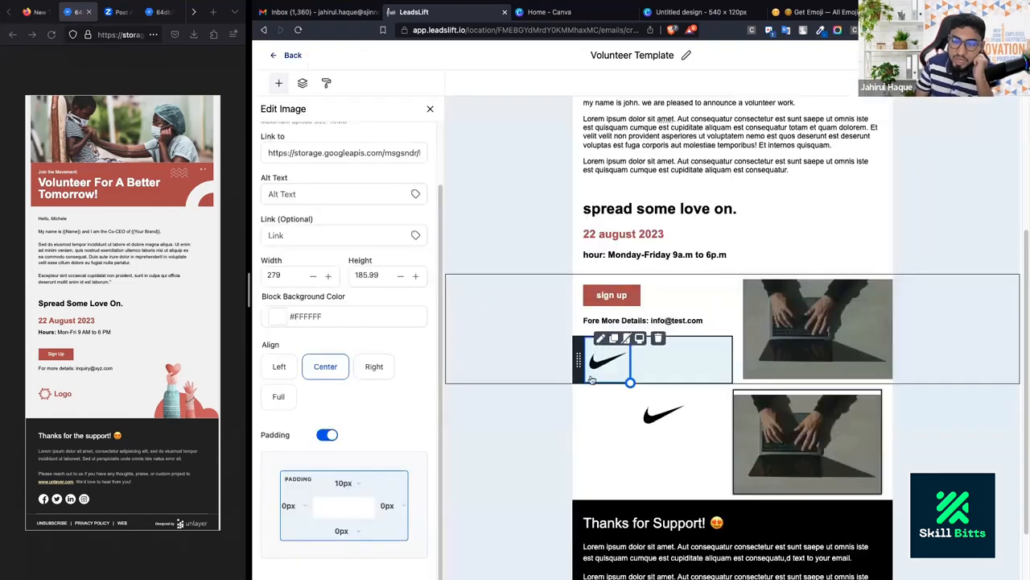
left_click(501, 370)
left_click(664, 338)
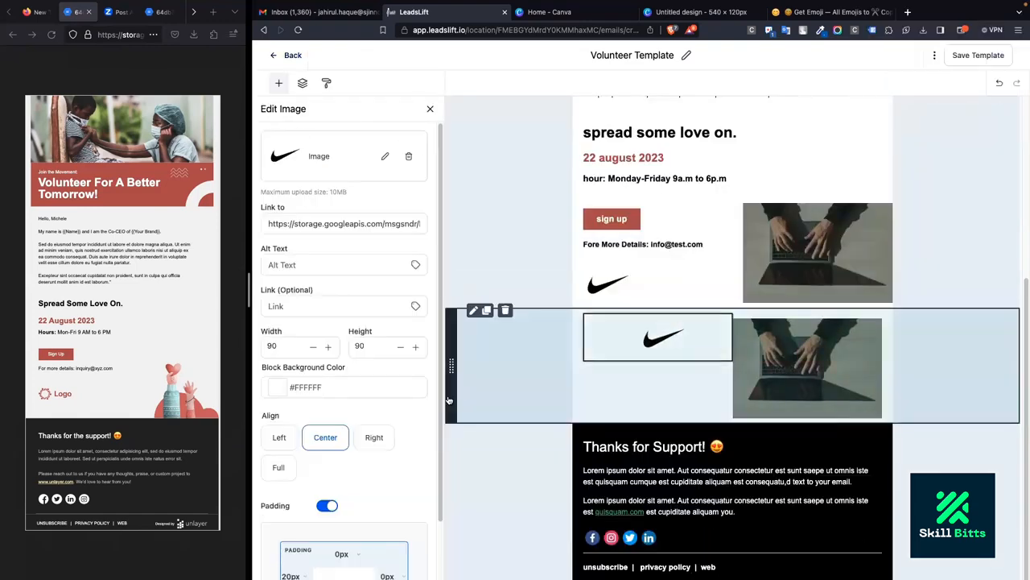
left_click(785, 383)
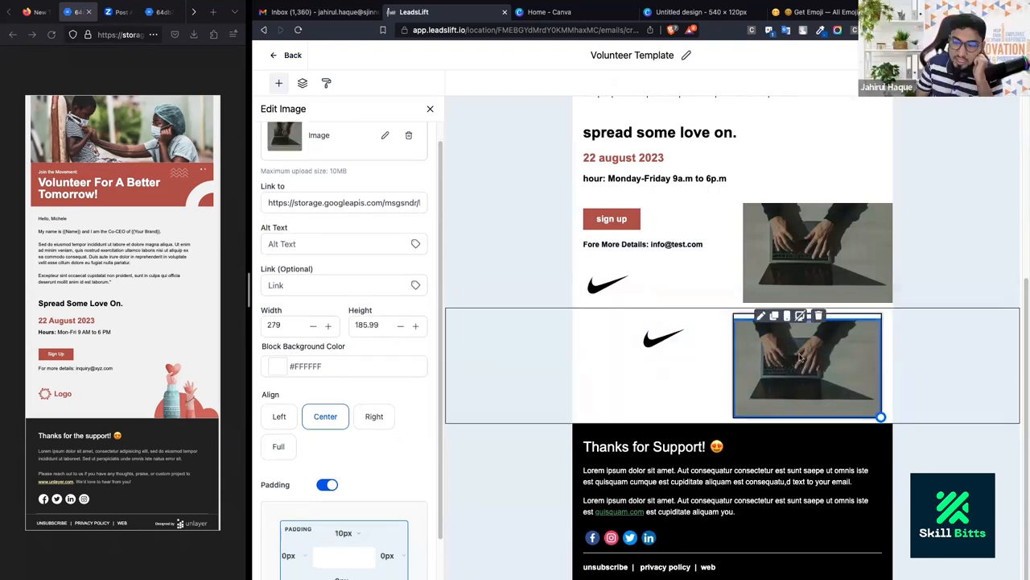
Preview the template in the tablet layout and examine both logo-and-image rows.
left_click(861, 54)
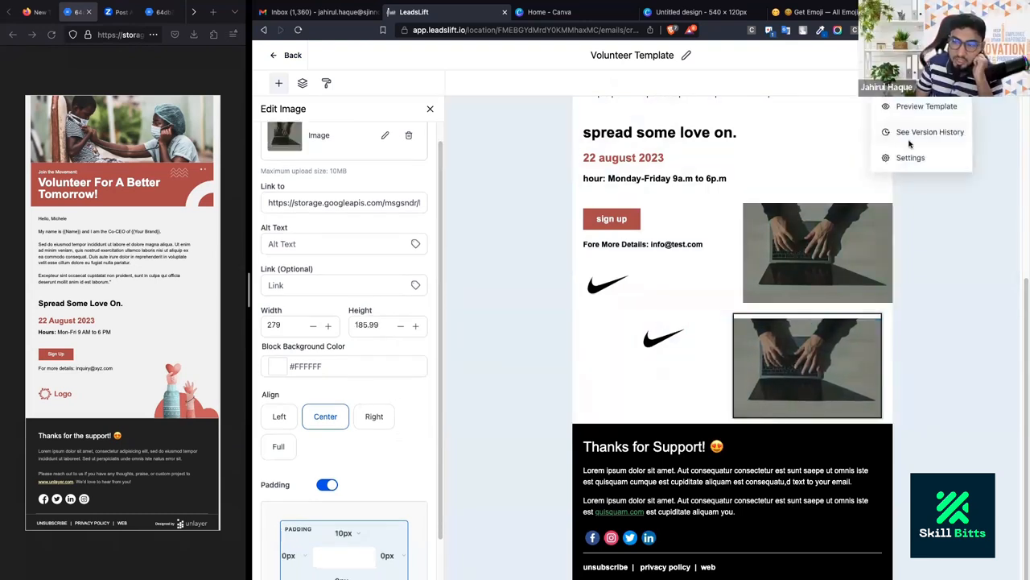
left_click(871, 104)
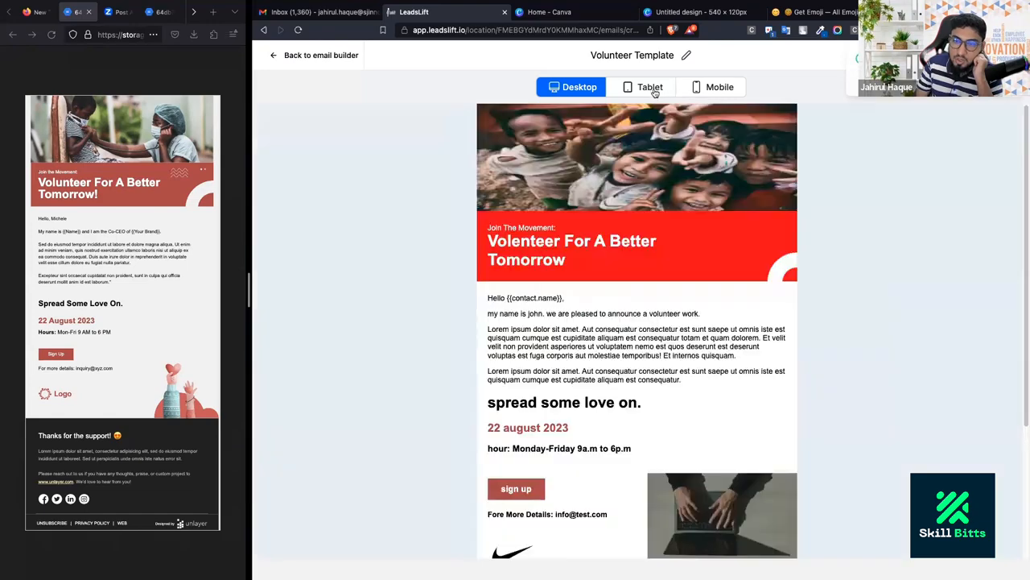
left_click(650, 89)
scroll(592, 194, "down", 5)
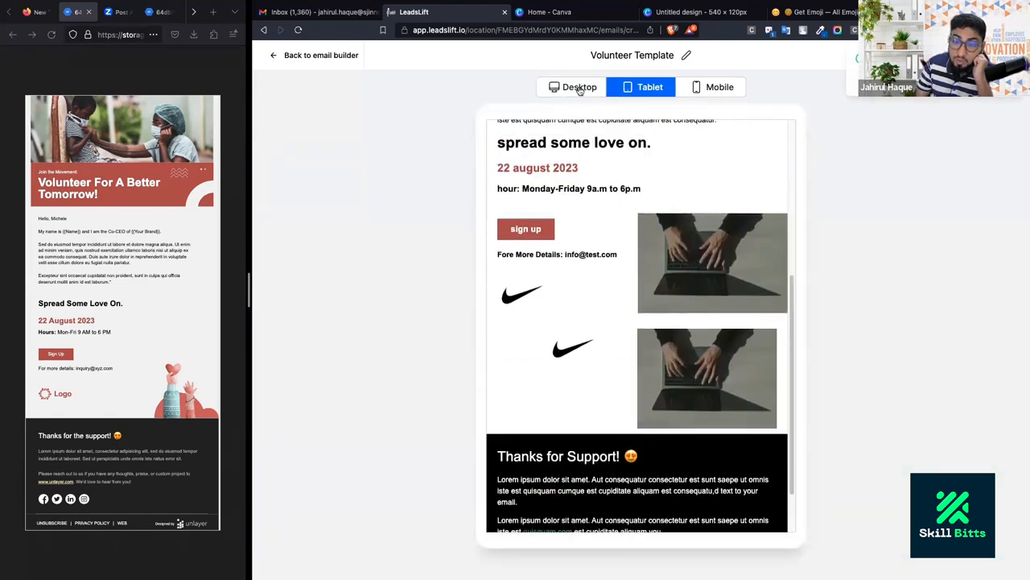
Return to the email builder and inspect the layout and image settings of the second logo-and-image row.
left_click(321, 58)
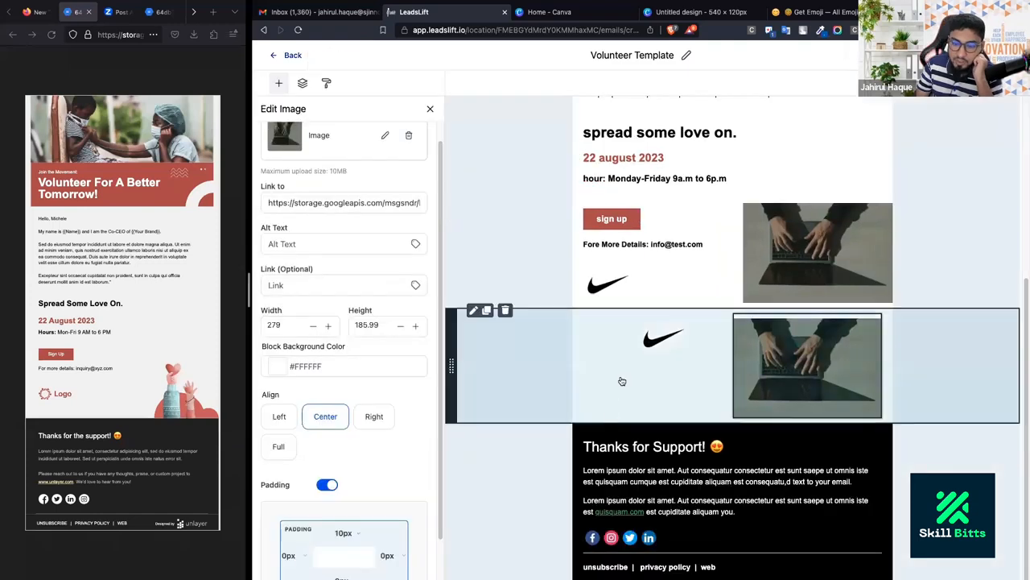
left_click(580, 363)
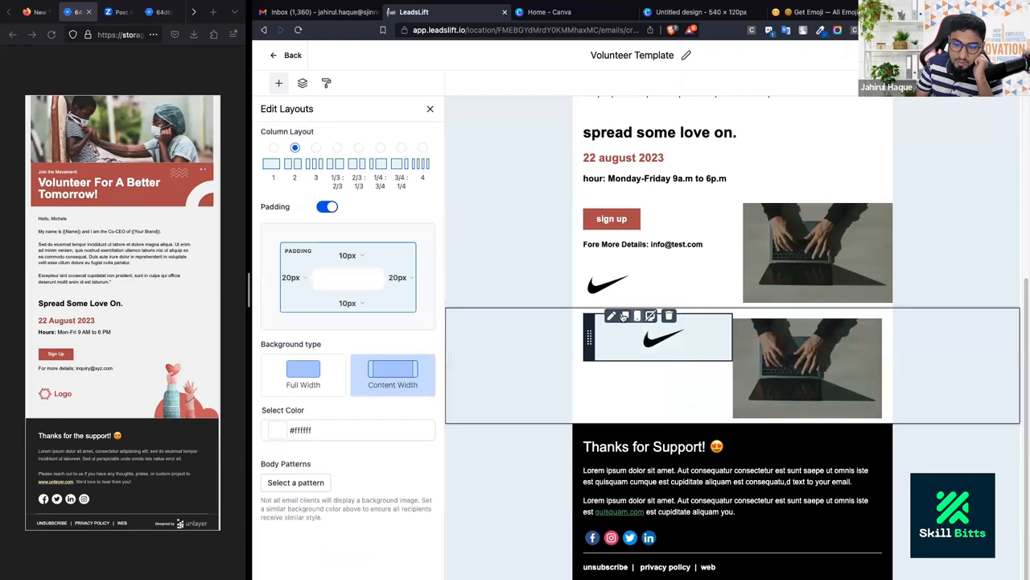
left_click(794, 346)
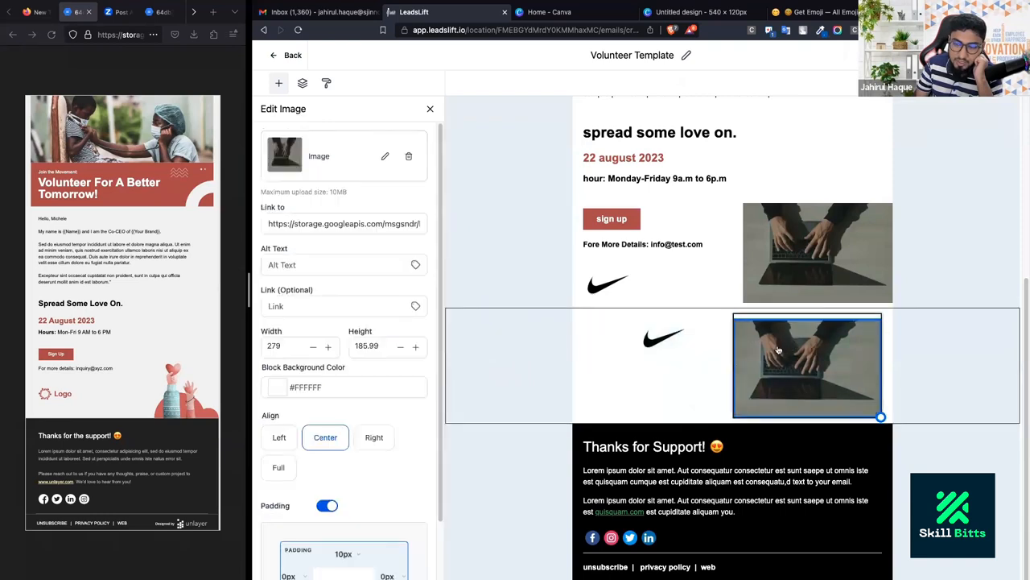
left_click(581, 357)
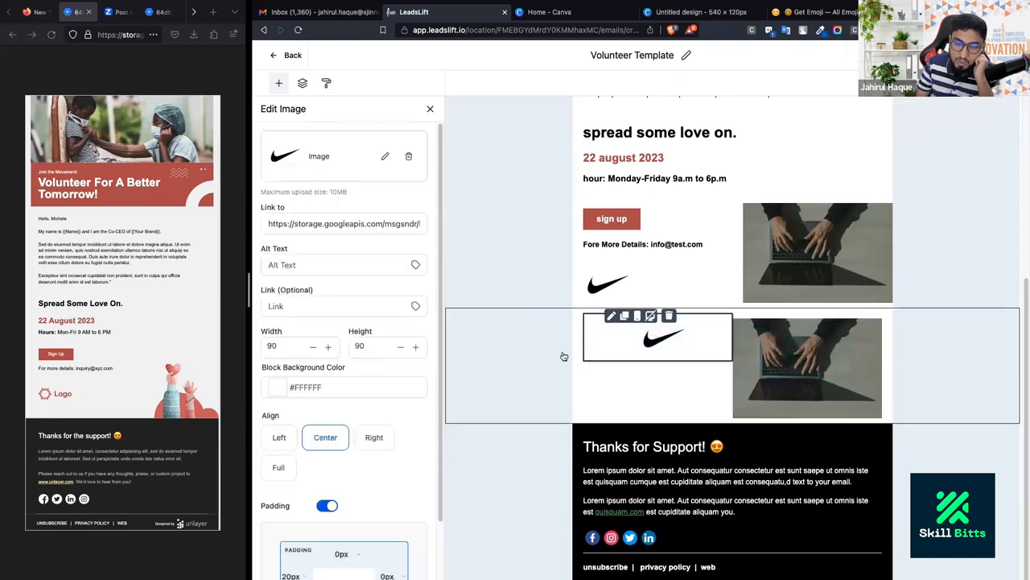
left_click(559, 354)
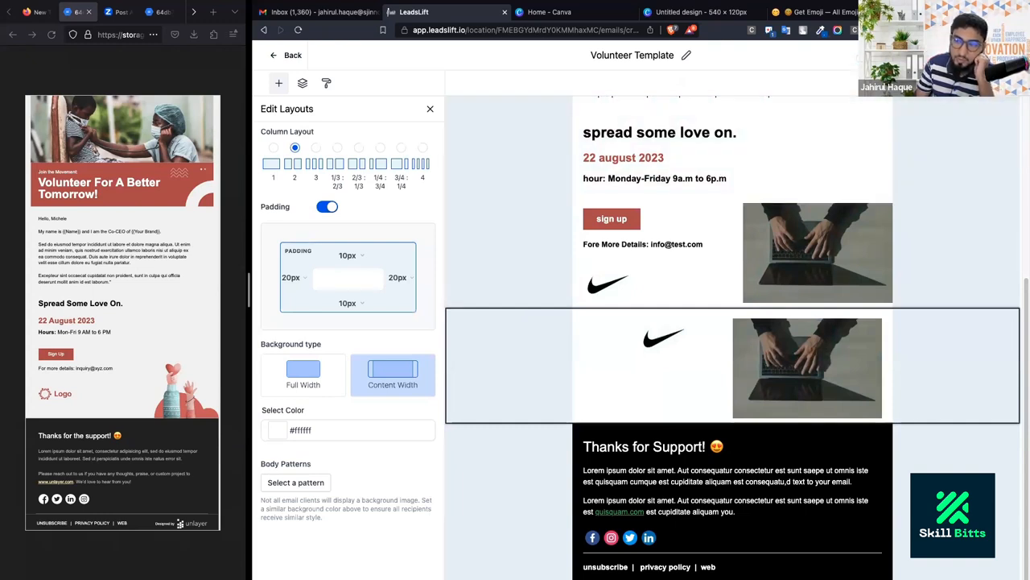
Preview the template in the mobile and desktop layouts and look through the whole mobile email from header to footer.
left_click(902, 56)
left_click(894, 109)
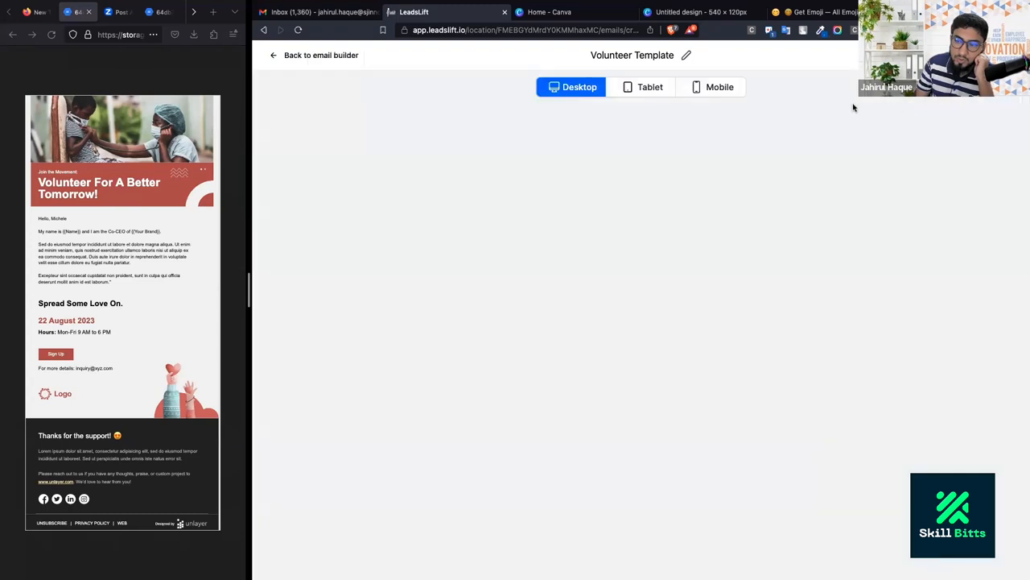
left_click(731, 86)
scroll(682, 308, "down", 10)
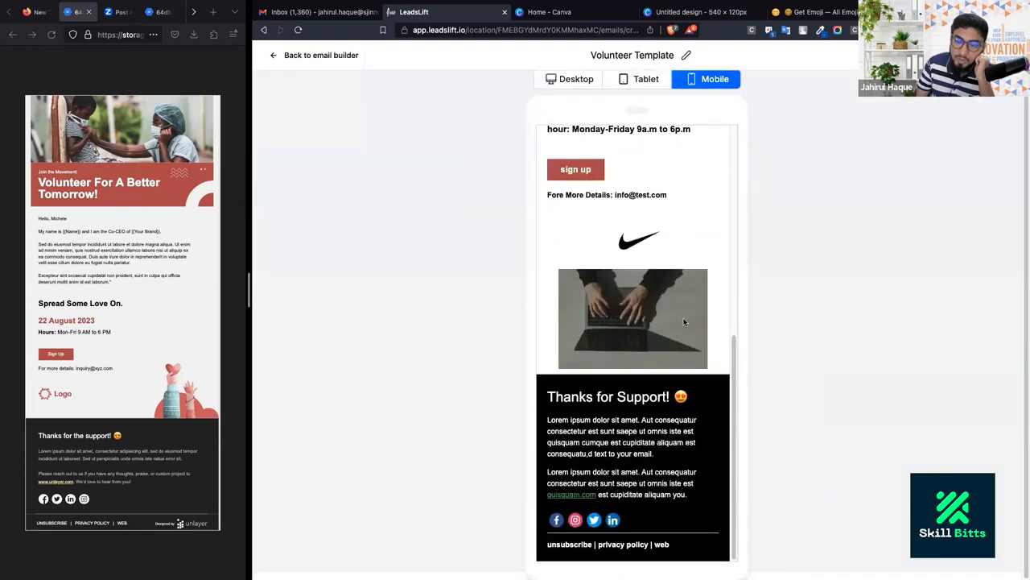
left_click(569, 82)
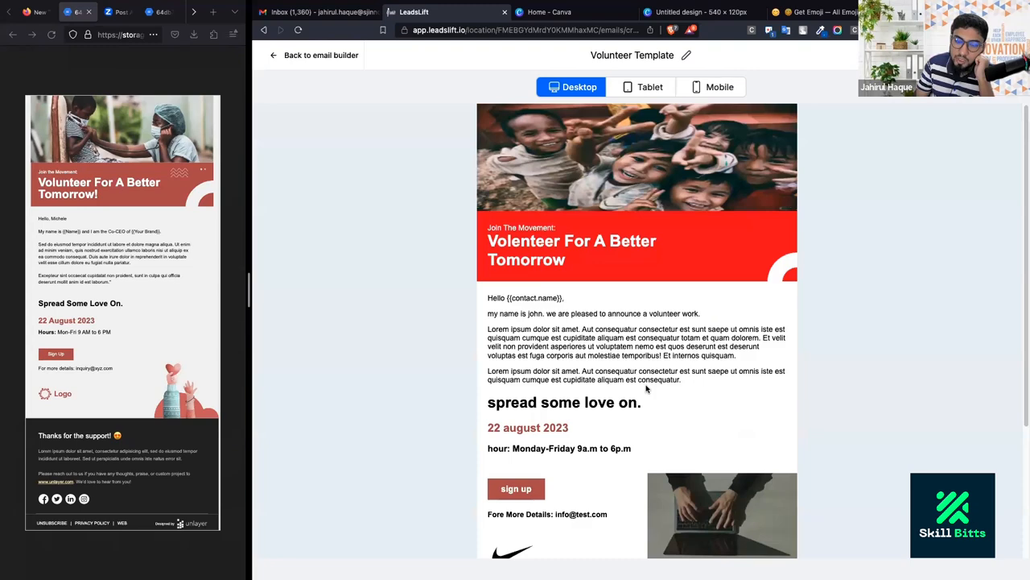
left_click(708, 89)
scroll(676, 442, "down", 10)
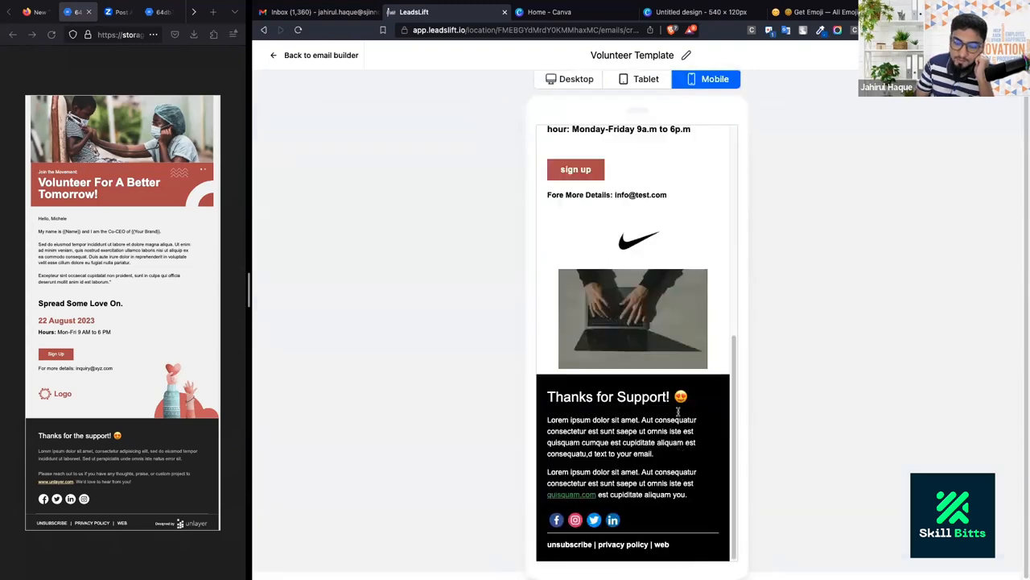
scroll(630, 313, "up", 10)
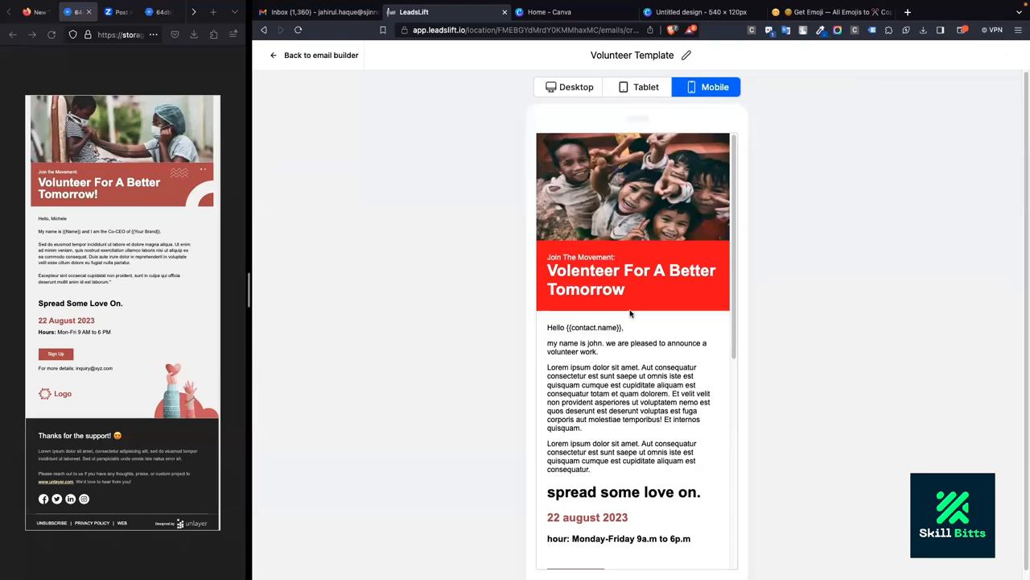
Leave the Volunteer Template for the email templates list and dismiss the missing phone configuration notice.
left_click(319, 57)
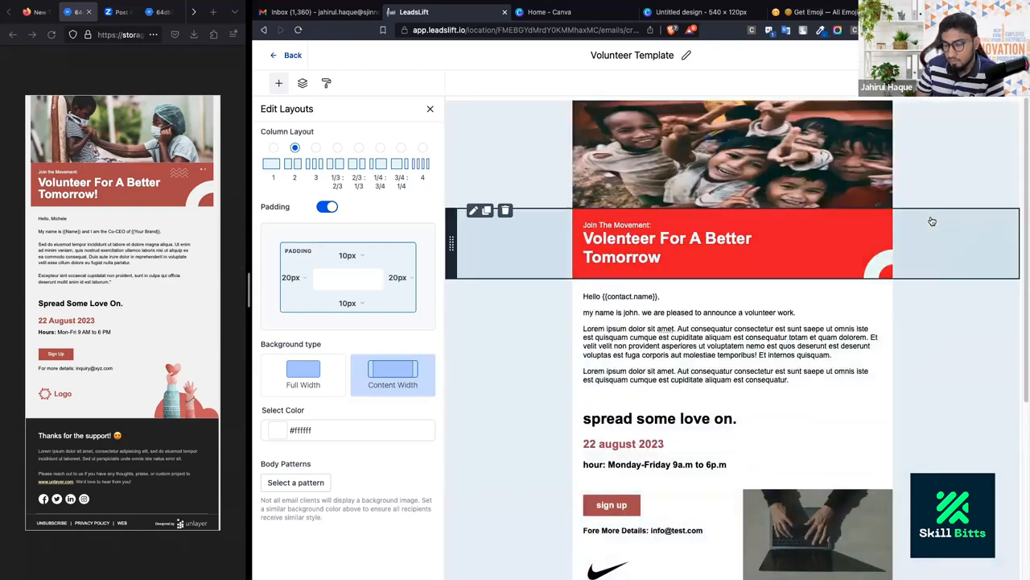
left_click(919, 162)
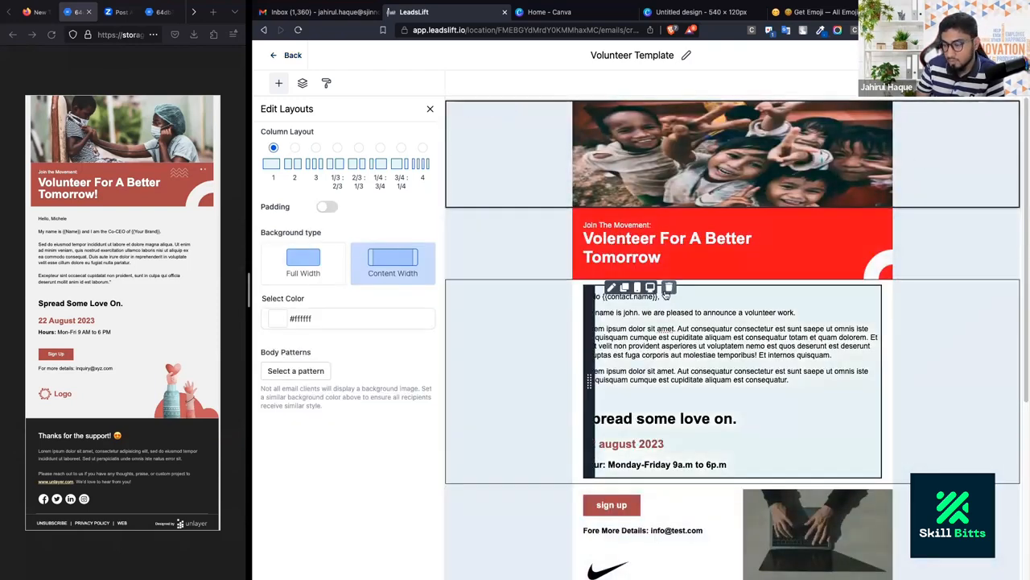
left_click(292, 56)
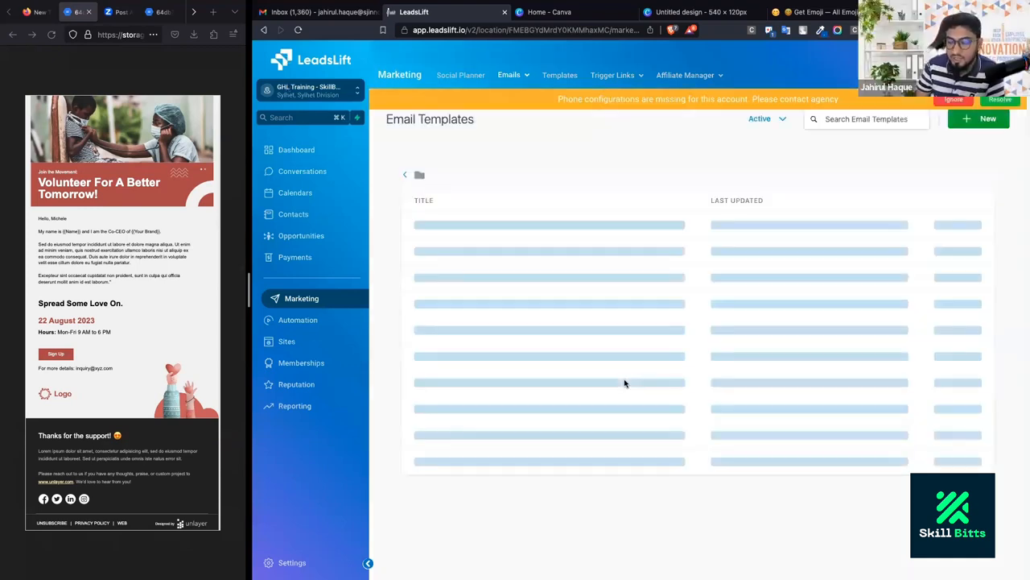
left_click(954, 100)
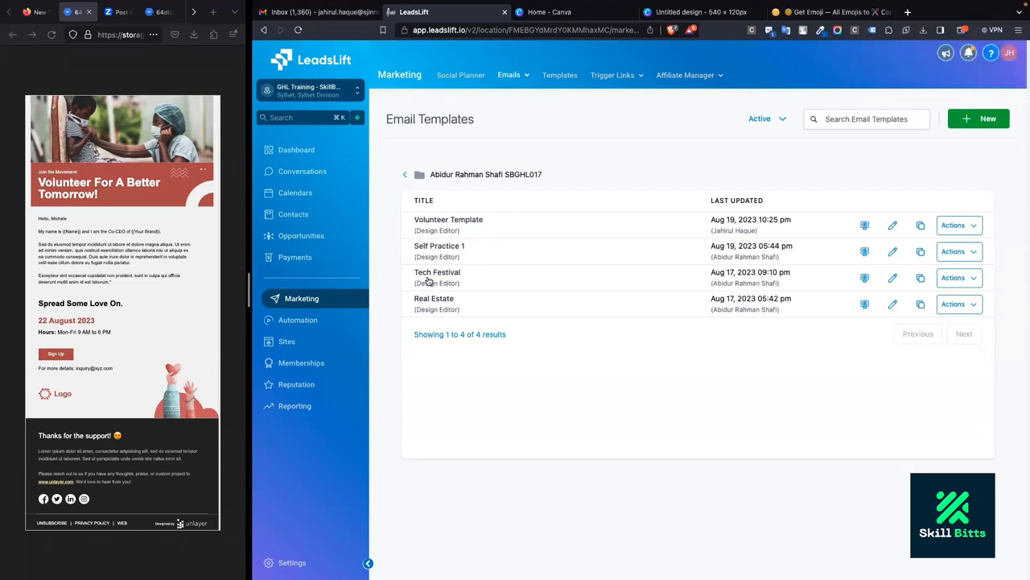
Show the Tech Festival email design in the reference browser window.
left_click(156, 15)
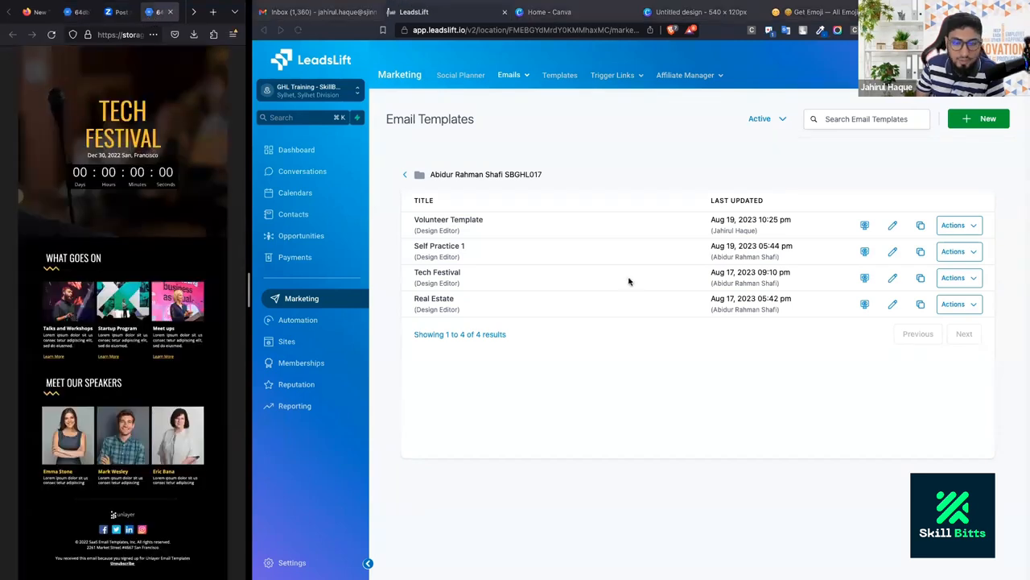
Open the Tech Festival template for editing and set the bottom padding of the "What's Going On" heading to 0px.
left_click(892, 278)
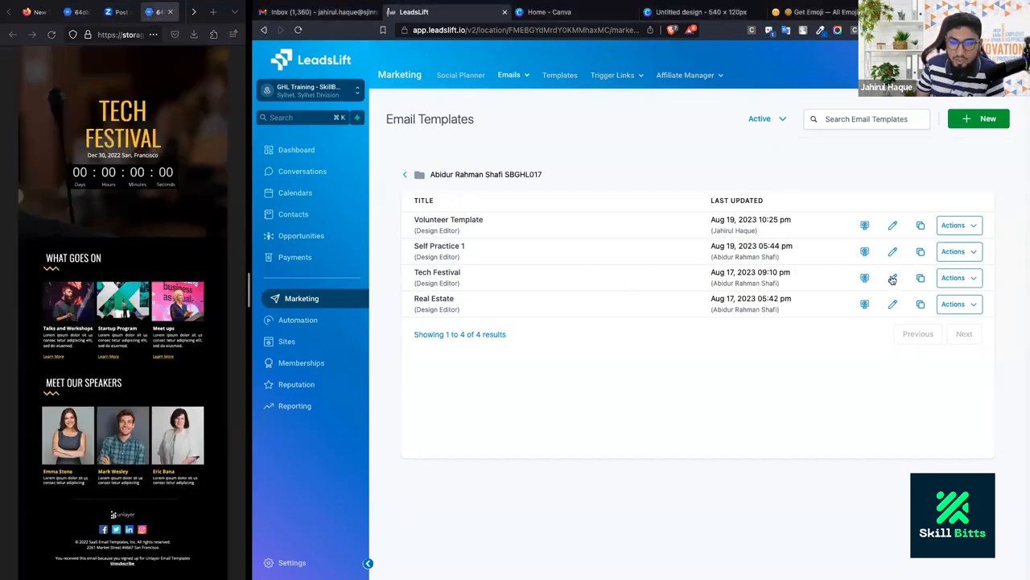
left_click(893, 278)
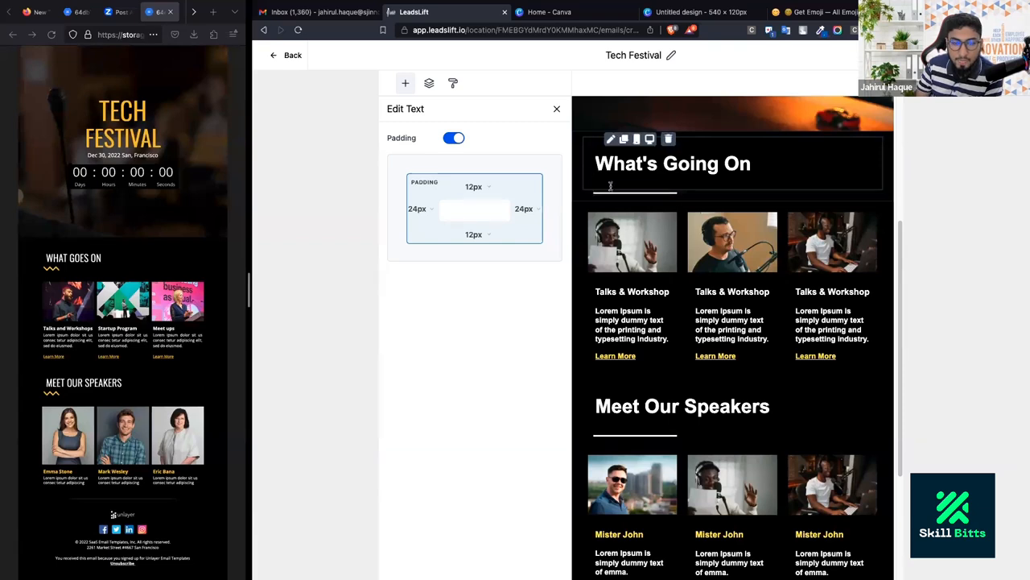
left_click(596, 162)
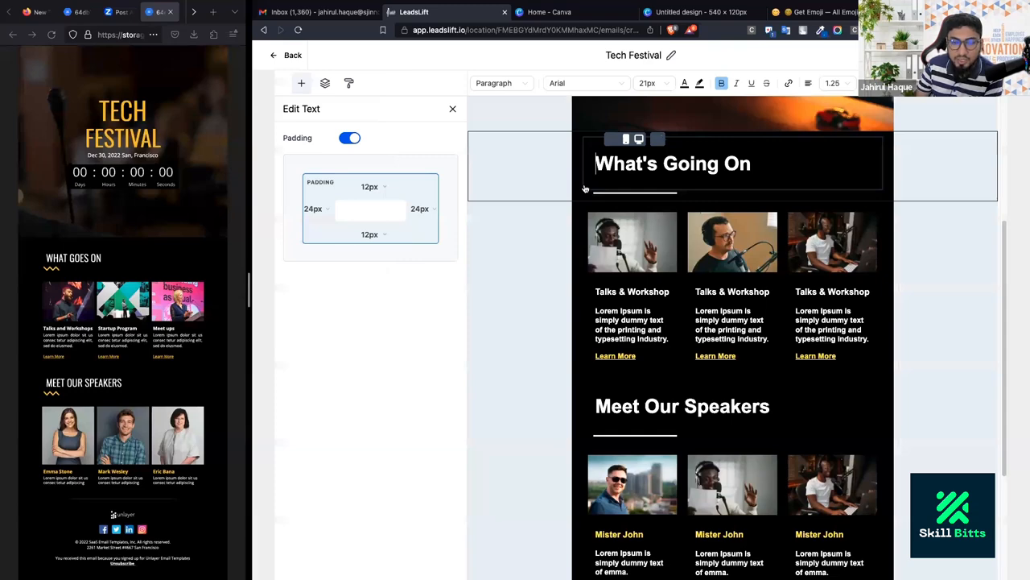
left_click(373, 234)
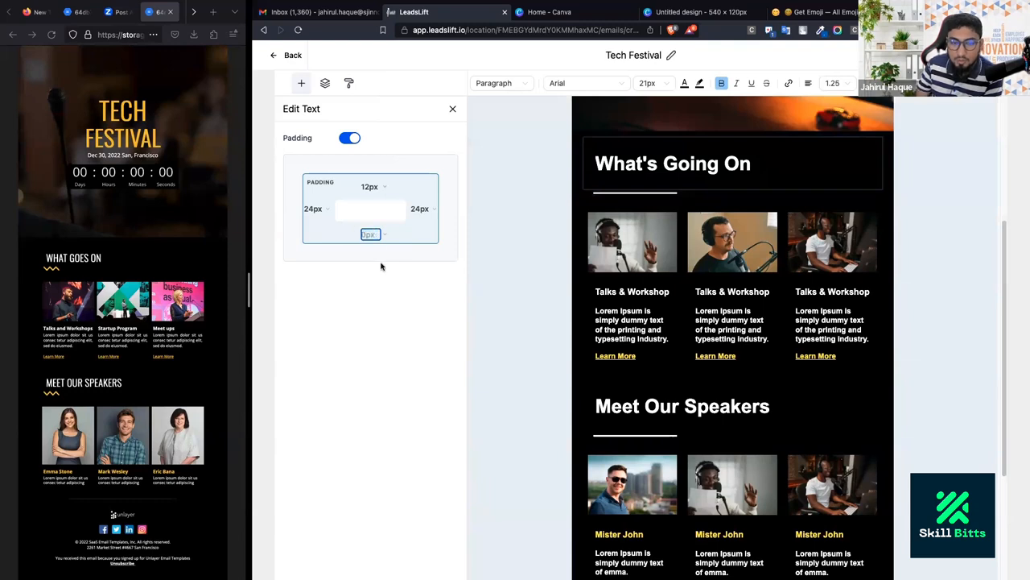
type("0")
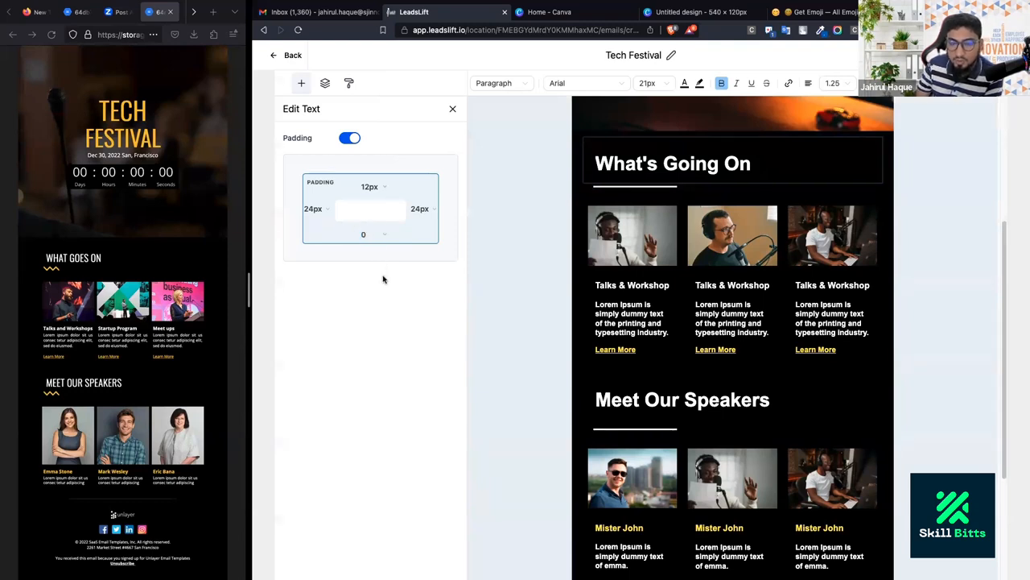
Inspect the settings of the divider under "What's Going On", the heading text and the three-column row below.
left_click(588, 188)
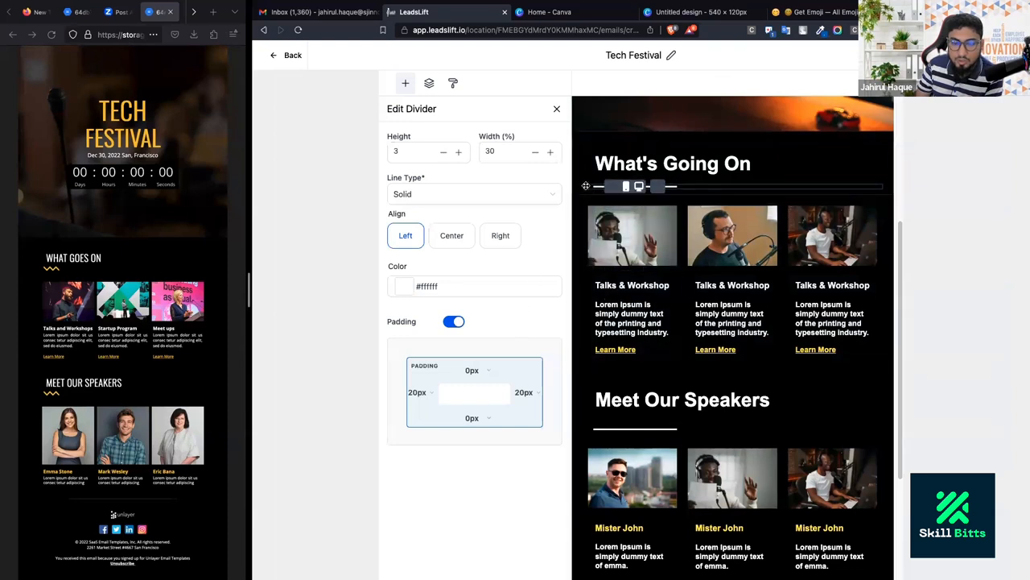
scroll(588, 174, "up", 1)
left_click(589, 159)
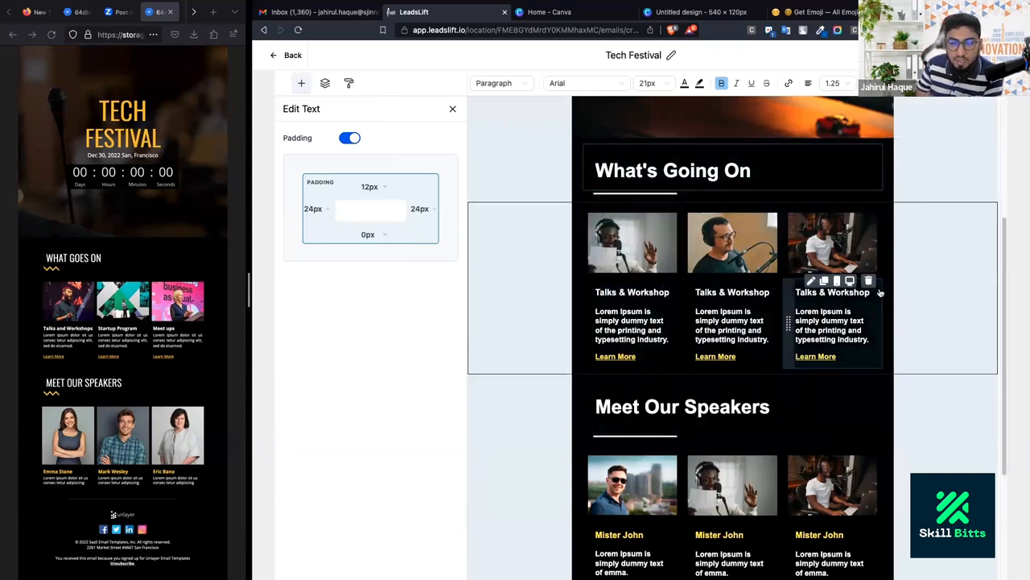
left_click(910, 266)
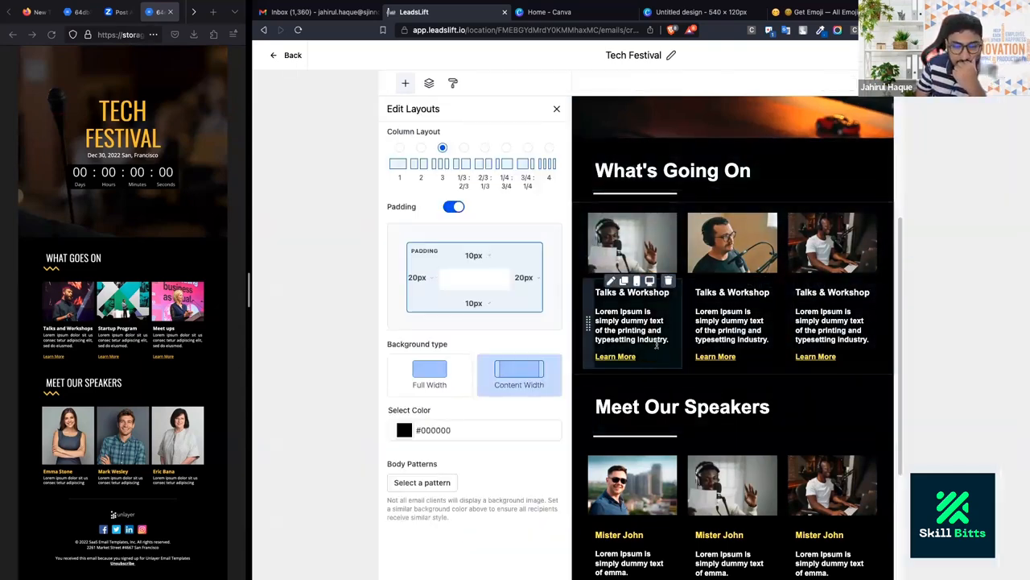
Remove the bold from the first column's Lorem Ipsum paragraph under "What's Going On" and justify it.
left_click(644, 282)
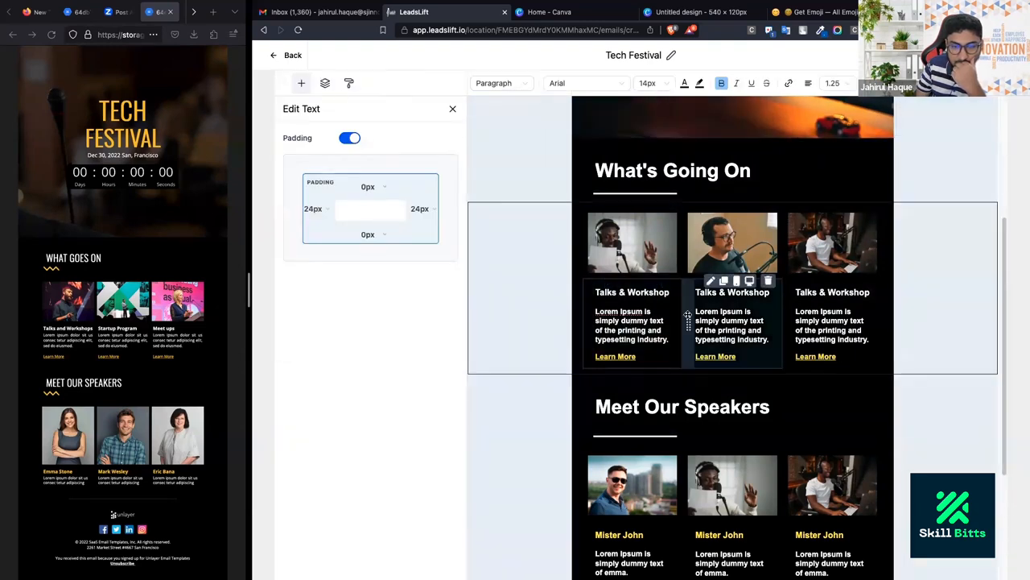
left_click_drag(647, 338, 590, 310)
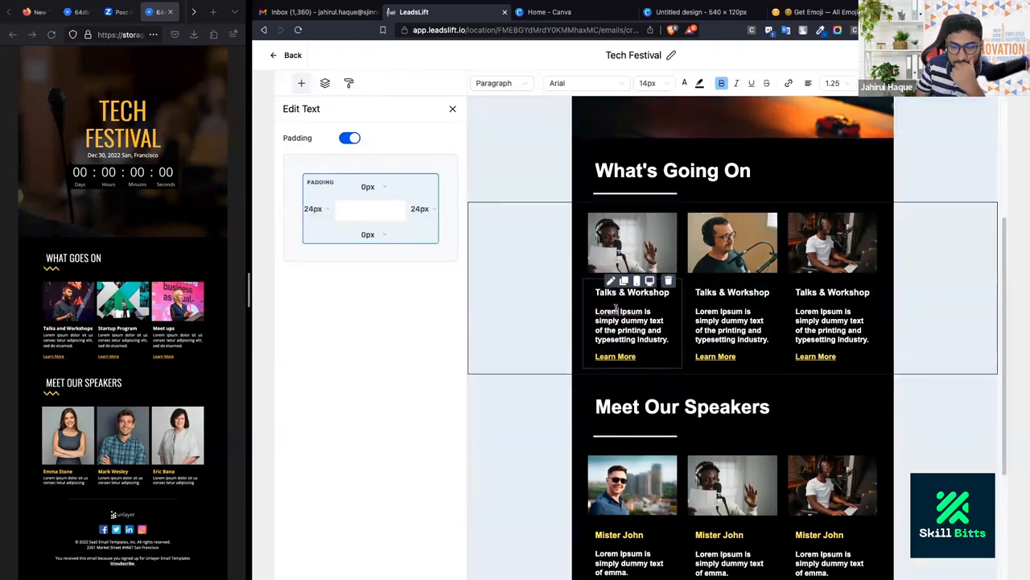
left_click(722, 83)
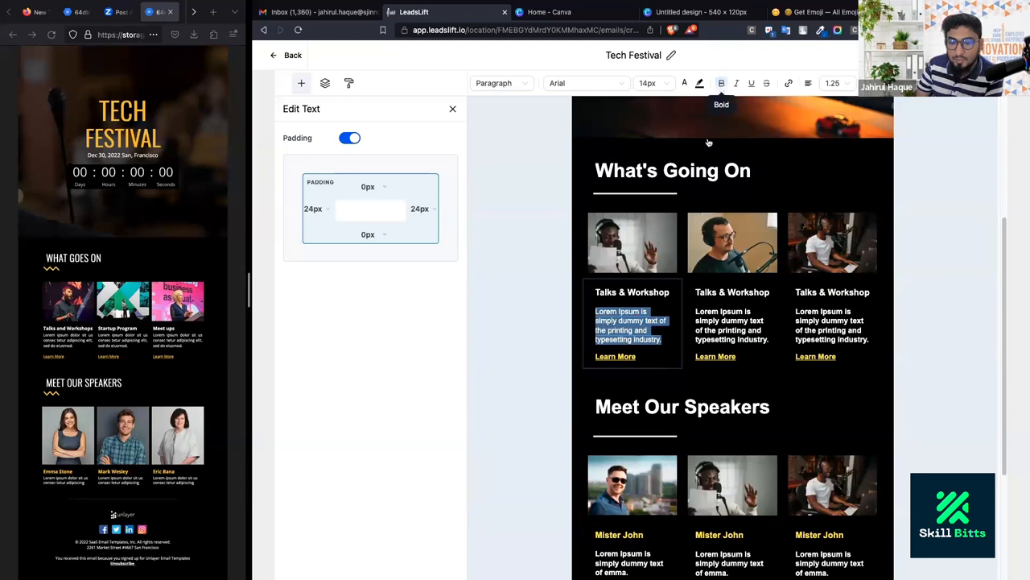
left_click(808, 83)
left_click(834, 105)
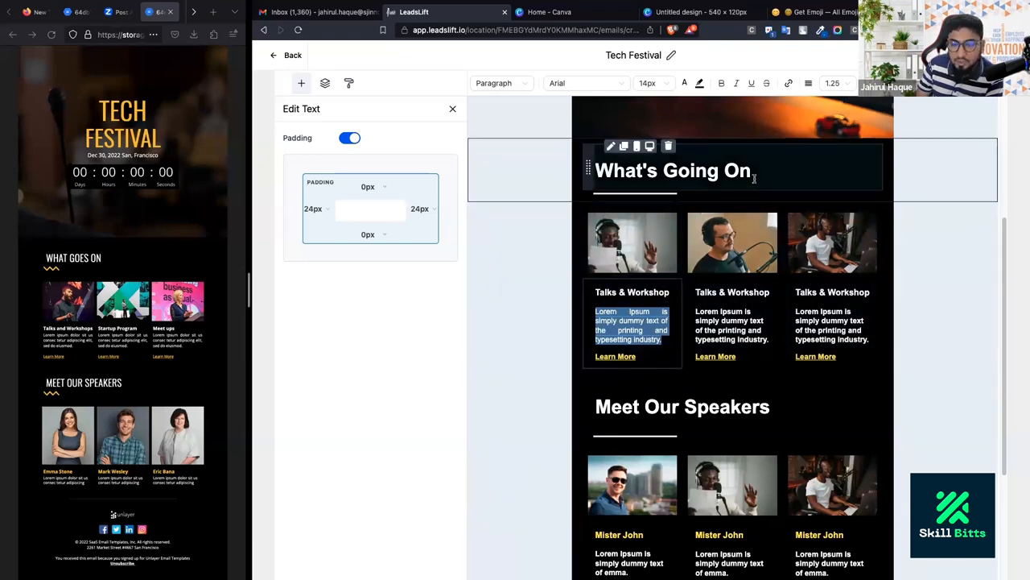
left_click(808, 82)
left_click(835, 103)
Try a line height of 1.15 on the first column's paragraph, and restore it to 1.25.
left_click(832, 83)
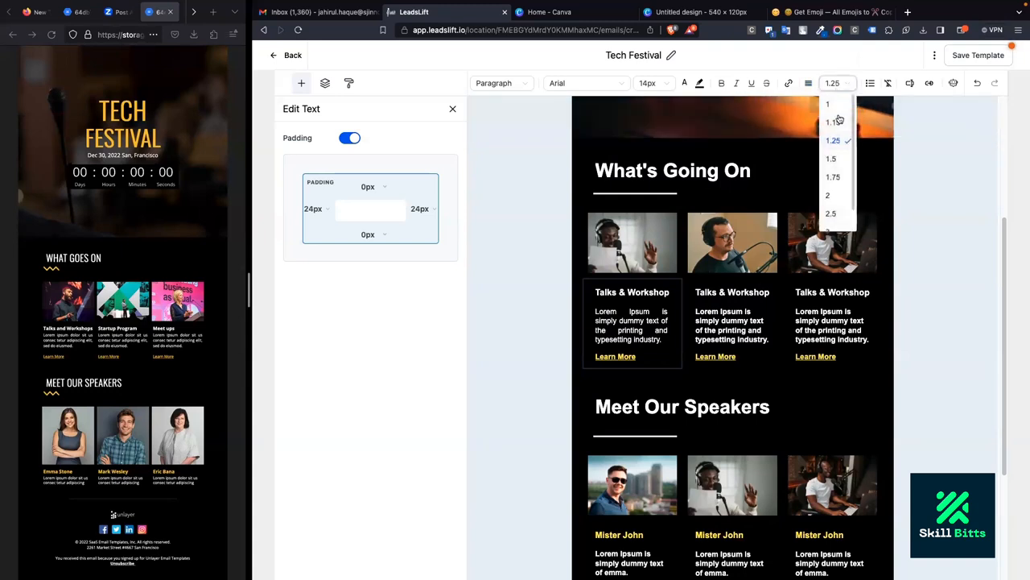
left_click(837, 124)
left_click(832, 83)
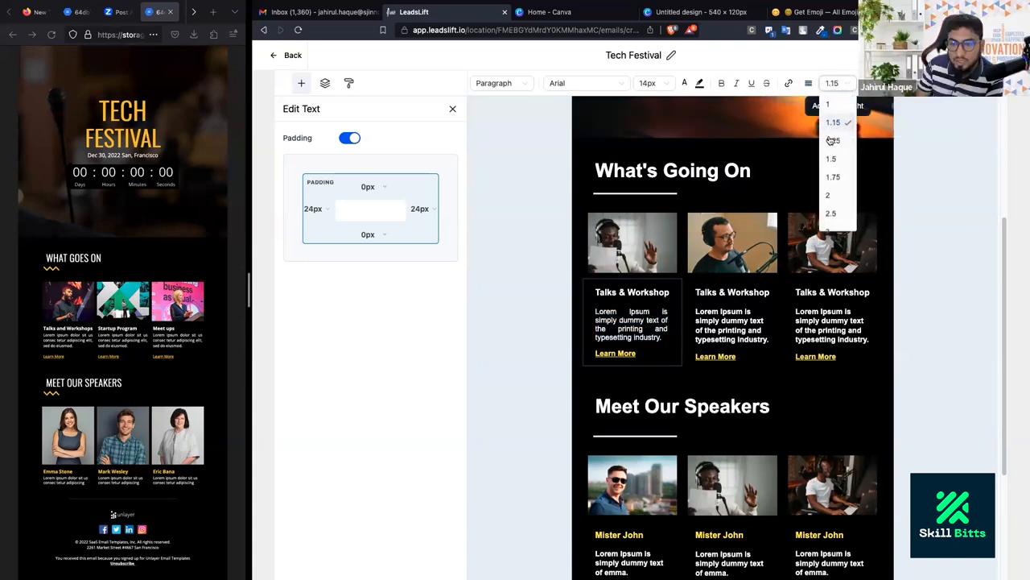
left_click(704, 322)
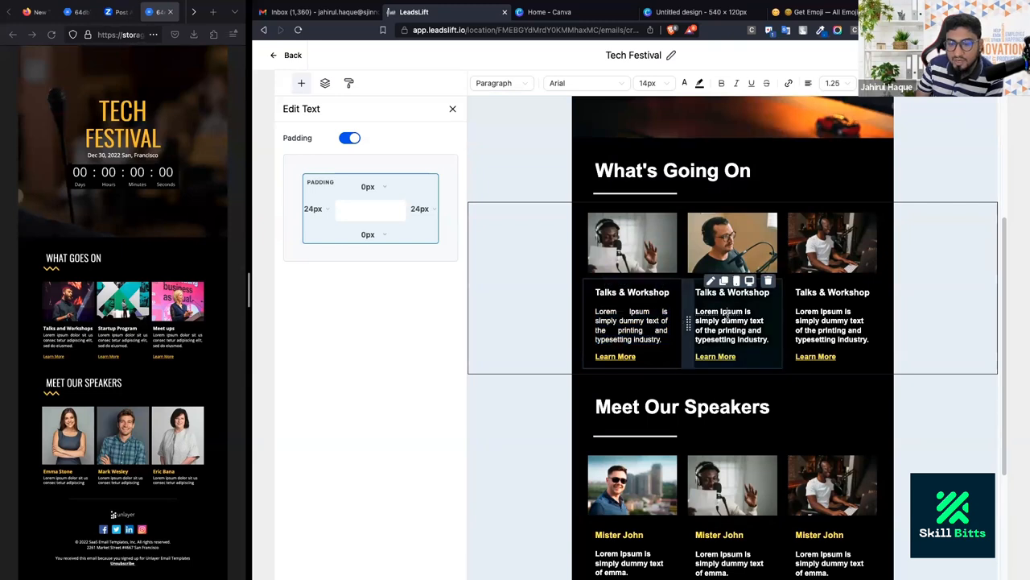
Check the word spacing in the first column's justified paragraph and align the paragraph left.
left_click(644, 330)
key("super+a")
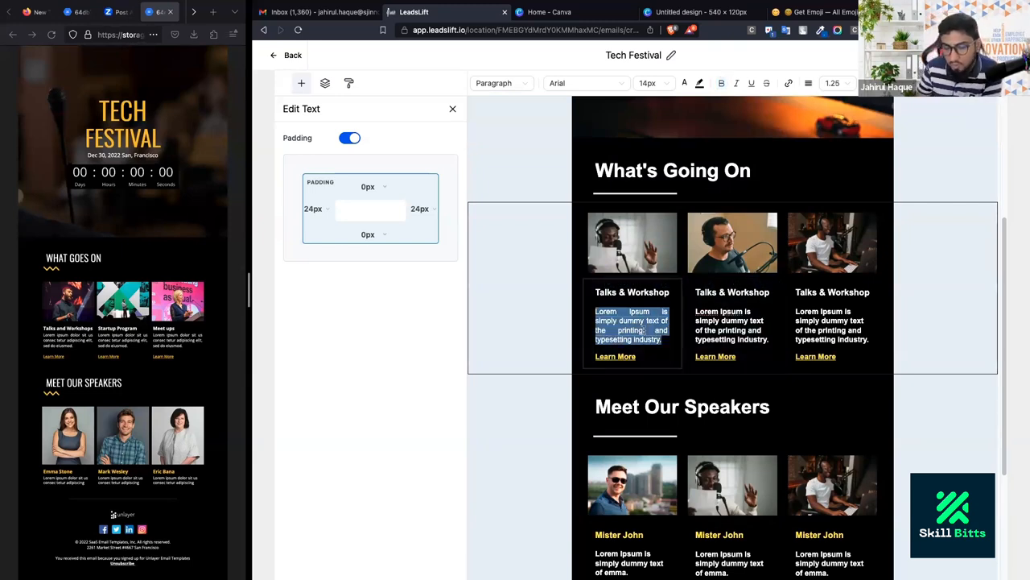
left_click(619, 311)
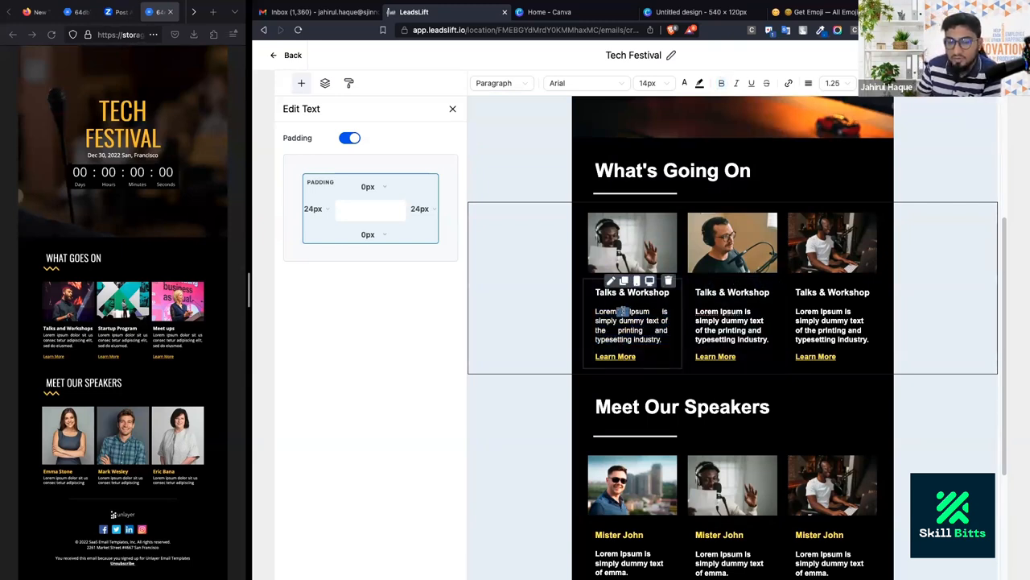
double_click(622, 311)
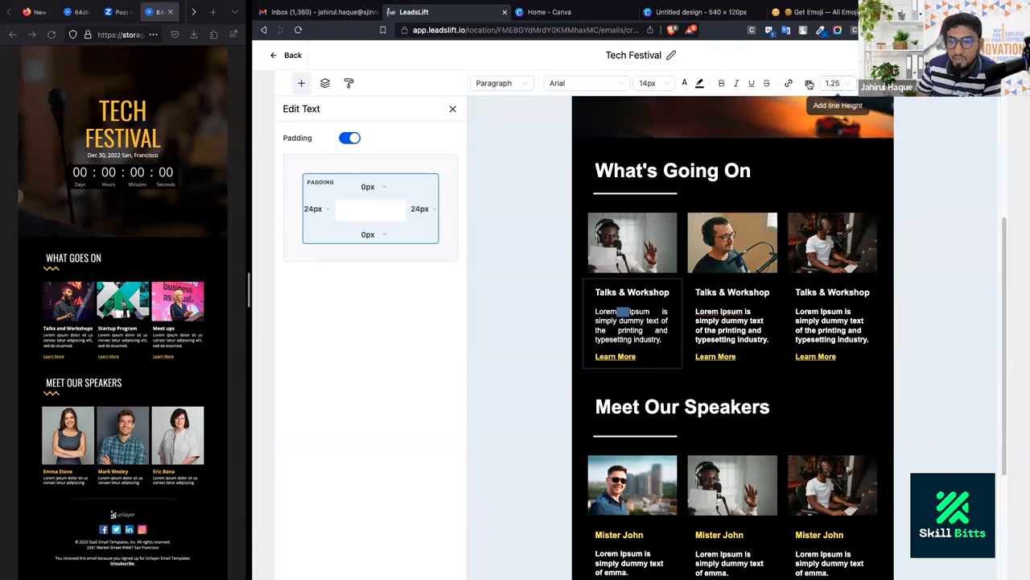
left_click(783, 103)
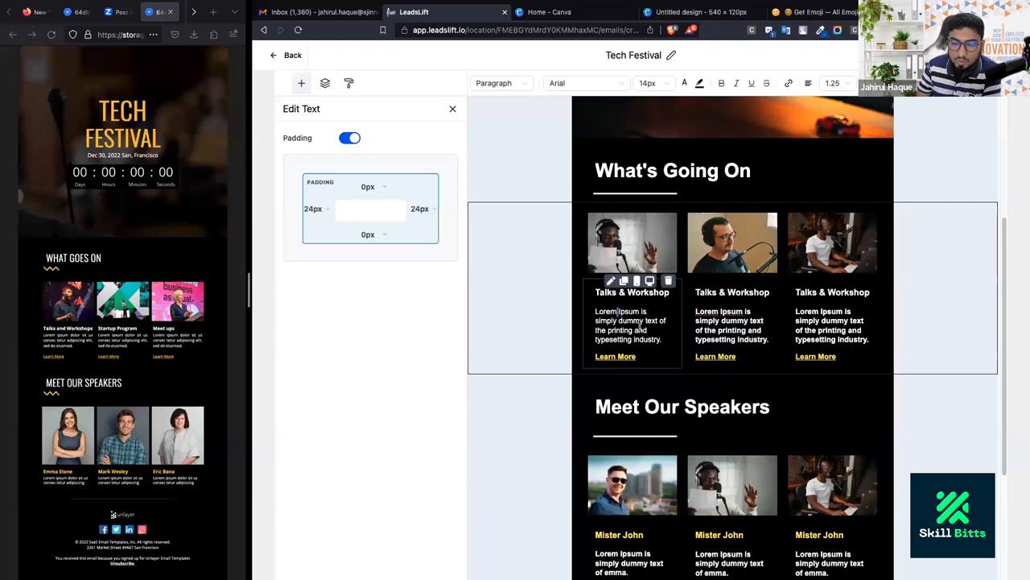
triple_click(640, 329)
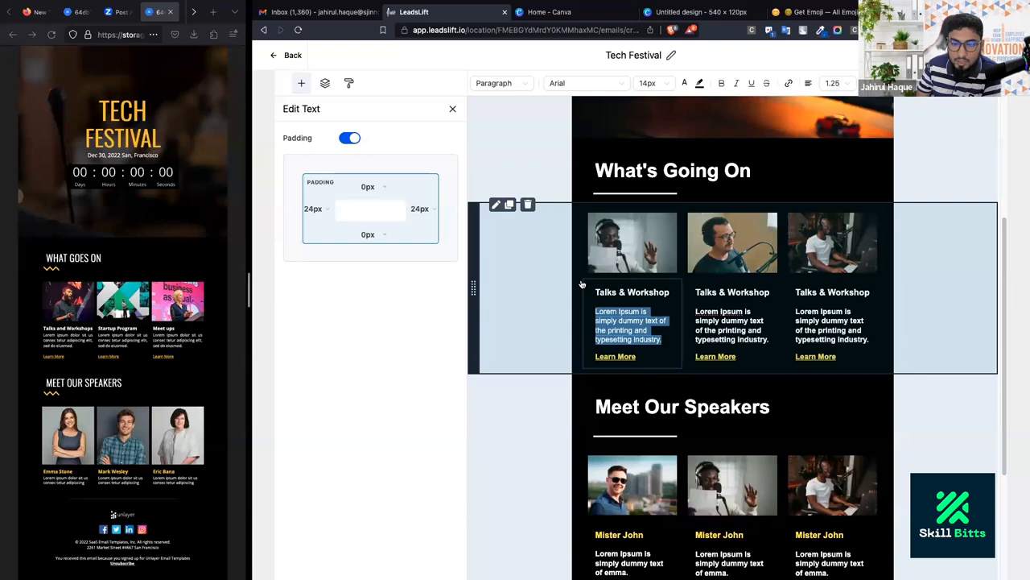
Set the left and right padding of the three-column "Talks & Workshop" row to 30px each.
left_click(528, 284)
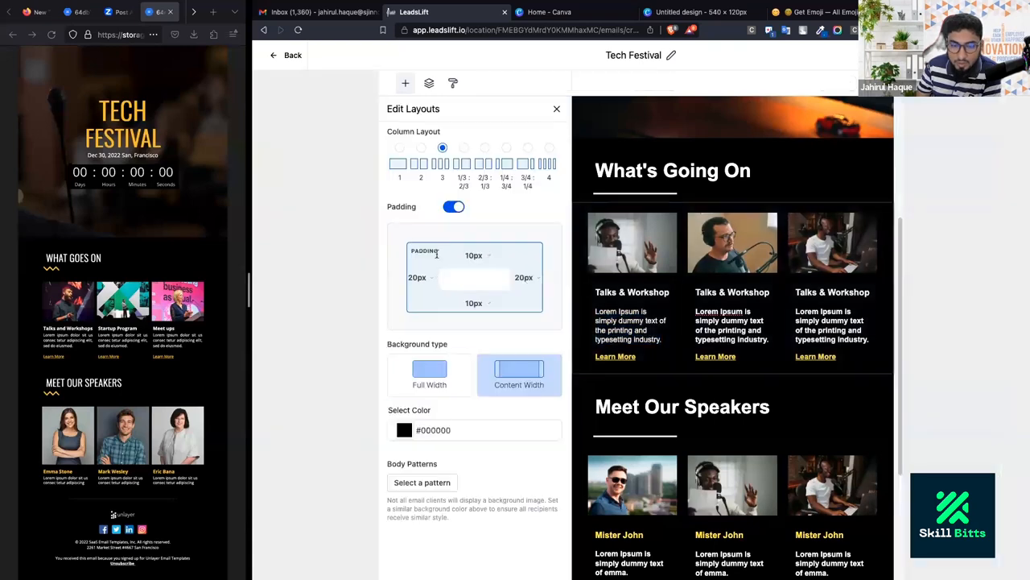
double_click(418, 277)
type("3")
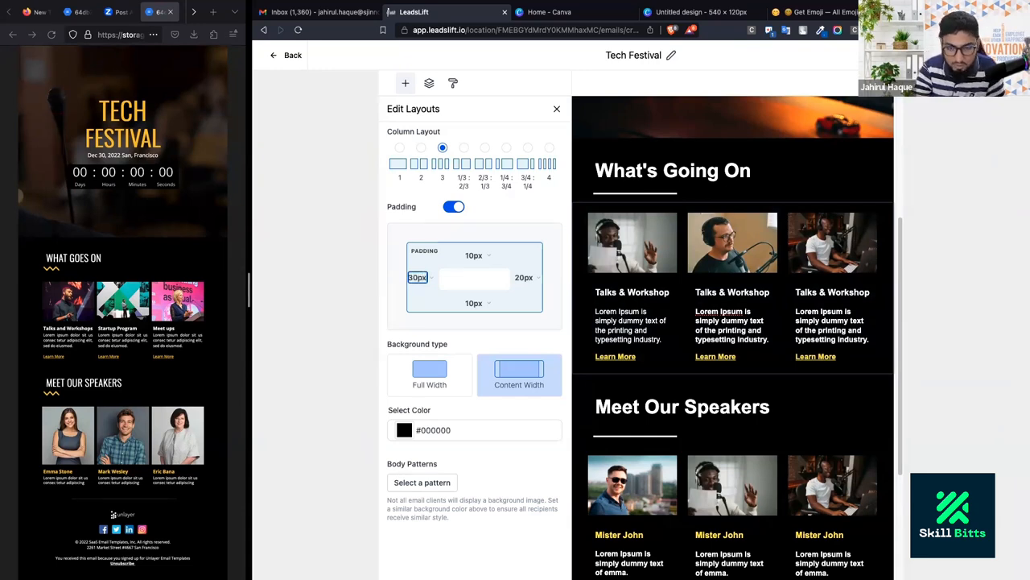
double_click(523, 277)
double_click(523, 277)
type("30")
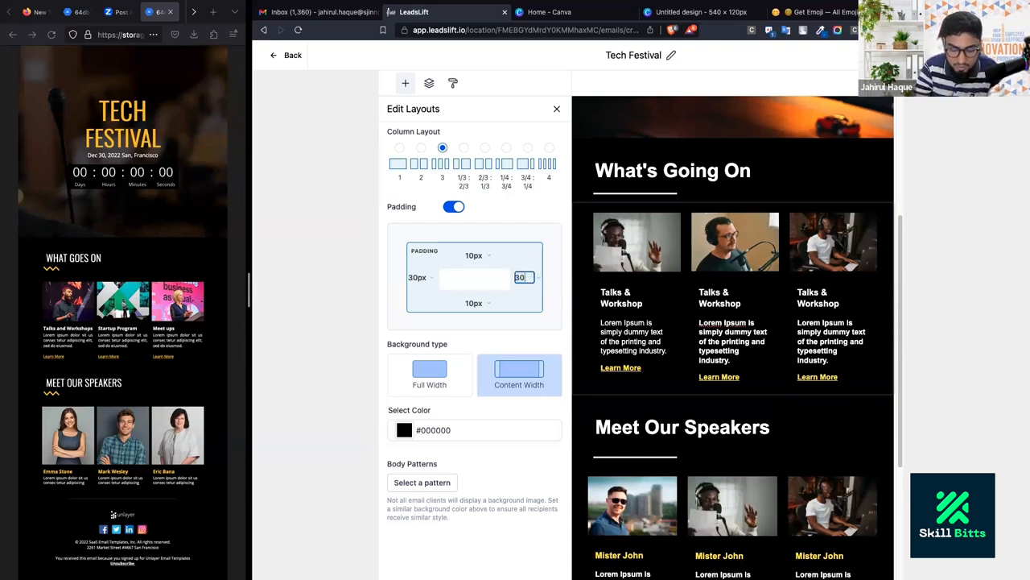
left_click(528, 338)
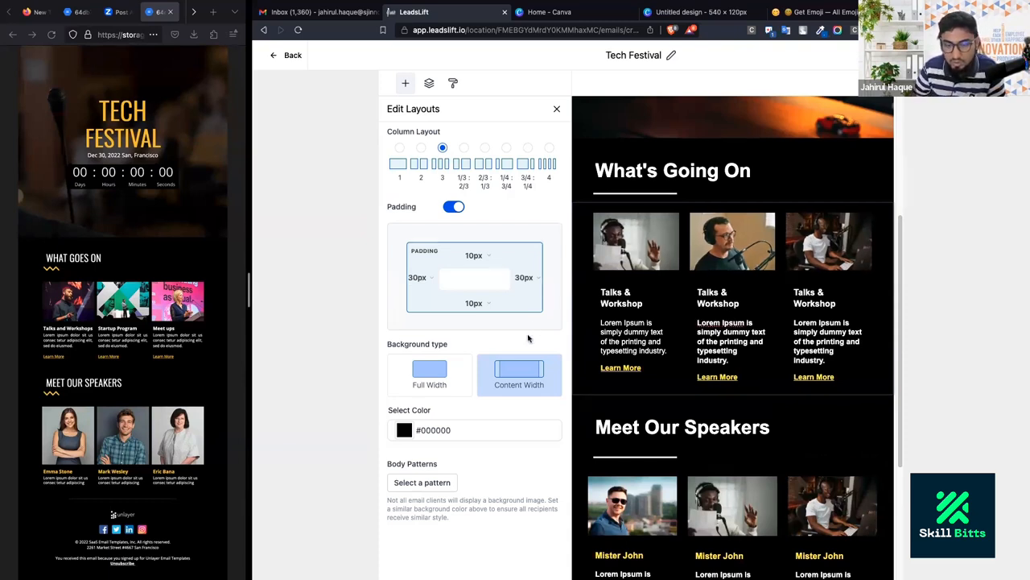
Justify the first column's Lorem Ipsum paragraph again and check its word spacing.
left_click(665, 343)
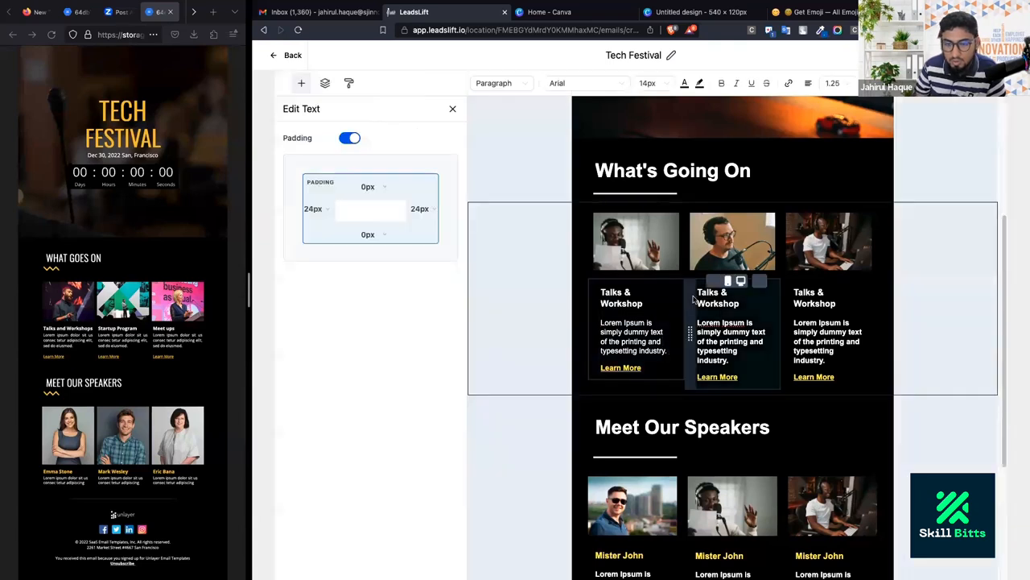
left_click(808, 83)
left_click(837, 105)
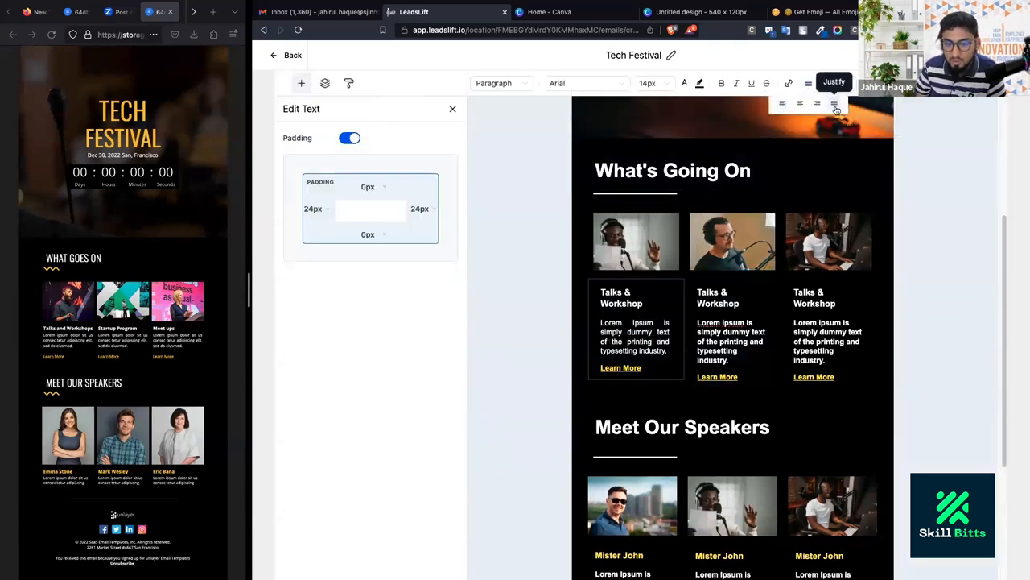
left_click_drag(621, 323, 633, 322)
Remove the bold from the second column's Lorem Ipsum paragraph and justify its text.
left_click(697, 360)
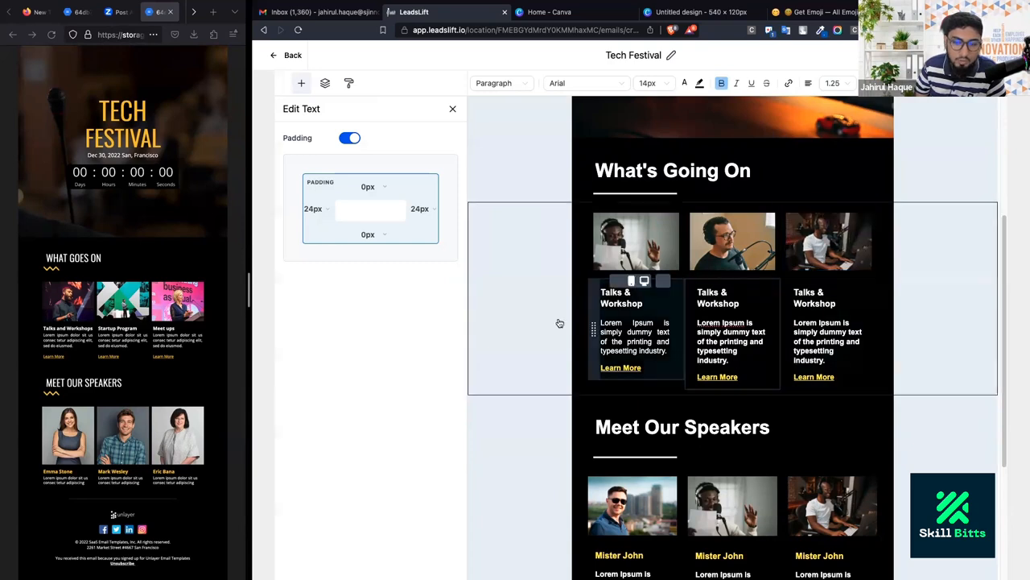
triple_click(730, 351)
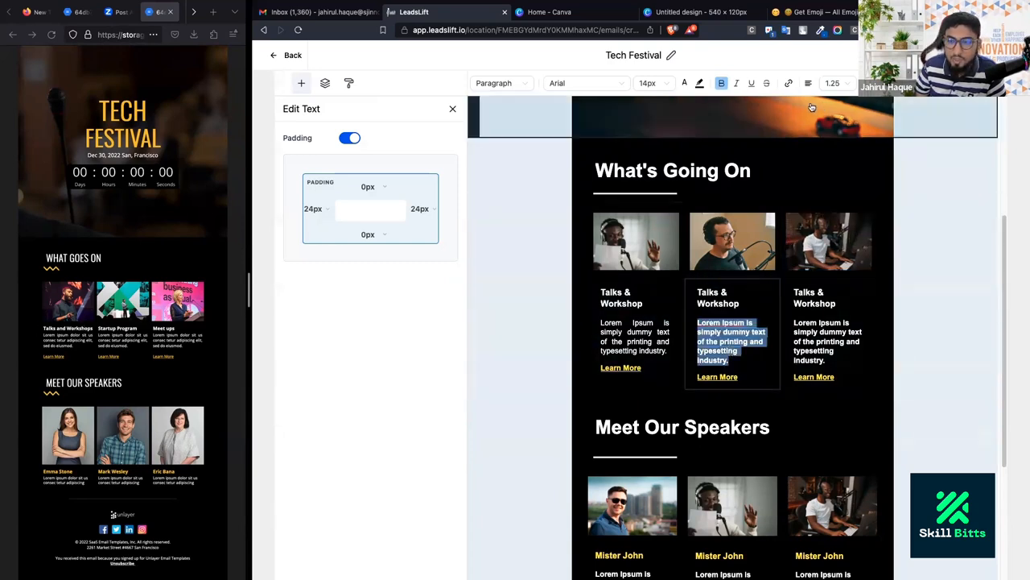
left_click(721, 82)
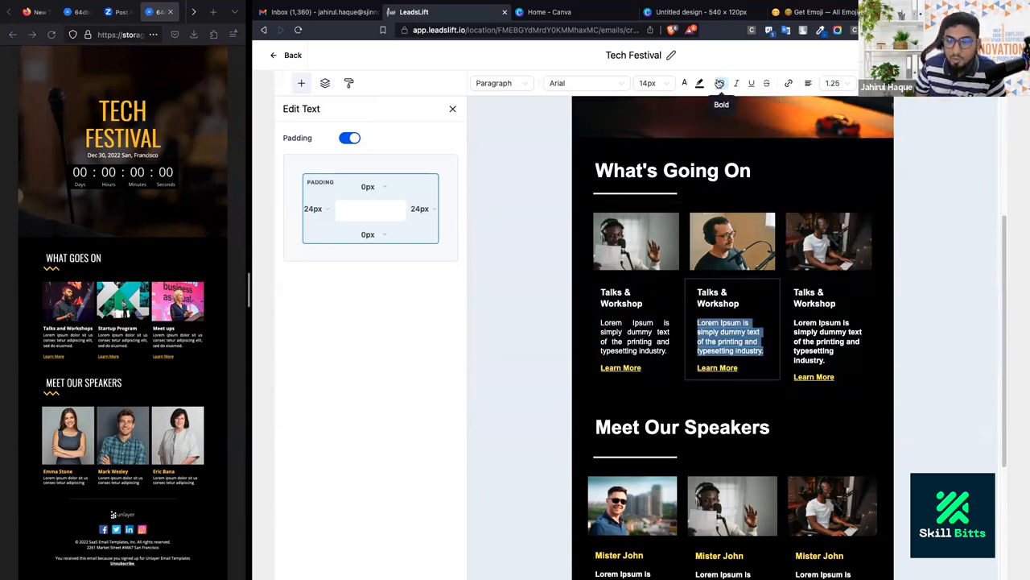
left_click(809, 83)
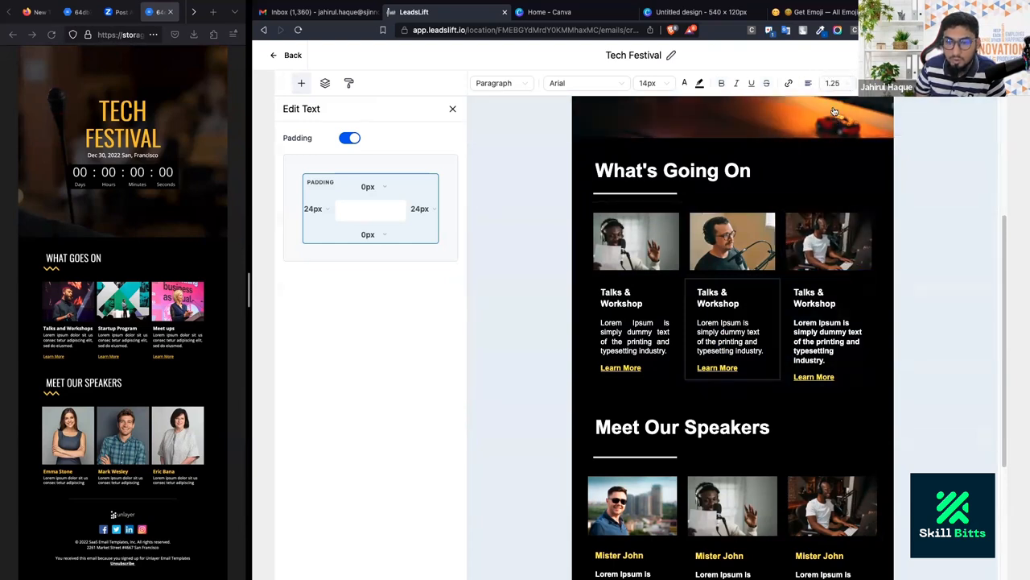
left_click(809, 83)
left_click(835, 105)
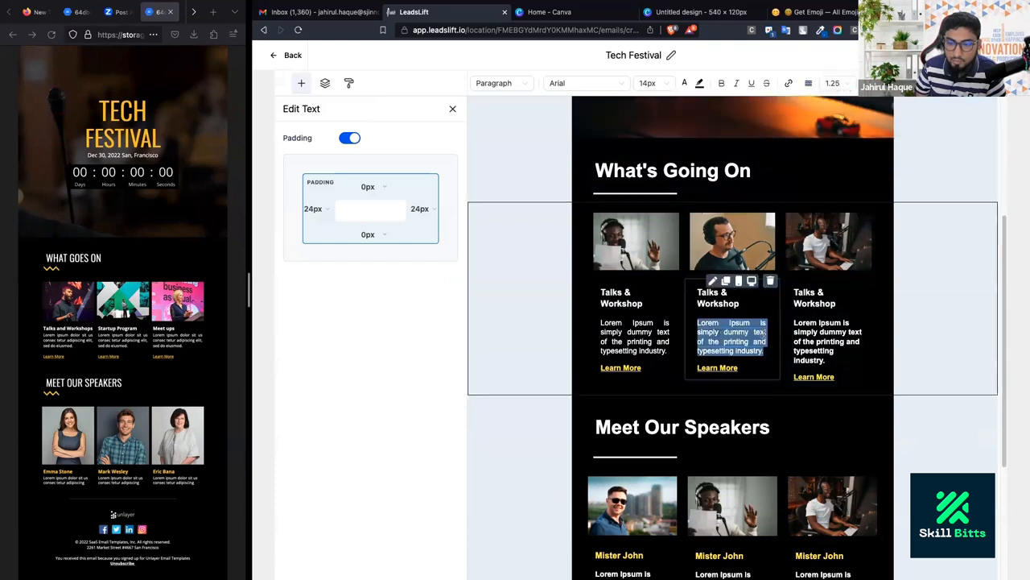
Justify the third column's Lorem Ipsum paragraph and remove its bold formatting.
triple_click(807, 333)
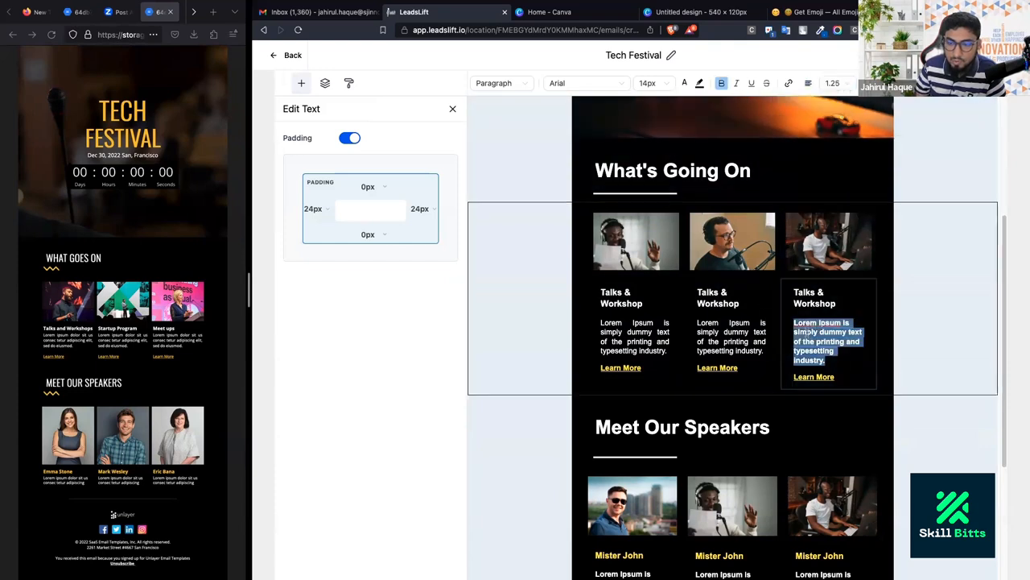
left_click(809, 83)
left_click(836, 105)
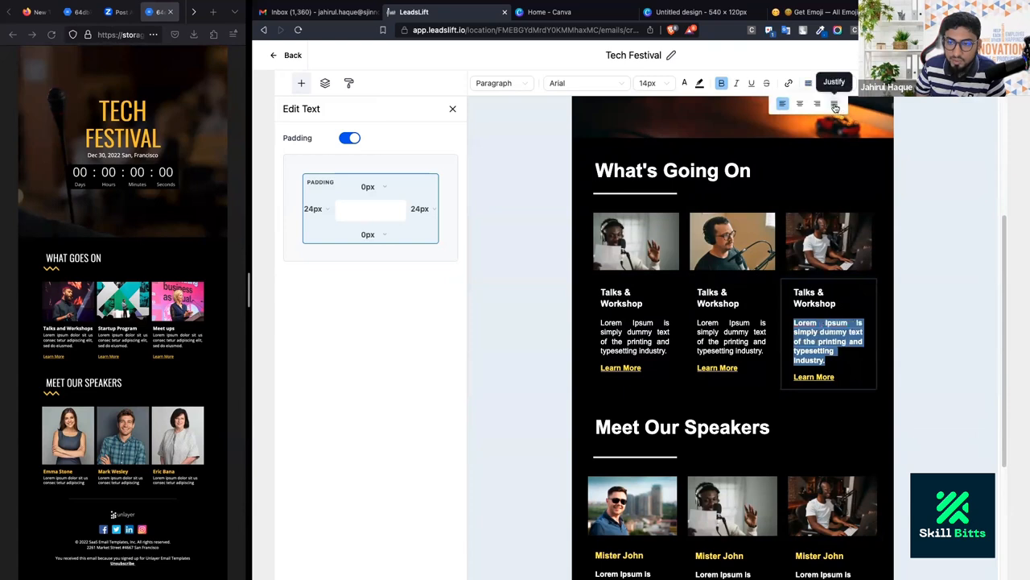
left_click(721, 84)
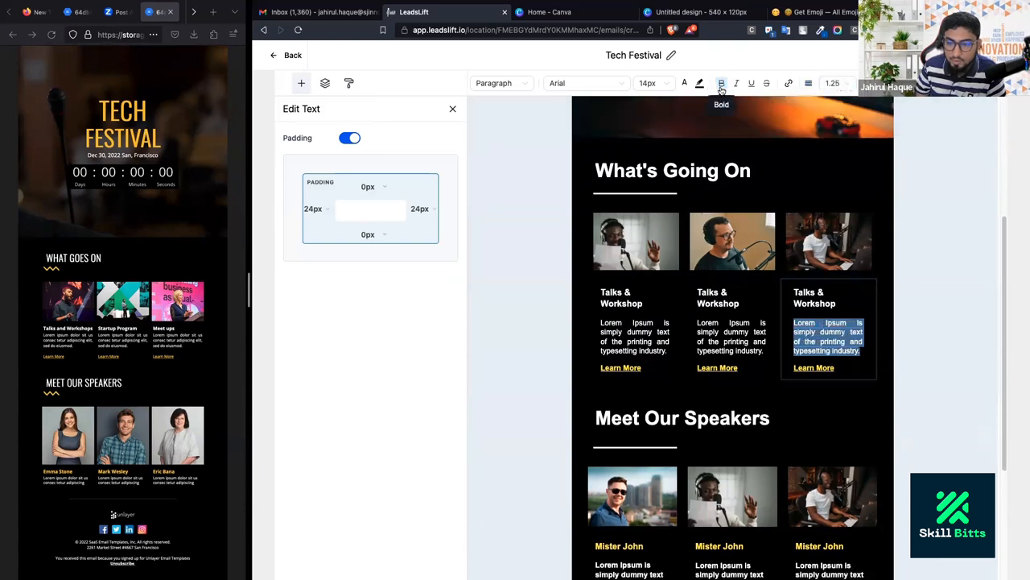
Set the font size of the second column's "Talks & Workshop" heading to 14px.
triple_click(722, 296)
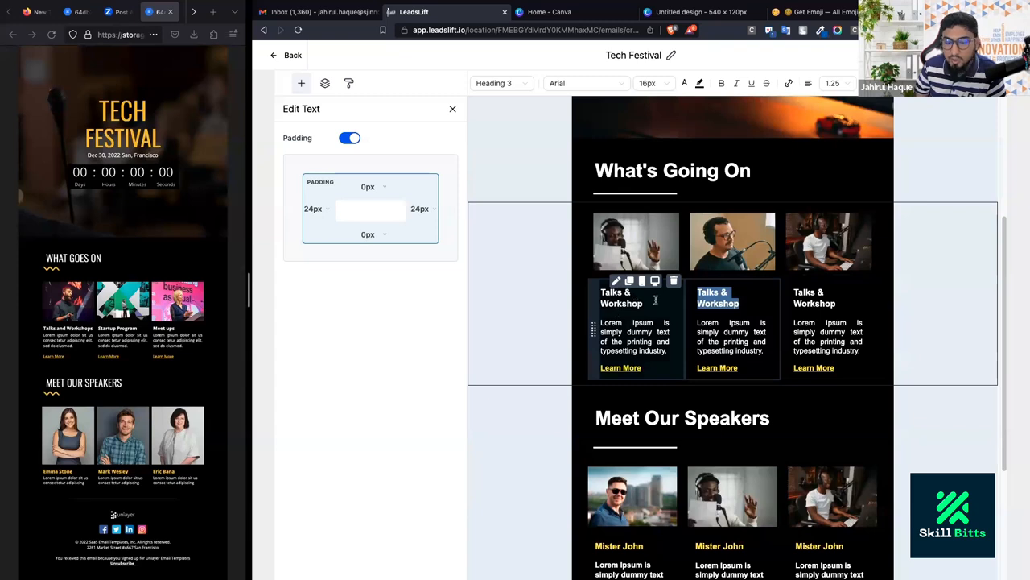
left_click(703, 303)
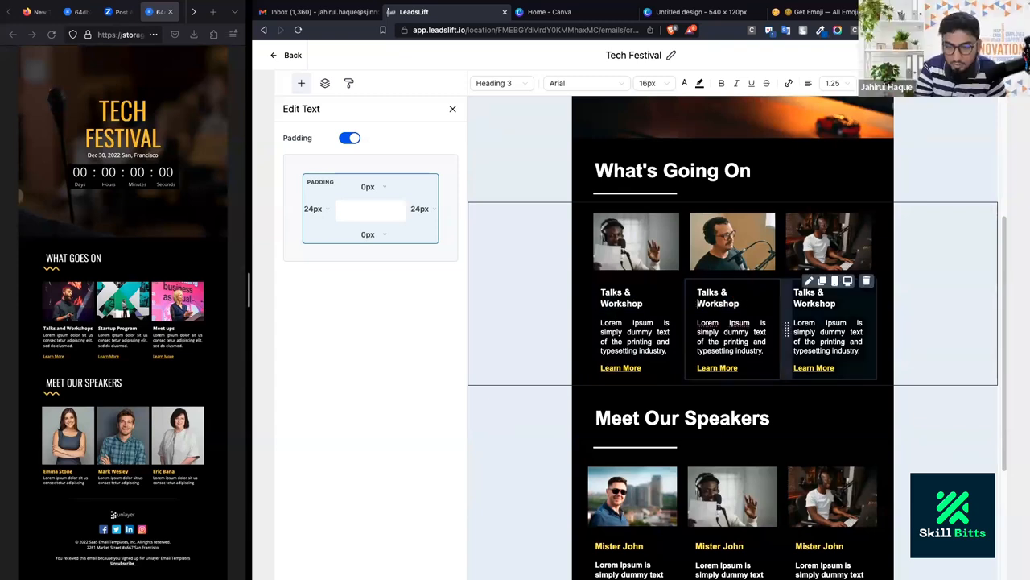
key("ctrl+a")
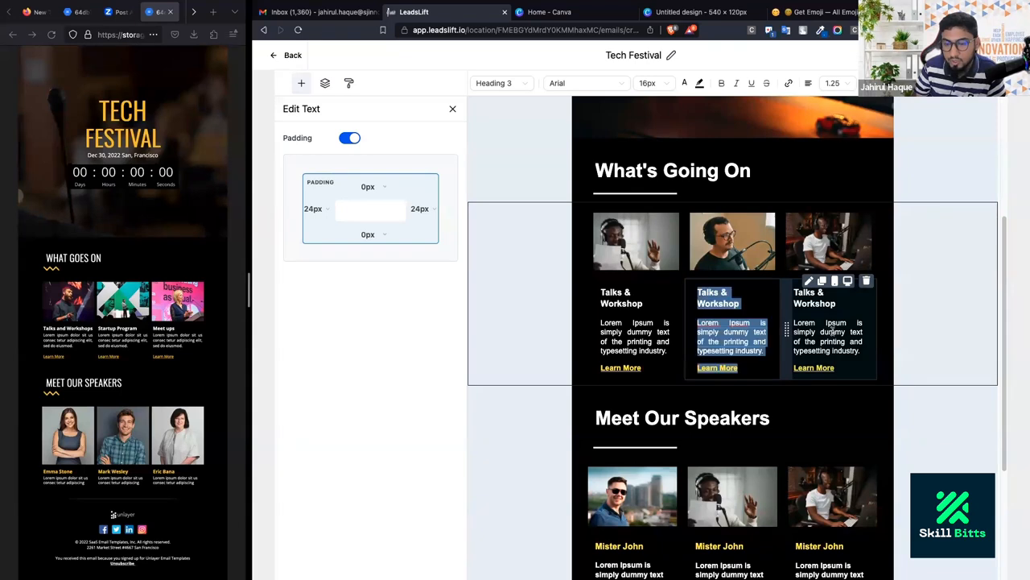
triple_click(734, 304)
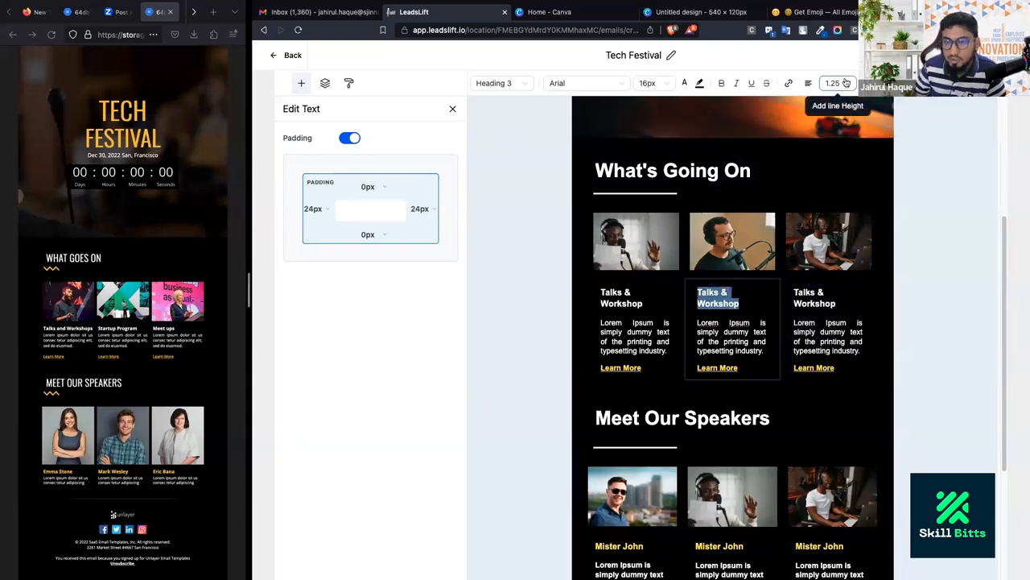
left_click(672, 87)
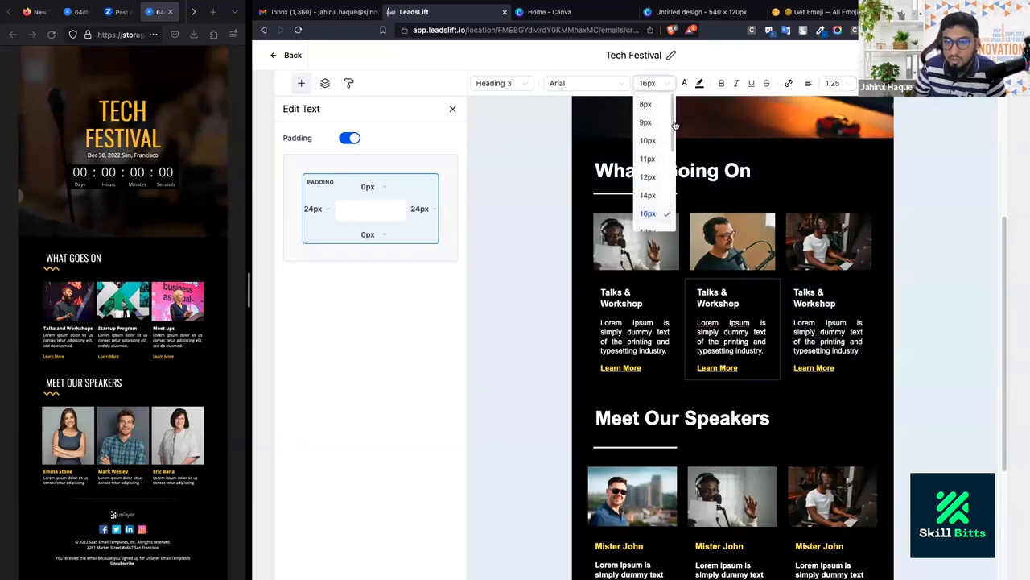
left_click(651, 192)
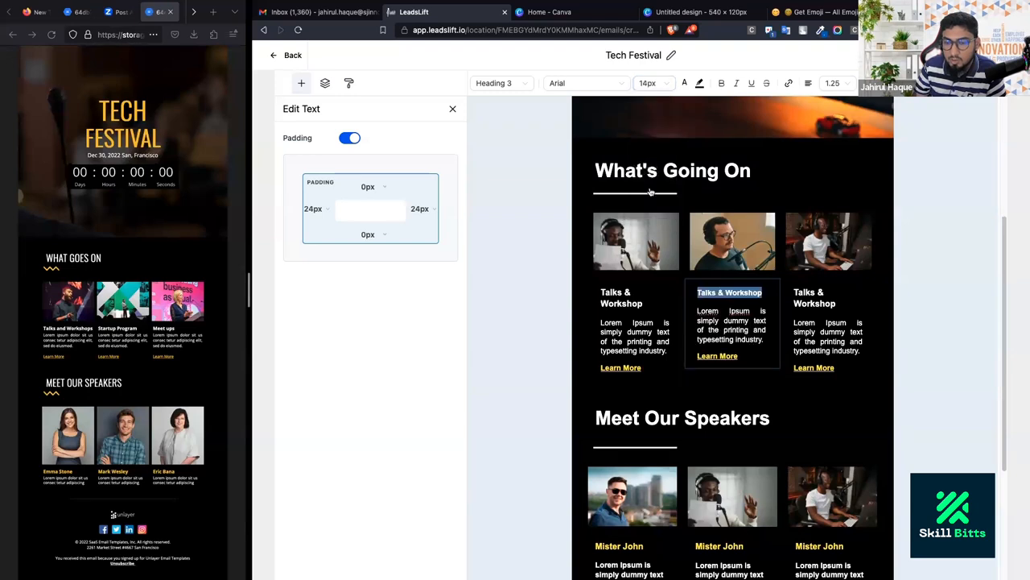
Set the font size of the first and third columns' "Talks & Workshop" headings to 14px.
triple_click(621, 297)
left_click(668, 87)
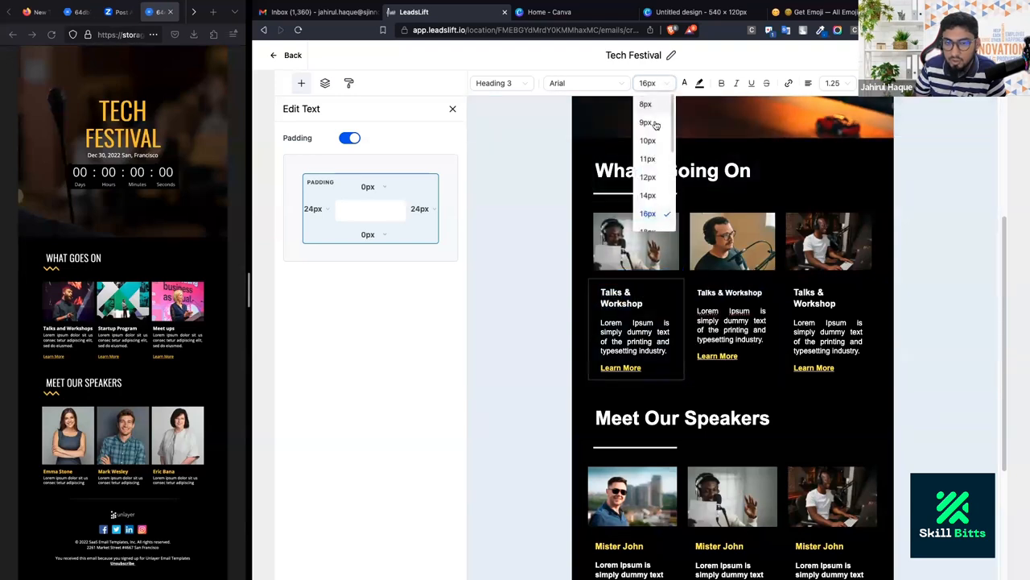
left_click(650, 190)
triple_click(802, 298)
left_click(652, 82)
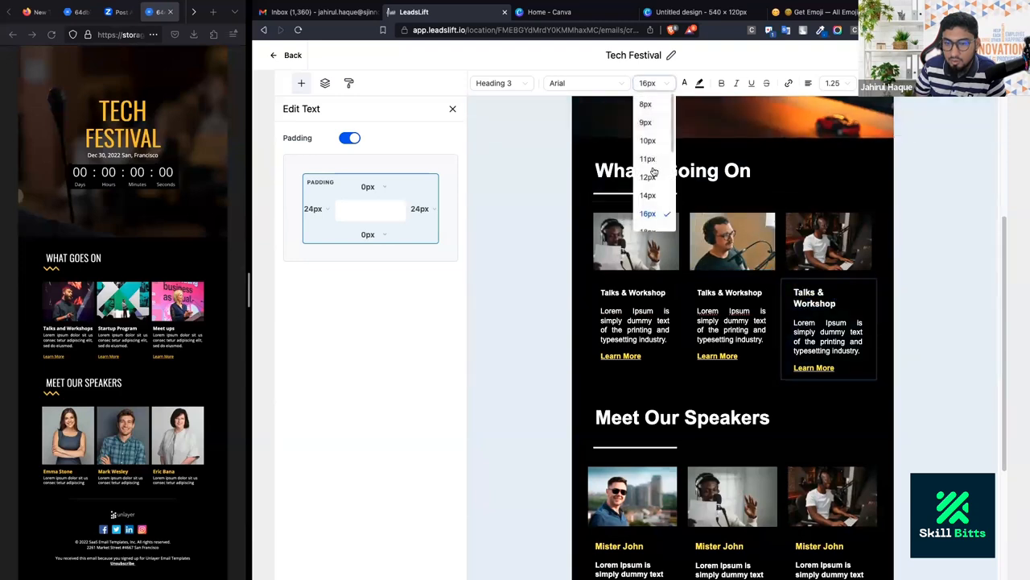
left_click(648, 195)
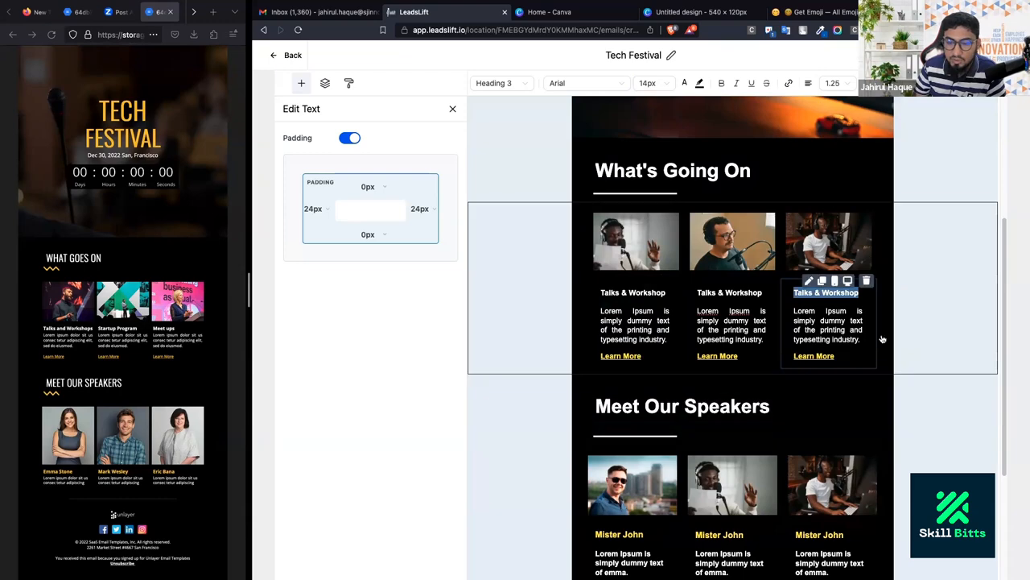
left_click(900, 333)
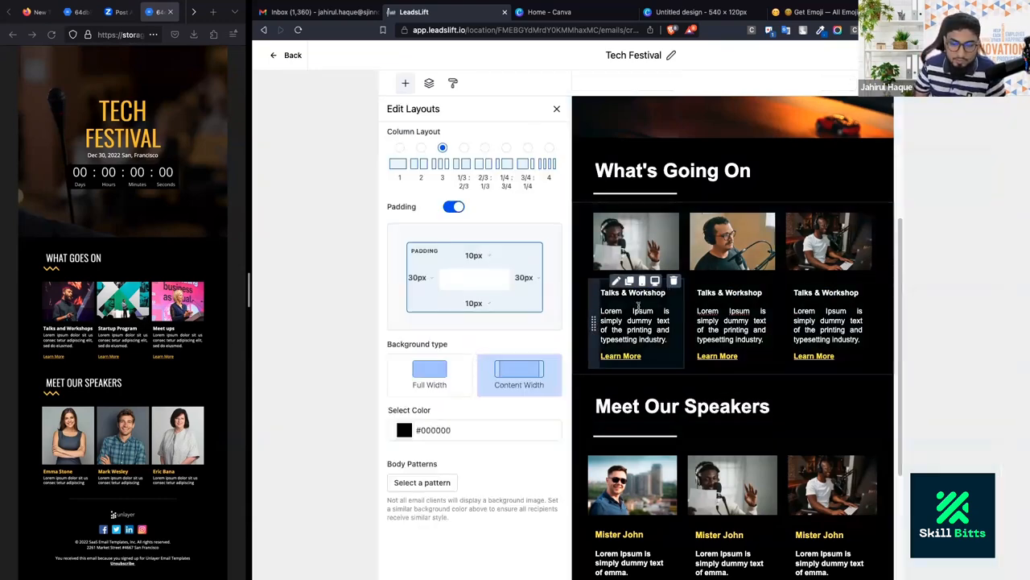
Try to close the gap between the first column's heading and its Lorem Ipsum text, restyling the text as Paragraph.
left_click(613, 304)
key("BackSpace")
key("shift+Return")
key("shift+Down")
key("shift+Down")
key("shift+Down")
key("shift+Down")
key("shift+Down")
key("shift+Down")
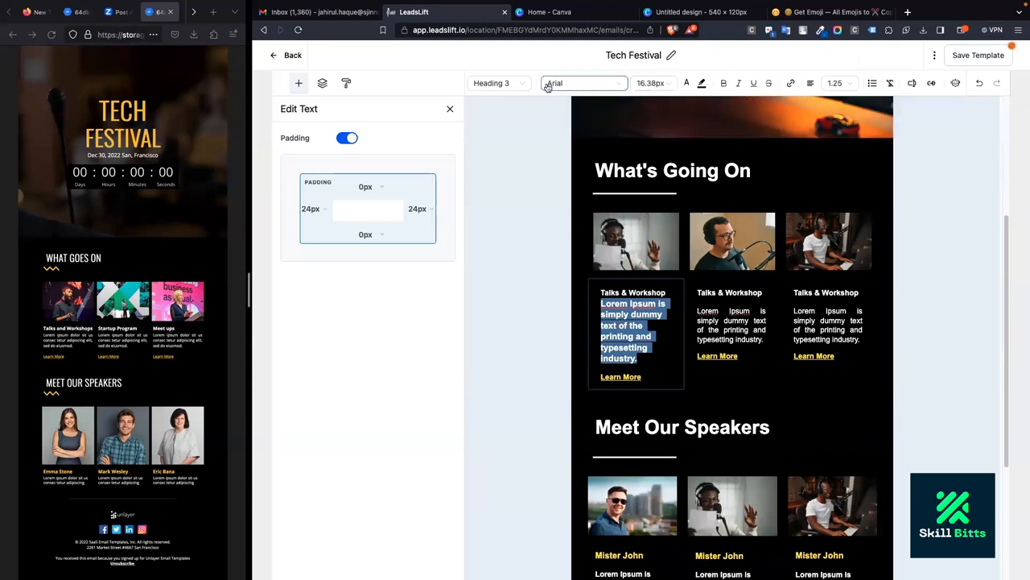
left_click(515, 84)
left_click(506, 197)
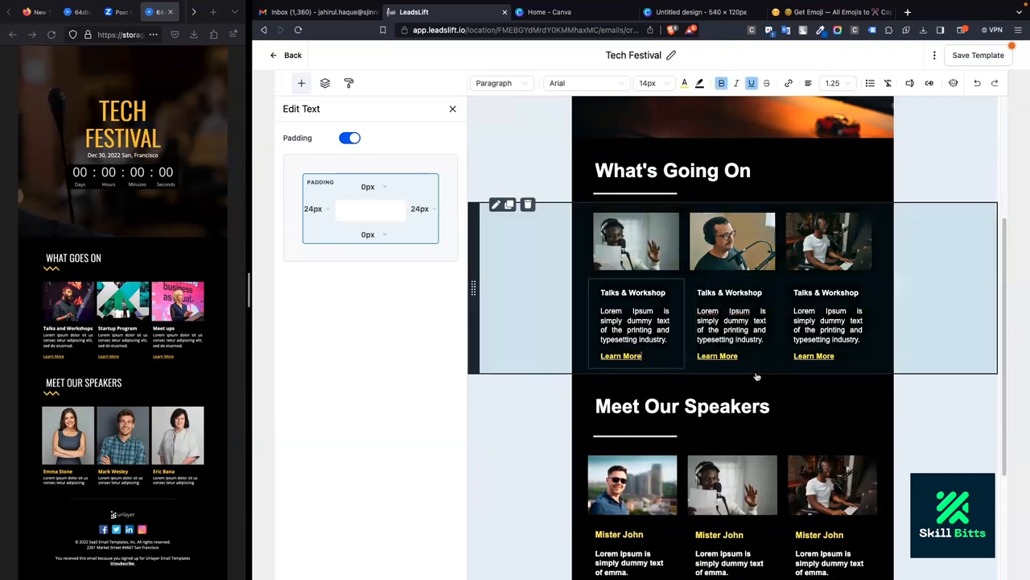
Set the font size of the "What's Going On" heading to 24px.
scroll(850, 404, "down", 1)
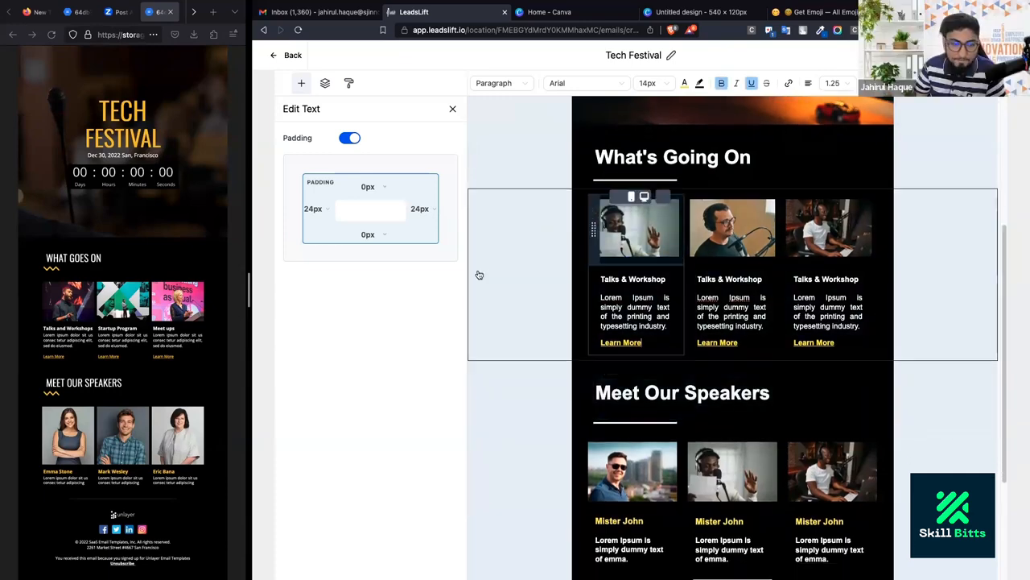
scroll(587, 402, "down", 3)
scroll(596, 265, "up", 7)
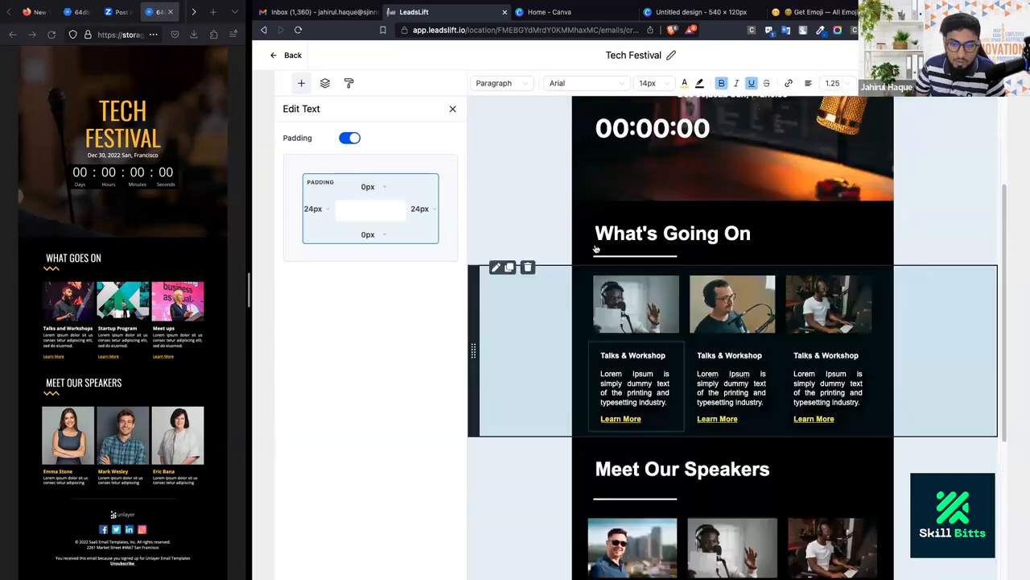
triple_click(624, 293)
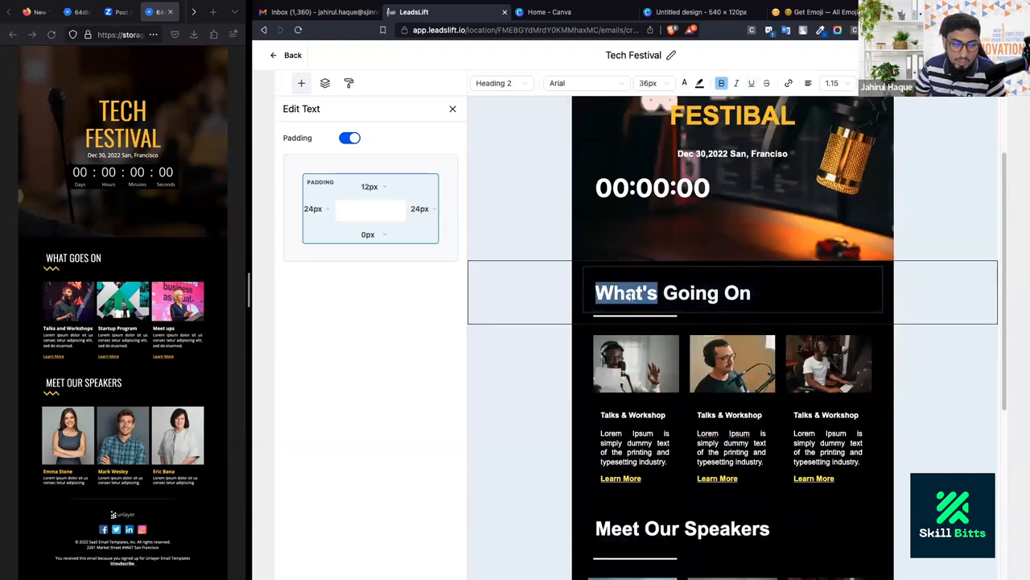
left_click(649, 83)
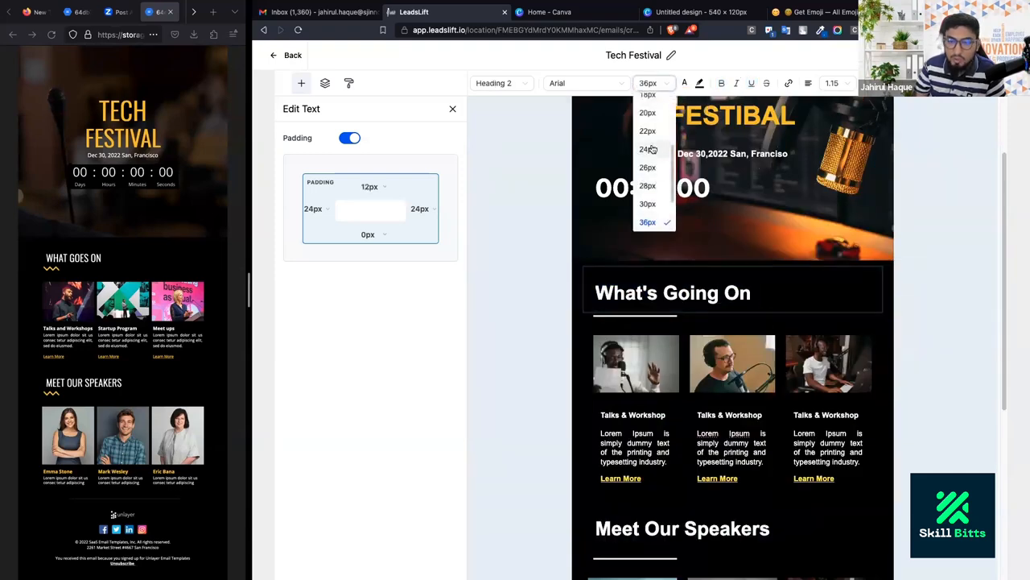
left_click(648, 149)
Set the font size of the "Meet Our Speakers" heading to 24px.
scroll(670, 491, "down", 1)
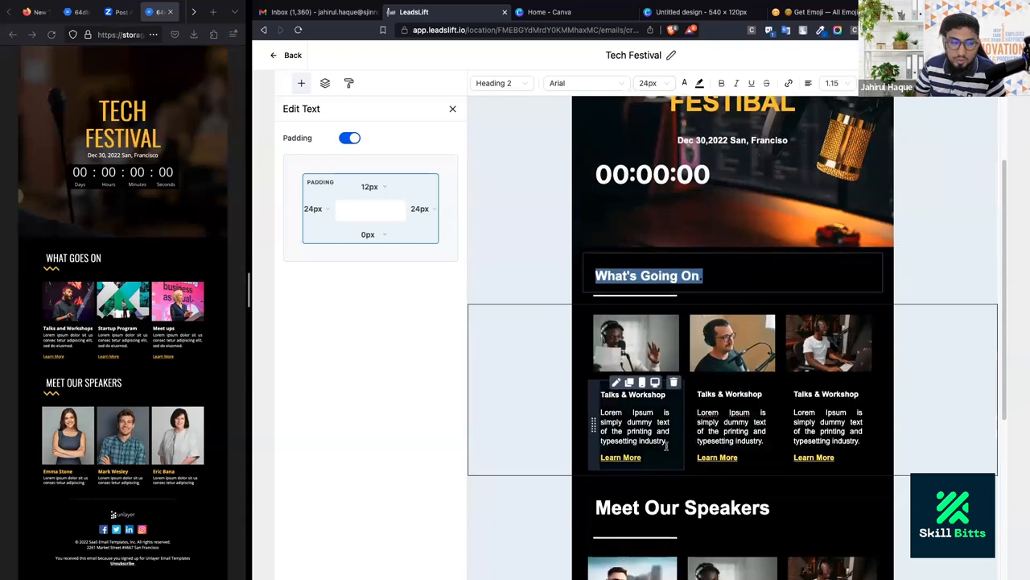
scroll(673, 507, "down", 1)
triple_click(672, 512)
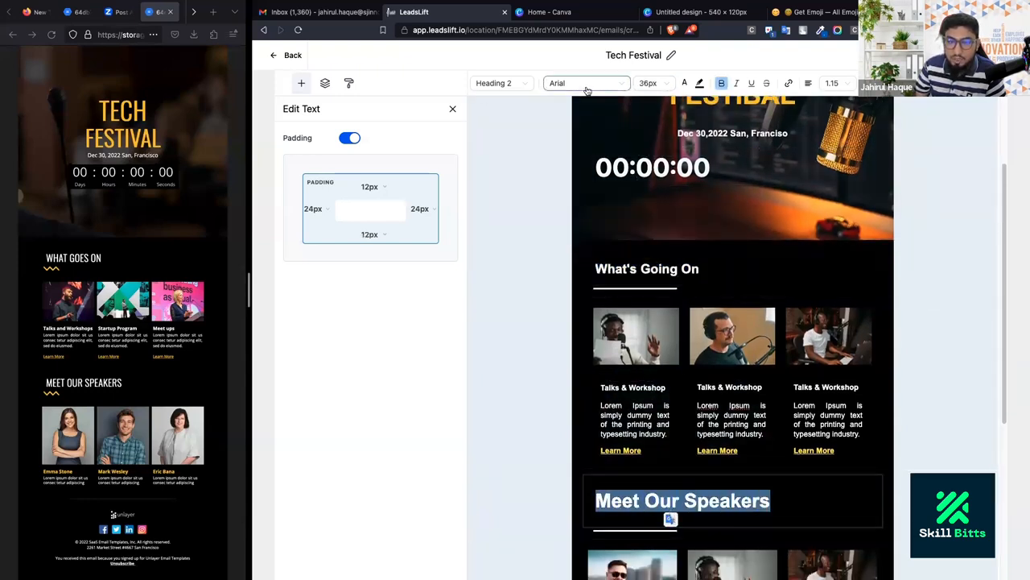
left_click(651, 83)
left_click(654, 151)
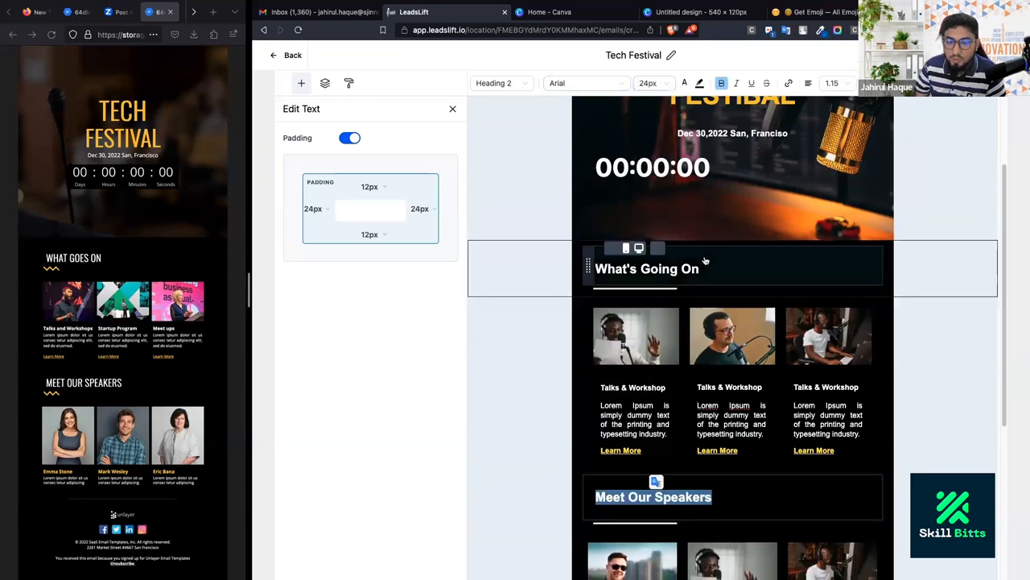
Turn padding on and back off for the hero's "TECH FESTIBAL" title.
scroll(654, 515, "down", 5)
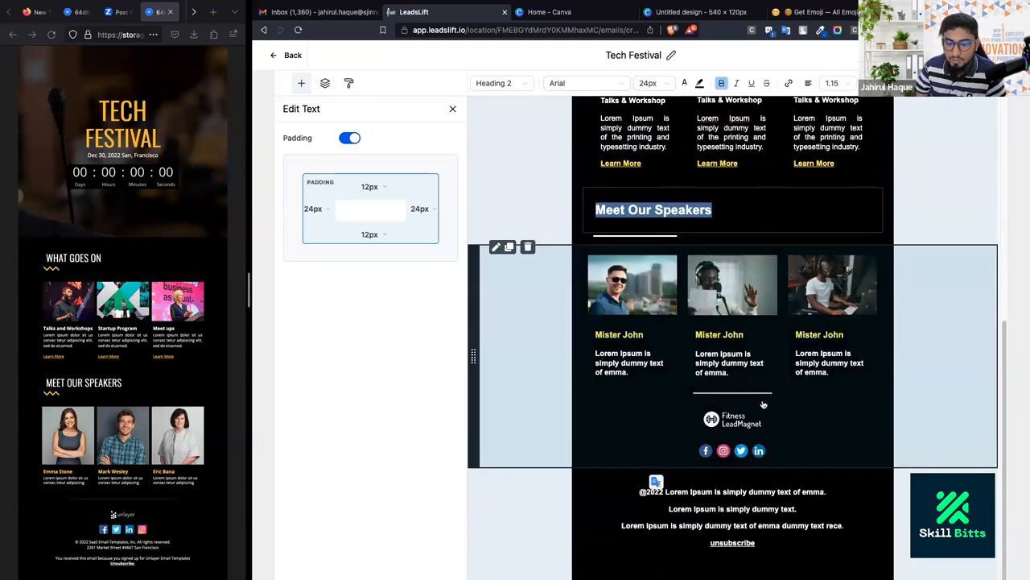
scroll(805, 362, "up", 3)
scroll(832, 367, "up", 3)
left_click(728, 173)
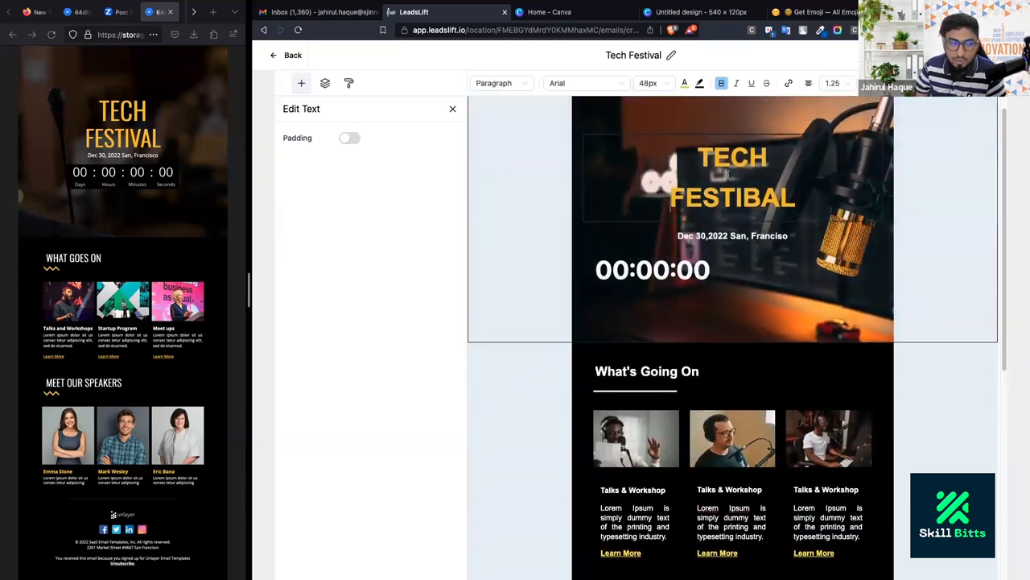
scroll(727, 177, "up", 1)
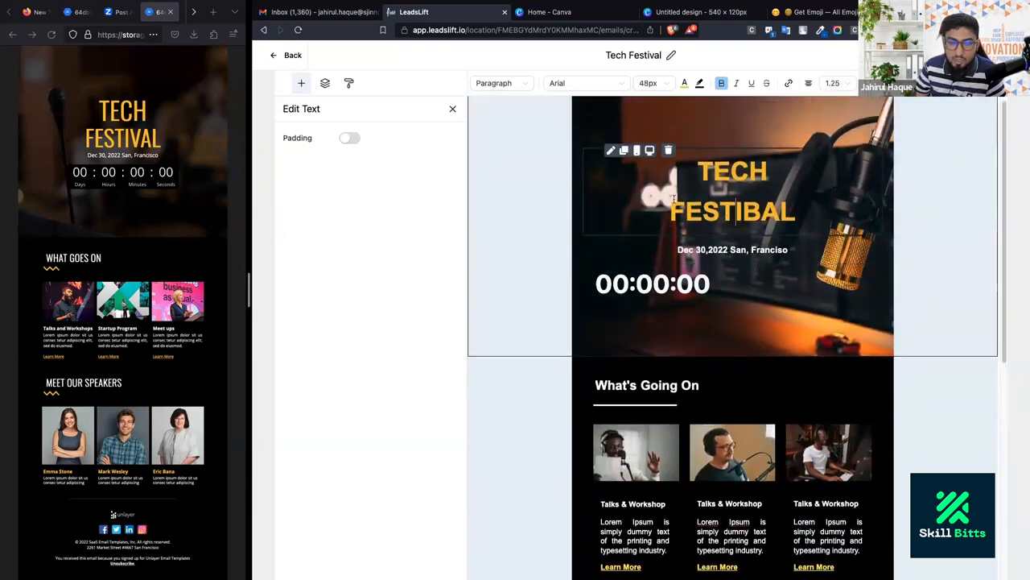
left_click(350, 139)
left_click(350, 138)
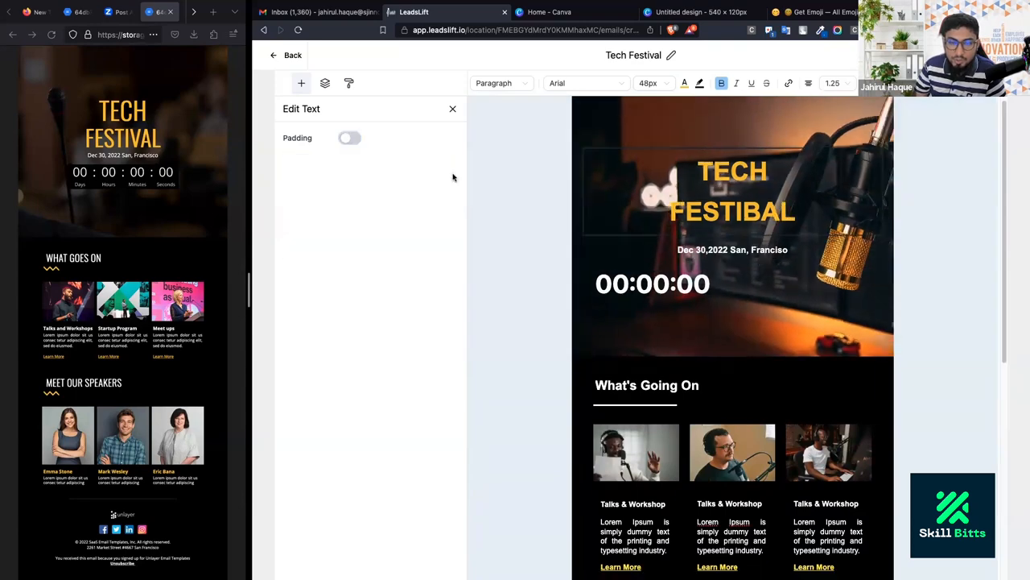
Open the countdown timer's HTML code block and select all of its code.
left_click(749, 299)
scroll(673, 347, "down", 5)
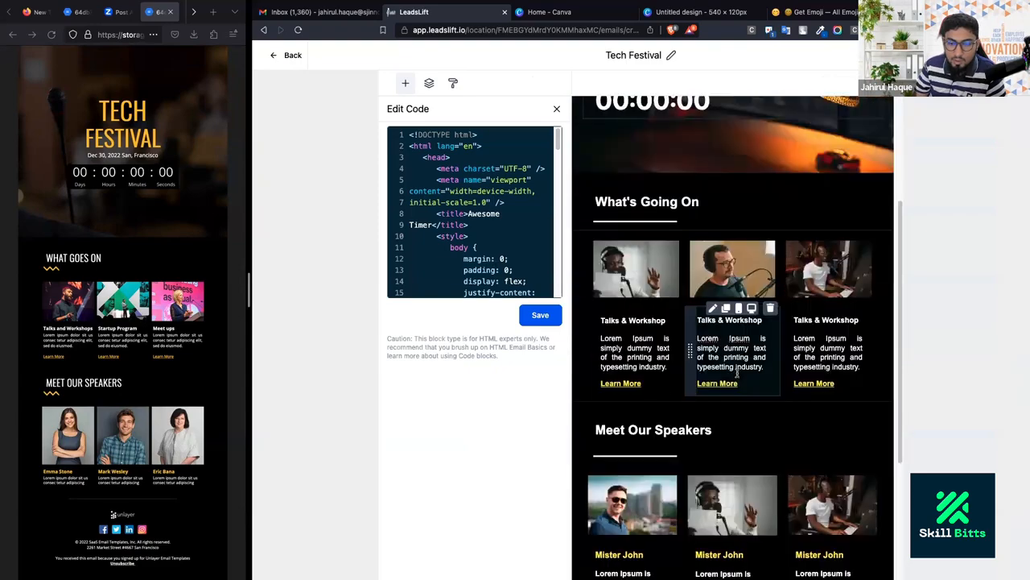
scroll(736, 373, "up", 5)
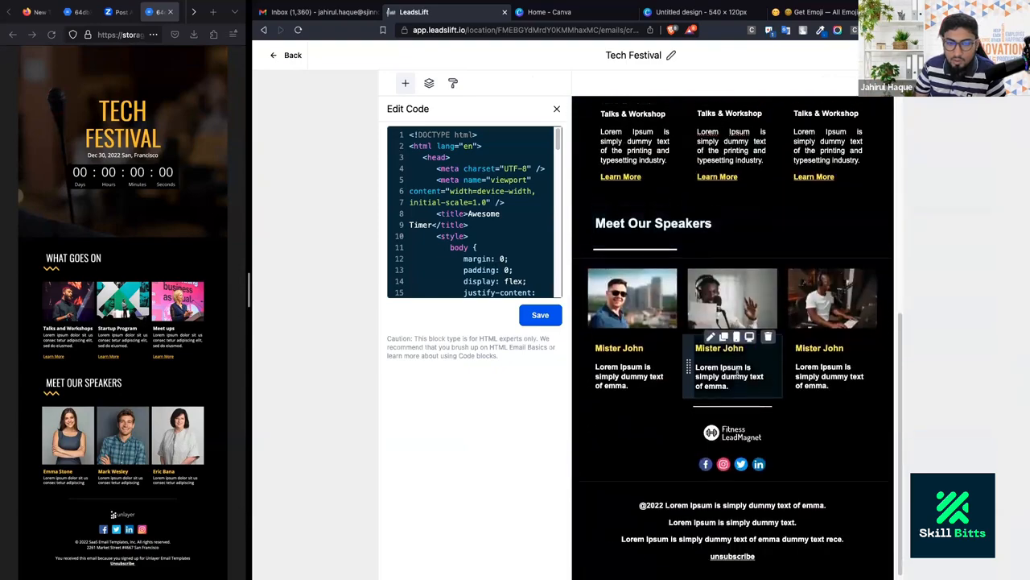
scroll(735, 373, "down", 5)
left_click(499, 234)
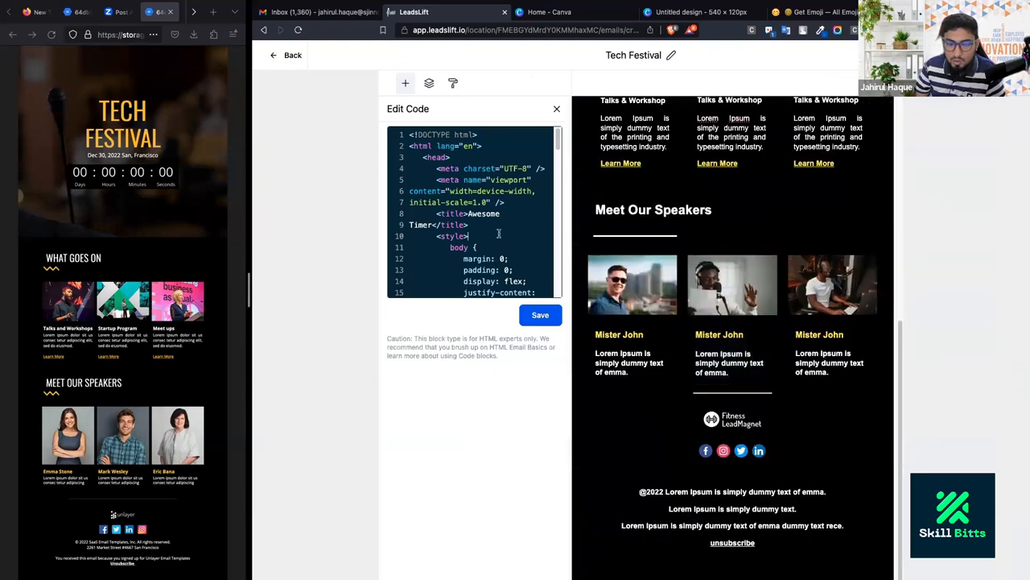
key("ctrl+a")
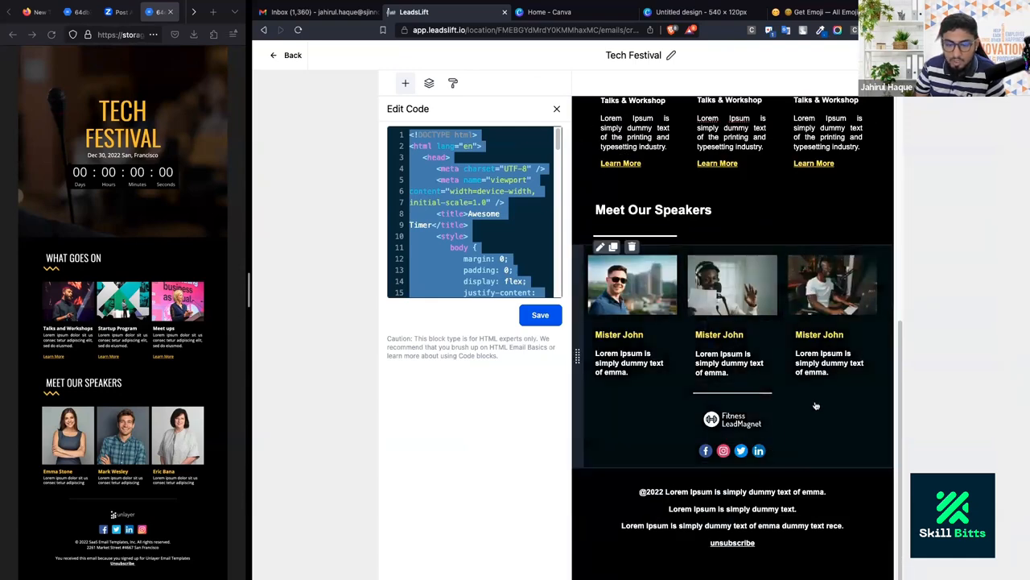
Examine the layout padding of the three-column speakers row and the settings of the divider above the logo.
left_click(797, 432)
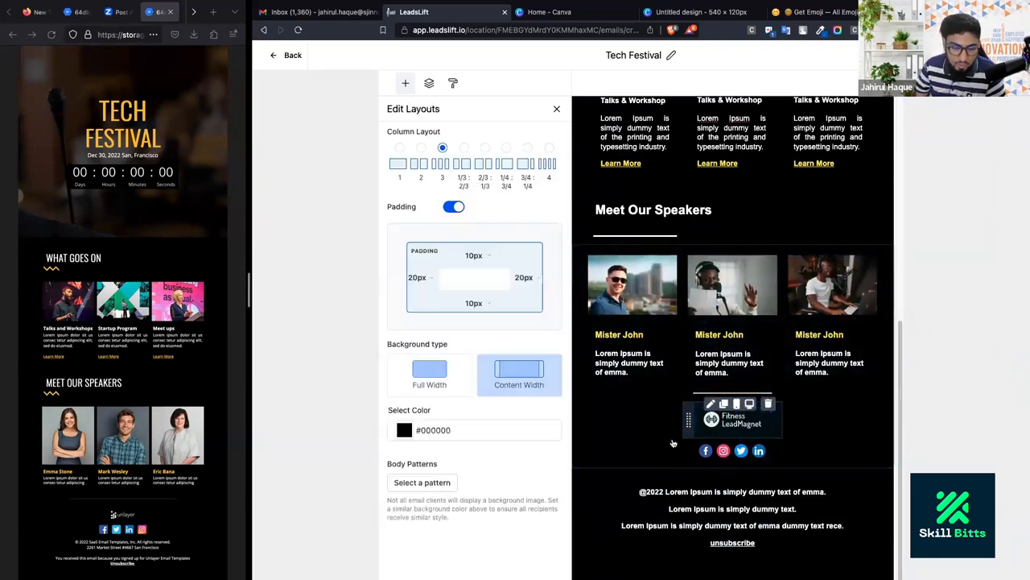
left_click(689, 393)
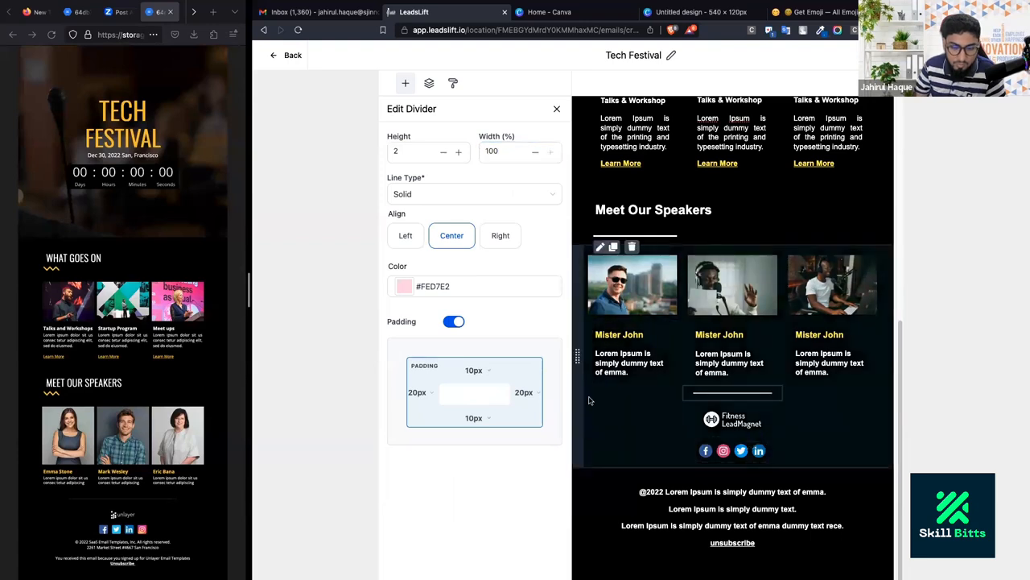
left_click(642, 396)
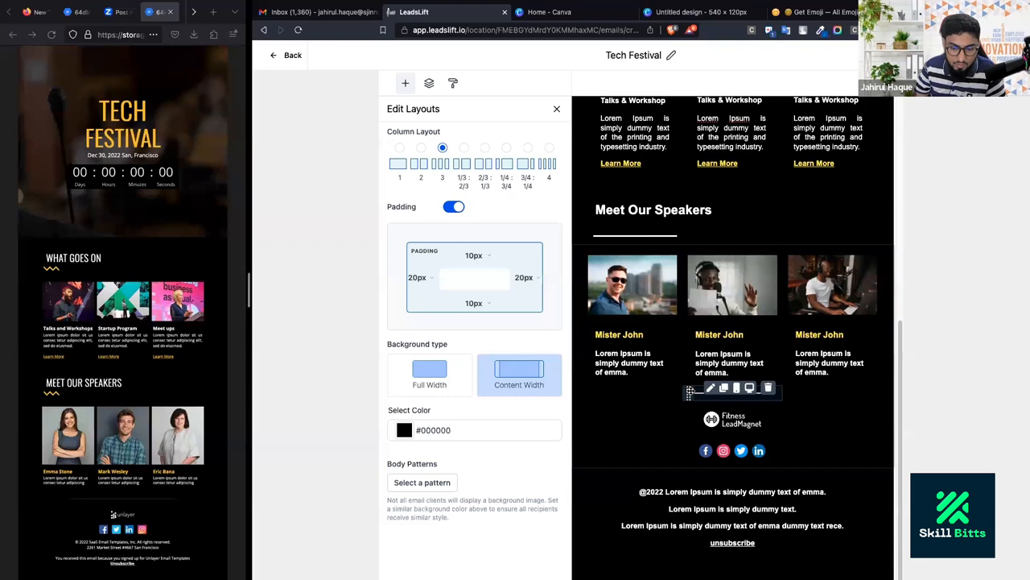
left_click(691, 394)
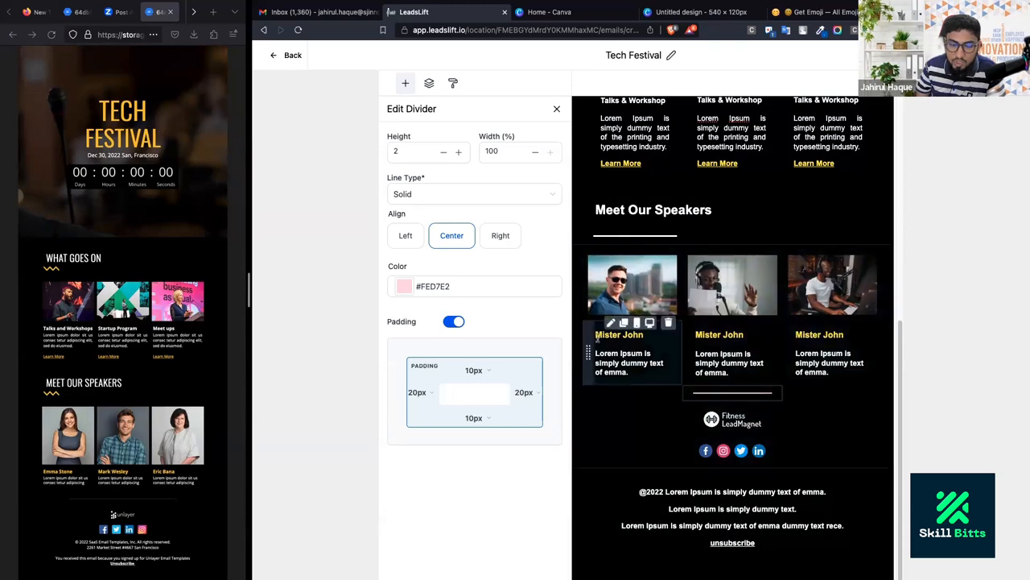
left_click(579, 414)
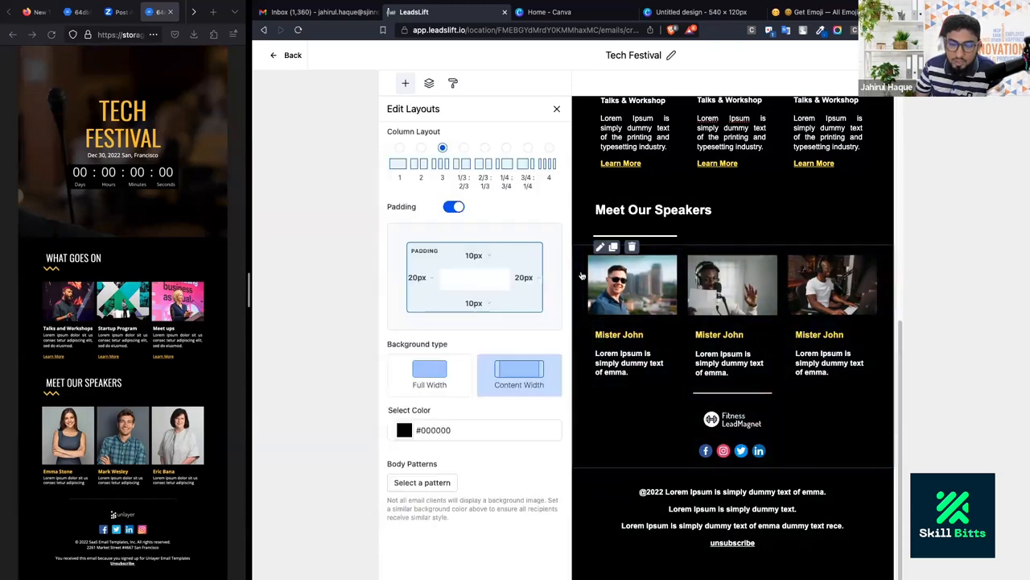
left_click(640, 430)
scroll(588, 220, "up", 2)
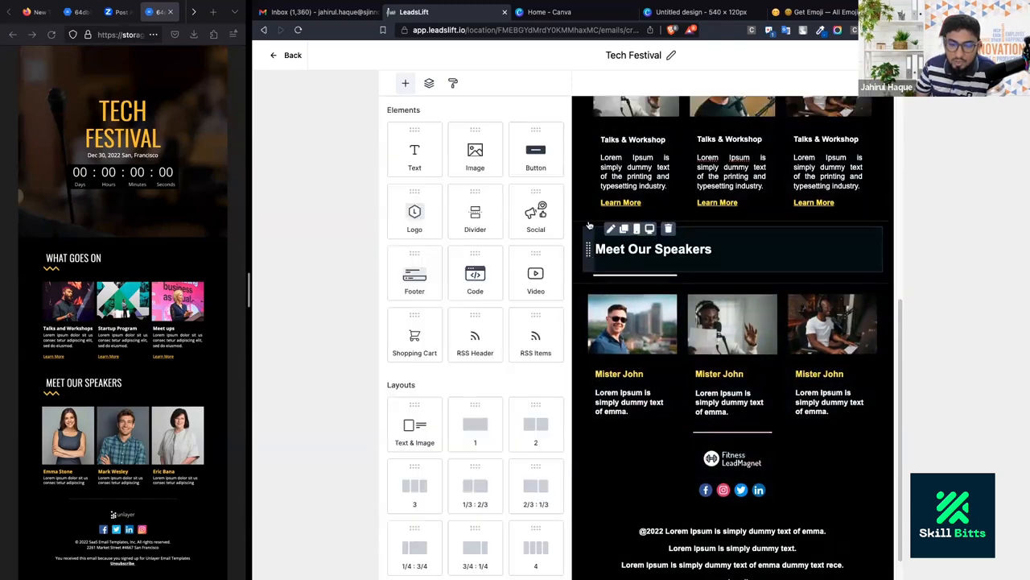
scroll(587, 322, "down", 2)
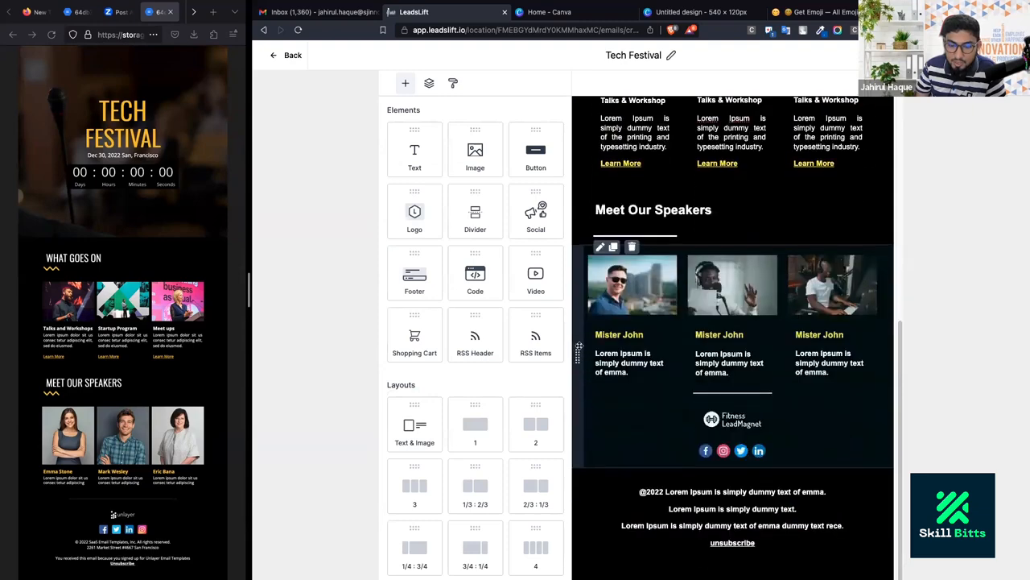
left_click(592, 372)
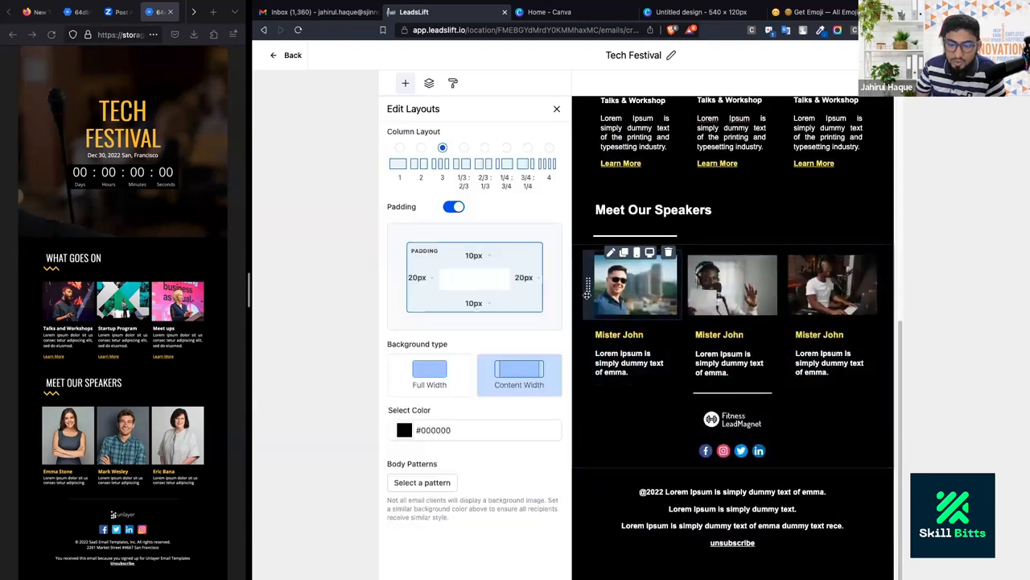
Add a one-column layout row below the three-column speakers row and move the logo and social icons into it.
left_click(405, 83)
left_click_drag(463, 423, 665, 405)
triple_click(662, 409)
left_click_drag(470, 261, 471, 486)
scroll(635, 427, "down", 1)
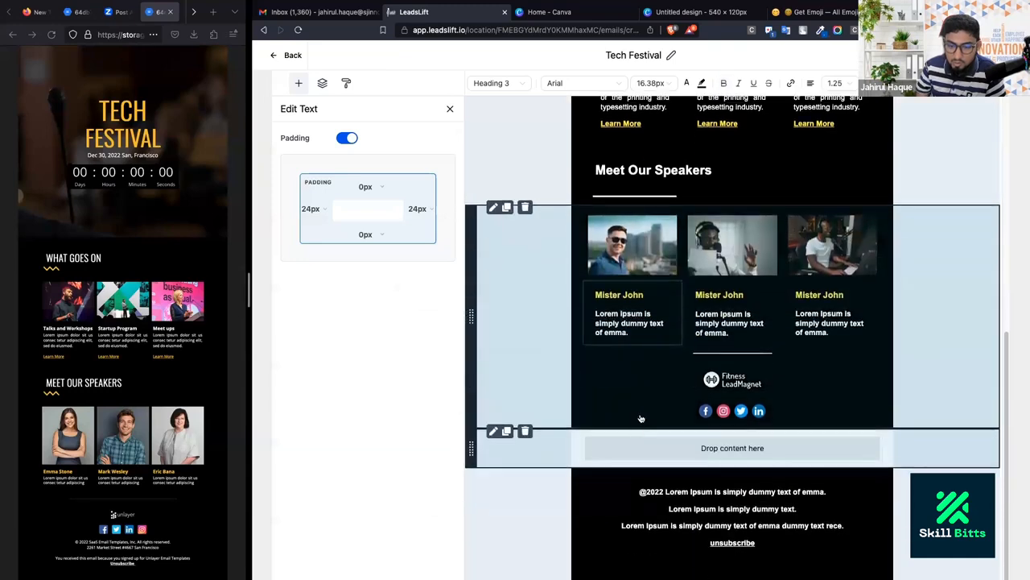
left_click_drag(689, 372, 720, 464)
Set the background color of the new logo and social icons row to black, #000000FF.
left_click(575, 417)
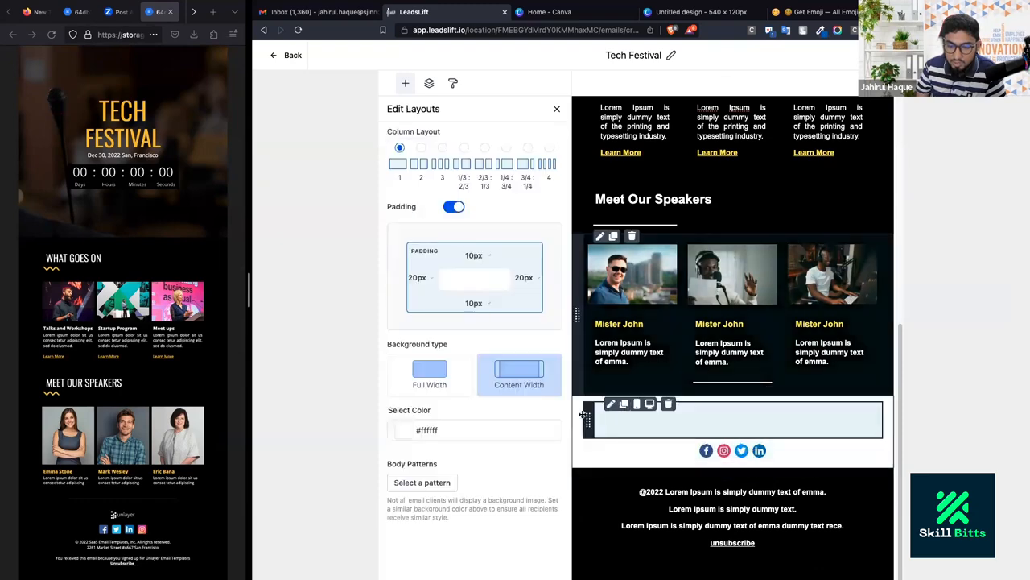
left_click(573, 422)
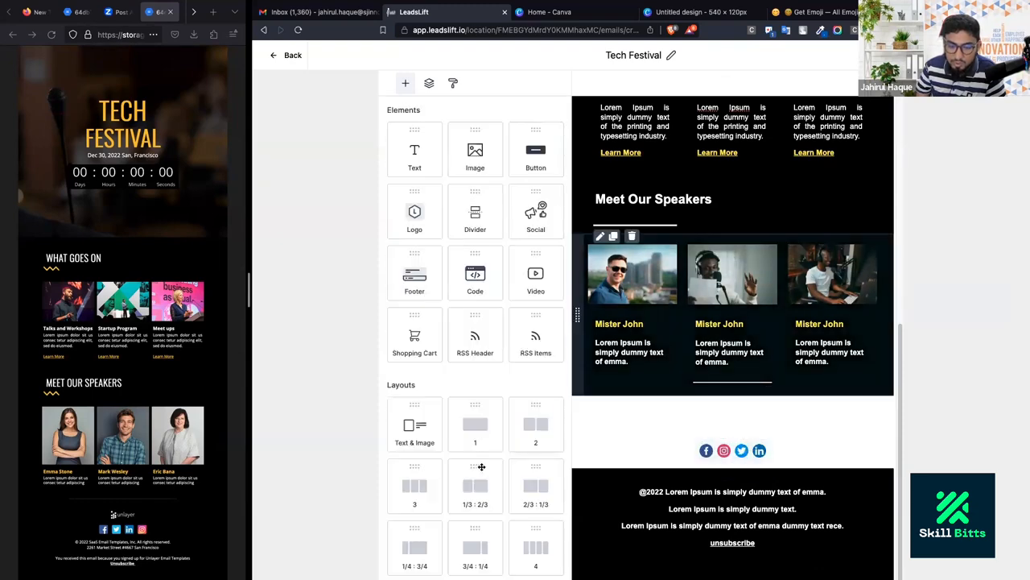
left_click(573, 447)
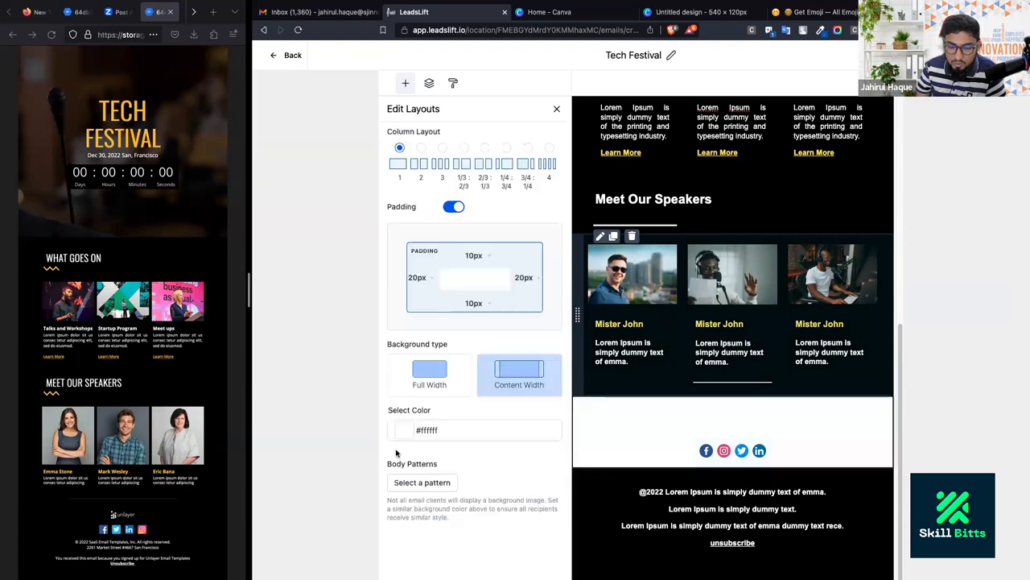
left_click(403, 433)
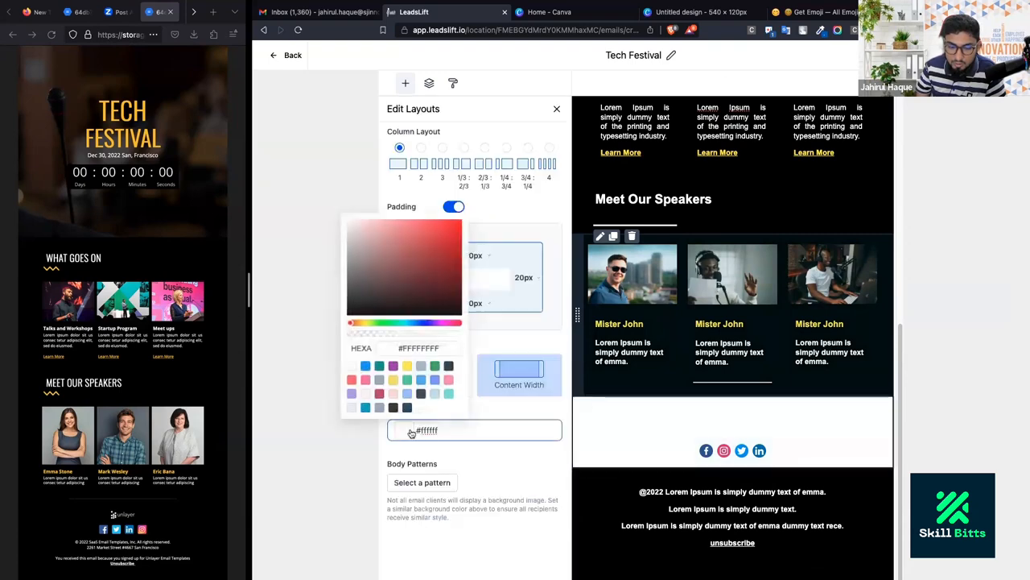
left_click_drag(406, 304, 499, 335)
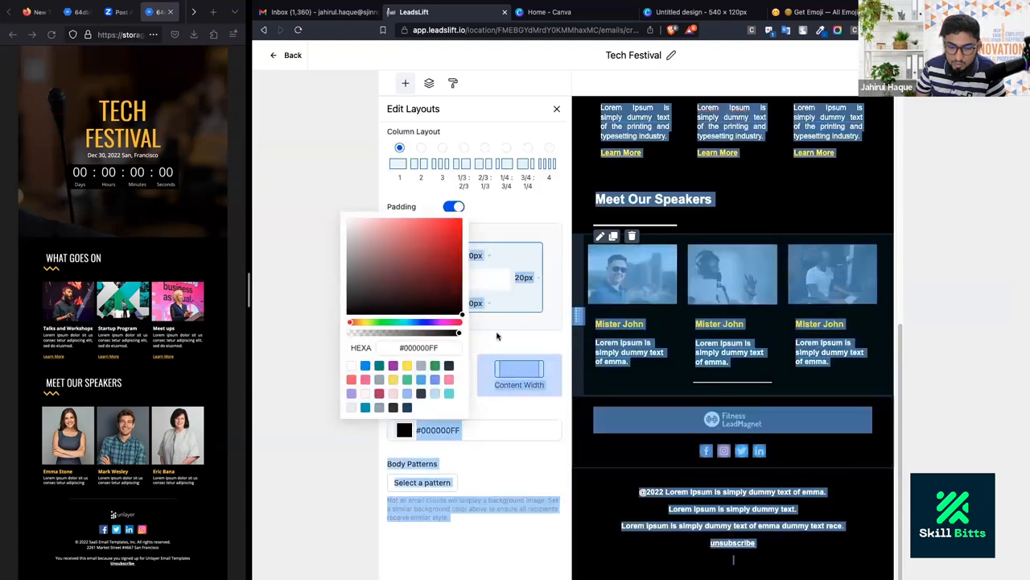
Move the divider from the speakers row's middle column into the one-column row, directly above the logo.
left_click(587, 429)
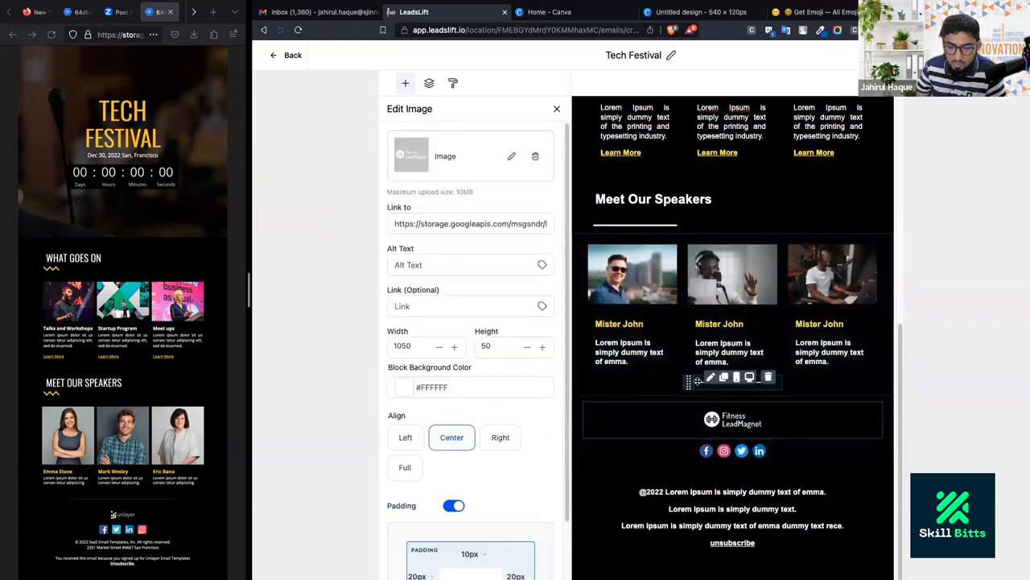
left_click(673, 402)
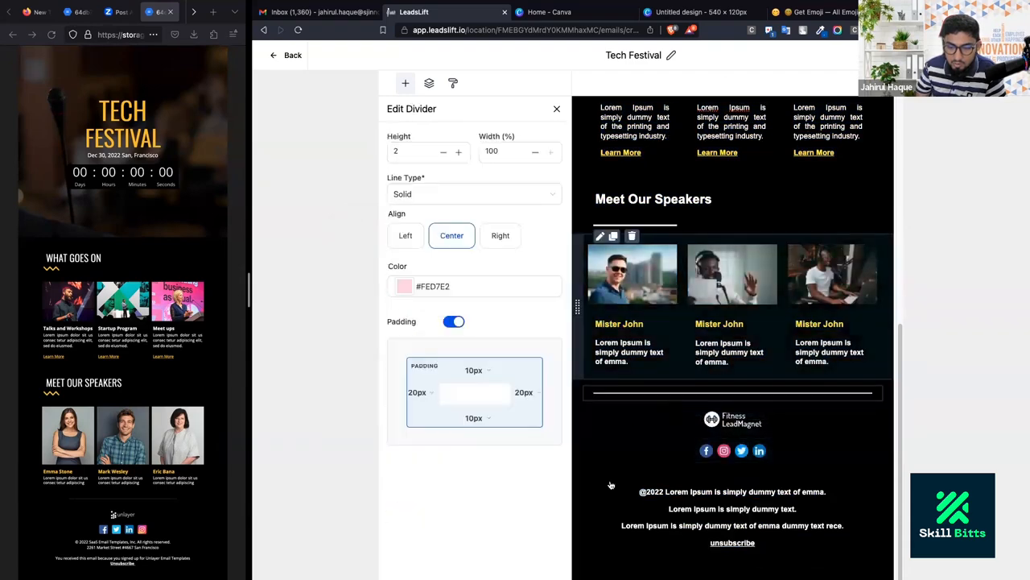
left_click(581, 391)
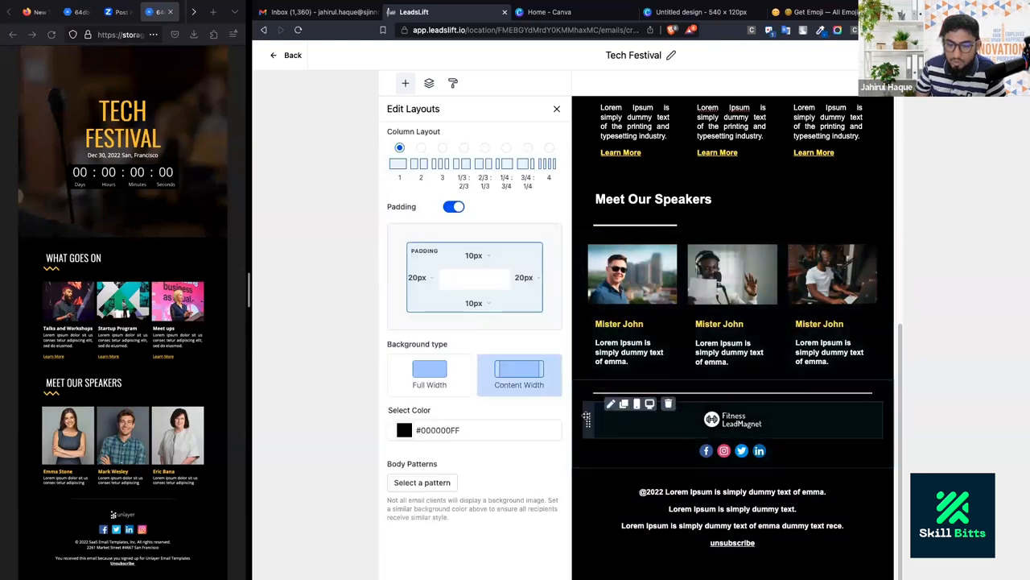
Set the height of the divider above the logo to 1 and its color to #D05A7BFF.
left_click(599, 392)
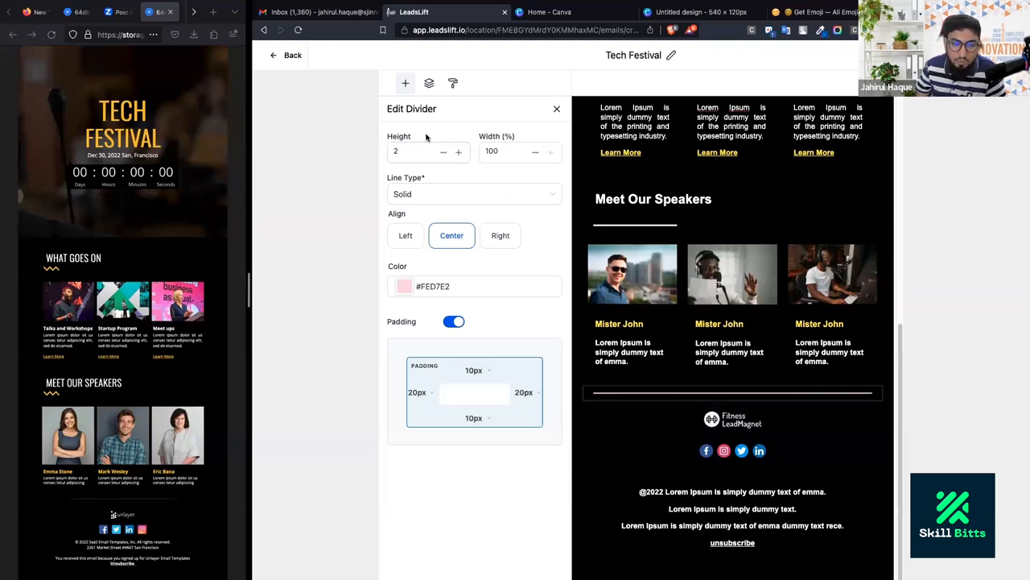
left_click(447, 157)
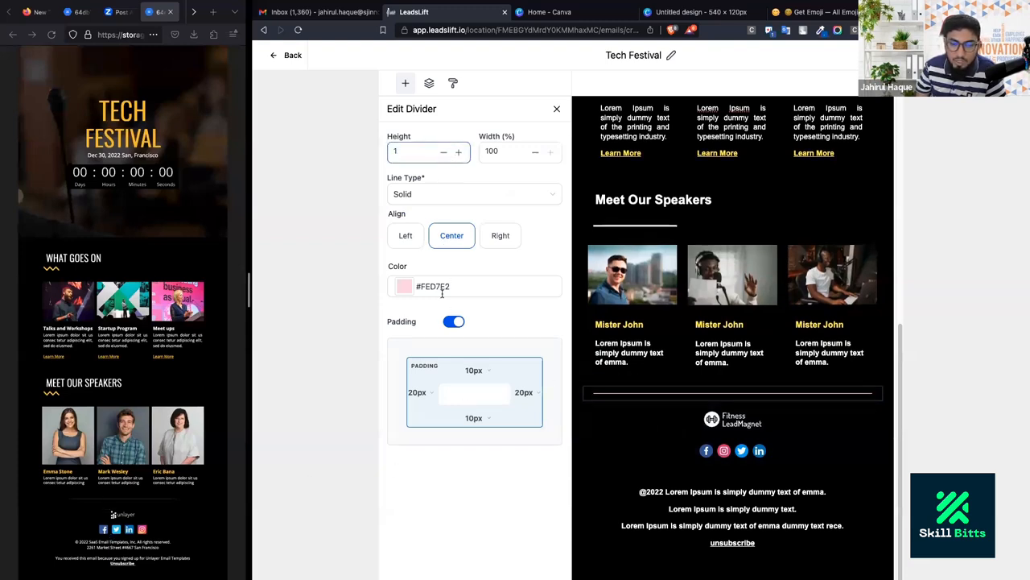
left_click(403, 287)
left_click_drag(395, 312, 412, 322)
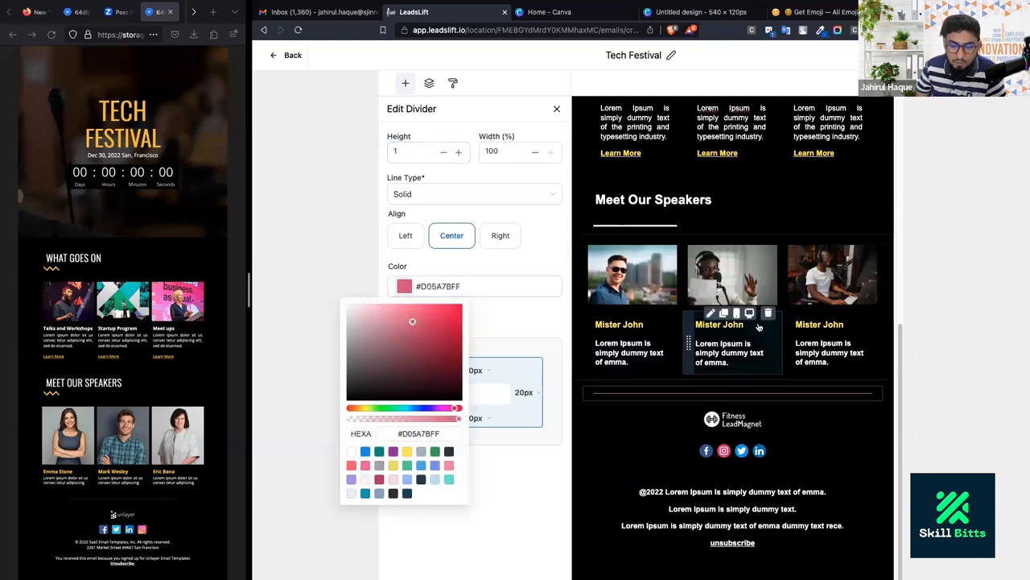
left_click(632, 274)
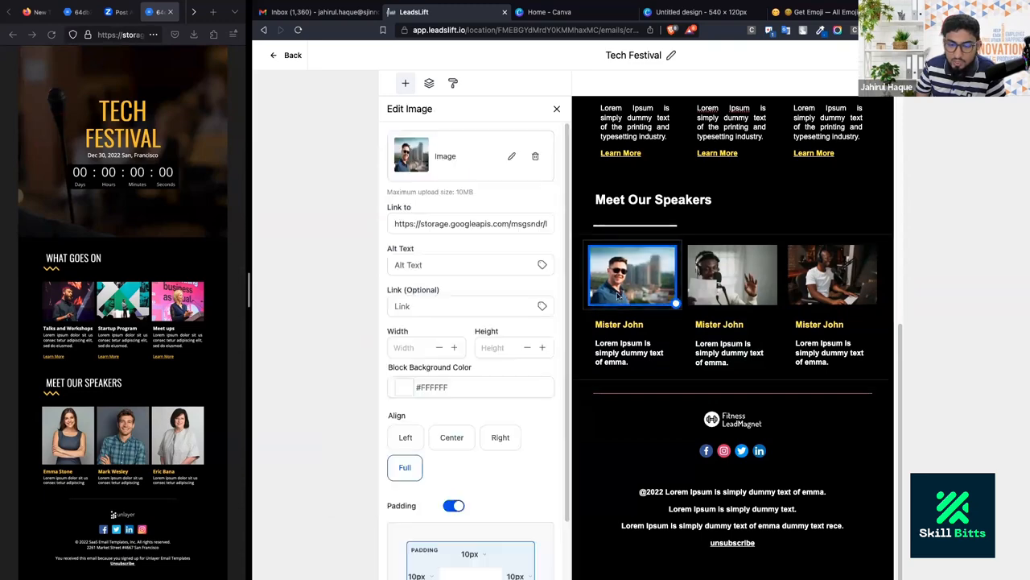
Remove the bold formatting from all of the footer text.
left_click(795, 499)
key("ctrl+a")
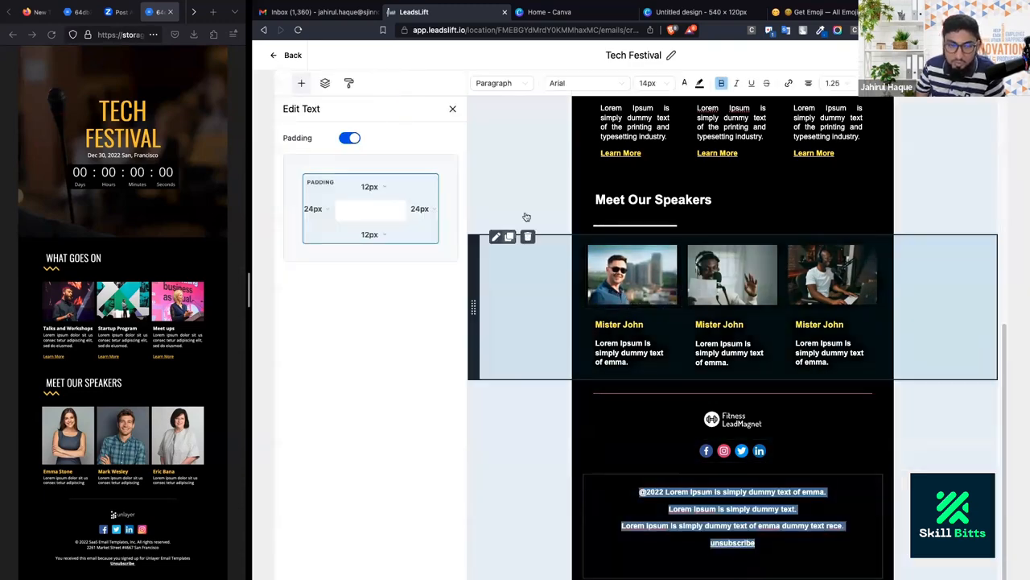
left_click(722, 84)
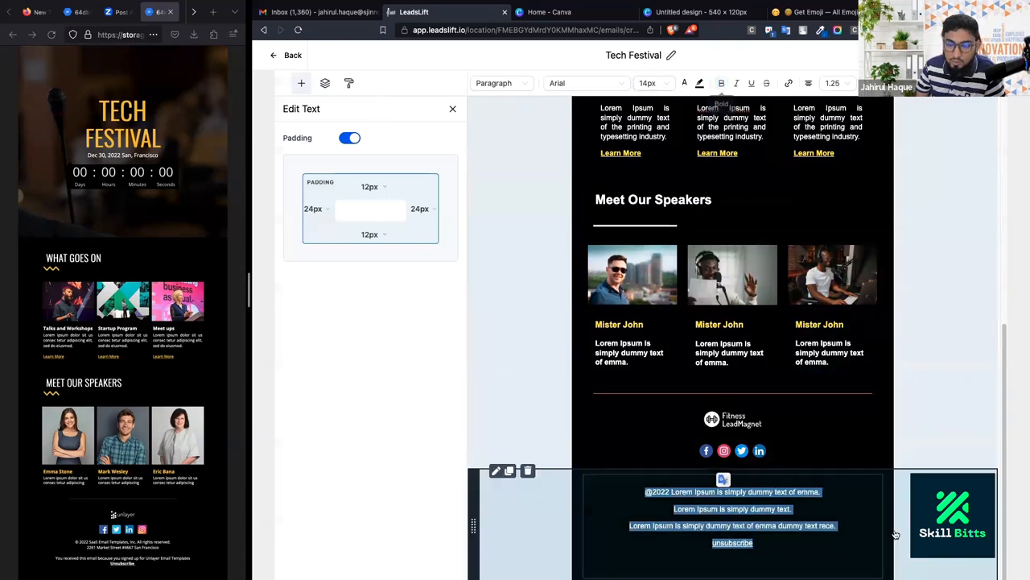
left_click_drag(793, 544, 633, 492)
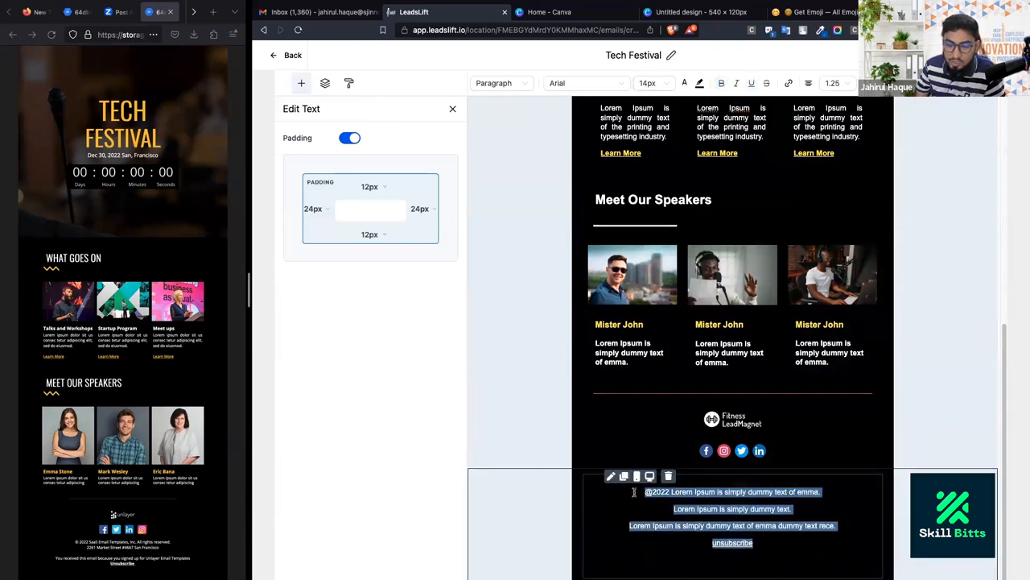
left_click_drag(798, 543, 626, 491)
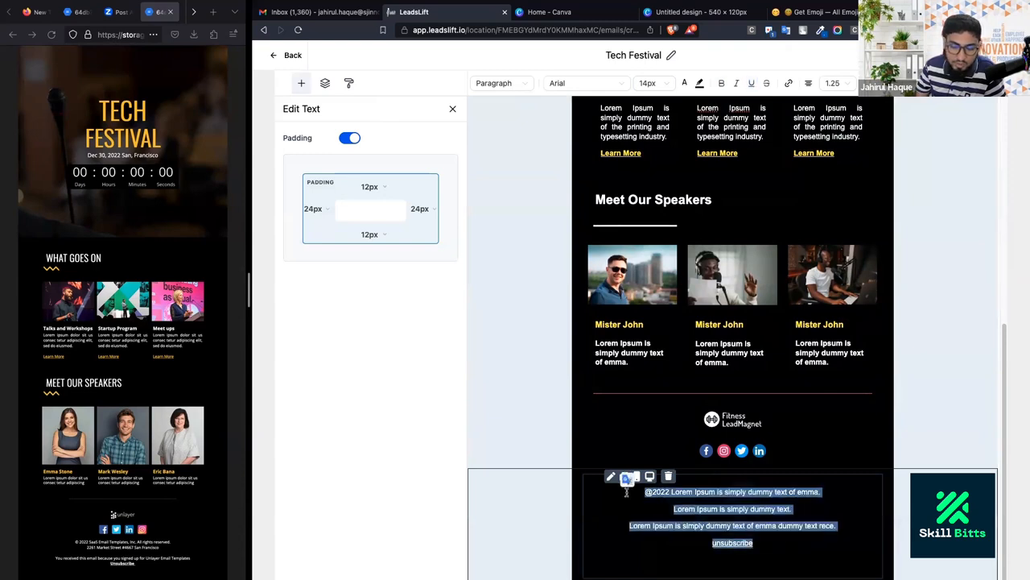
left_click(604, 417)
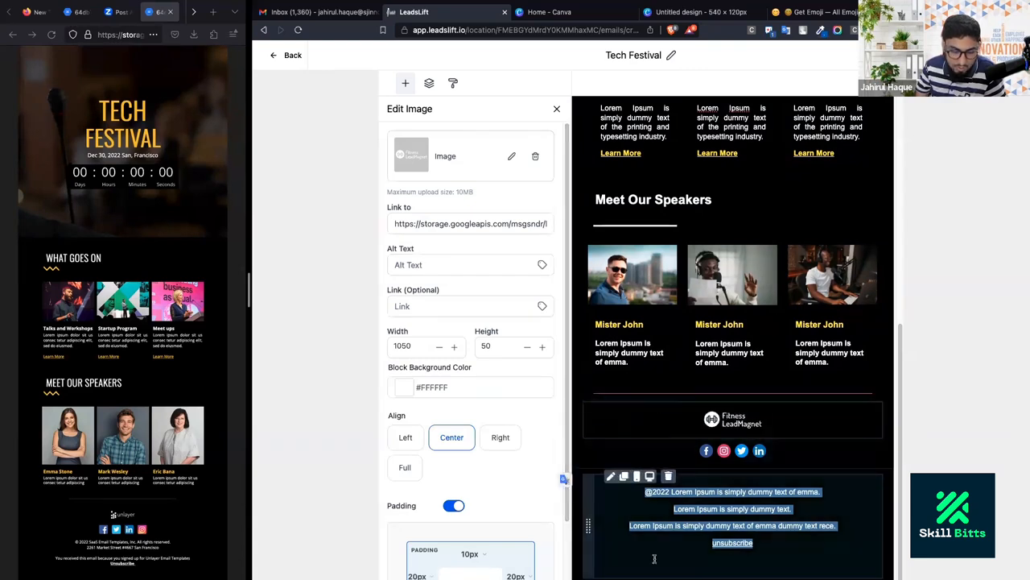
left_click(690, 522)
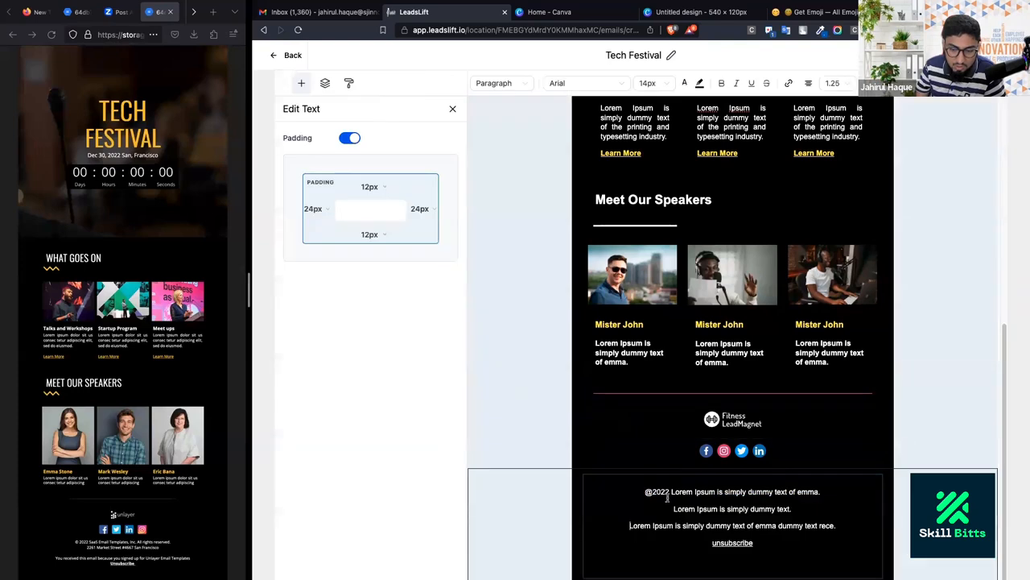
left_click_drag(646, 492, 815, 542)
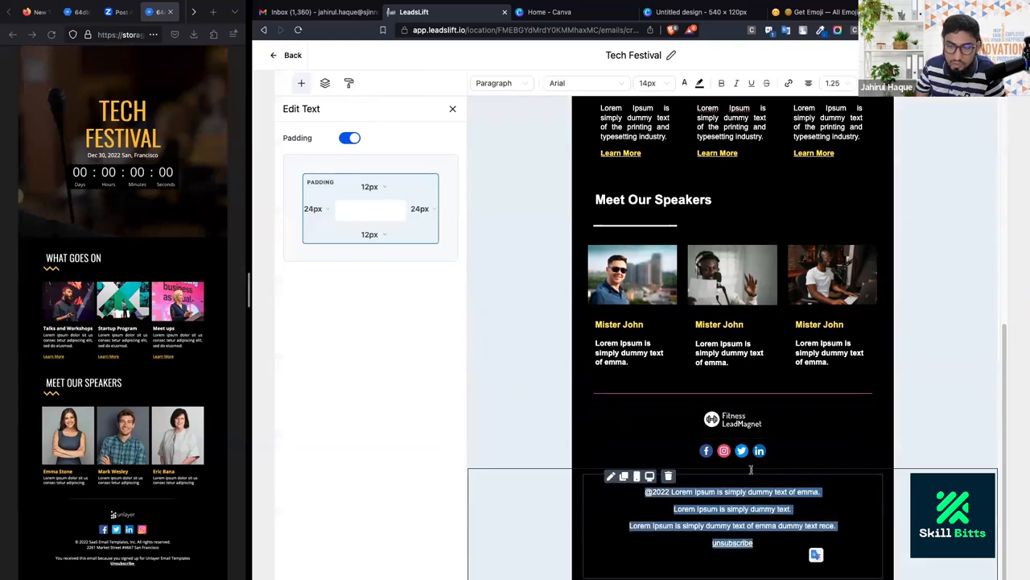
left_click(668, 84)
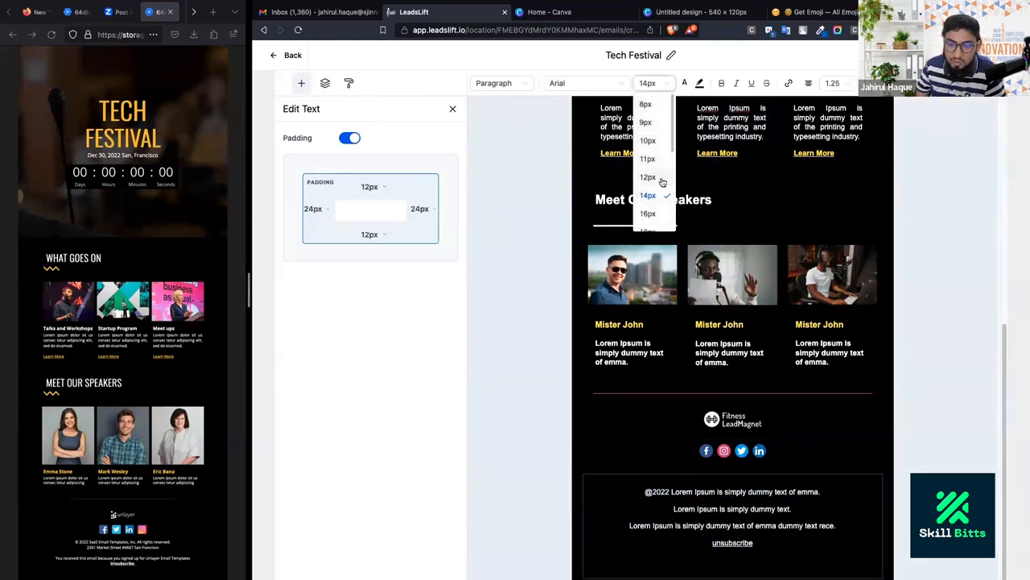
left_click(660, 179)
Replace the paragraph breaks before "unsubscribe" and before the second footer line with single line breaks.
left_click(838, 491)
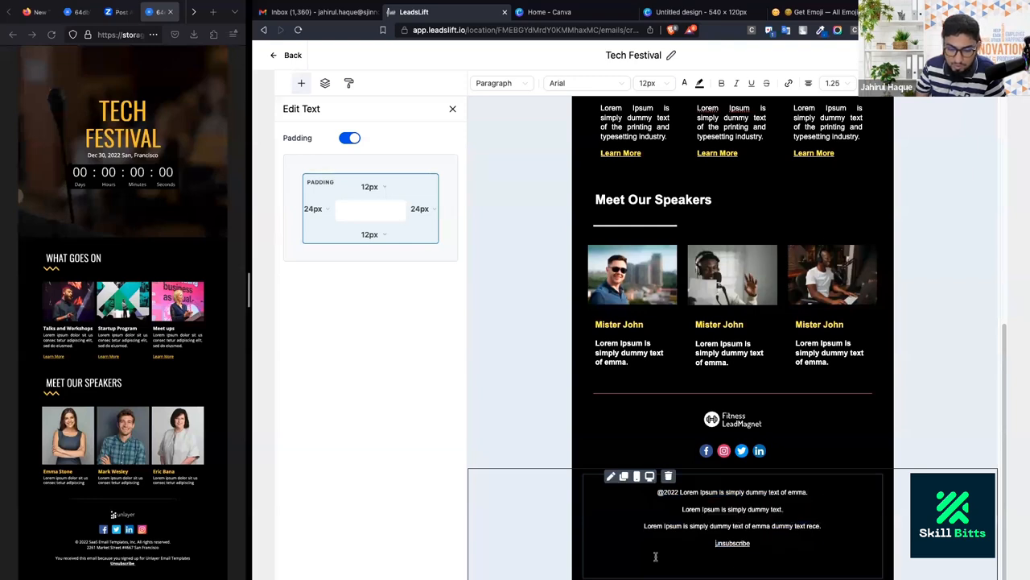
key("BackSpace")
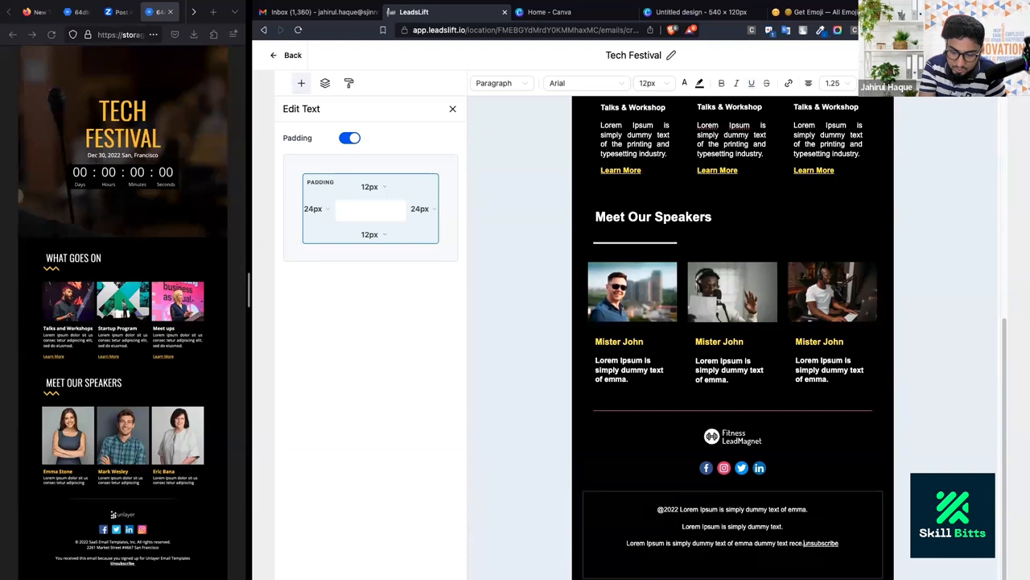
key("shift+Return")
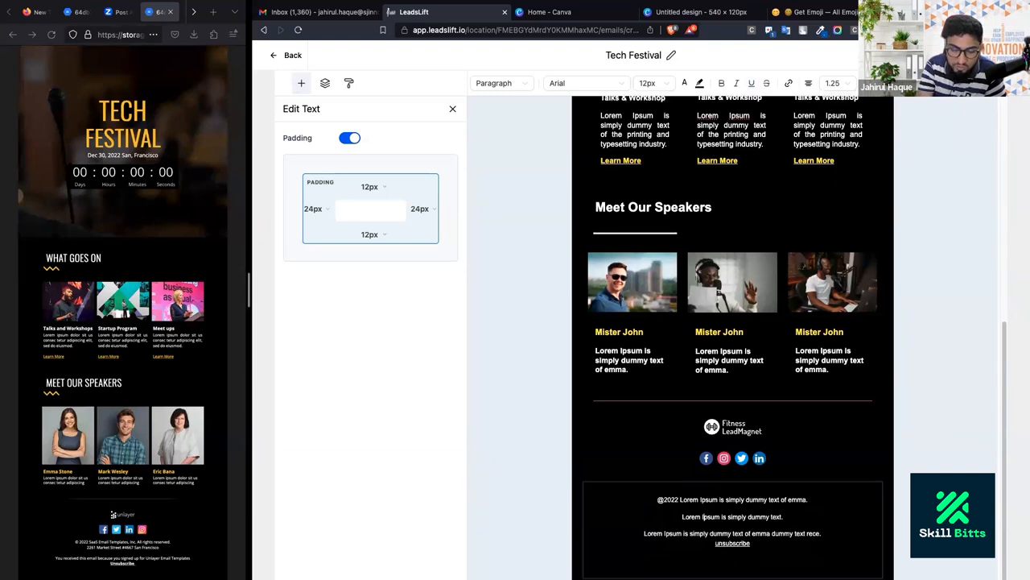
key("BackSpace")
key("shift+Return")
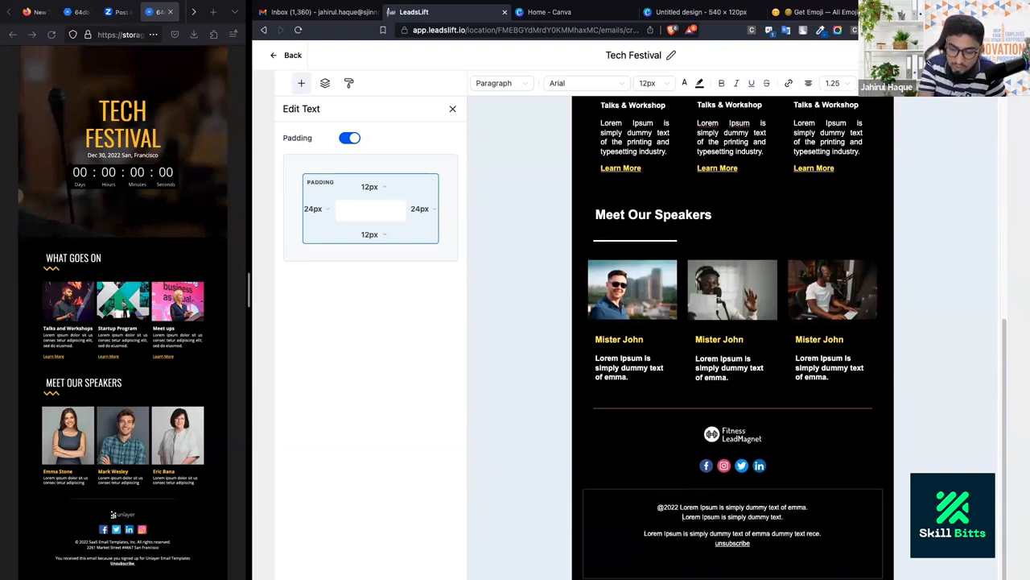
Examine the footer text block's font size, formatting and line grouping, including the "unsubscribe" line.
scroll(719, 451, "up", 1)
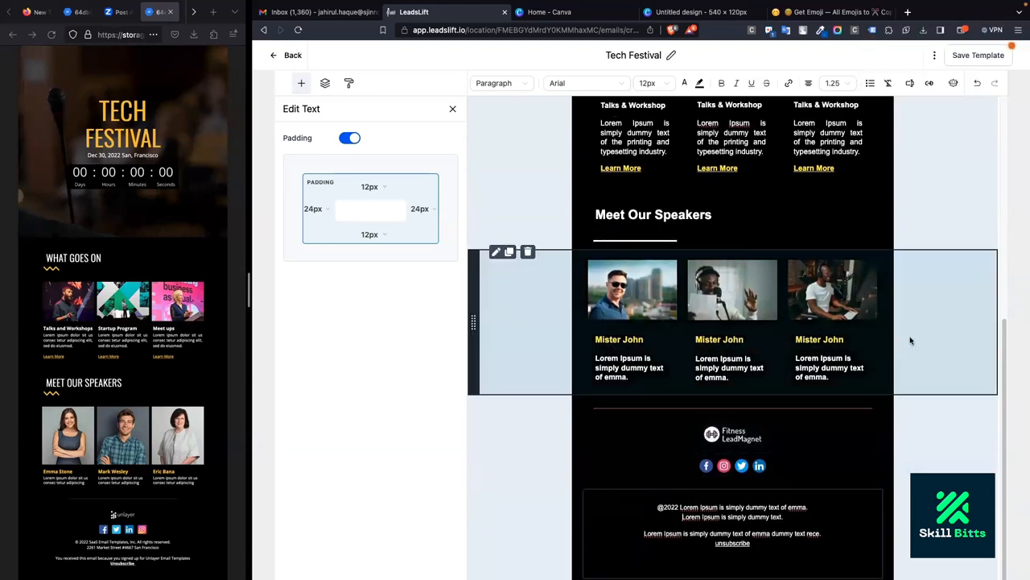
scroll(815, 507, "down", 1)
double_click(739, 545)
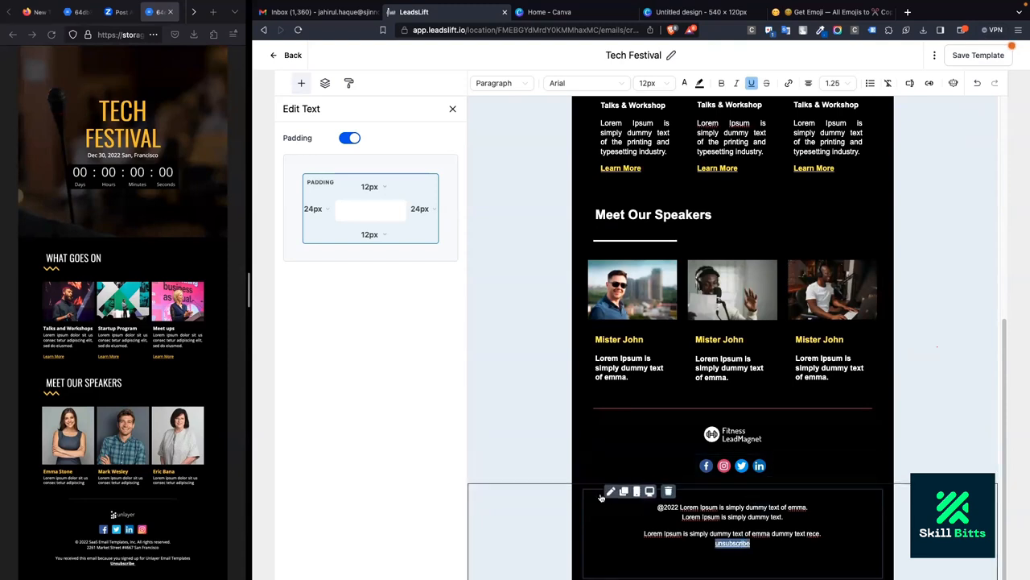
left_click(573, 531)
left_click(607, 525)
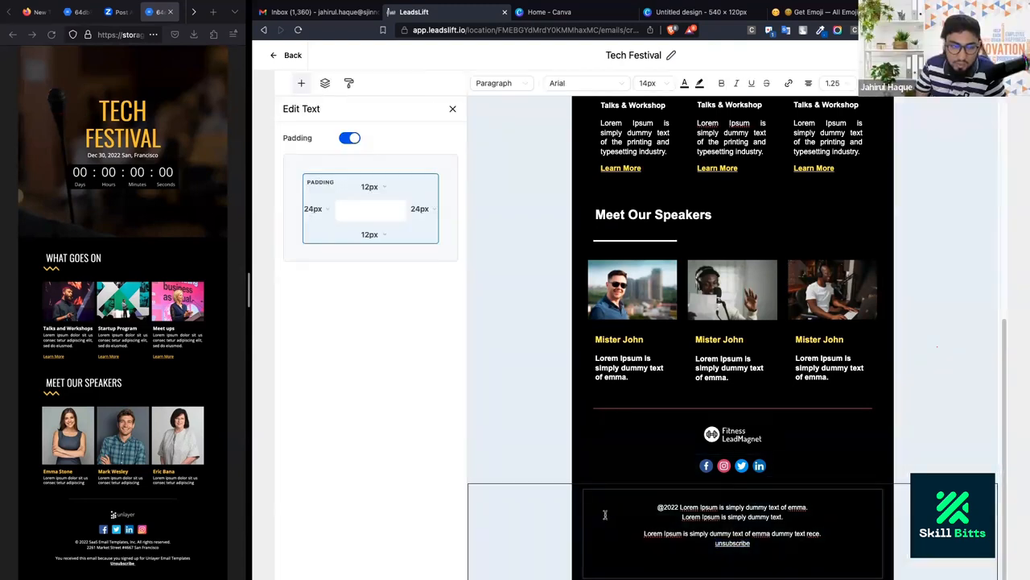
left_click_drag(658, 508, 797, 546)
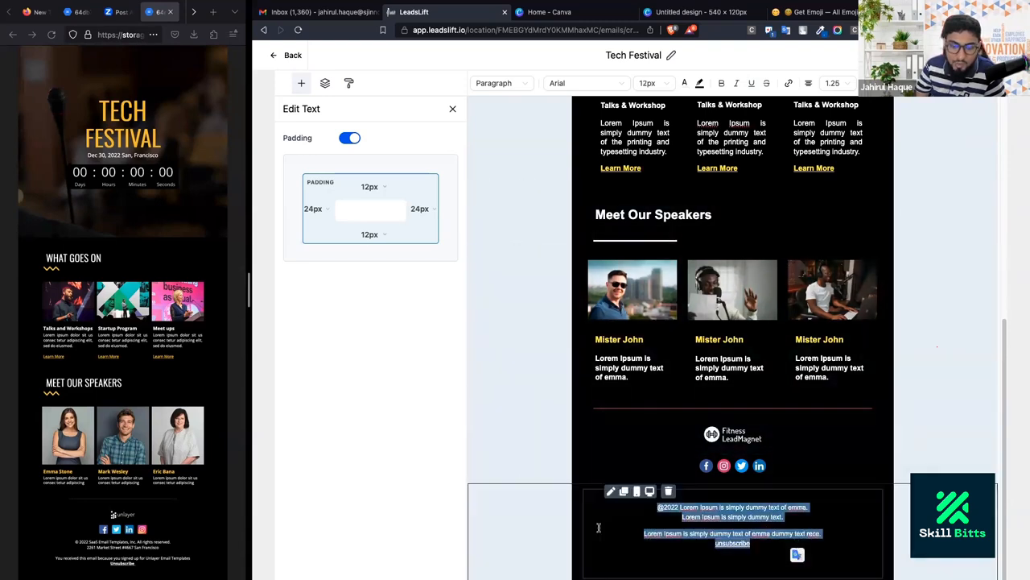
left_click(547, 532)
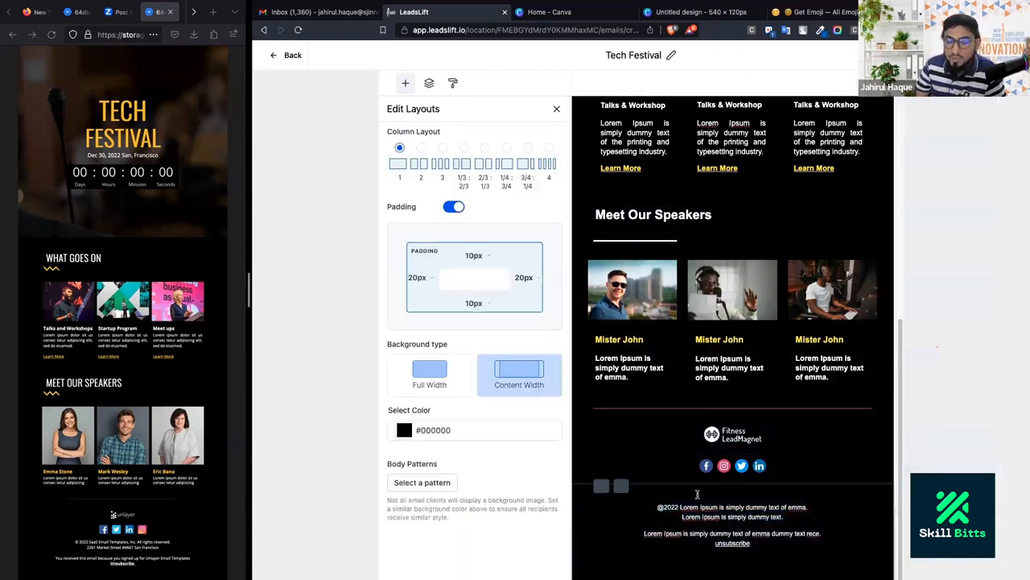
left_click_drag(769, 548, 628, 503)
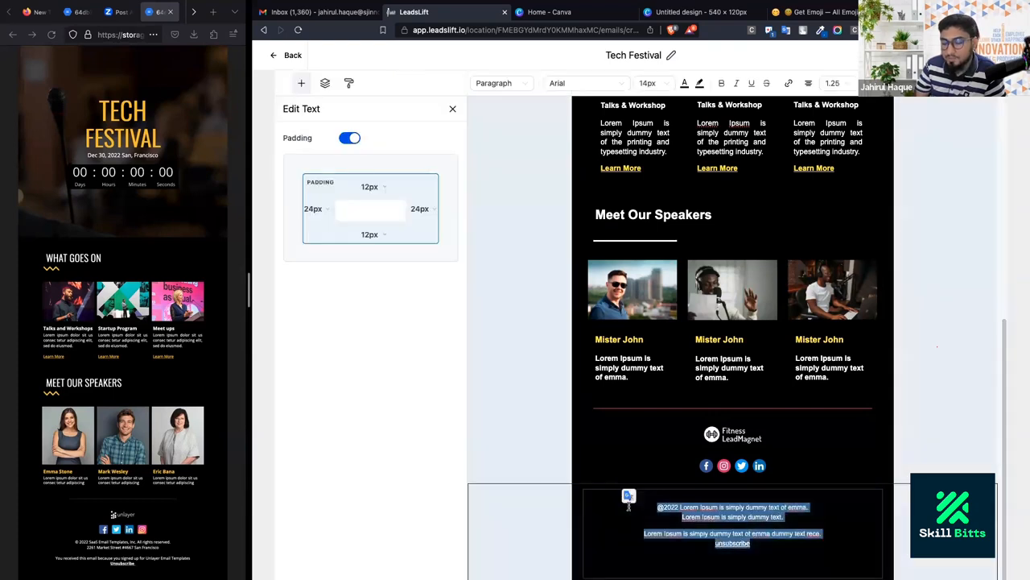
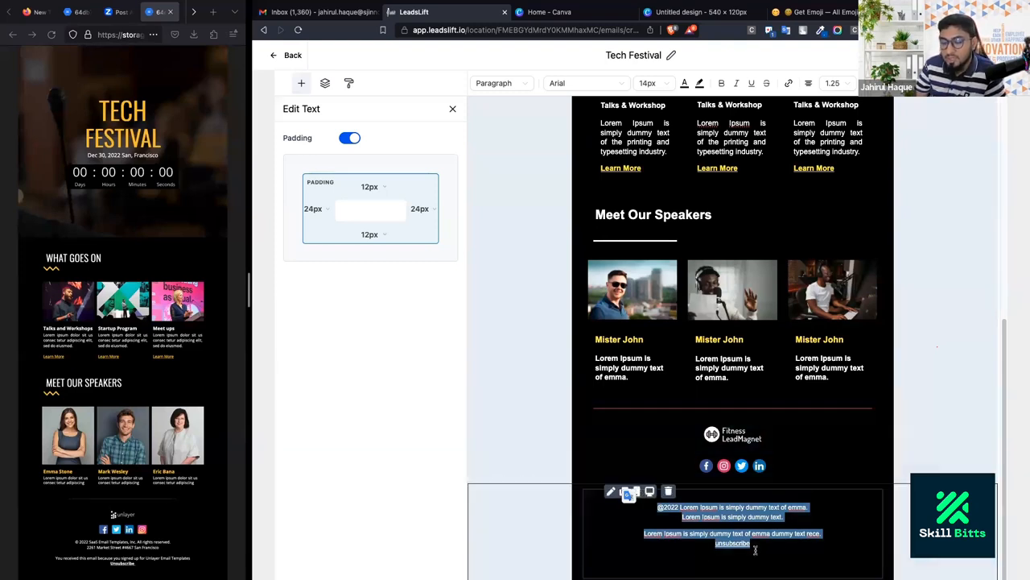
left_click(780, 545)
left_click_drag(666, 540, 628, 531)
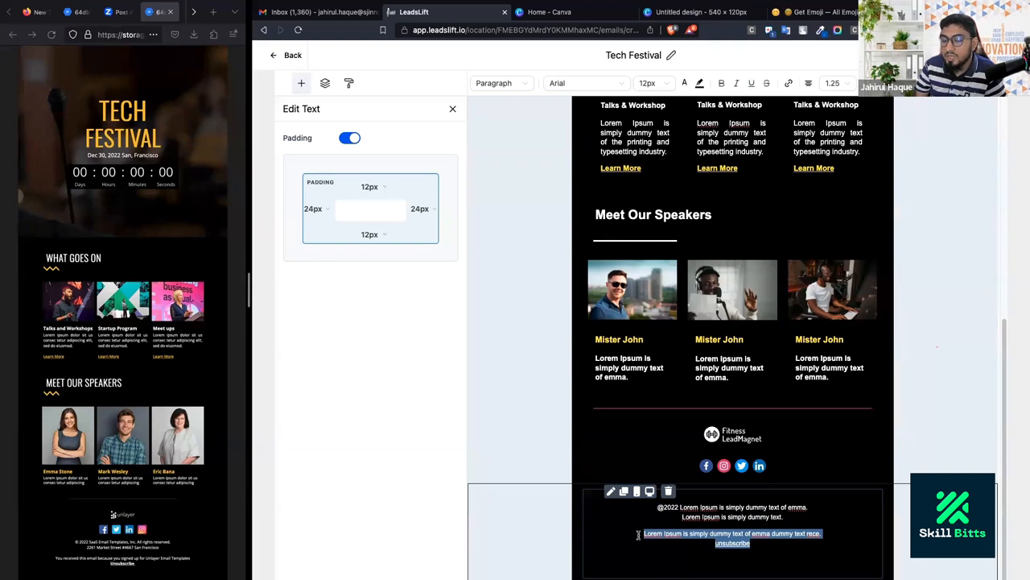
left_click(769, 541)
left_click_drag(768, 541, 630, 532)
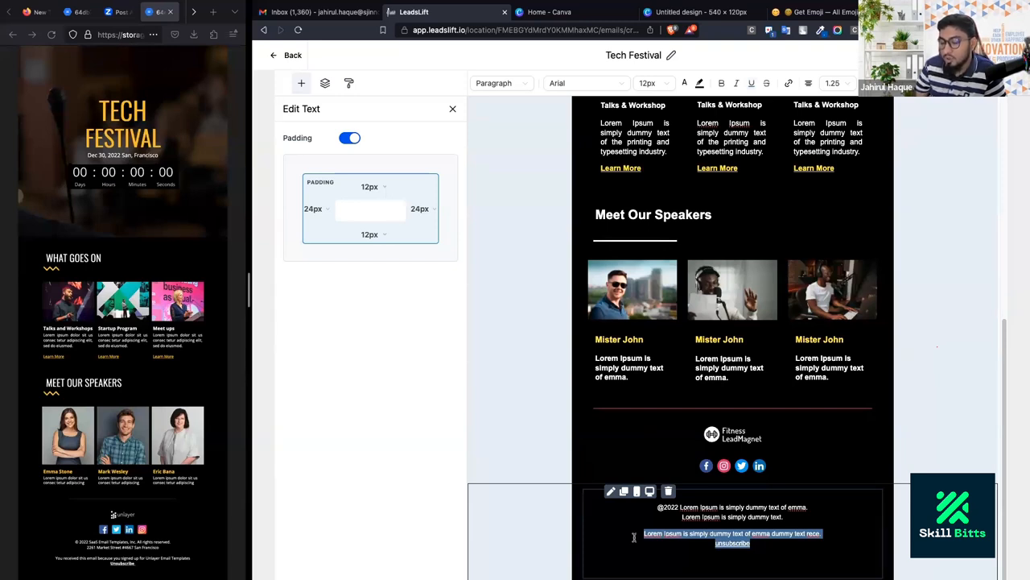
left_click_drag(658, 514, 755, 545)
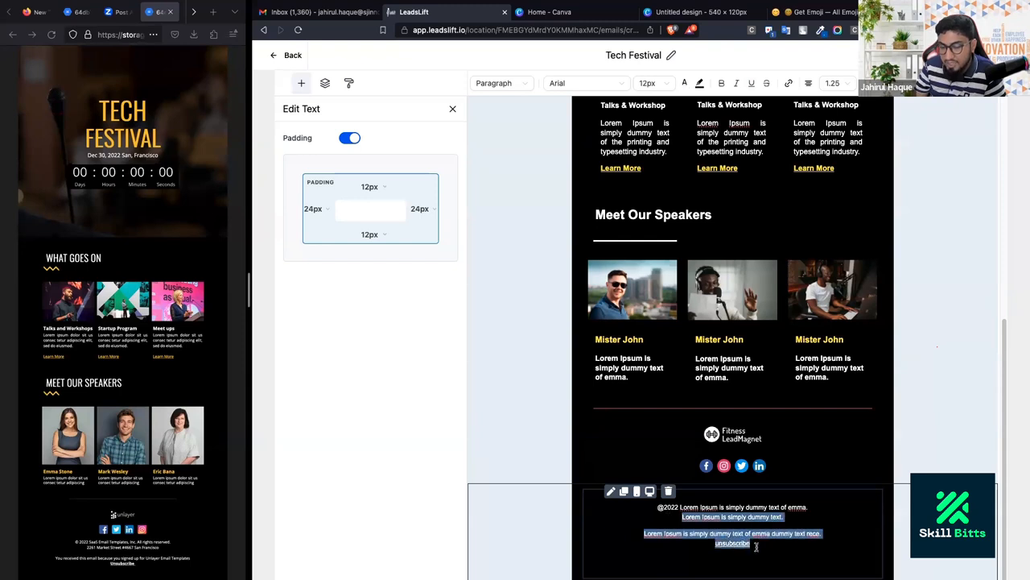
left_click_drag(654, 509, 763, 547)
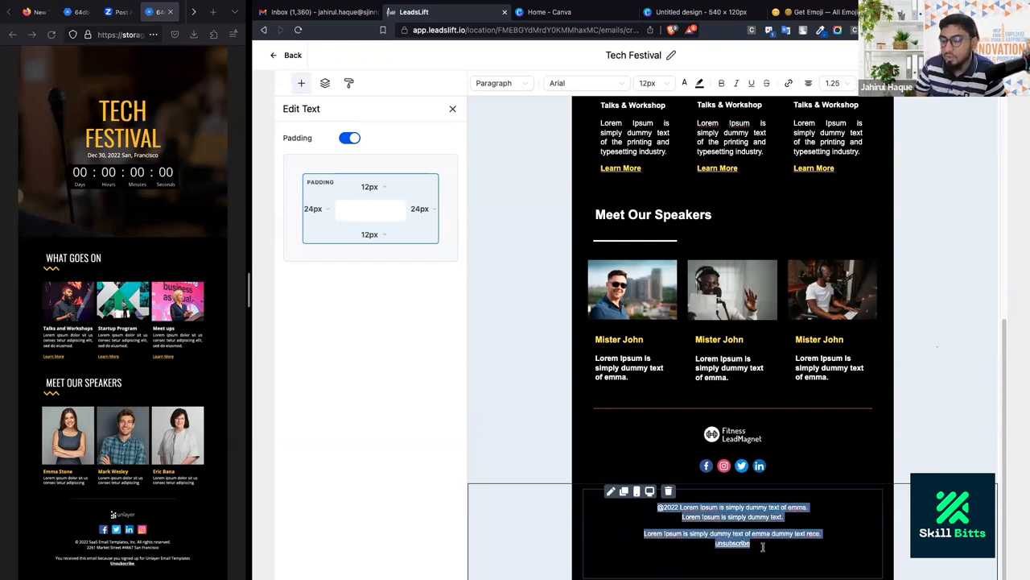
left_click(761, 545)
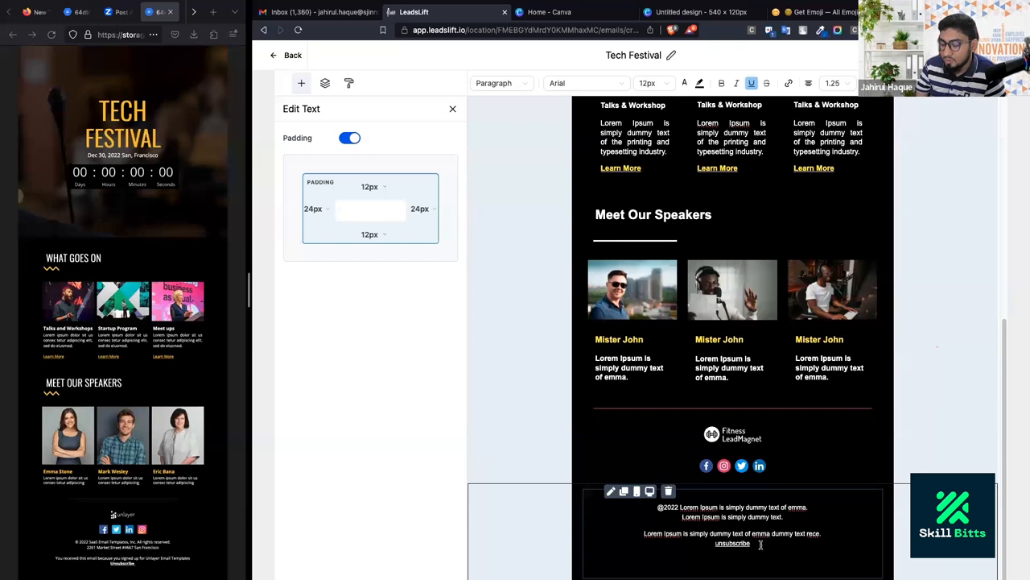
left_click_drag(760, 545, 684, 542)
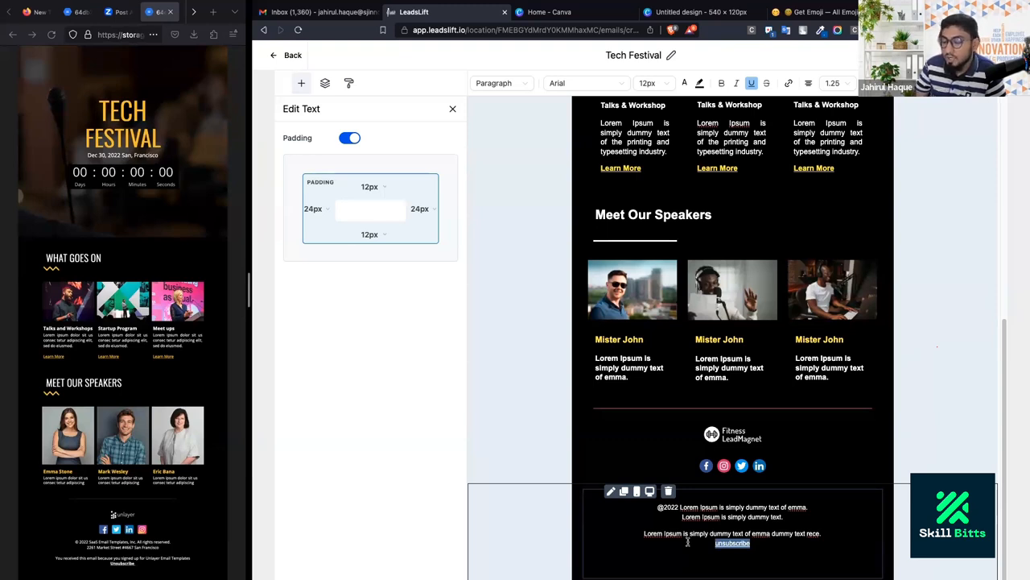
mouse_move(654, 515)
left_mouse_down()
mouse_move(769, 555)
mouse_move(640, 509)
left_mouse_up()
left_click(760, 545)
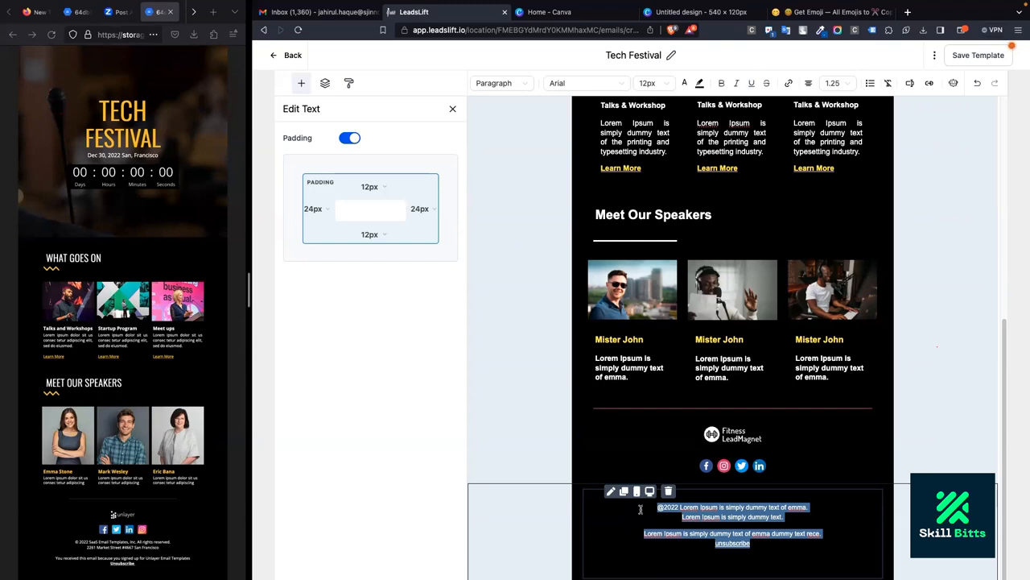
left_click(641, 508)
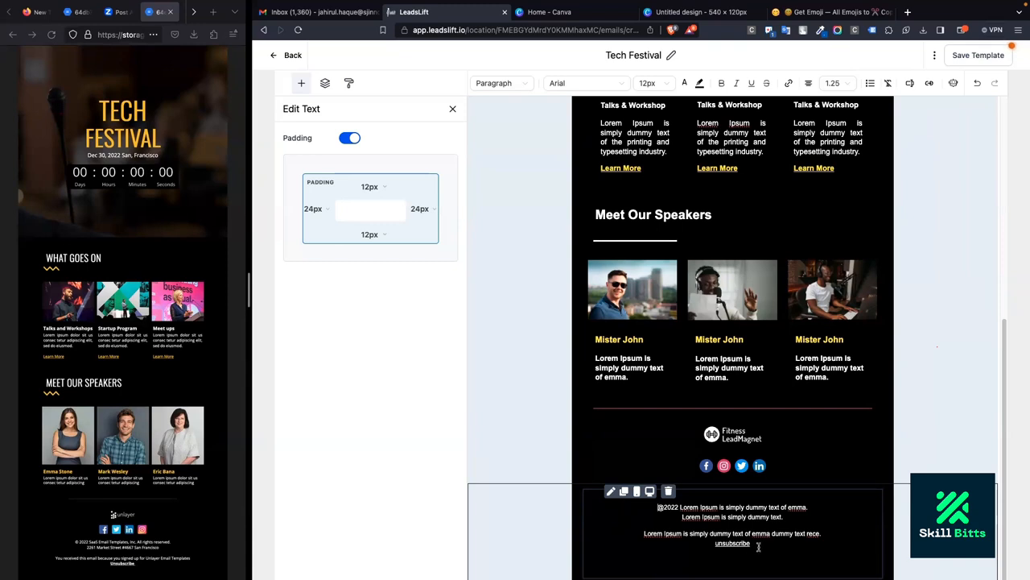
left_click_drag(759, 546, 649, 505)
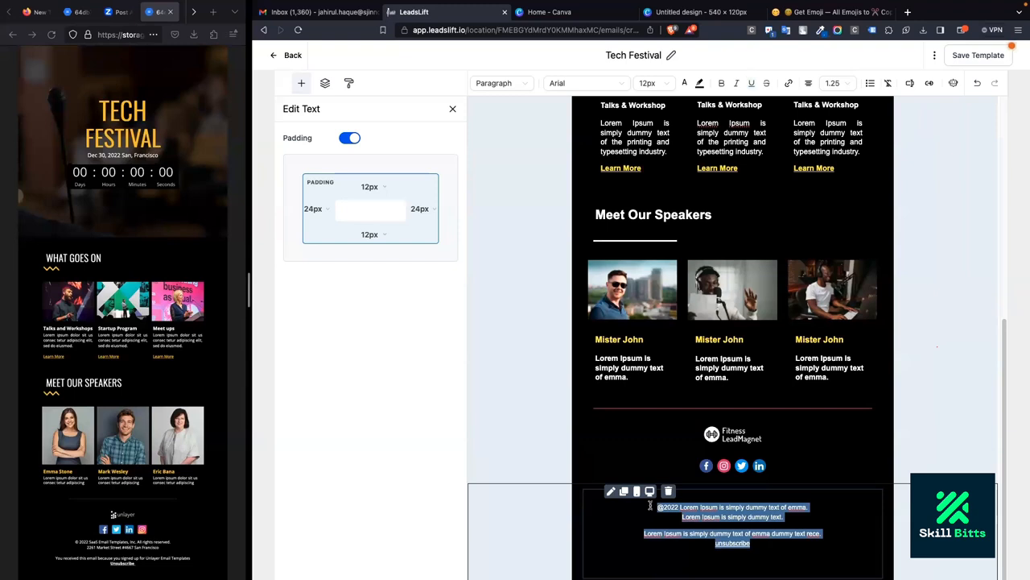
Examine the footer logo's image settings, especially its alt text and optional link.
left_click(715, 435)
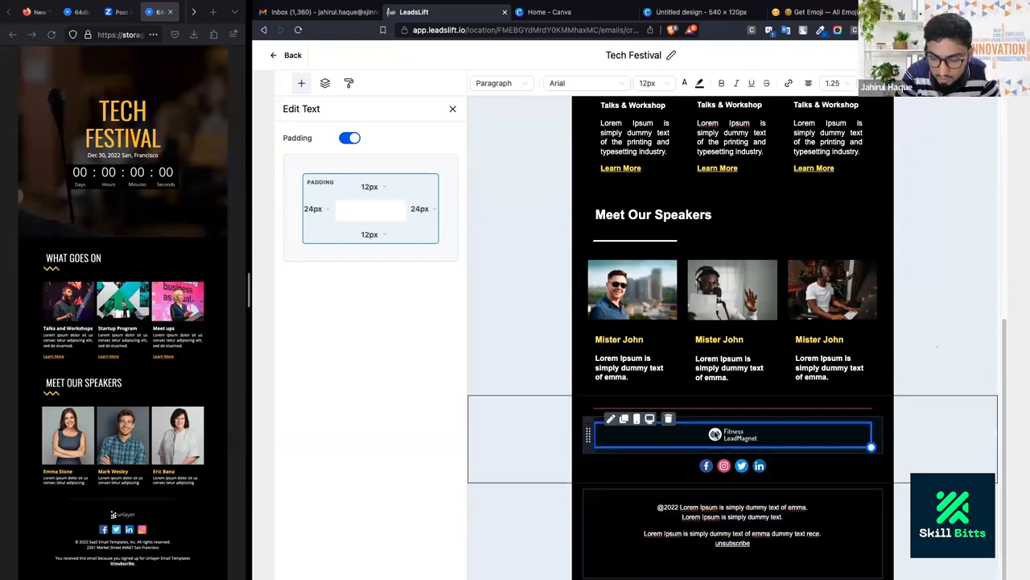
left_click(483, 266)
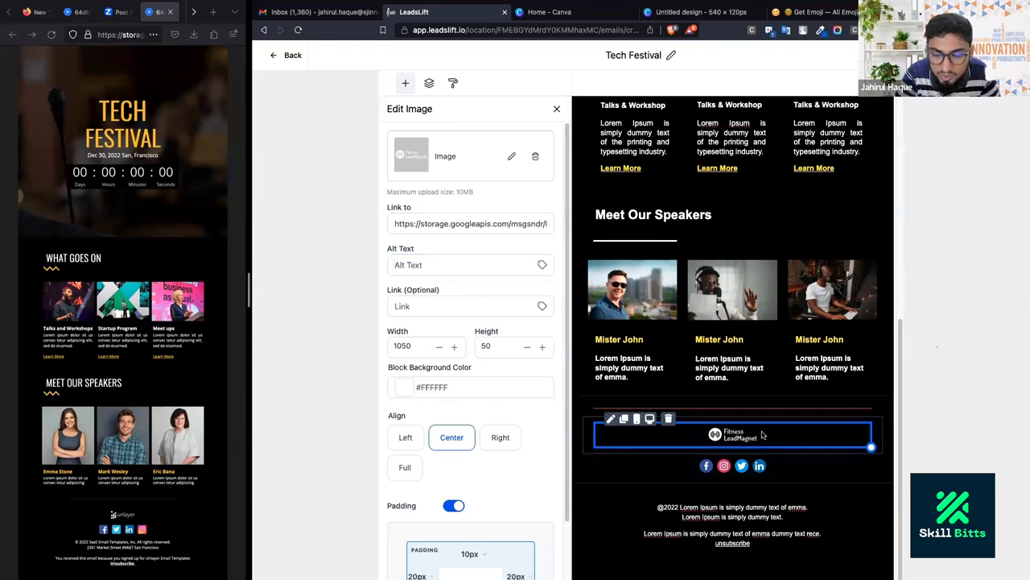
left_click(460, 267)
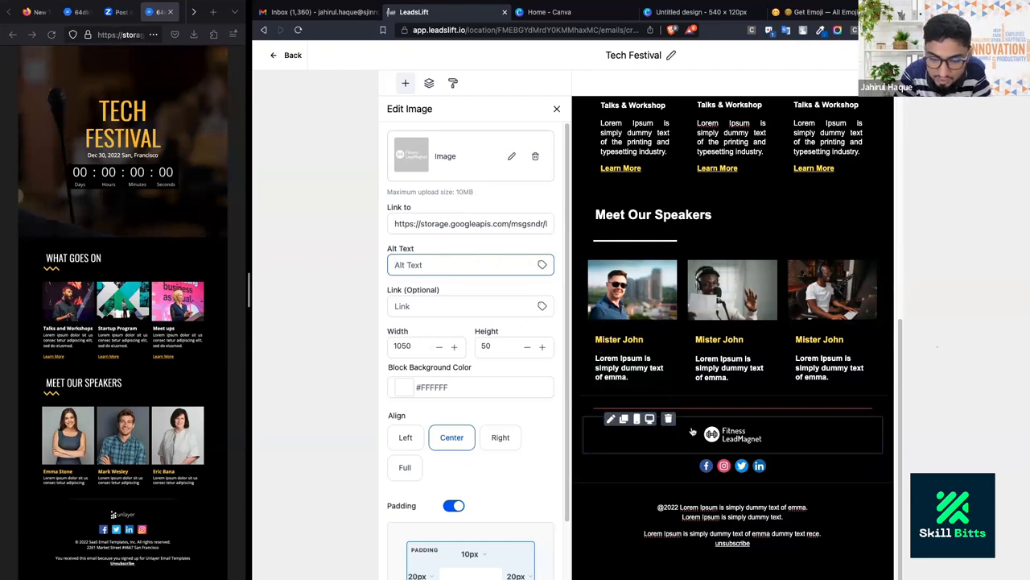
left_click(740, 435)
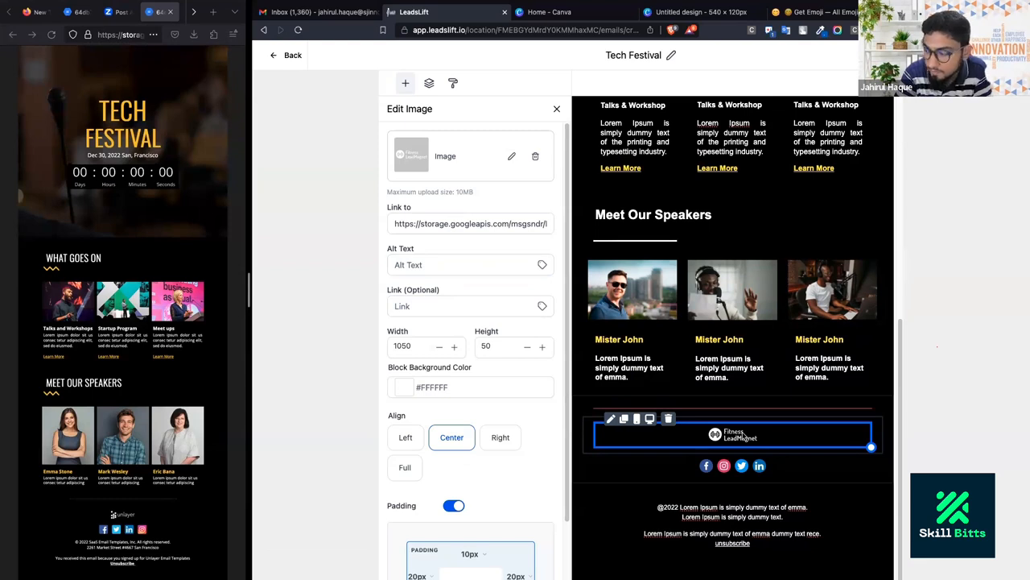
left_click(451, 307)
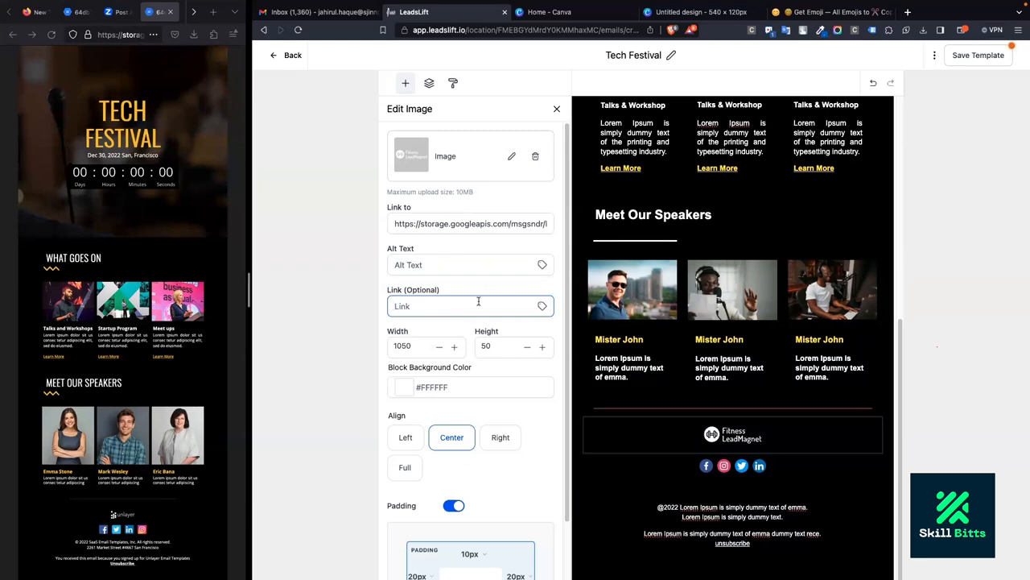
left_click(723, 440)
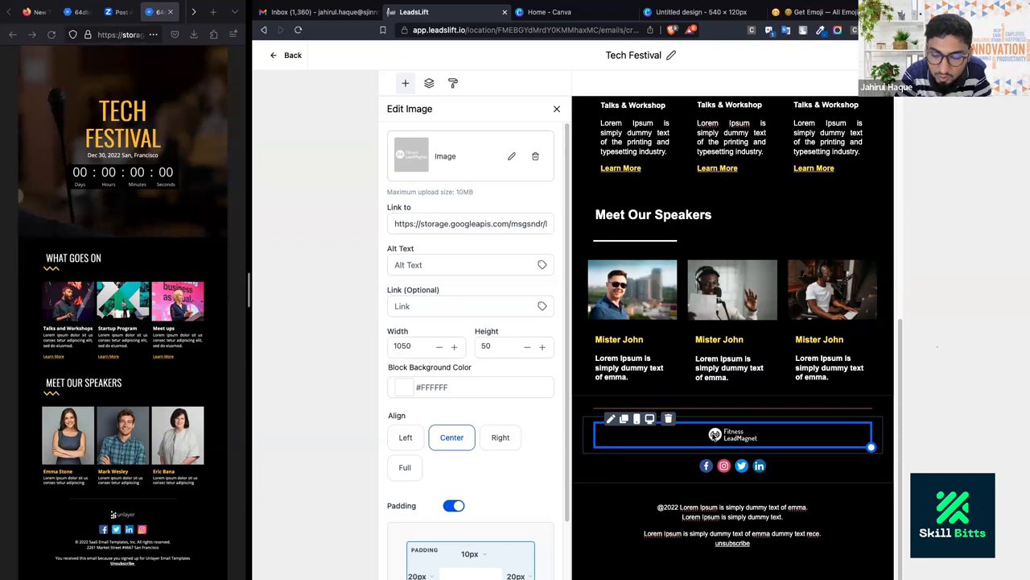
left_click(471, 304)
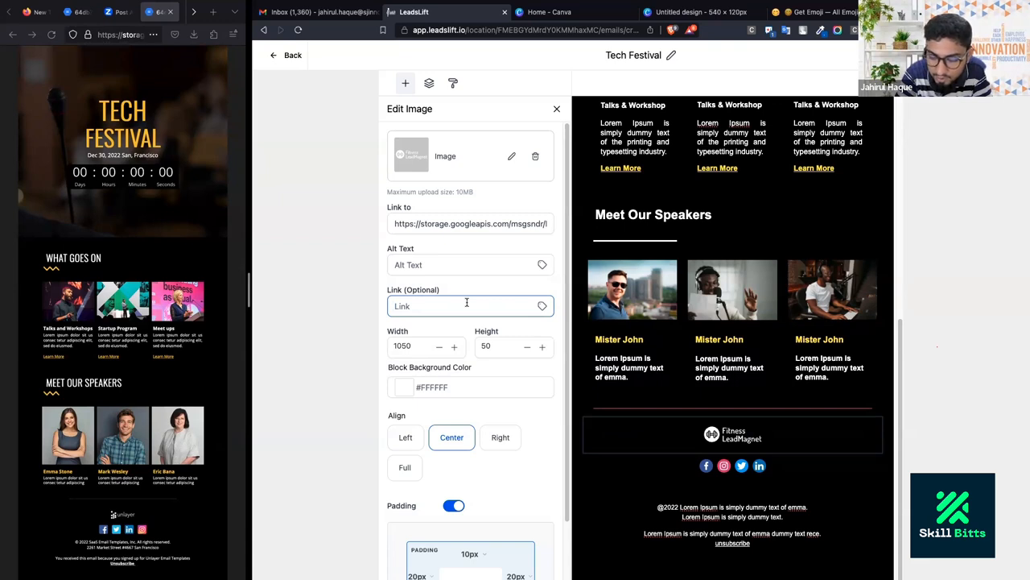
left_click(731, 437)
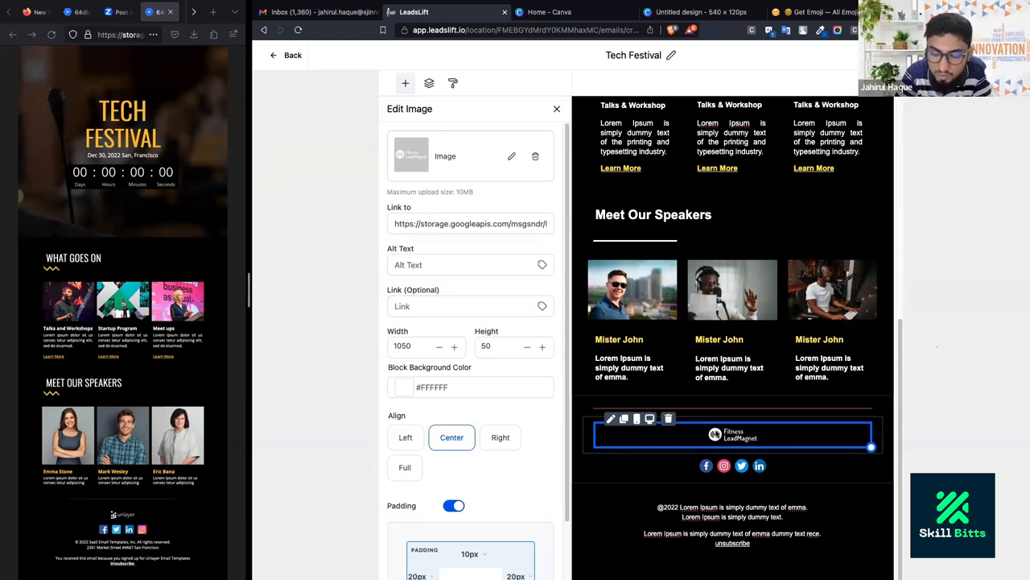
Clear all the HTML from the hero section's countdown timer code block and save the block.
scroll(602, 388, "up", 5)
scroll(603, 387, "down", 4)
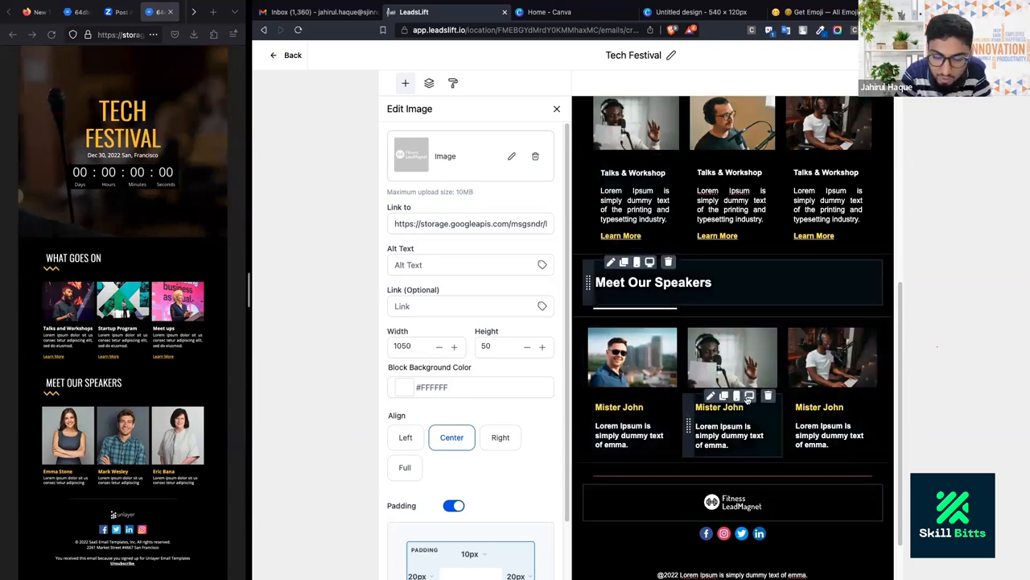
scroll(749, 453, "up", 10)
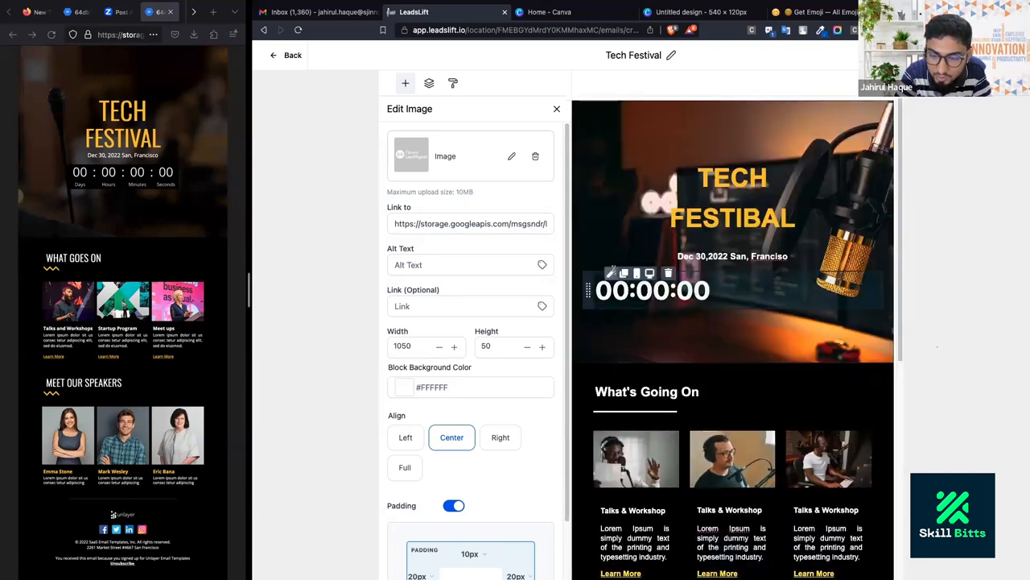
left_click(610, 276)
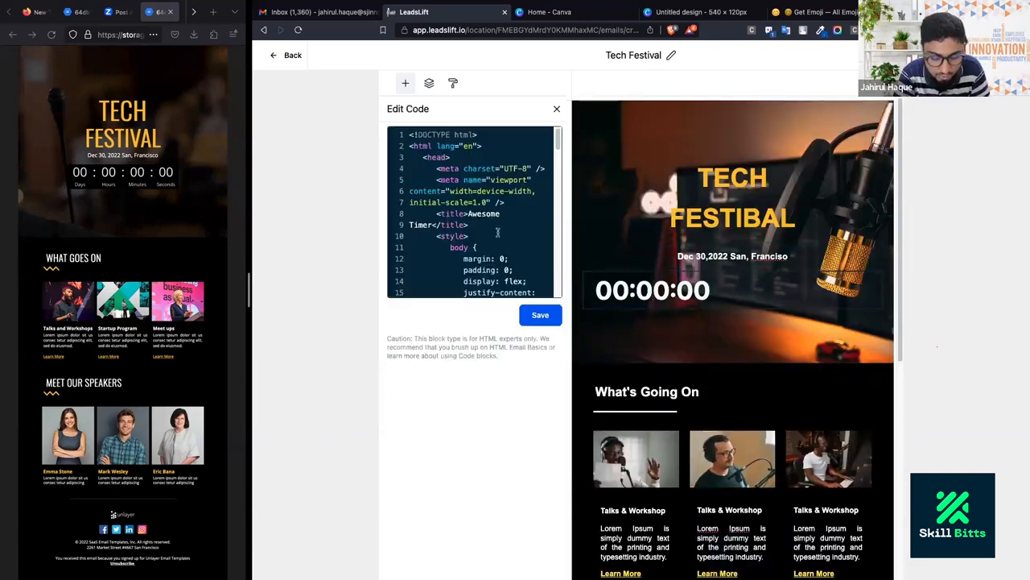
key("ctrl+a")
key("BackSpace")
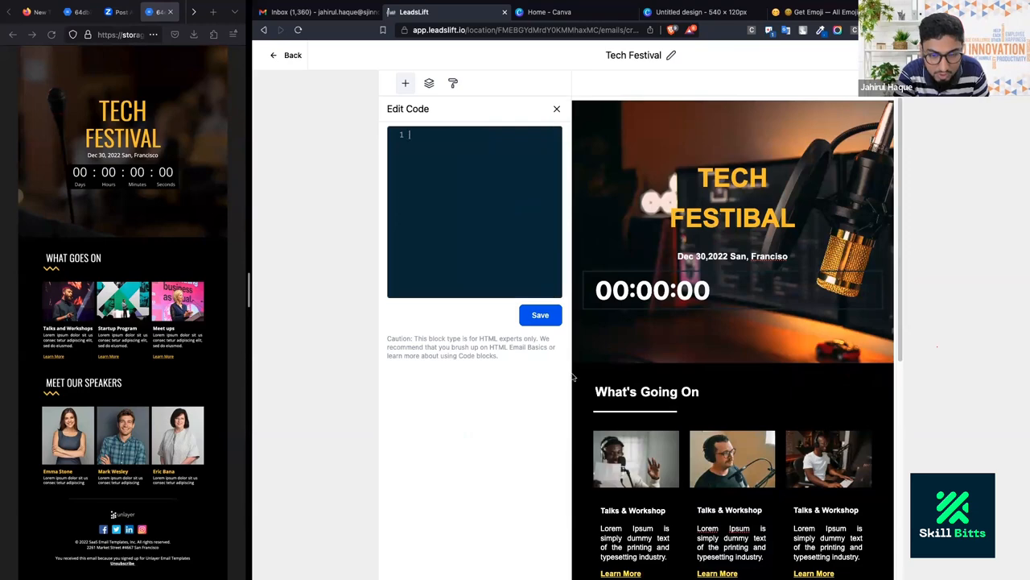
left_click(540, 315)
right_click(537, 342)
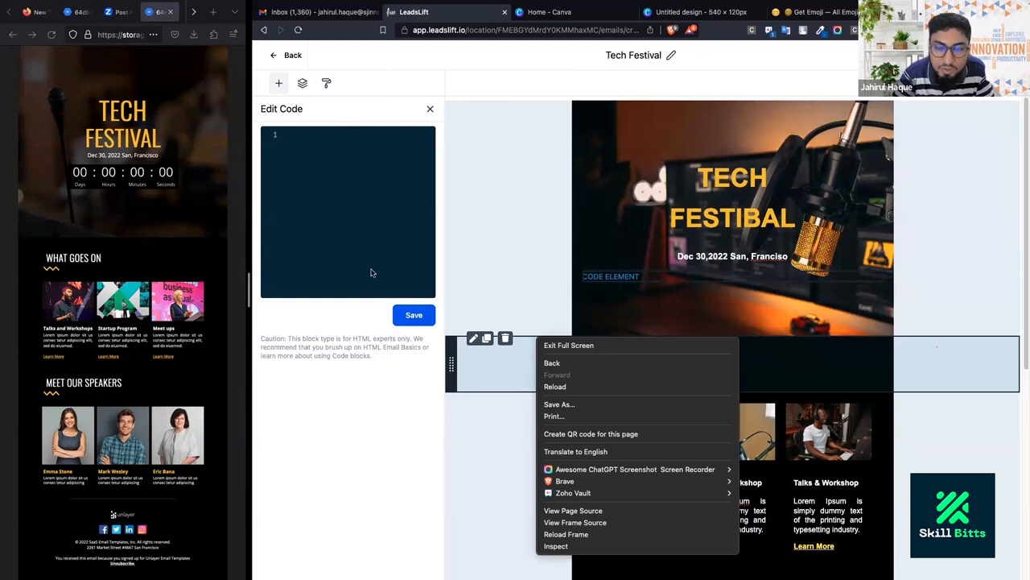
Paste the countdown timer's HTML back into the empty code block and save it.
left_click(405, 179)
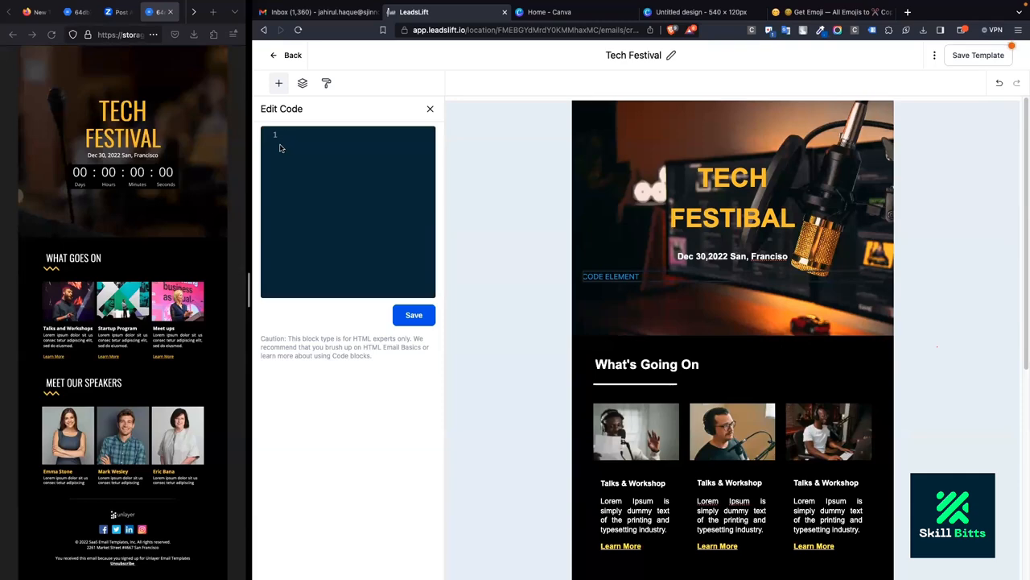
key("ctrl+v")
left_click(425, 320)
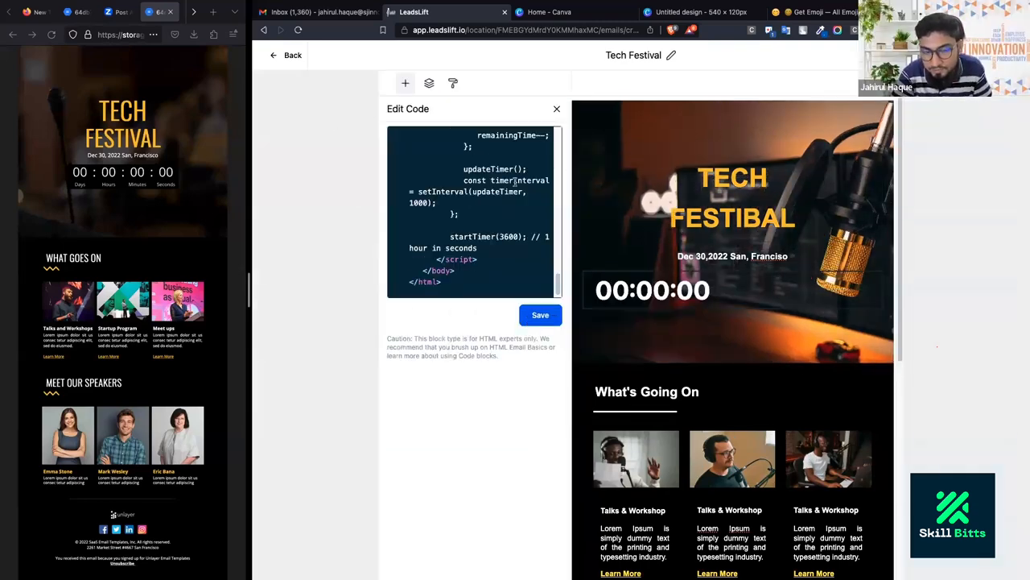
Examine the countdown timer's HTML, including the body and timer-container styles, the timer markup and the startTimer script.
scroll(509, 225, "up", 5)
scroll(509, 225, "up", 15)
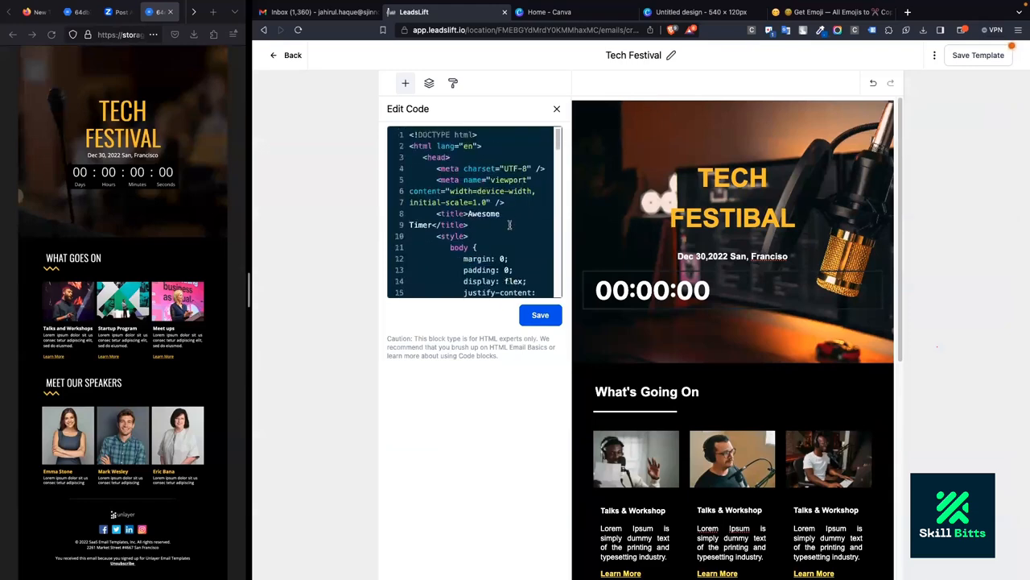
key("ctrl+a")
scroll(505, 233, "down", 10)
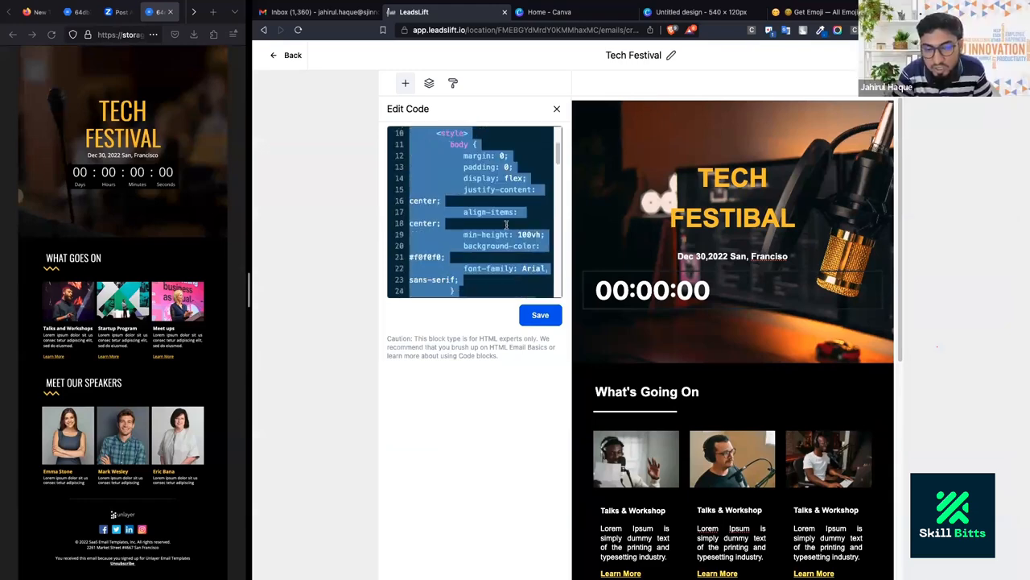
scroll(490, 232, "up", 3)
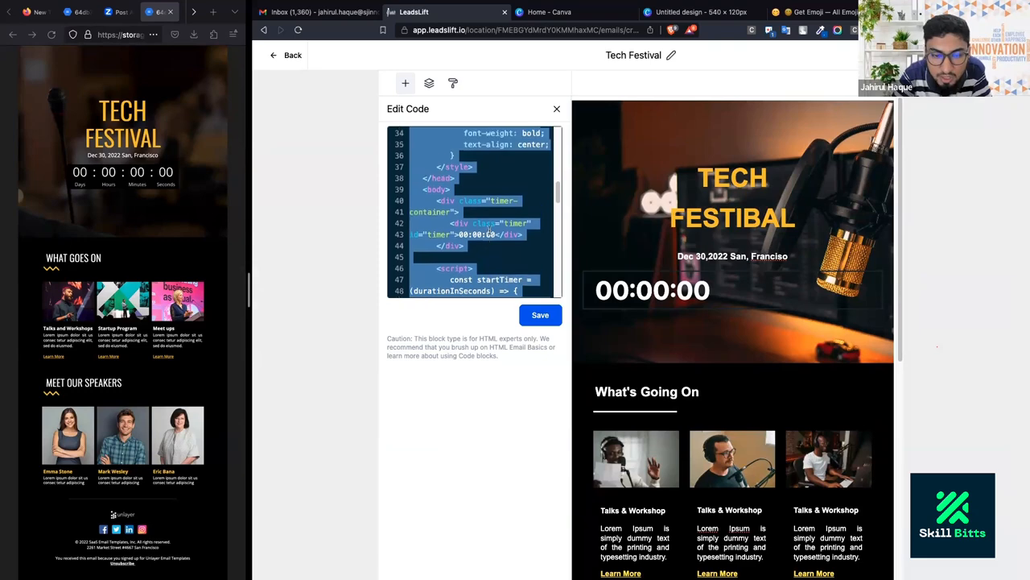
left_click(489, 231)
scroll(489, 230, "up", 10)
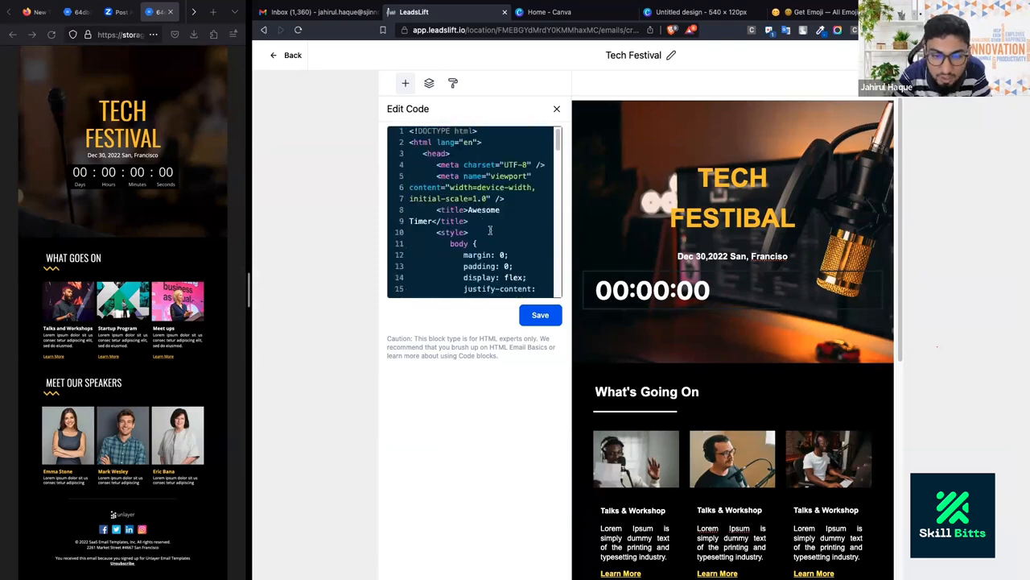
scroll(489, 230, "down", 5)
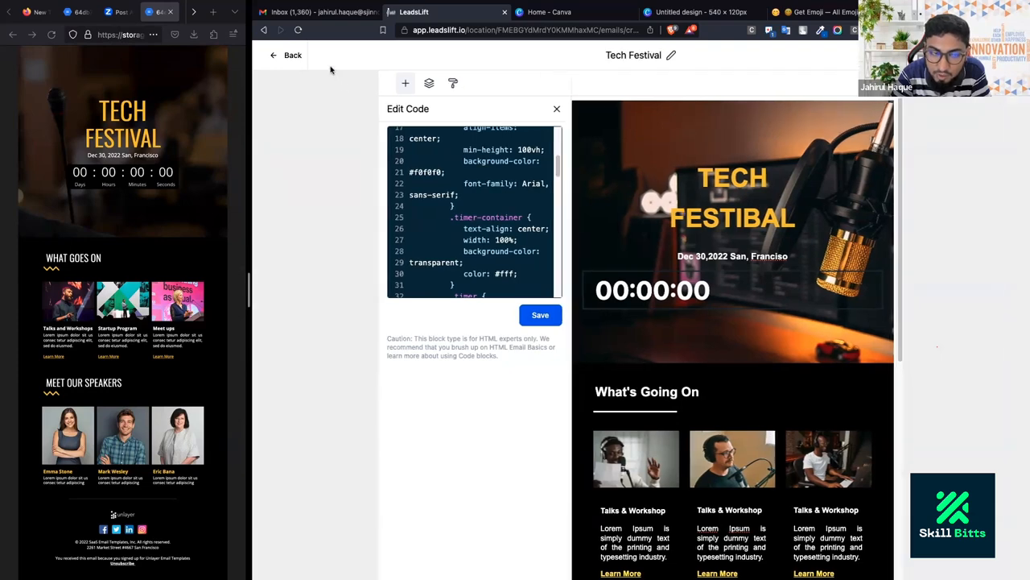
scroll(500, 240, "down", 10)
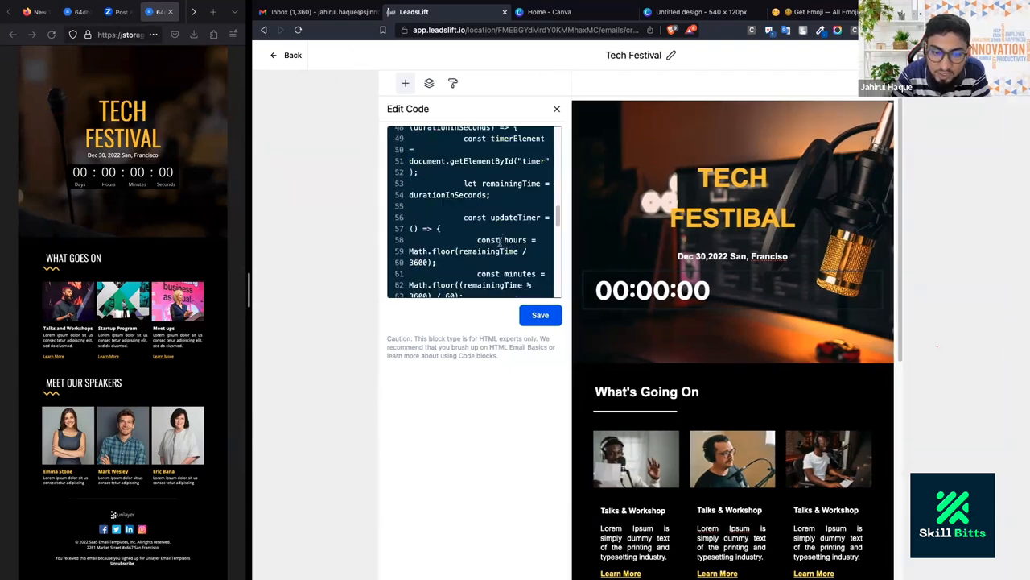
right_click(497, 314)
left_click(463, 246)
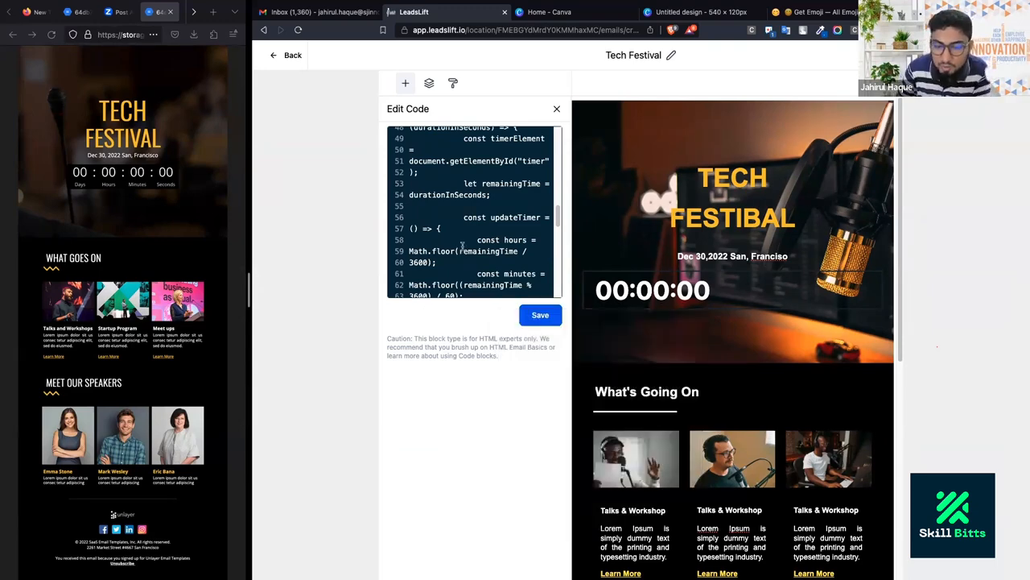
scroll(463, 245, "down", 10)
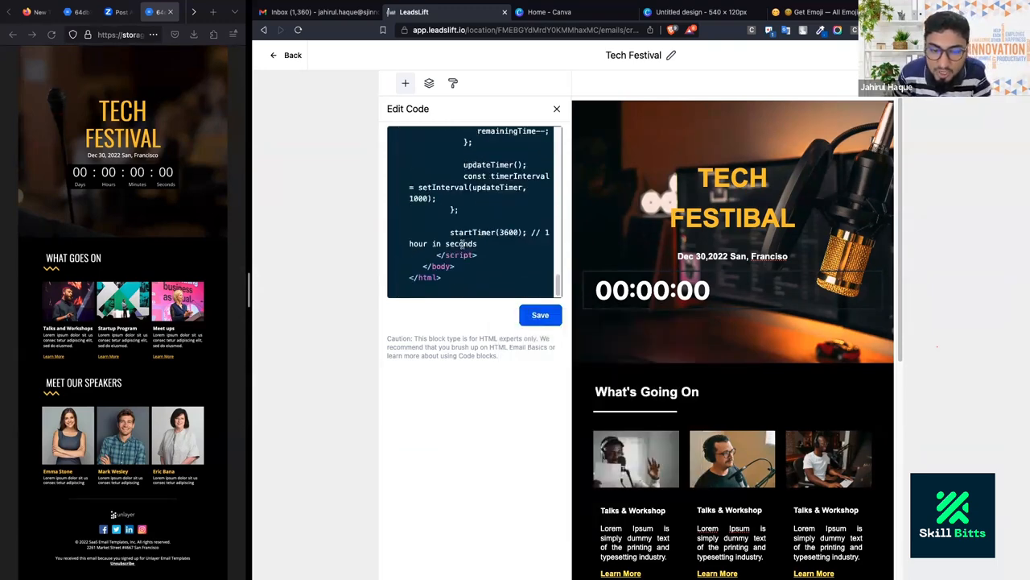
scroll(463, 246, "up", 15)
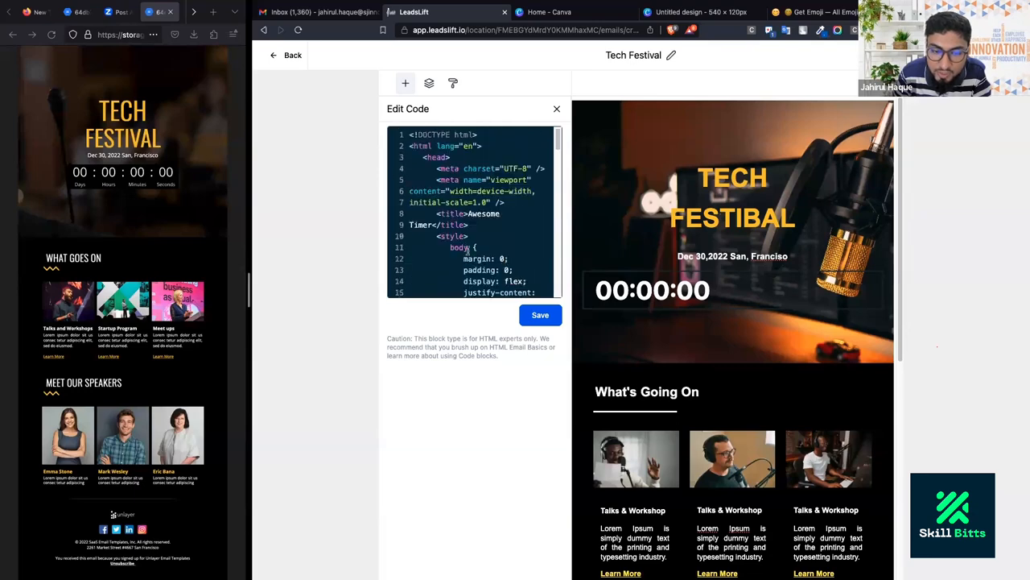
scroll(466, 249, "down", 5)
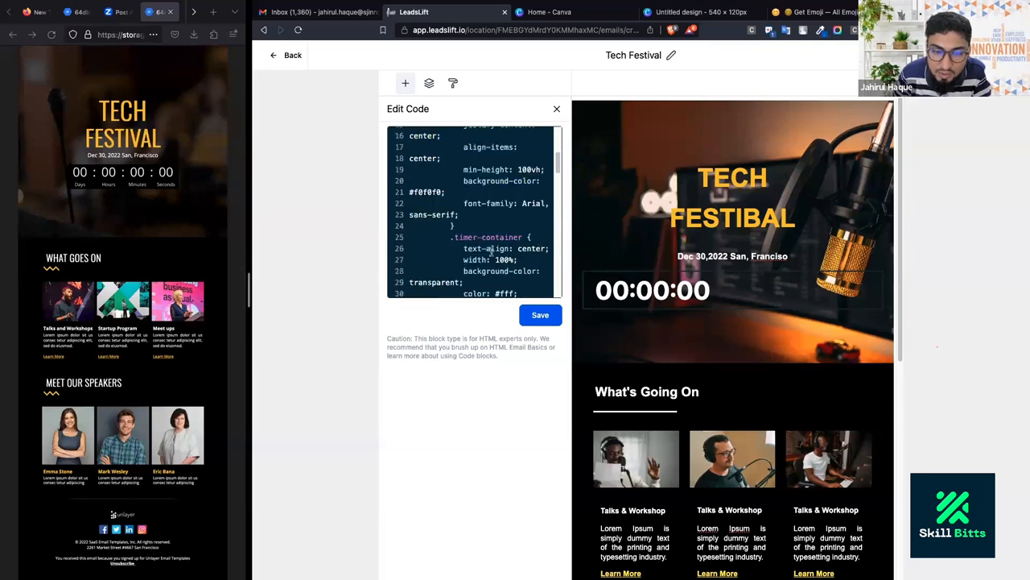
scroll(489, 251, "up", 1)
scroll(524, 251, "up", 2)
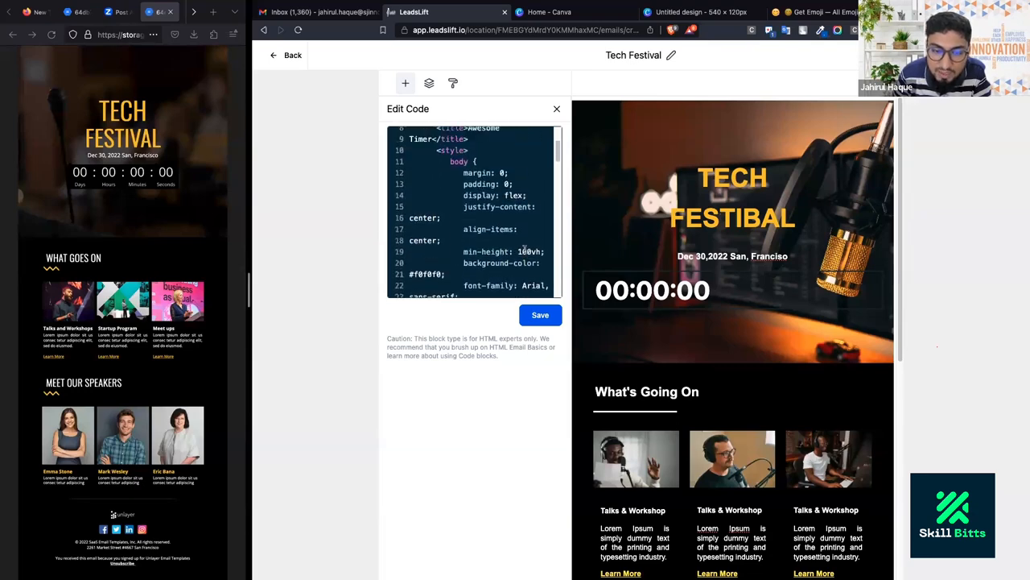
scroll(497, 221, "down", 3)
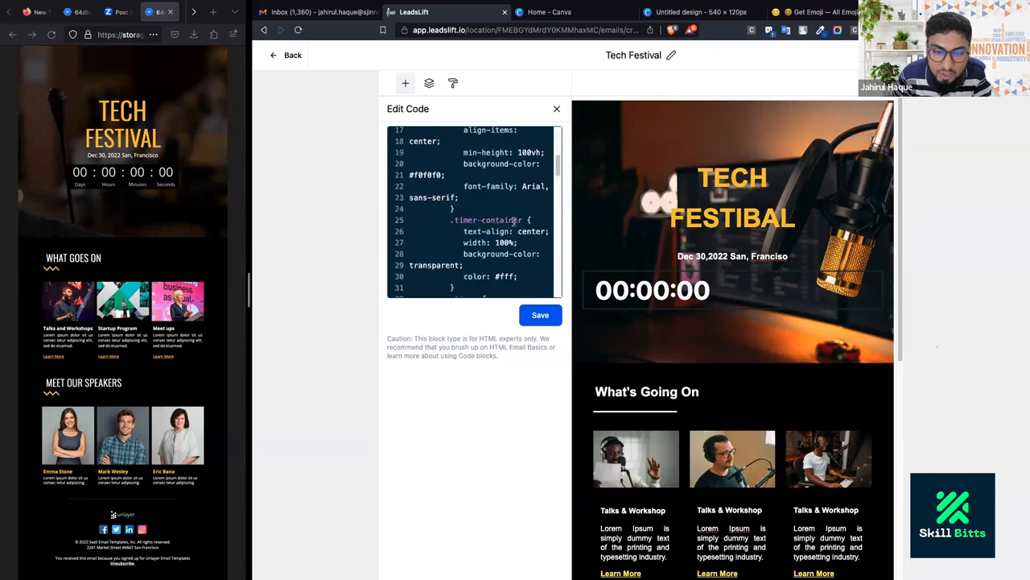
scroll(512, 219, "down", 5)
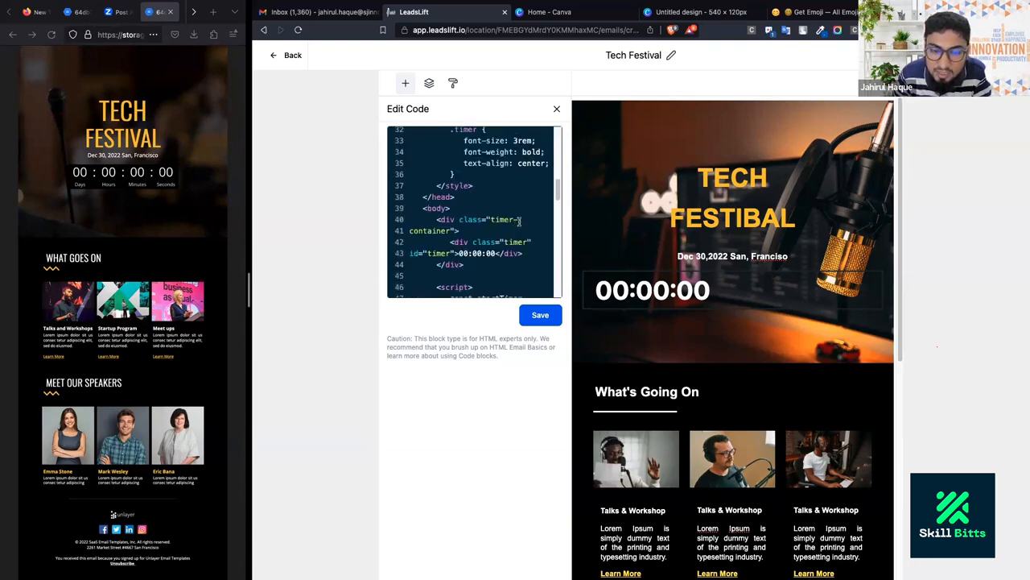
scroll(521, 220, "down", 2)
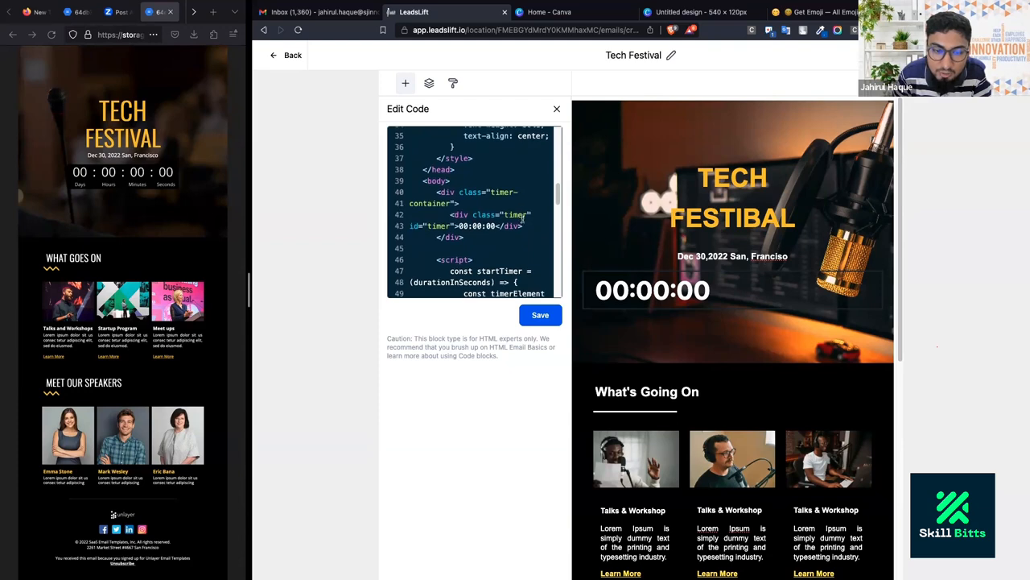
Rename the classes of the two timer divs in the countdown HTML to timer-container1 and timer1.
left_click(452, 203)
type("1")
scroll(494, 231, "down", 3)
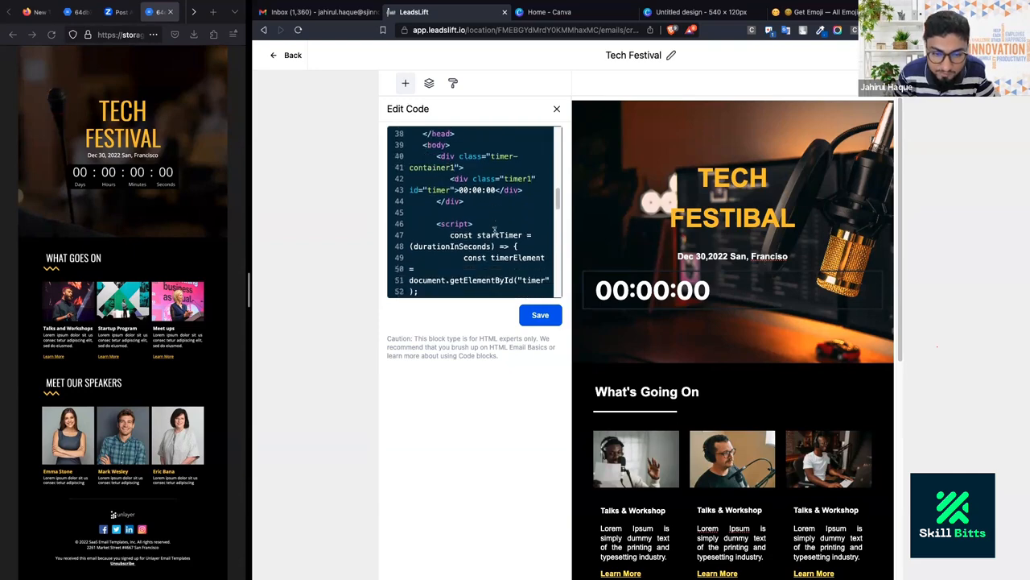
Rename the matching CSS selectors in the countdown timer's style section to .timer-container1 and .timer1.
scroll(495, 231, "down", 10)
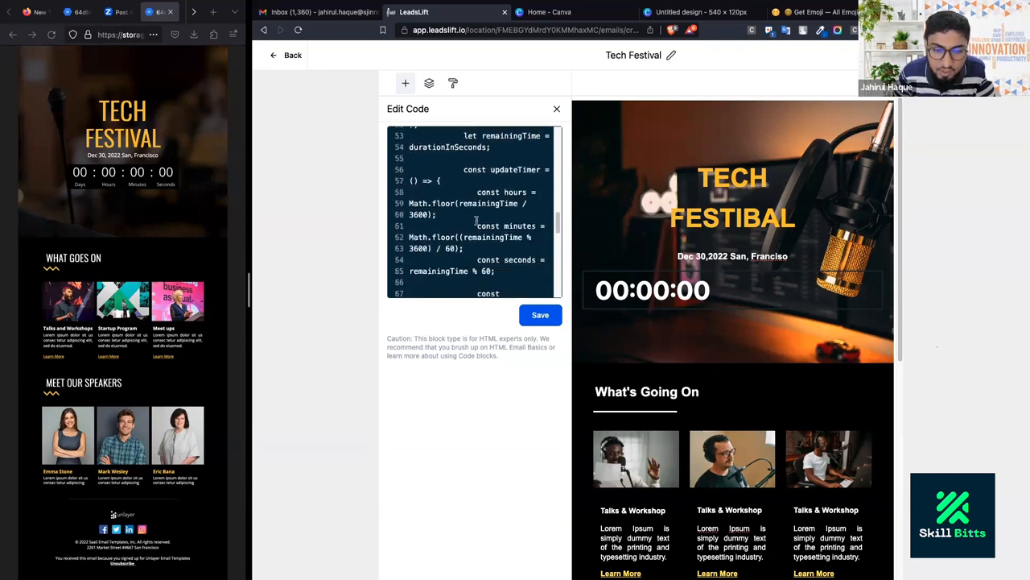
scroll(480, 235, "down", 3)
scroll(491, 250, "up", 3)
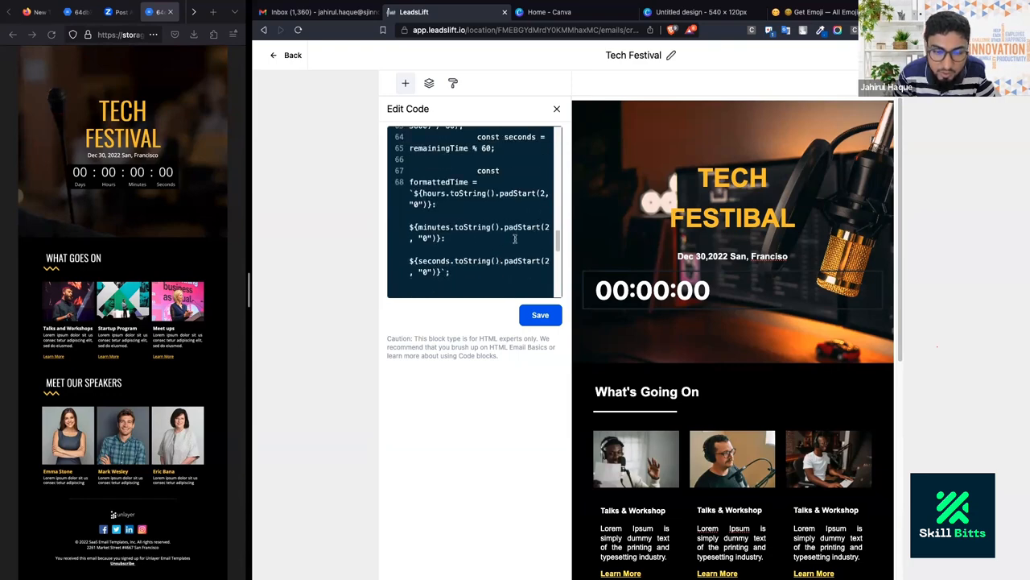
scroll(514, 238, "down", 5)
scroll(514, 239, "up", 15)
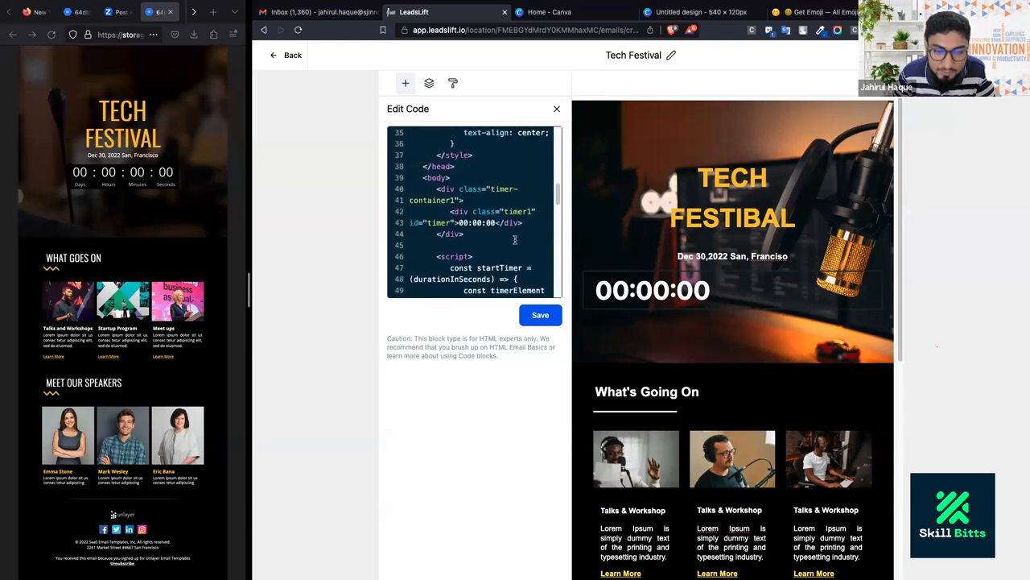
scroll(514, 239, "up", 4)
scroll(514, 239, "up", 1)
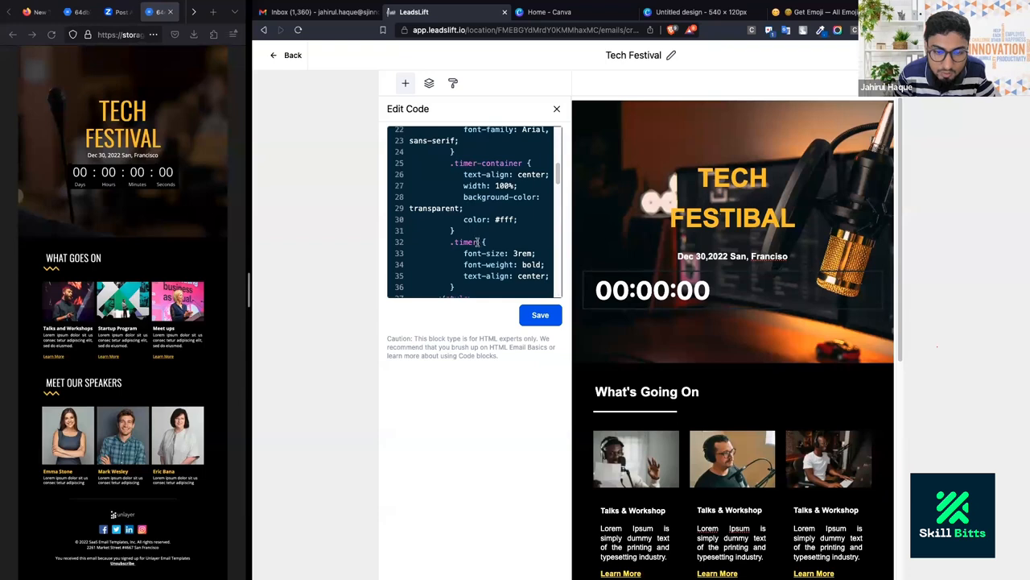
type("1")
scroll(520, 197, "up", 6)
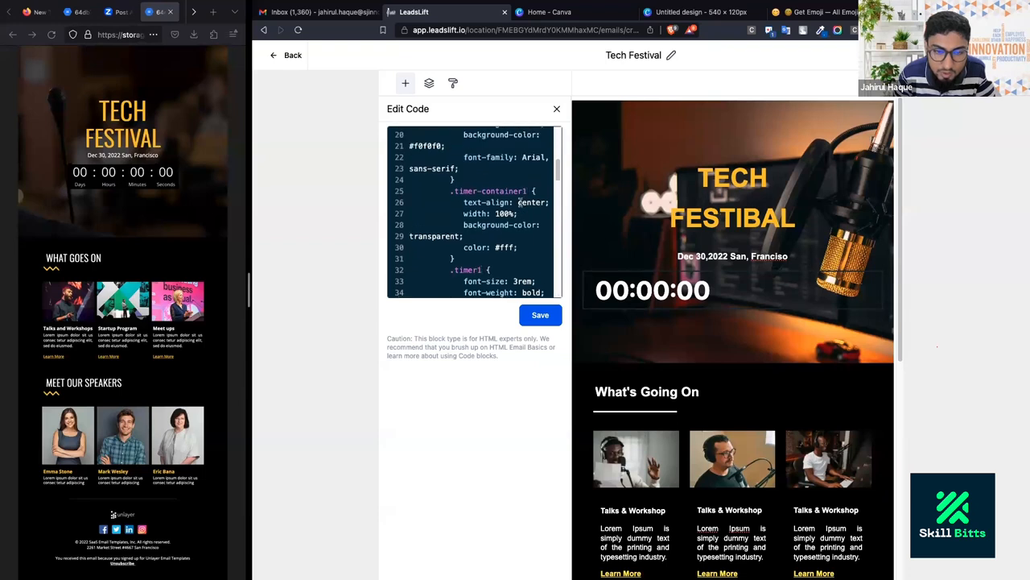
Delete the entire body rule and its leftover blank line from the timer's style section, and save the code block.
scroll(515, 226, "up", 1)
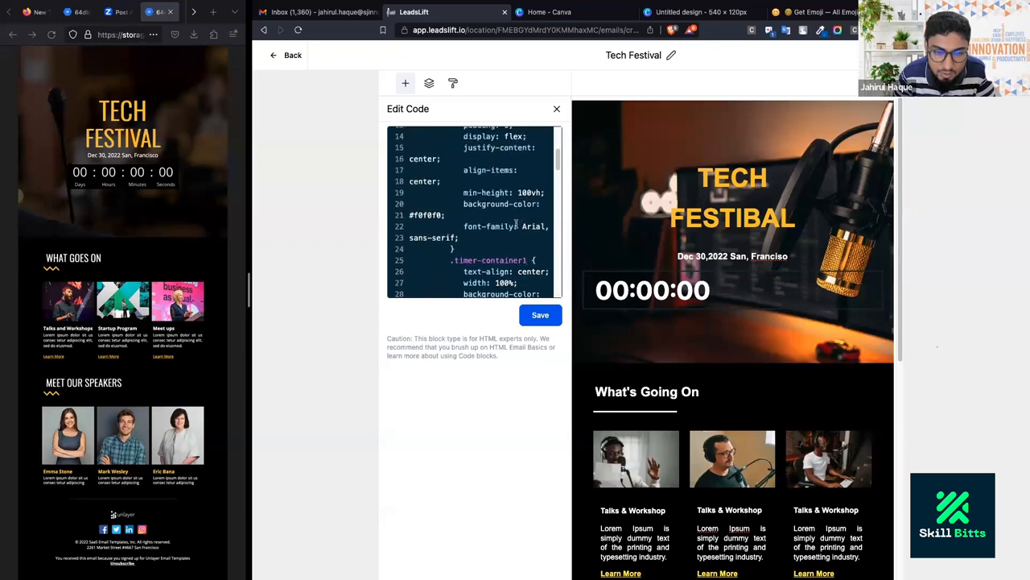
scroll(454, 231, "up", 5)
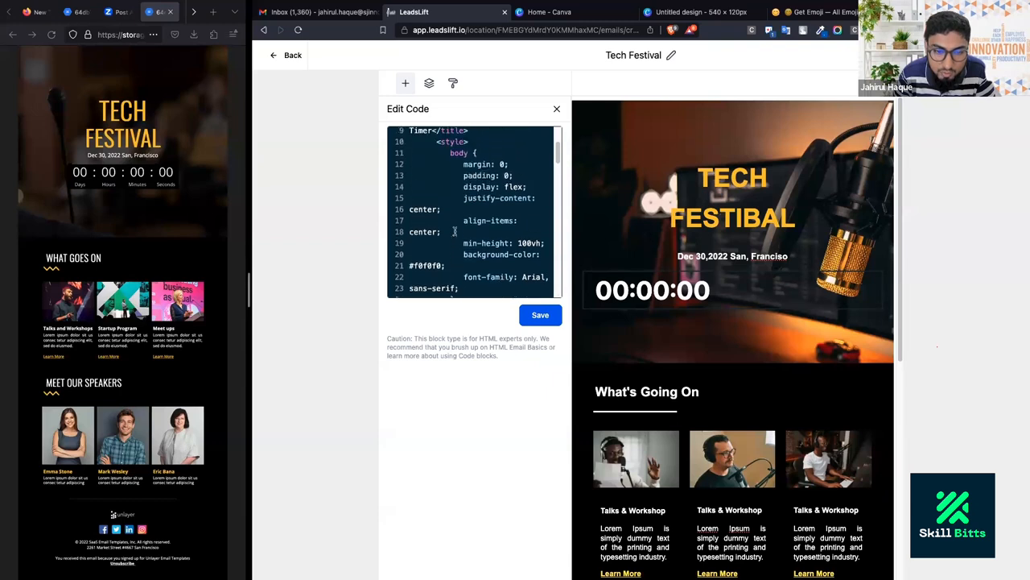
type("1")
left_click_drag(448, 173, 393, 254)
scroll(455, 239, "down", 3)
key("BackSpace")
scroll(458, 258, "up", 3)
key("BackSpace")
key("BackSpace")
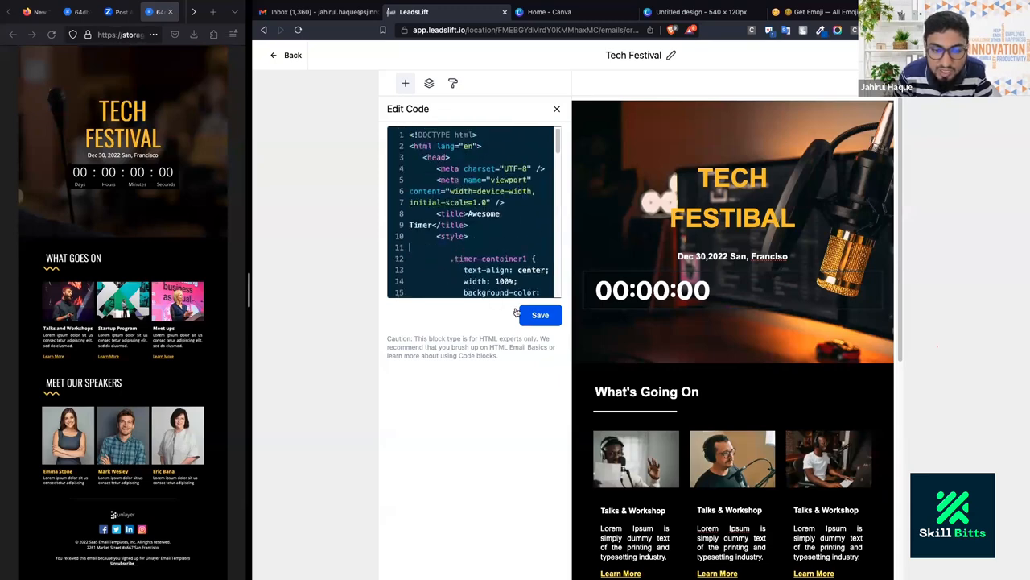
left_click(539, 315)
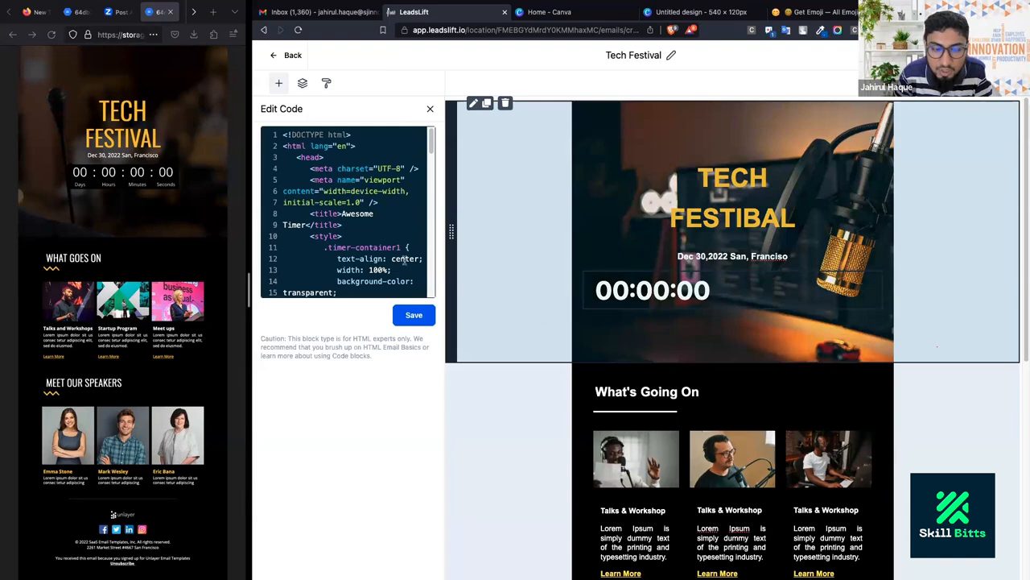
Examine the .timer-container1 and .timer1 style rules and the rest of the timer code through the closing html tag.
scroll(369, 238, "down", 1)
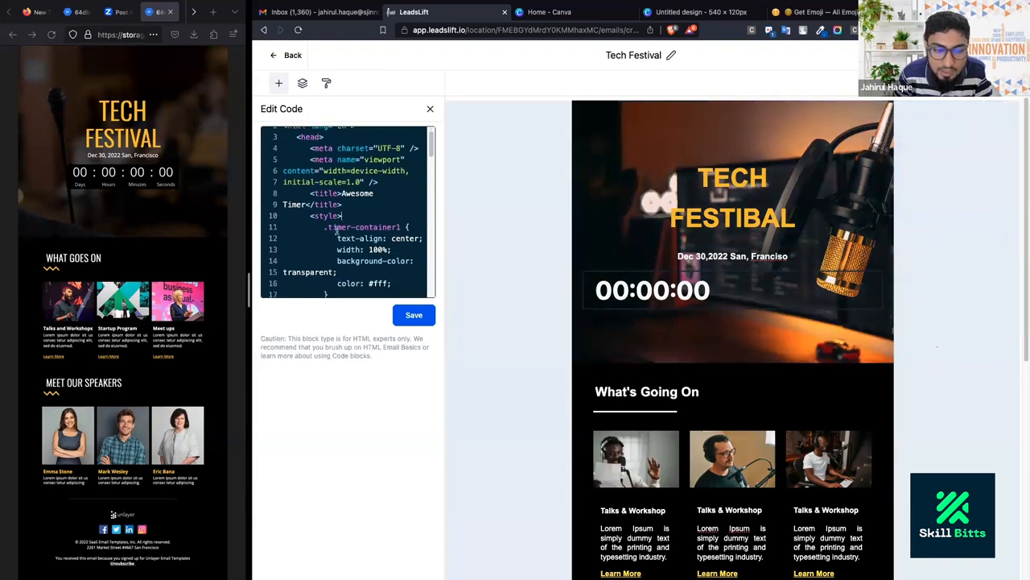
left_click(406, 226, "shift")
scroll(399, 227, "down", 5)
scroll(384, 221, "up", 3)
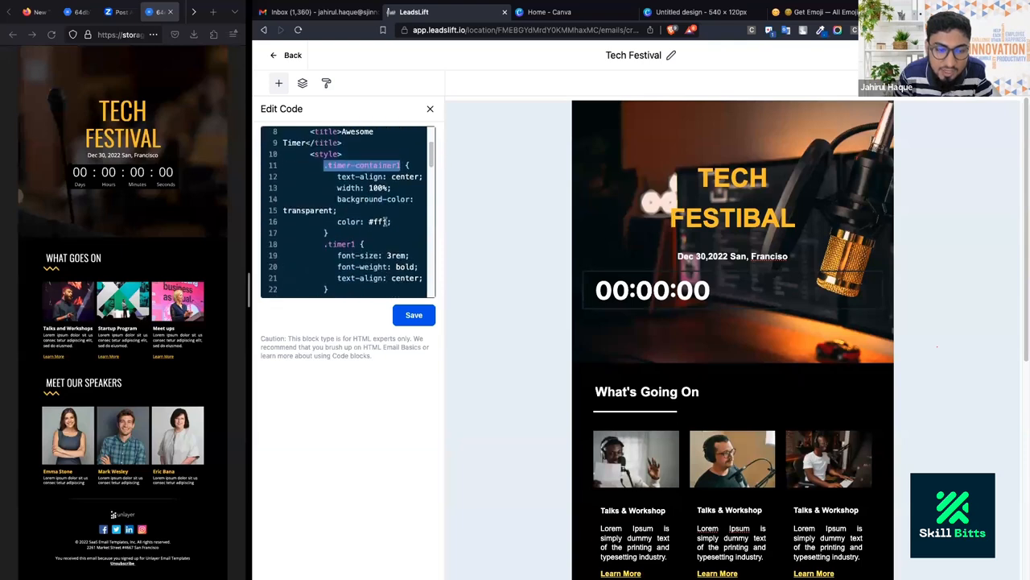
scroll(387, 219, "up", 1)
left_click_drag(359, 264, 323, 266)
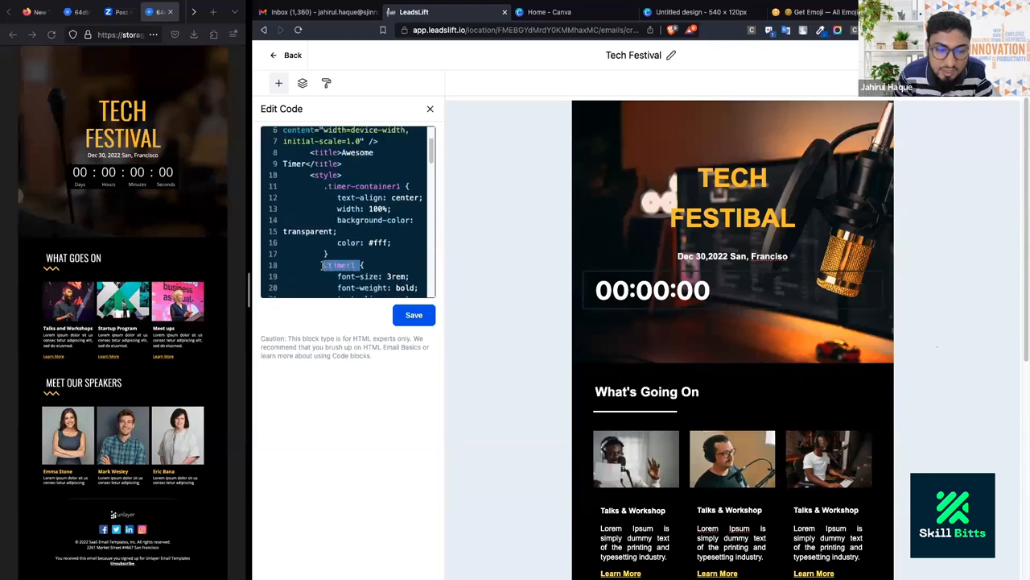
left_click(330, 265)
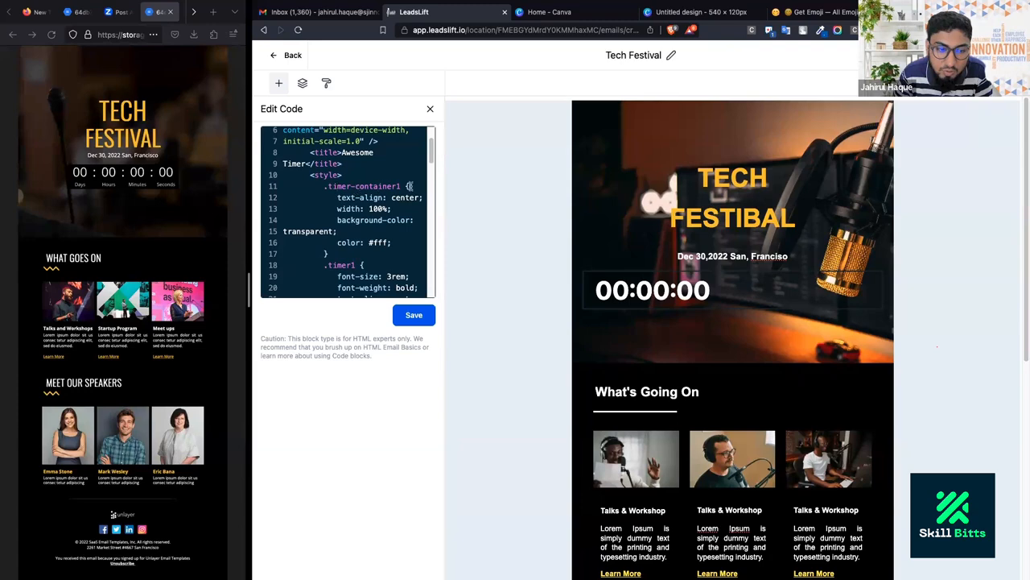
left_click_drag(399, 186, 320, 188)
left_click(390, 185)
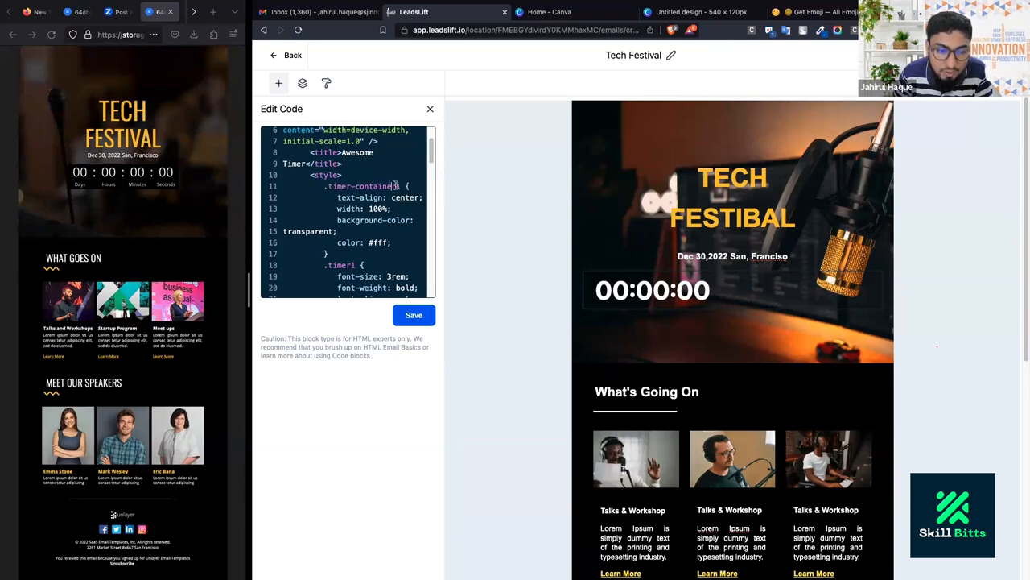
scroll(350, 265, "up", 3)
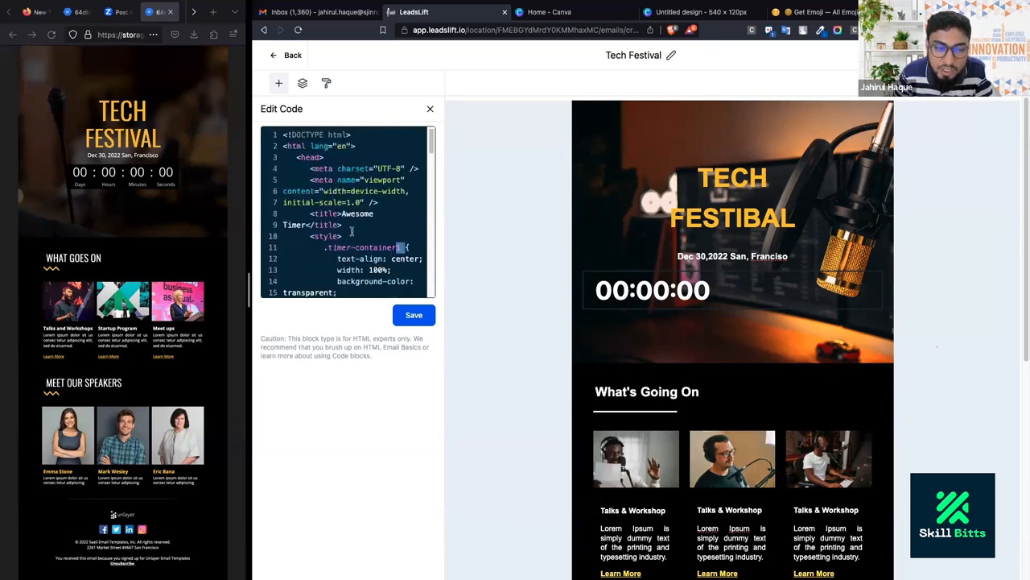
left_click(351, 235)
scroll(351, 235, "down", 1)
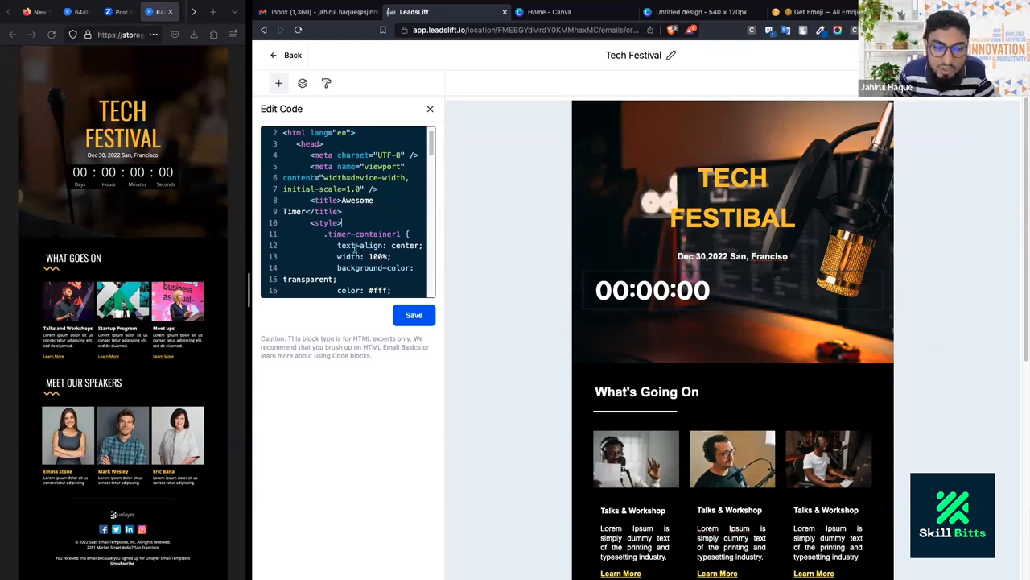
scroll(356, 227, "up", 1)
scroll(356, 227, "down", 15)
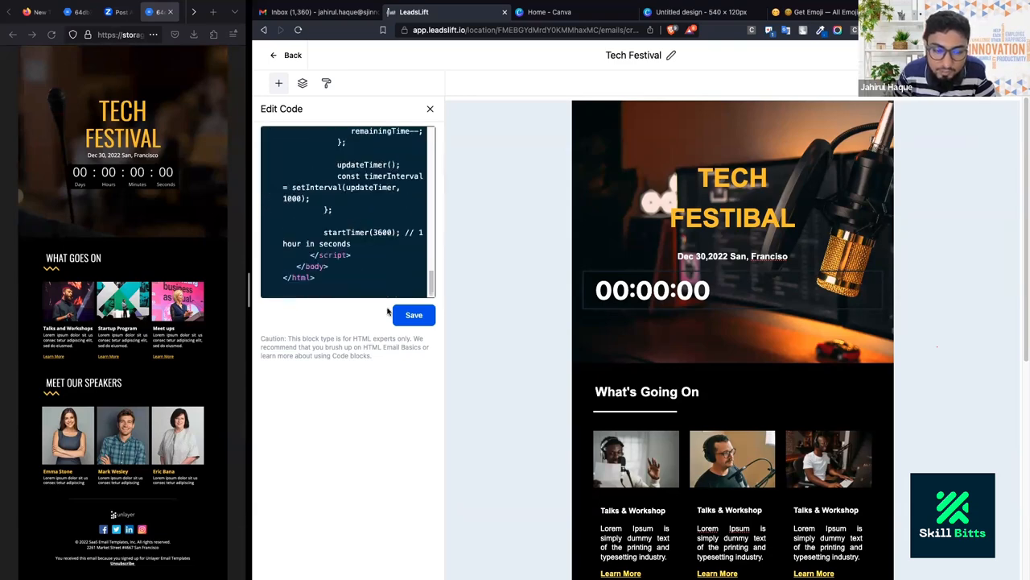
Save the countdown timer's code block and recheck its styles, markup and time-formatting script.
left_click(414, 315)
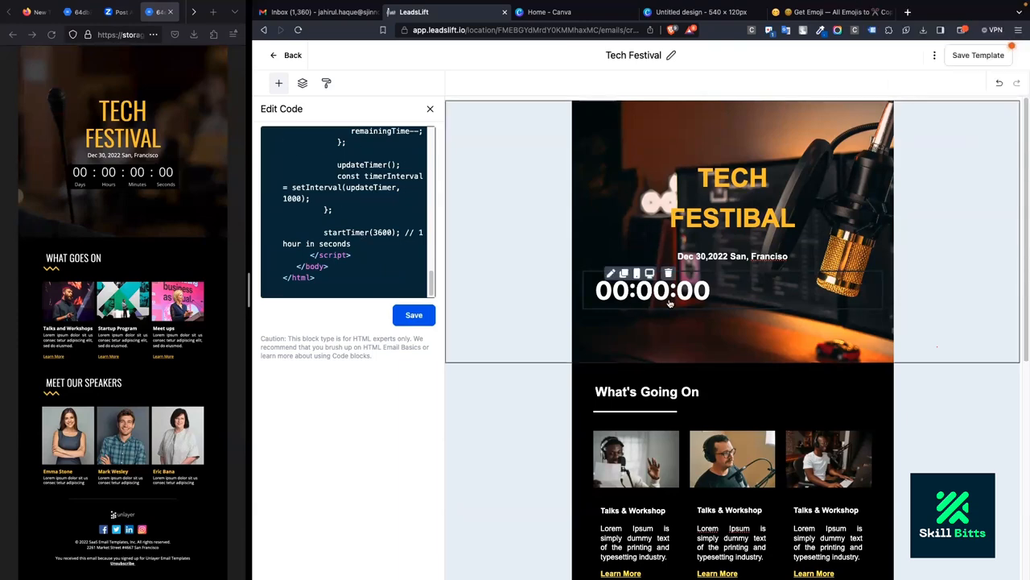
scroll(385, 266, "up", 5)
scroll(385, 265, "up", 10)
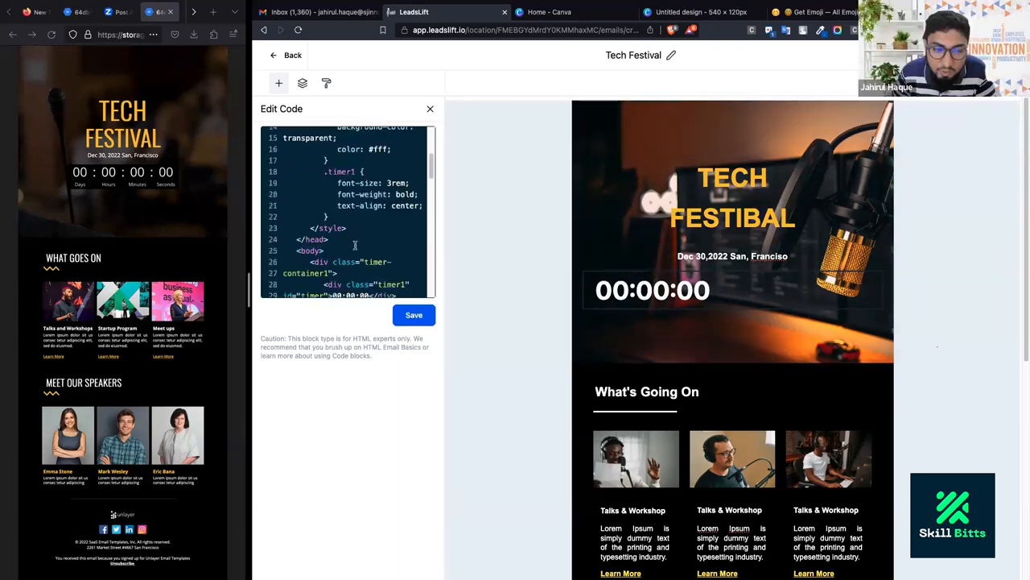
scroll(376, 258, "down", 10)
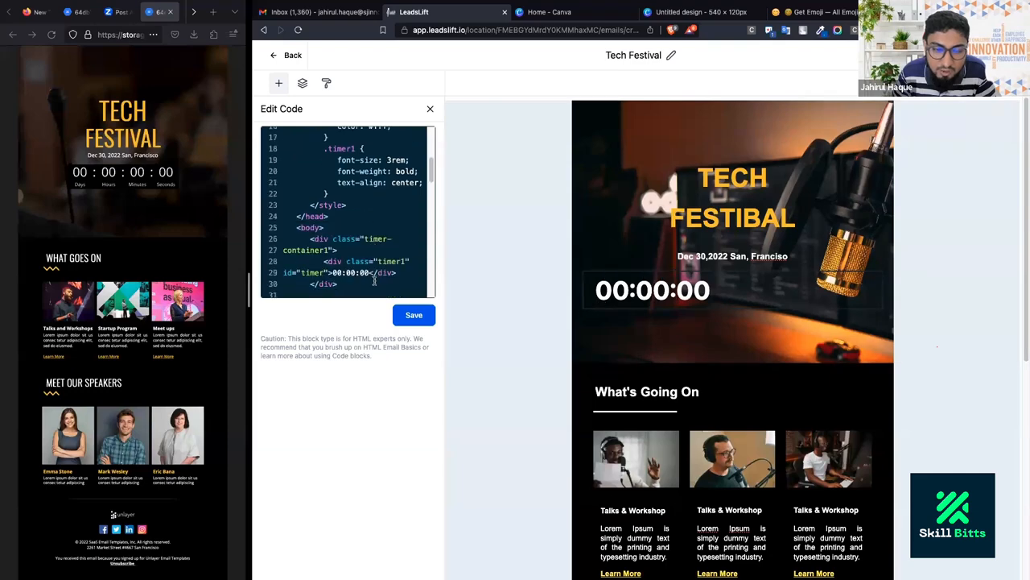
scroll(369, 276, "up", 15)
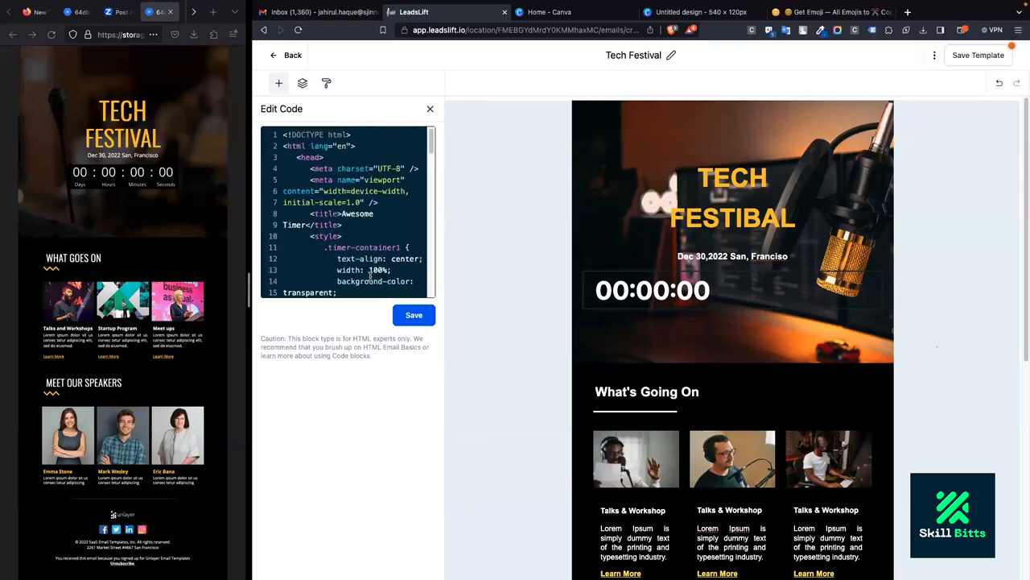
scroll(369, 274, "down", 15)
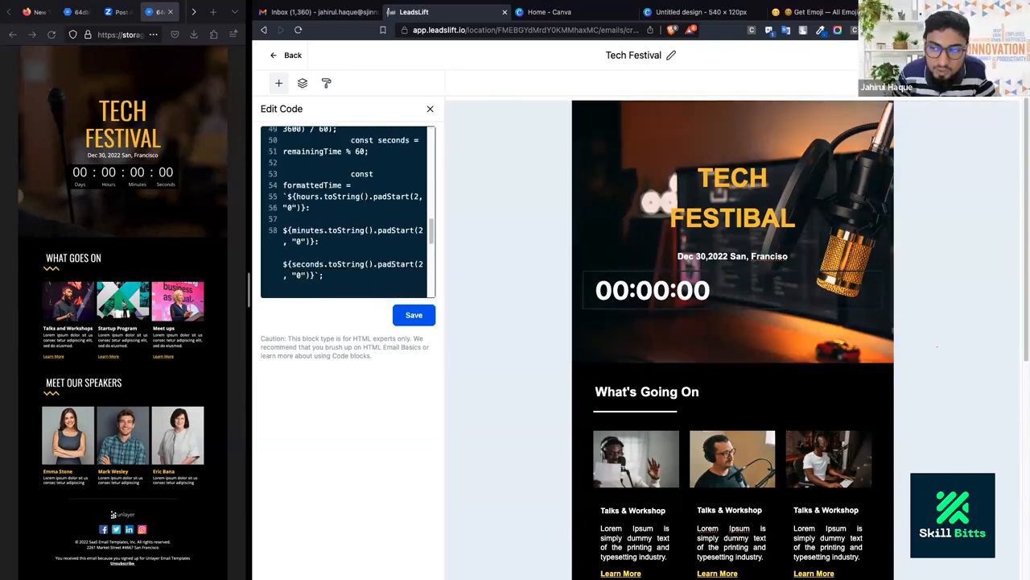
Preview the template in mobile and desktop views, checking the running countdown timer, and return to the email builder.
left_click(906, 55)
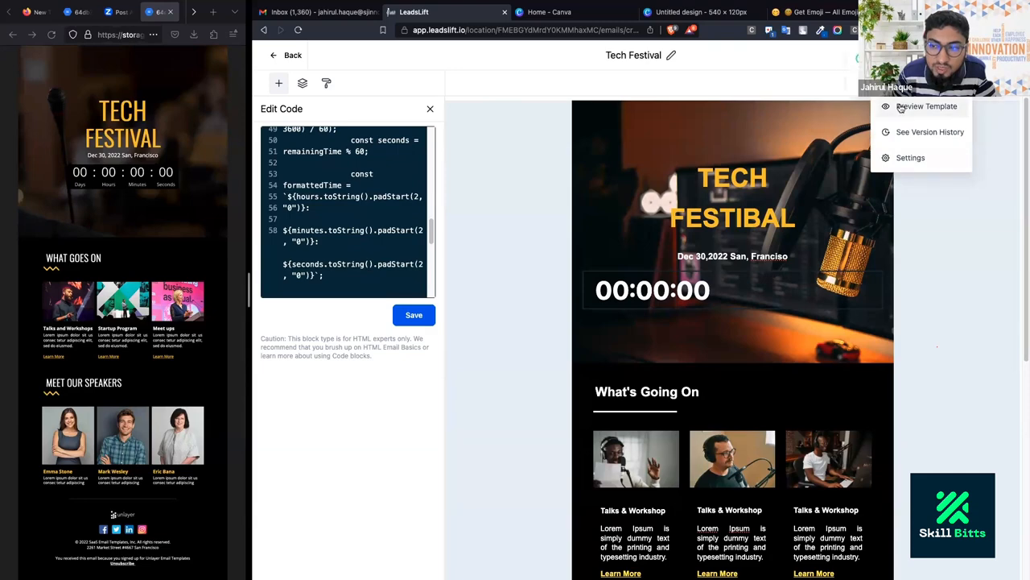
left_click(900, 107)
left_click(723, 90)
scroll(665, 269, "down", 3)
scroll(663, 265, "up", 3)
scroll(661, 263, "down", 5)
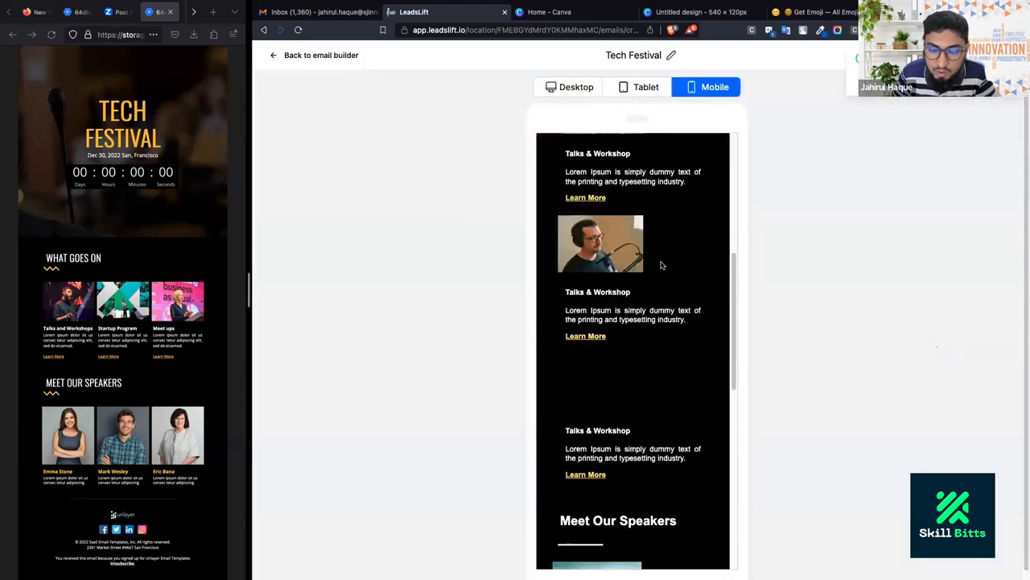
scroll(662, 264, "up", 5)
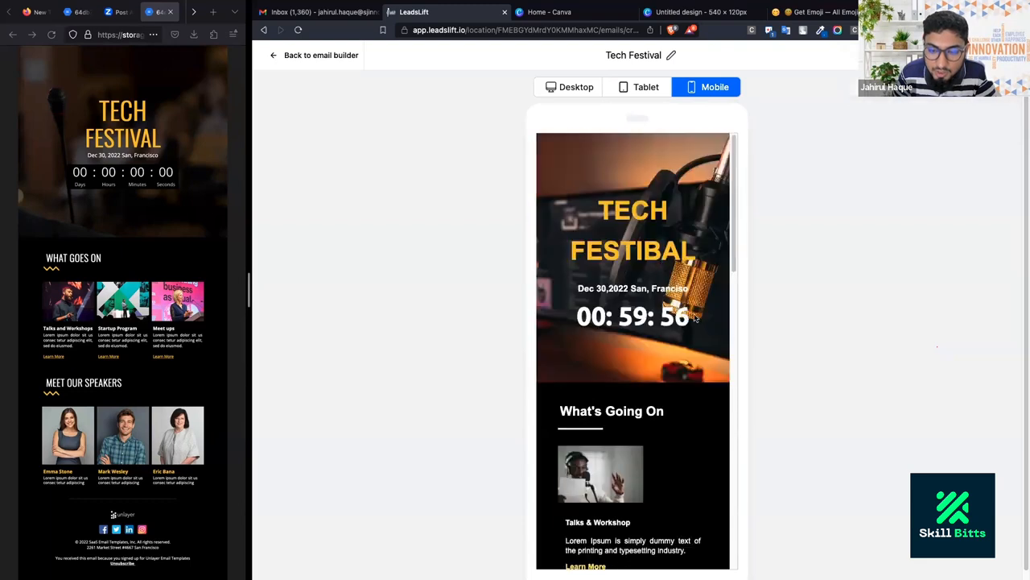
left_click_drag(577, 317, 690, 318)
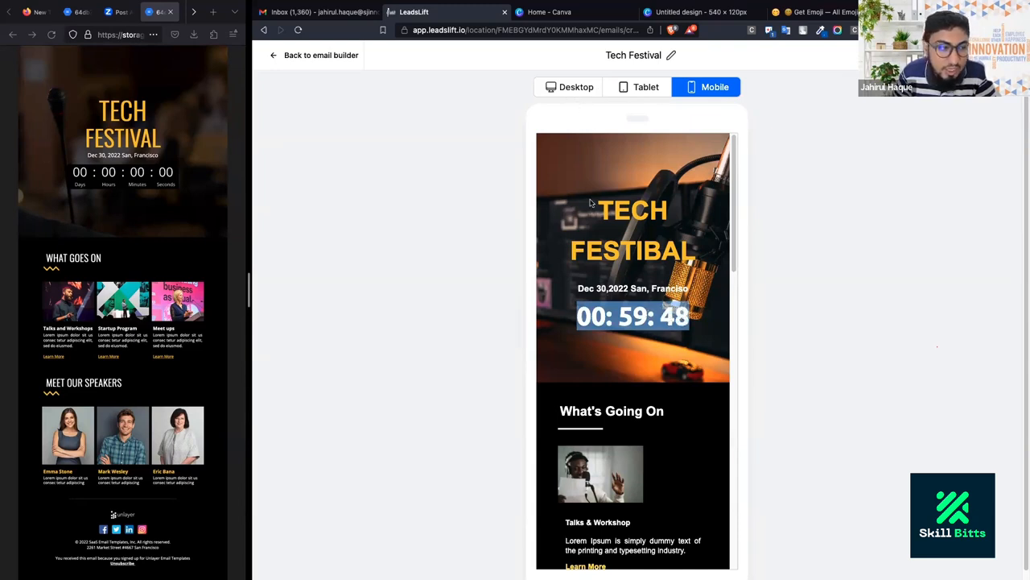
left_click(596, 86)
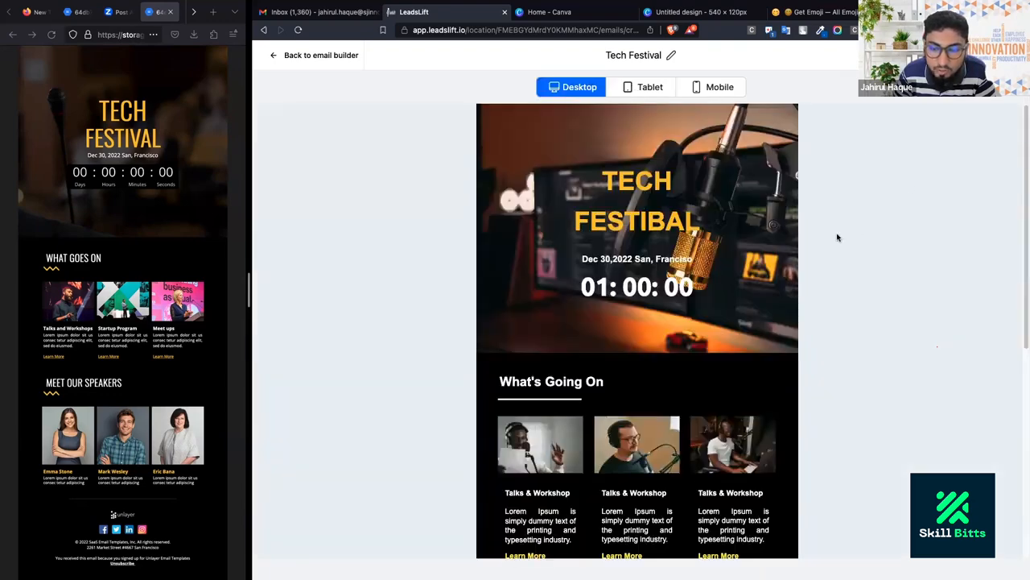
left_click(290, 55)
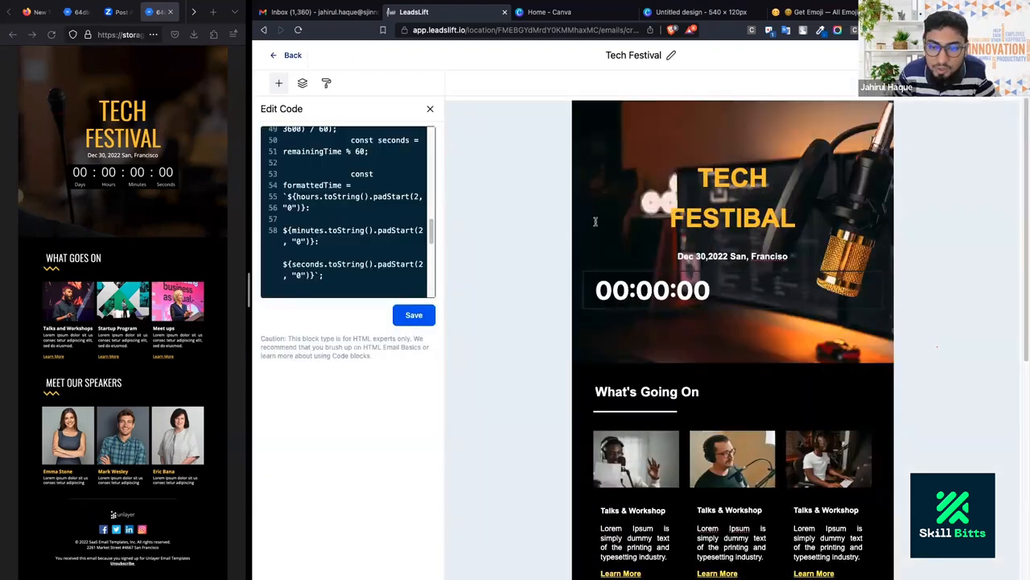
Set the hero section layout's background color to #000000FA.
left_click(560, 150)
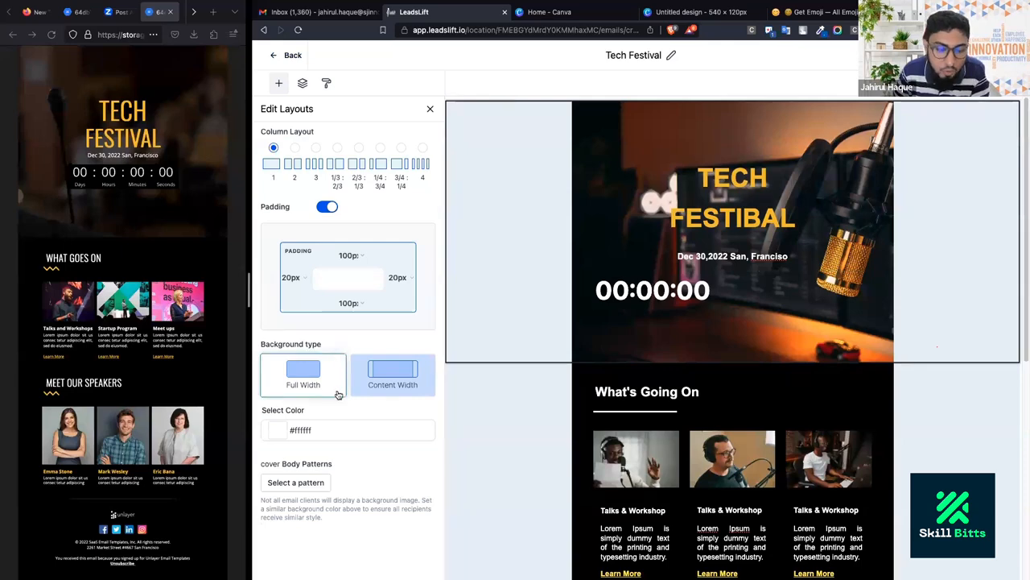
left_click(272, 429)
left_click_drag(343, 336, 384, 333)
left_click_drag(377, 283, 393, 349)
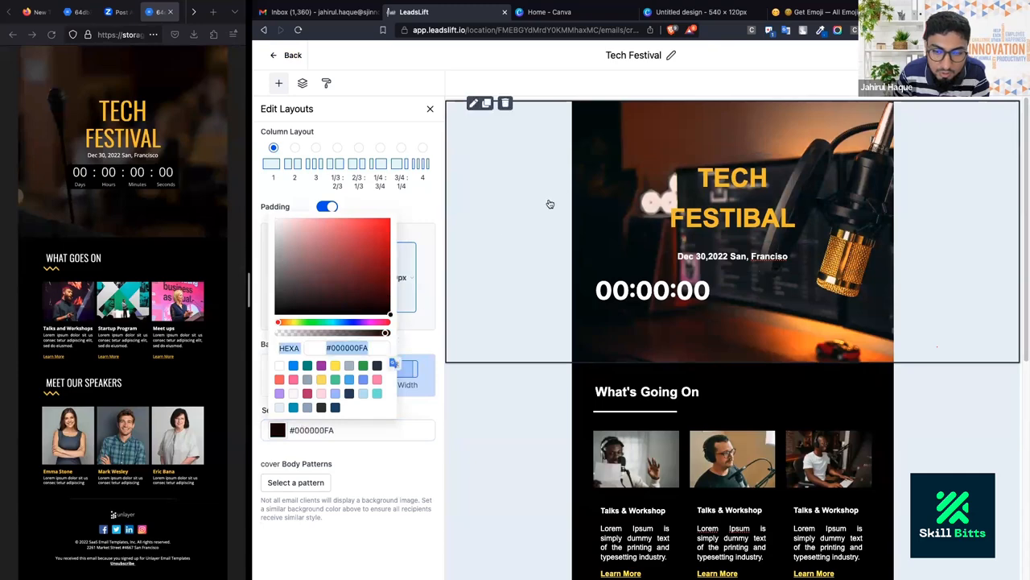
left_click(526, 216)
left_click(537, 285)
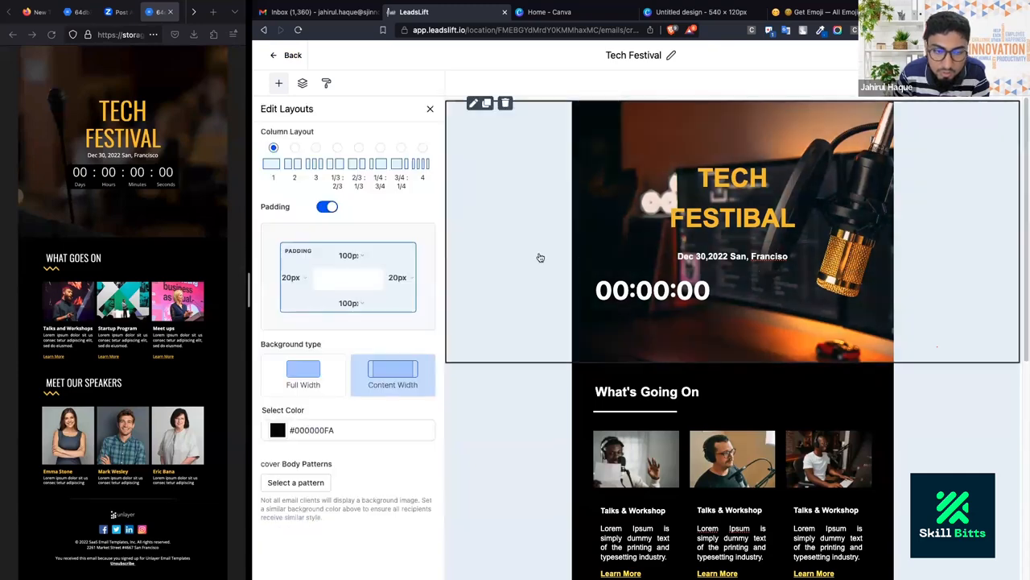
Reselect the hero section to show its layout settings.
left_click(674, 110)
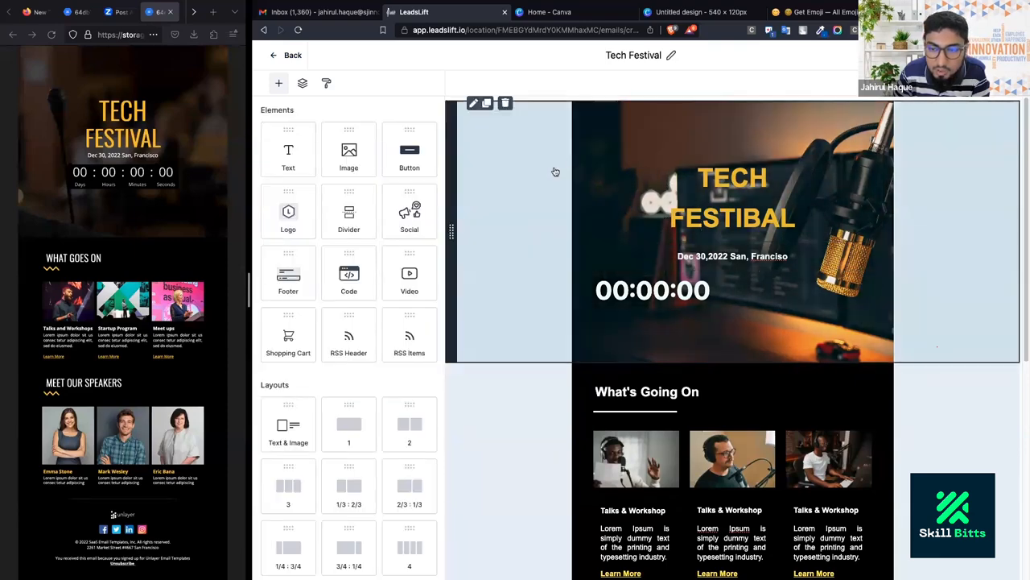
left_click(591, 203)
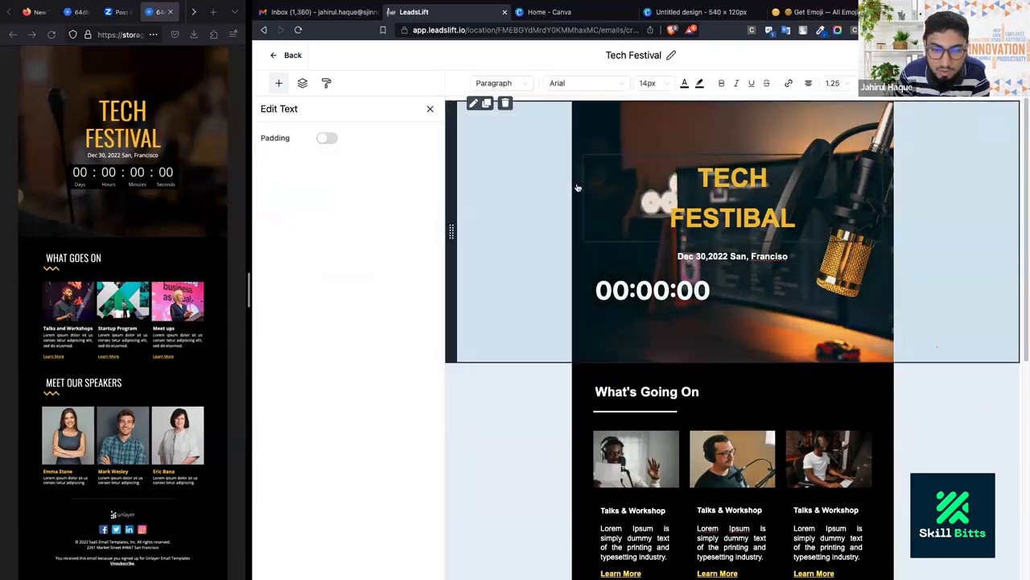
left_click(576, 188)
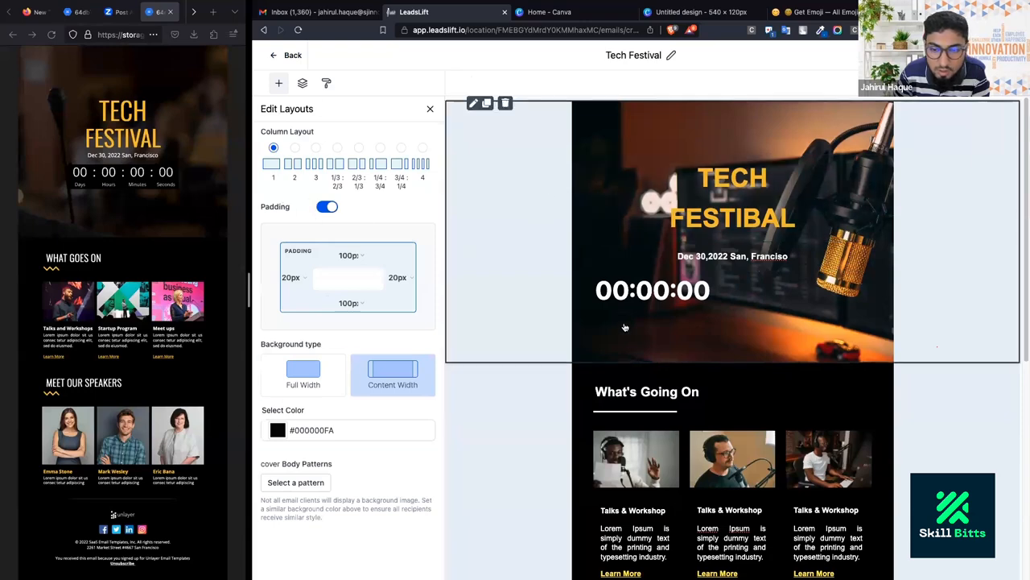
scroll(757, 350, "down", 3)
scroll(743, 347, "up", 3)
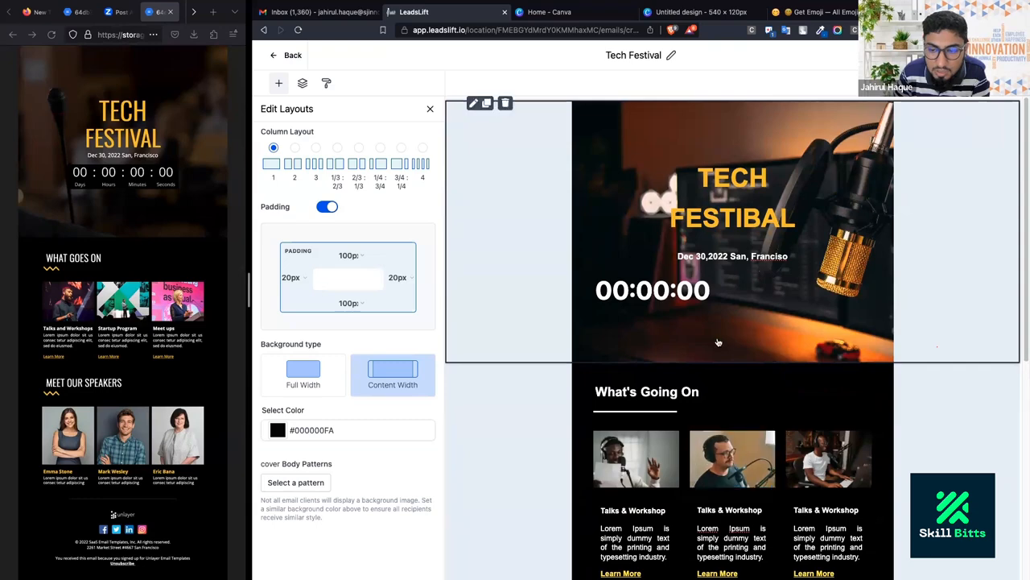
left_click(565, 229)
left_click(568, 275)
left_click(547, 254)
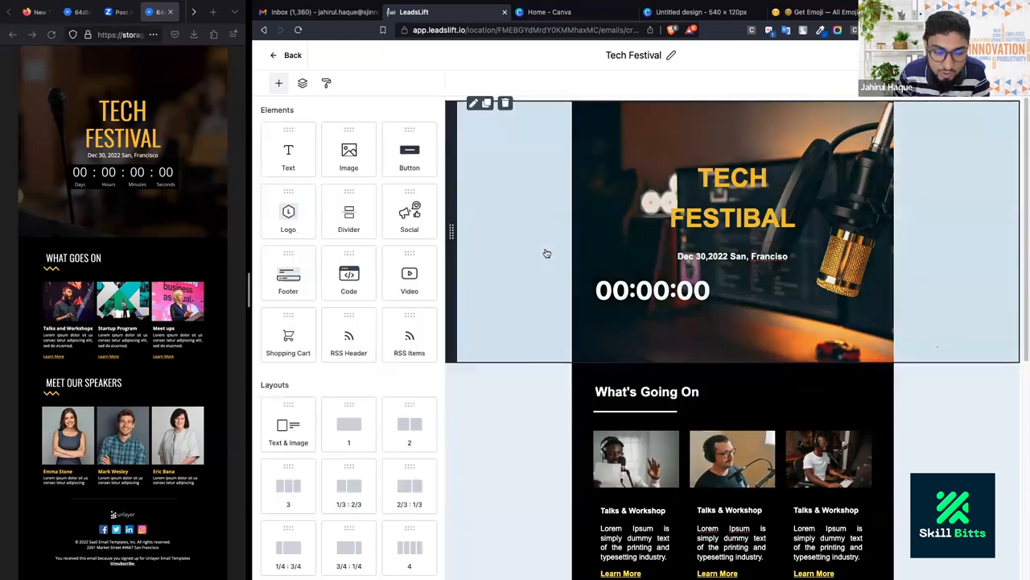
Look through the hero section's background pattern choices and return to its layout settings.
left_click(582, 228)
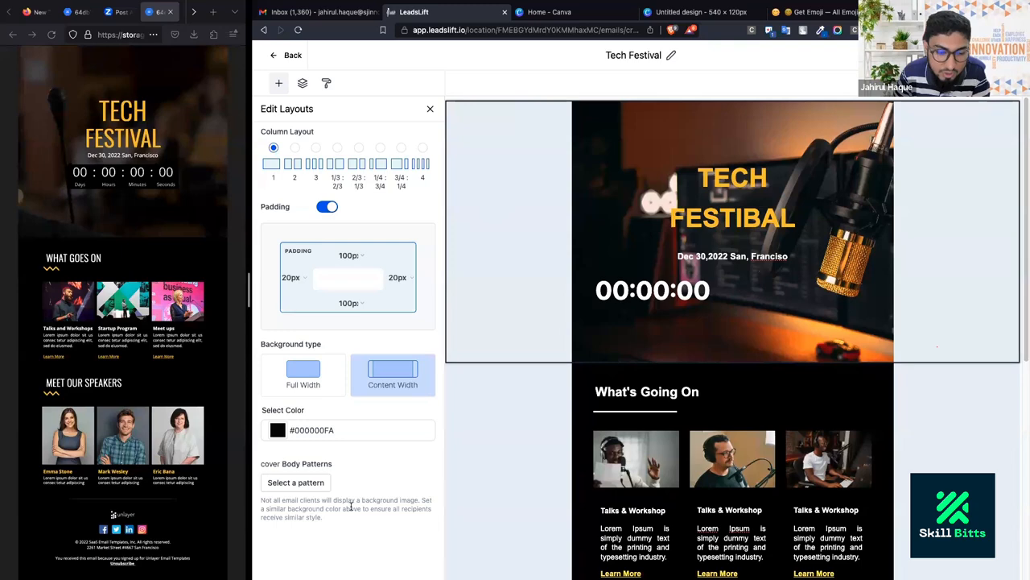
left_click(314, 485)
left_click(355, 247)
scroll(382, 322, "down", 5)
scroll(333, 239, "up", 5)
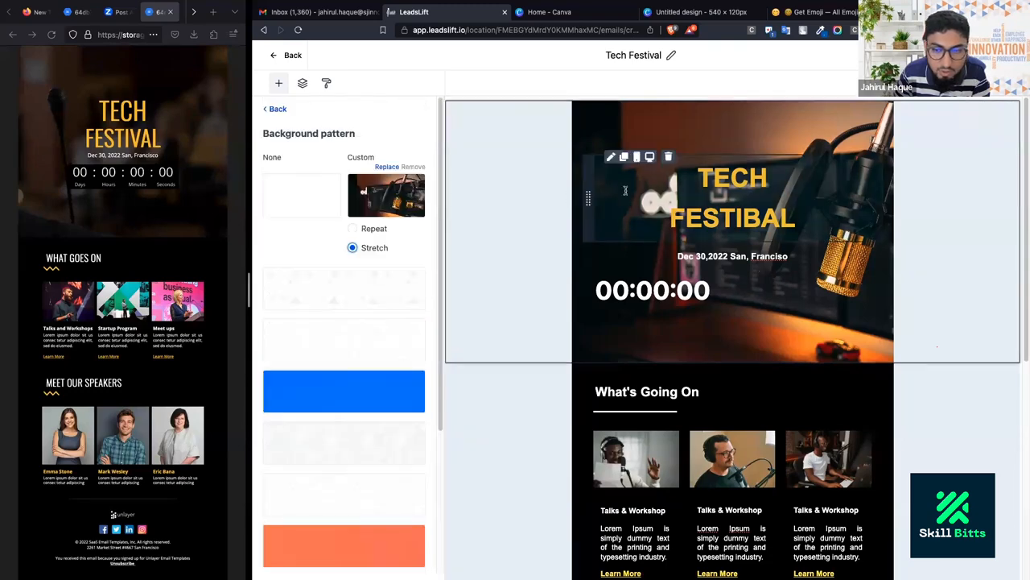
left_click(642, 117)
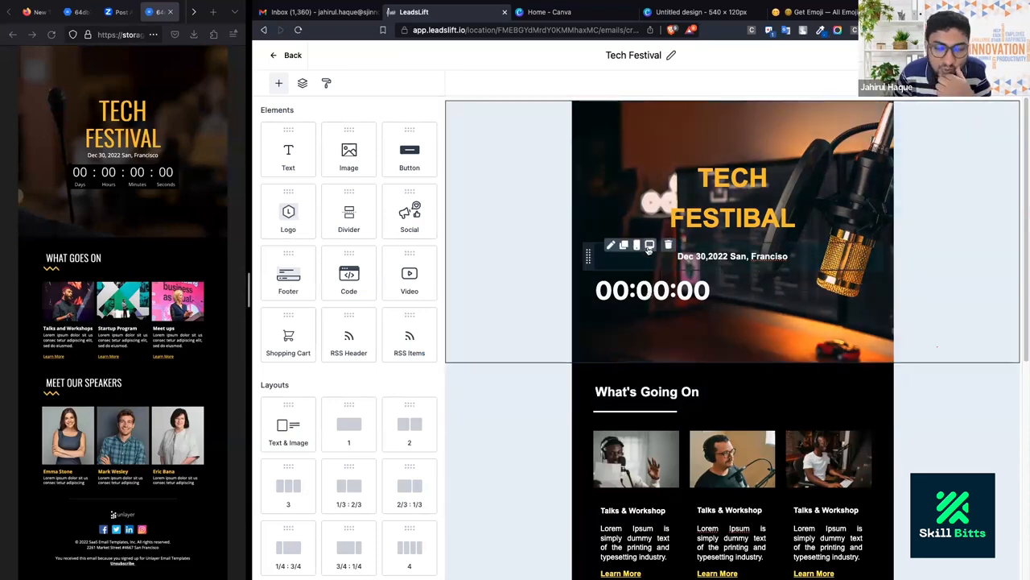
left_click(579, 209)
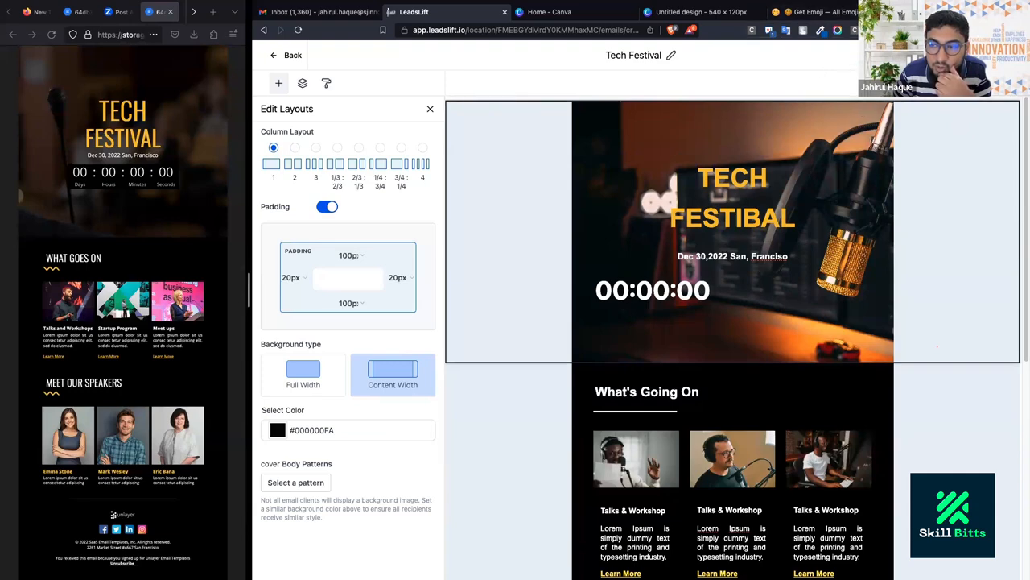
Preview the template in desktop view and review it from the hero section down to the footer.
left_click(934, 56)
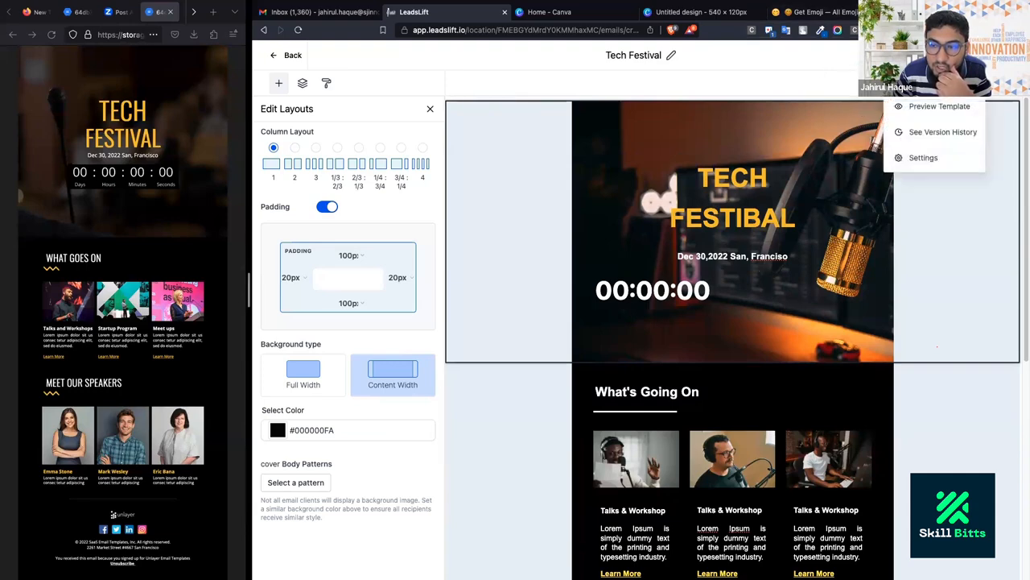
left_click(936, 106)
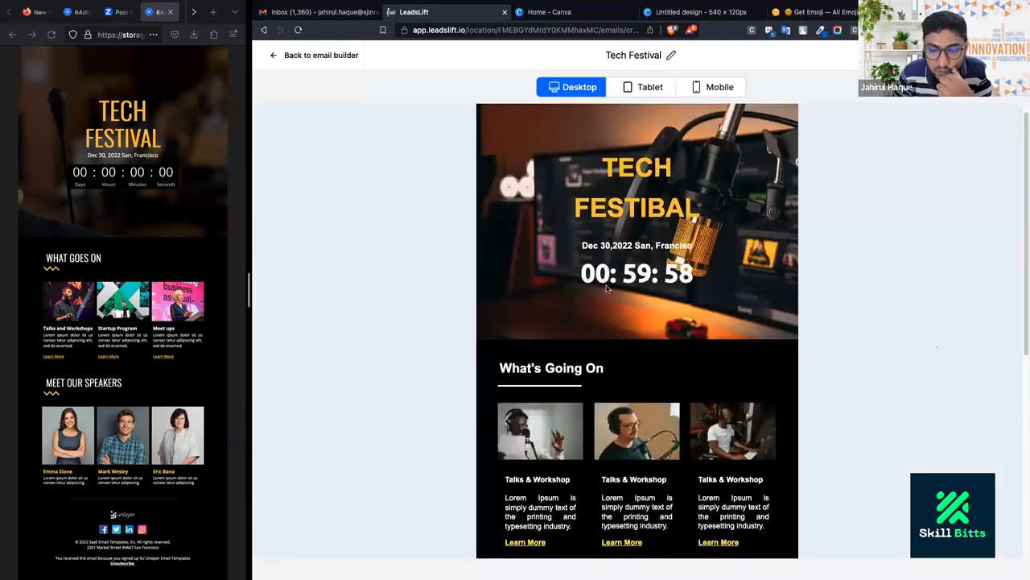
scroll(607, 288, "down", 4)
scroll(609, 291, "up", 2)
scroll(608, 291, "down", 3)
scroll(609, 291, "up", 5)
scroll(608, 292, "down", 4)
scroll(609, 292, "up", 4)
scroll(611, 296, "down", 4)
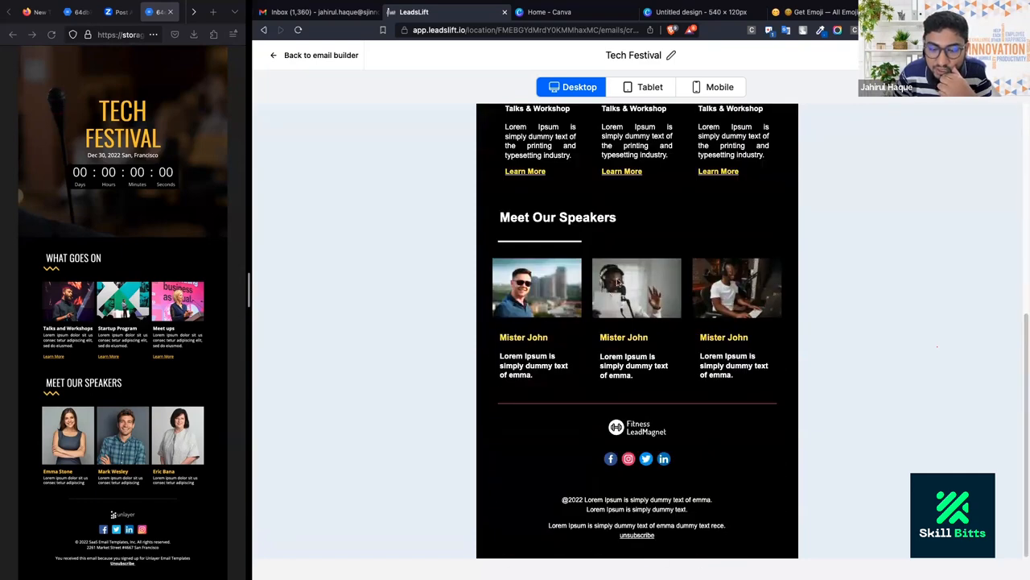
Review the whole template in mobile preview, including the speaker cards and hero title, and return to the email builder.
left_click(697, 89)
scroll(642, 353, "down", 5)
scroll(642, 353, "up", 4)
scroll(642, 352, "down", 8)
scroll(643, 353, "up", 4)
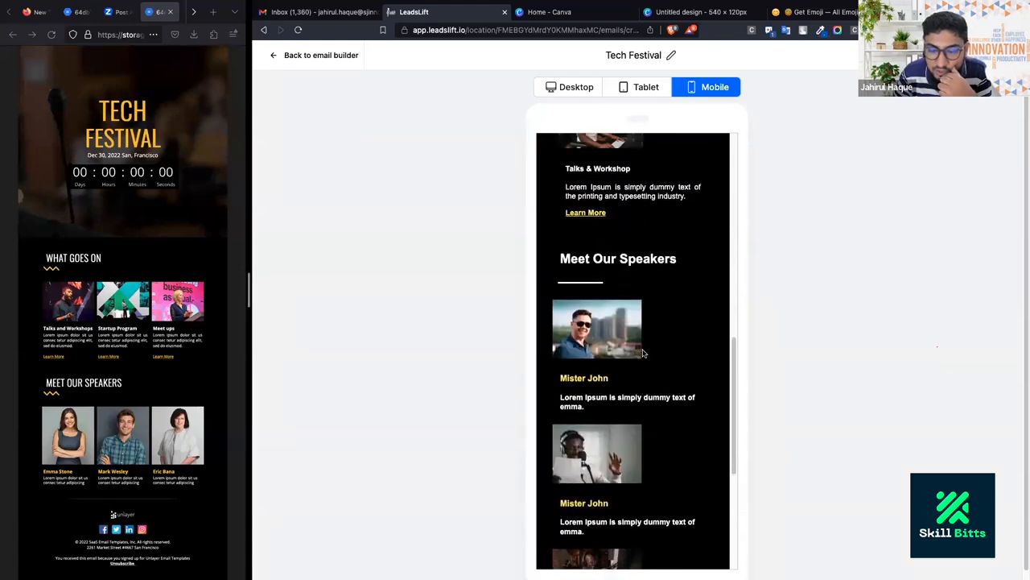
scroll(596, 378, "down", 3)
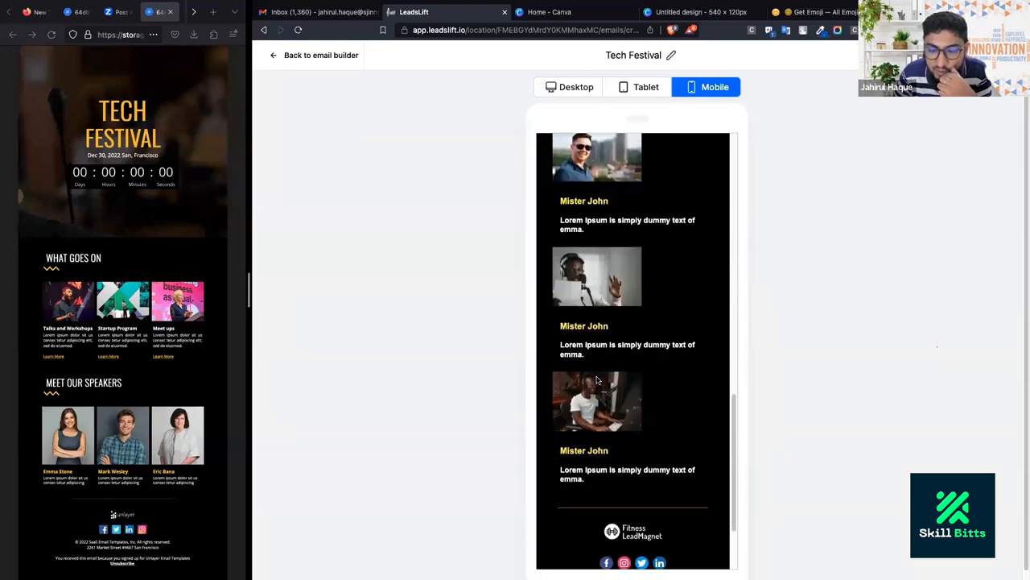
scroll(596, 380, "down", 2)
scroll(597, 377, "up", 12)
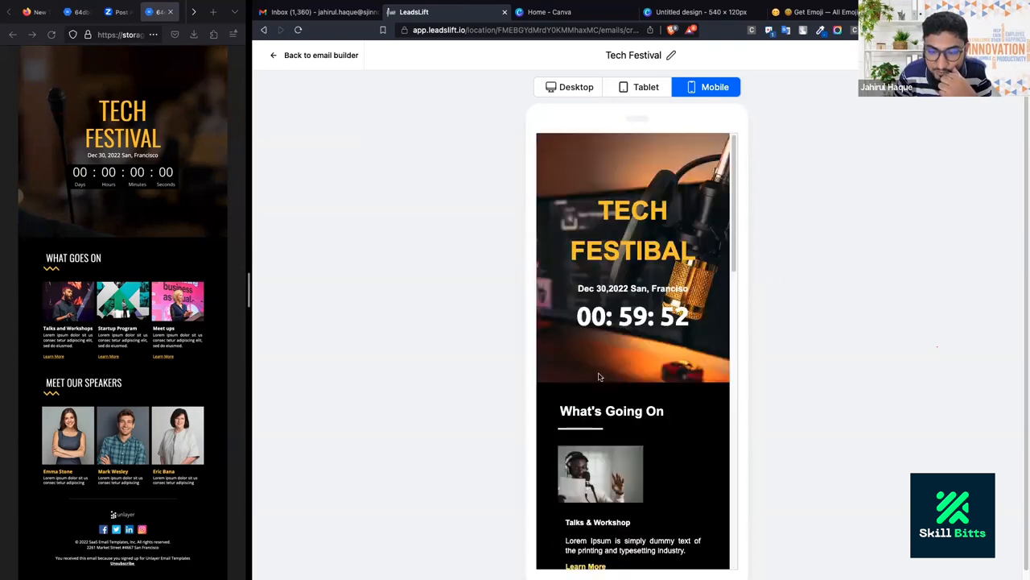
left_click_drag(597, 211, 685, 260)
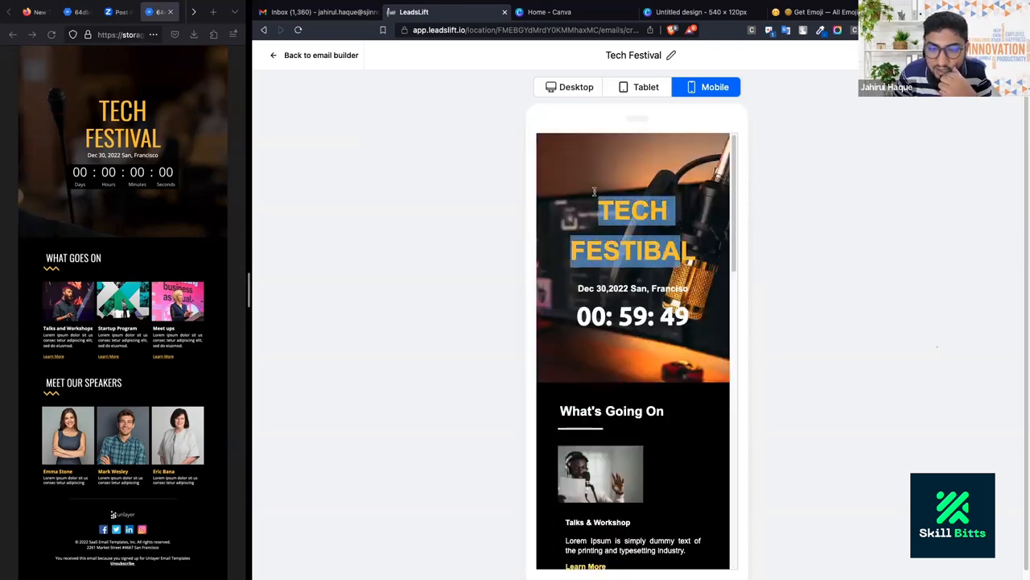
left_click(350, 55)
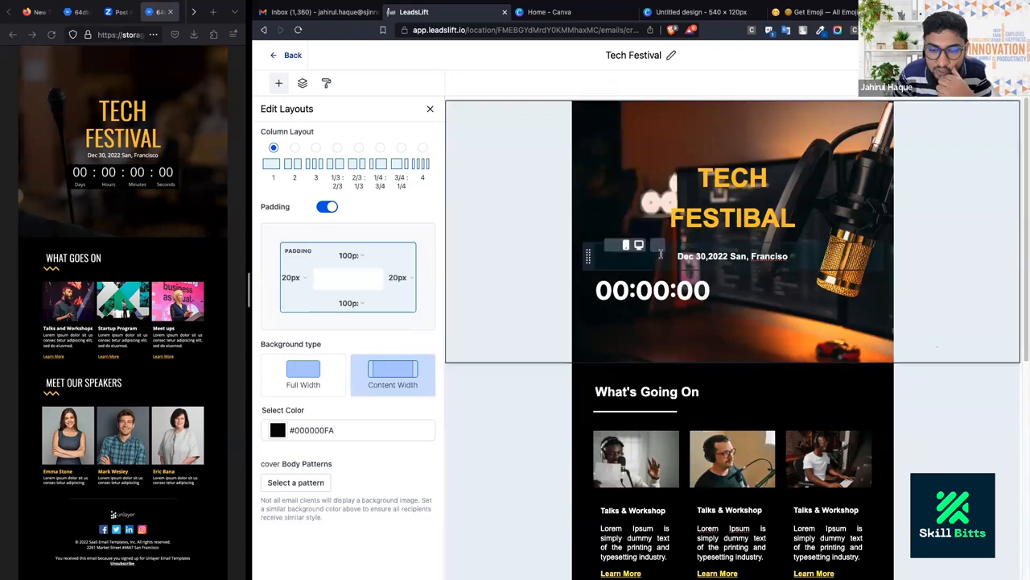
Enable mobile formatting for Heading H1 in the template's appearance settings.
left_click(685, 215)
left_click(728, 177)
left_click(304, 83)
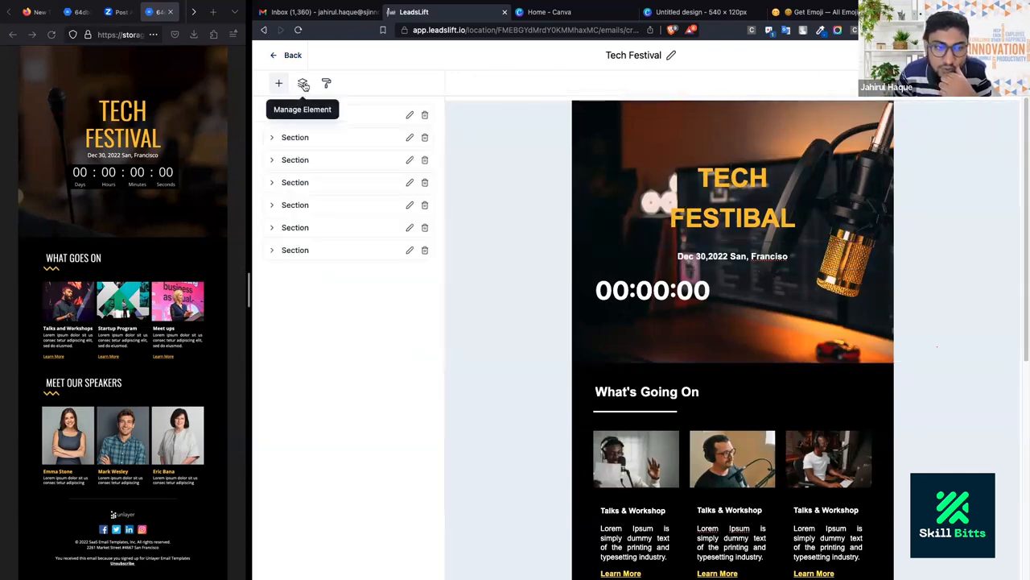
left_click(327, 84)
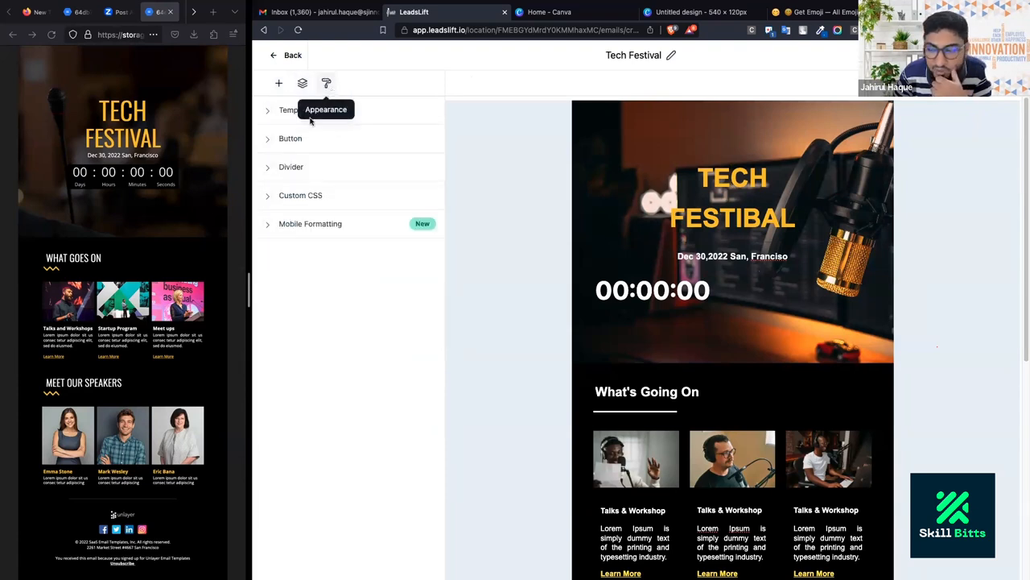
left_click(271, 226)
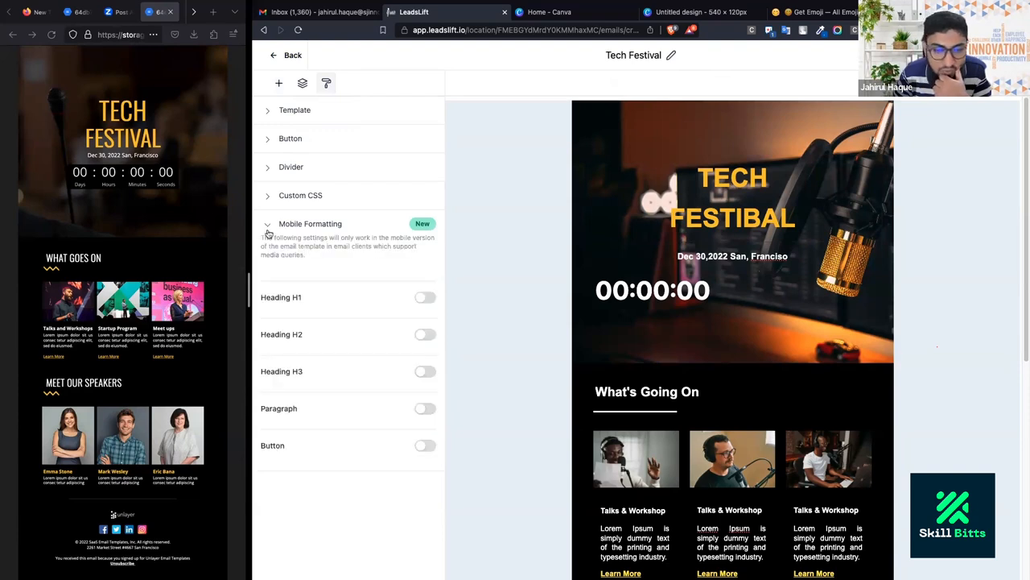
left_click(425, 299)
Check the hero title's heading style and set the mobile font size of Heading H1 to 20.
left_click(731, 199)
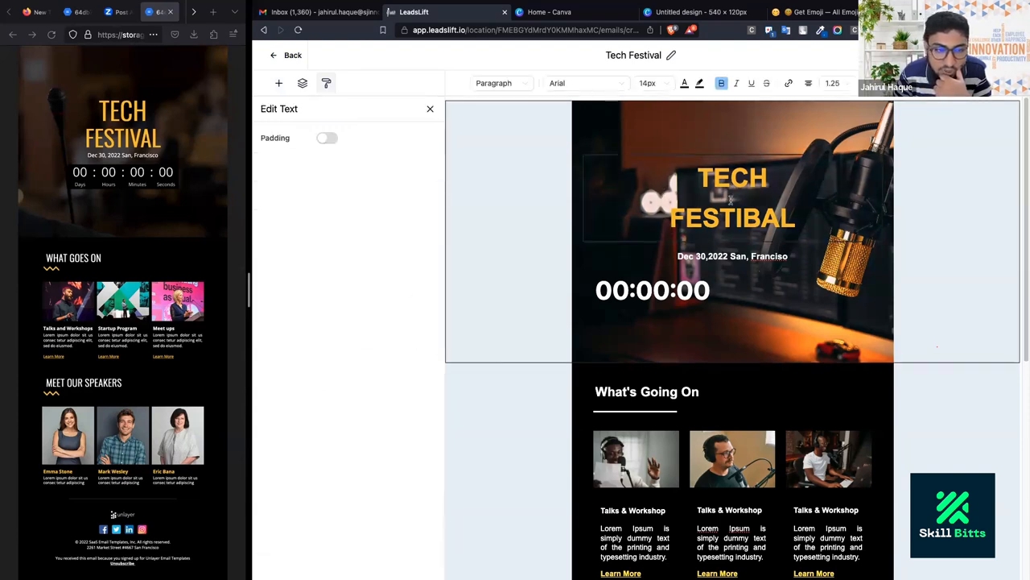
left_click_drag(695, 173, 793, 229)
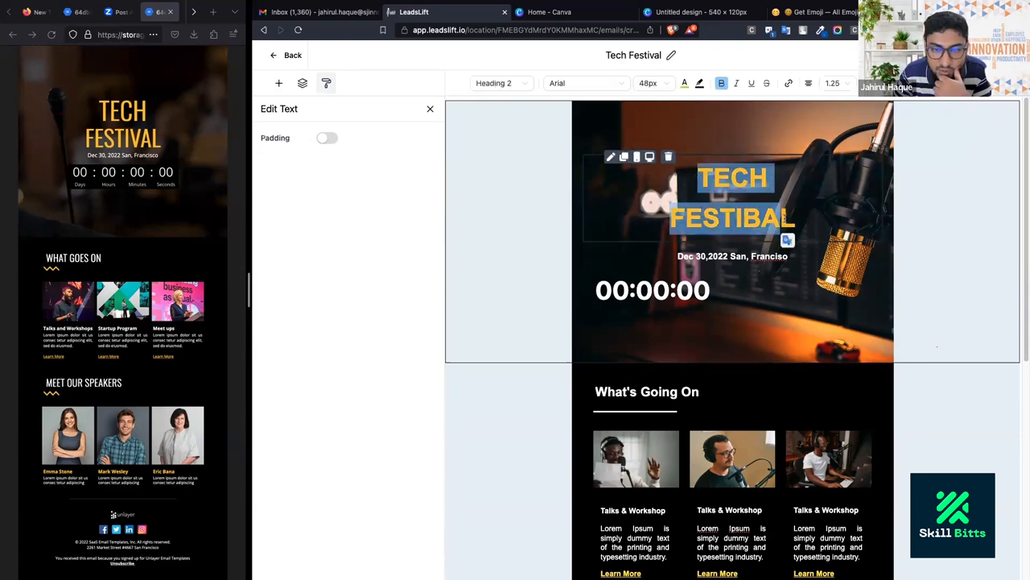
left_click(326, 81)
left_click(290, 334)
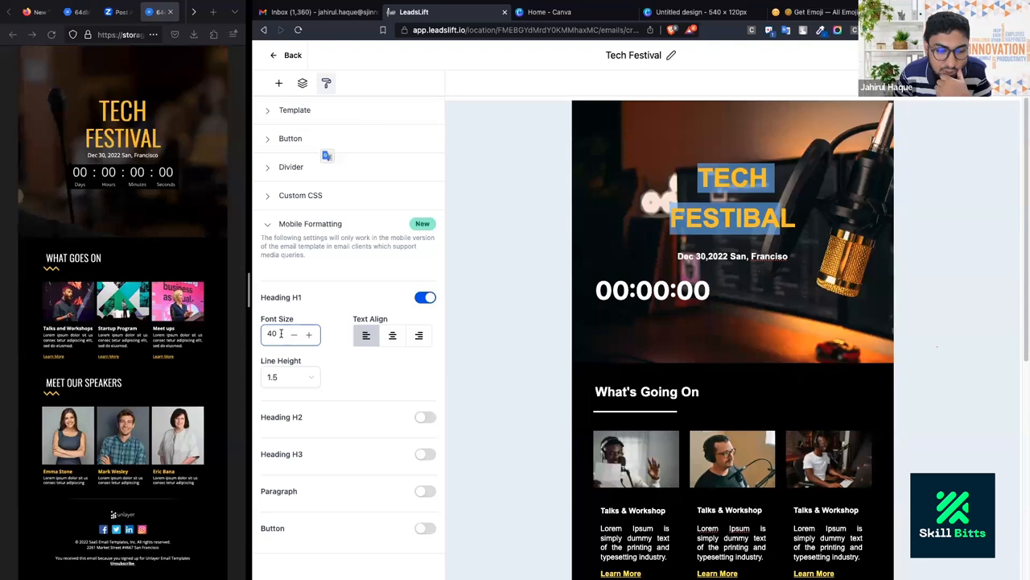
left_click_drag(283, 334, 250, 335)
type("30")
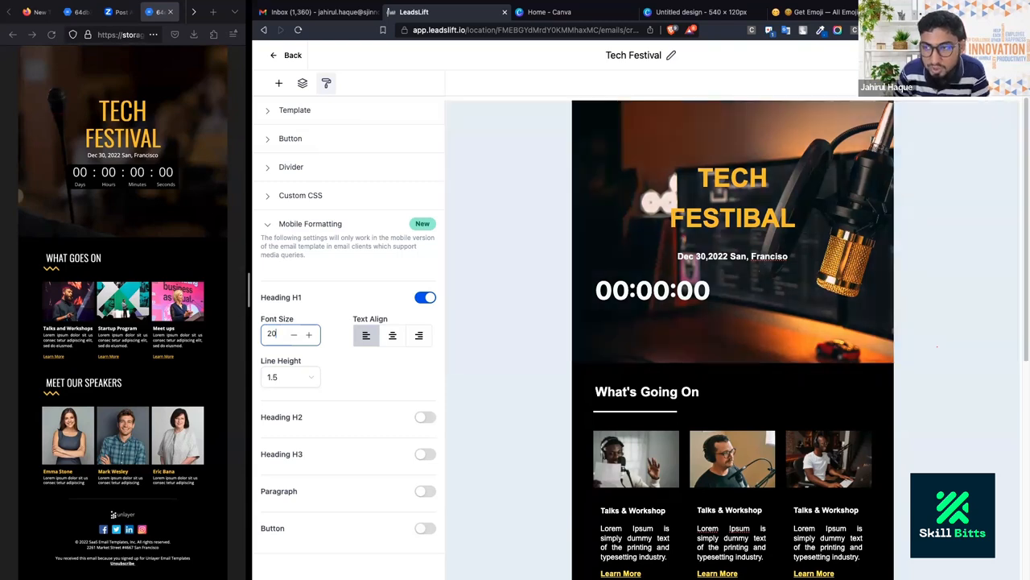
Check the hero title and workshop cards in the mobile preview and return to the email builder.
left_click(938, 55)
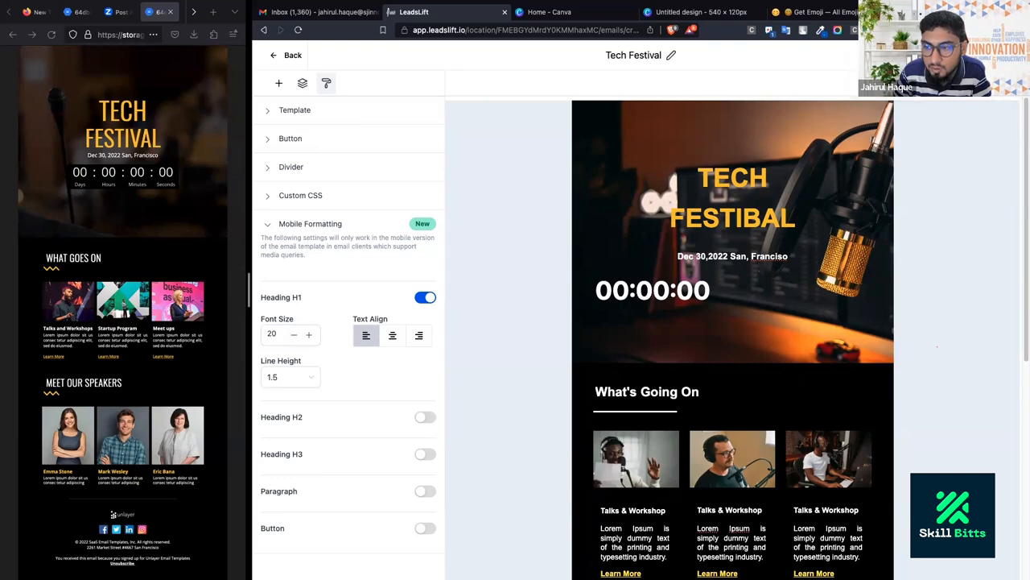
left_click(935, 56)
left_click(907, 113)
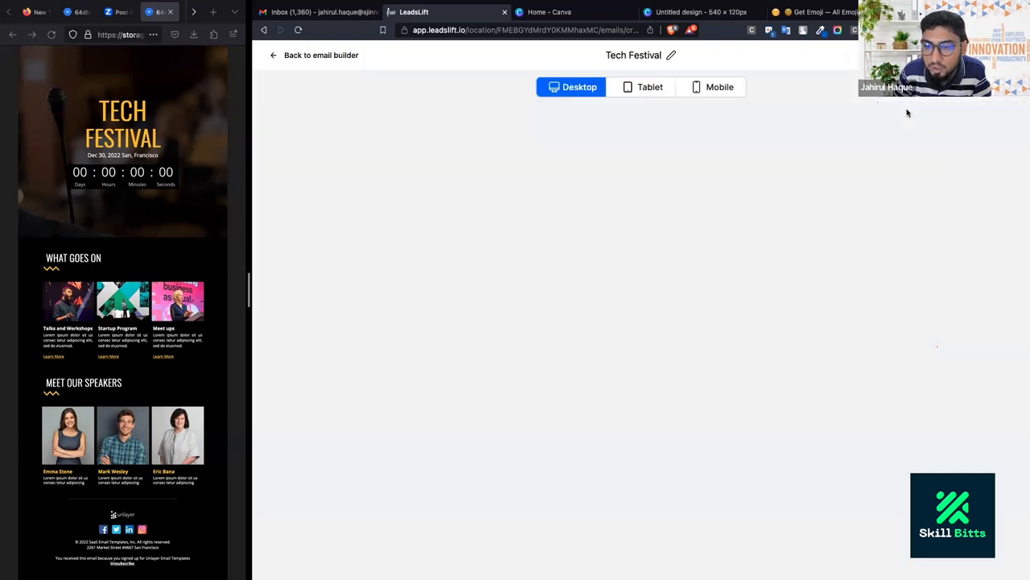
left_click(713, 87)
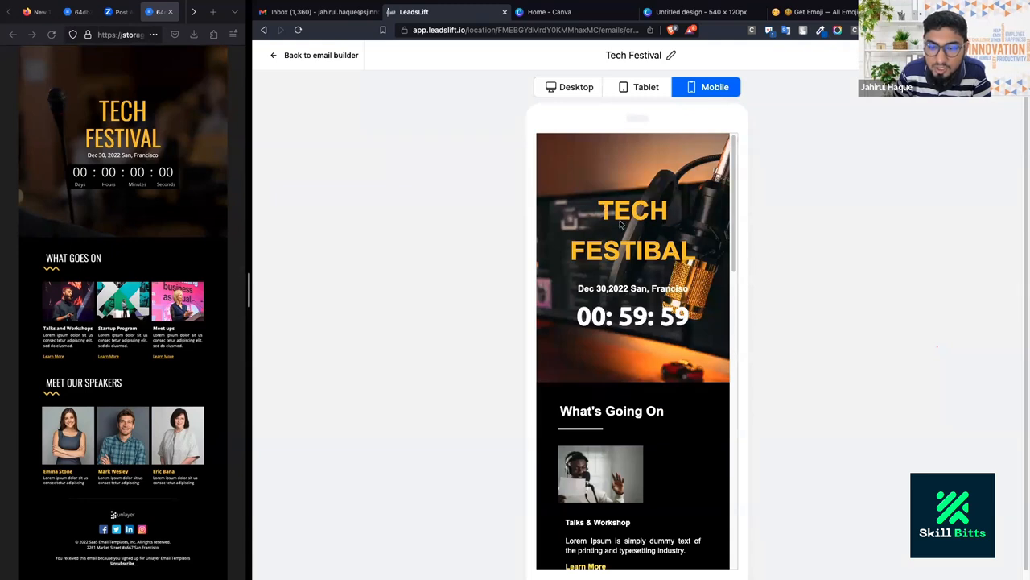
left_click_drag(620, 223, 706, 271)
scroll(684, 321, "down", 3)
scroll(644, 306, "down", 1)
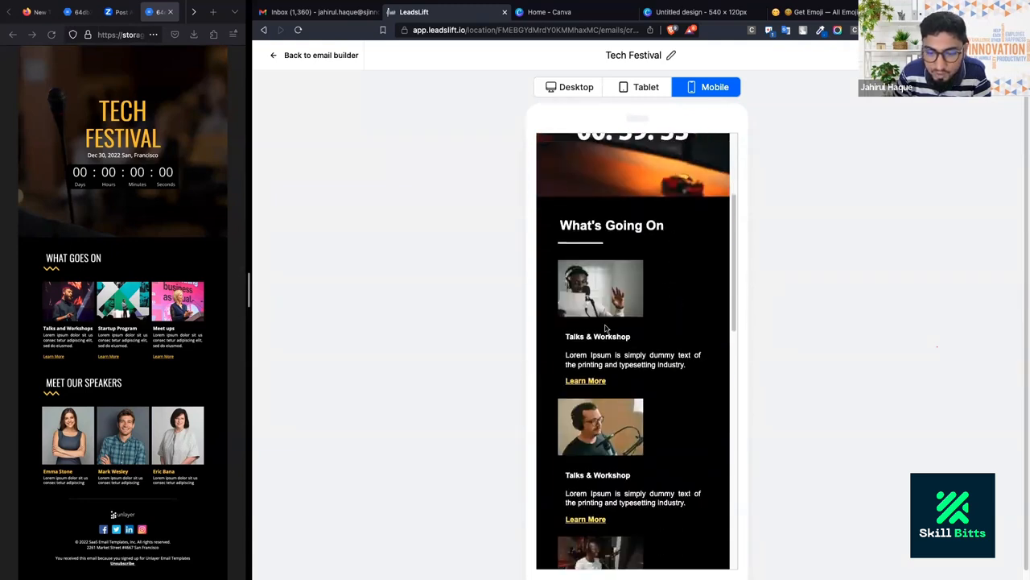
left_click_drag(549, 304, 689, 366)
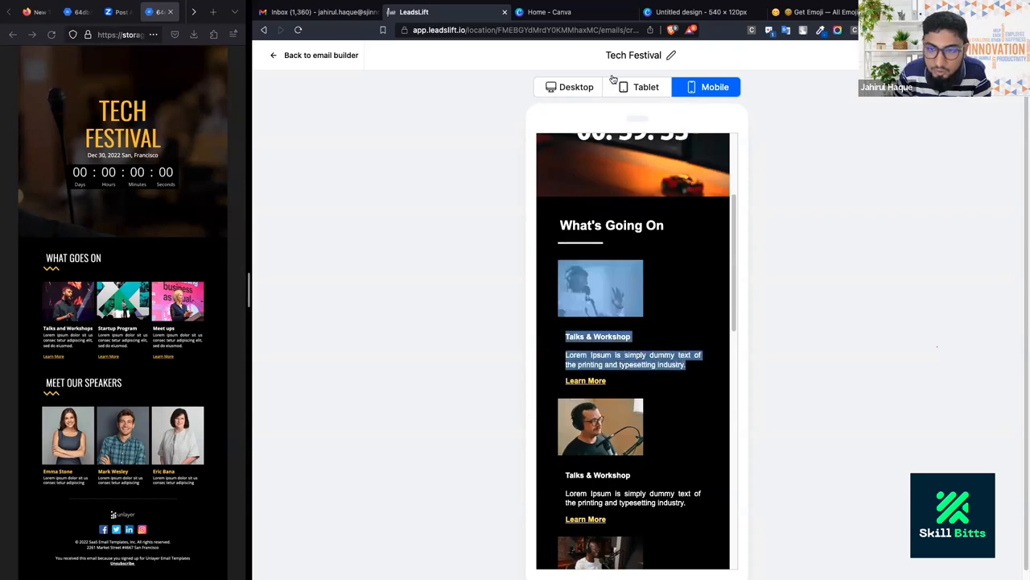
left_click(310, 54)
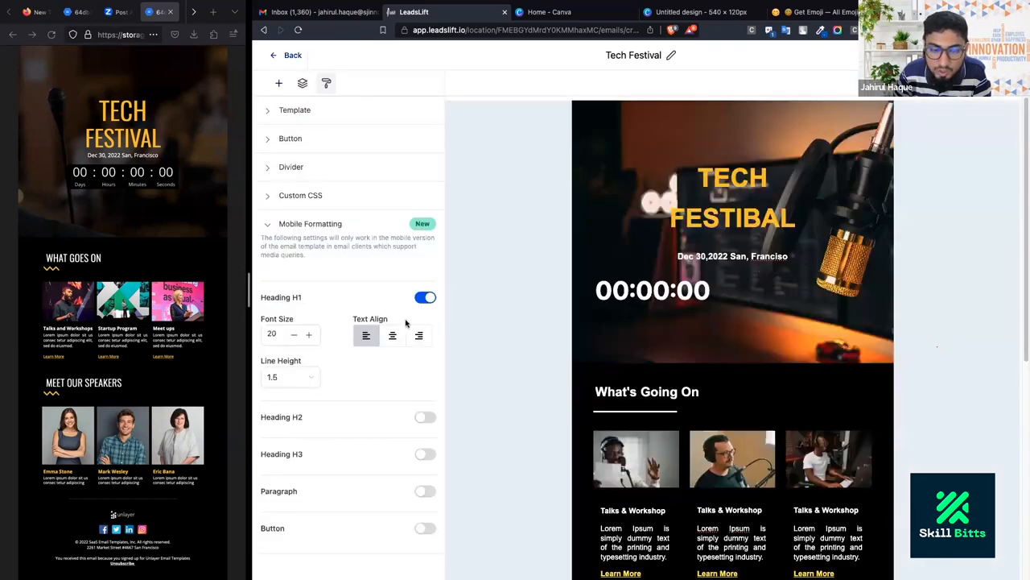
Enable mobile formatting for paragraphs and set their text alignment to center.
left_click(425, 491)
scroll(322, 394, "down", 1)
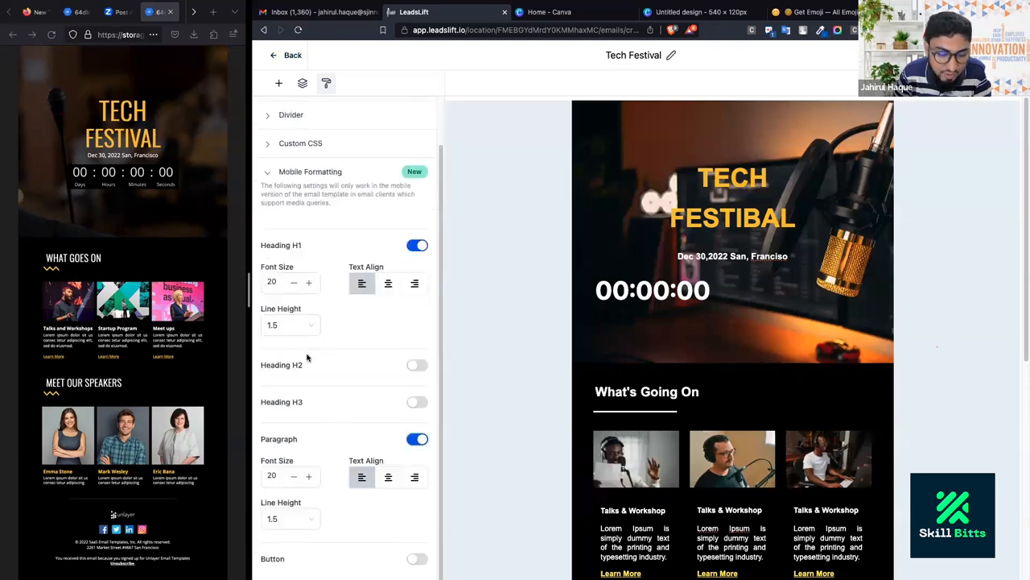
left_click(389, 478)
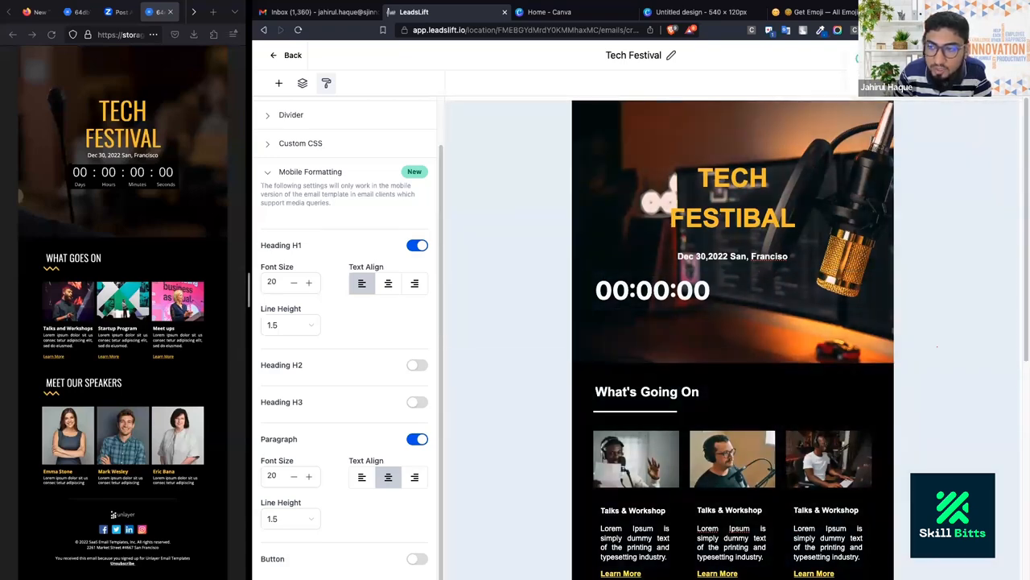
Preview the template on mobile to inspect the paragraph text in the workshop and speaker cards, and return to the builder.
left_click(919, 58)
left_click(916, 109)
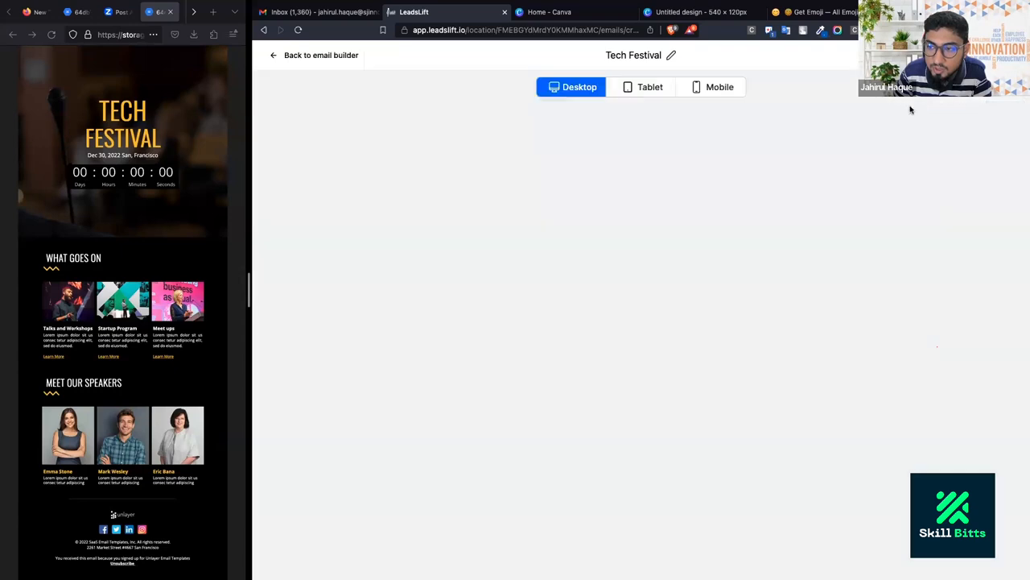
left_click(720, 94)
scroll(645, 425, "down", 5)
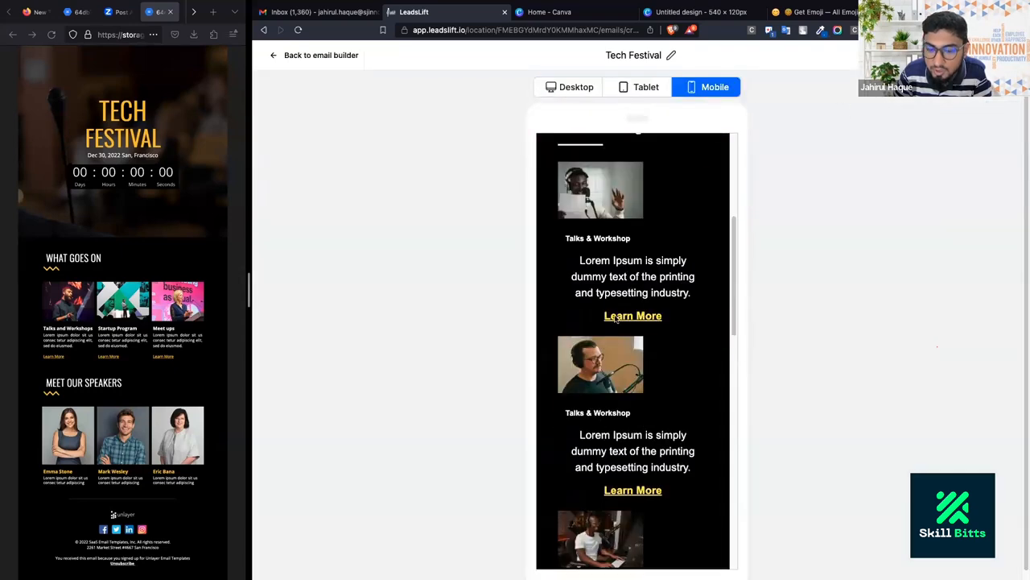
scroll(614, 280, "down", 10)
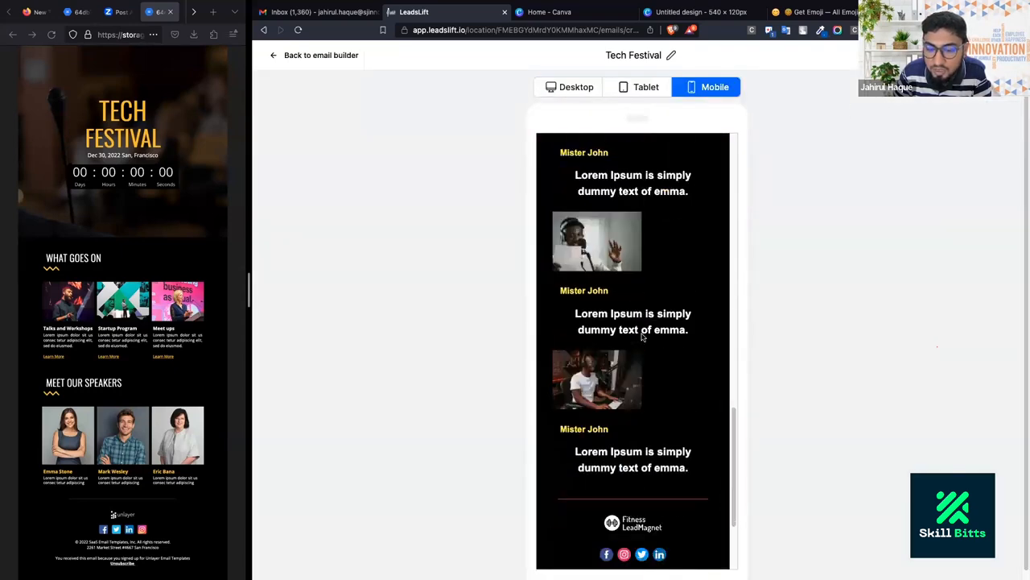
scroll(642, 336, "up", 10)
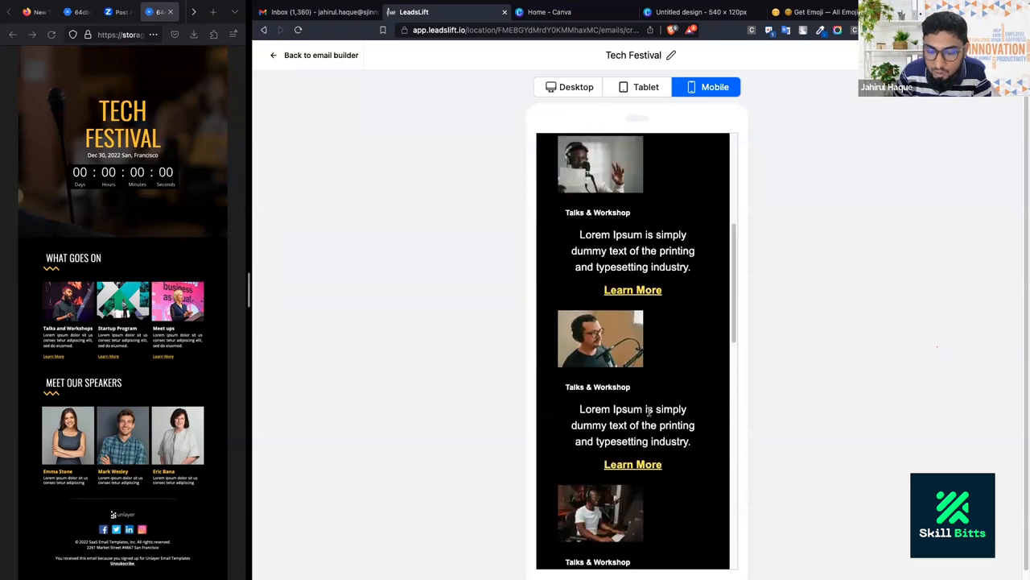
left_click_drag(576, 324, 709, 367)
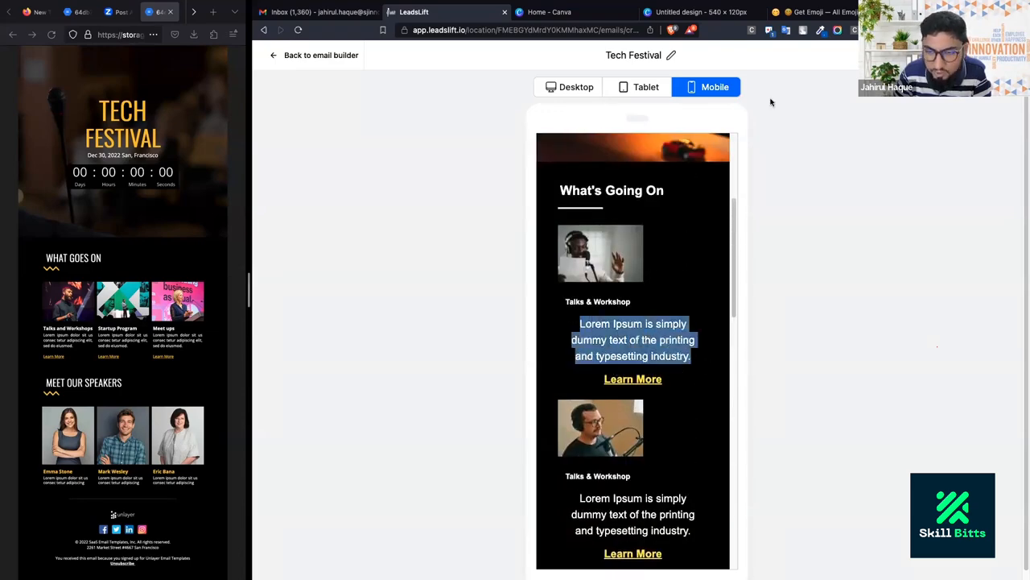
left_click(323, 60)
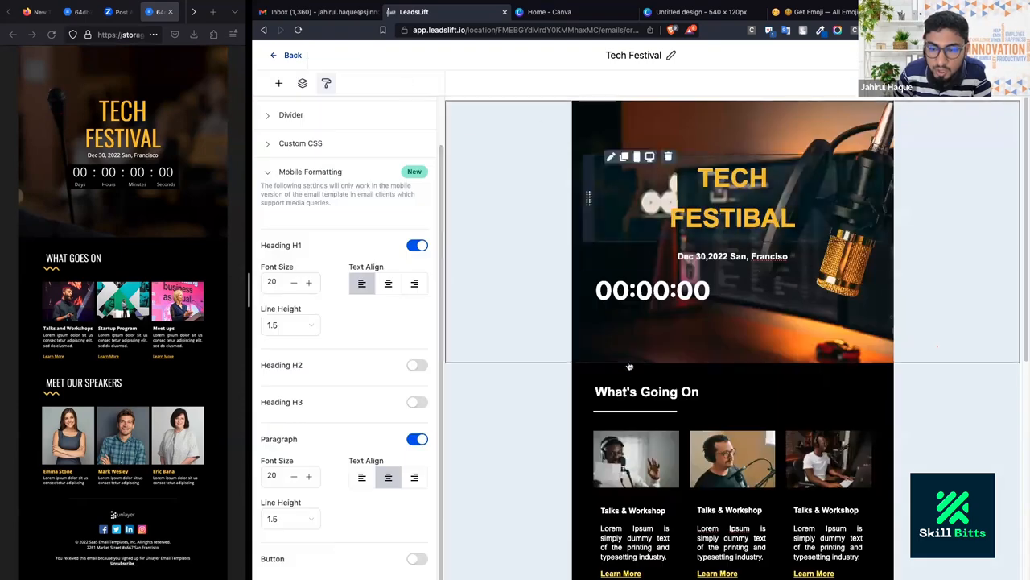
Set the mobile font size of paragraphs to 12 in the mobile formatting settings.
scroll(636, 378, "down", 2)
scroll(643, 386, "down", 2)
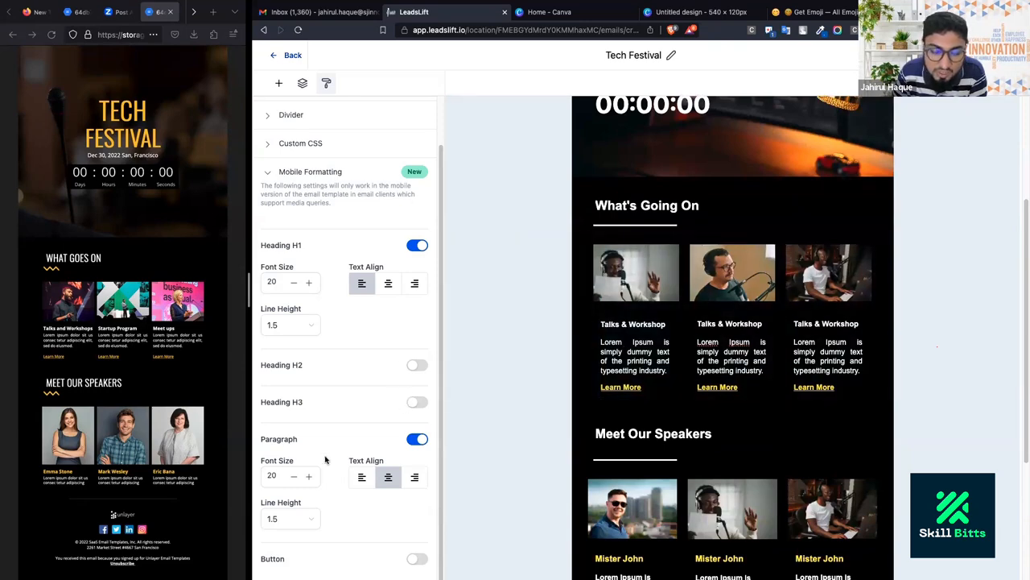
left_click_drag(280, 475, 254, 475)
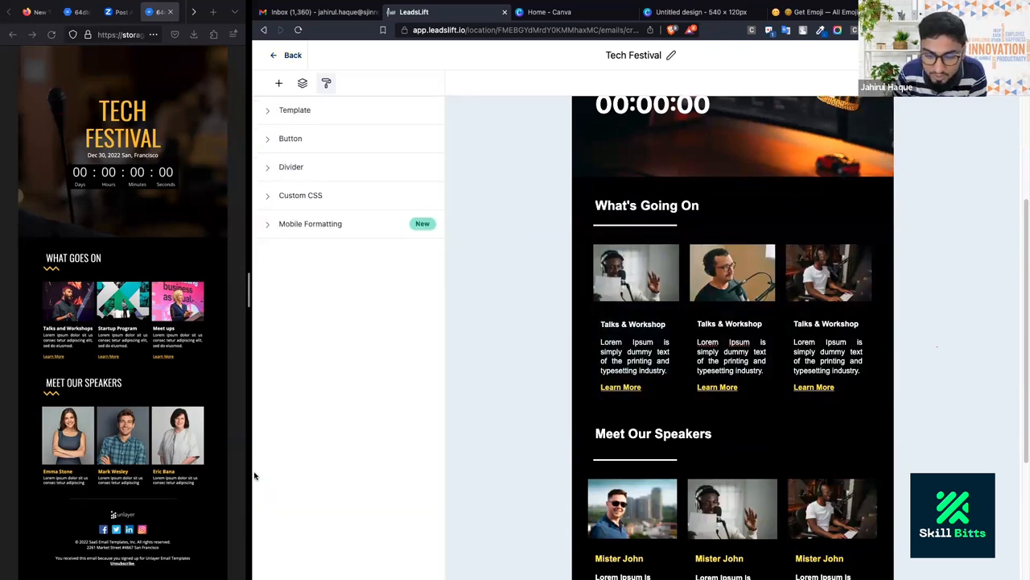
left_click(339, 231)
scroll(306, 487, "down", 2)
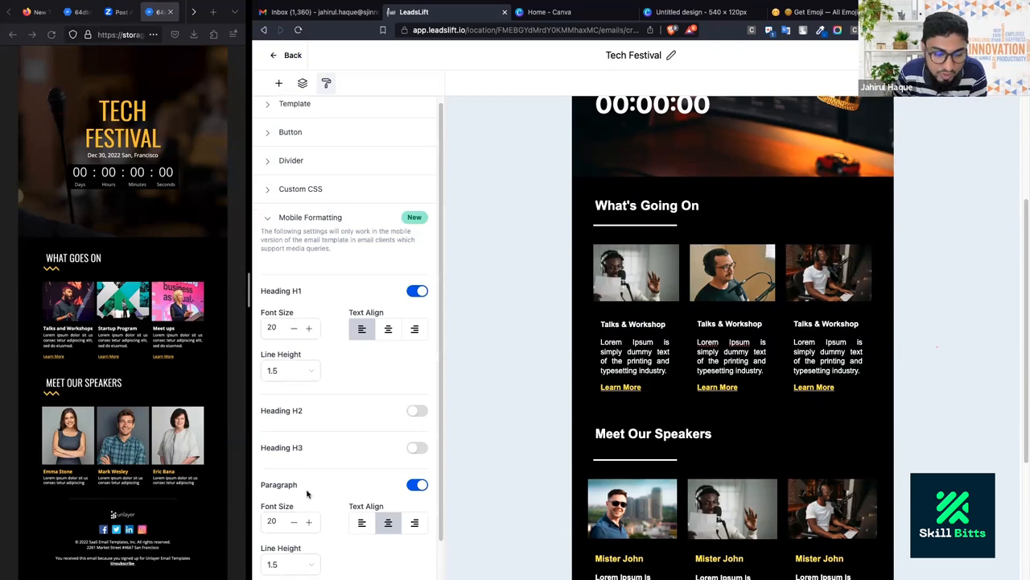
left_click(288, 478)
left_click_drag(283, 478, 271, 476)
type("12")
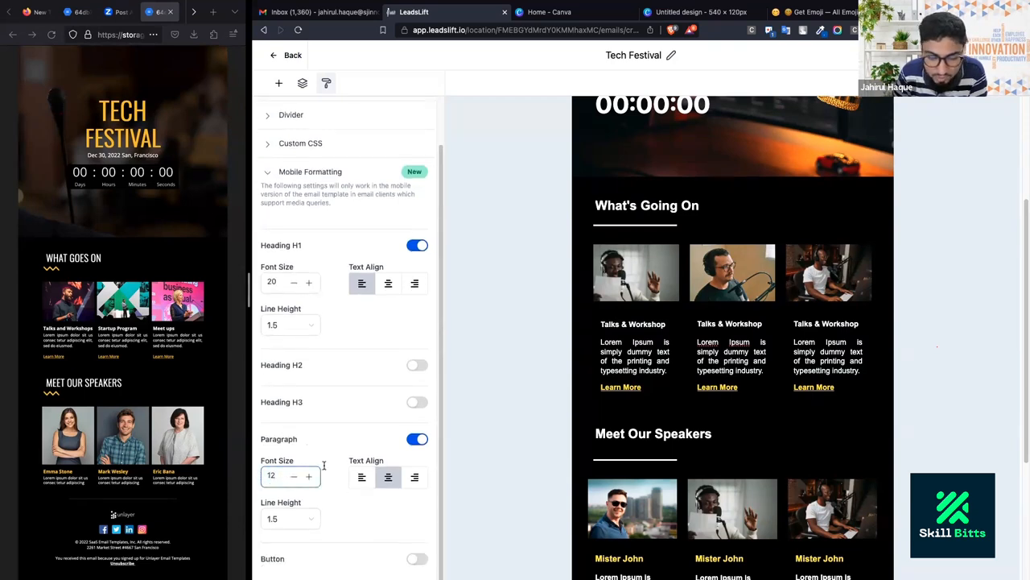
Preview the template on mobile to inspect the workshop cards' paragraph text and titles, and return to the email builder.
left_click(950, 57)
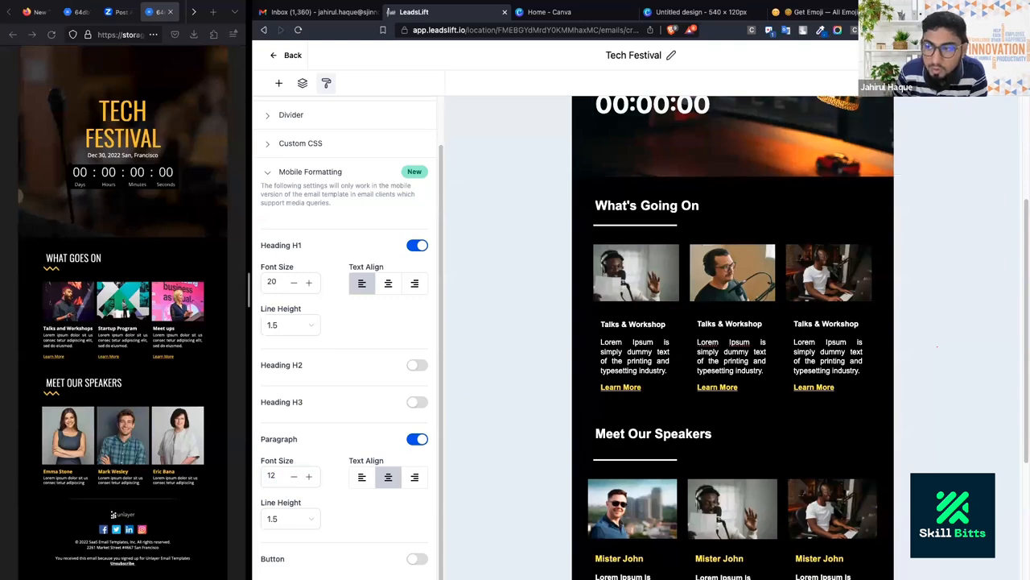
left_click(922, 56)
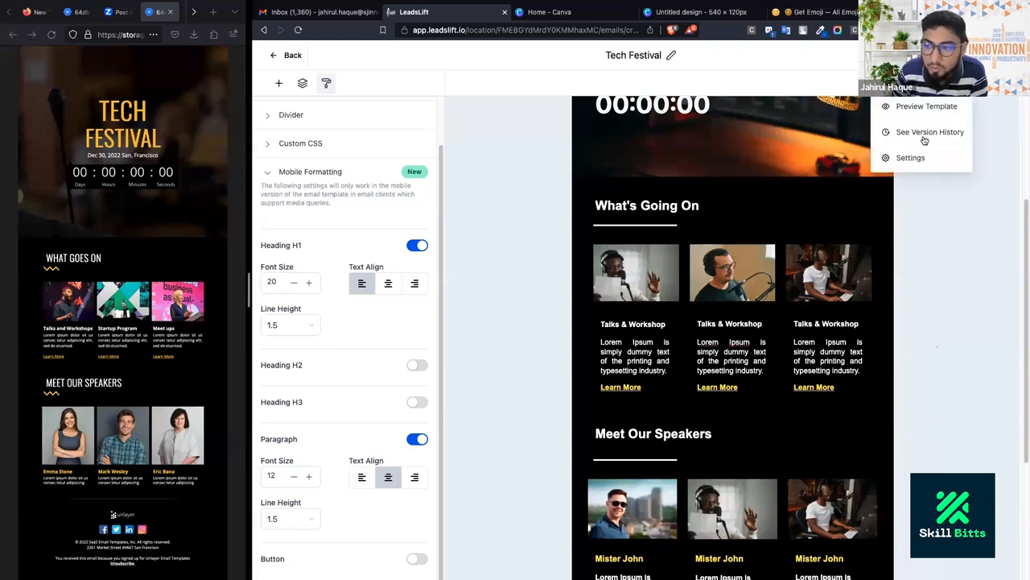
left_click(918, 107)
left_click(735, 92)
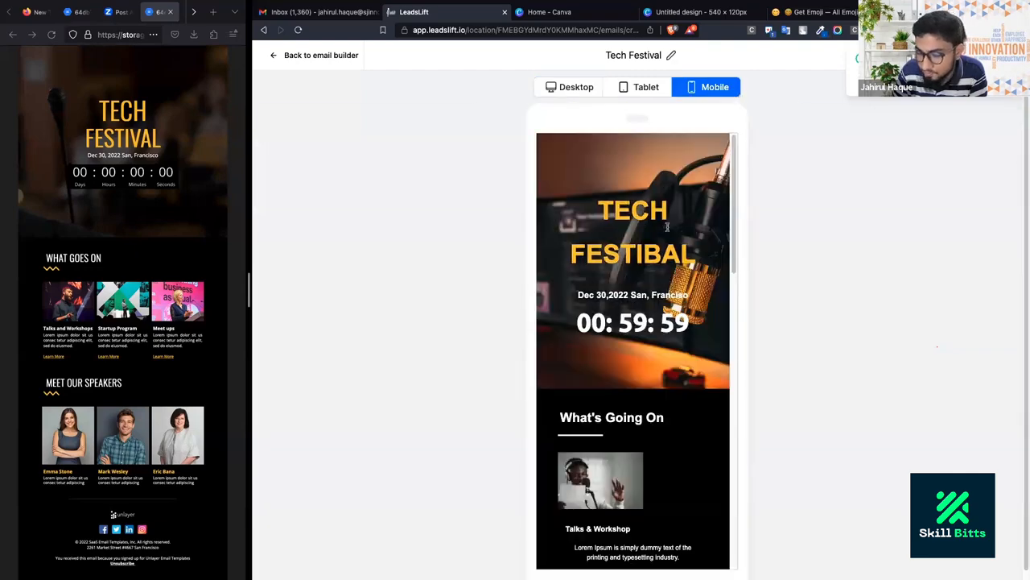
scroll(644, 278, "down", 4)
scroll(641, 278, "down", 3)
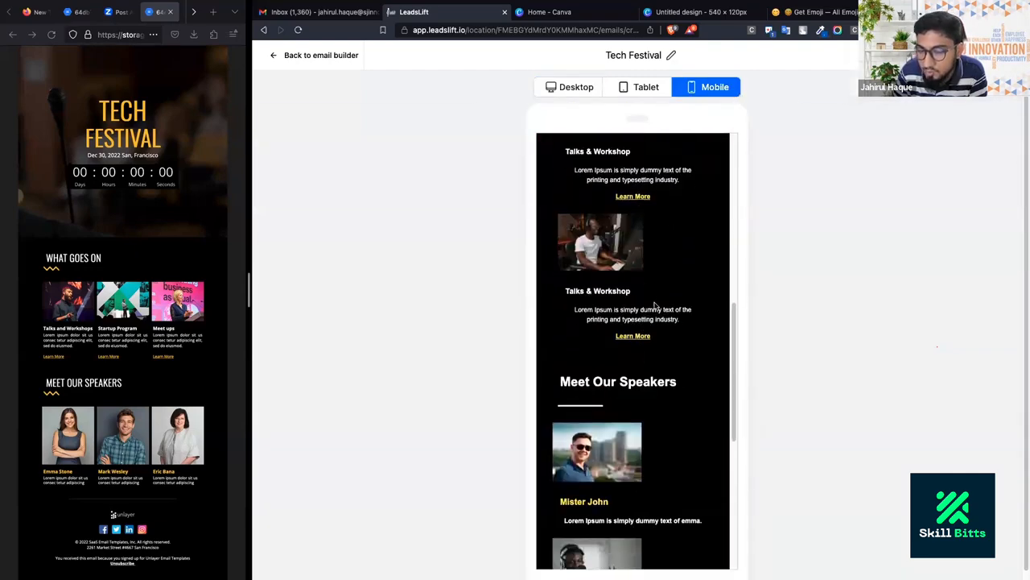
left_click_drag(685, 327, 577, 315)
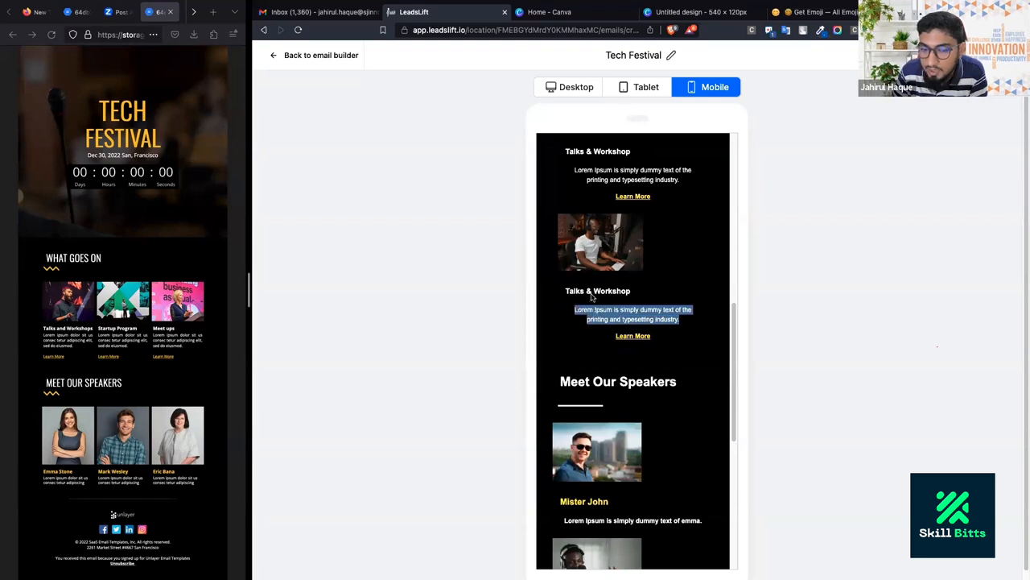
left_click(581, 314)
left_click_drag(694, 322, 566, 318)
left_click_drag(570, 170, 689, 182)
scroll(631, 326, "up", 5)
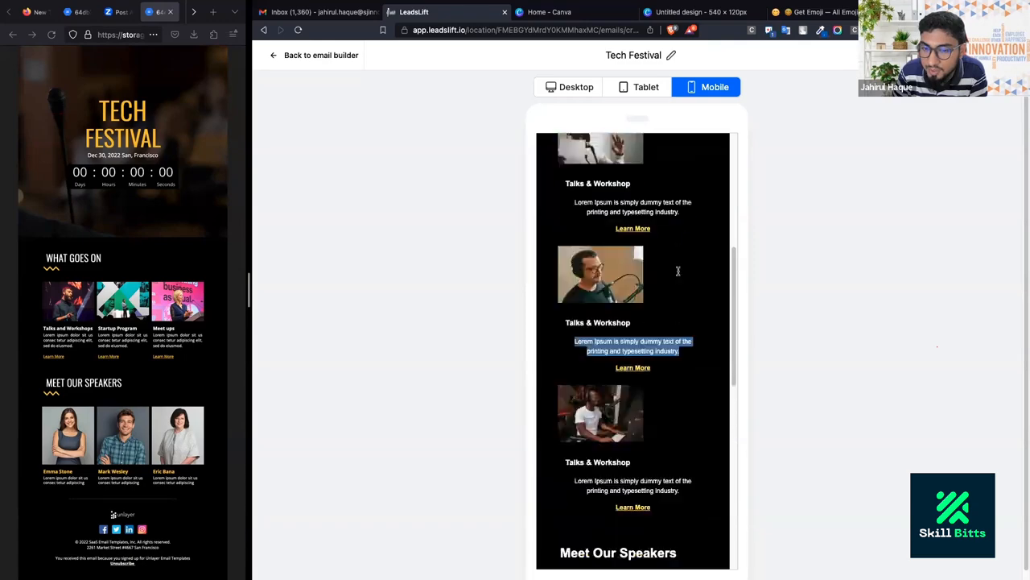
left_click_drag(566, 265, 639, 264)
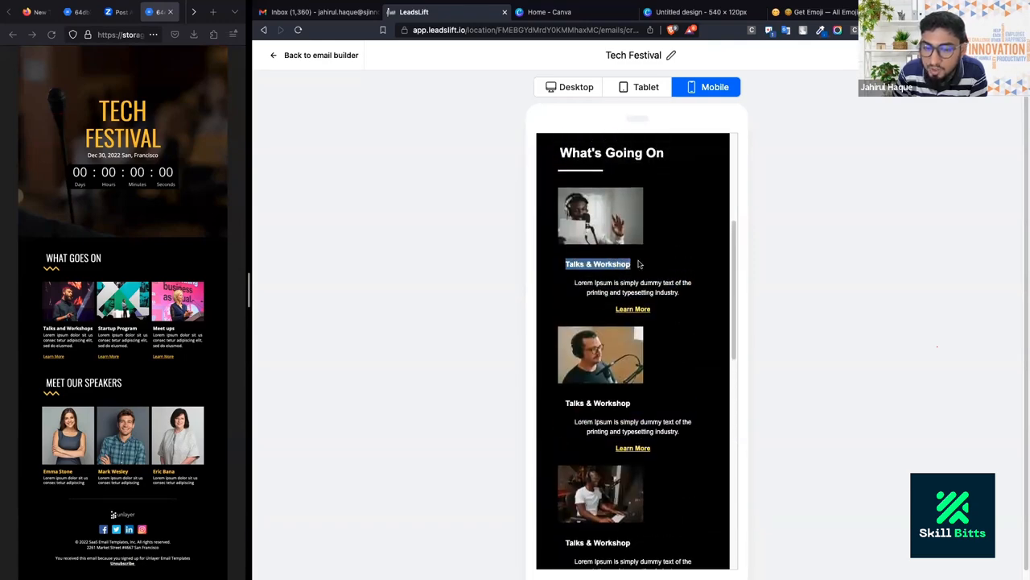
left_click(339, 58)
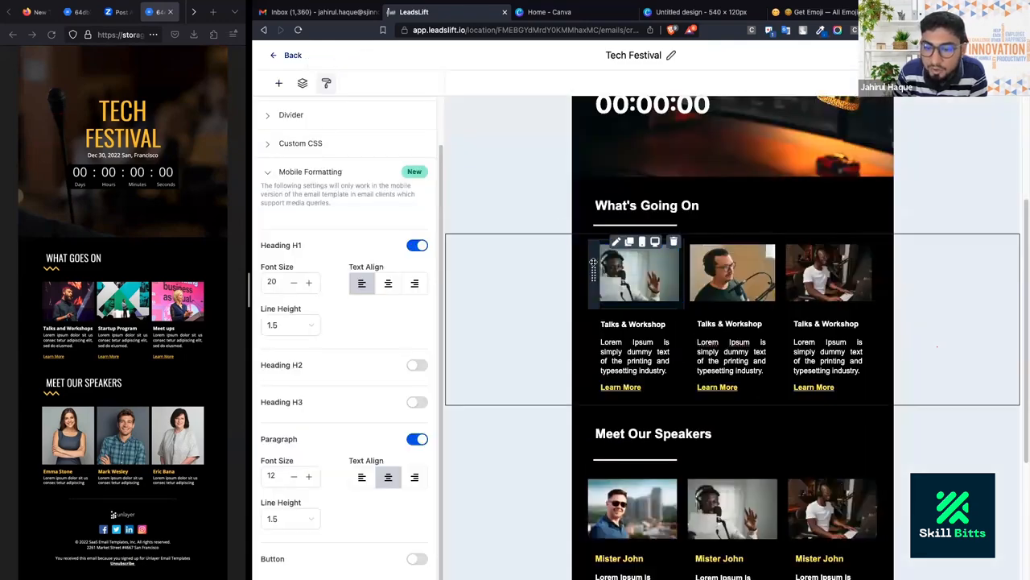
Check the heading style of the first workshop card's "Talks & Workshop" title.
left_click(622, 326)
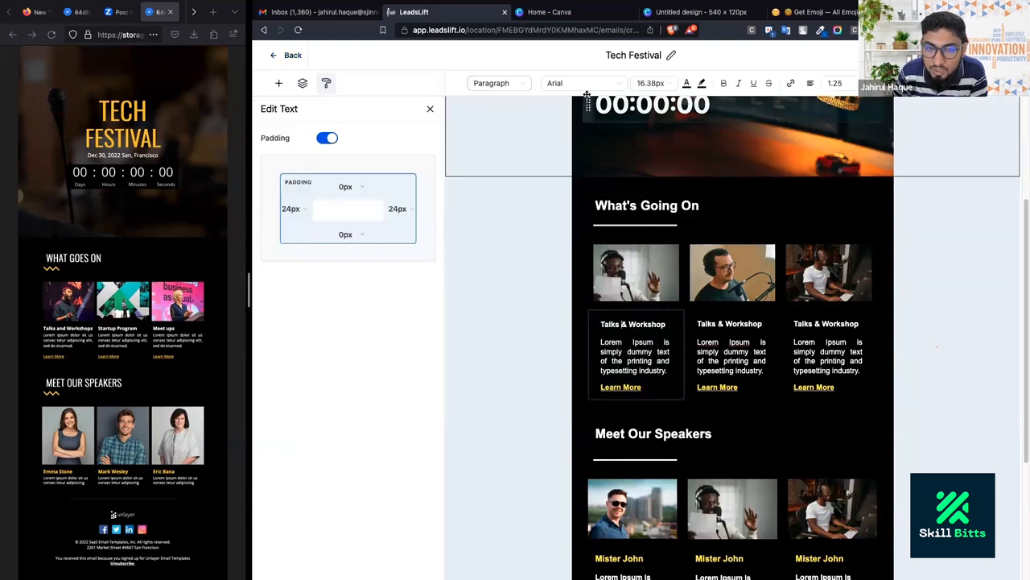
double_click(652, 323)
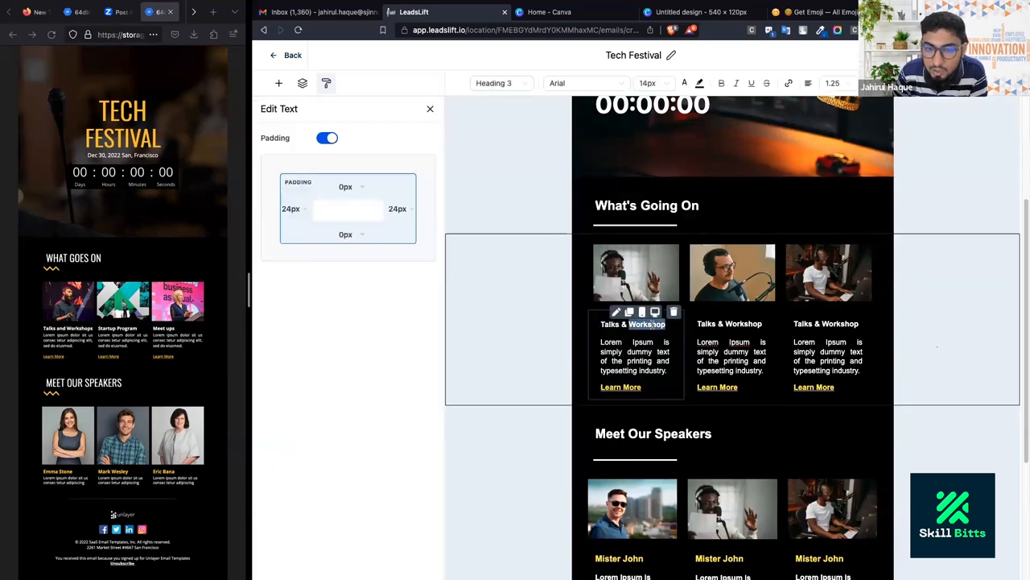
left_click(599, 326)
left_click_drag(602, 324, 666, 325)
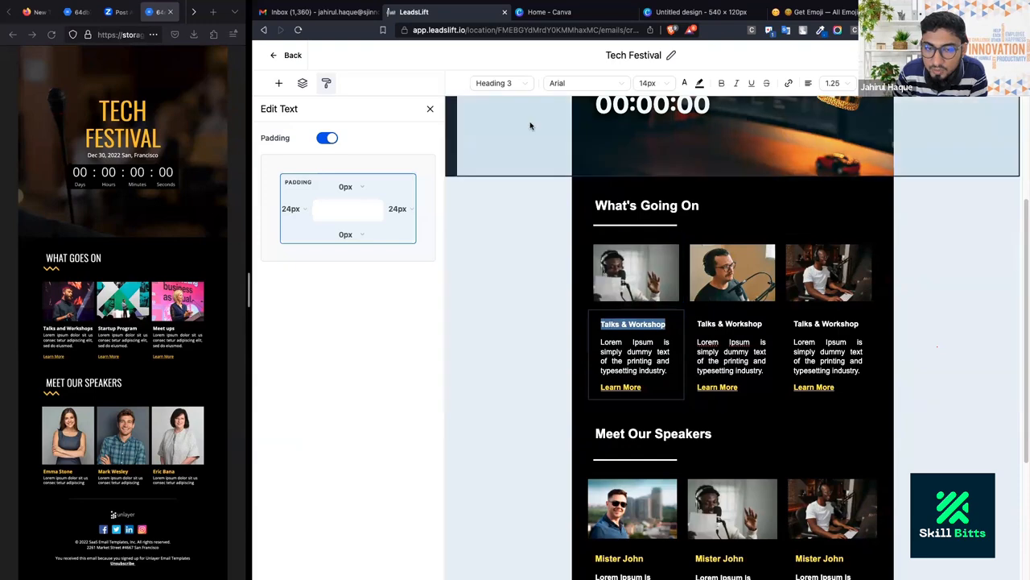
Enable mobile formatting for Heading H3 with a font size of 18 and centered text alignment.
left_click(326, 83)
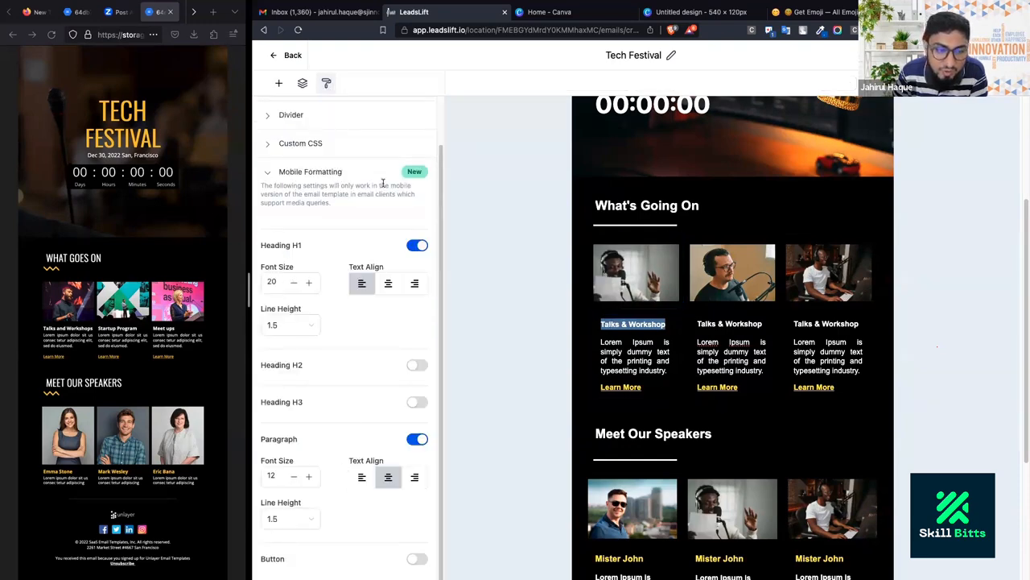
left_click(307, 246)
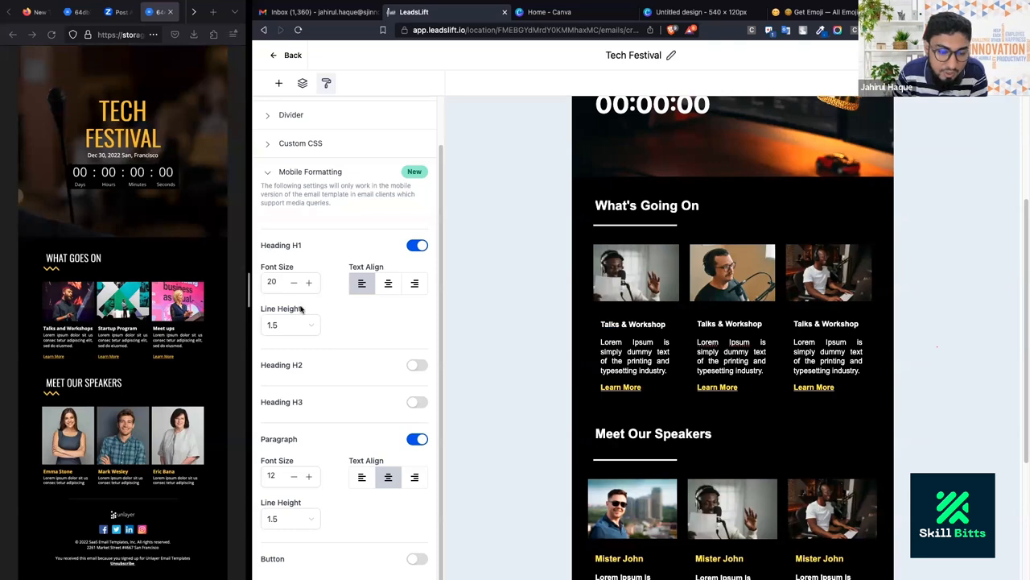
scroll(337, 398, "up", 2)
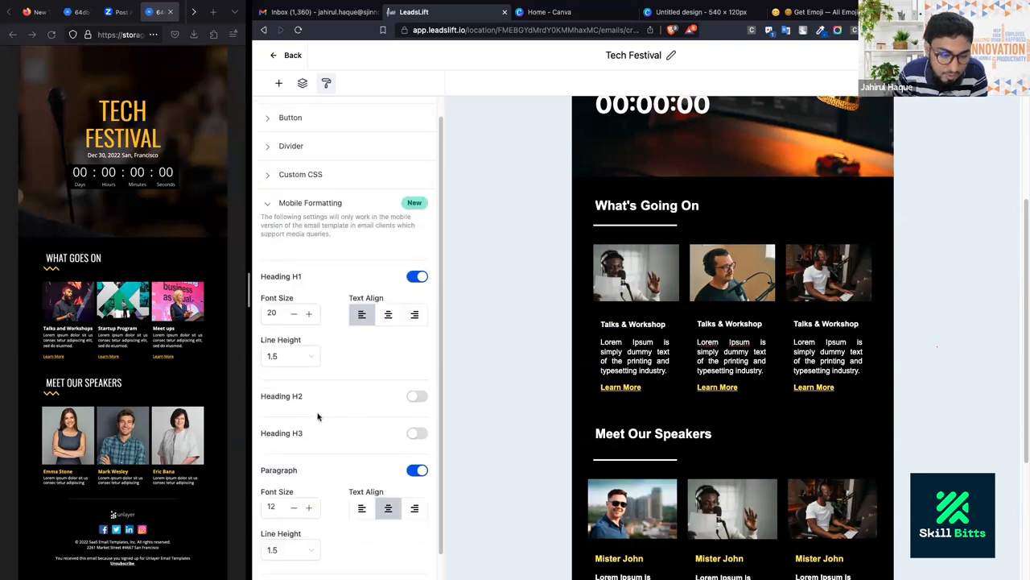
left_click(411, 435)
scroll(387, 426, "down", 3)
left_click_drag(277, 355, 260, 351)
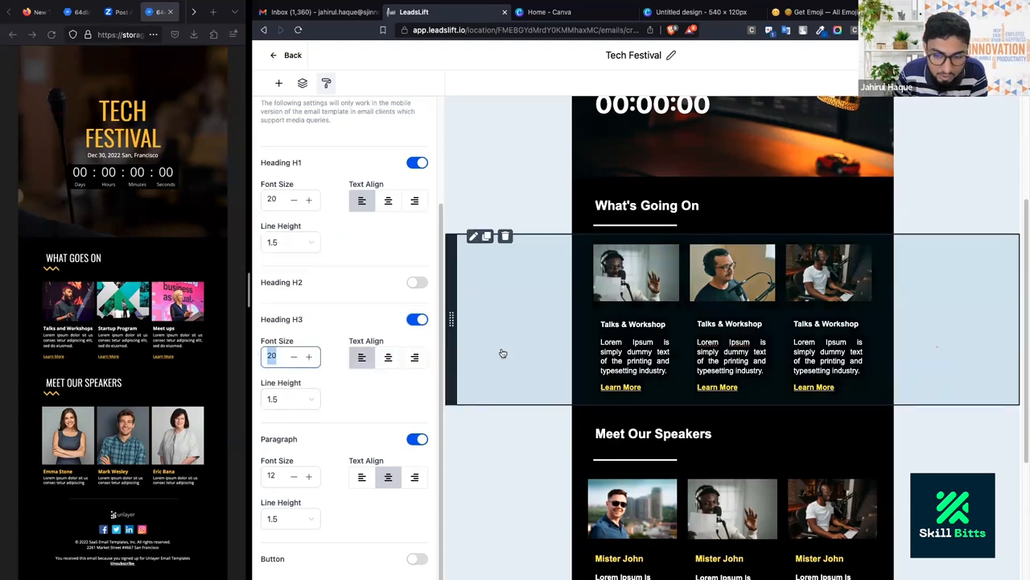
left_click(389, 358)
type("18")
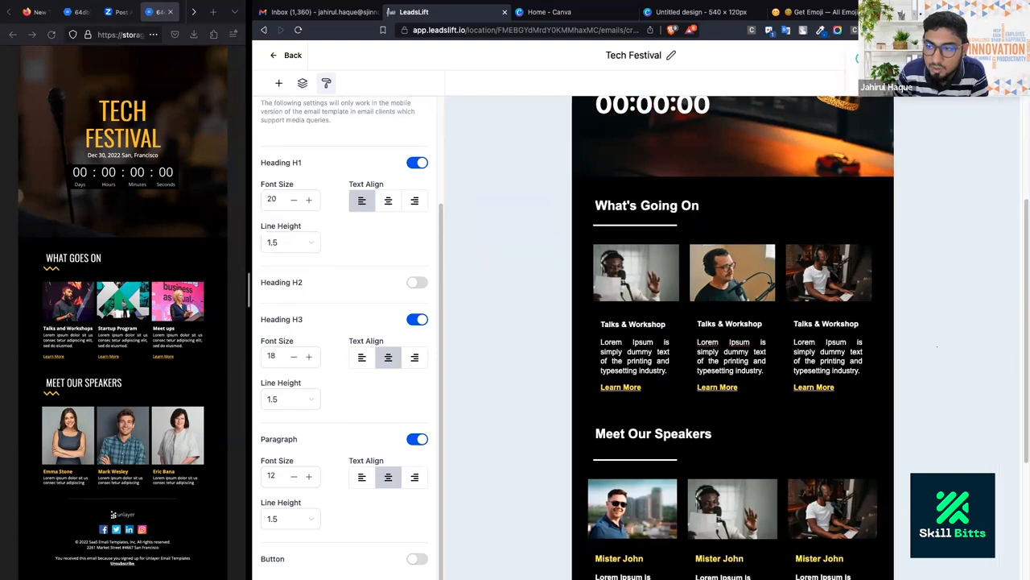
Preview the template on tablet and examine the workshop and speaker sections.
left_click(942, 55)
left_click(921, 105)
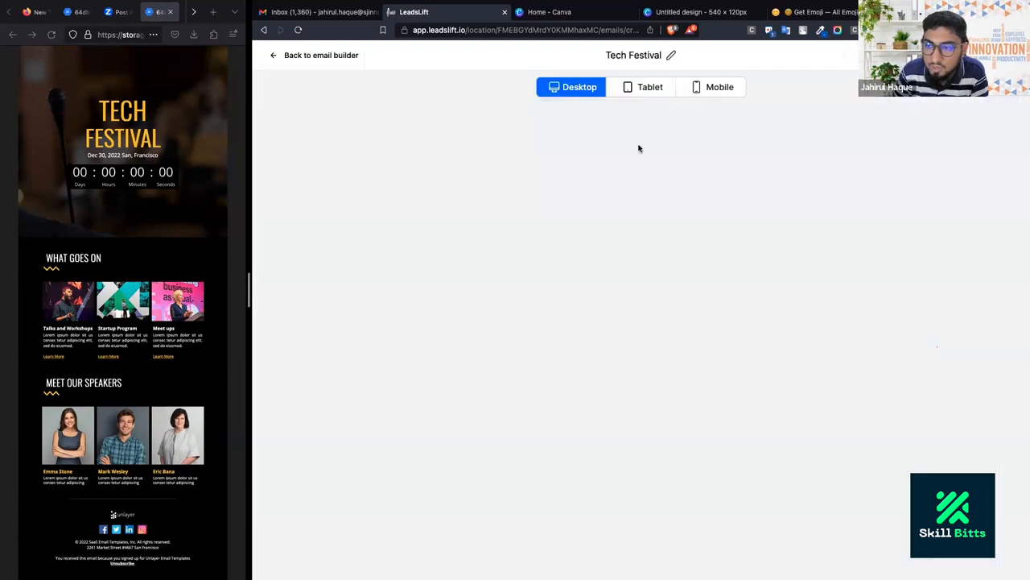
left_click(652, 92)
scroll(636, 298, "down", 5)
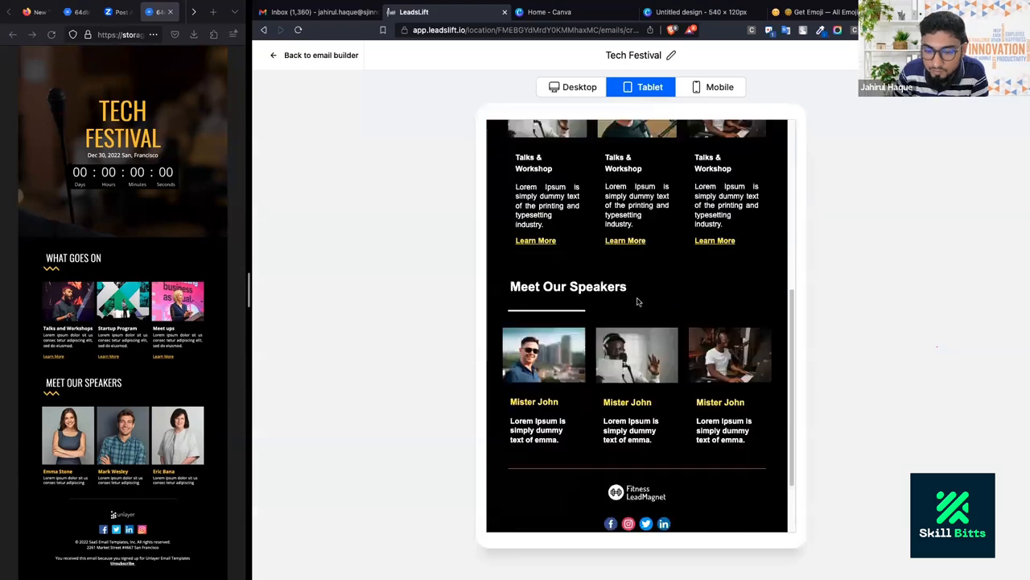
Inspect the card titles, paragraphs and footer in the mobile preview, and return to the email builder.
left_click(725, 89)
scroll(644, 346, "down", 3)
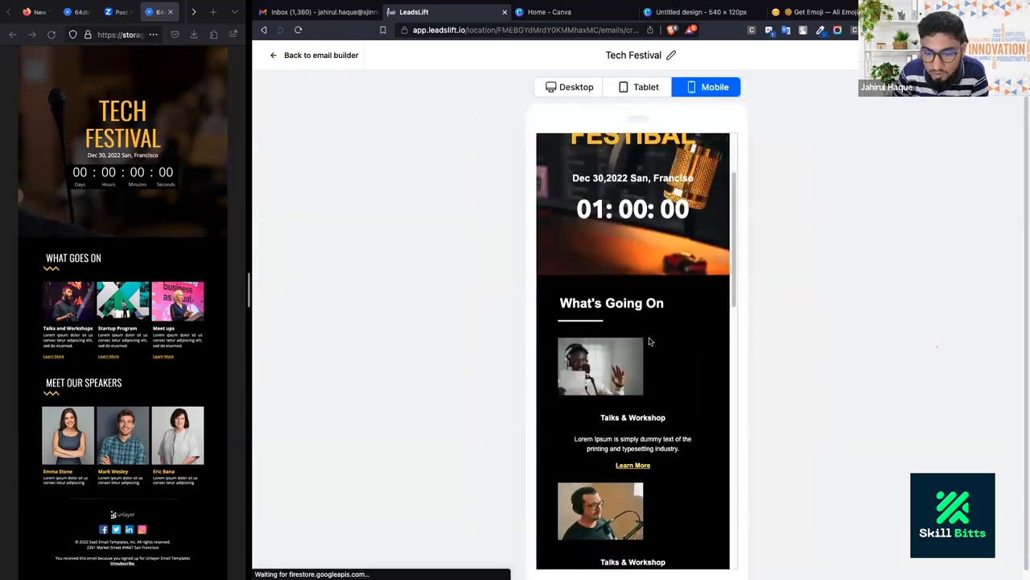
left_click_drag(575, 350, 669, 363)
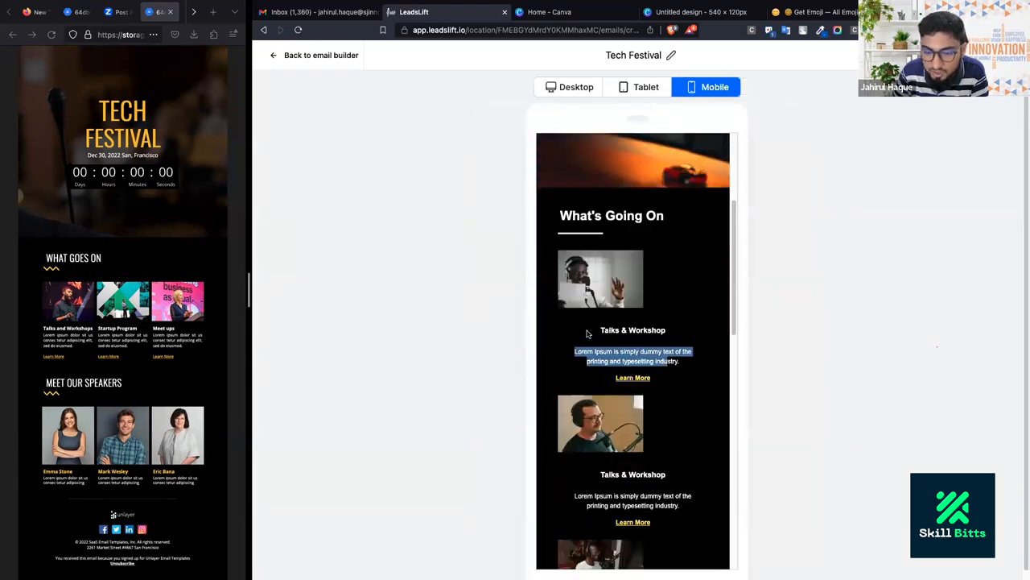
left_click_drag(587, 333, 685, 363)
scroll(684, 363, "down", 3)
scroll(682, 363, "down", 3)
scroll(683, 363, "down", 5)
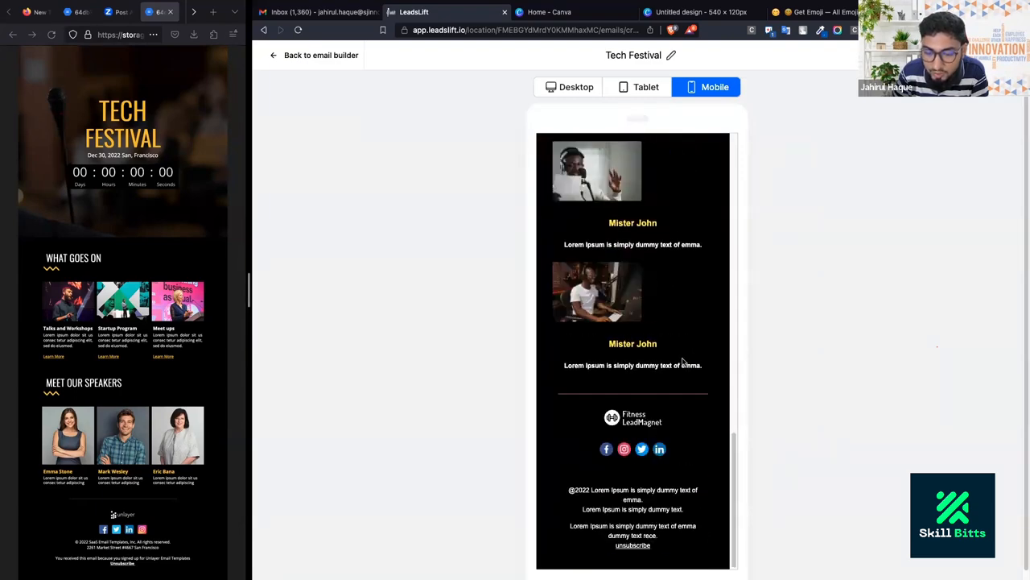
scroll(682, 363, "up", 10)
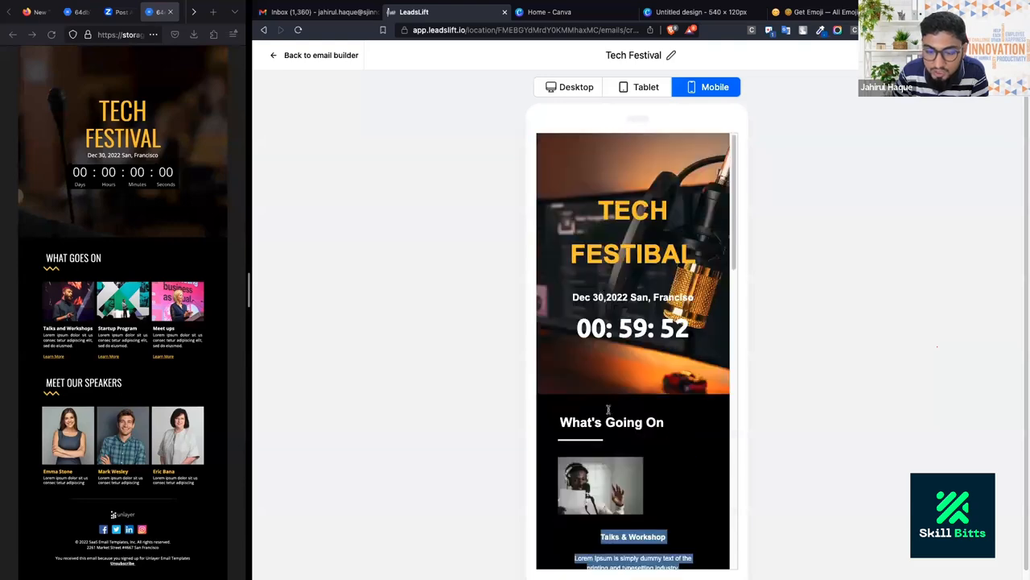
left_click(330, 55)
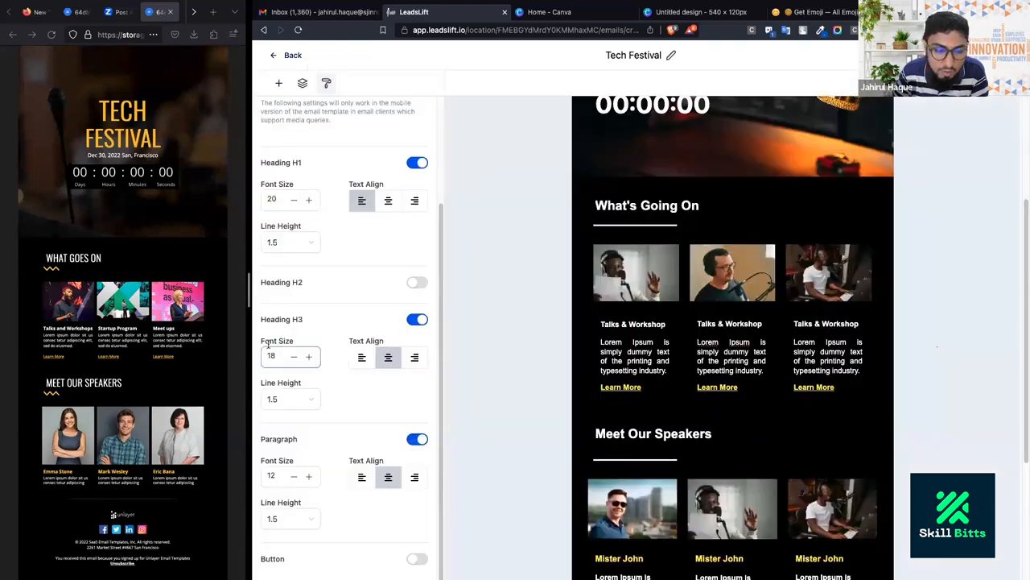
Review the mobile formatting settings for headings and paragraphs and the general Template settings.
scroll(338, 273, "up", 3)
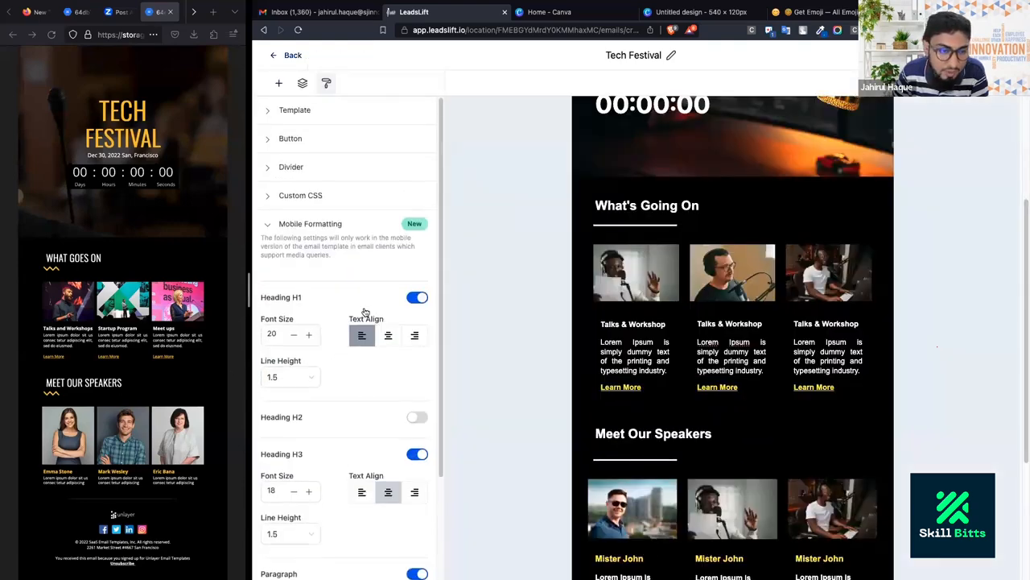
left_click(267, 229)
left_click(271, 235)
scroll(325, 328, "down", 2)
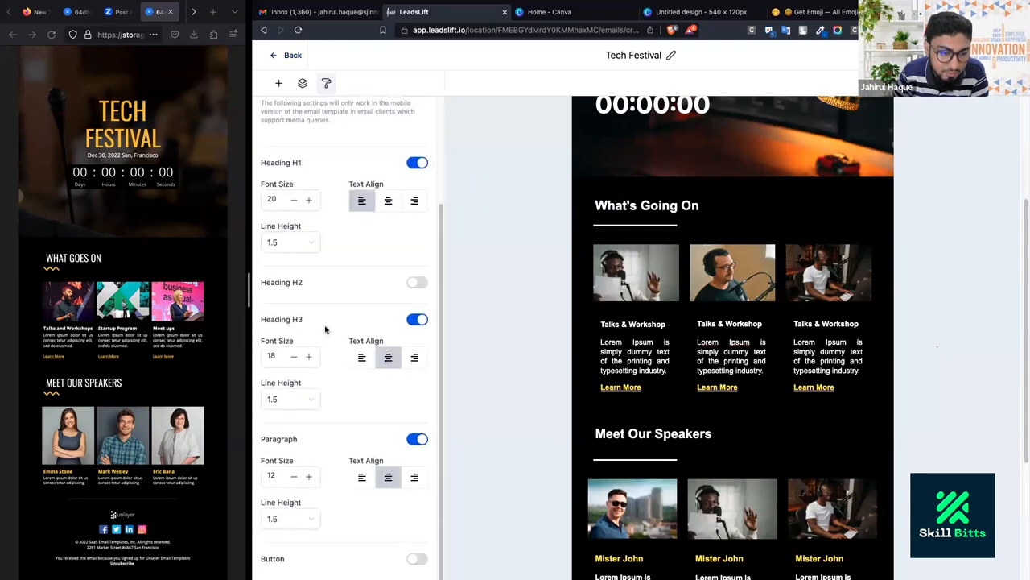
scroll(353, 463, "up", 3)
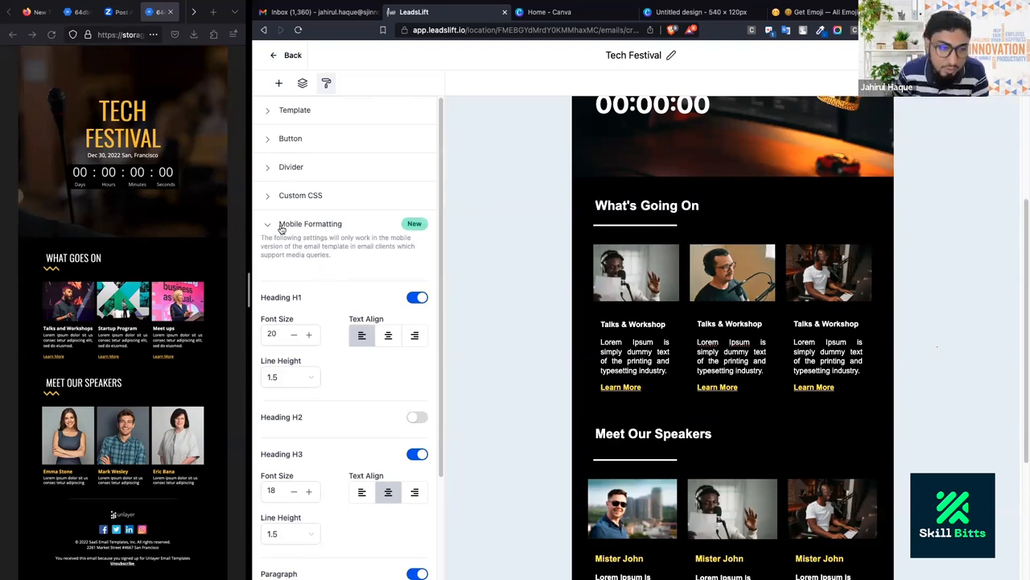
left_click(271, 113)
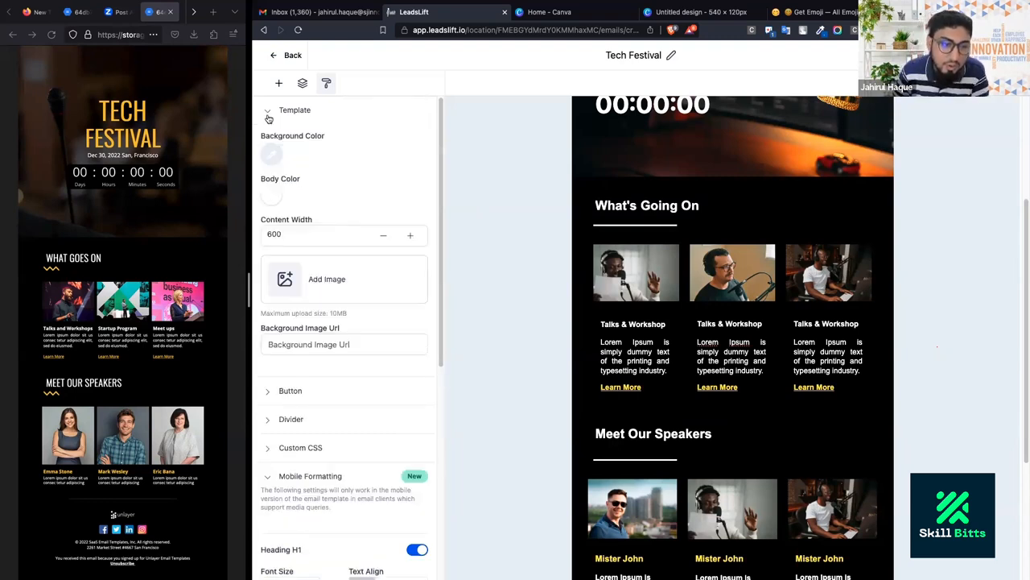
left_click(267, 113)
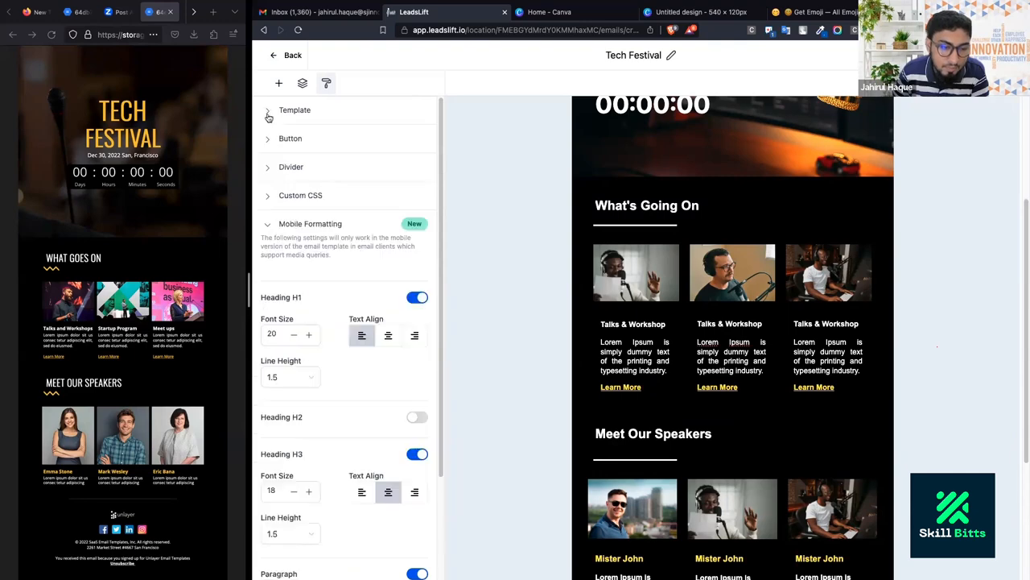
Set the alignment of the three images in the What's Going On cards to Center.
left_click(615, 268)
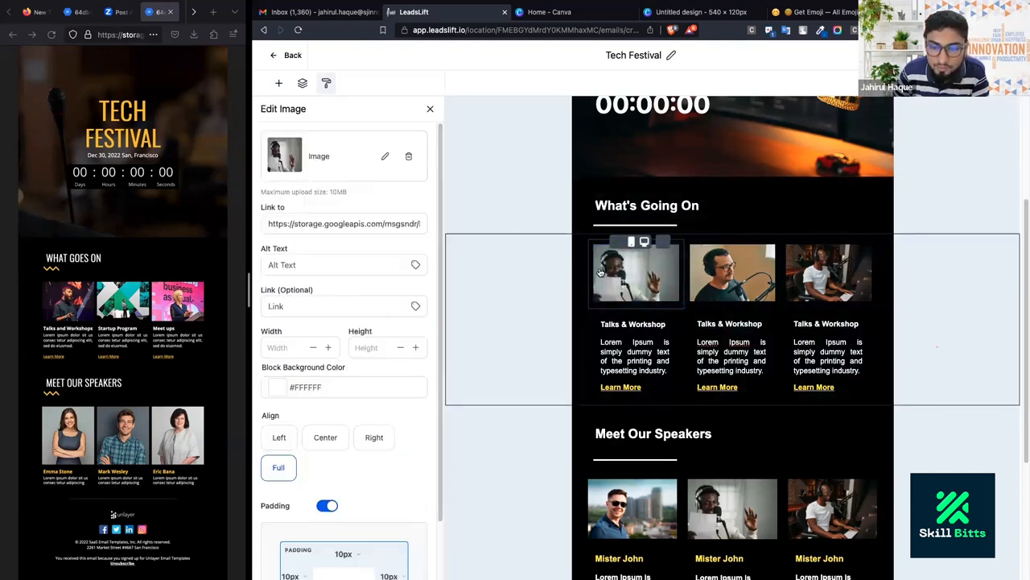
left_click(868, 298)
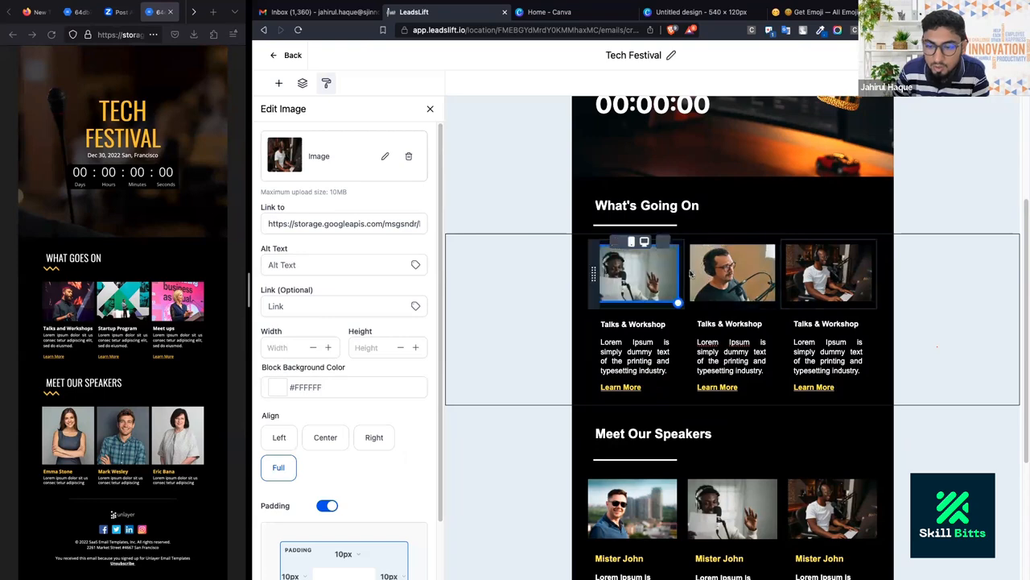
left_click(646, 268)
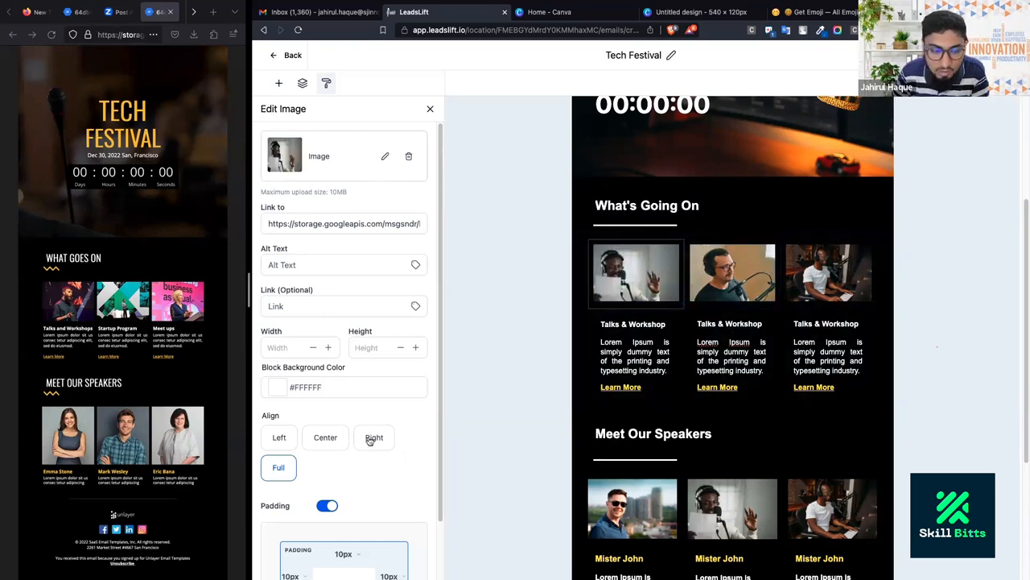
scroll(315, 470, "down", 1)
left_click(324, 436)
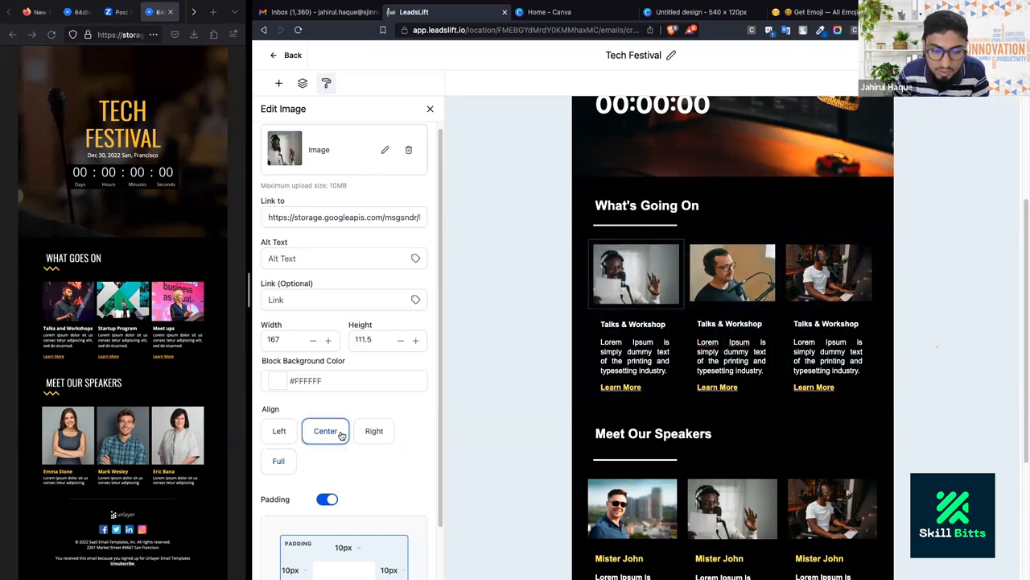
left_click(715, 290)
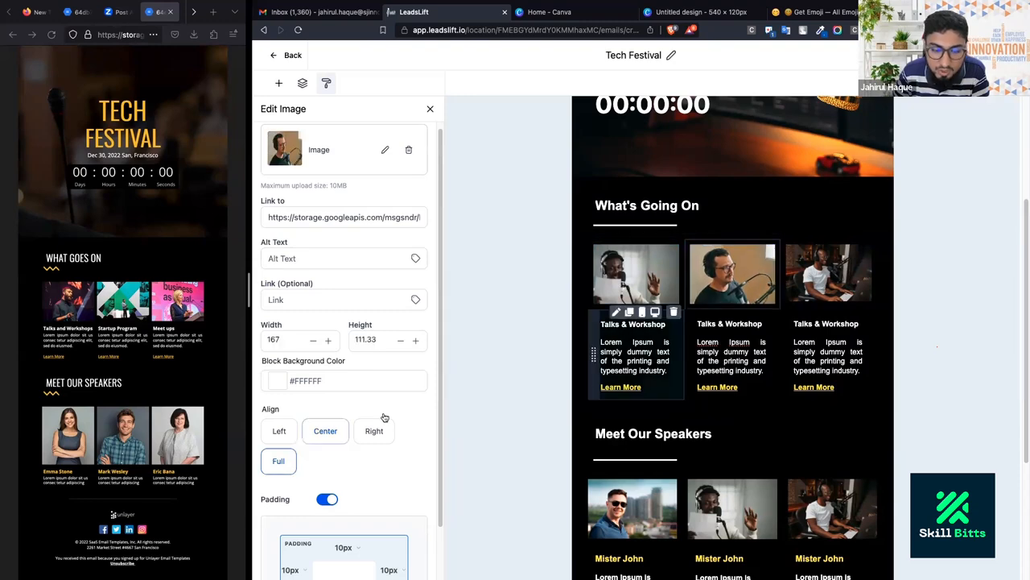
left_click(829, 273)
left_click(325, 431)
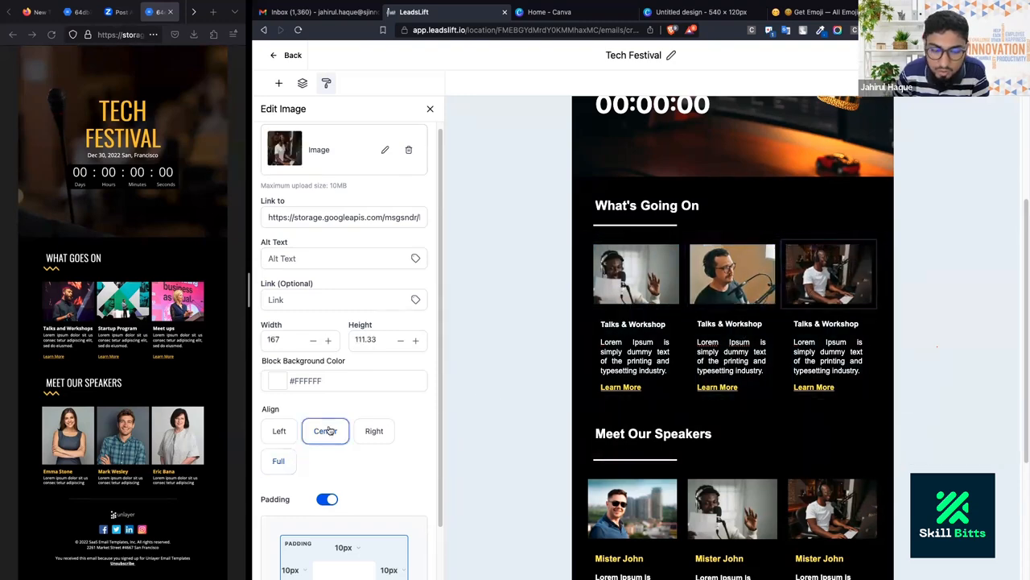
Set the alignment of the three speaker images in the Meet Our Speakers section to Center.
scroll(630, 482, "down", 1)
left_click(630, 483)
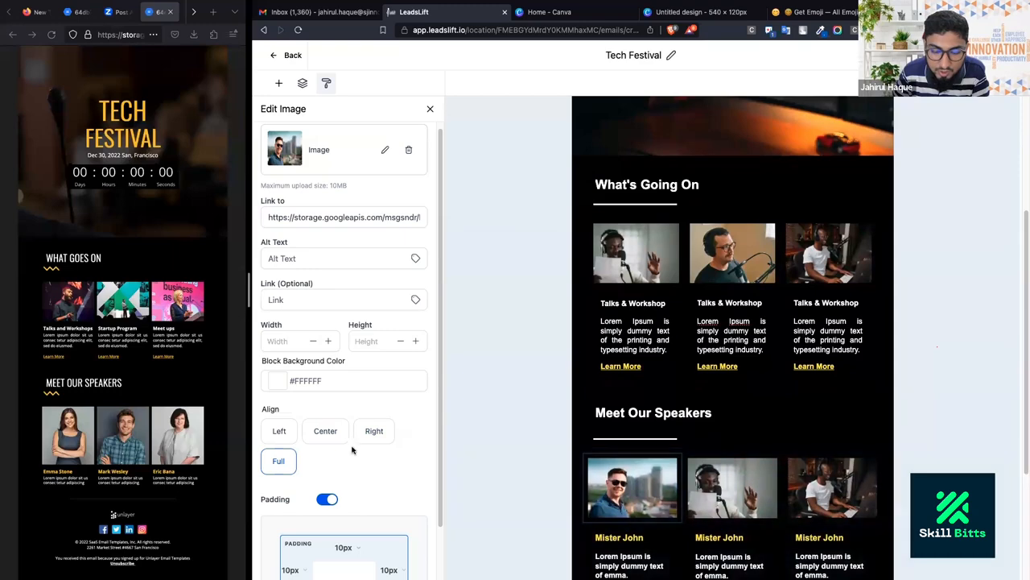
left_click(325, 431)
left_click(729, 483)
left_click(325, 430)
left_click(831, 486)
left_click(325, 431)
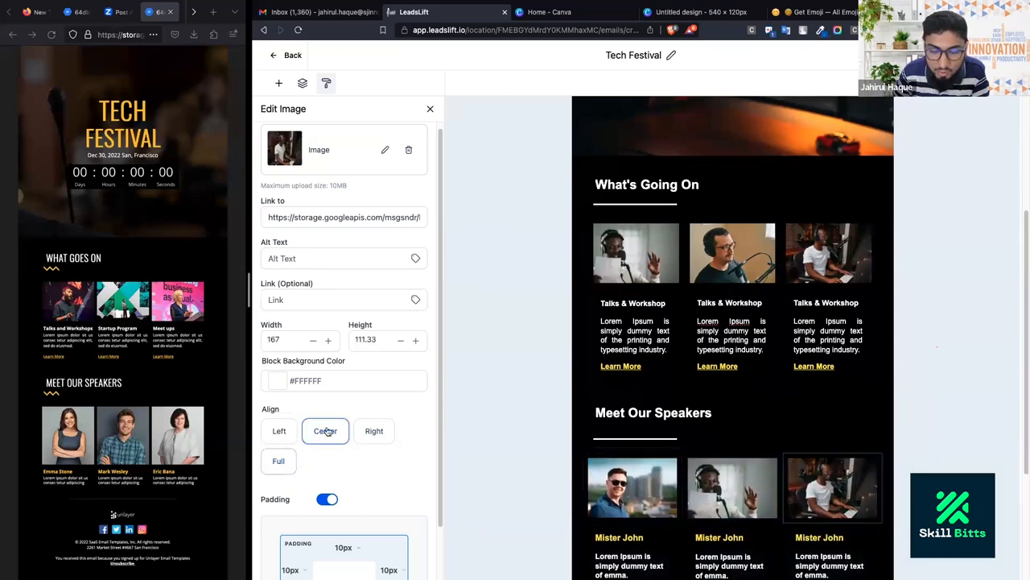
Preview the template on mobile and examine the workshop and speaker card images.
scroll(325, 430, "down", 2)
scroll(563, 451, "down", 3)
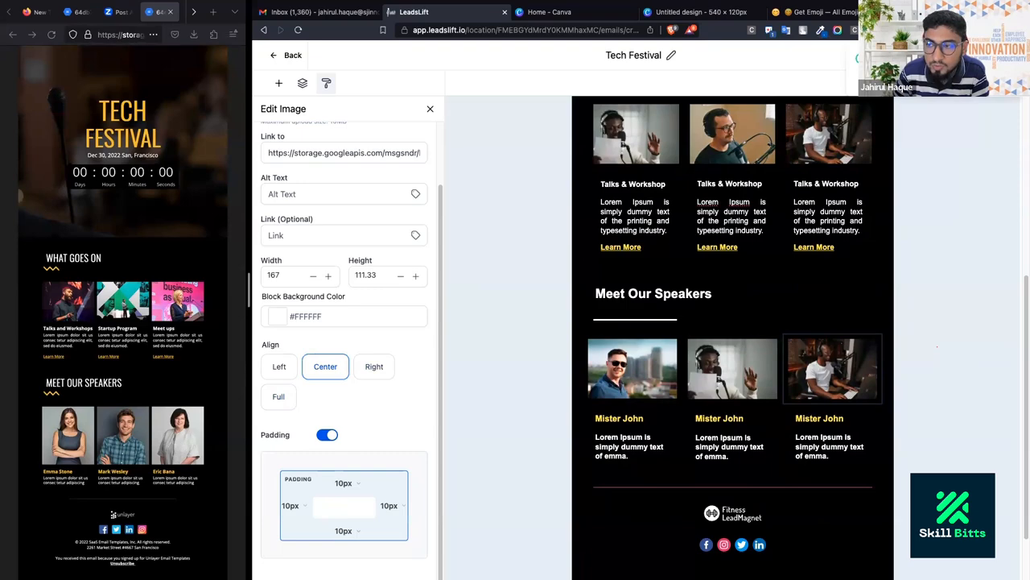
left_click(973, 56)
left_click(907, 108)
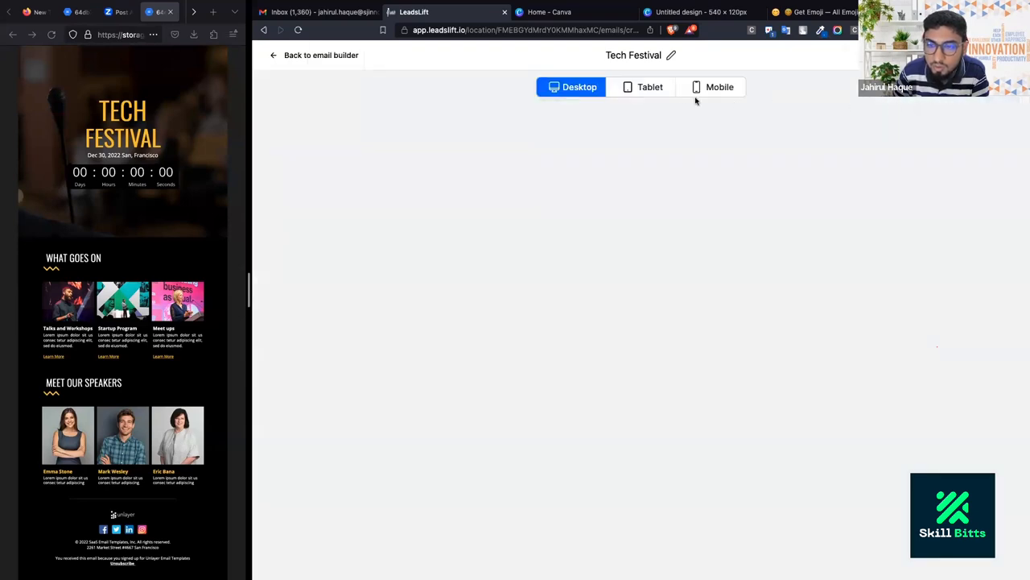
left_click(710, 90)
scroll(665, 328, "down", 3)
scroll(666, 328, "down", 10)
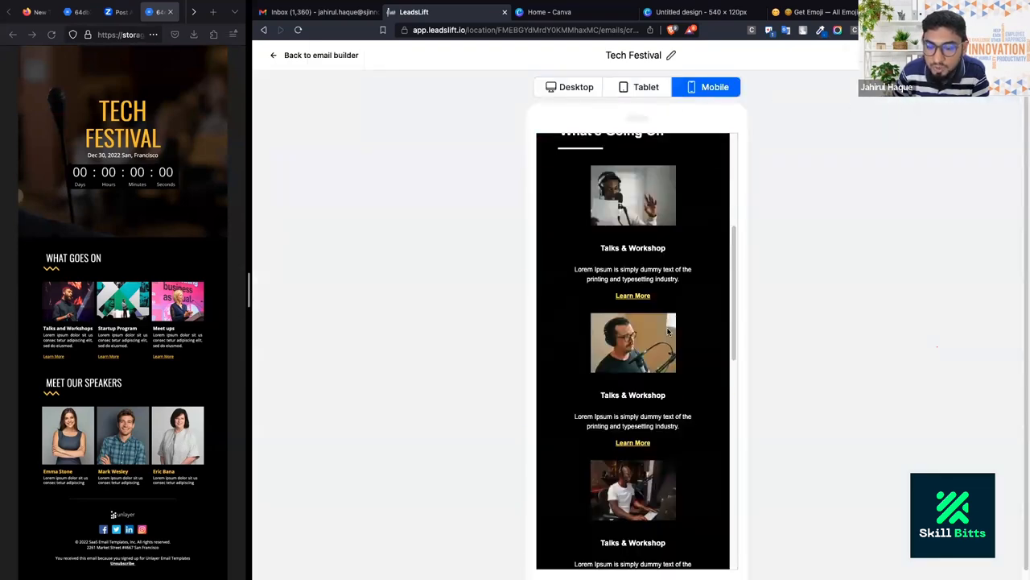
scroll(667, 332, "down", 1)
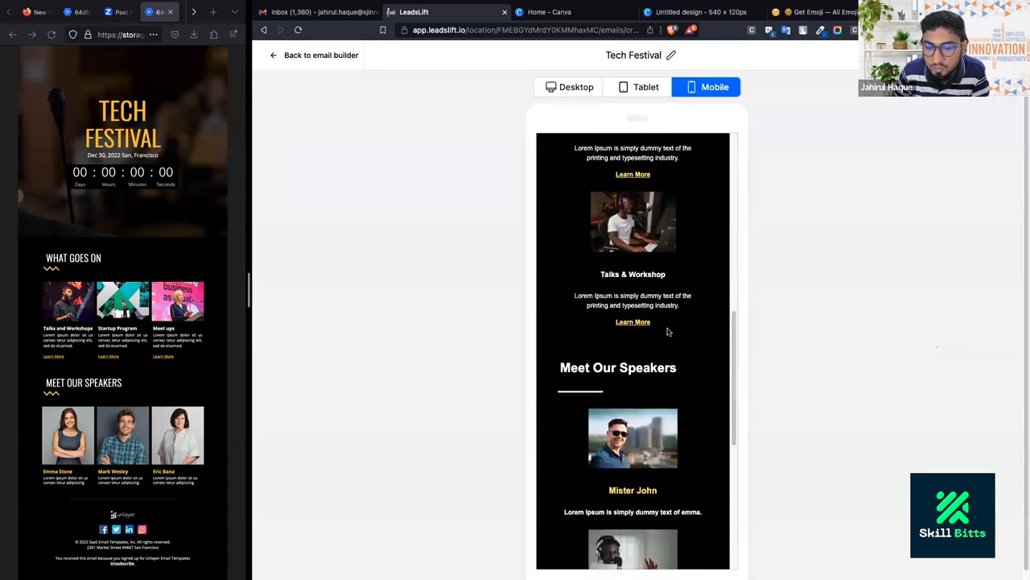
Inspect the section headings, their divider lines, the footer and the hero in the mobile preview, and return to the email builder.
left_click_drag(562, 348, 596, 365)
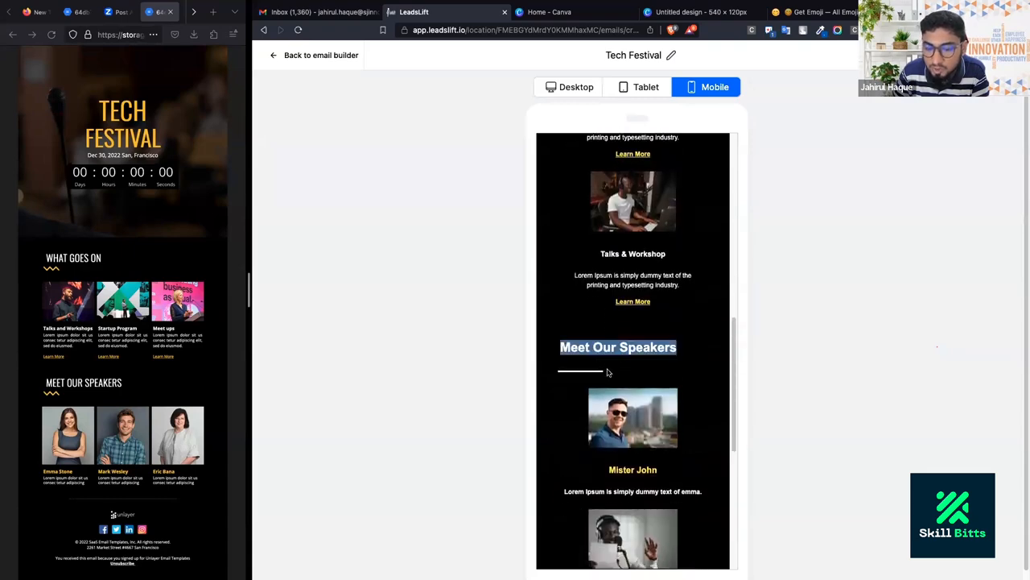
scroll(633, 251, "up", 10)
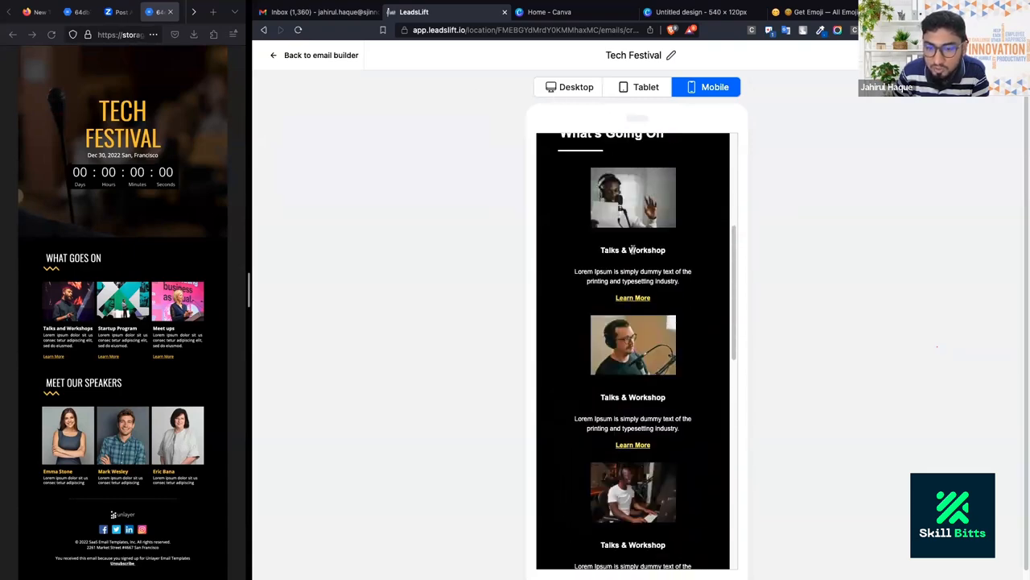
scroll(644, 268, "down", 5)
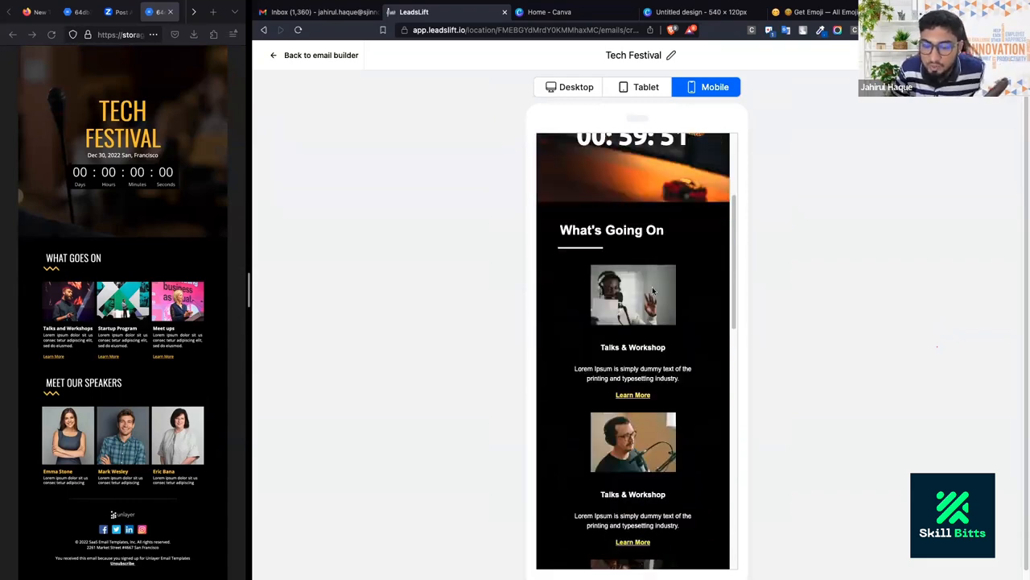
left_click_drag(593, 176, 574, 206)
scroll(607, 235, "down", 8)
scroll(652, 364, "down", 3)
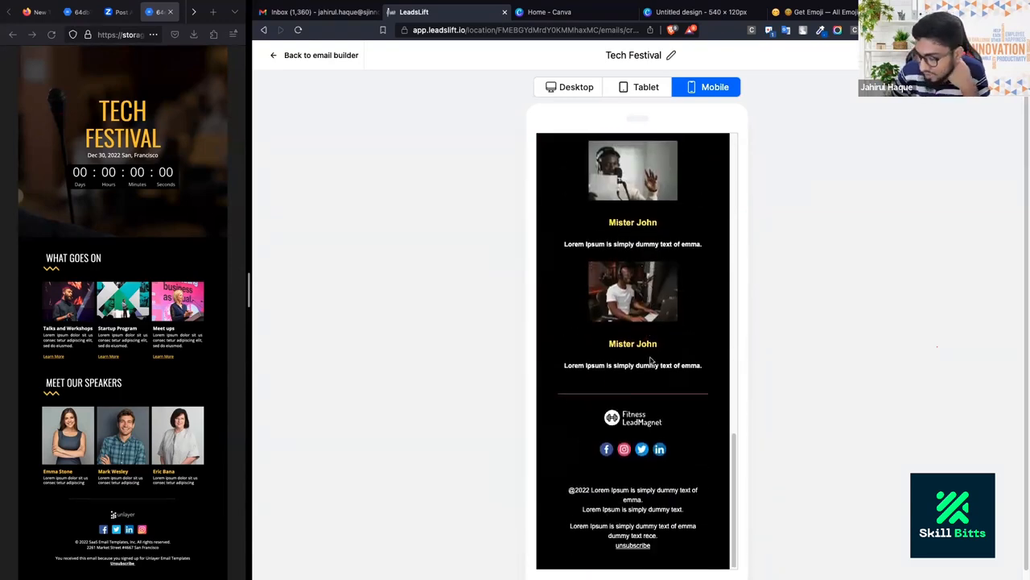
scroll(653, 366, "up", 8)
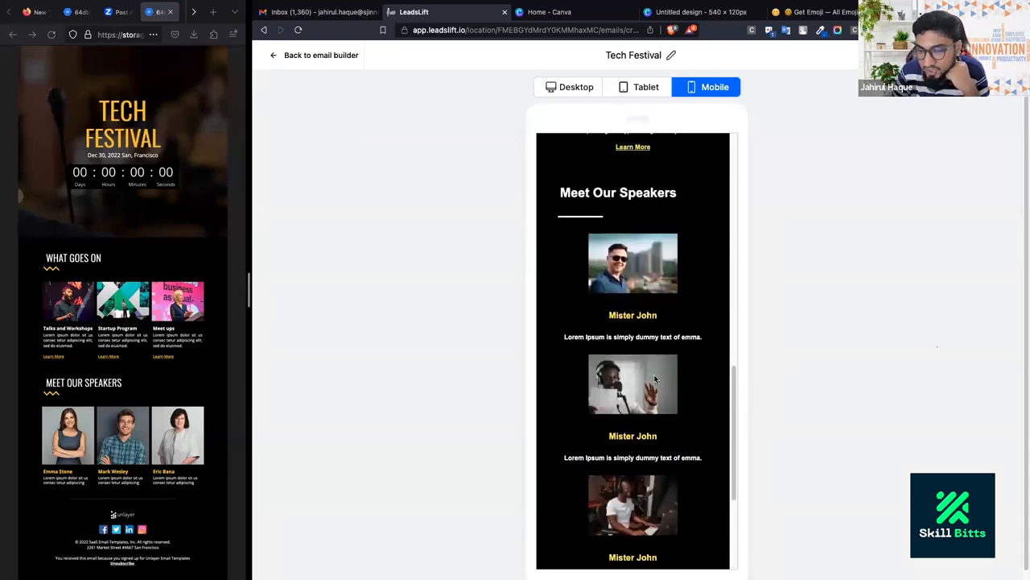
scroll(656, 375, "up", 10)
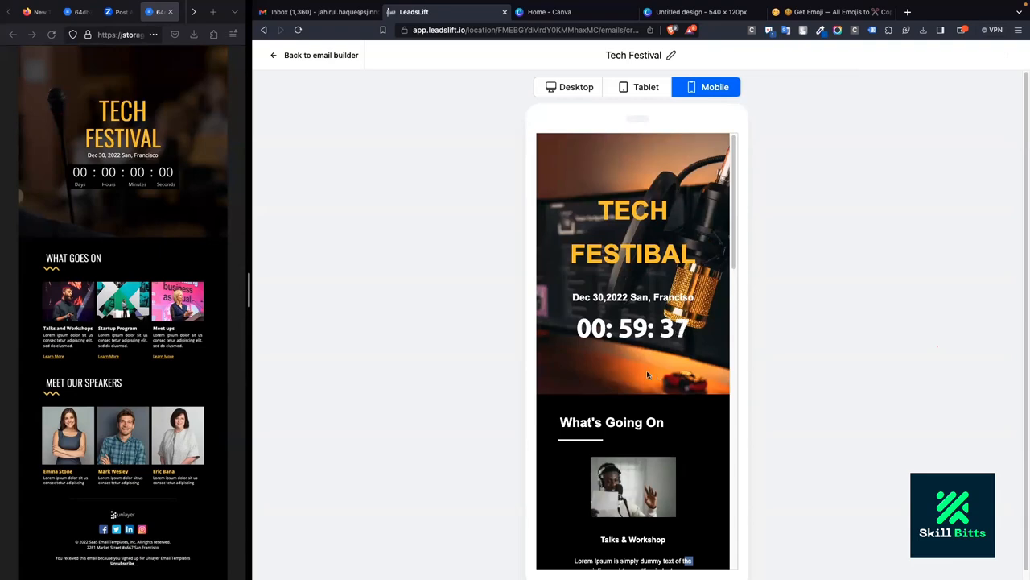
left_click(302, 54)
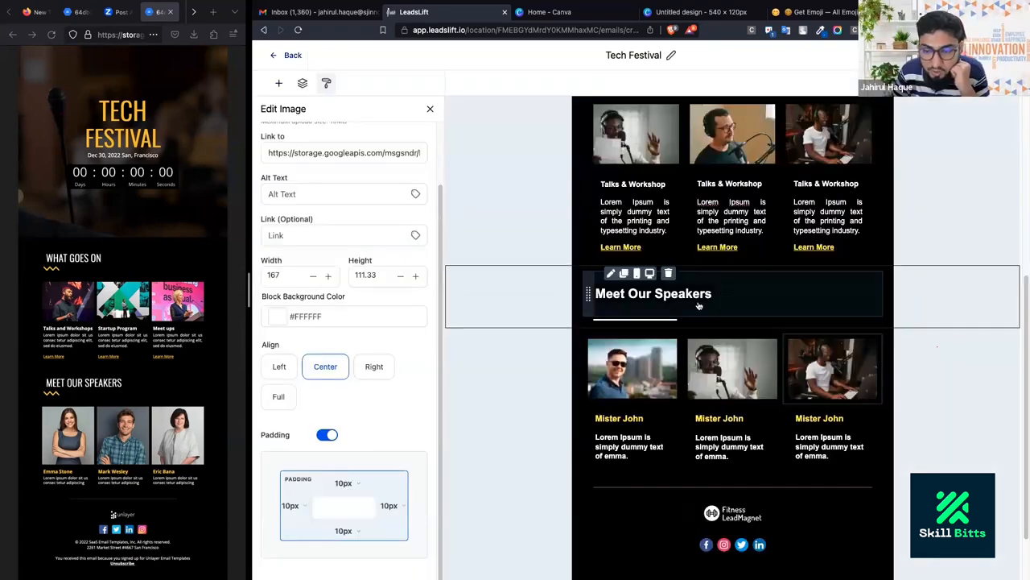
Duplicate the divider under the Meet Our Speakers heading, align the copy to center and toggle its desktop visibility.
left_click(655, 293)
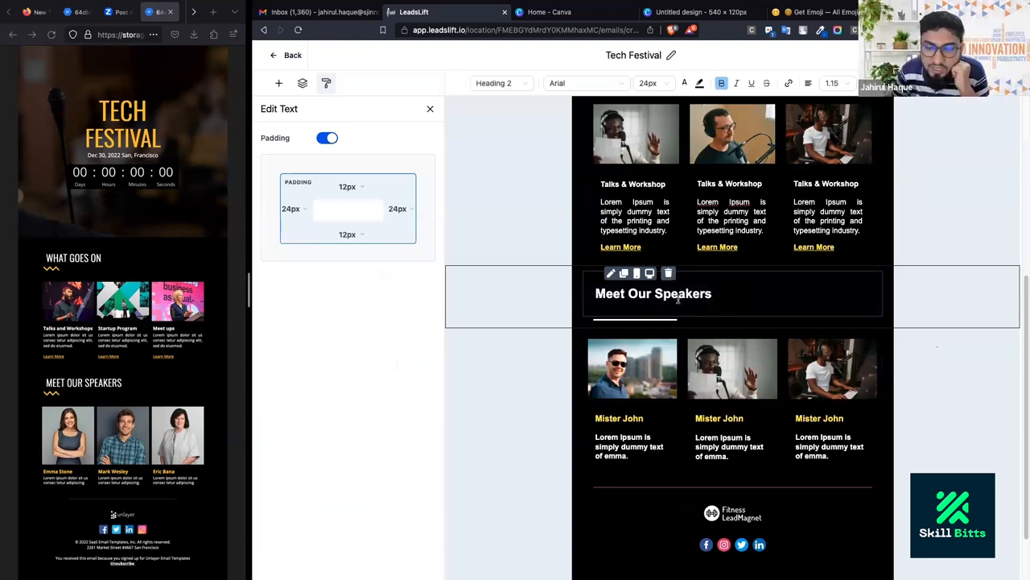
left_click(636, 294)
triple_click(698, 294)
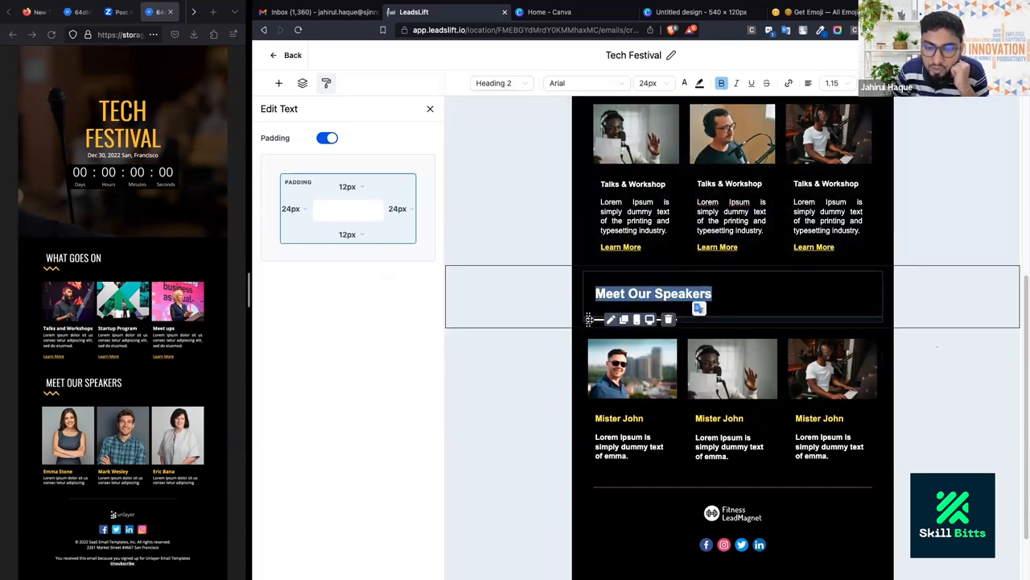
left_click(595, 319)
left_click(326, 238)
left_click(287, 238)
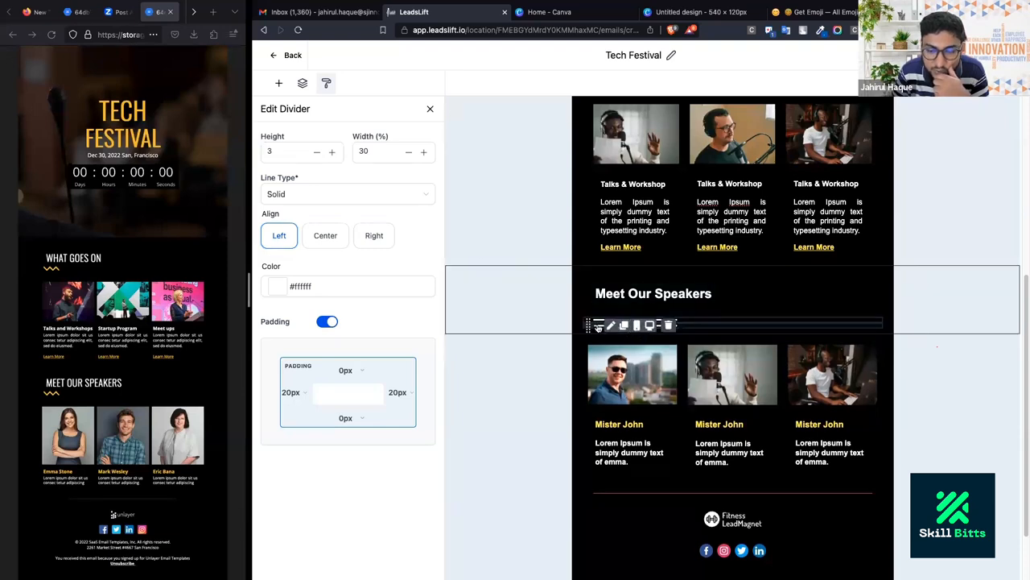
left_click(330, 232)
left_click(651, 321)
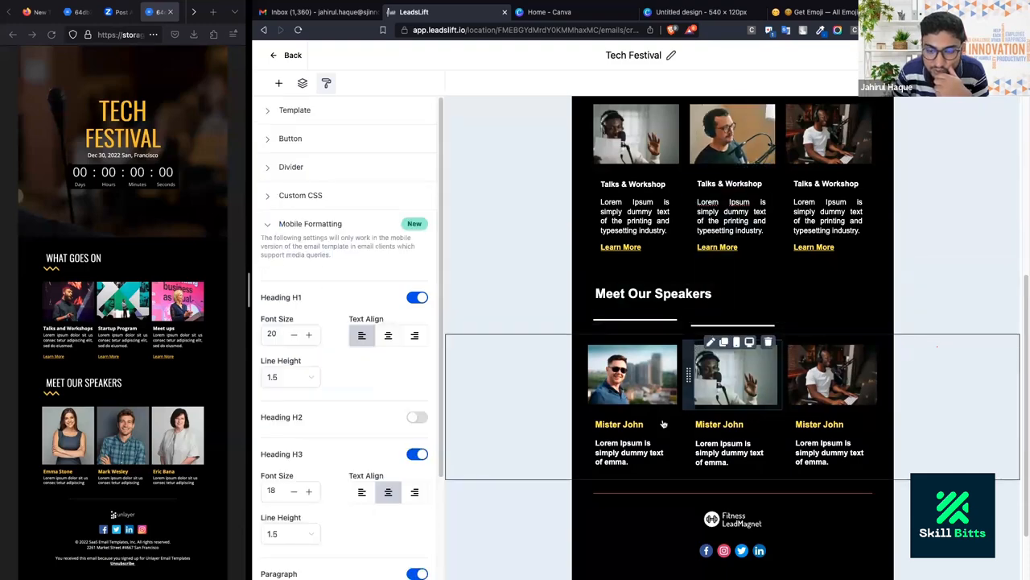
Duplicate the divider under the What's Going On heading and align the copy to center.
scroll(691, 447, "up", 3)
scroll(690, 451, "up", 1)
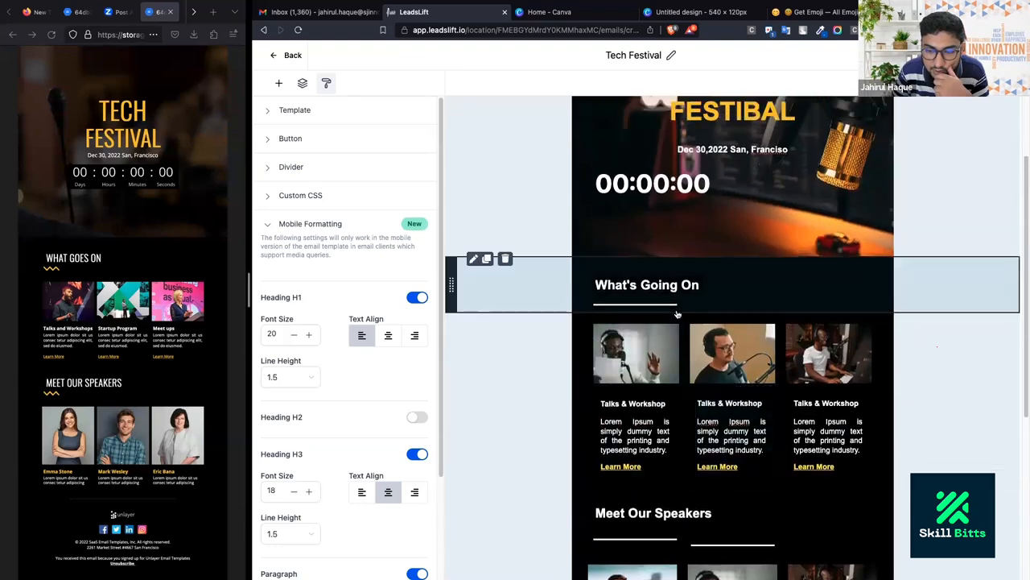
left_click(626, 305)
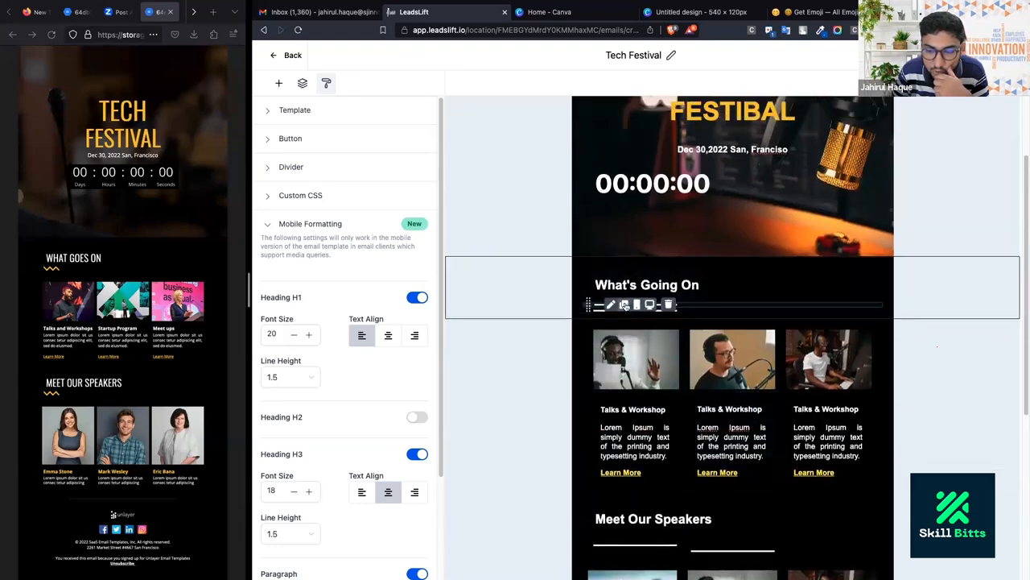
left_click(610, 310)
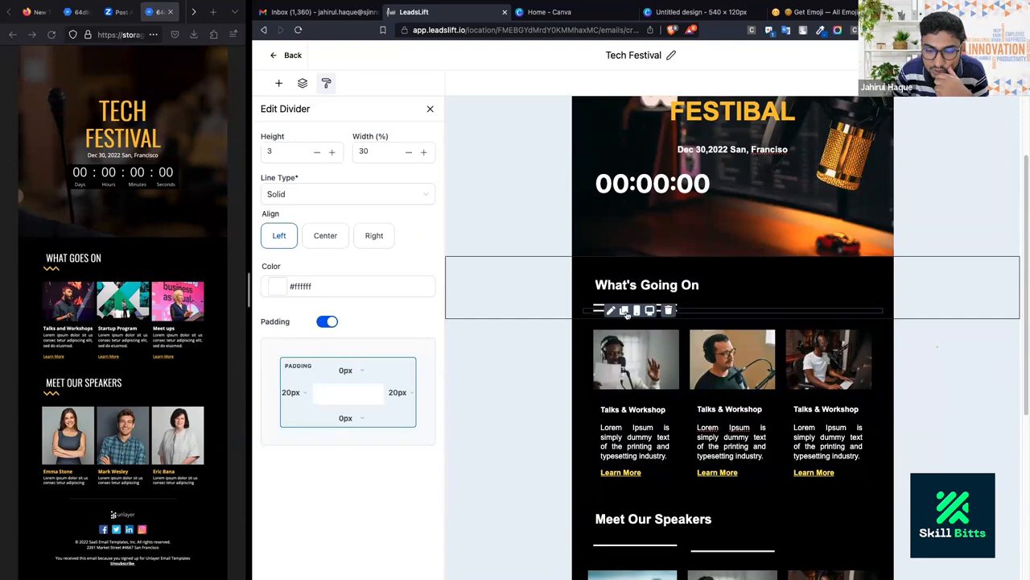
left_click(326, 235)
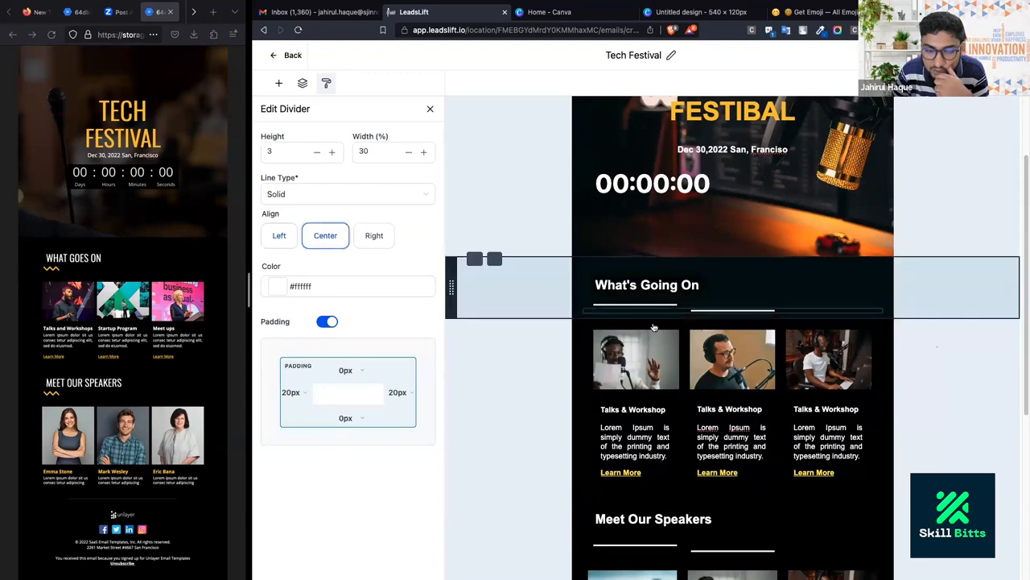
left_click(719, 312)
left_click(715, 314)
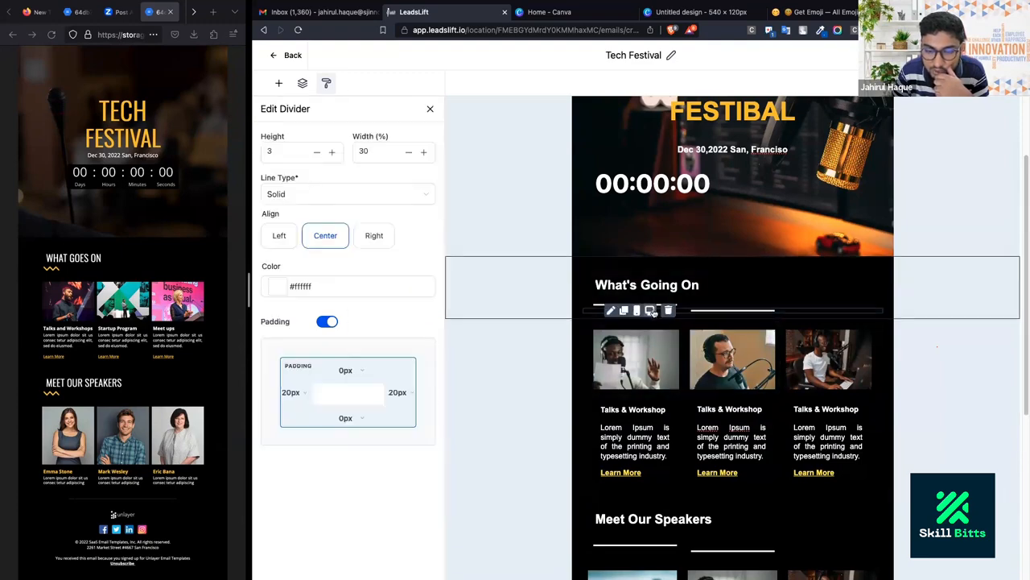
Enable mobile formatting for Heading H2 with a font size of 22 and centered text alignment.
left_click(640, 285)
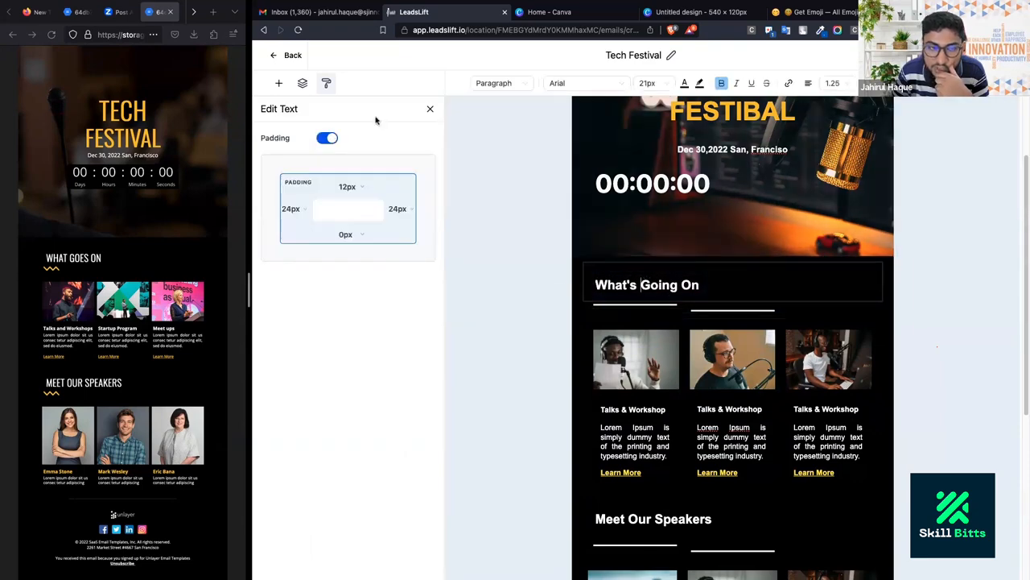
left_click(326, 82)
scroll(322, 322, "down", 2)
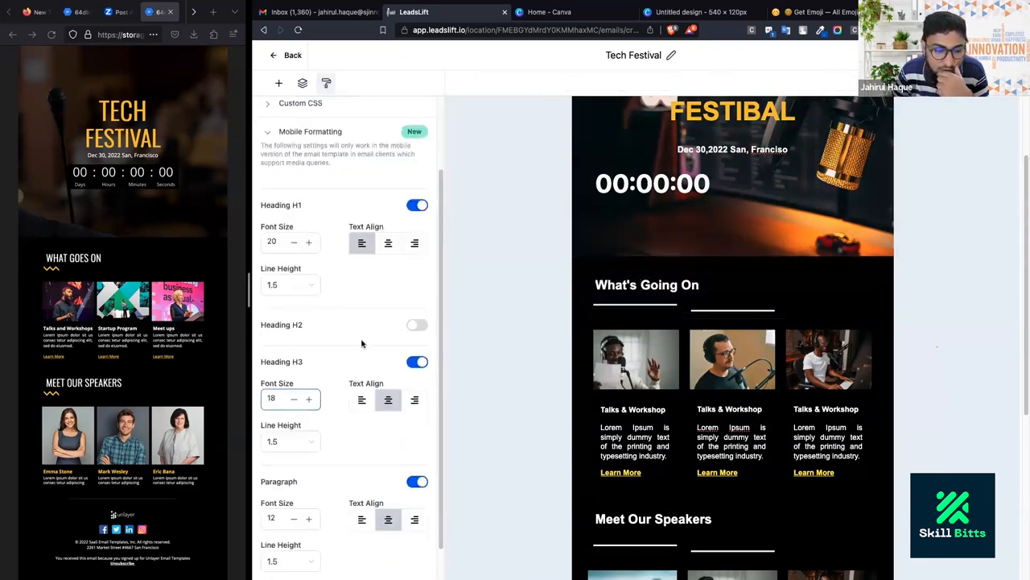
left_click(410, 326)
left_click(388, 363)
left_click(274, 360)
left_click_drag(275, 361, 253, 357)
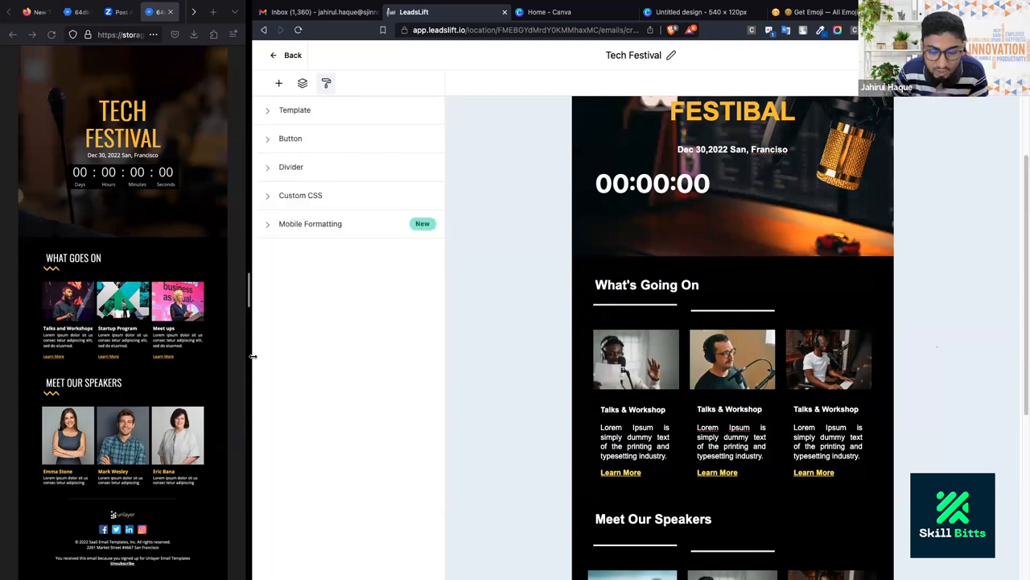
left_click(394, 223)
left_click_drag(280, 453, 263, 452)
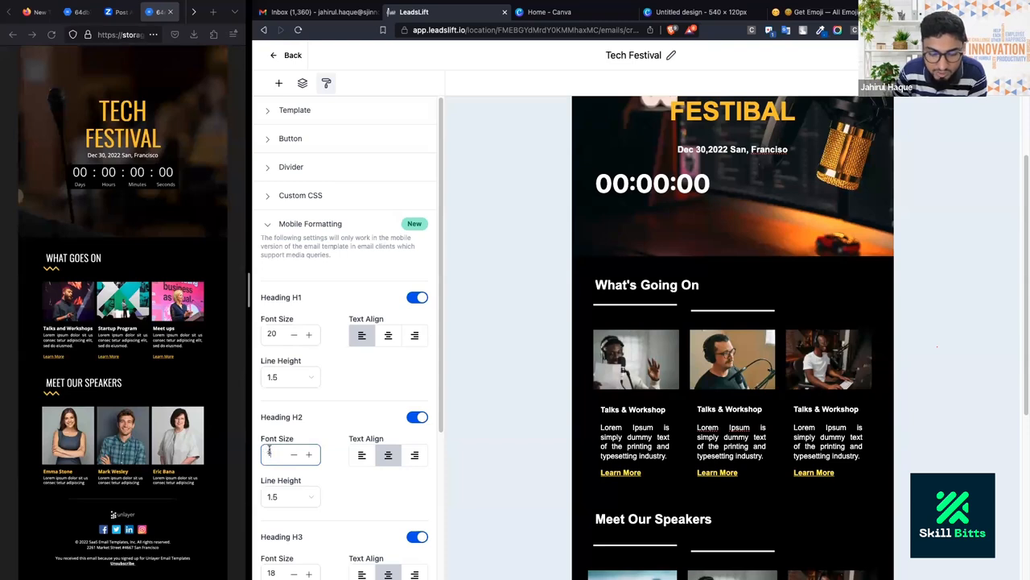
left_click(343, 425)
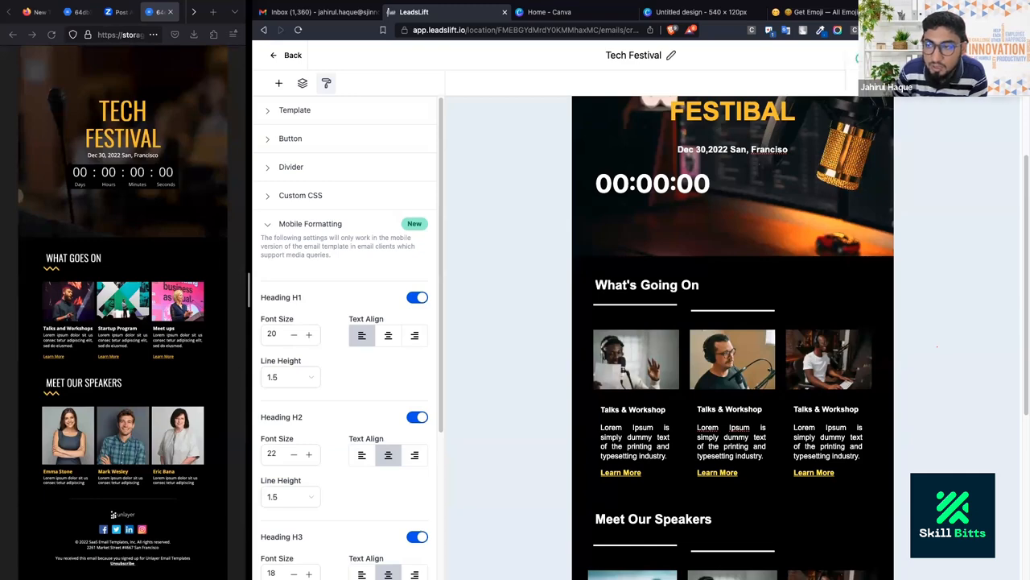
Set the mobile font size of Heading H1 to 18 in the template's mobile formatting.
left_click(936, 56)
scroll(727, 124, "up", 2)
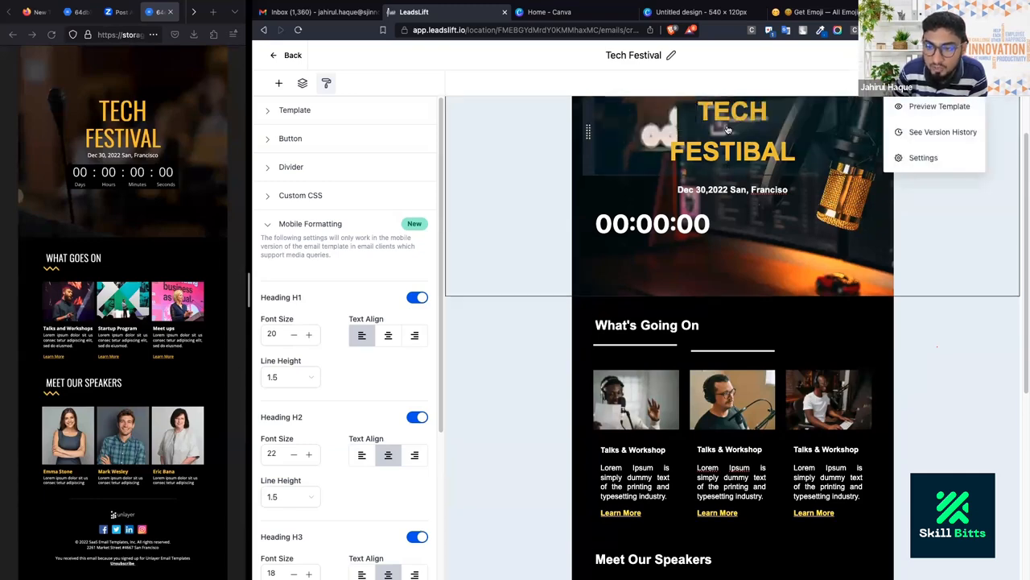
left_click(715, 227)
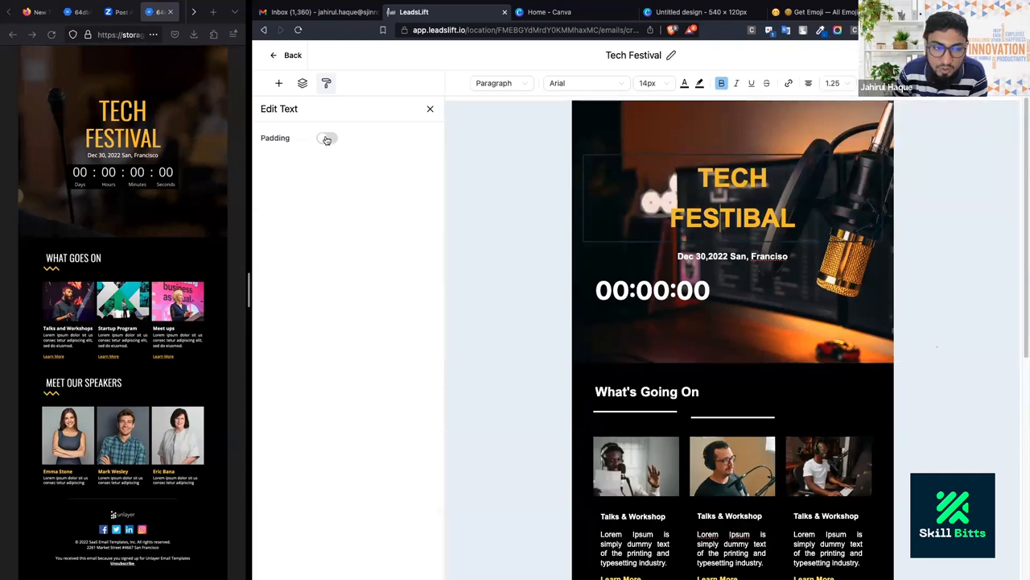
left_click(326, 83)
scroll(310, 403, "down", 3)
scroll(310, 402, "up", 2)
left_click_drag(282, 331, 255, 335)
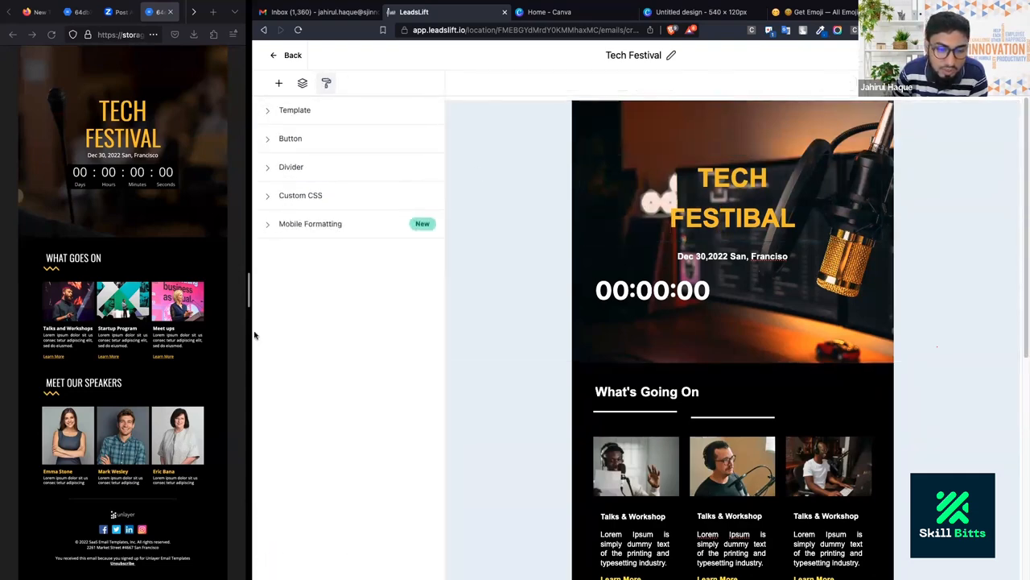
left_click(306, 229)
double_click(272, 334)
type("18")
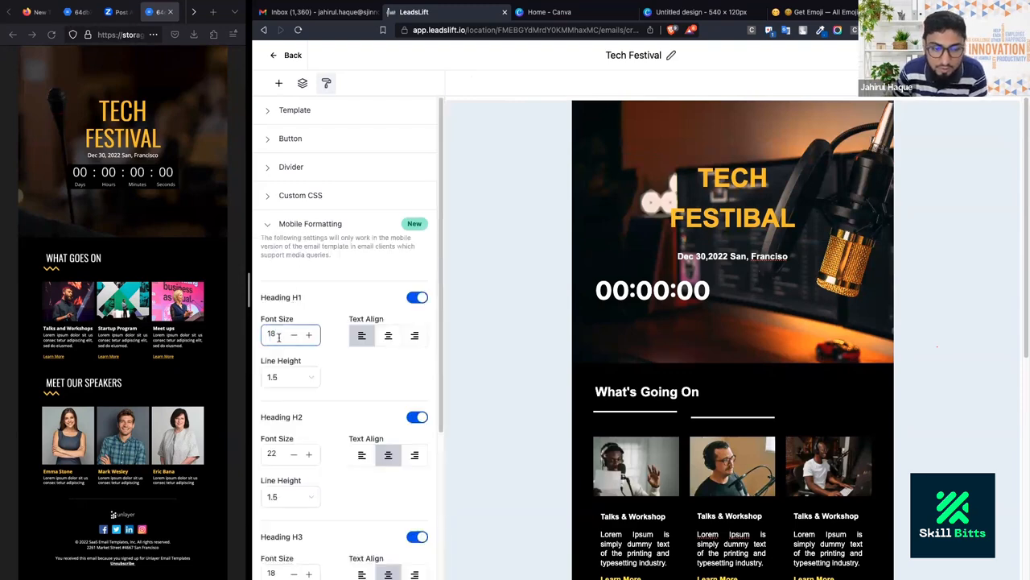
left_click(338, 358)
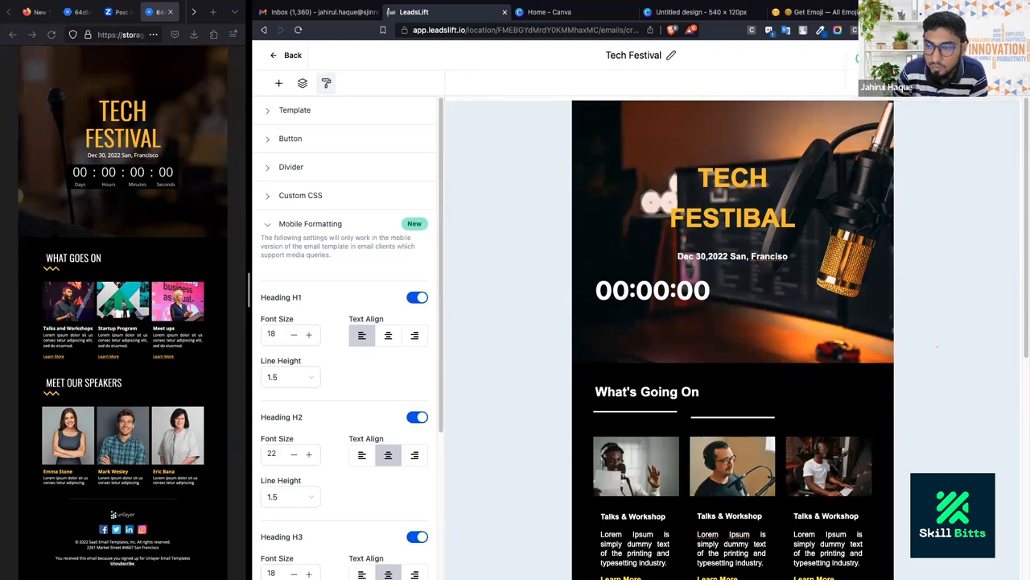
Examine the hero title, heading dividers and card sections in the mobile preview, and return to the email builder.
left_click(895, 80)
left_click(899, 110)
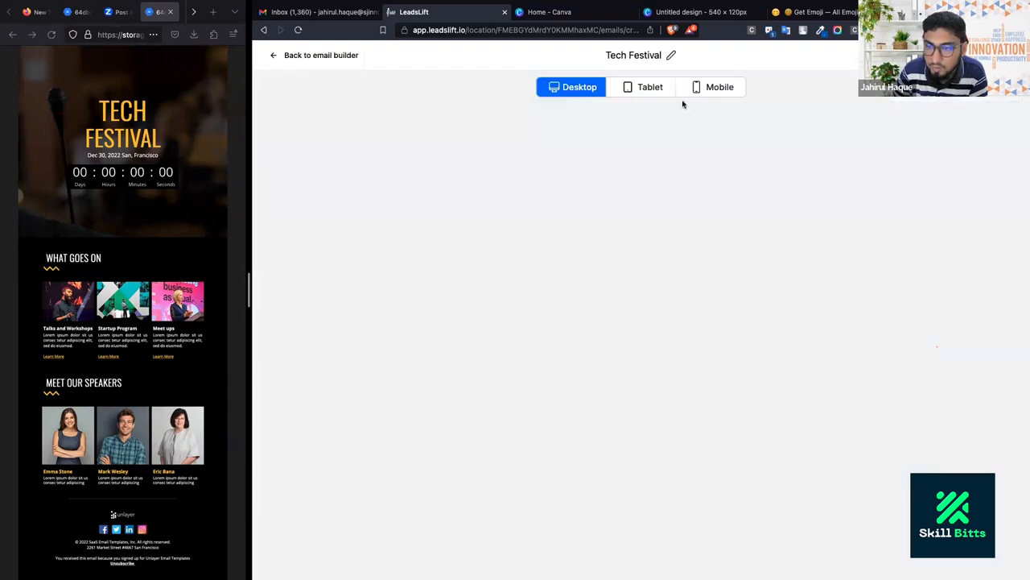
left_click(721, 88)
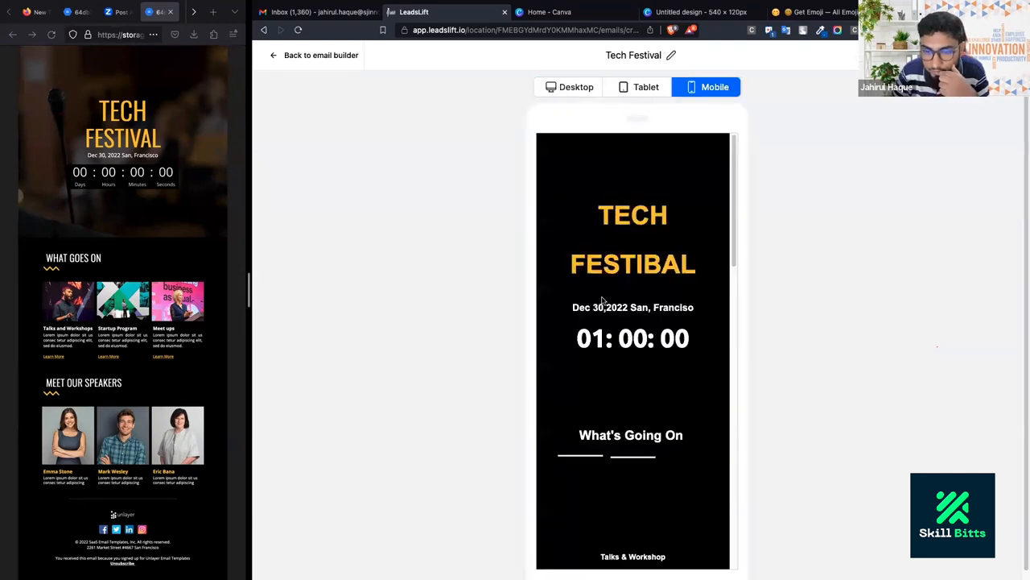
scroll(602, 299, "down", 5)
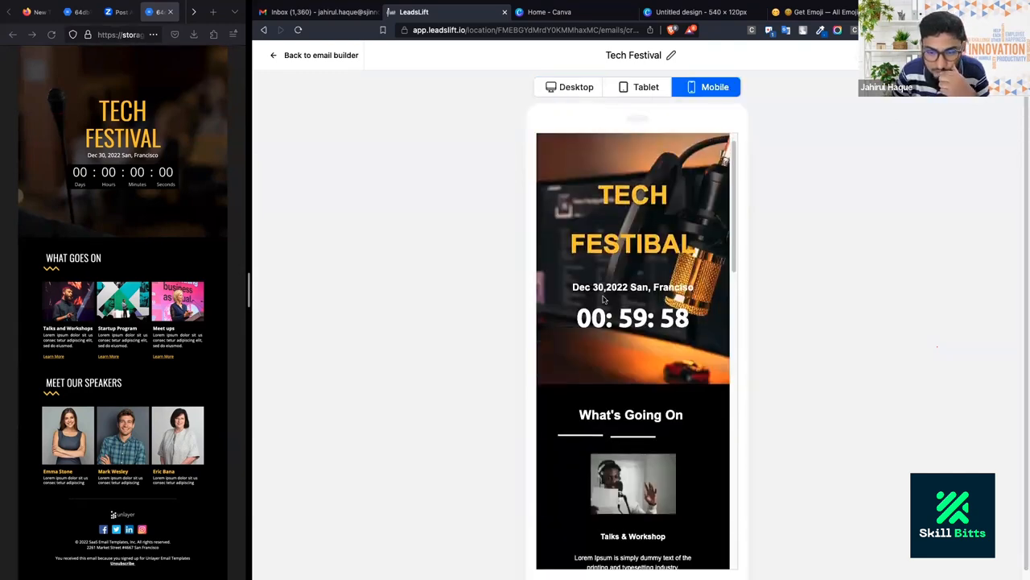
scroll(612, 282, "down", 3)
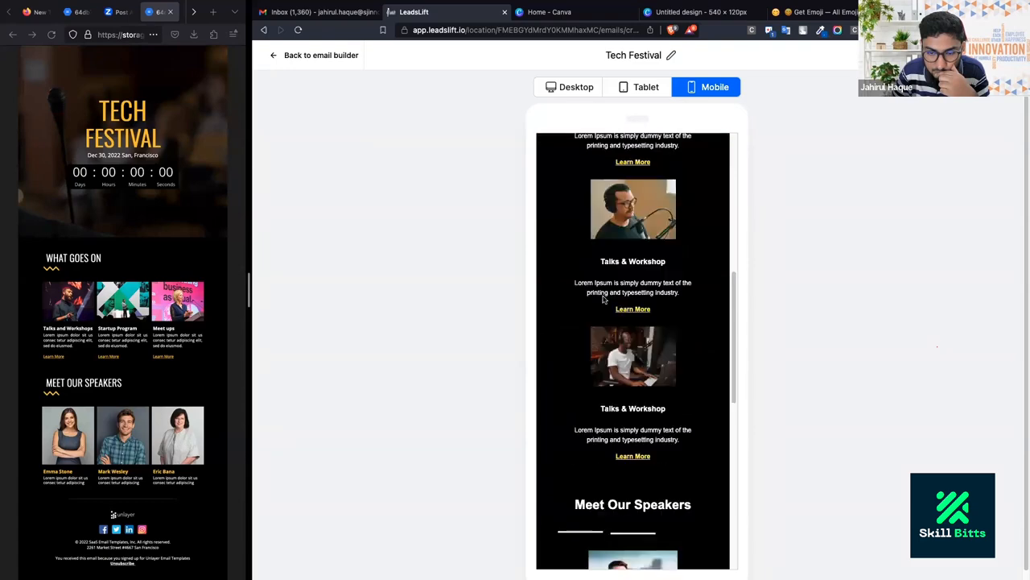
scroll(636, 242, "up", 2)
scroll(609, 250, "down", 2)
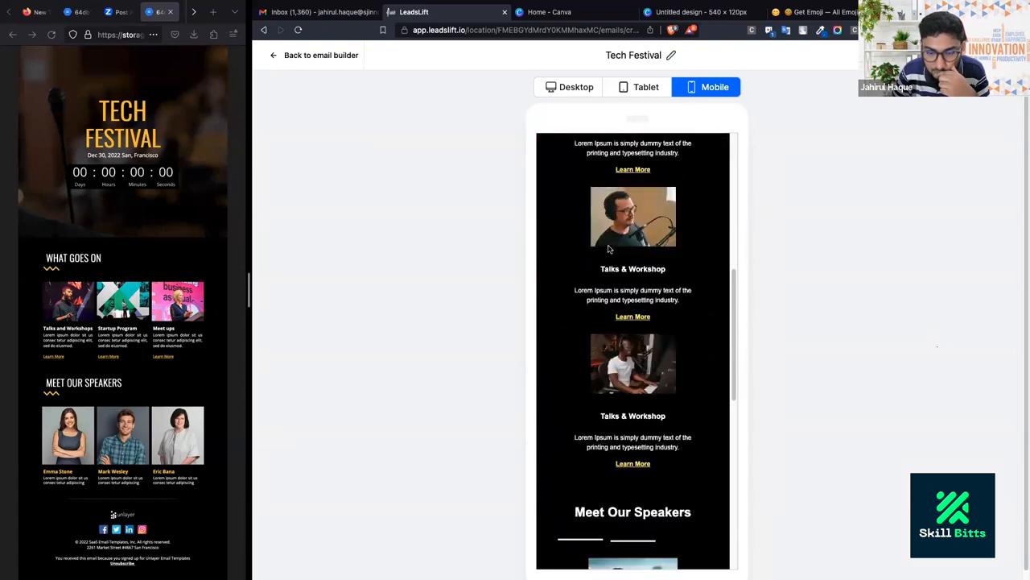
scroll(609, 250, "down", 4)
scroll(611, 266, "up", 3)
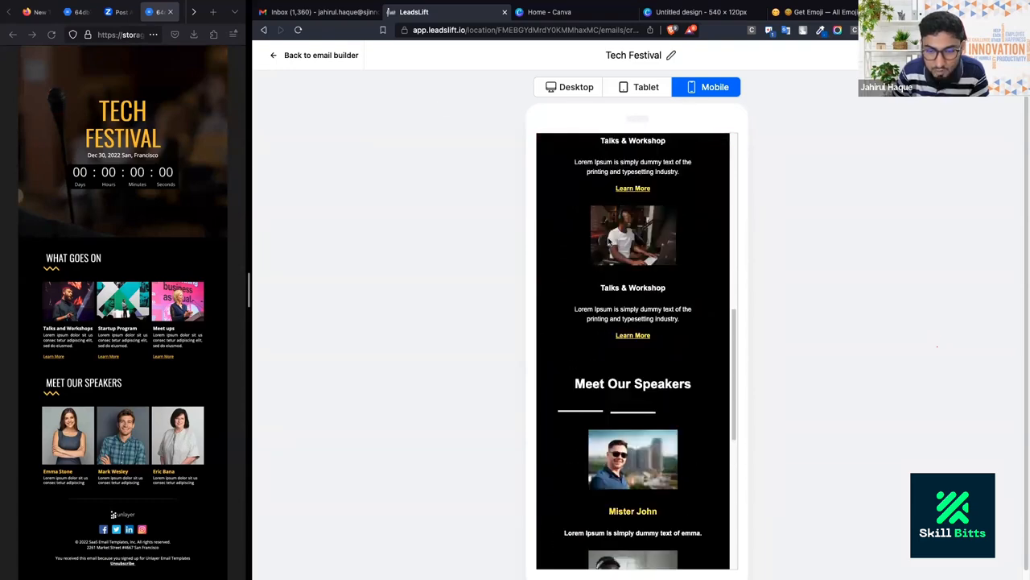
left_click(344, 58)
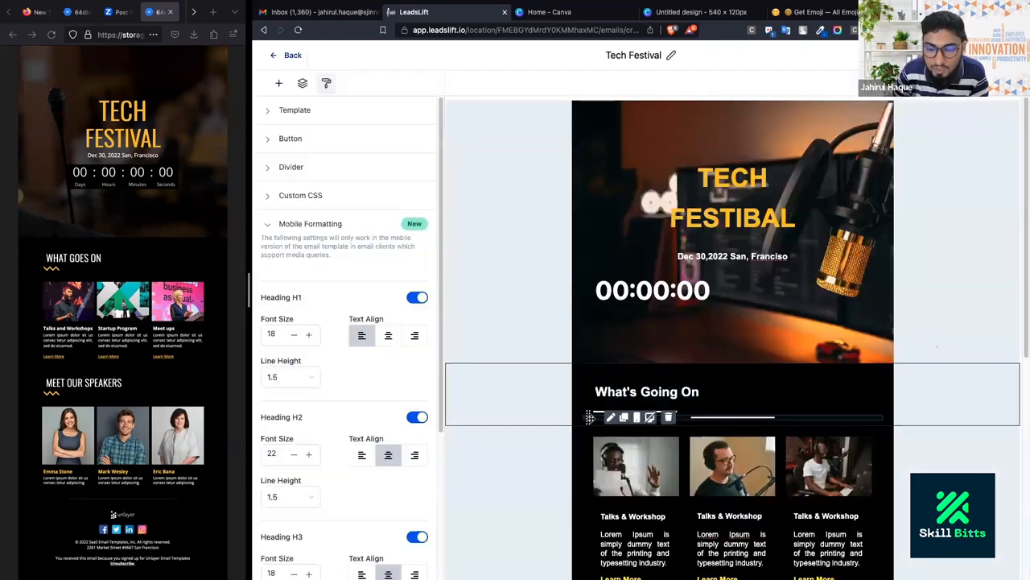
Hide the left-aligned dividers under the Meet Our Speakers and What's Going On headings on mobile.
left_click(589, 413)
scroll(637, 412, "down", 5)
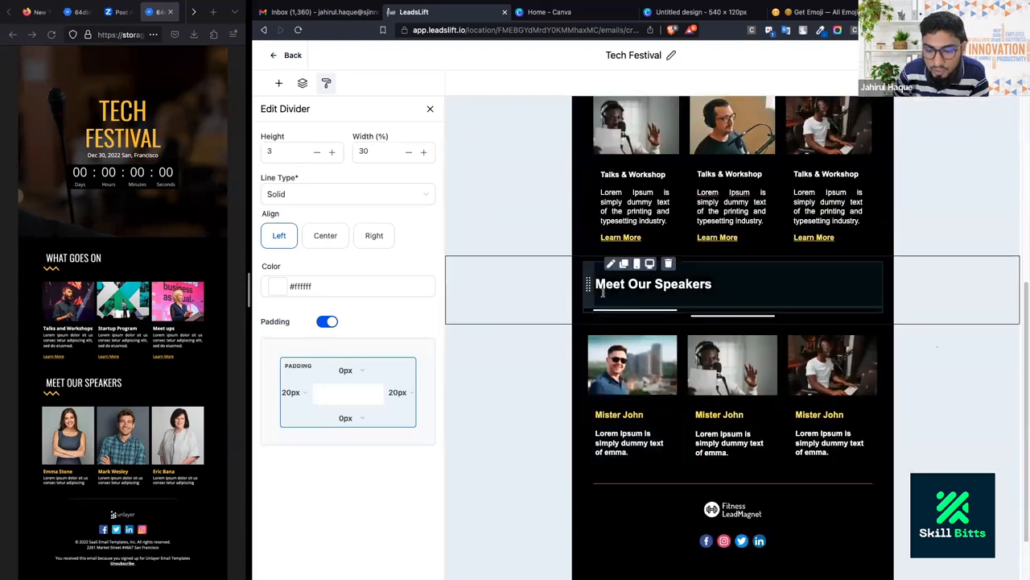
left_click(593, 306)
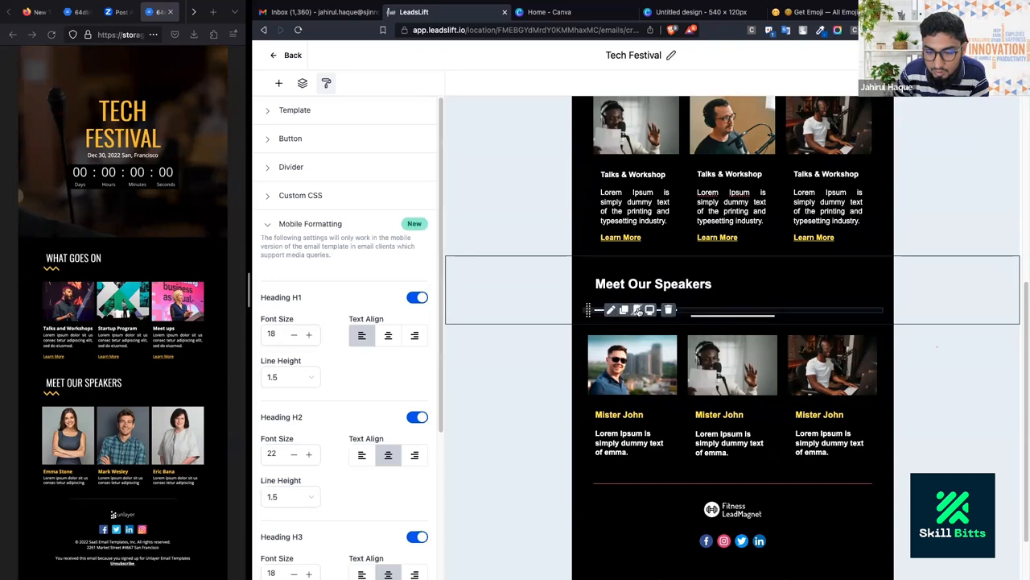
scroll(647, 326, "up", 4)
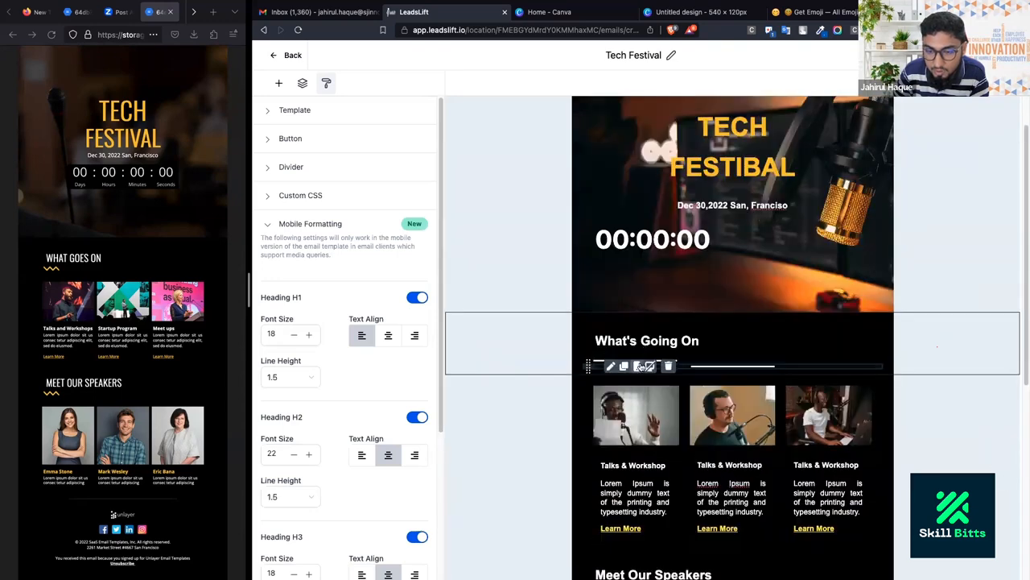
left_click(592, 361)
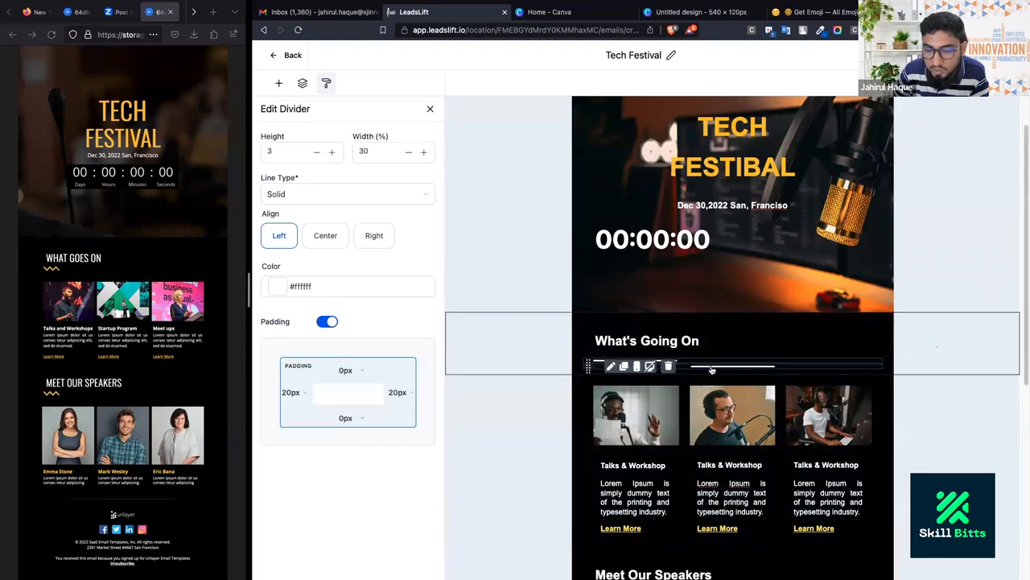
scroll(710, 370, "up", 1)
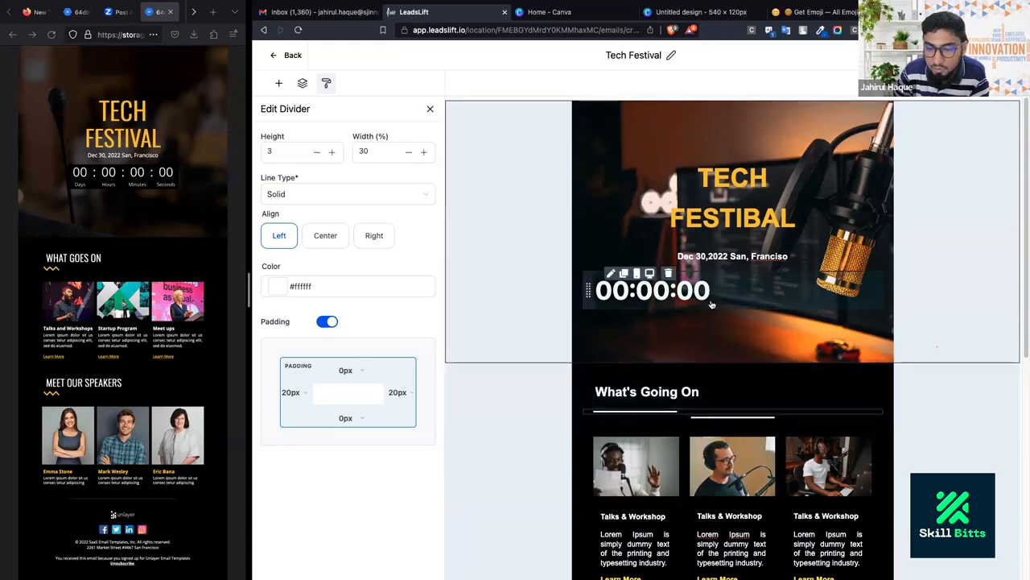
scroll(712, 386, "down", 5)
scroll(730, 343, "down", 1)
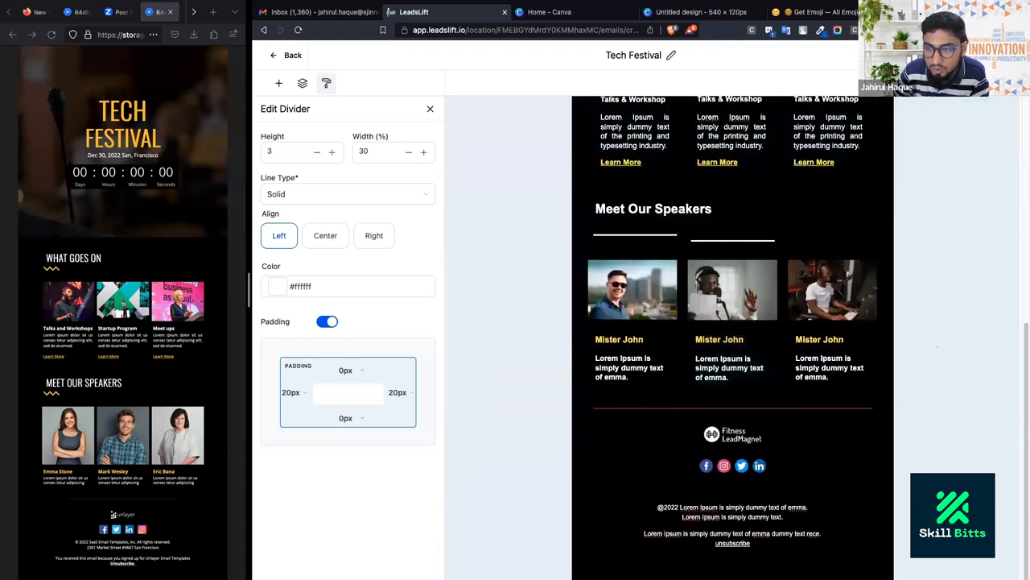
Check the dividers under both section headings and the rest of the email in the mobile preview, and return to the builder.
left_click(921, 56)
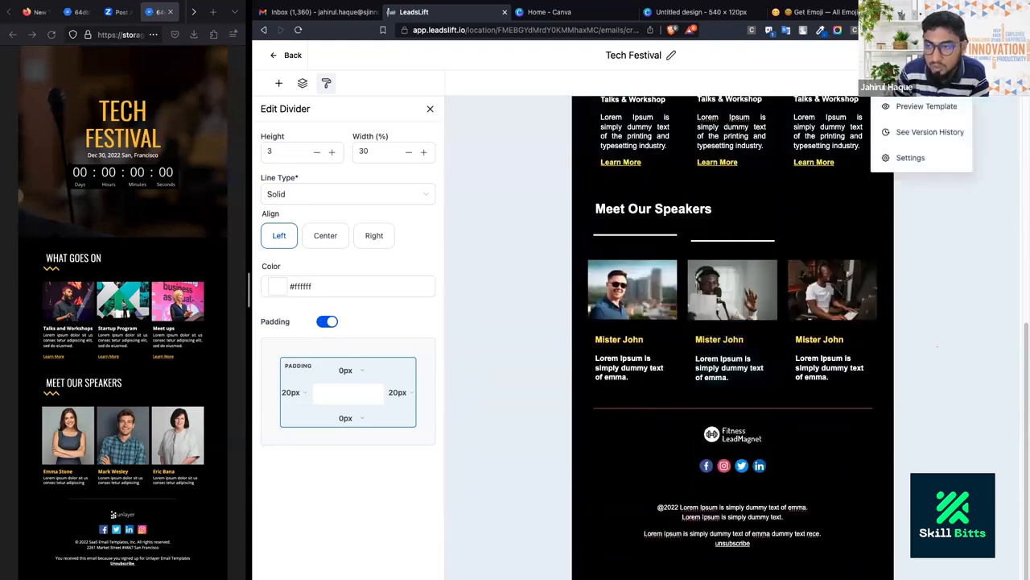
left_click(916, 116)
left_click(720, 87)
scroll(662, 261, "down", 10)
scroll(662, 262, "down", 10)
scroll(661, 262, "down", 3)
scroll(662, 261, "up", 10)
scroll(661, 264, "up", 10)
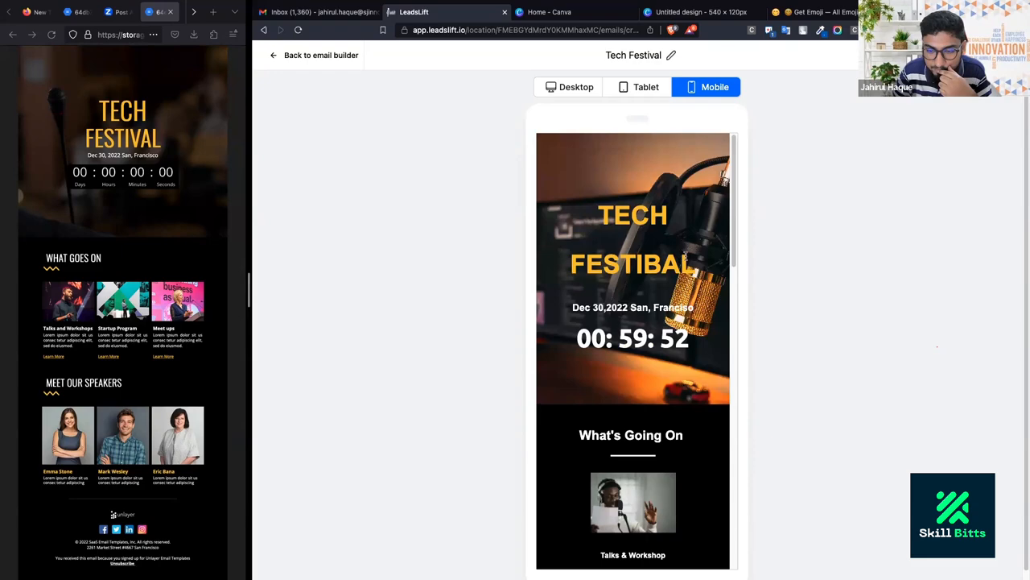
scroll(683, 256, "down", 15)
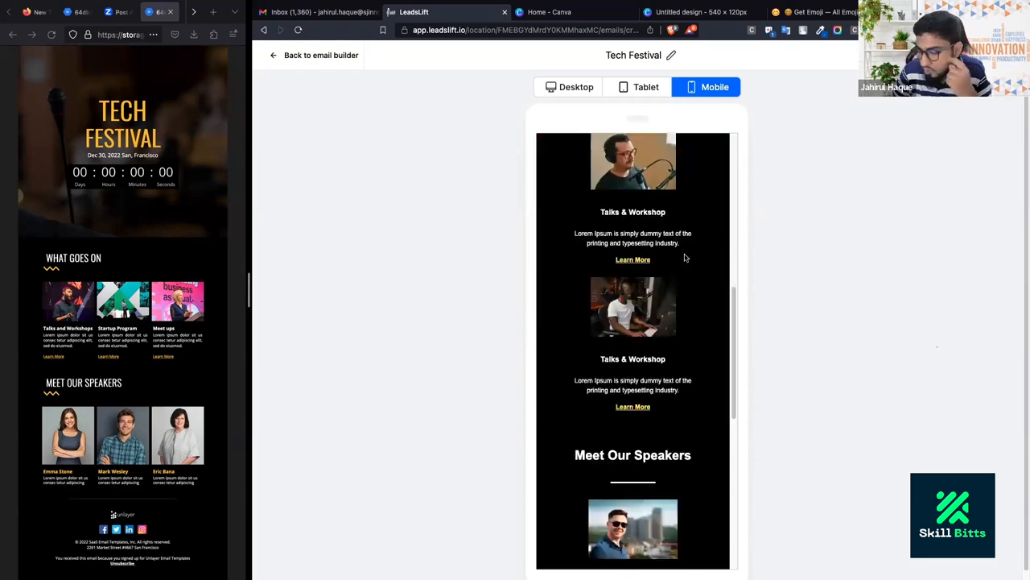
scroll(685, 257, "up", 15)
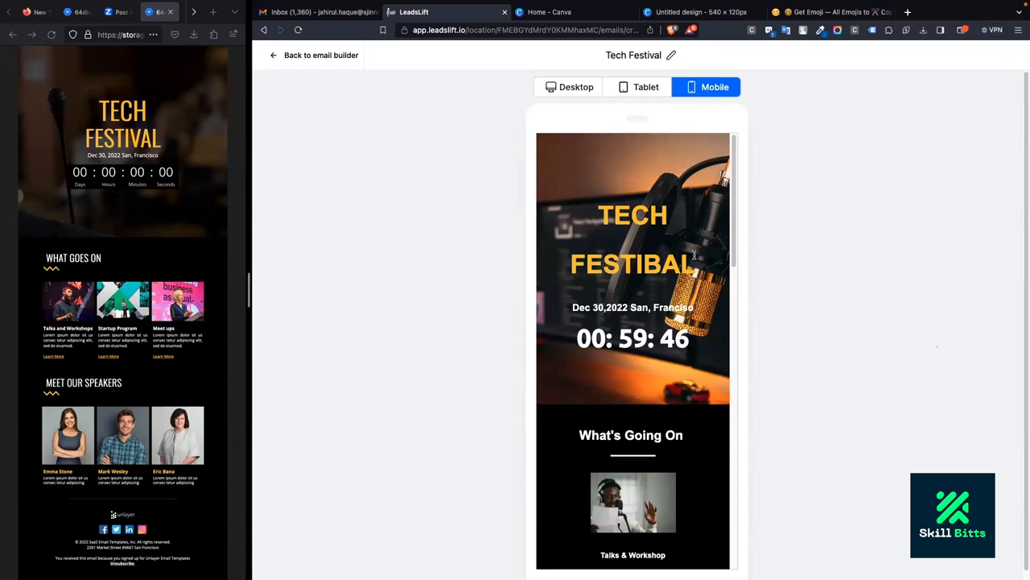
left_click(339, 61)
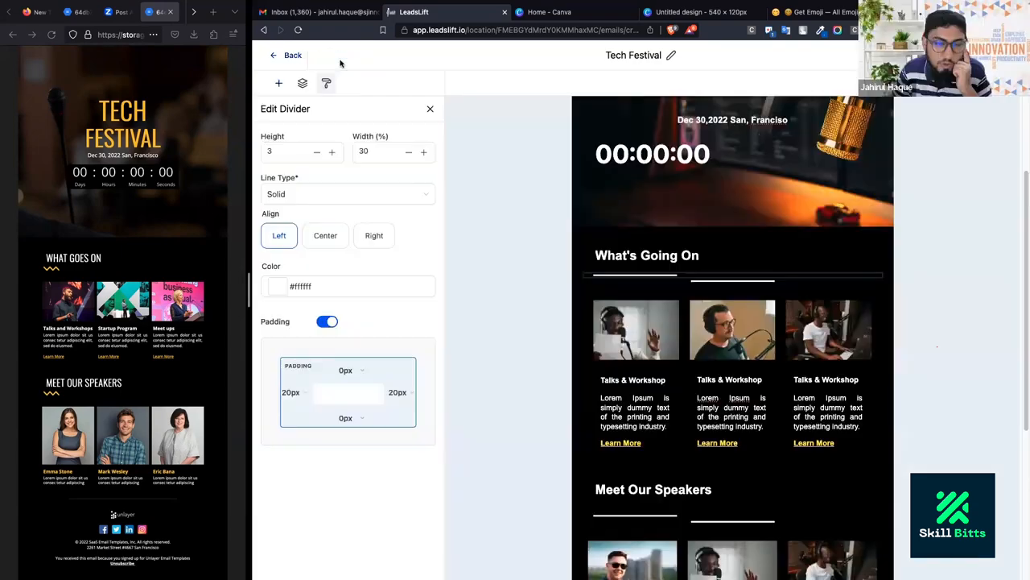
Look over the hero's text and layout settings and save the Tech Festival template.
scroll(644, 241, "up", 2)
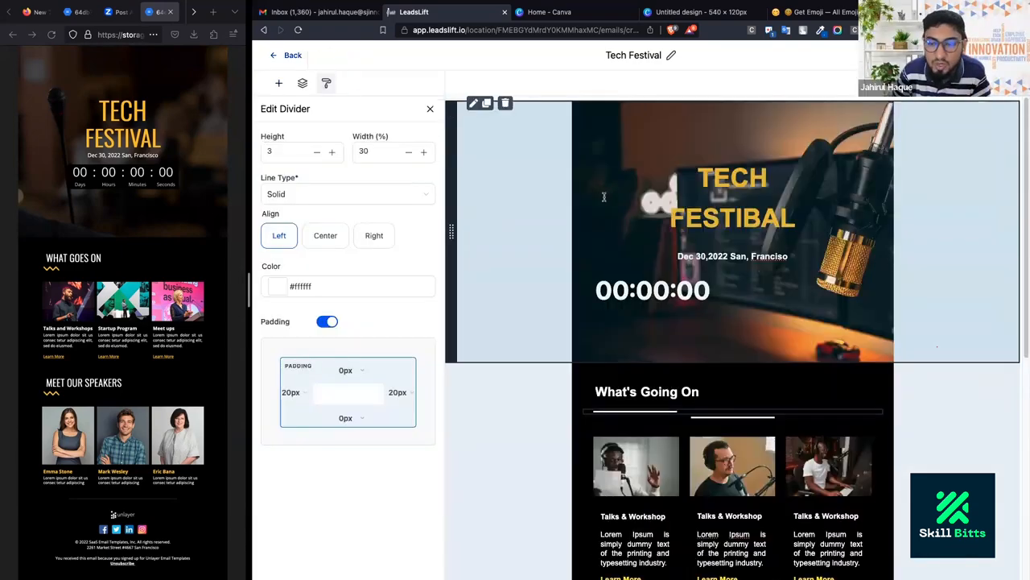
left_click(703, 199)
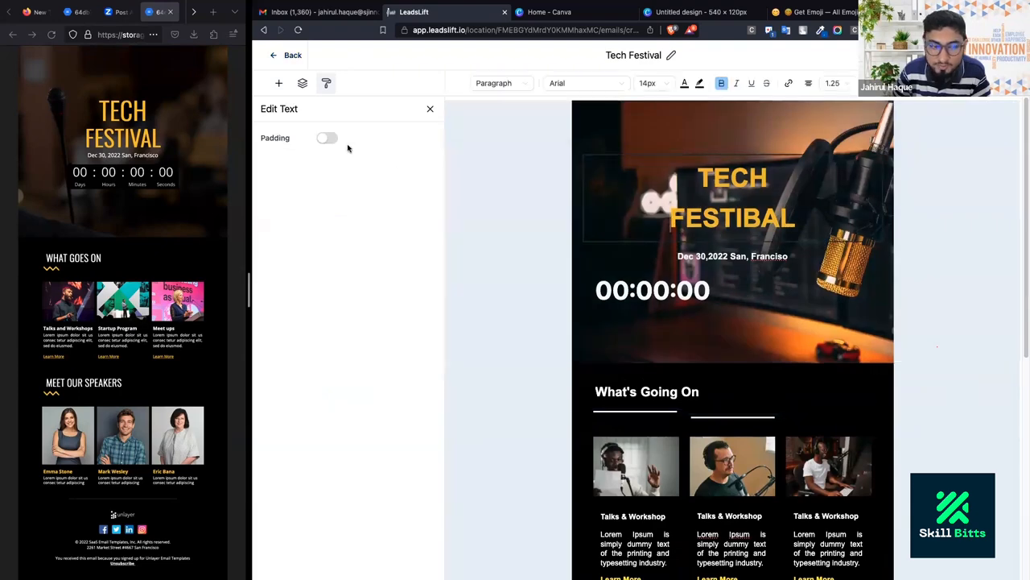
left_click(782, 123)
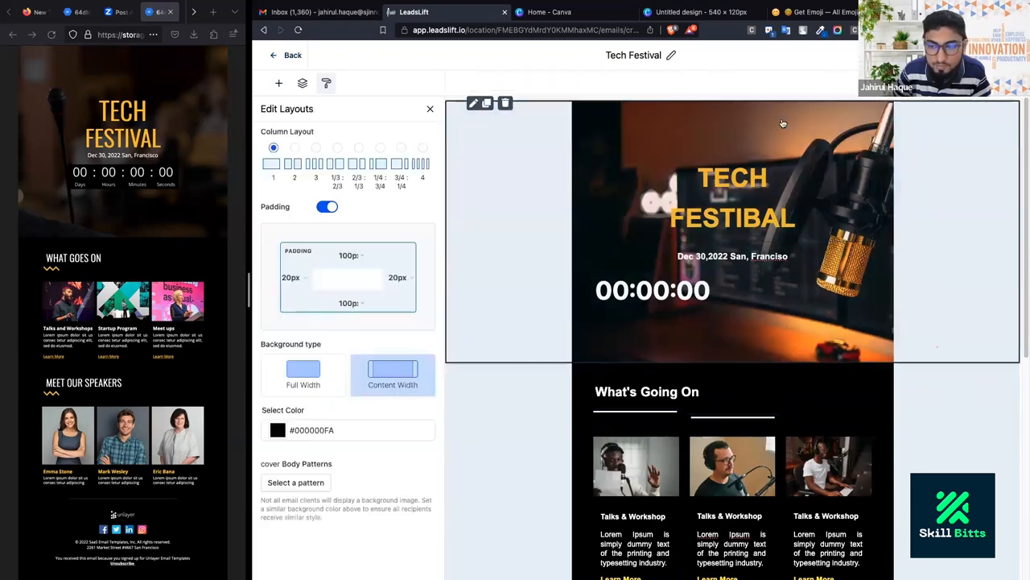
left_click(971, 56)
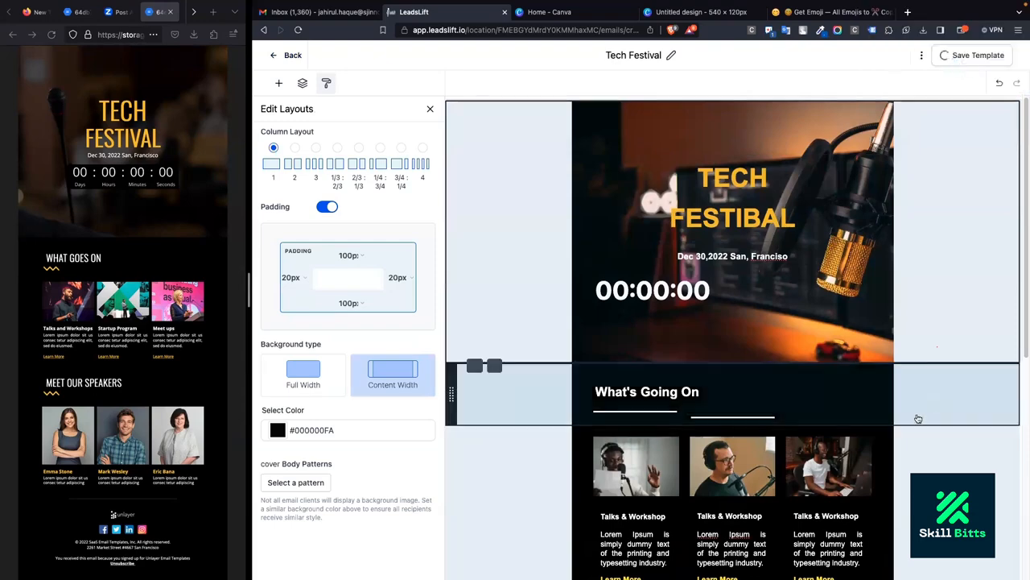
scroll(916, 463, "down", 5)
scroll(915, 468, "up", 5)
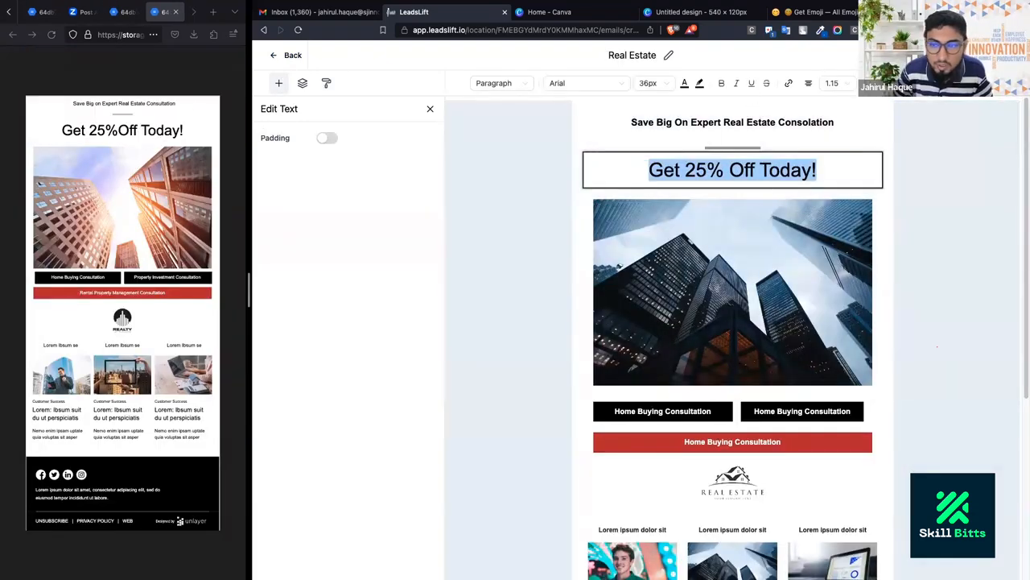
In the Real Estate template, change the "Aut voluptas asperiores non nemo voluptas" text in the first customer success column to Paragraph style.
left_click(925, 179)
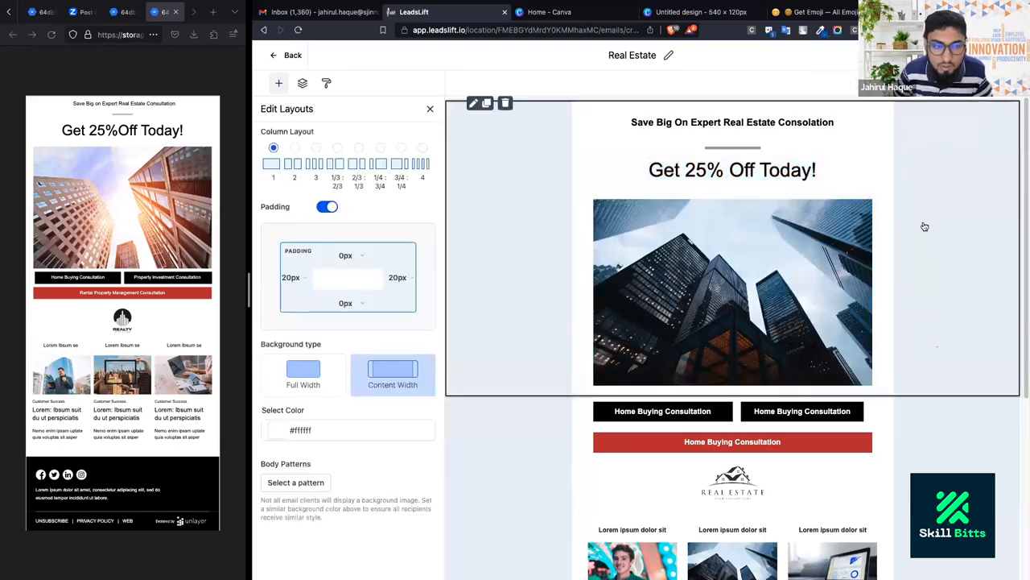
scroll(925, 226, "down", 1)
scroll(925, 226, "down", 4)
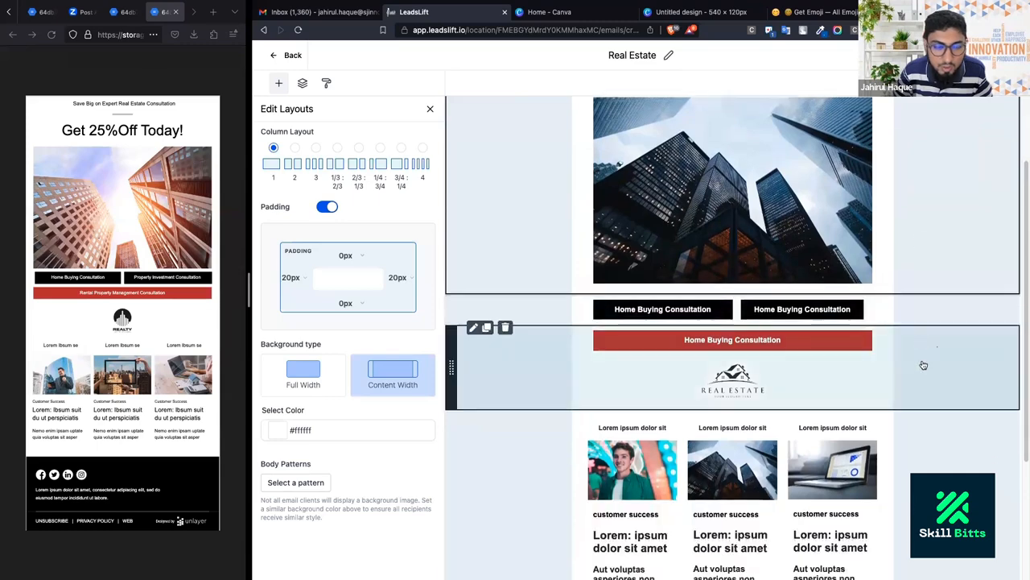
scroll(923, 365, "down", 6)
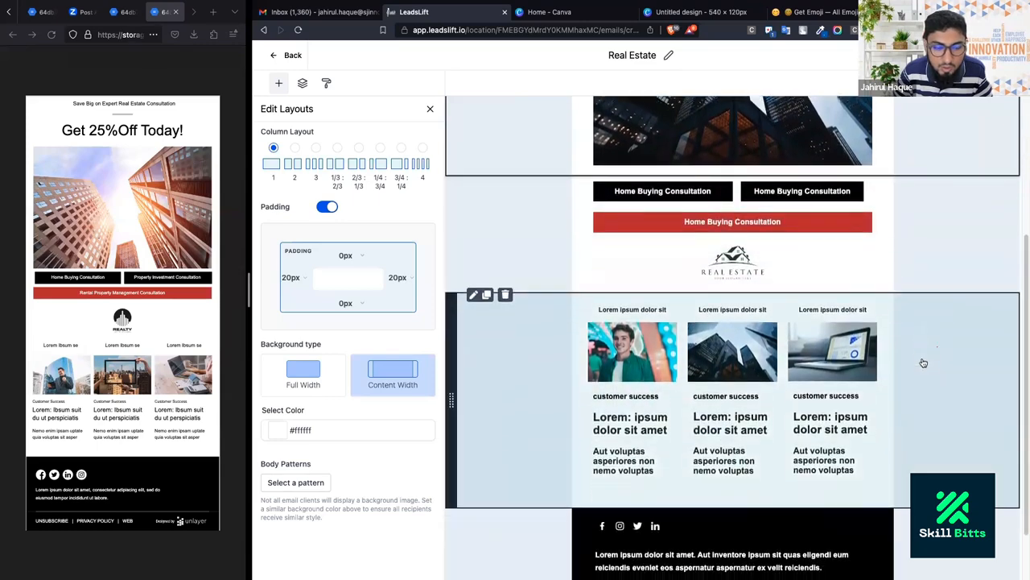
scroll(923, 363, "down", 4)
double_click(633, 385)
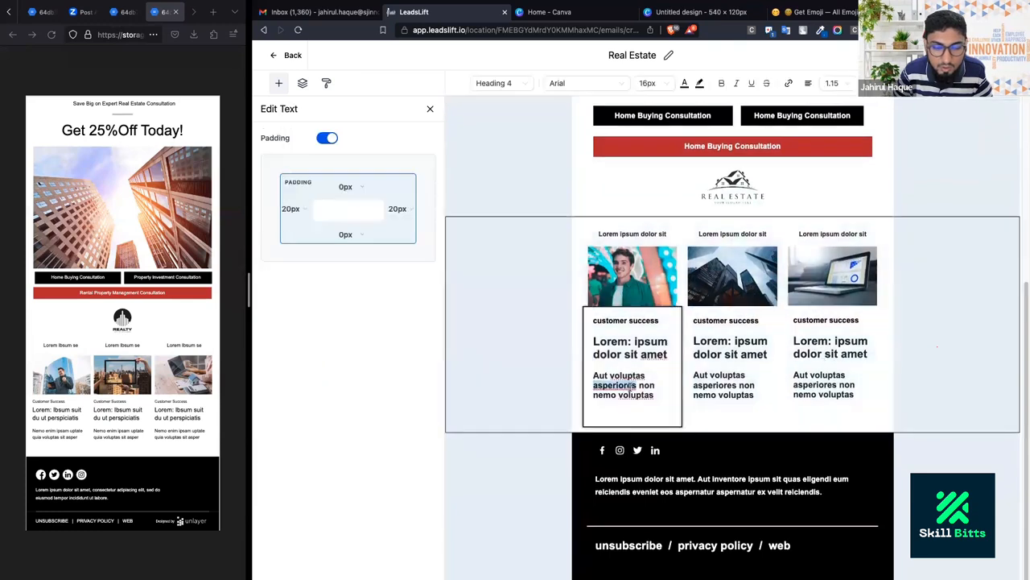
left_click(499, 83)
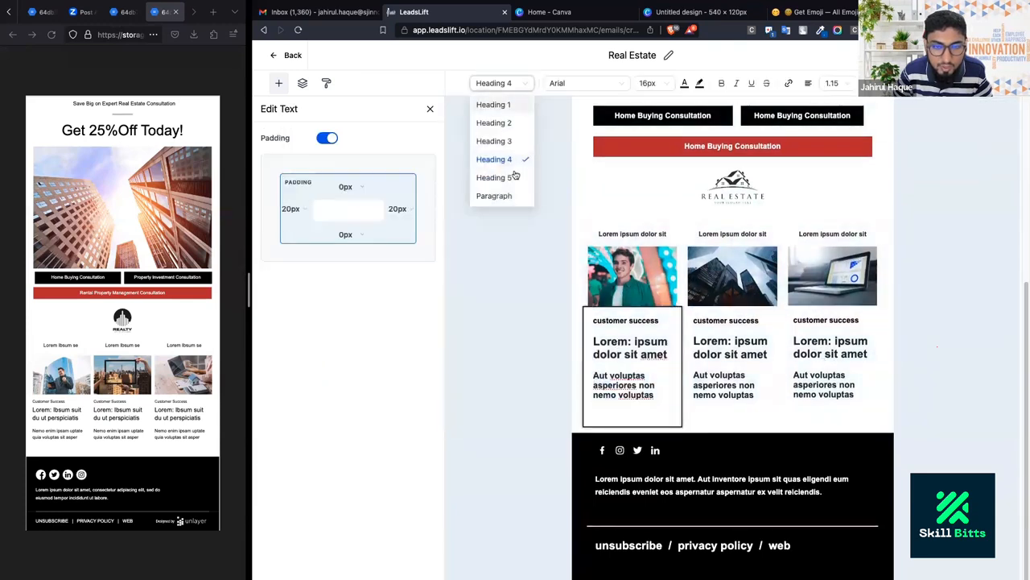
left_click(510, 201)
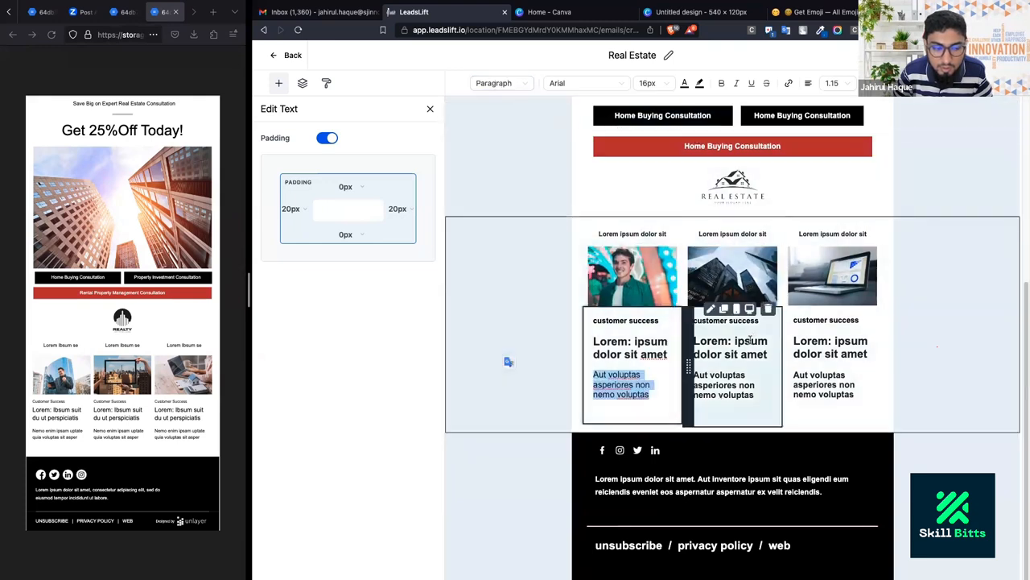
Change the "Aut voluptas asperiores non nemo voluptas" text in the second and third customer success columns to Paragraph style.
left_click(723, 385)
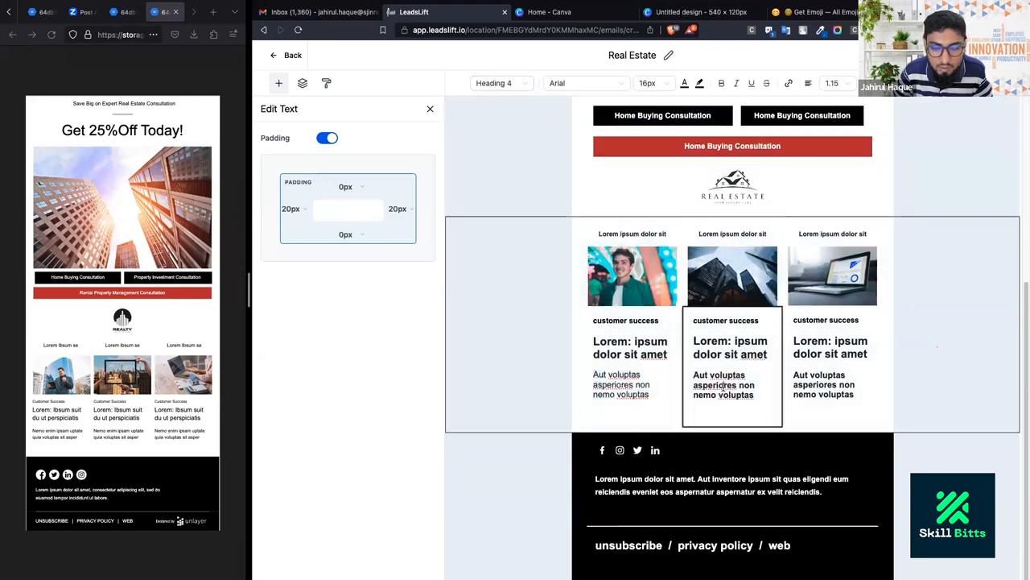
triple_click(723, 385)
left_click(499, 83)
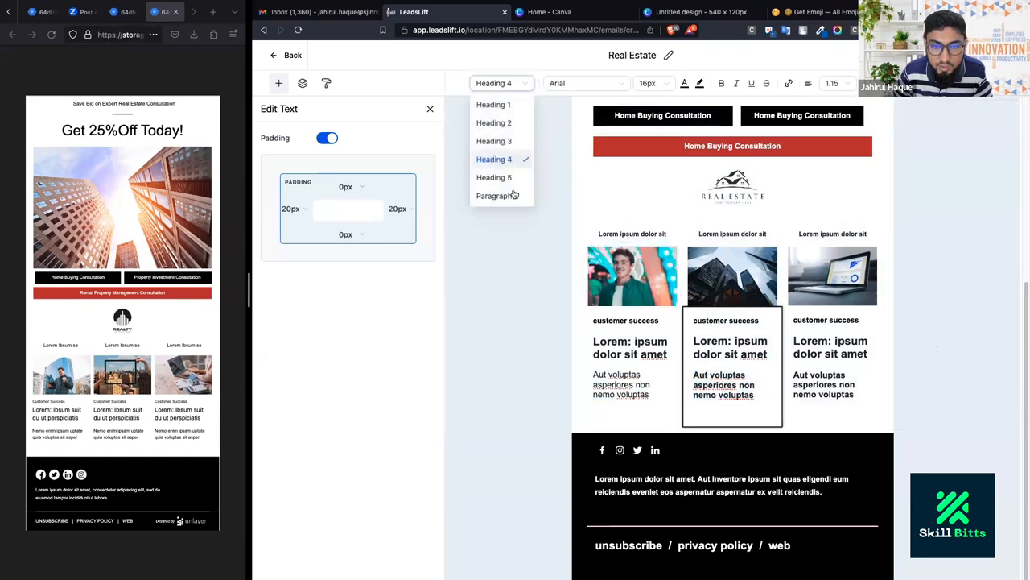
left_click(499, 193)
left_click(812, 375)
triple_click(813, 375)
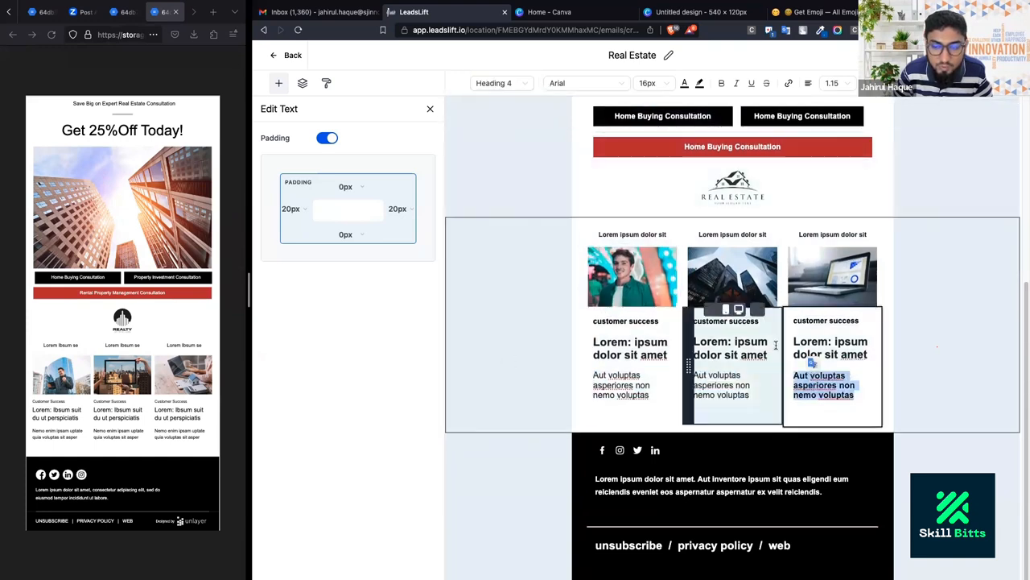
left_click(499, 83)
left_click(499, 194)
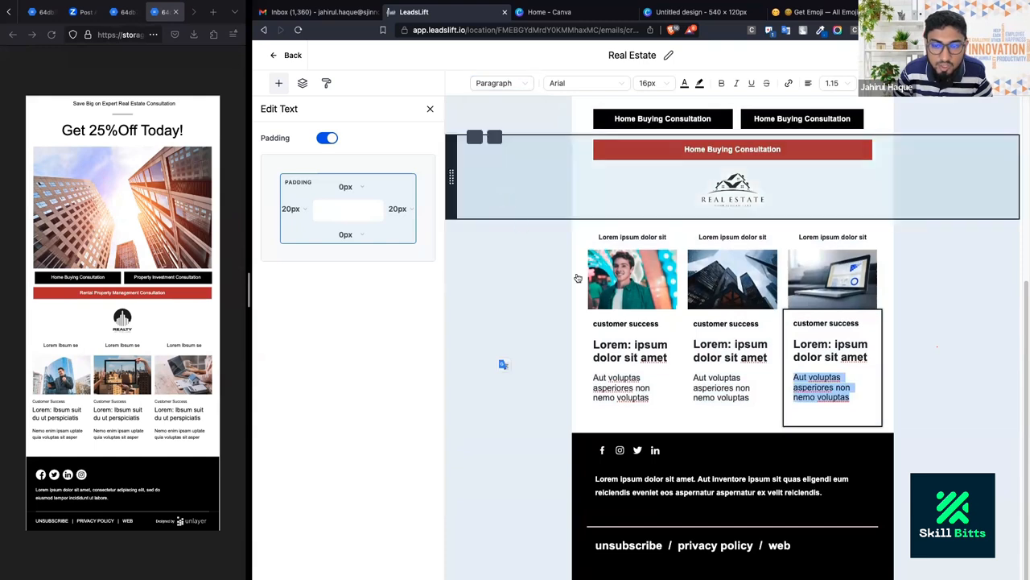
Change the "customer success" labels in all three columns to Paragraph style.
triple_click(640, 326)
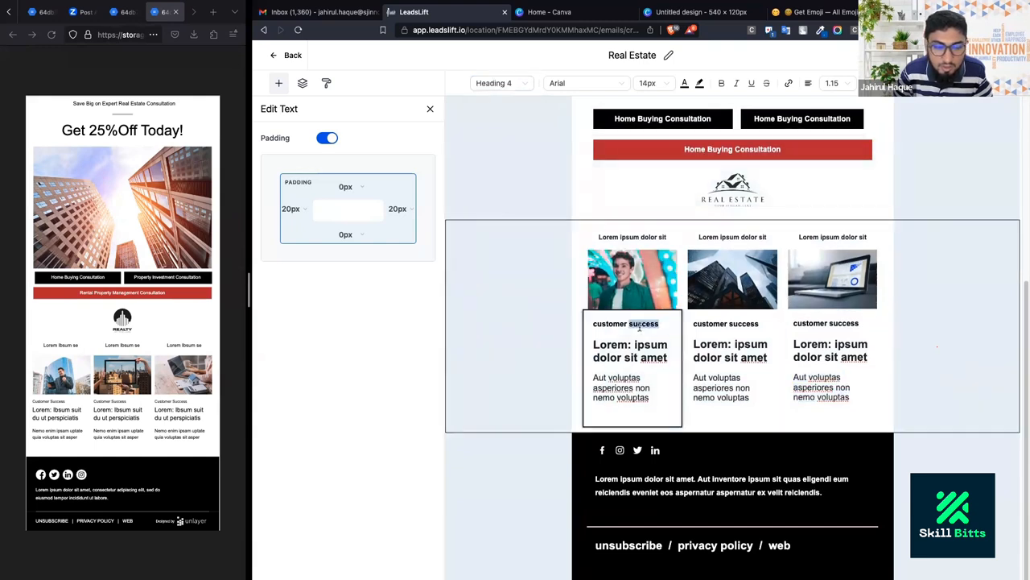
left_click(493, 82)
left_click(495, 194)
triple_click(741, 326)
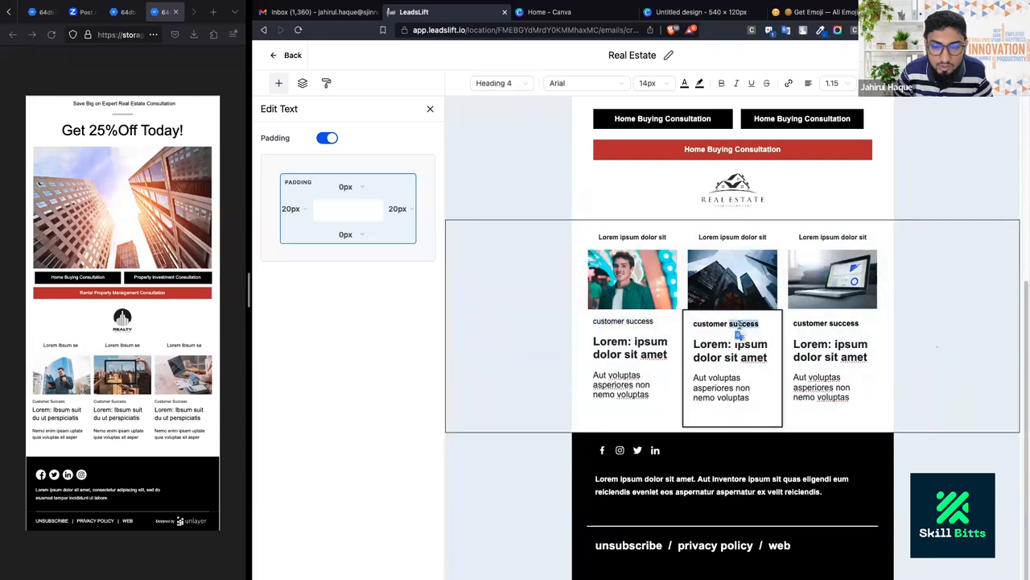
left_click(494, 83)
left_click(494, 196)
triple_click(825, 323)
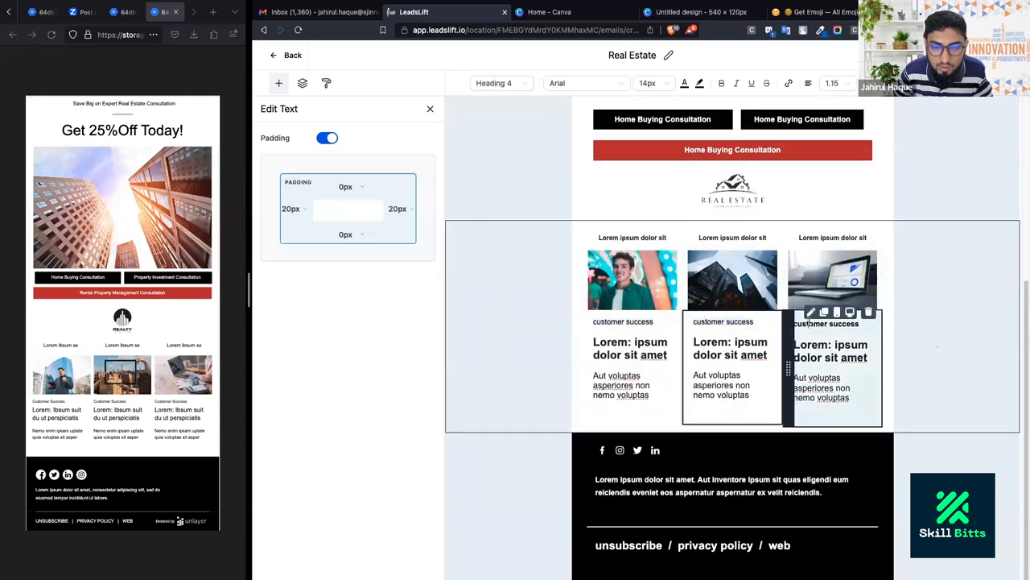
left_click(494, 82)
left_click(494, 191)
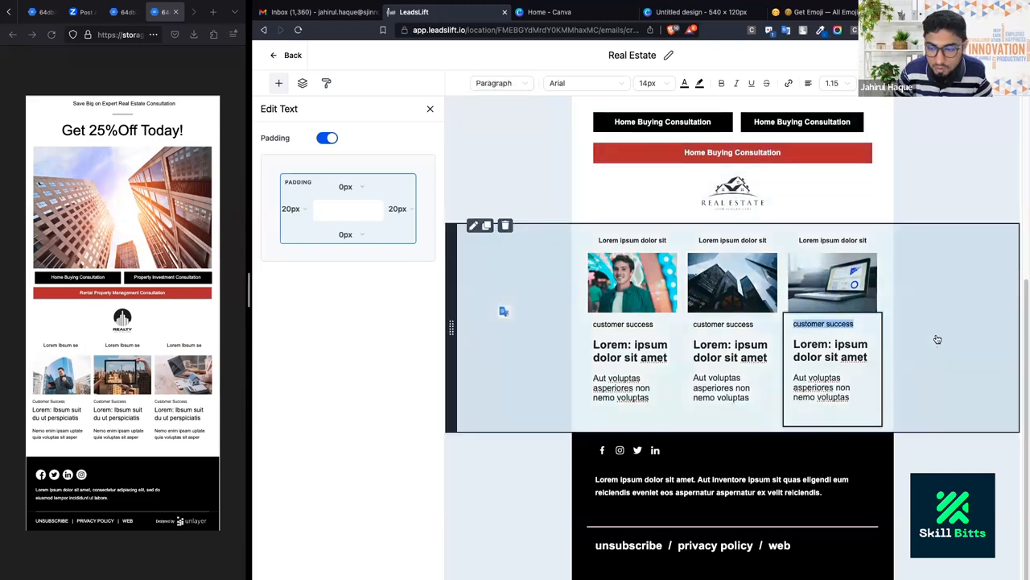
left_click(555, 293)
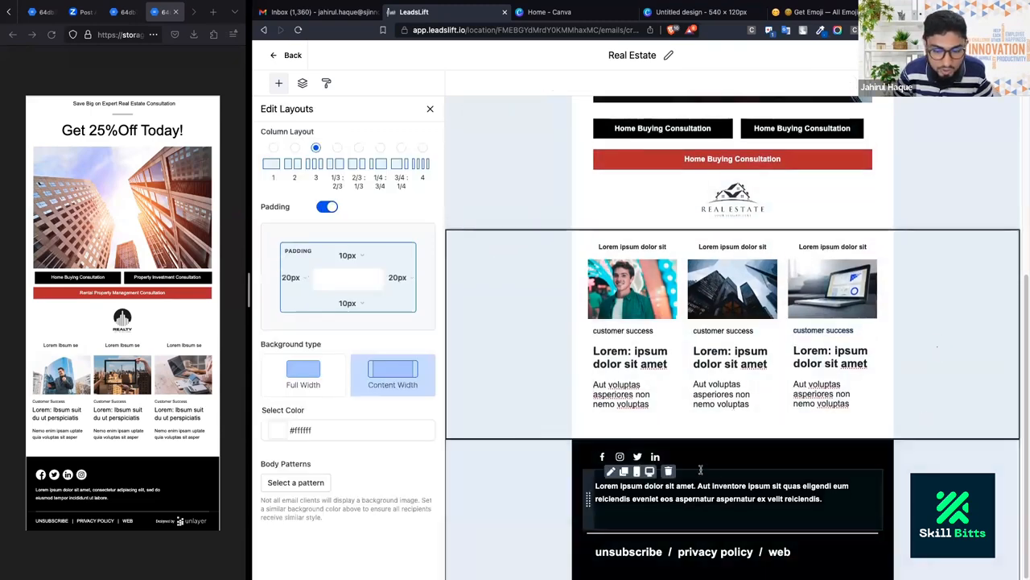
Compare icon styles for the footer's social icons and apply the coloured circular style.
left_click(592, 458)
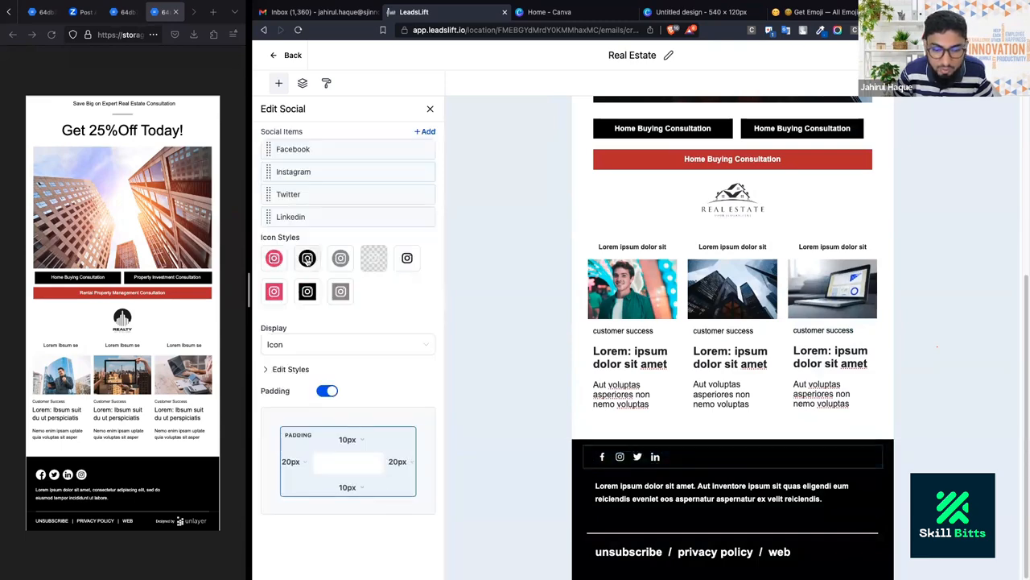
left_click(270, 258)
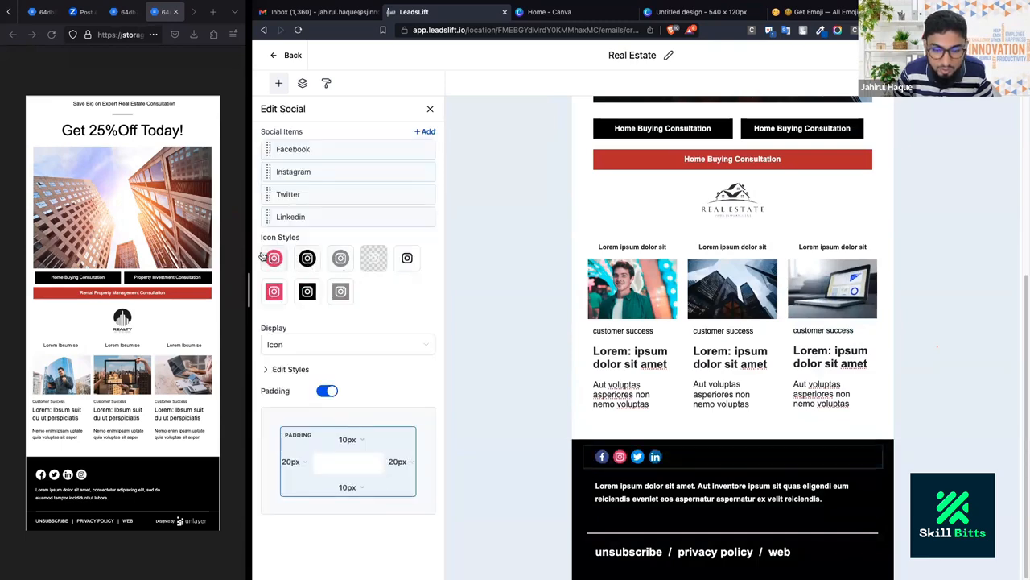
left_click(339, 257)
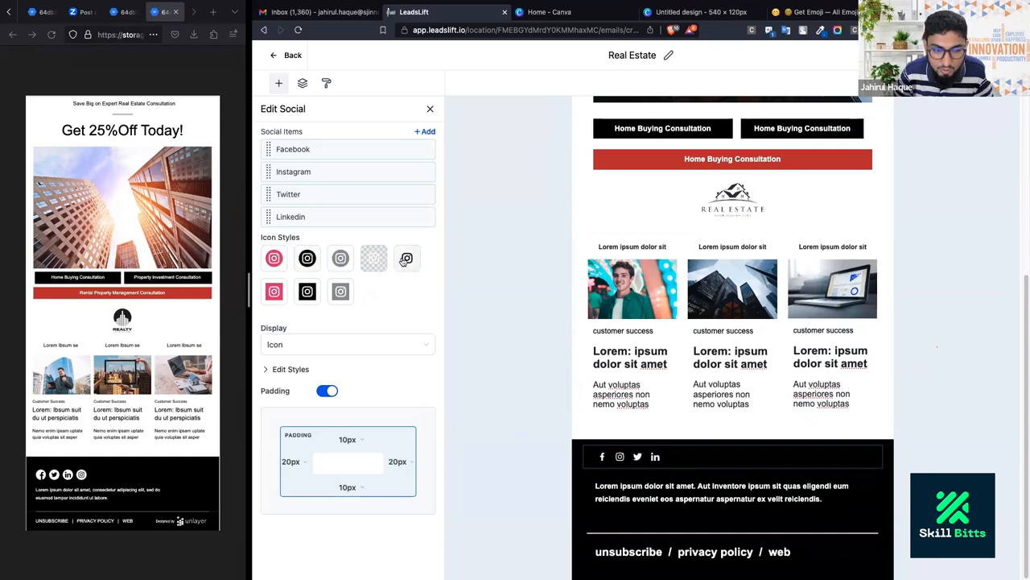
left_click(341, 259)
left_click(309, 259)
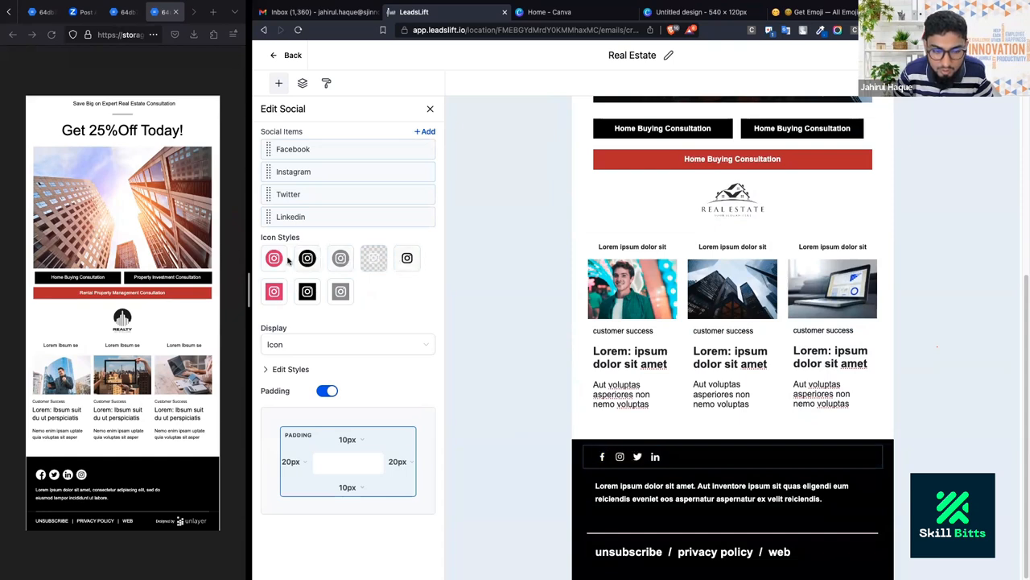
left_click(281, 260)
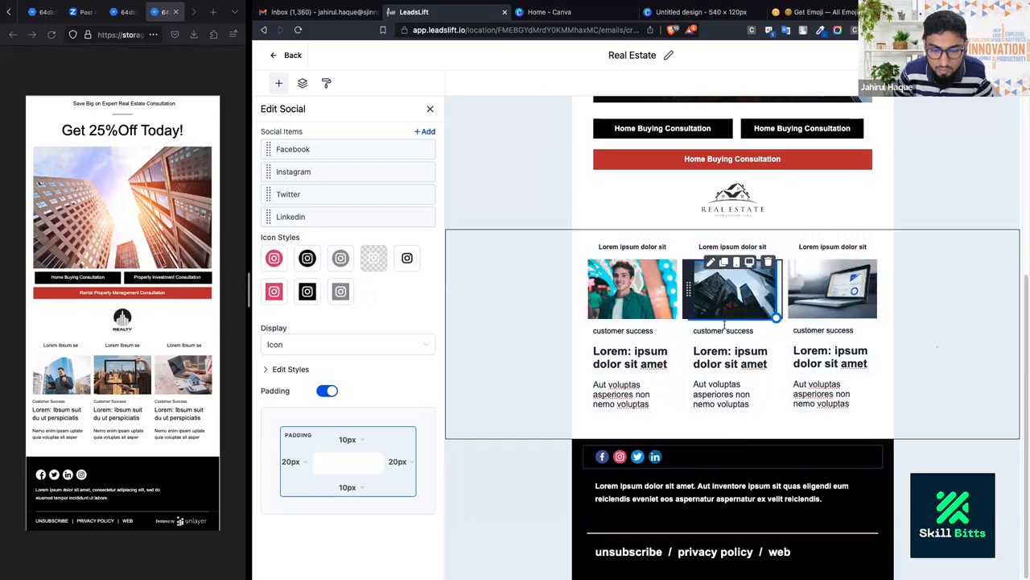
Change the footer's "Lorem ipsum dolor sit amet" description to Paragraph style.
scroll(700, 433, "down", 1)
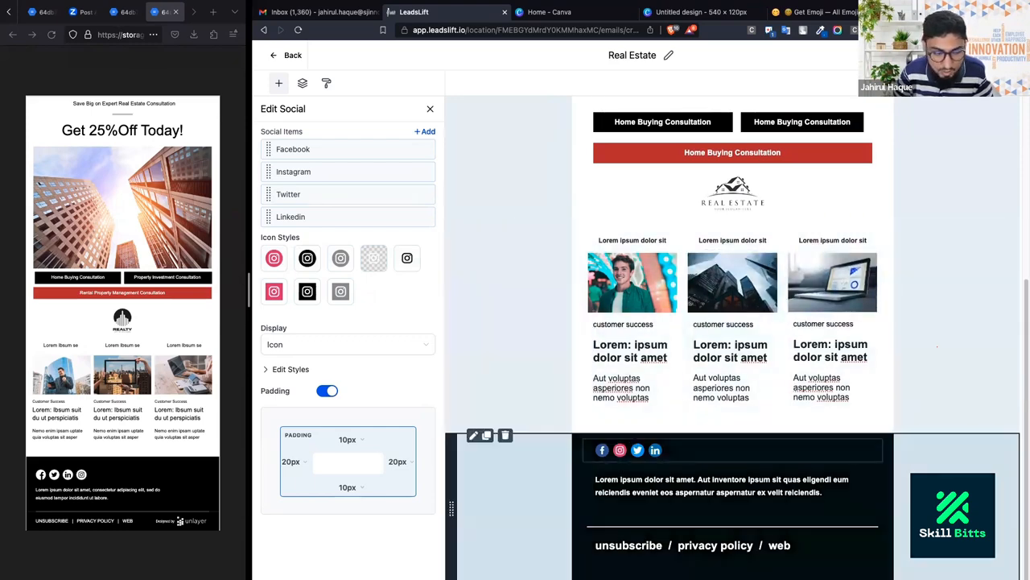
left_click(781, 499)
triple_click(749, 493)
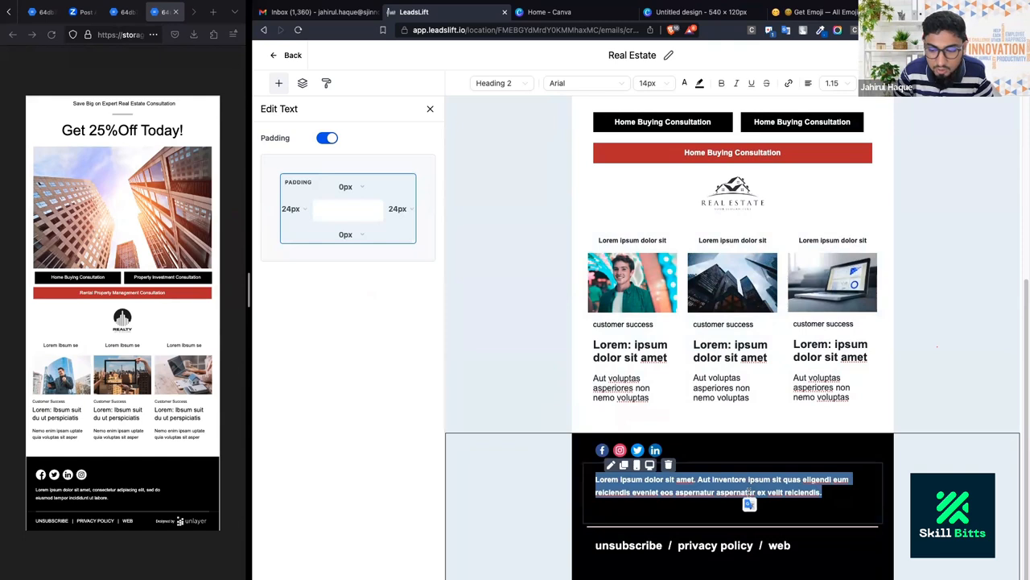
left_click(500, 83)
left_click(501, 196)
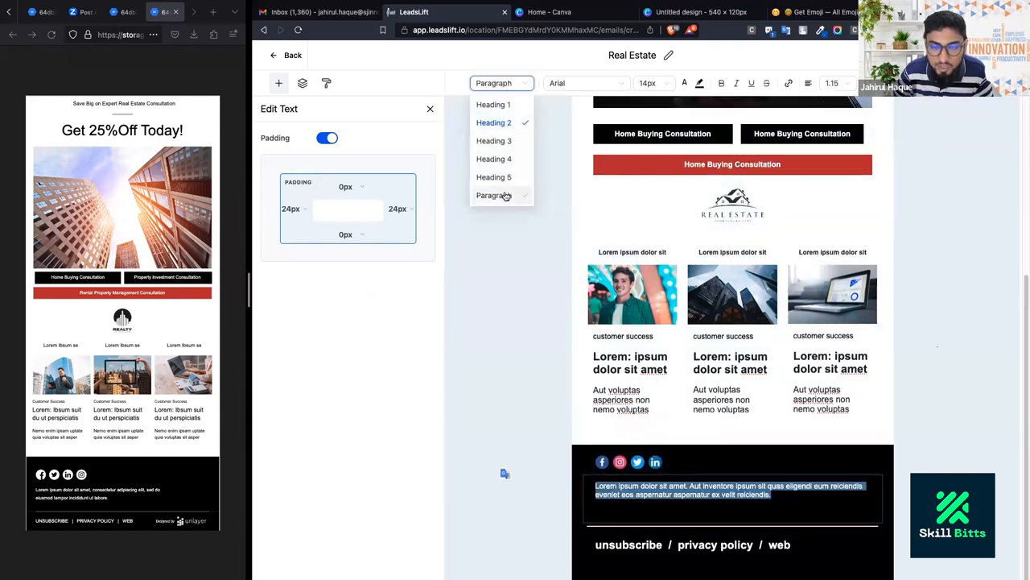
Change the first column's "Lorem: ipsum dolor sit amet" heading to Paragraph style at 20px.
triple_click(638, 356)
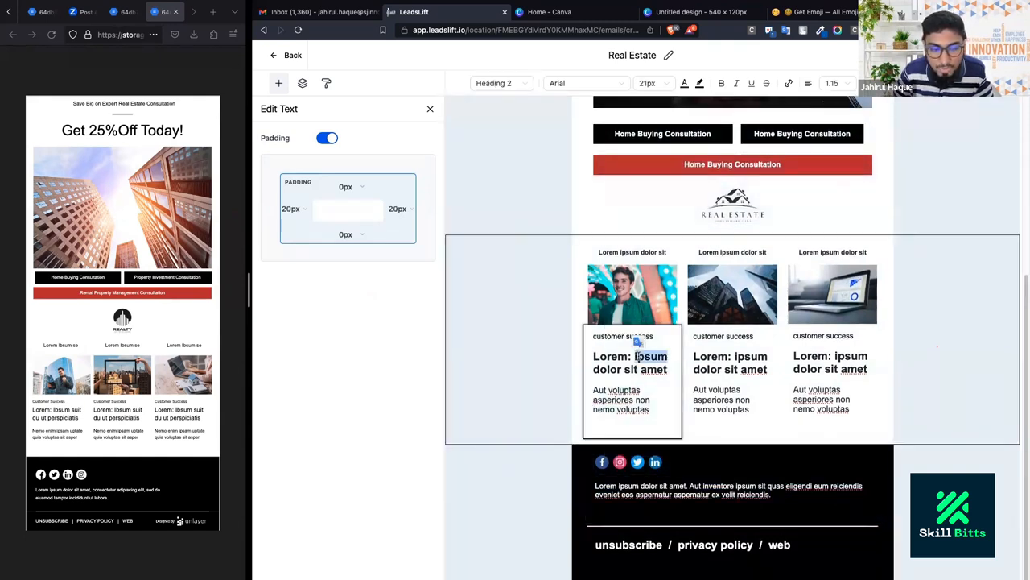
left_click(495, 83)
left_click(493, 196)
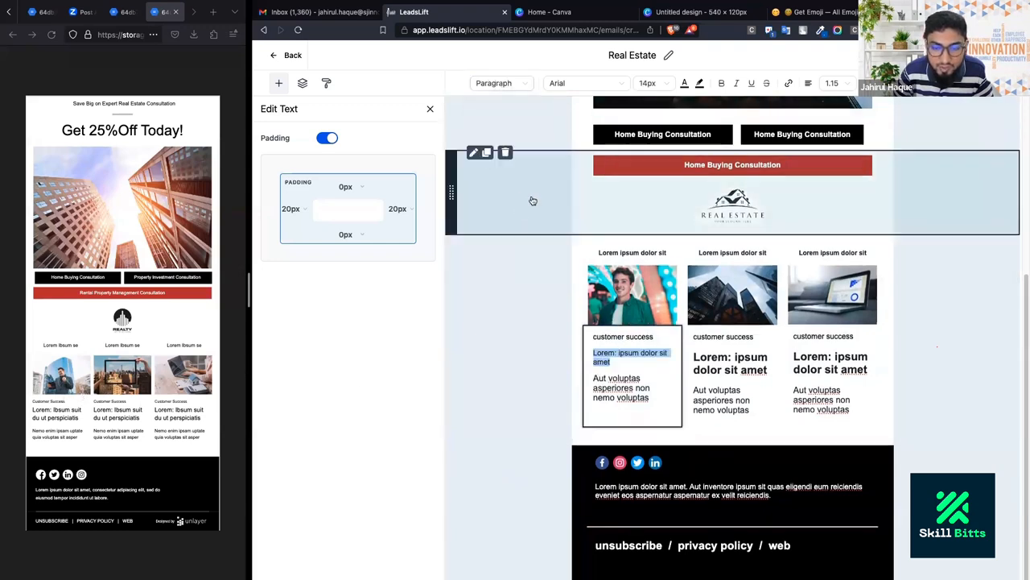
left_click(650, 83)
scroll(662, 218, "down", 2)
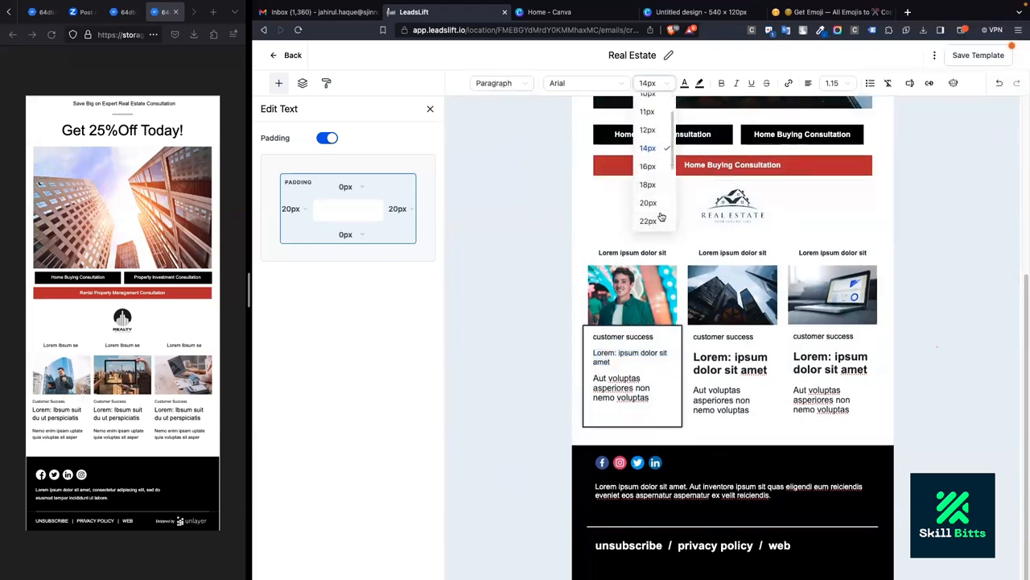
left_click(654, 210)
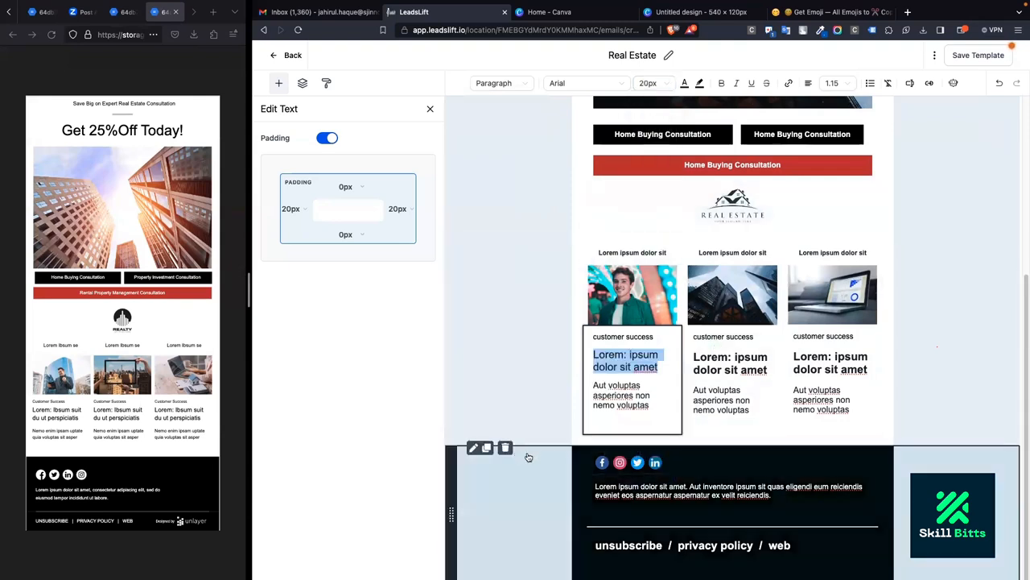
Try other icon styles on the footer's social icons and return to the coloured circular style.
left_click(676, 463)
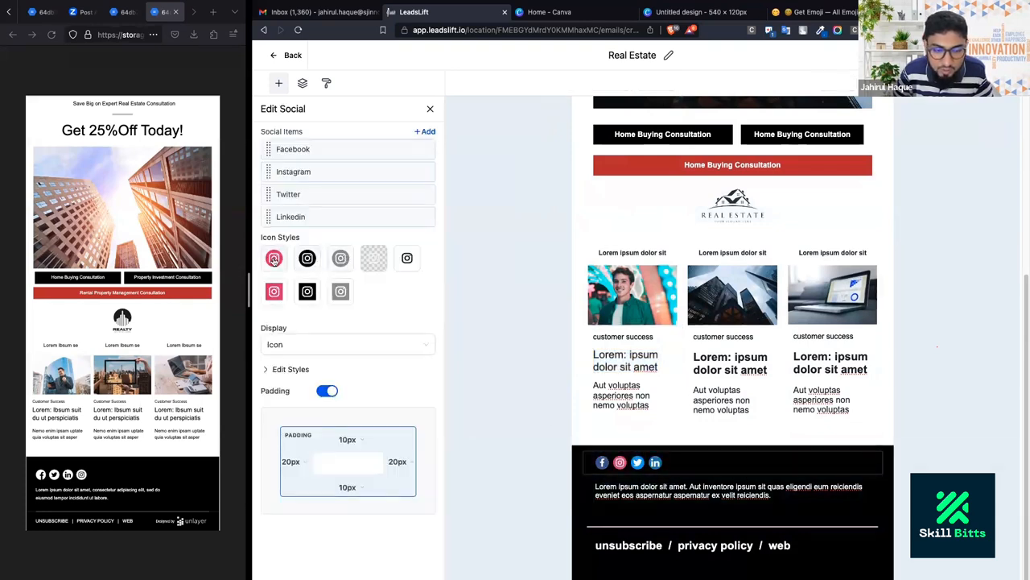
left_click(375, 260)
left_click(417, 262)
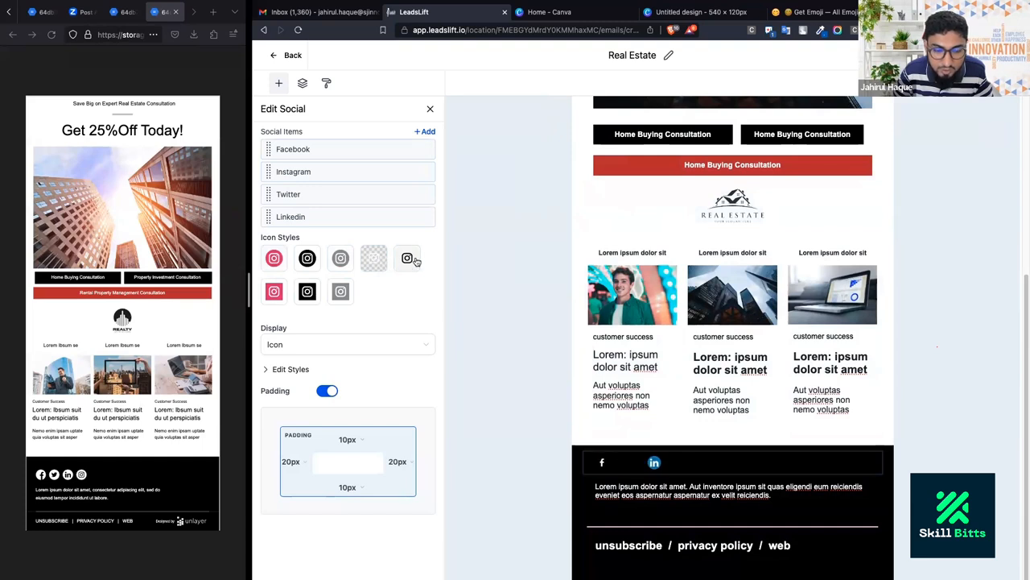
left_click(342, 294)
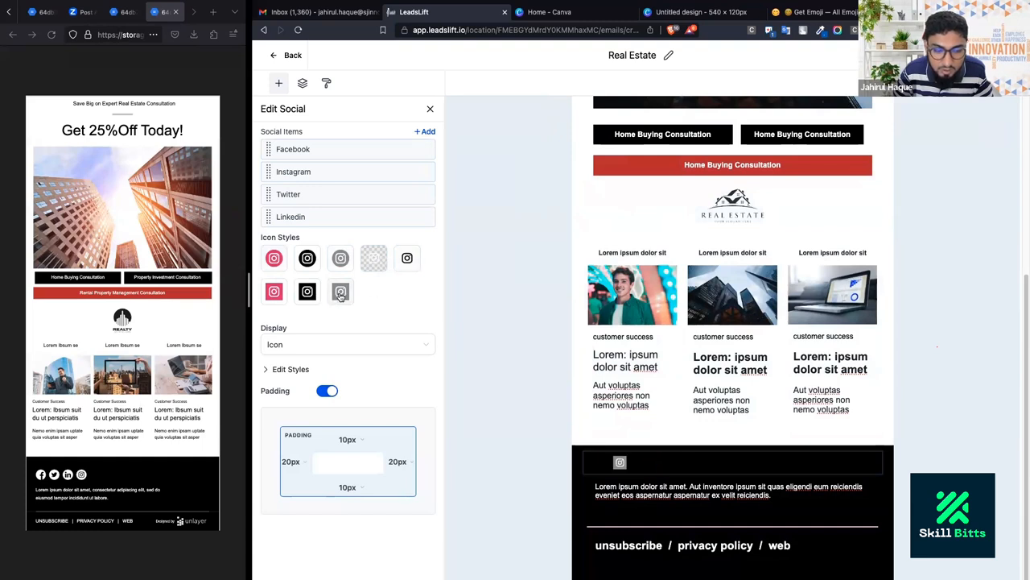
left_click(274, 258)
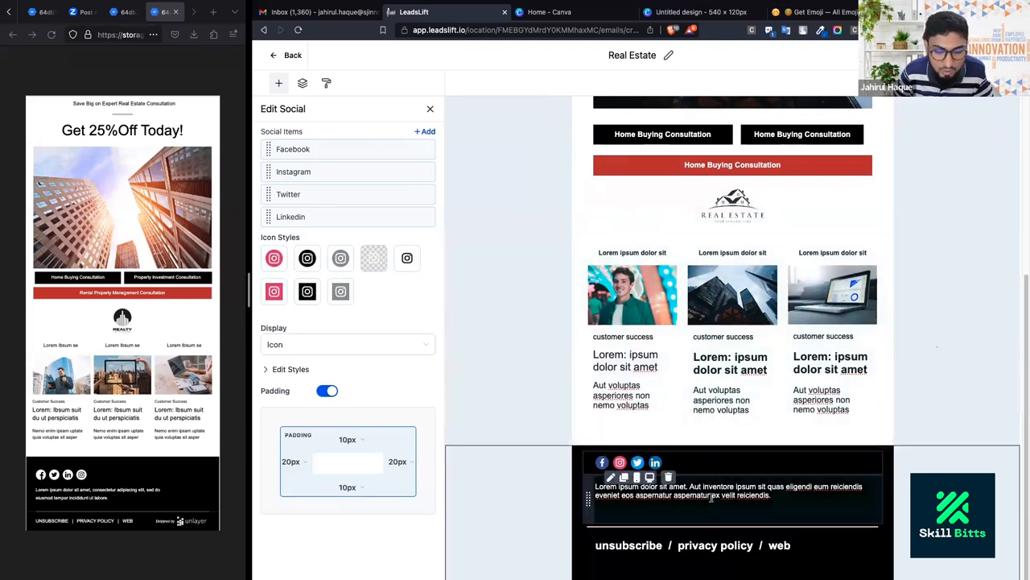
Change the second column's "Lorem: ipsum dolor sit amet" heading to Paragraph style at 20px.
double_click(640, 365)
triple_click(740, 361)
left_click(518, 86)
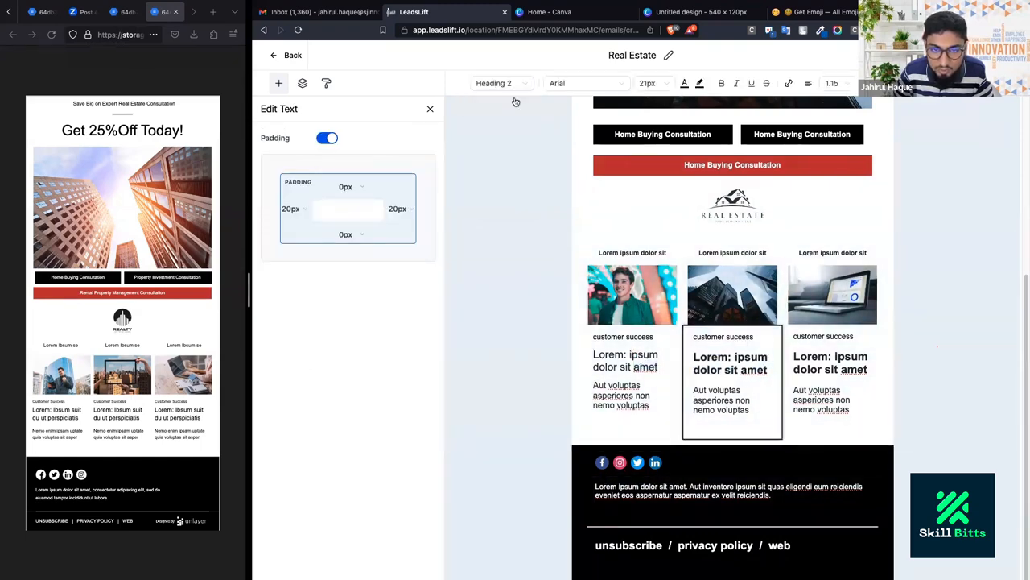
left_click(500, 194)
left_click(649, 83)
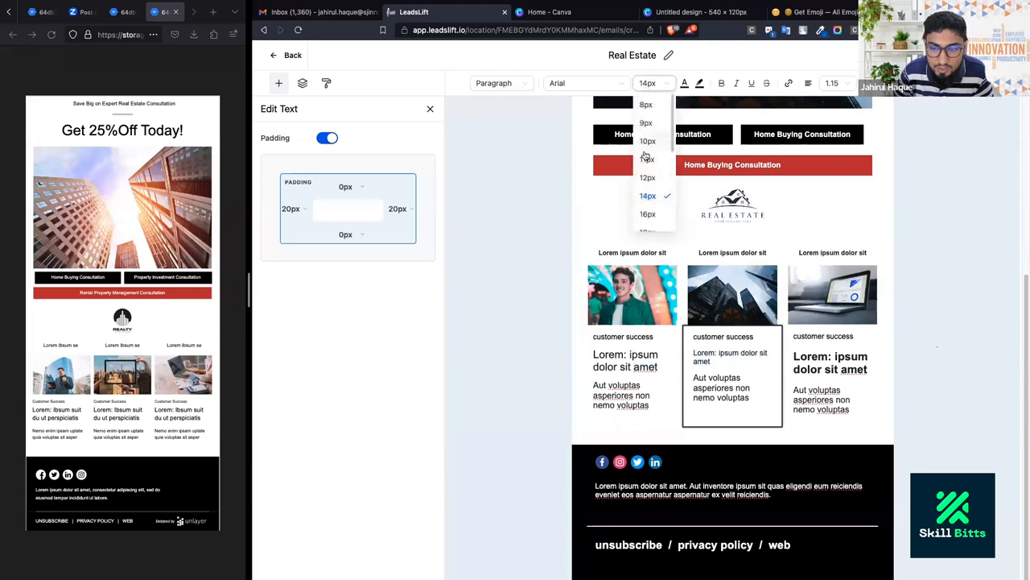
left_click(648, 228)
Change the third column's "Lorem: ipsum dolor sit amet" heading to Paragraph style at 20px.
double_click(812, 356)
triple_click(815, 355)
left_click(500, 83)
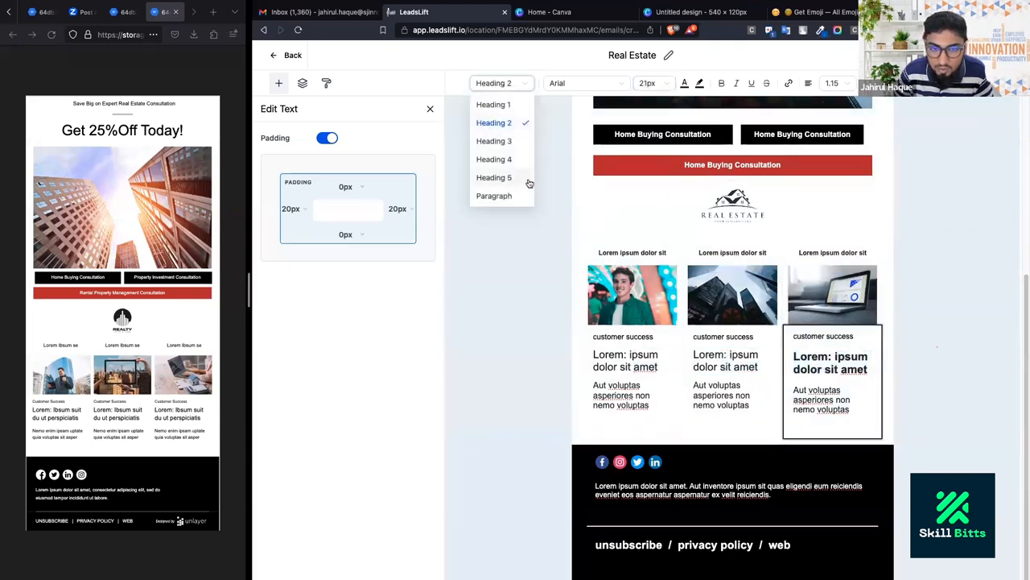
left_click(515, 196)
left_click(649, 82)
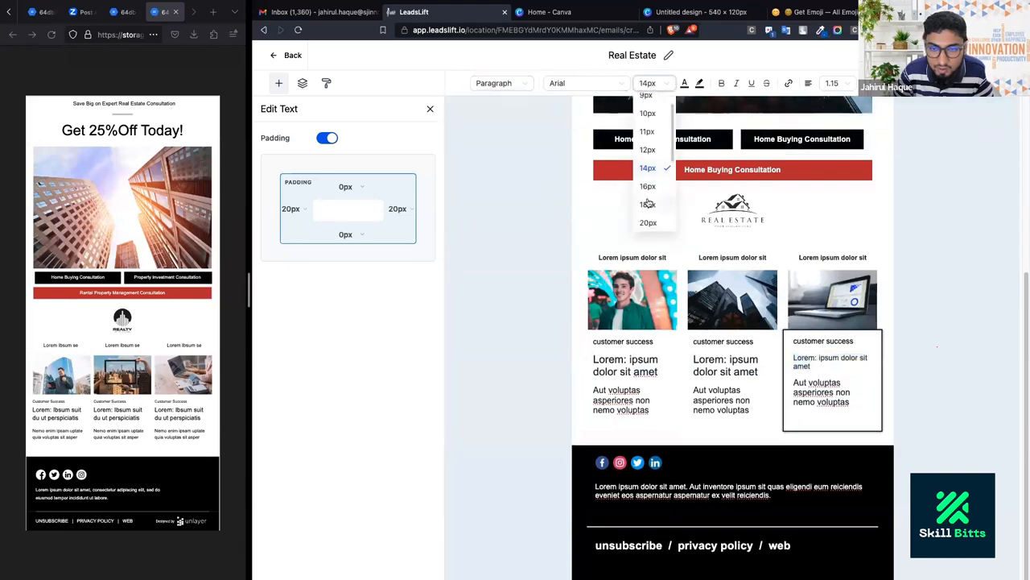
left_click(649, 223)
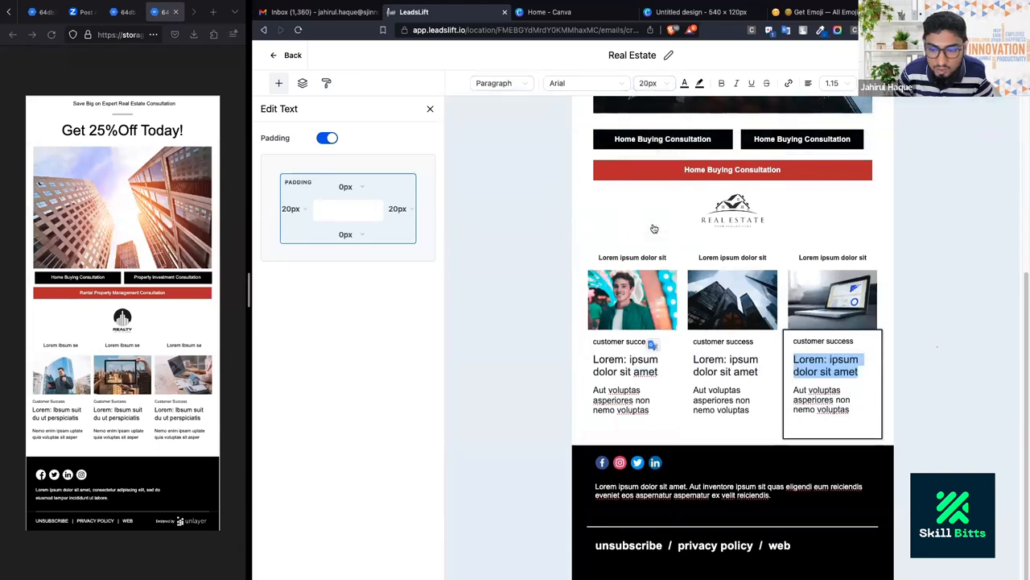
Change the "Save Big On Expert Real Estate Consolation" tagline above the hero heading to Paragraph style.
scroll(644, 282, "up", 5)
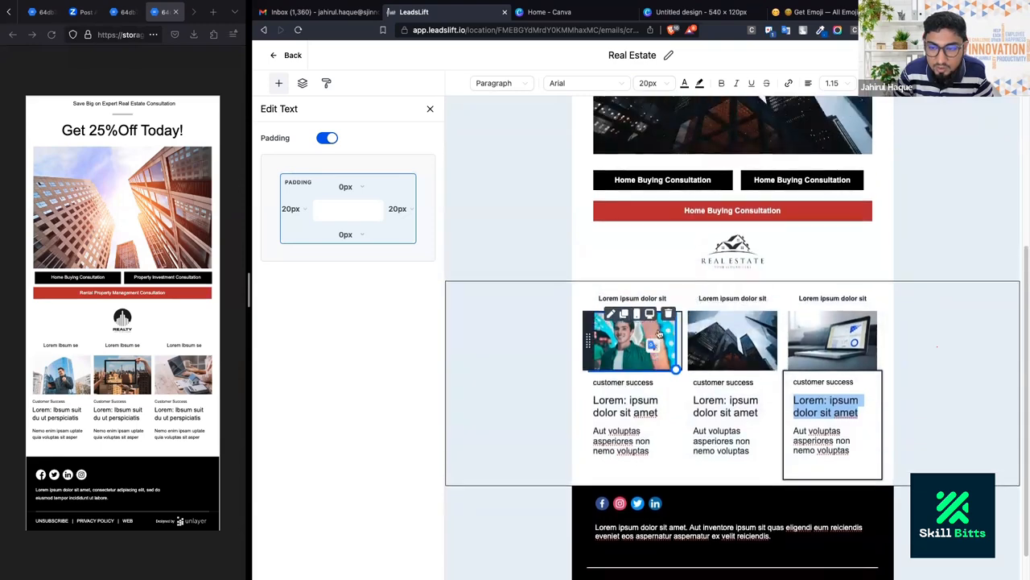
left_click(674, 170)
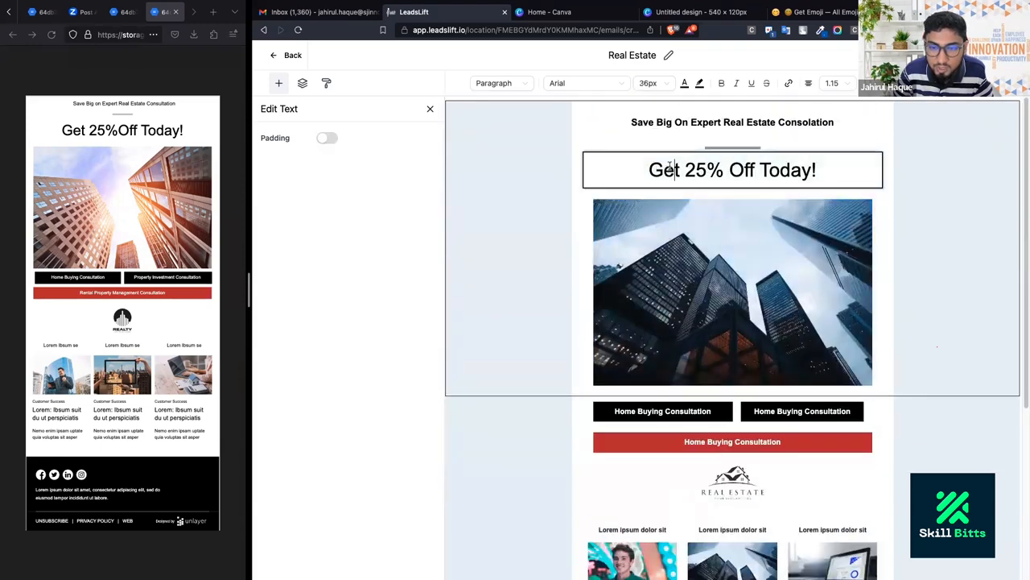
left_click(664, 119)
double_click(711, 111)
triple_click(711, 111)
left_click(502, 82)
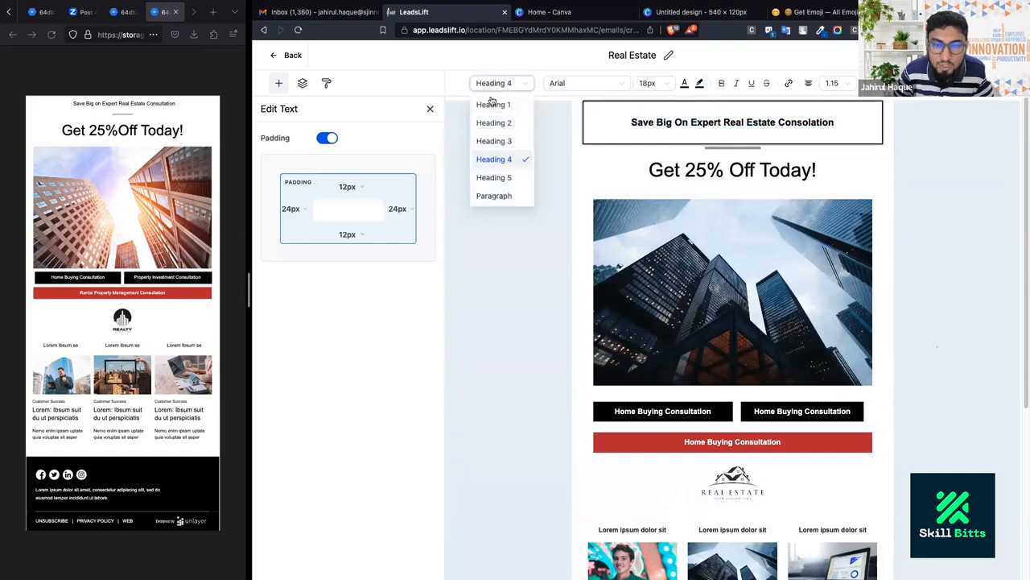
left_click(495, 196)
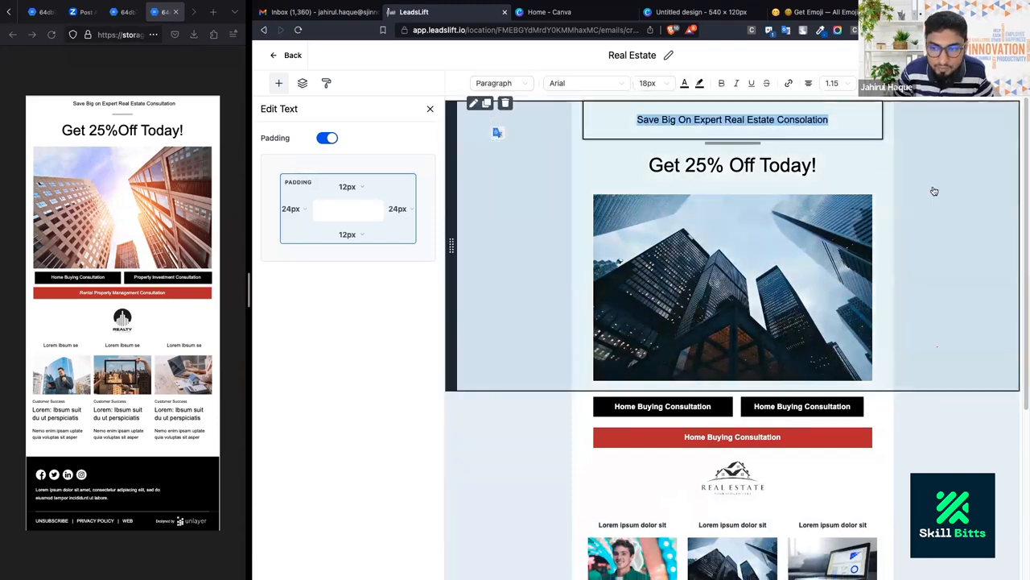
left_click(907, 356)
Change the footer's "unsubscribe / privacy policy / web" line to Paragraph style.
scroll(917, 378, "down", 3)
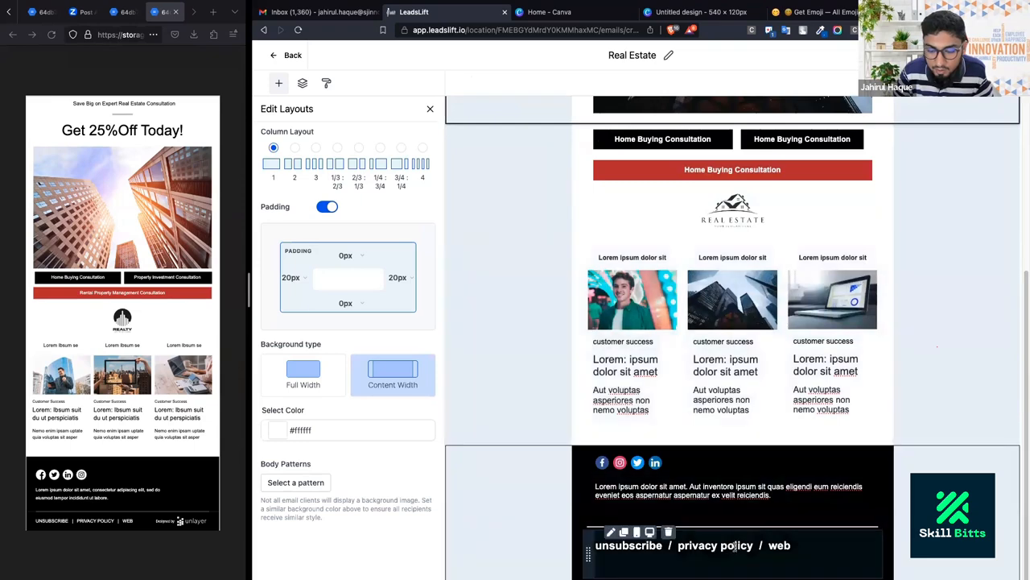
triple_click(729, 545)
left_click(498, 83)
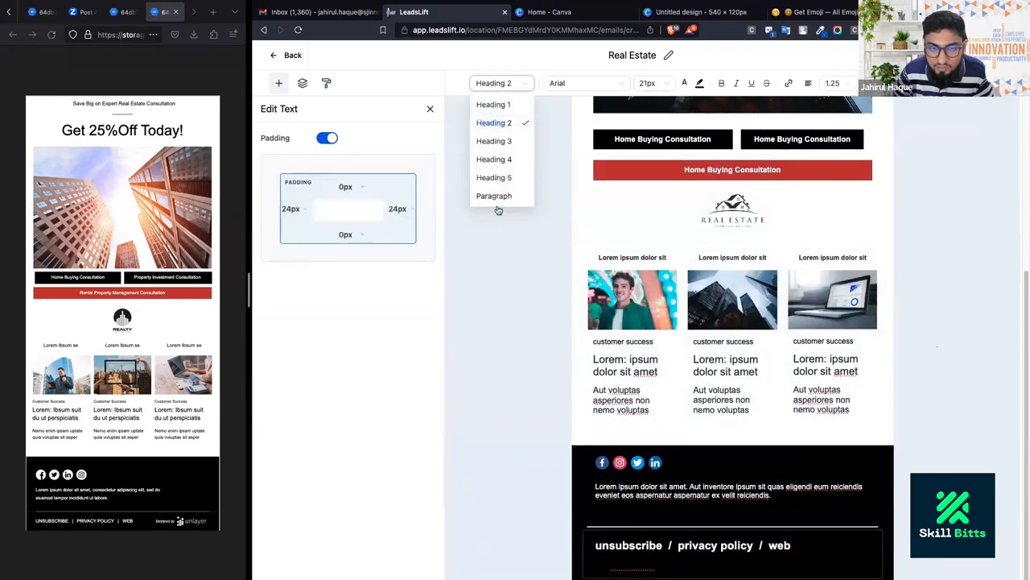
left_click(494, 193)
scroll(693, 505, "down", 1)
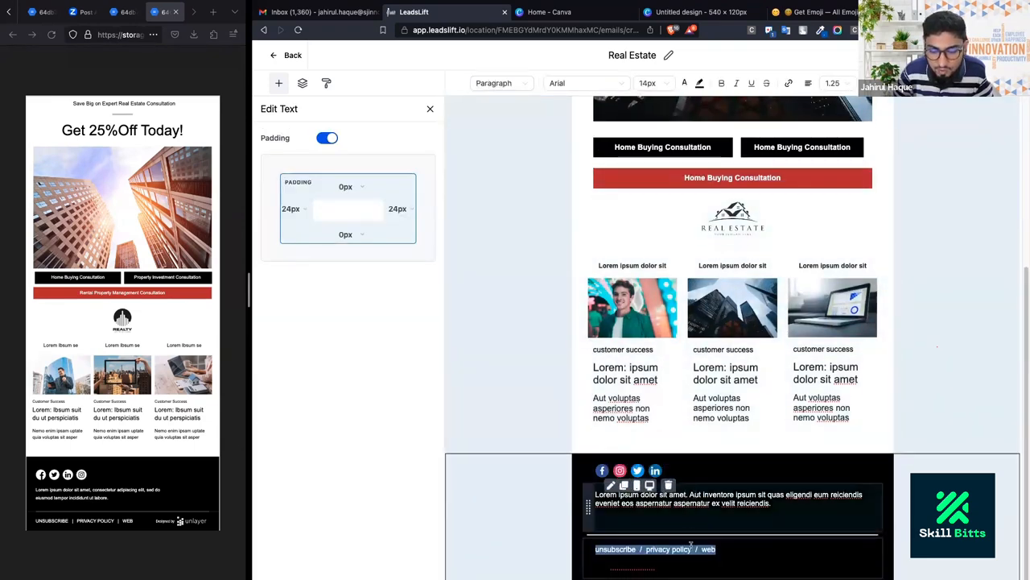
left_click(757, 544)
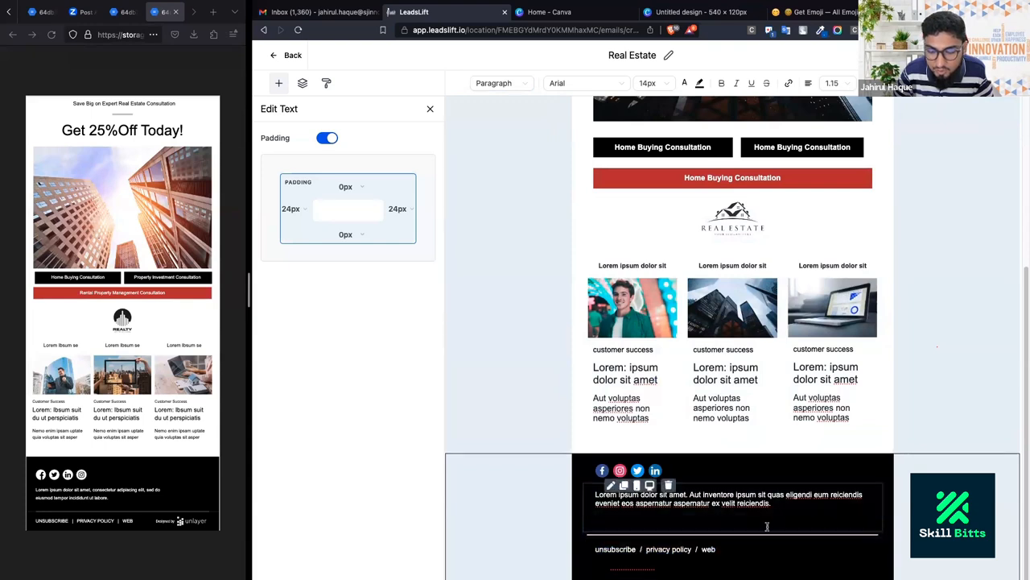